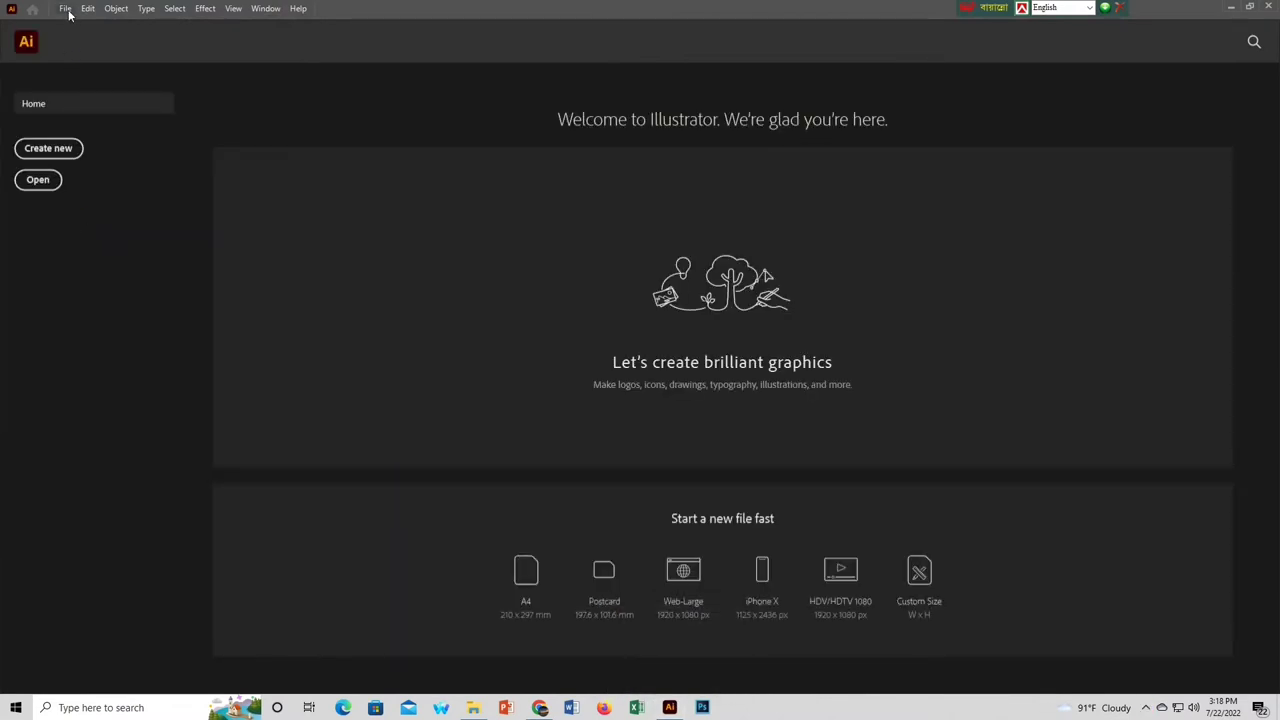
Step: Set up a new file with two 3.5 × 2 in artboards and a 0.125 in bleed
left_click(65, 8)
left_click(110, 22)
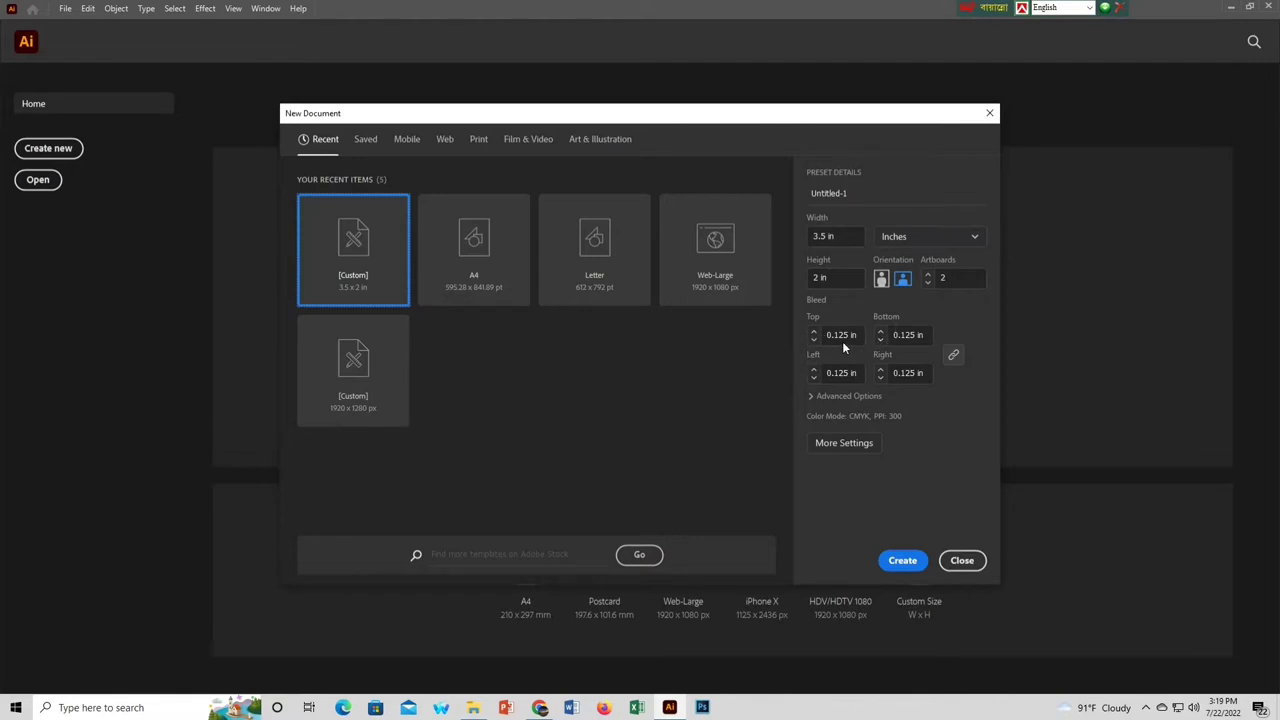
left_click(908, 558)
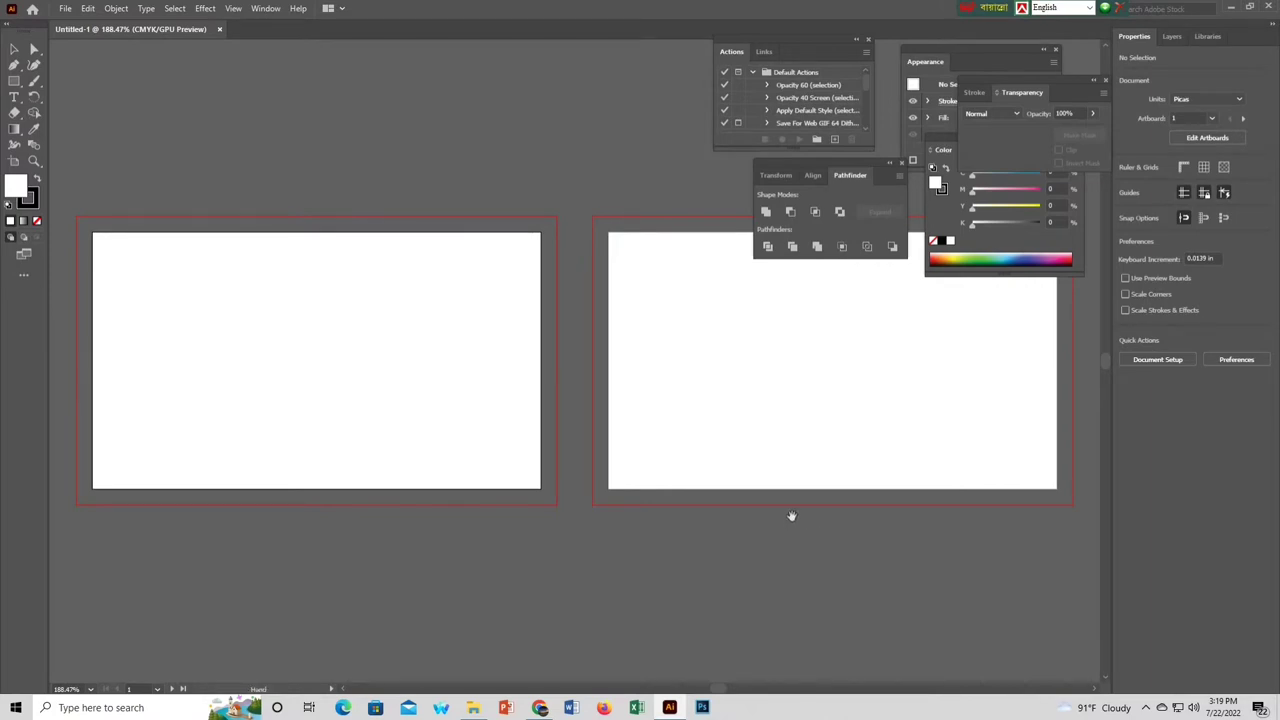
Step: Move the floating panel group aside and centre both artboards in view
left_click_drag(790, 527, 789, 511)
key("ctrl+1")
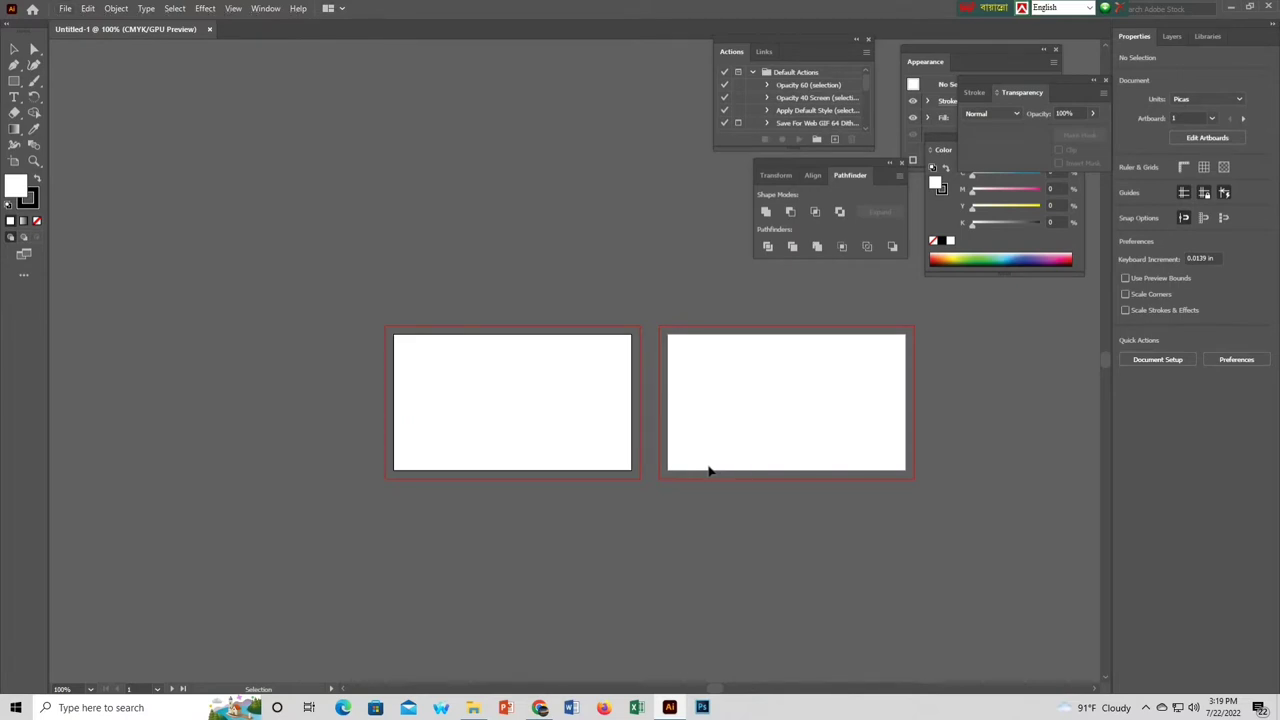
scroll(708, 470, "up", 1)
left_click_drag(848, 177, 660, 40)
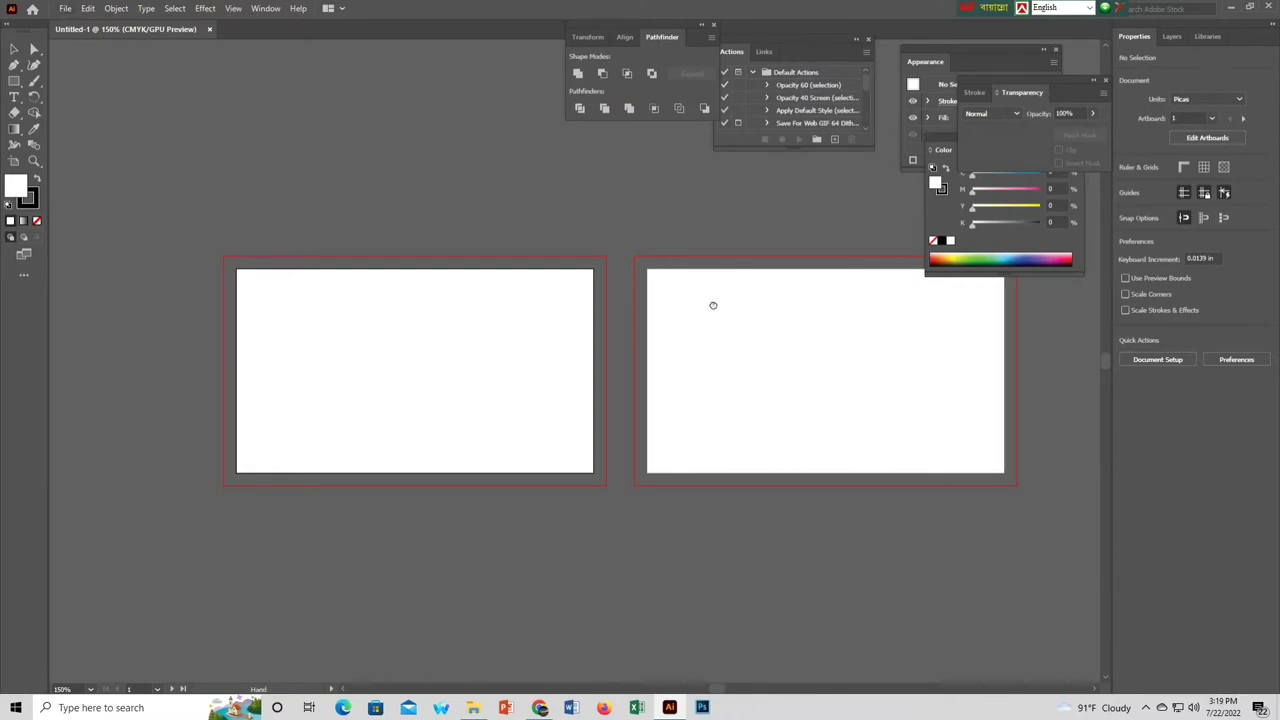
left_click_drag(713, 309, 649, 312)
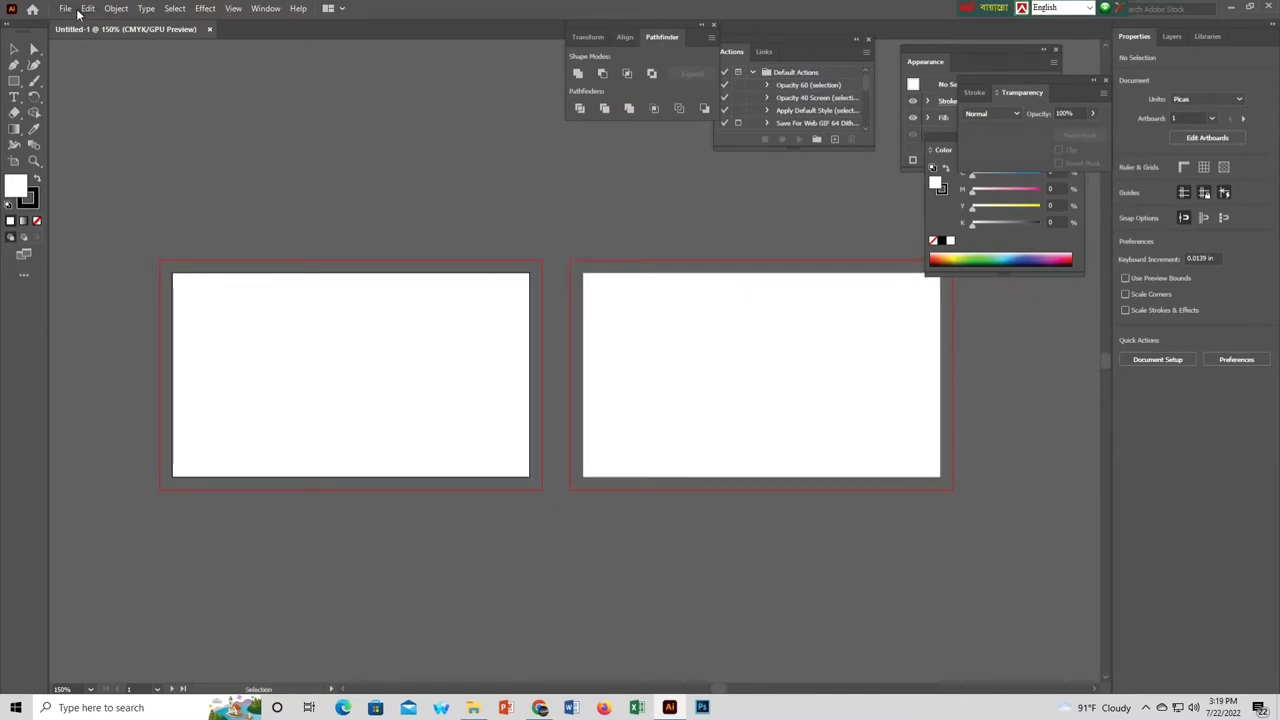
Step: Draw a rectangle over the left artboard and fill it dark blue #0B4F87
left_click(15, 81)
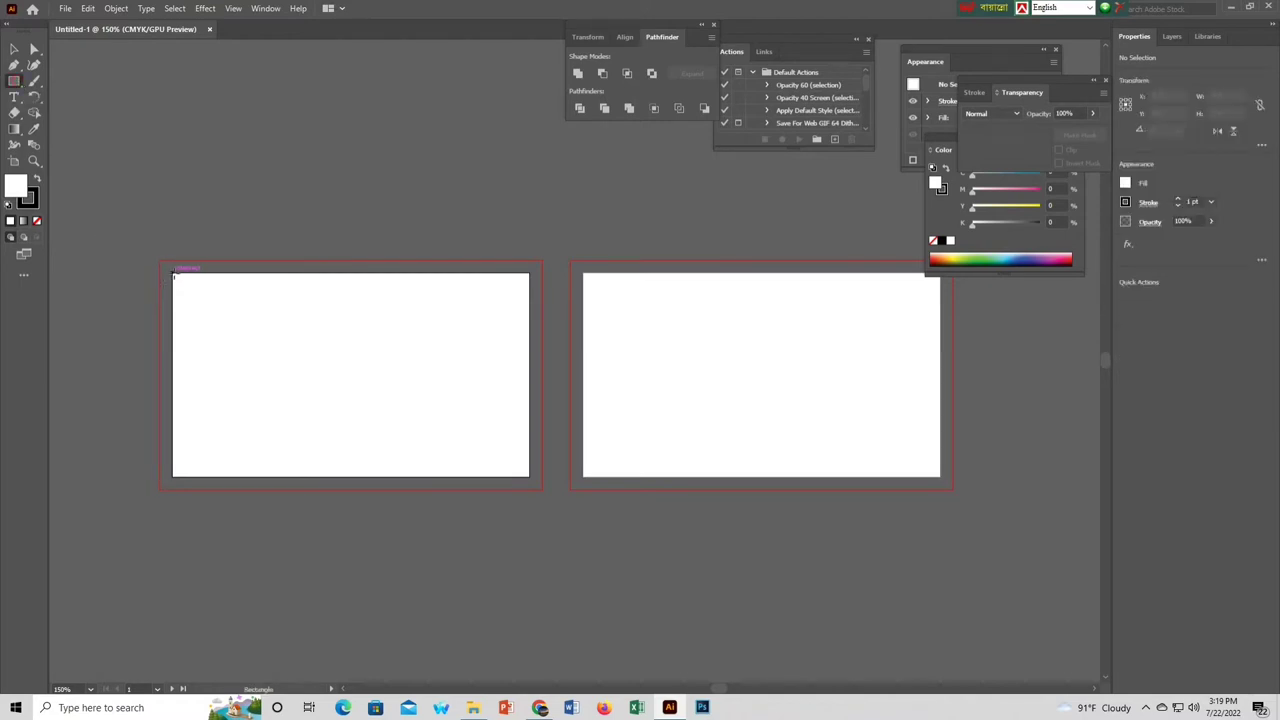
left_click_drag(172, 272, 528, 475)
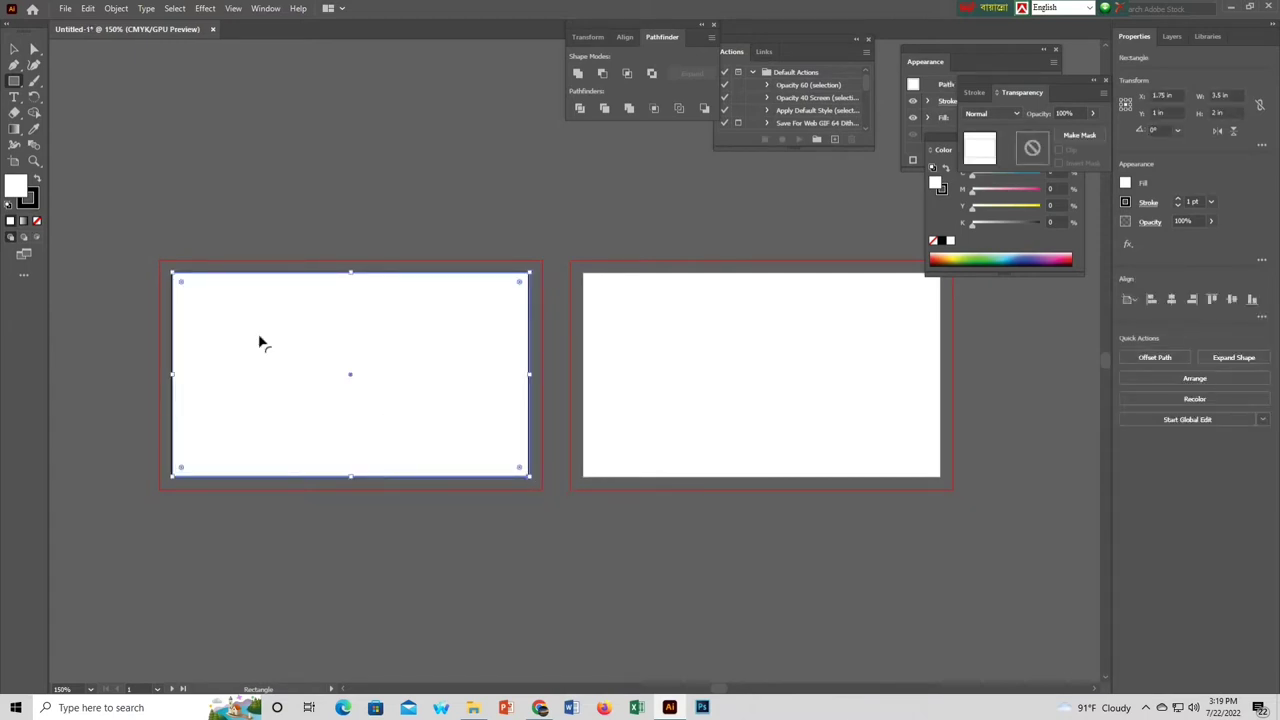
double_click(20, 186)
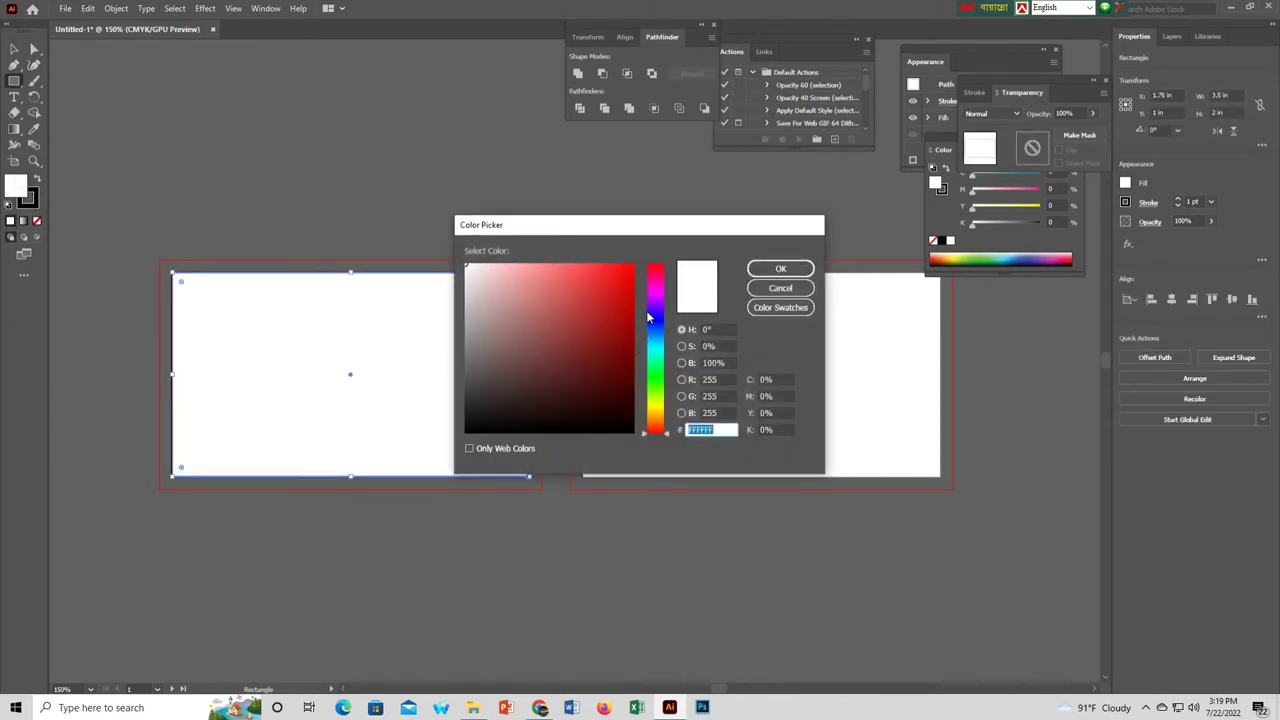
mouse_move(647, 317)
left_mouse_down()
mouse_move(651, 337)
mouse_move(620, 343)
left_mouse_up()
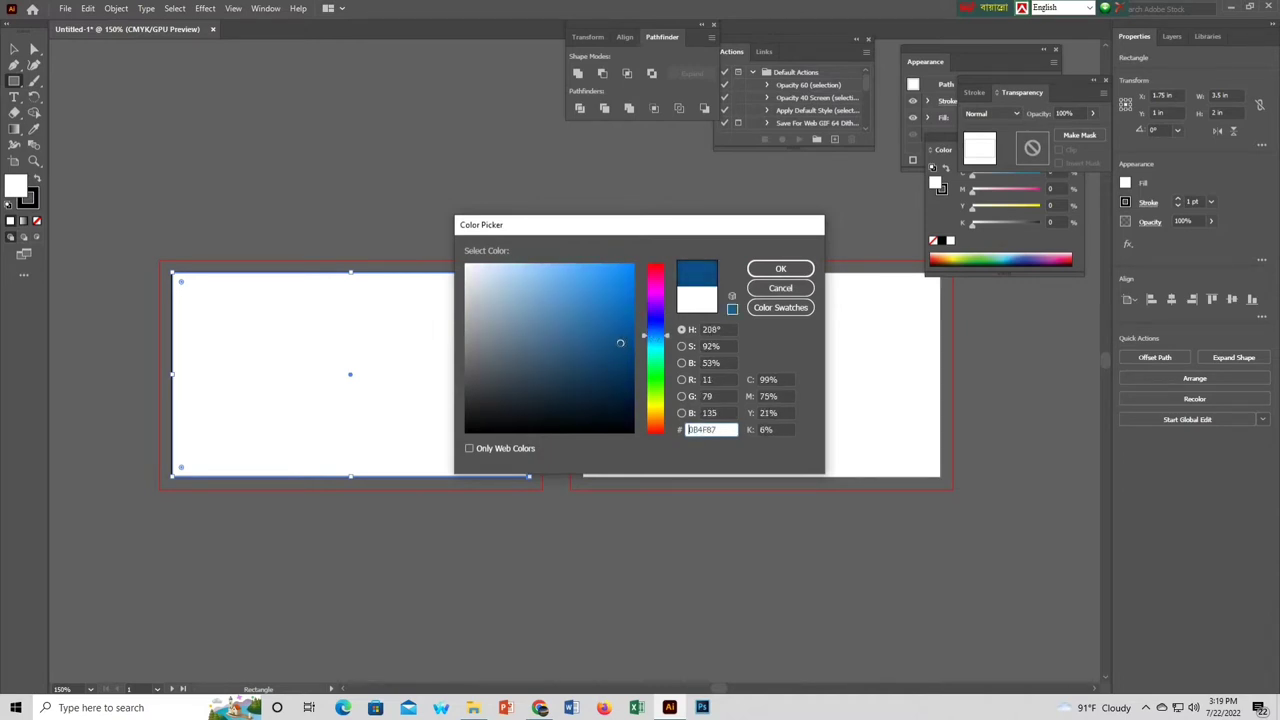
left_click(780, 268)
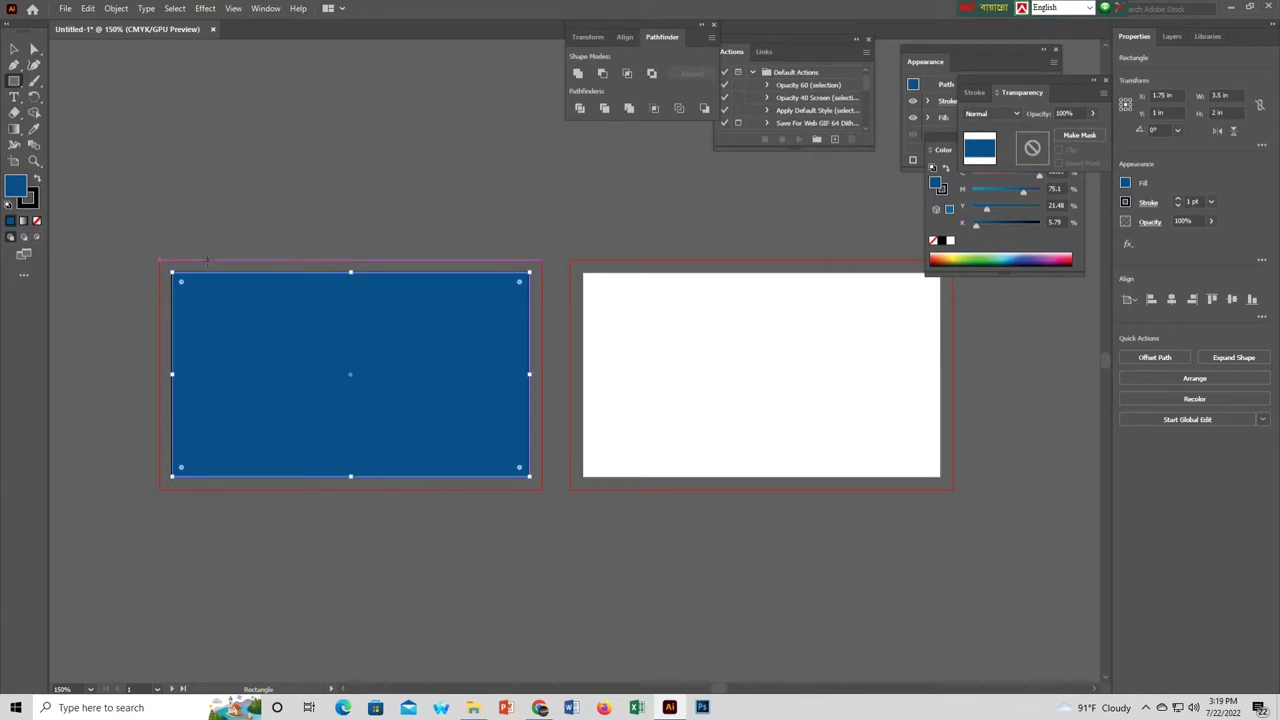
left_click(14, 49)
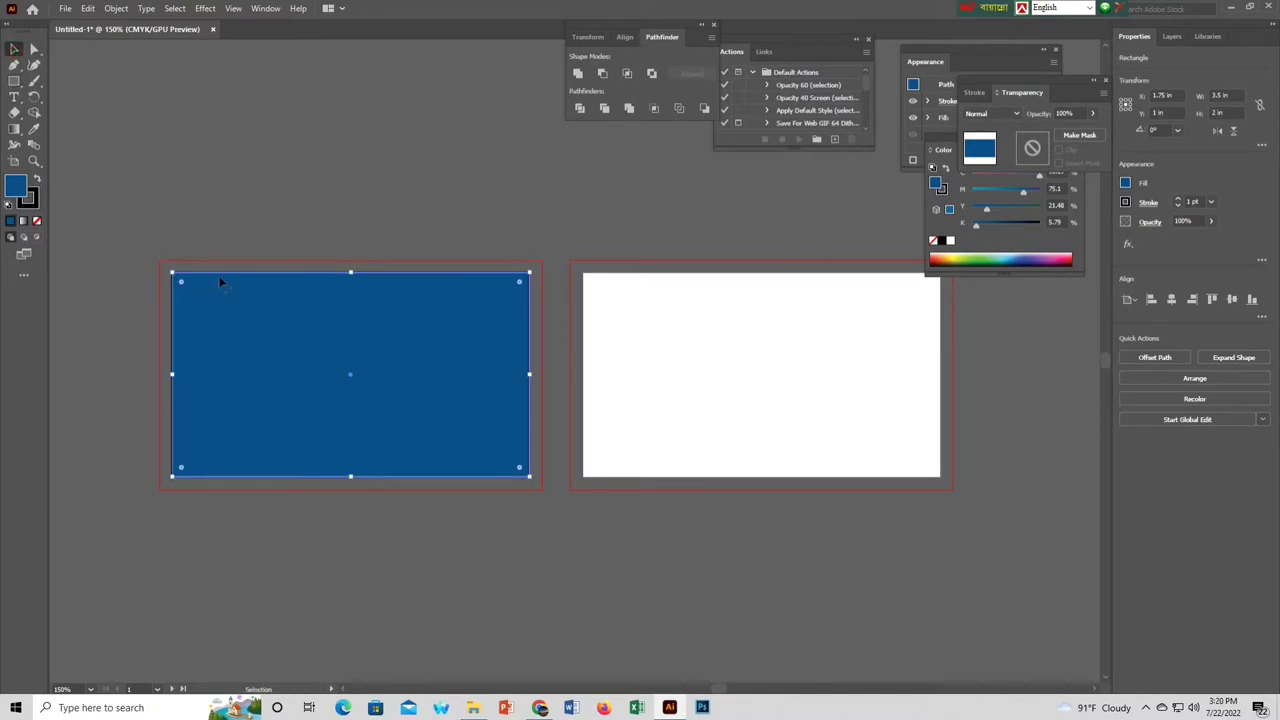
Step: Create a -0.125 in offset path inside the blue rectangle
left_click(124, 9)
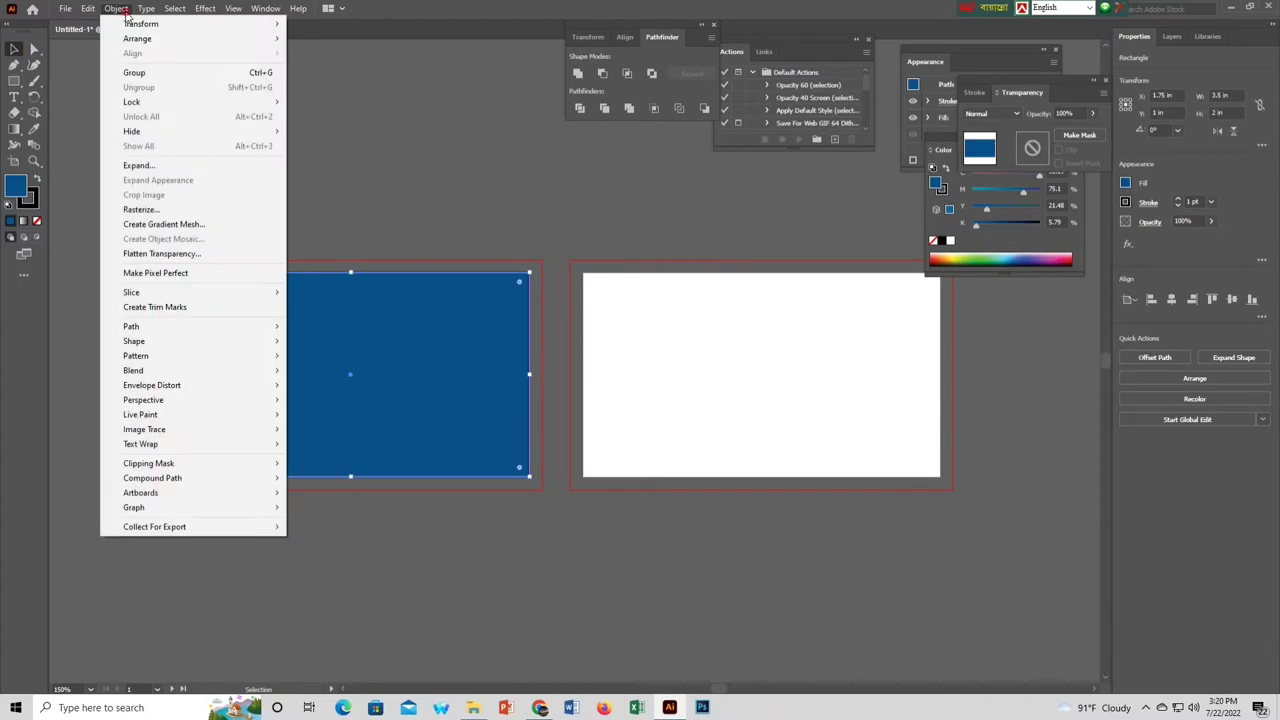
left_click(190, 327)
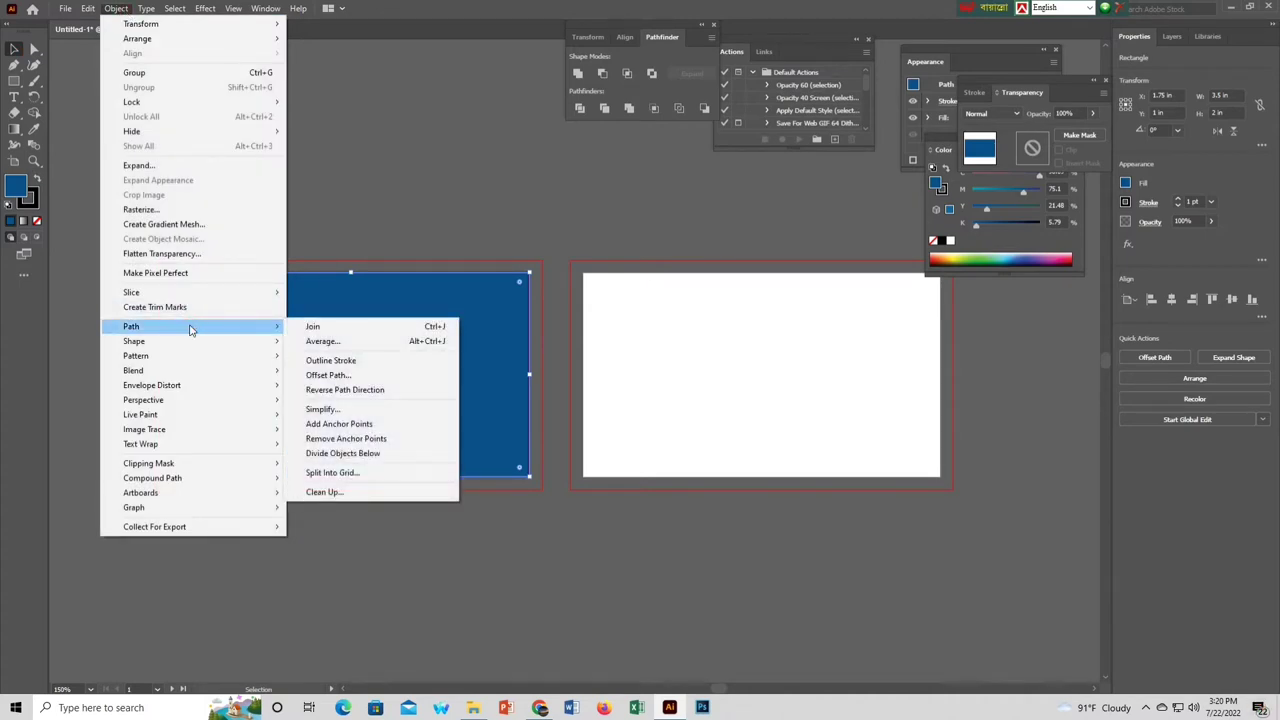
left_click(344, 376)
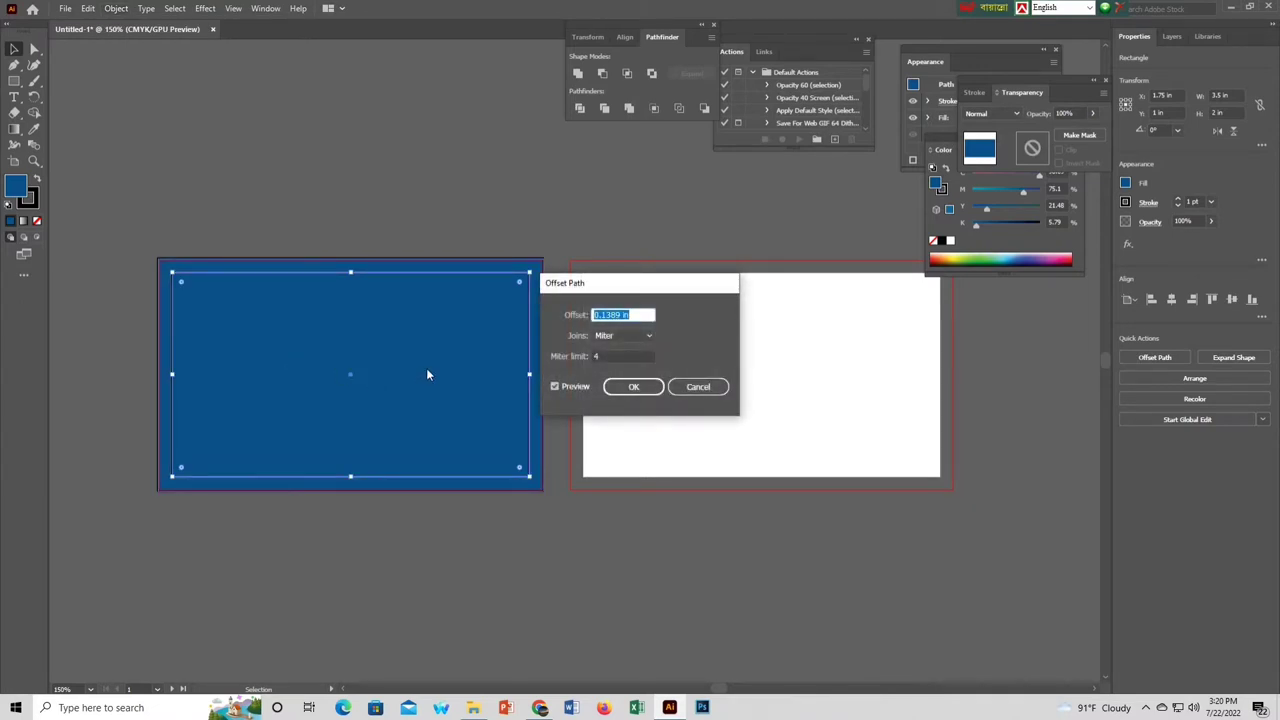
left_click(596, 315)
type("-")
key("BackSpace")
key("BackSpace")
key("BackSpace")
type("25")
left_click(634, 387)
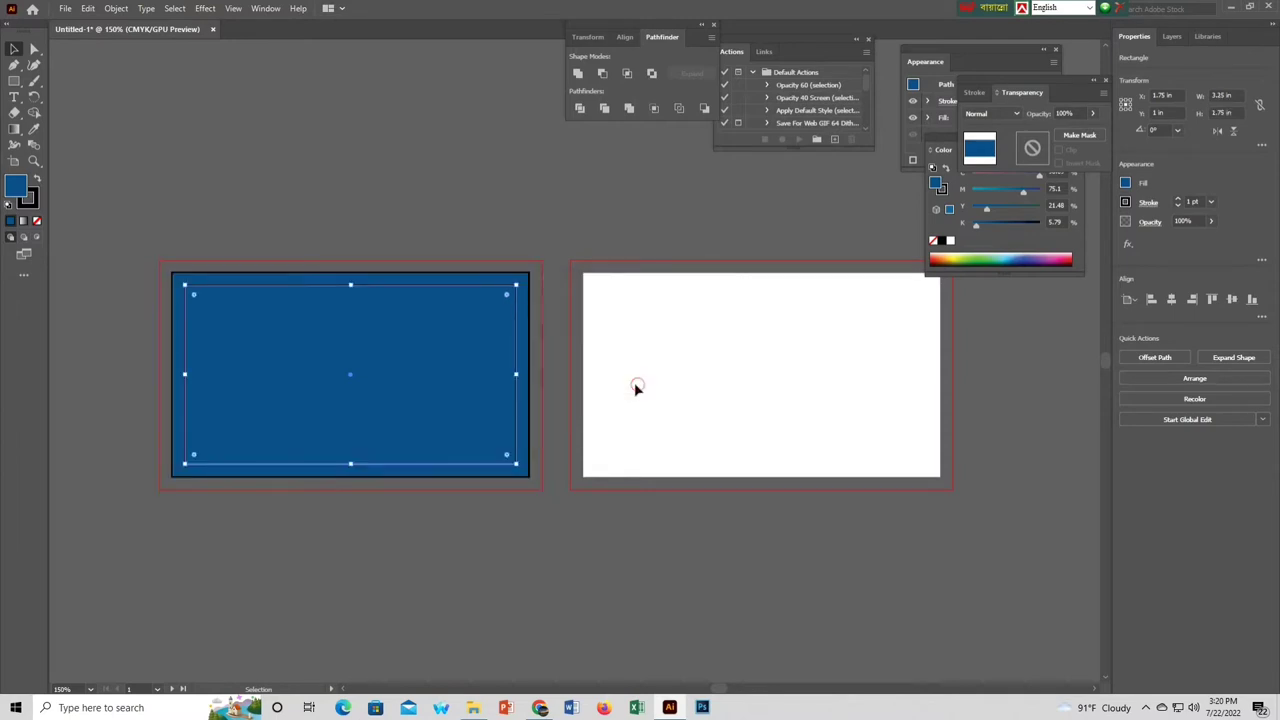
Step: Turn the inset path into a guide and stretch the rectangle's top-left corner to the bleed
right_click(230, 290)
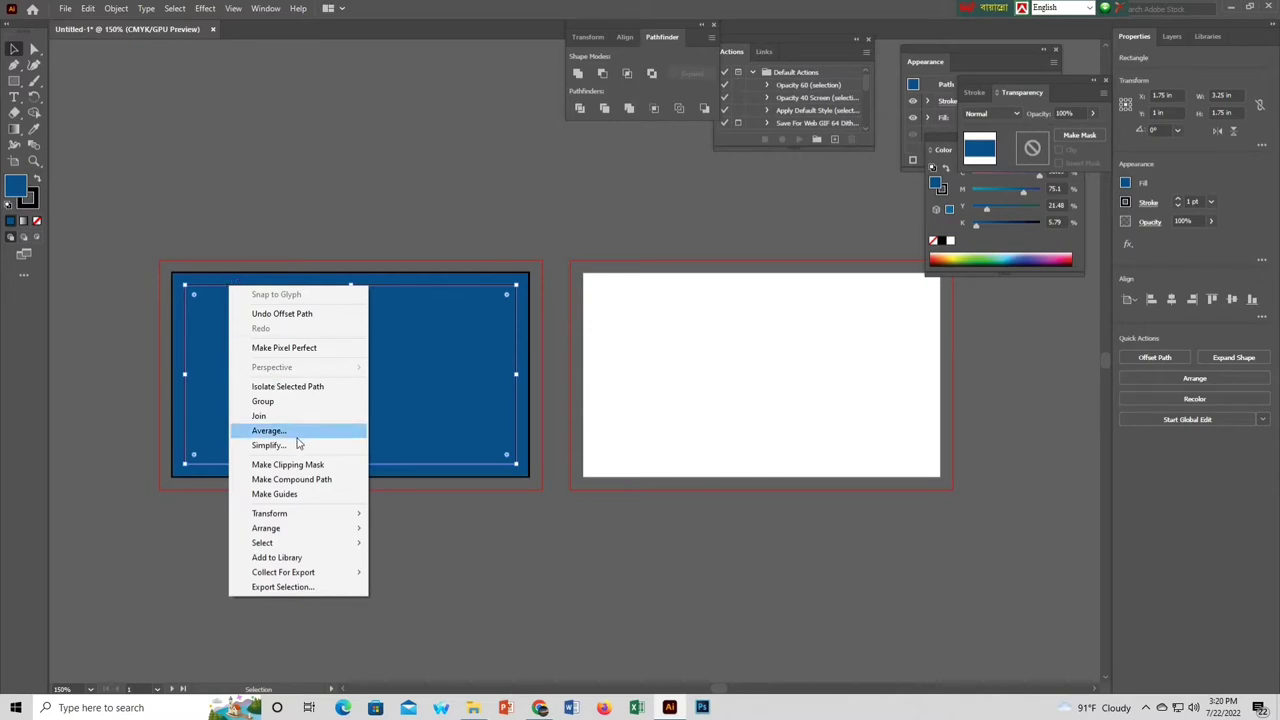
left_click(321, 494)
left_click(198, 293)
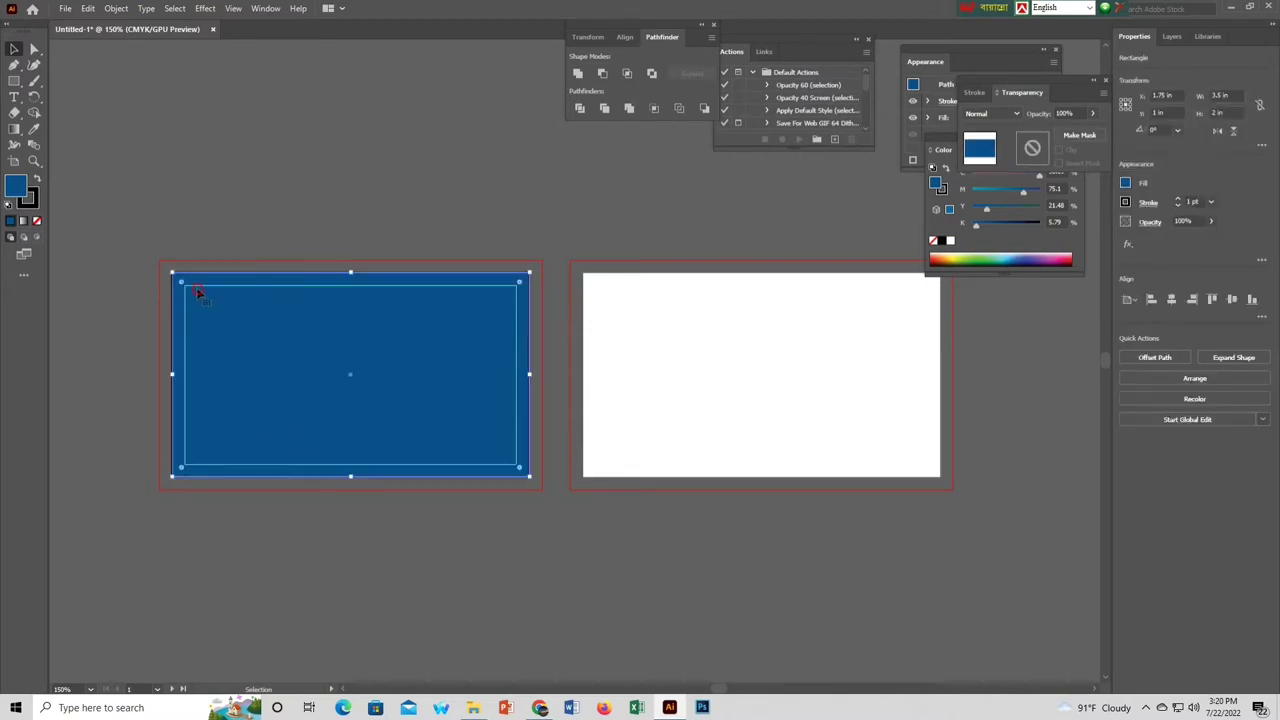
right_click(198, 293)
left_click(350, 355)
left_click_drag(171, 270, 159, 251)
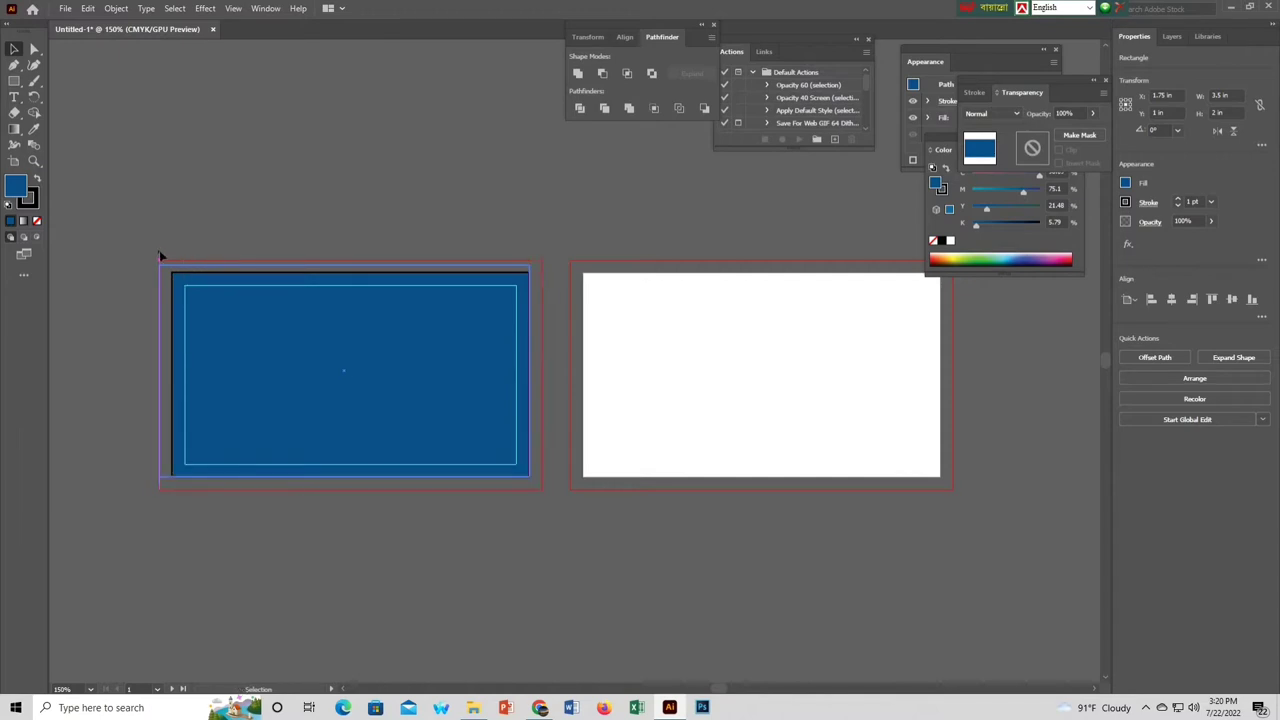
Step: Stretch the rectangle's right corners to the bleed, making it 3.75 × 2.25 in
left_click_drag(531, 266, 542, 259)
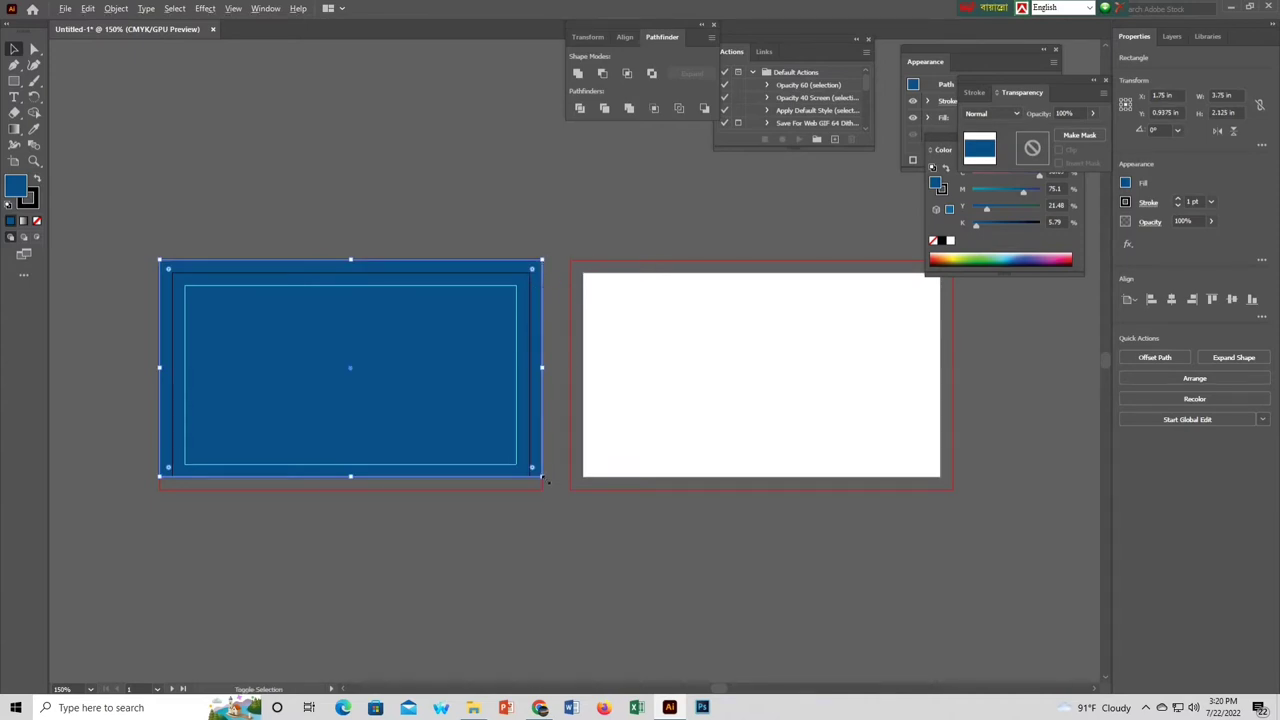
left_click_drag(542, 477, 541, 489)
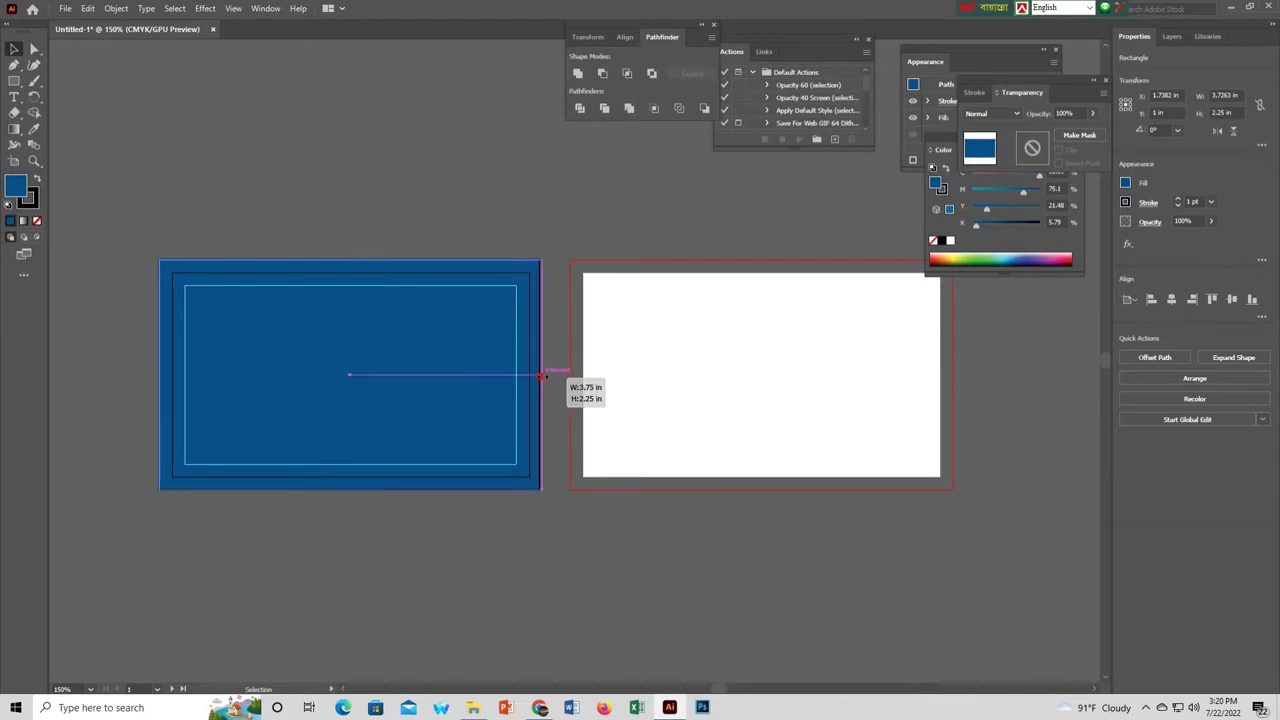
left_click(497, 188)
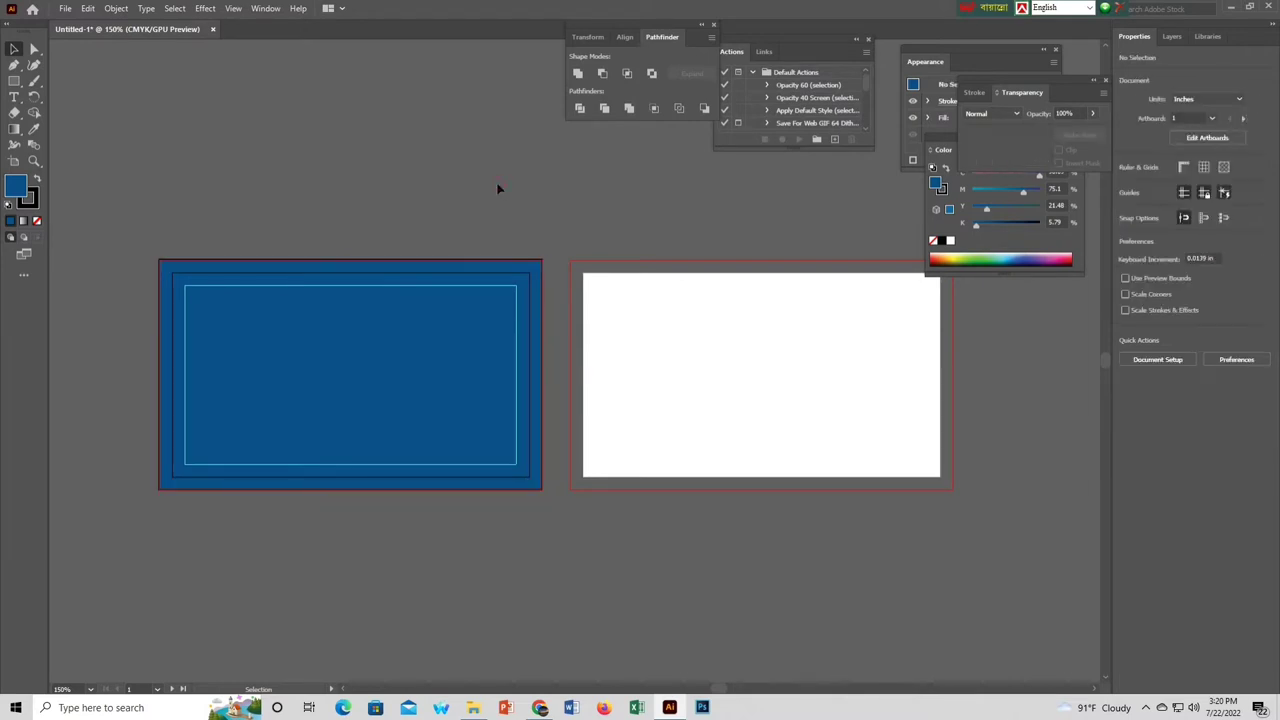
right_click(207, 287)
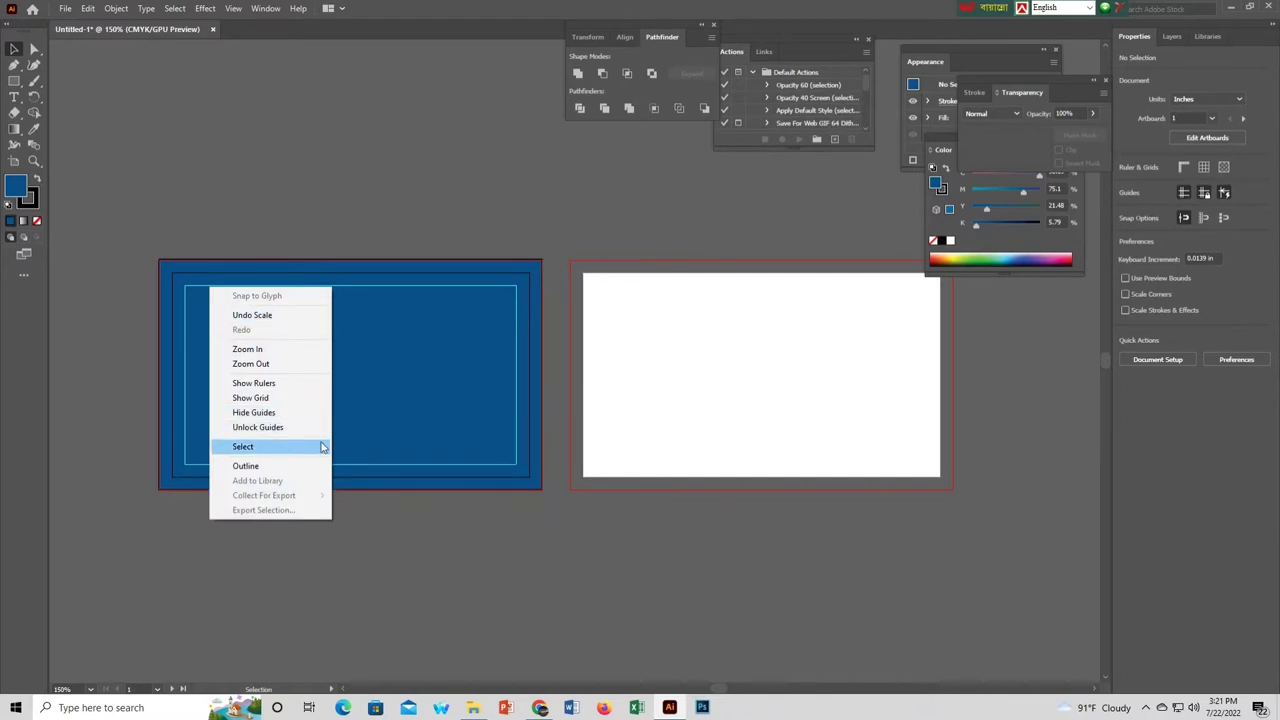
left_click(281, 201)
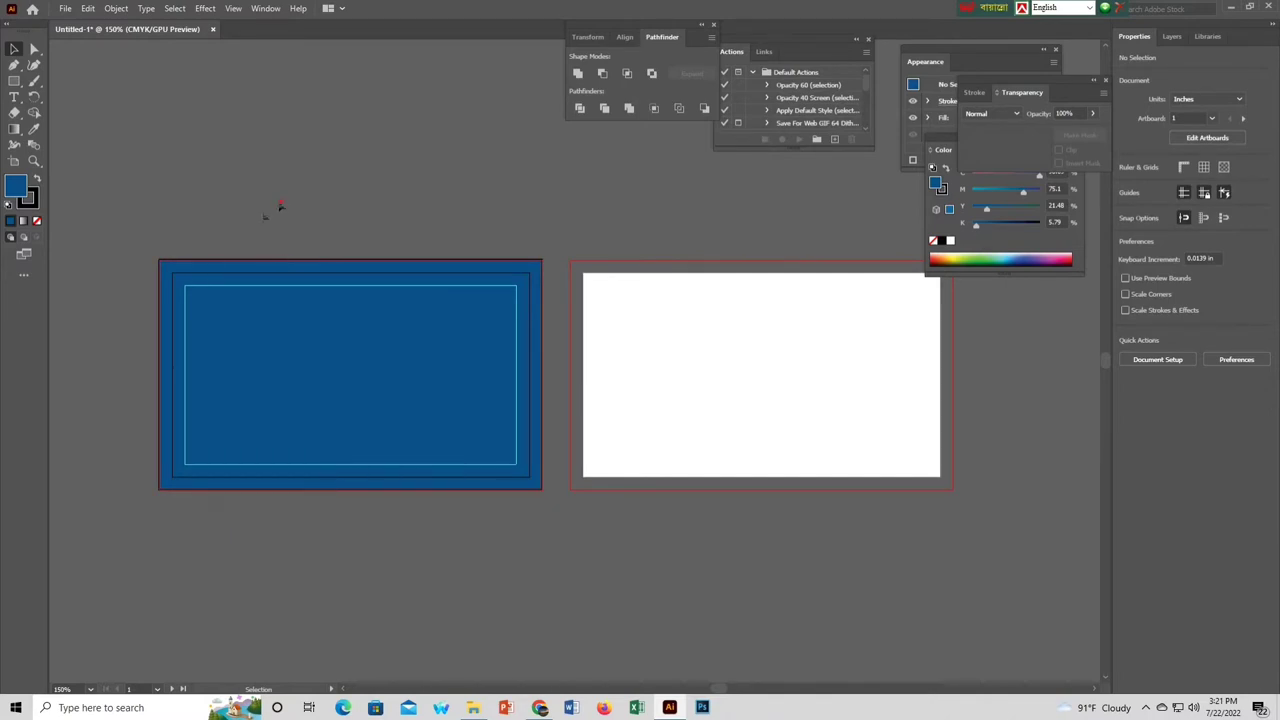
Step: Refill the background rectangle with pale blue-white #E9EFF4
left_click(168, 268)
double_click(15, 186)
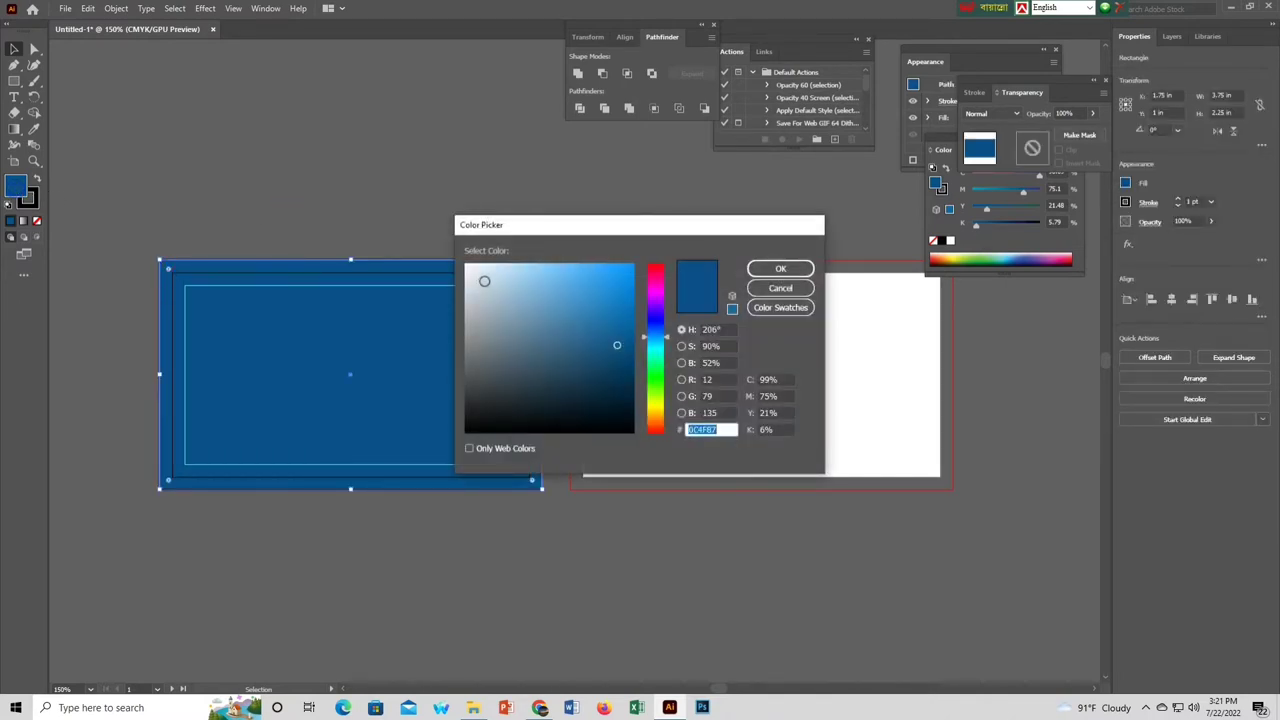
left_click(472, 270)
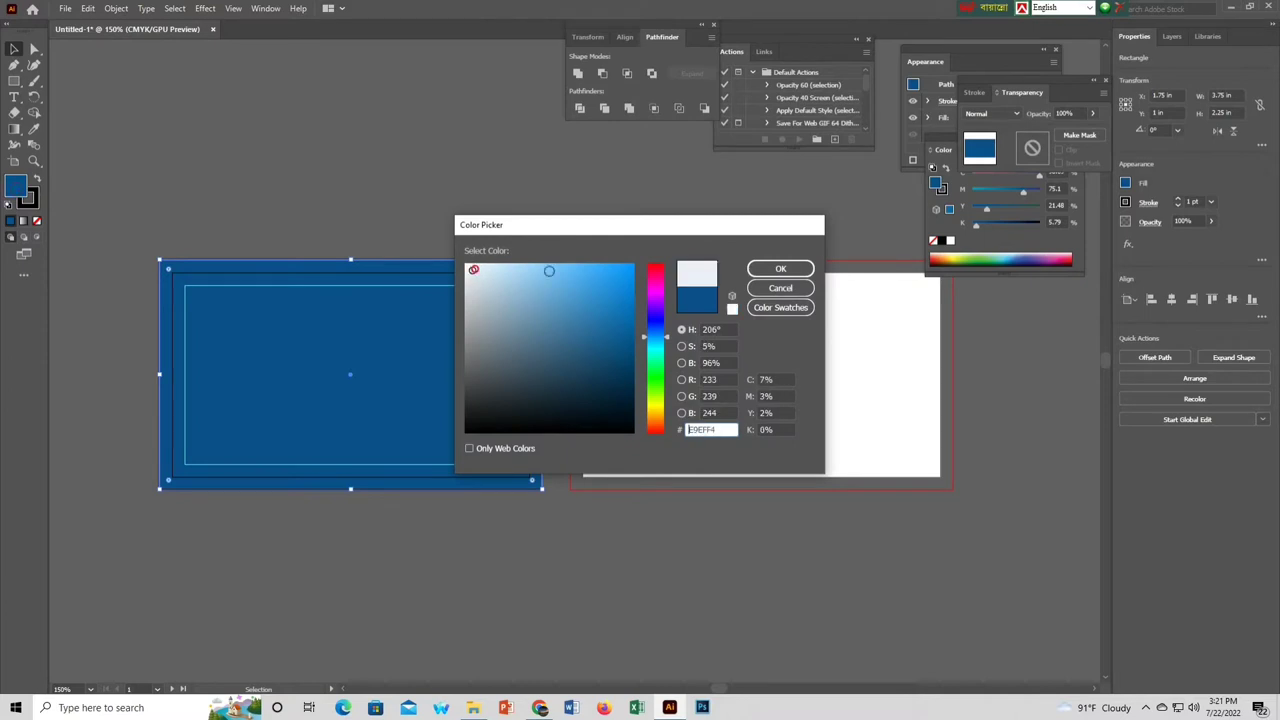
left_click(781, 270)
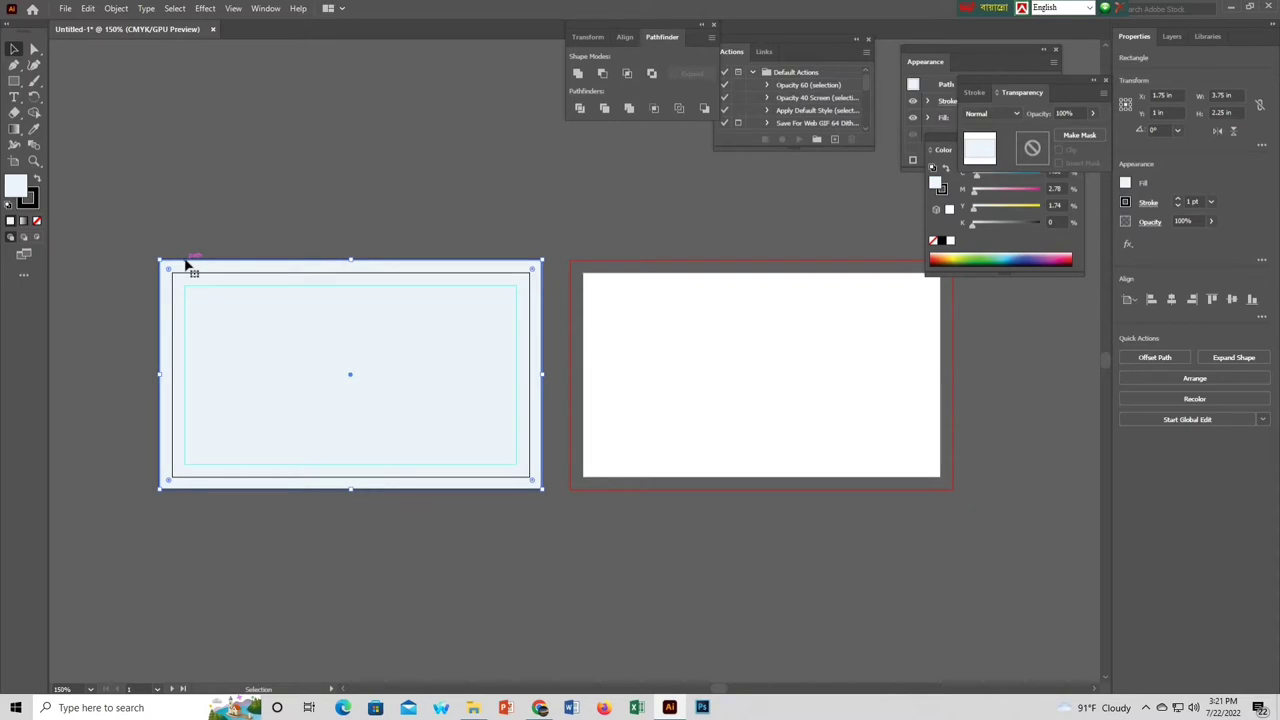
left_click(21, 83)
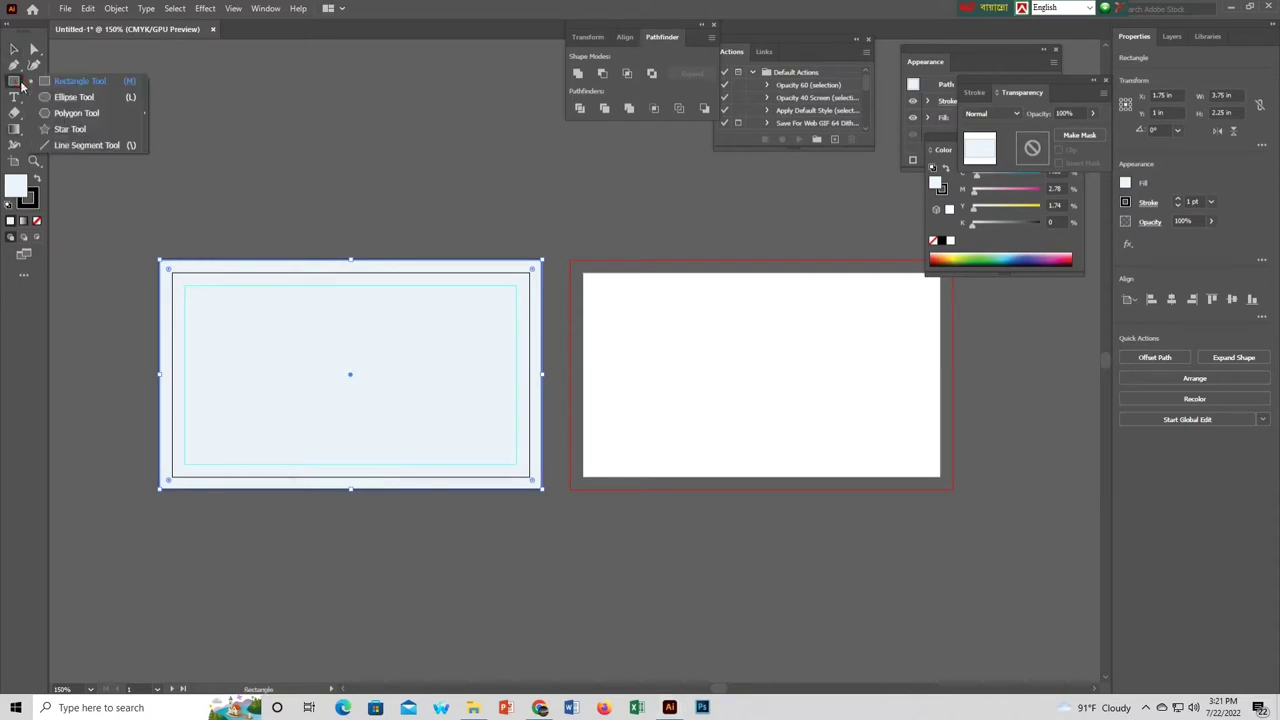
Step: Draw a 3.75 × 0.8954 in strip across the card's bottom filled blue #0576C4
left_click(80, 81)
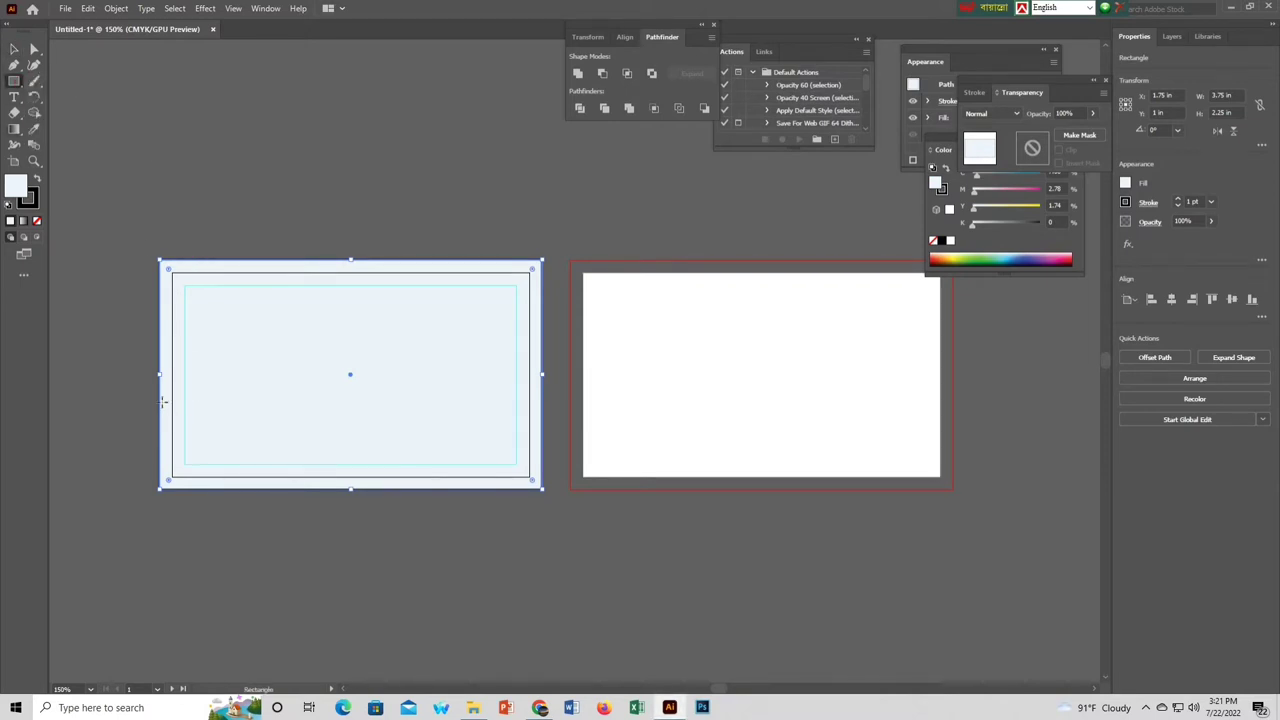
left_click_drag(163, 401, 548, 482)
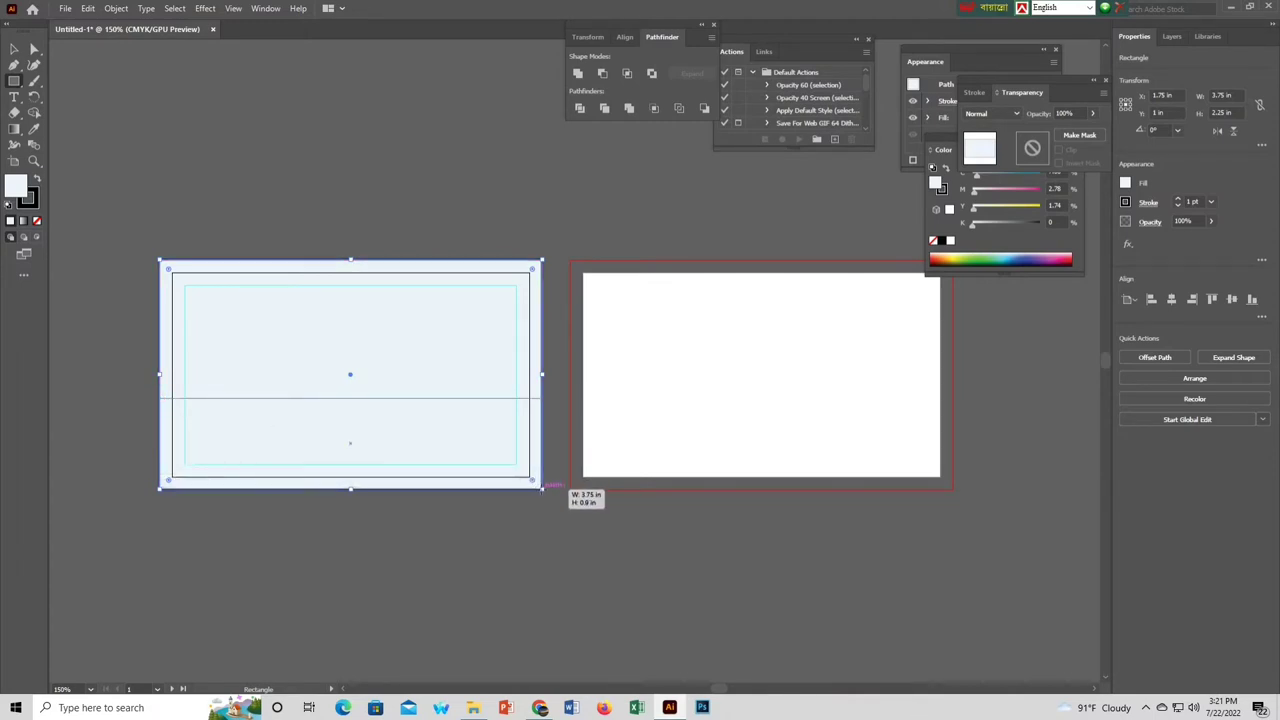
left_click_drag(543, 487, 543, 488)
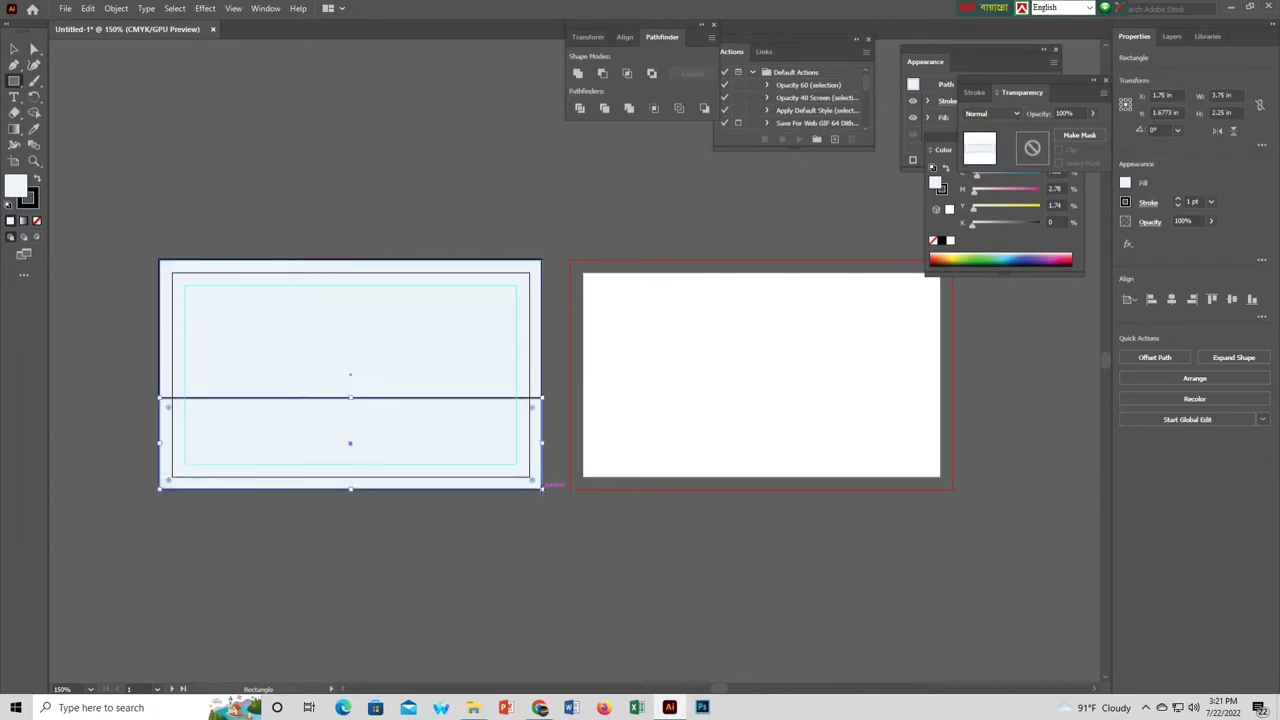
double_click(16, 186)
left_click(620, 310)
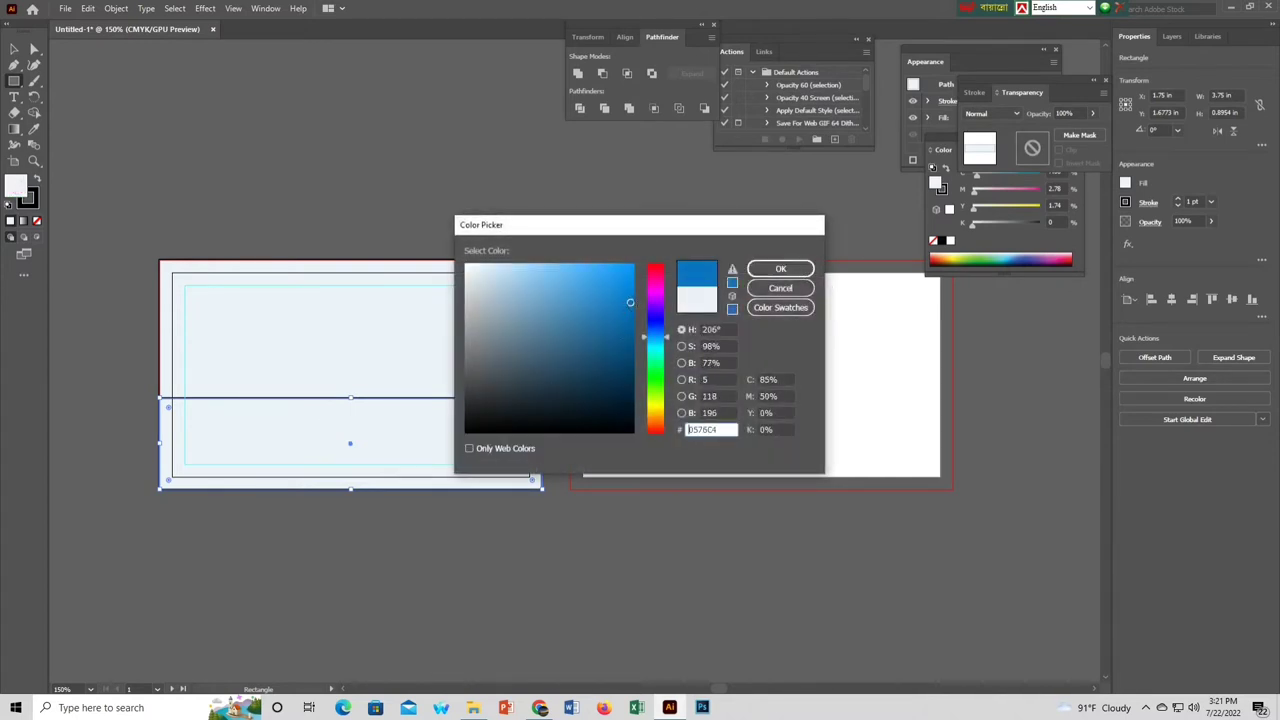
left_click(760, 269)
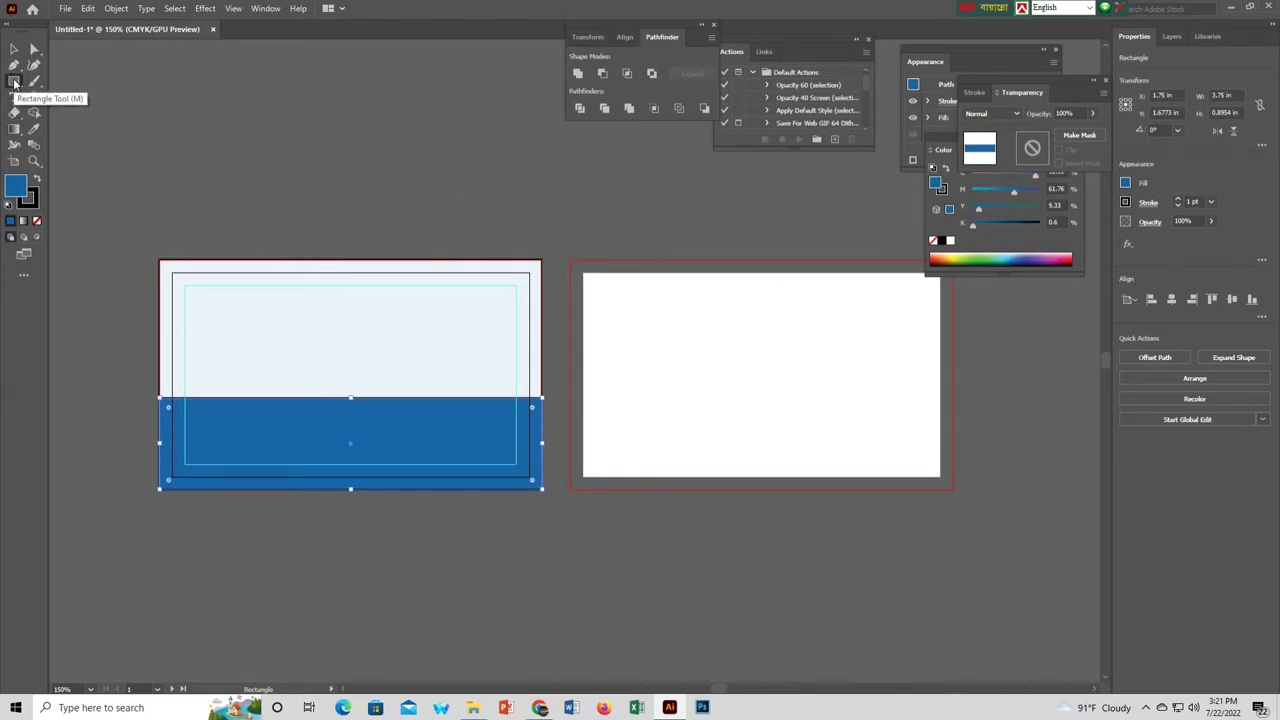
left_click(14, 84)
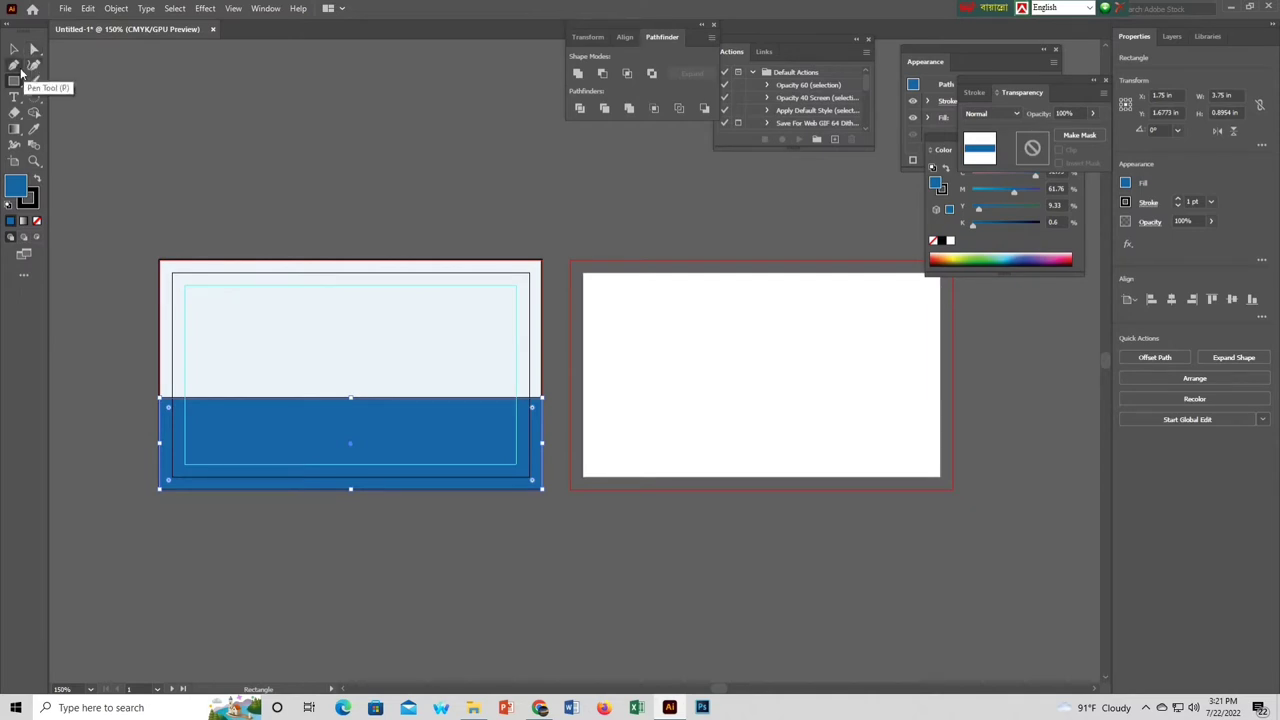
Step: Add an anchor point midway along the strip's top edge
left_click(20, 70)
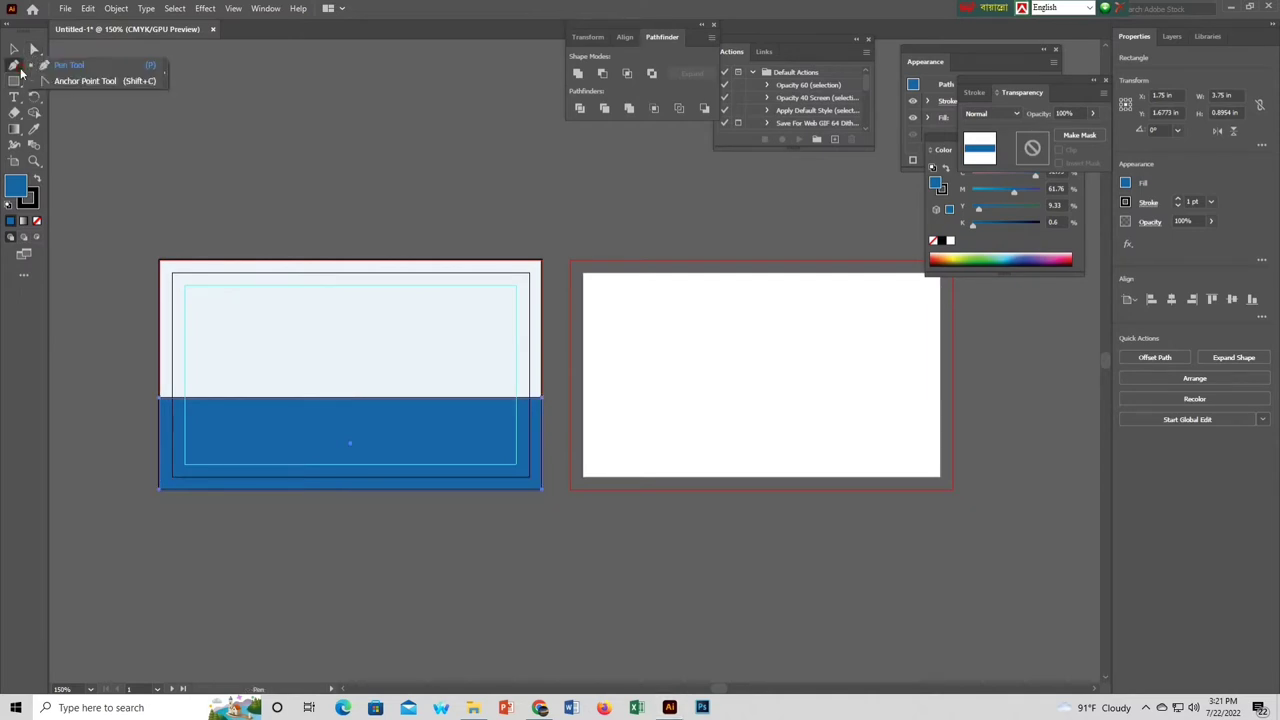
left_click(350, 442)
left_click(350, 398)
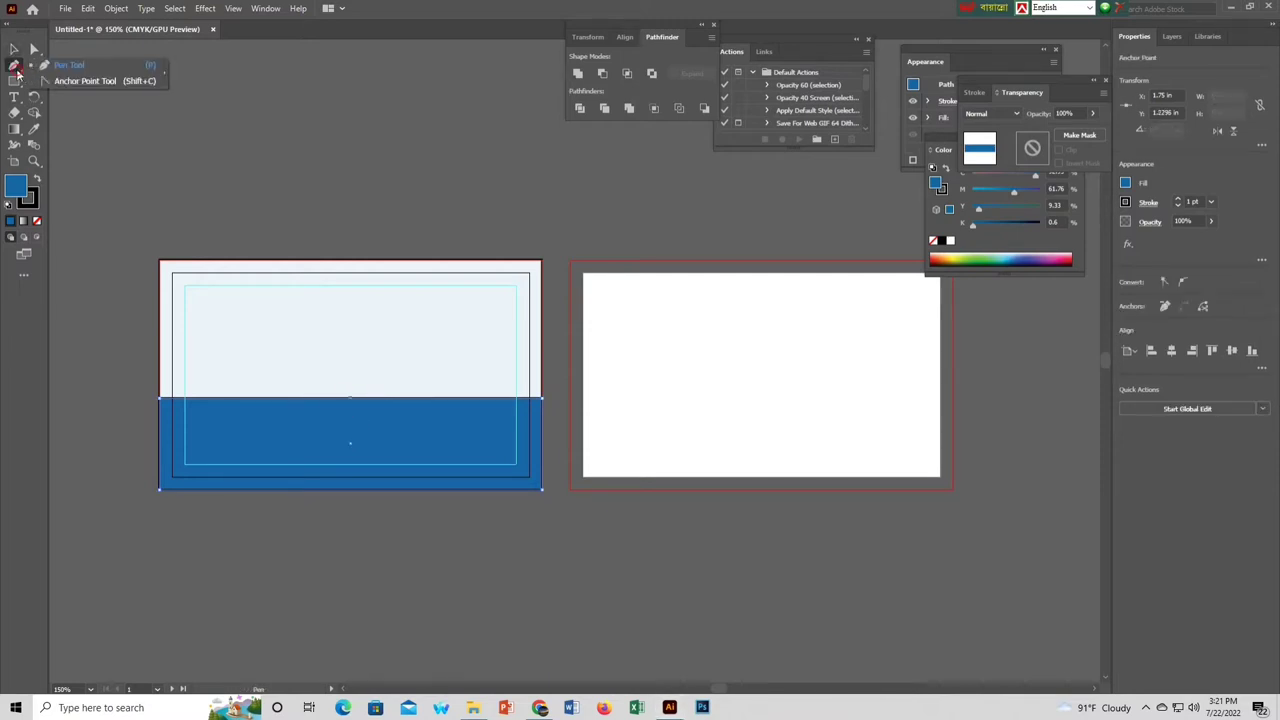
left_click(70, 82)
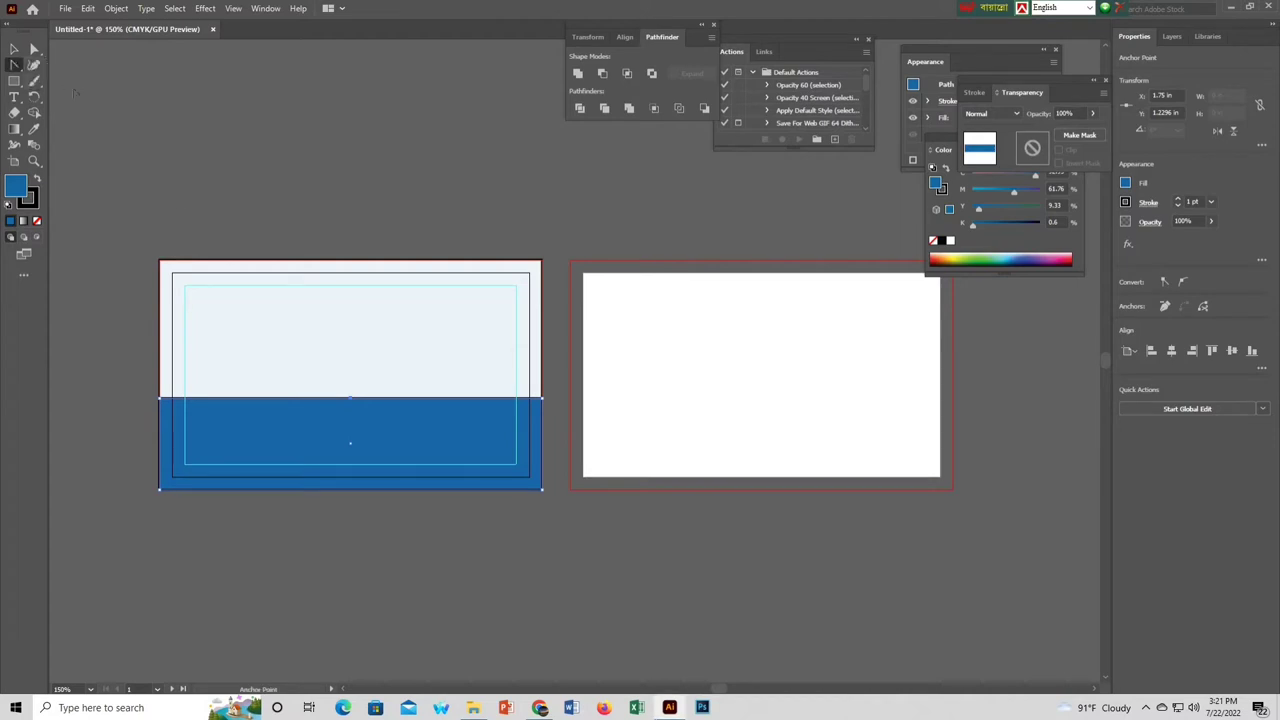
Step: Curve the strip's top edge into a wave and duplicate the wave slightly higher
mouse_move(350, 398)
left_mouse_down()
mouse_move(356, 421)
mouse_move(451, 317)
mouse_move(484, 339)
left_mouse_up()
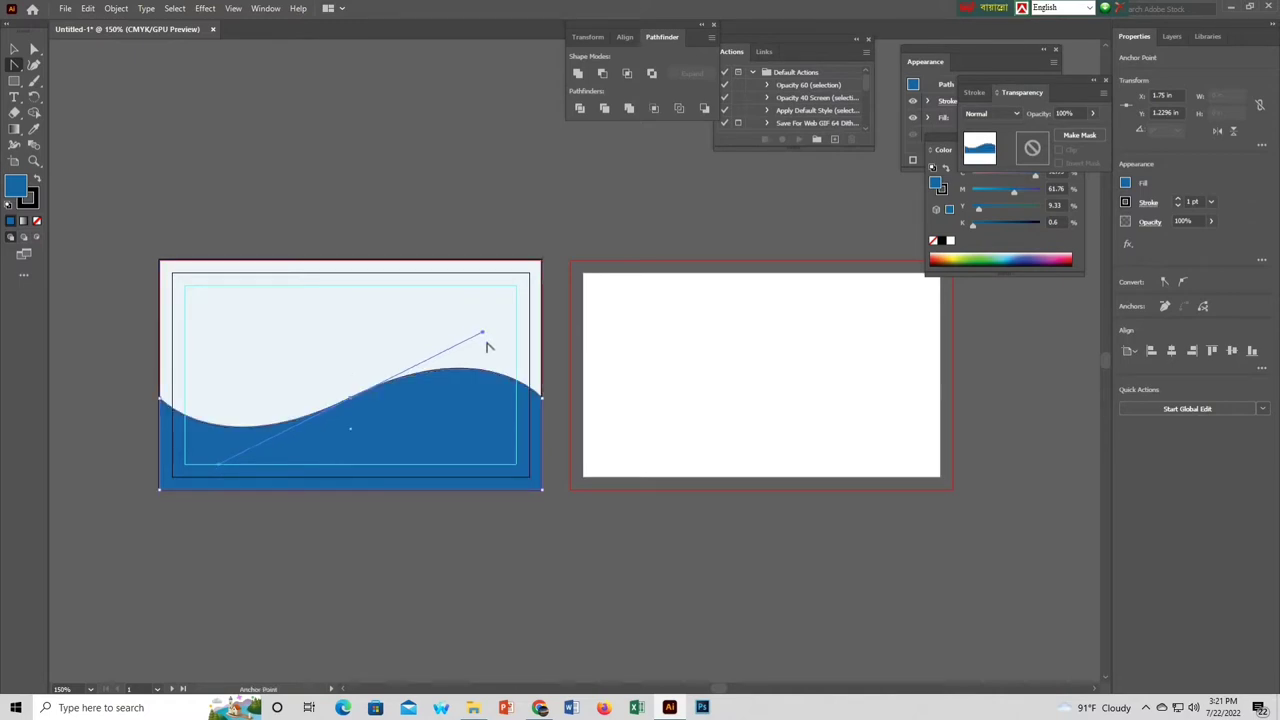
left_click(14, 48)
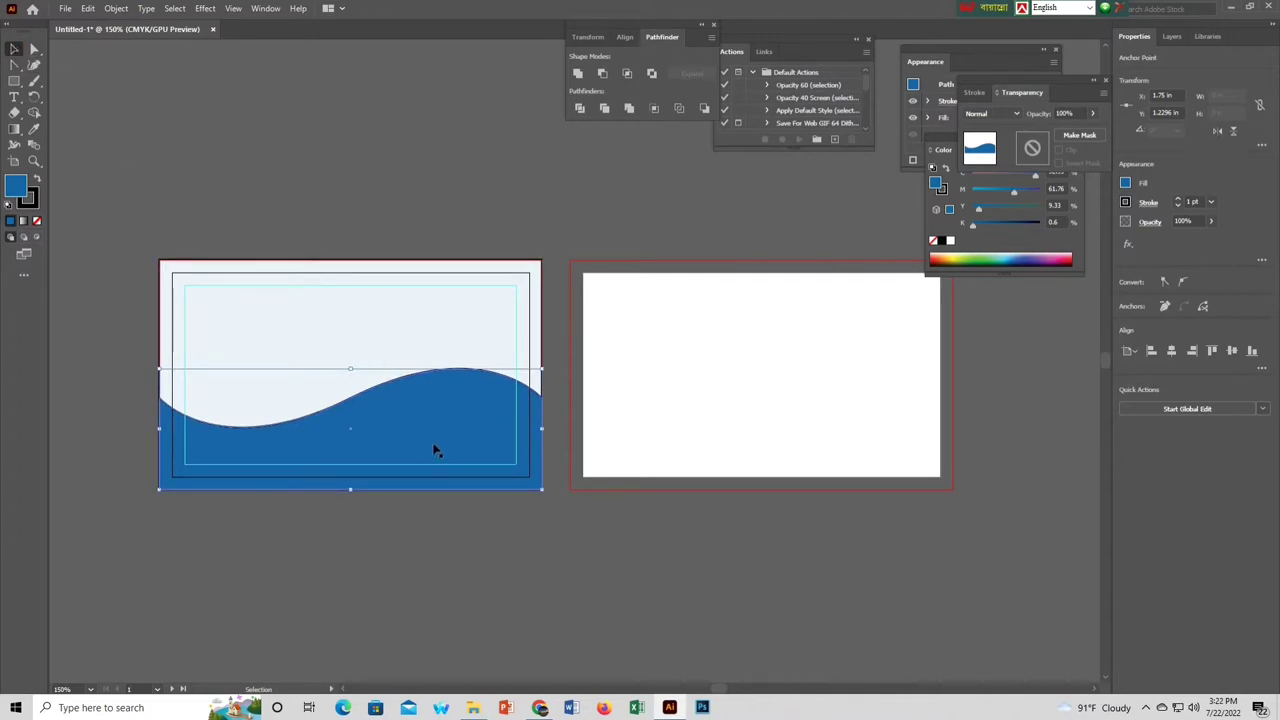
left_click_drag(435, 450, 435, 423)
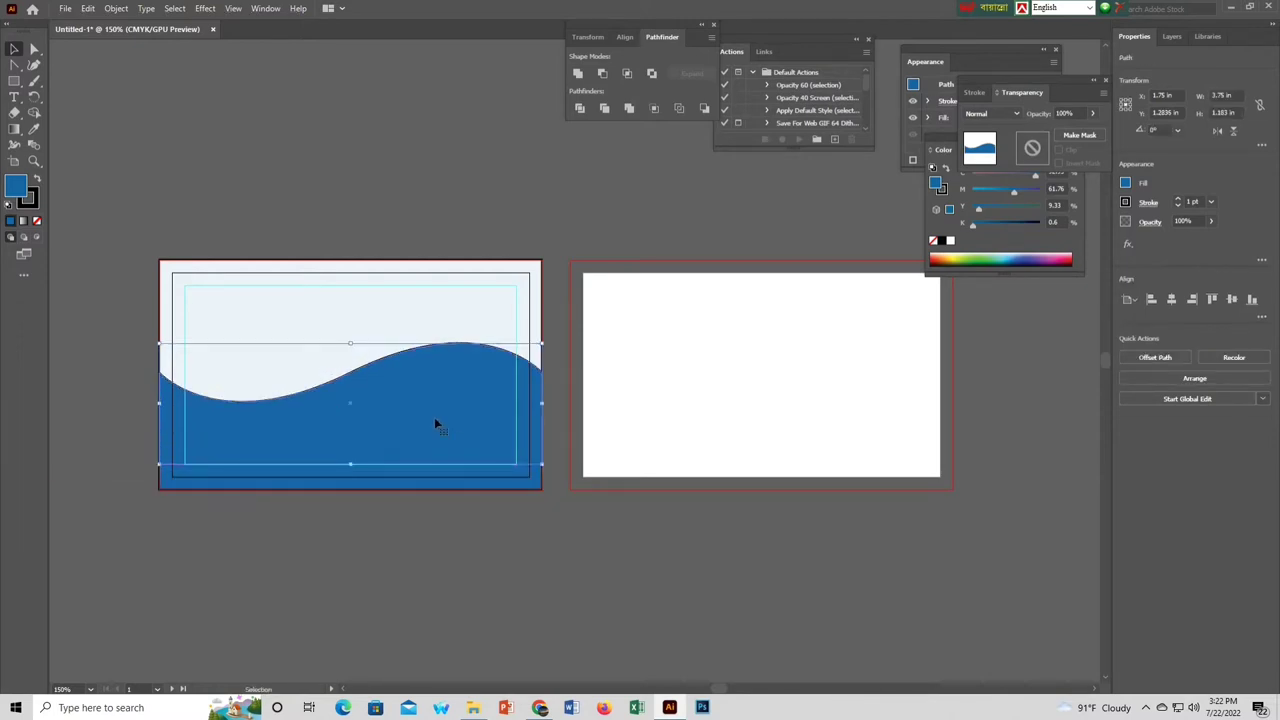
Step: Colour the copied wave cyan #09BDC6 and send it behind the blue wave
double_click(17, 186)
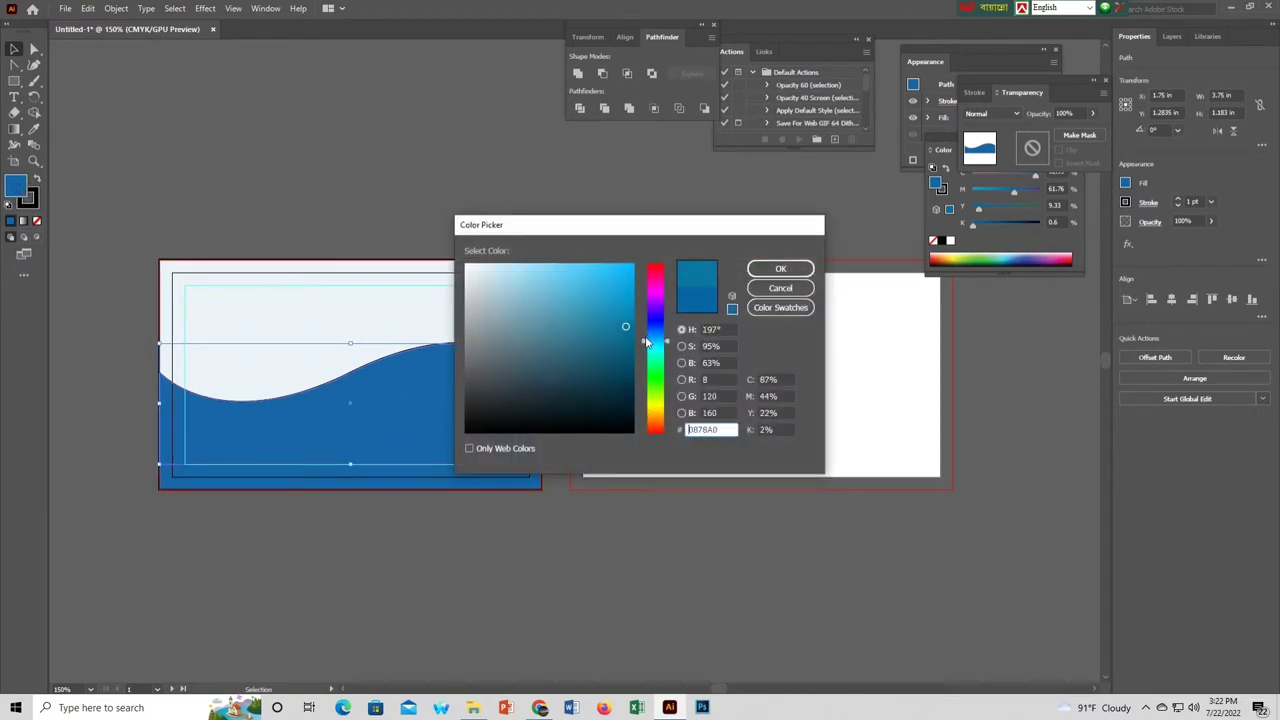
left_click_drag(648, 342, 648, 347)
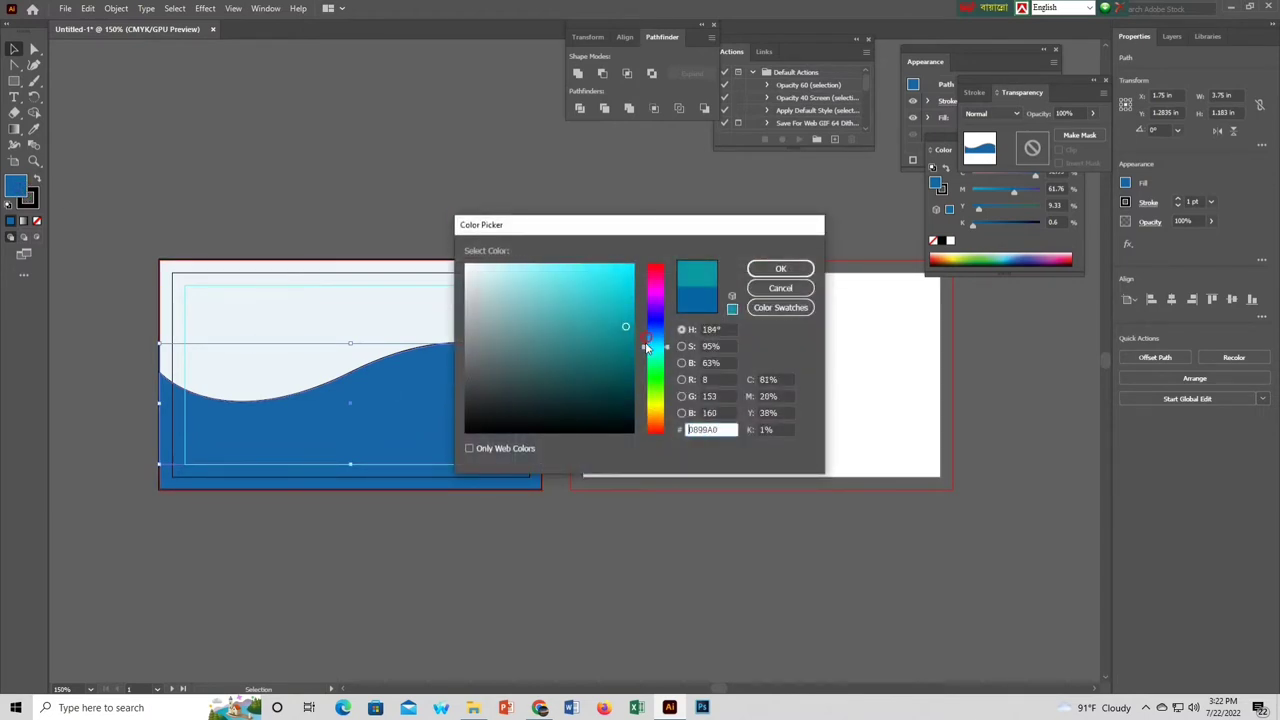
left_click(780, 268)
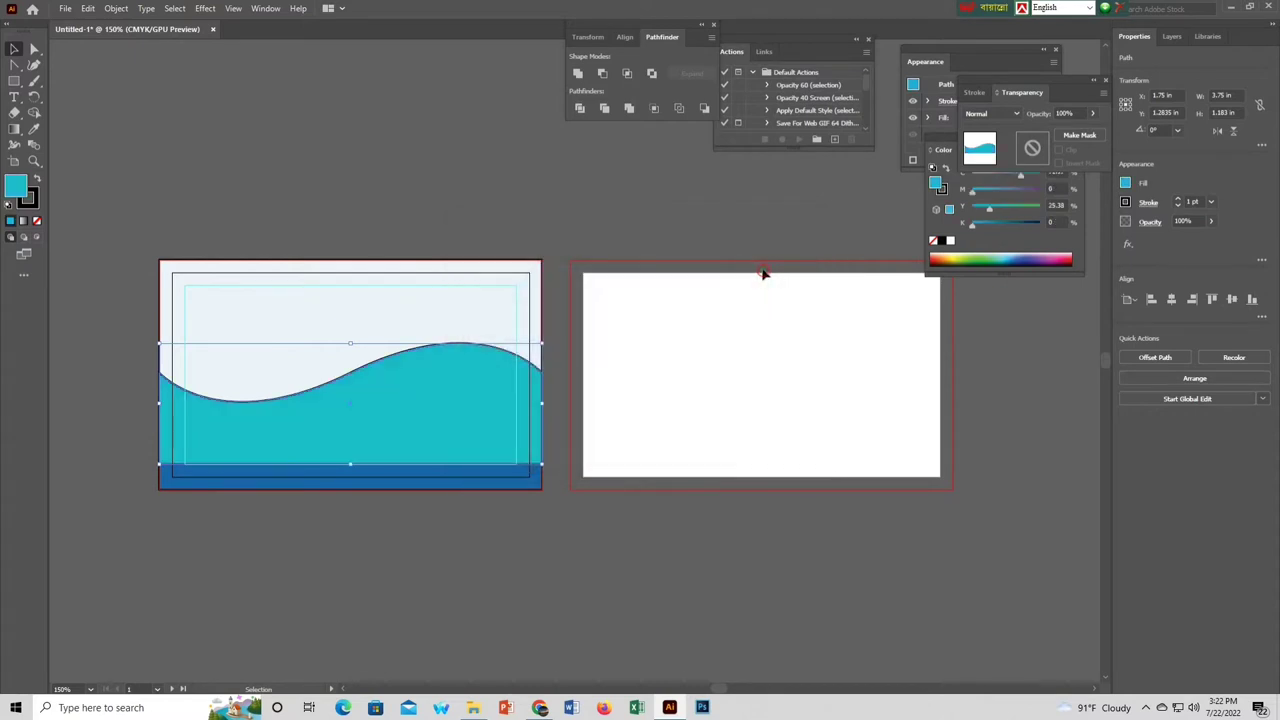
right_click(397, 414)
mouse_move(468, 340)
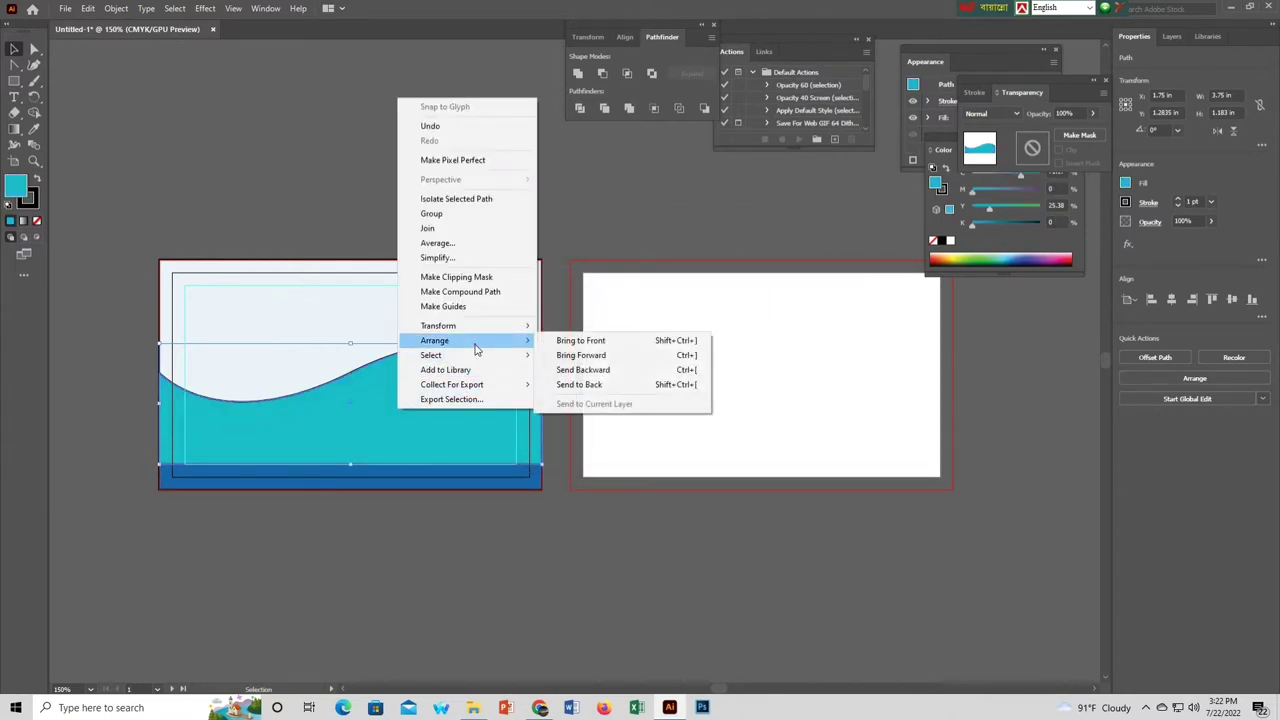
left_click(582, 370)
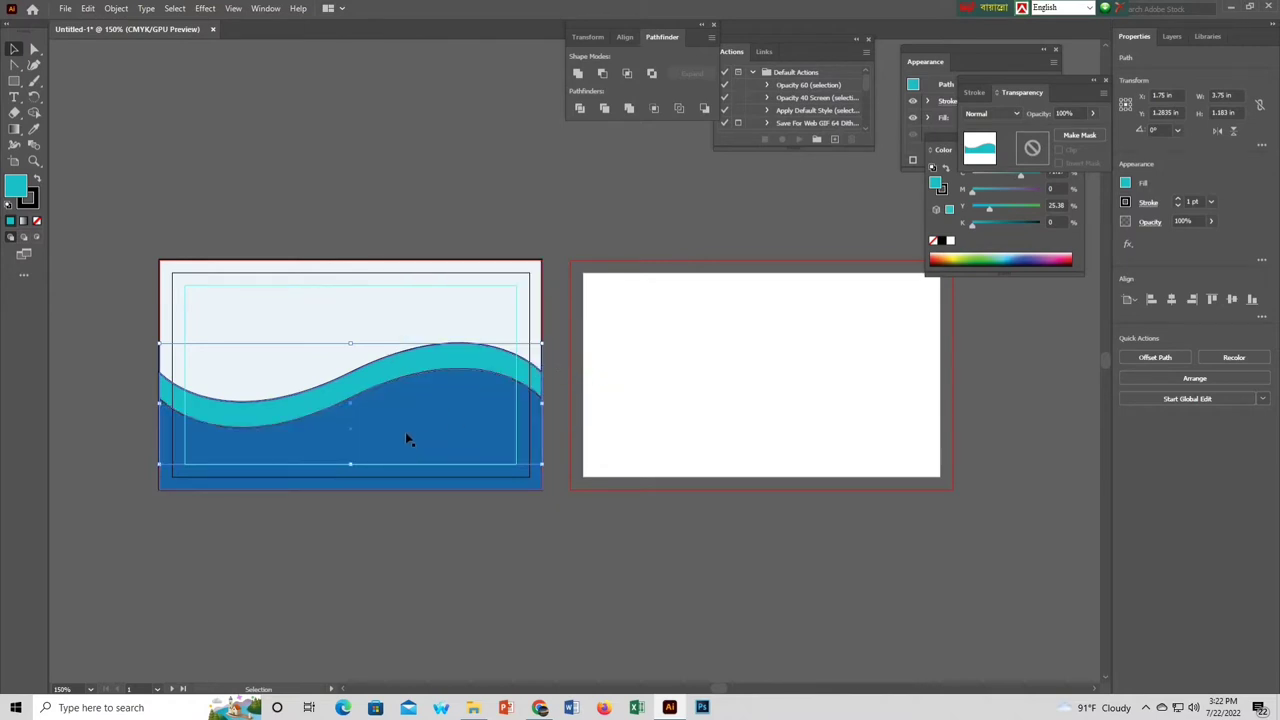
Step: Send the cyan wave back another level and rotate it about 9.17°
key("ctrl+bracketleft")
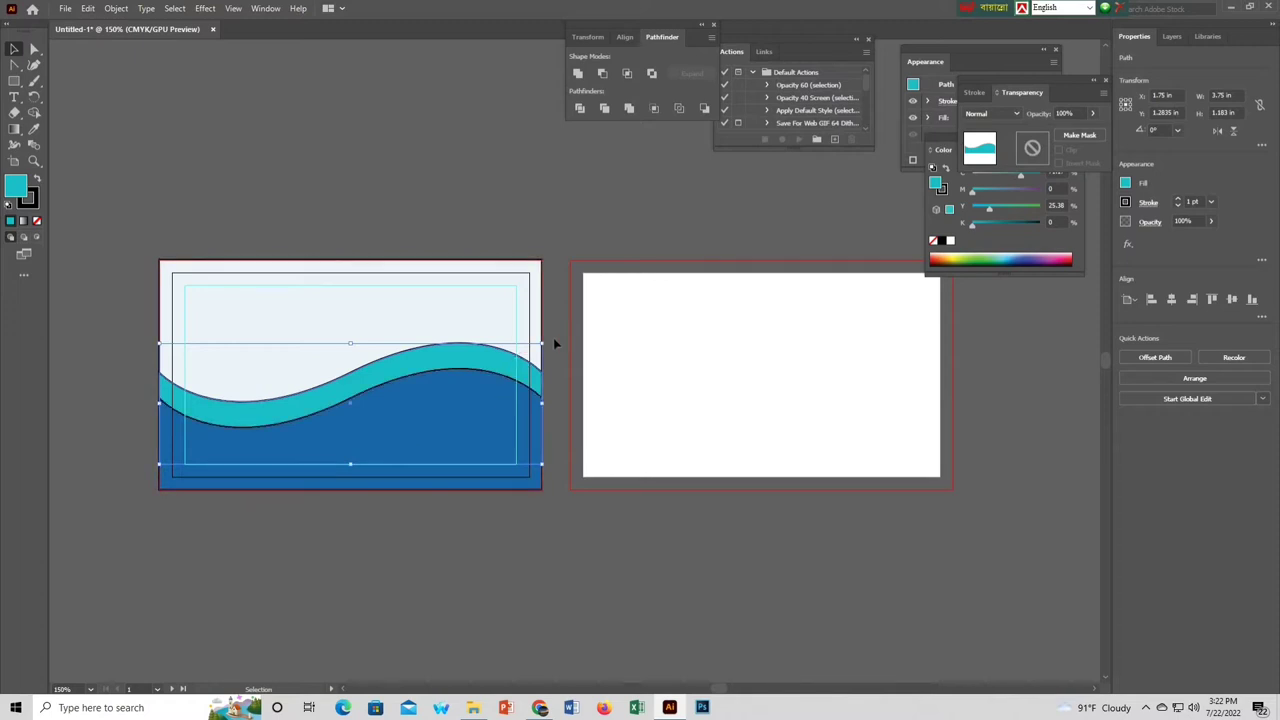
left_click_drag(547, 340, 547, 308)
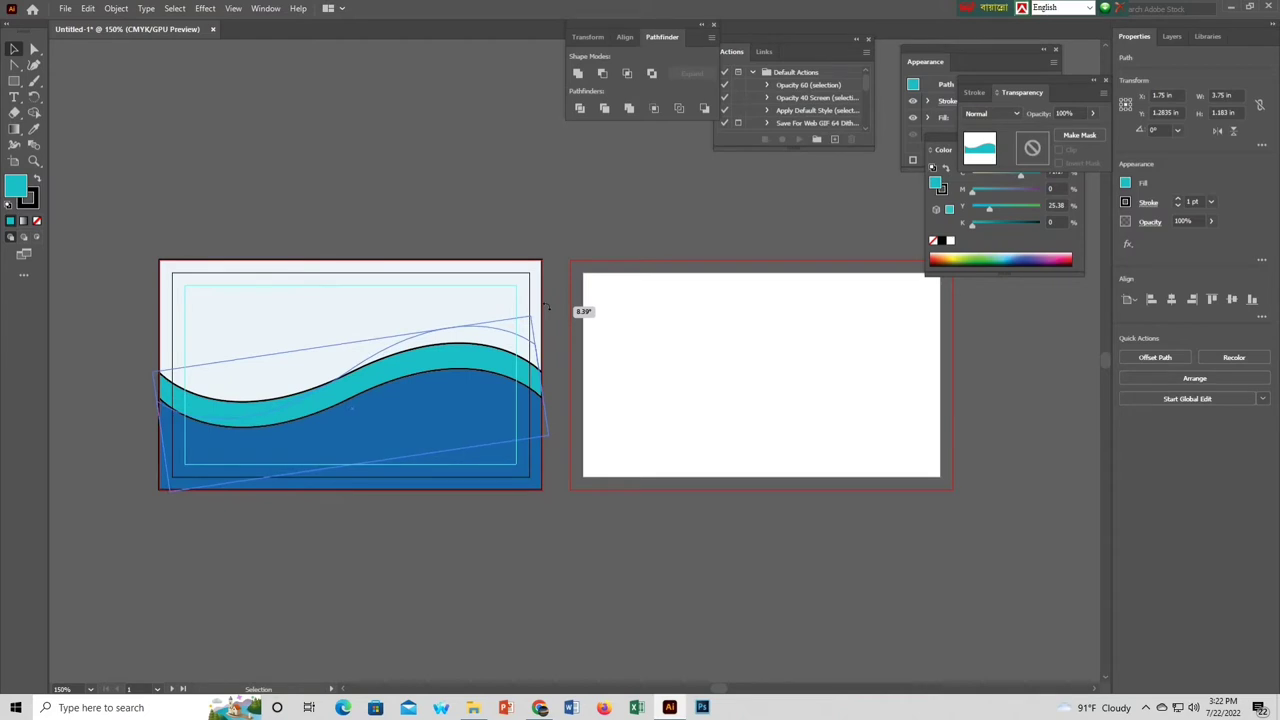
left_click_drag(546, 309, 548, 306)
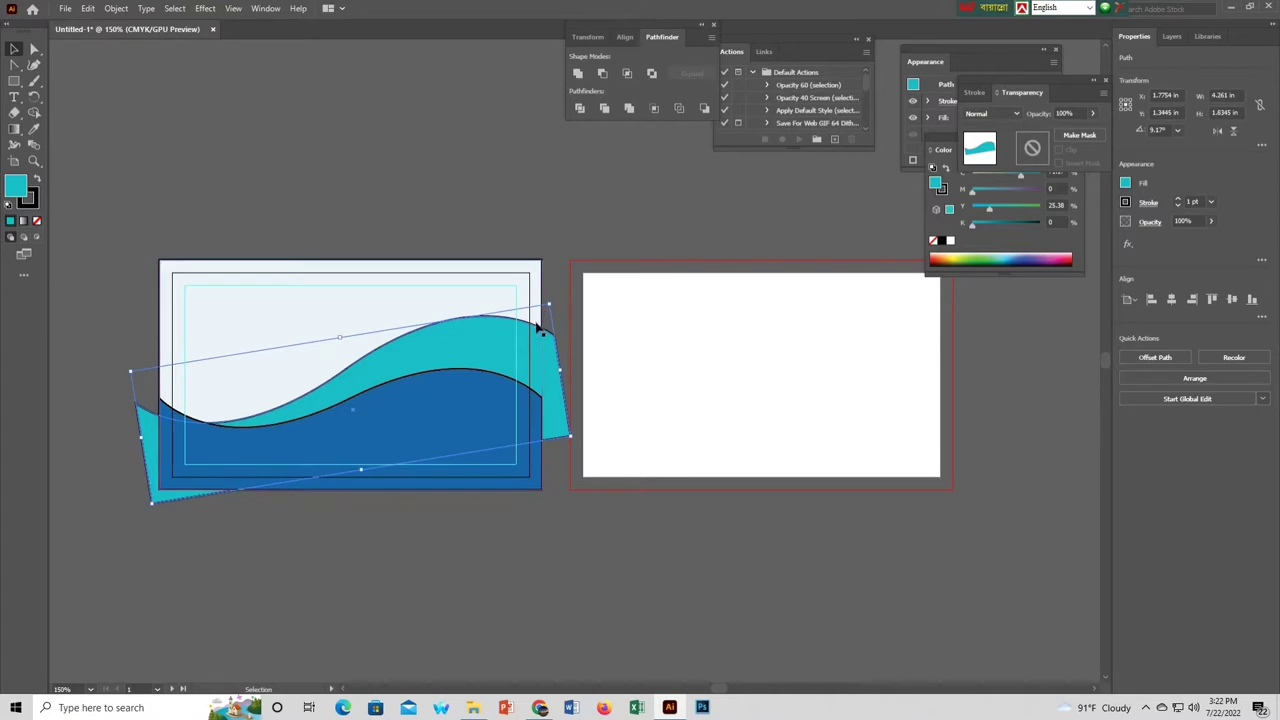
left_click_drag(550, 341, 546, 373)
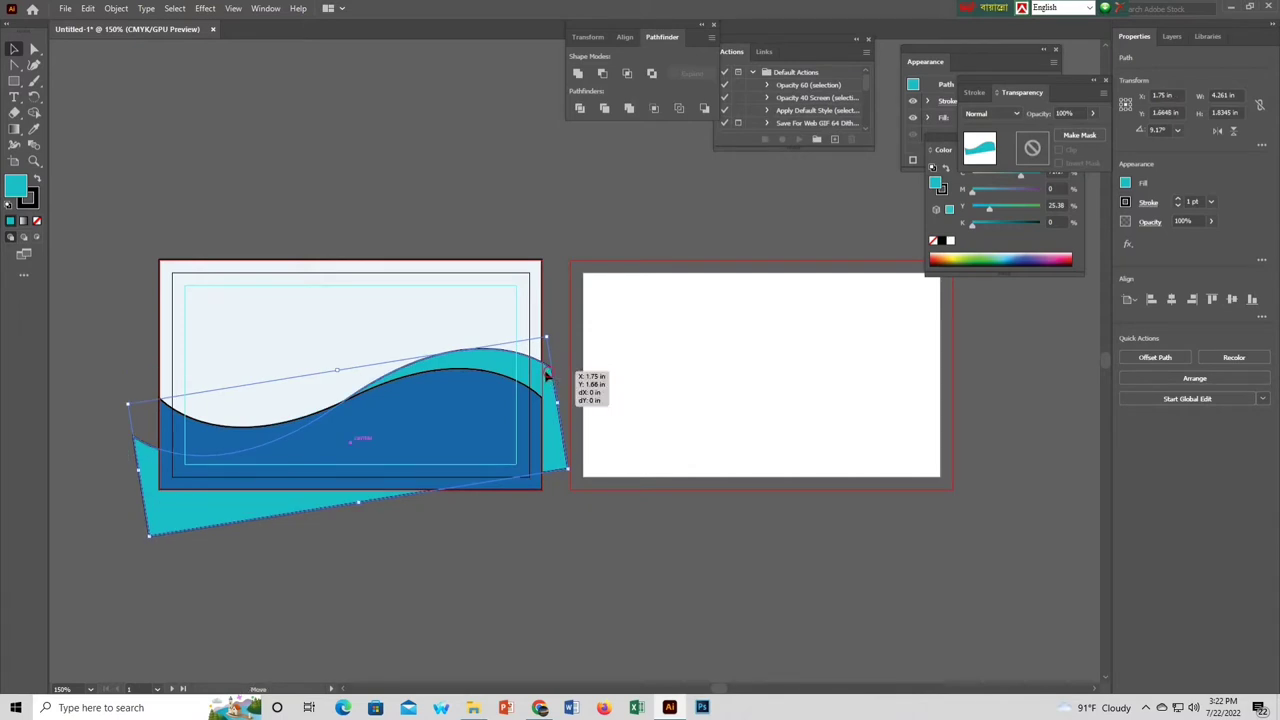
Step: Enlarge and nudge the cyan wave left and down so its crest shows toward the right
key("Left")
key("Left")
key("Left")
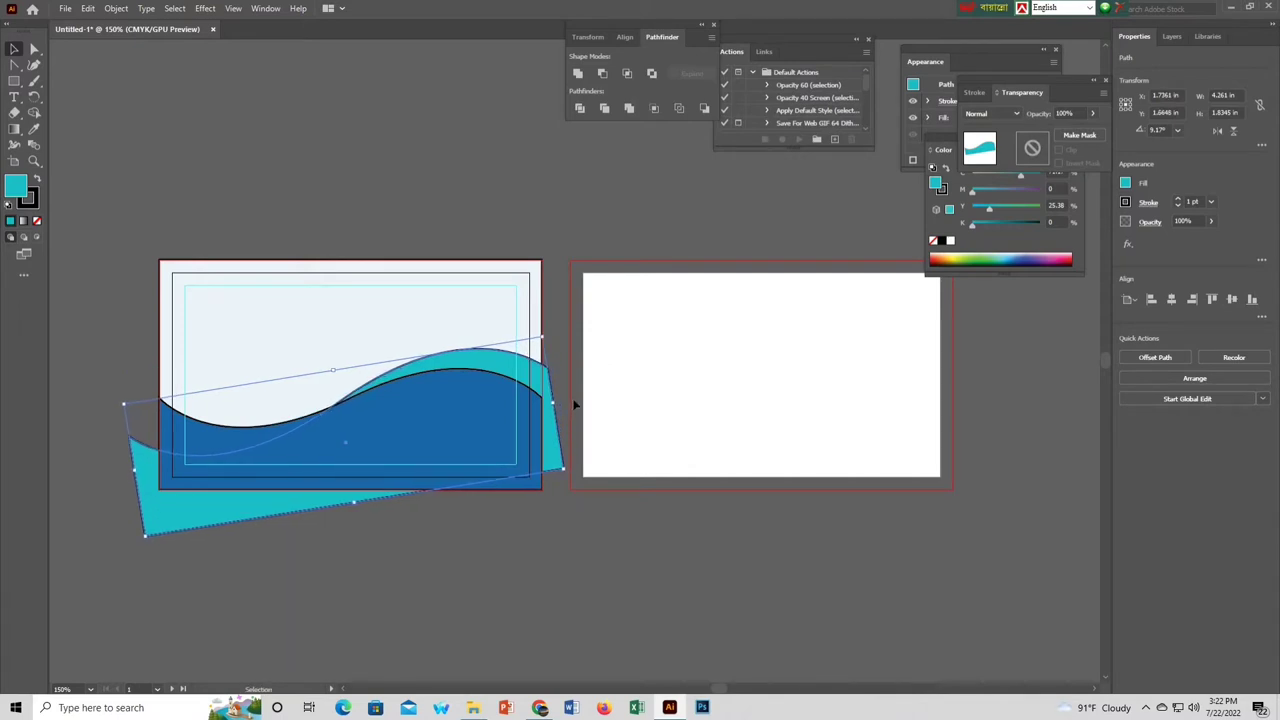
key("Left")
key("Left")
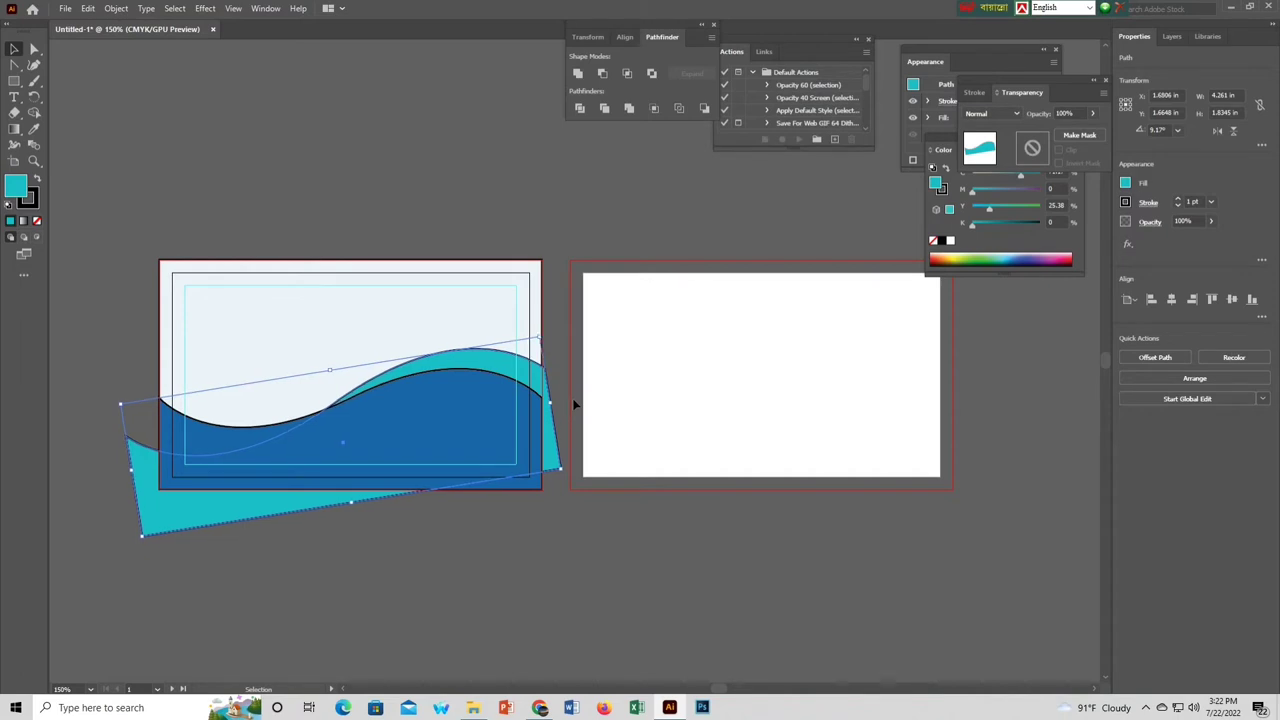
key("Left")
key("Left")
key("Left")
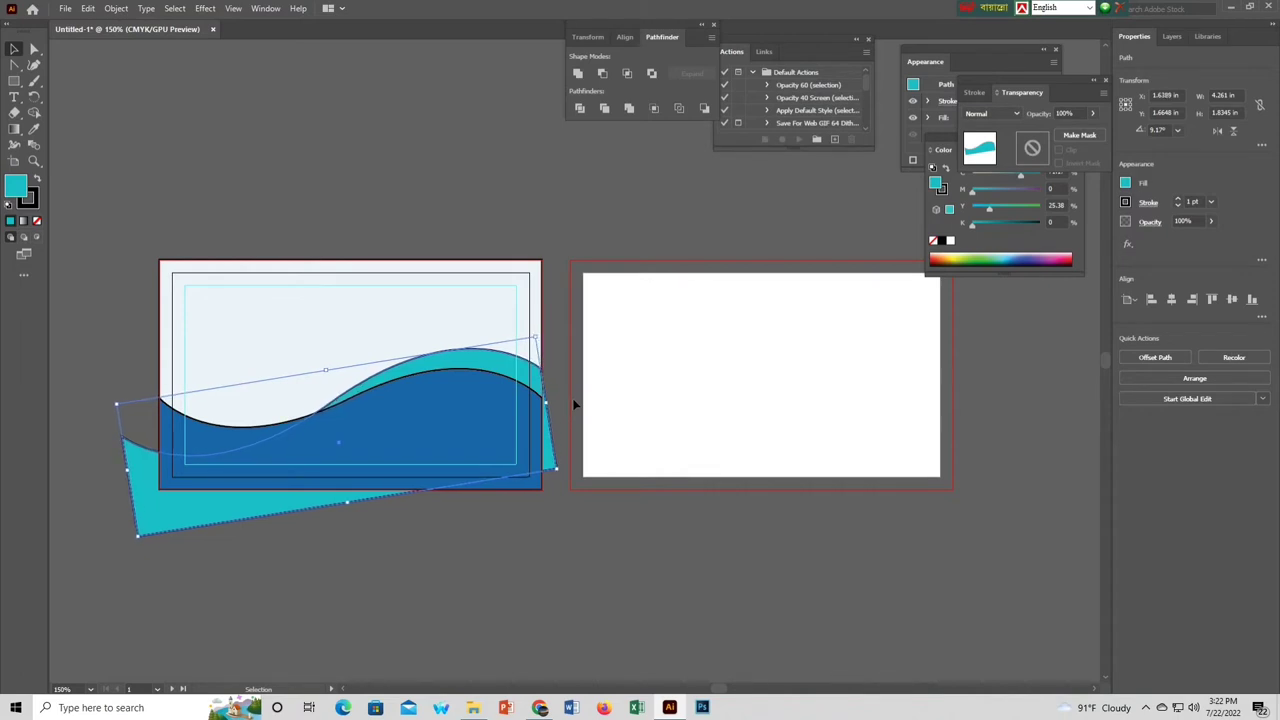
key("Left")
key("Left")
key("Left")
key("Left")
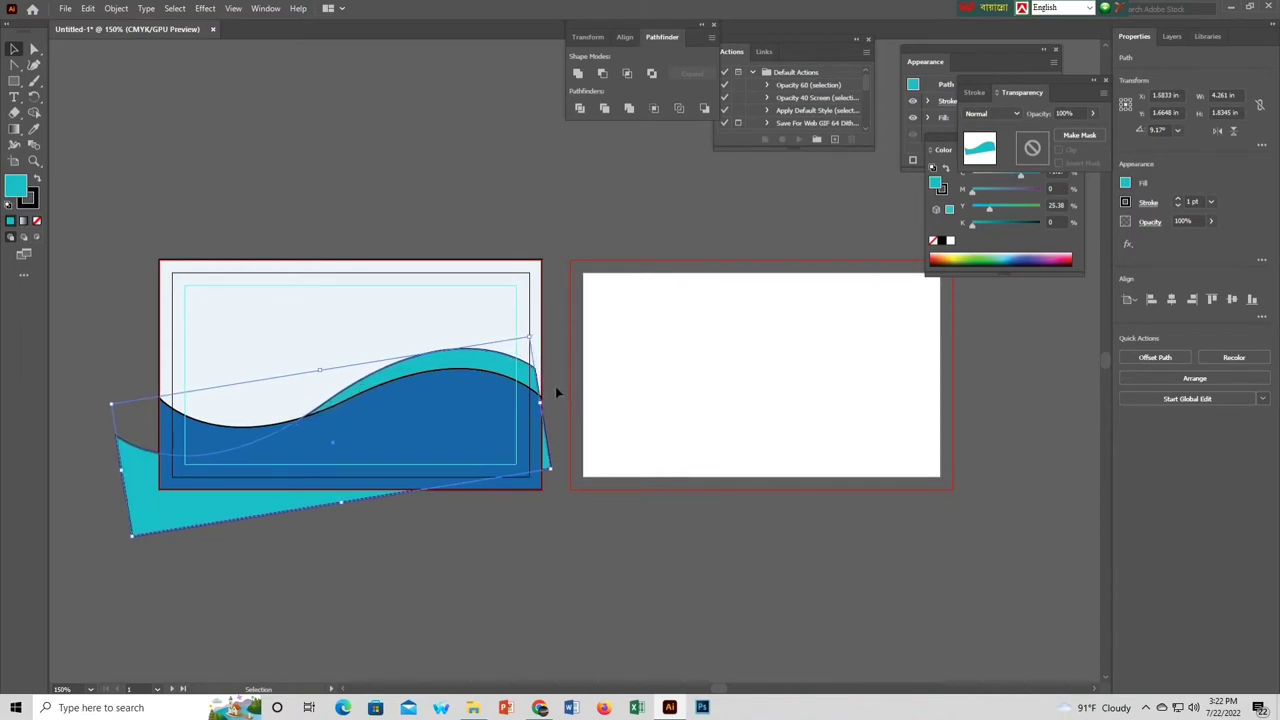
left_click_drag(529, 337, 548, 326)
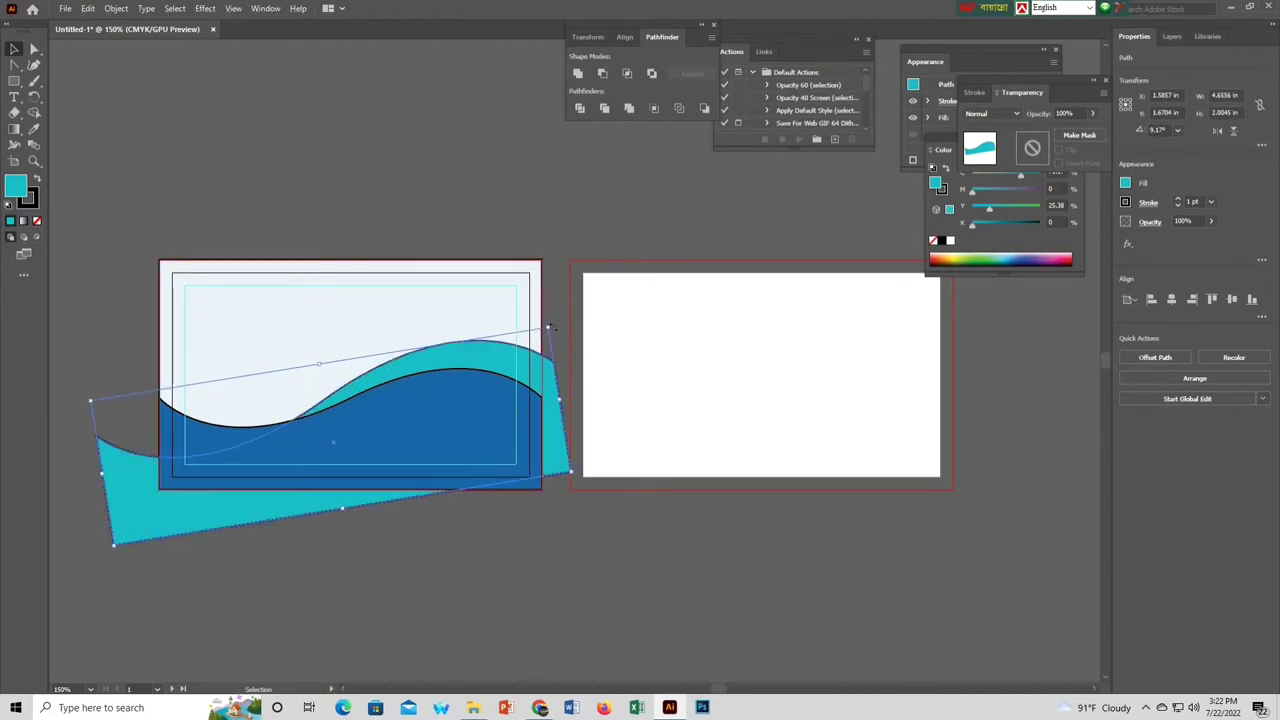
key("Left")
key("Left")
key("Left")
key("Left")
key("Down")
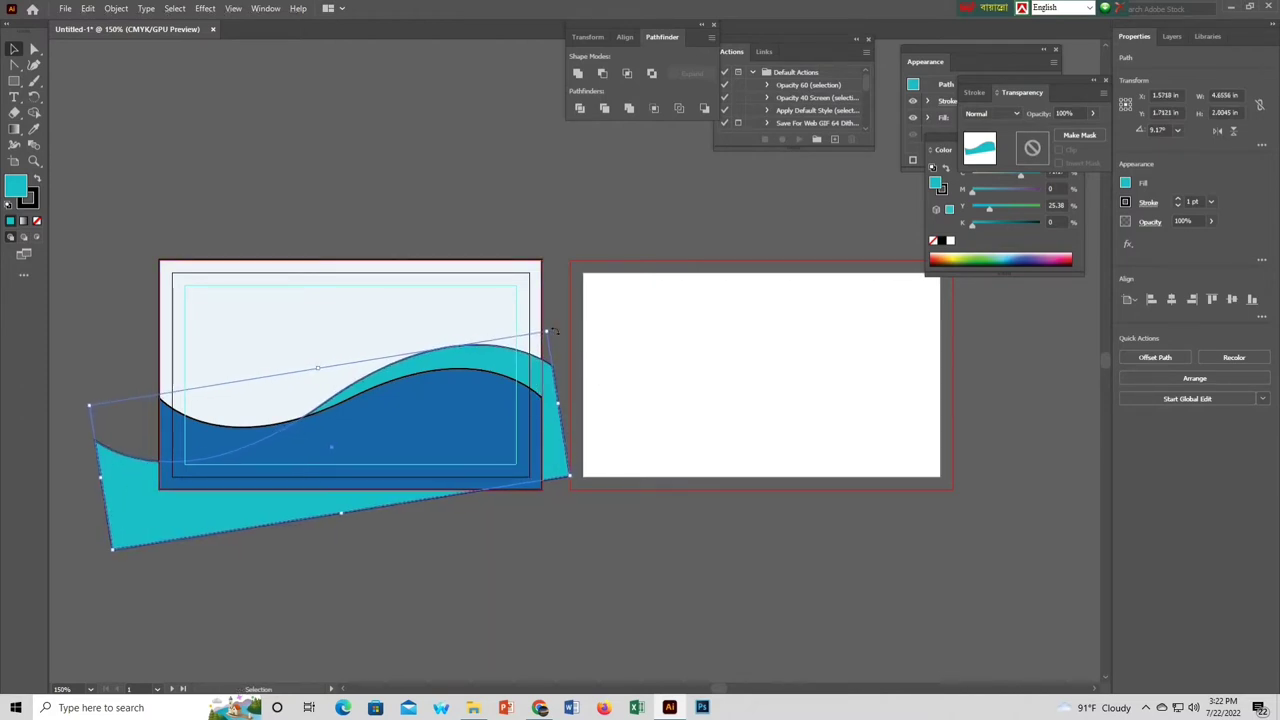
key("Down")
key("Down")
key("Down")
key("Down")
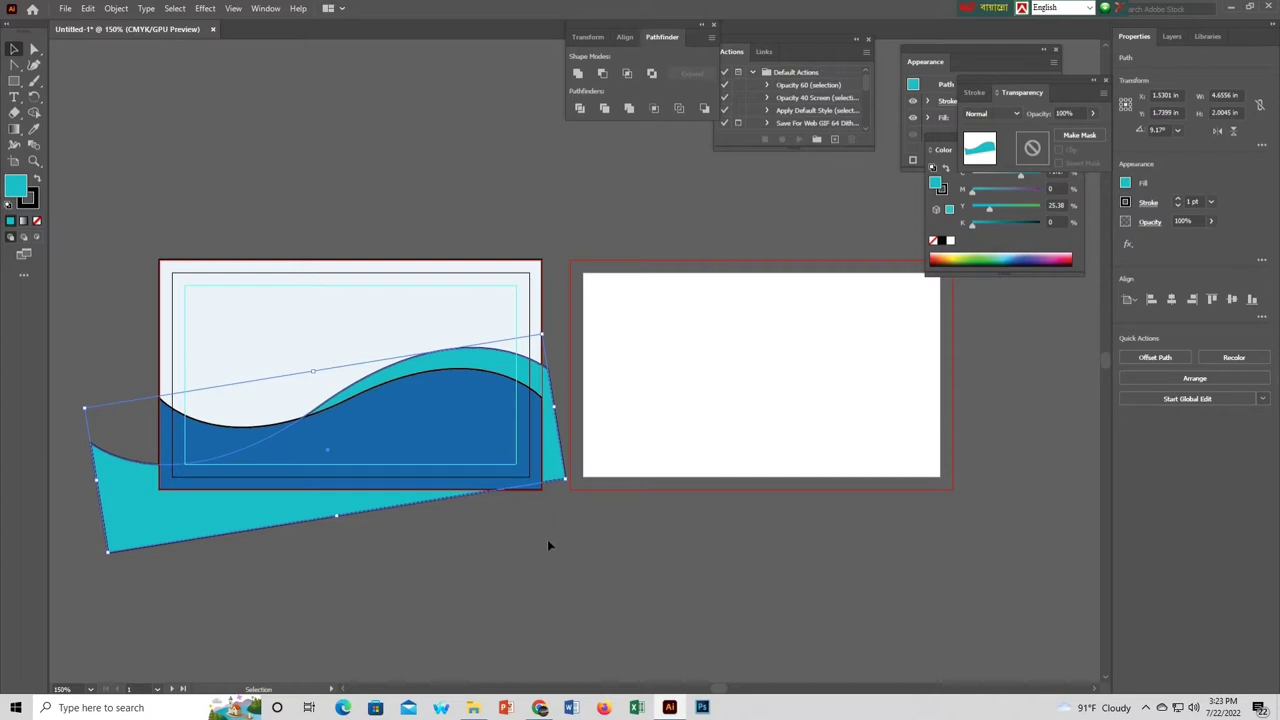
key("Down")
key("Down")
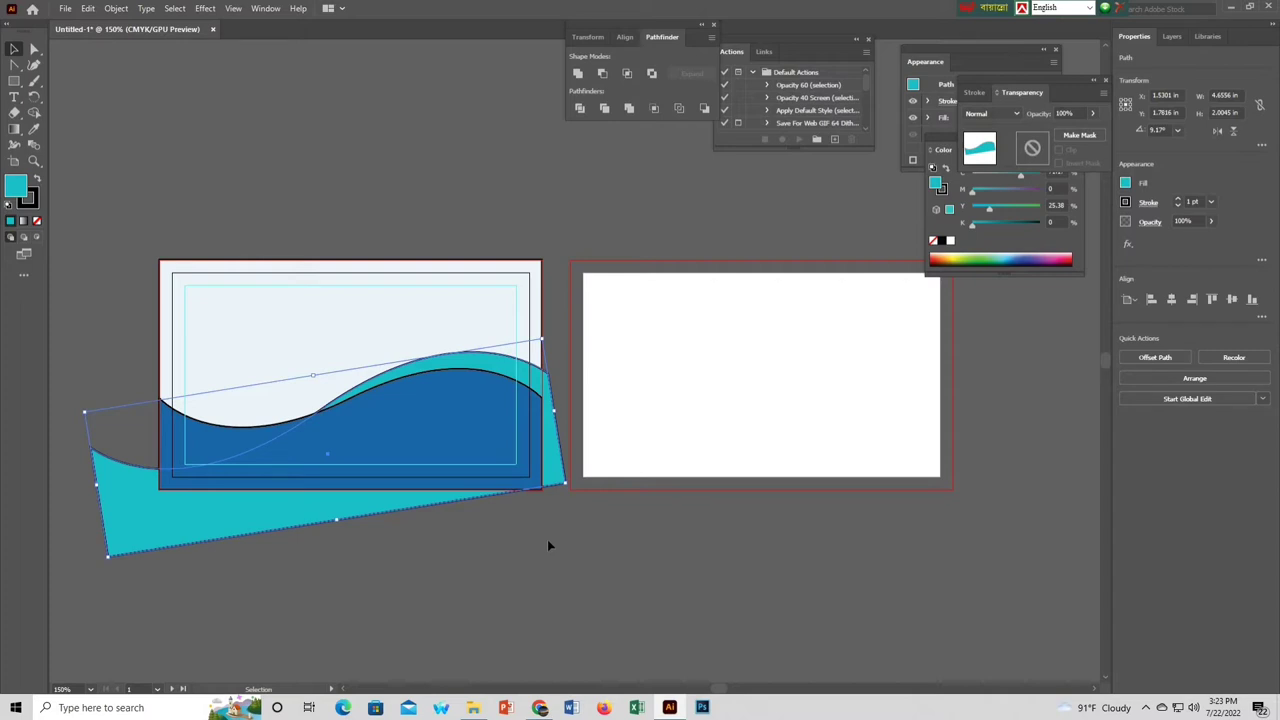
Step: Draw a vertical cutting line on the card's right edge and select it with the waves
scroll(527, 505, "up", 2)
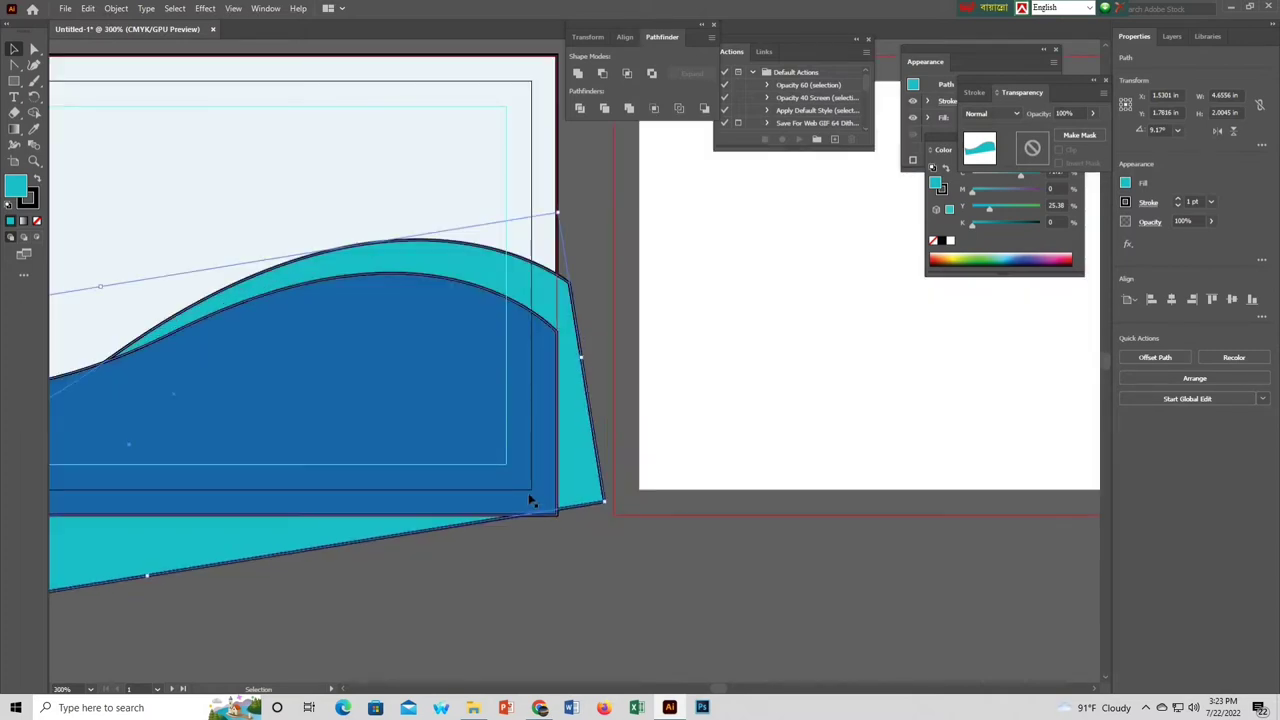
left_click(560, 551)
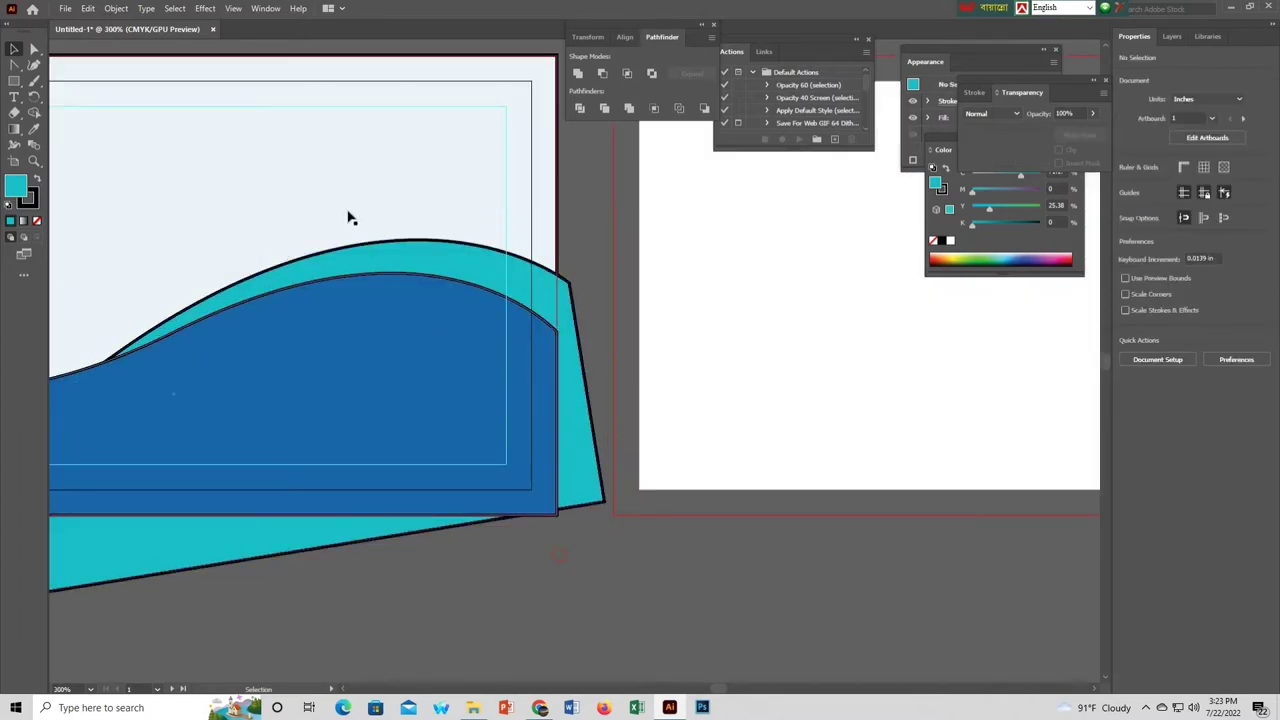
left_click(15, 65)
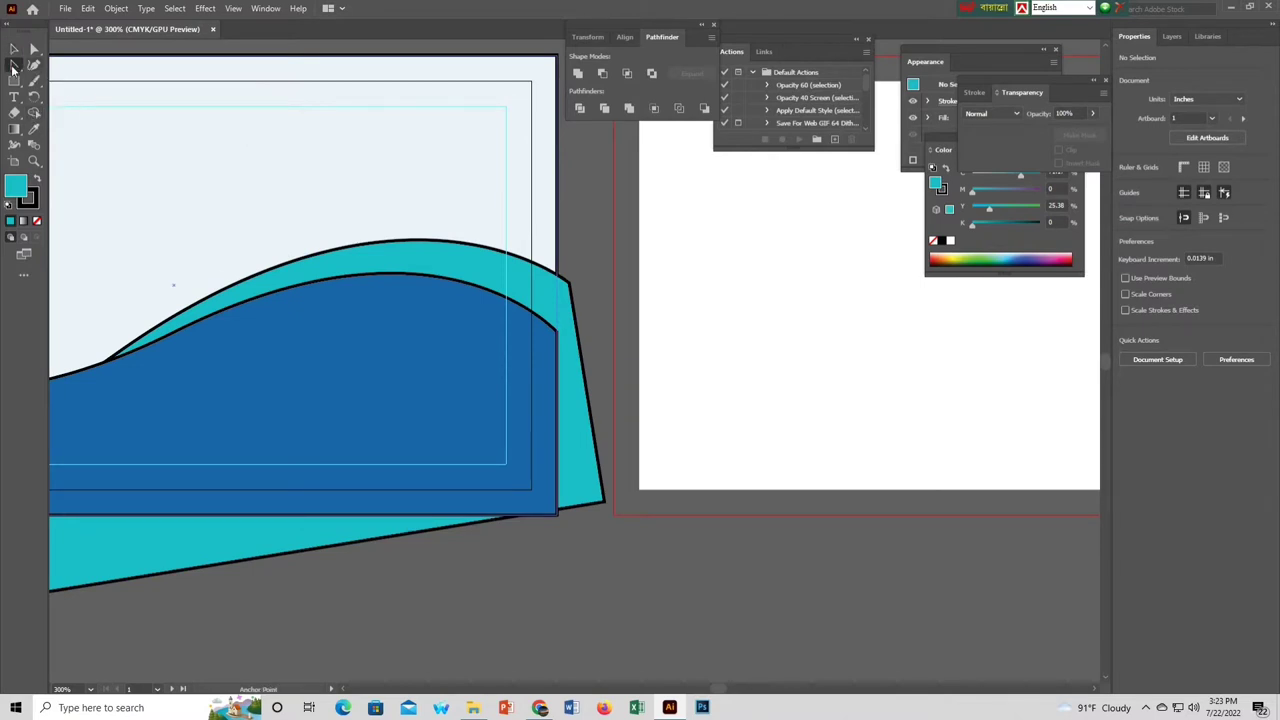
left_click(557, 201)
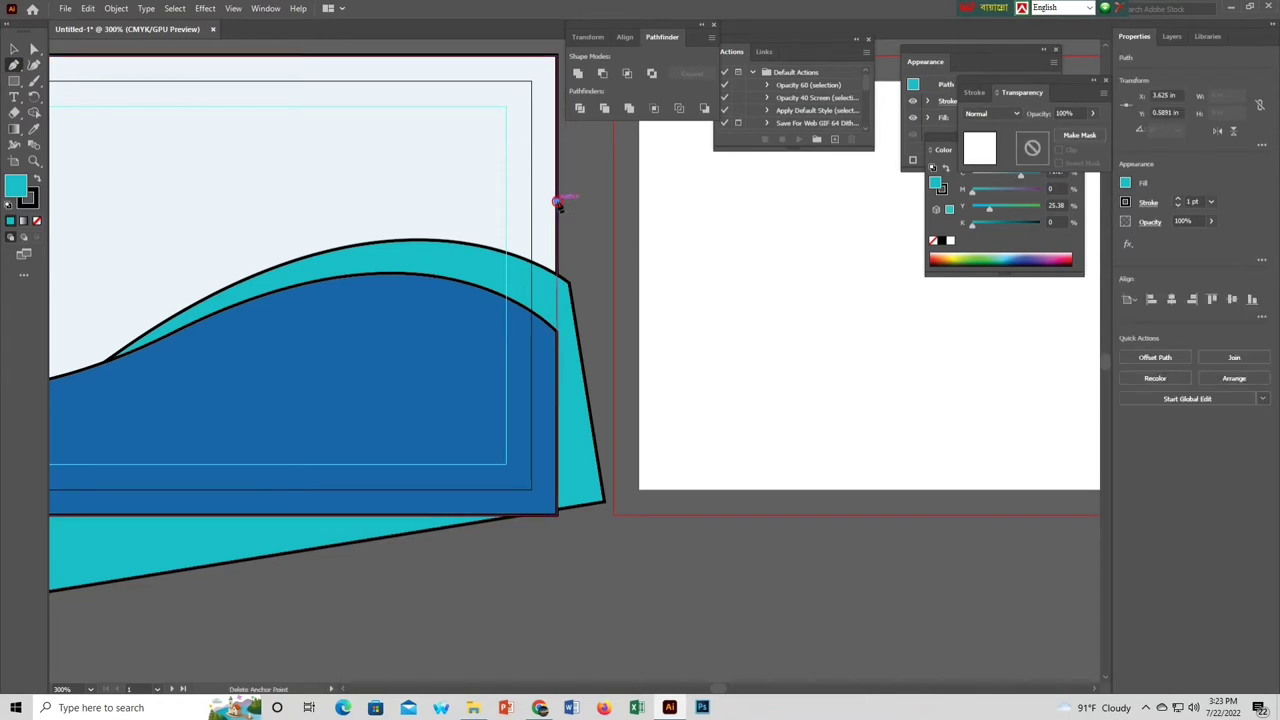
left_click(556, 617)
left_click(14, 49)
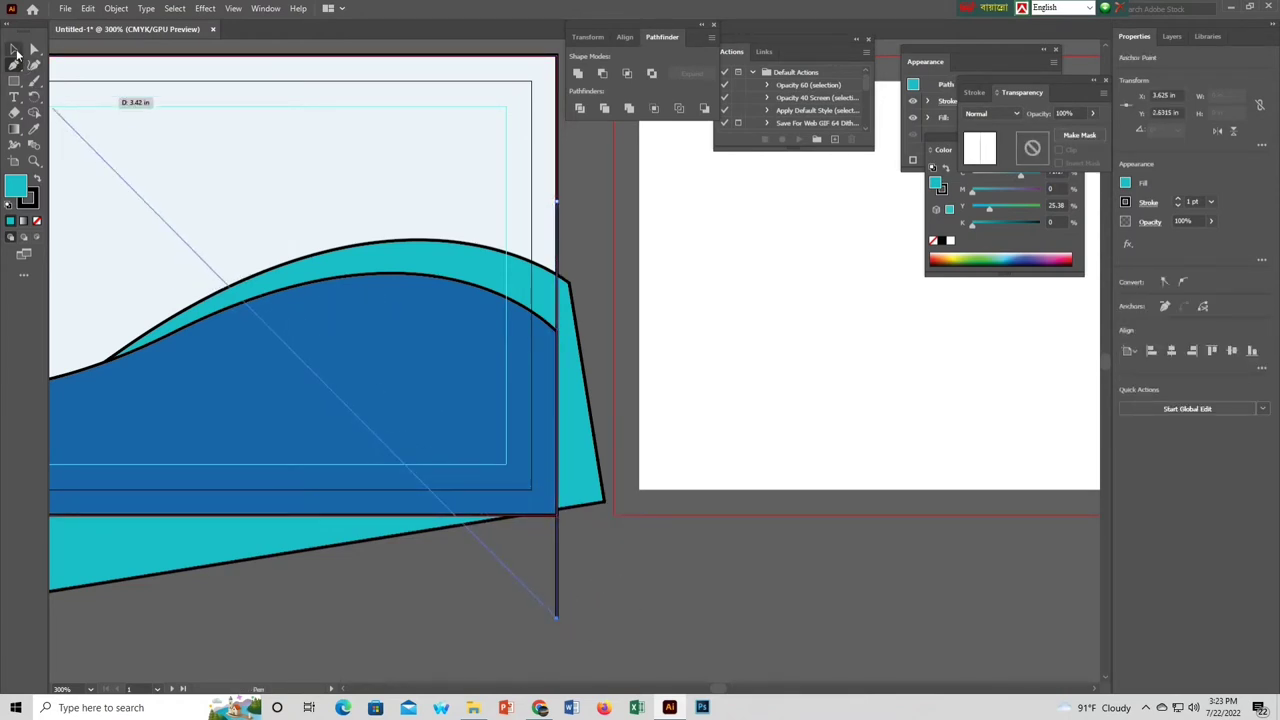
left_click(580, 400, "shift")
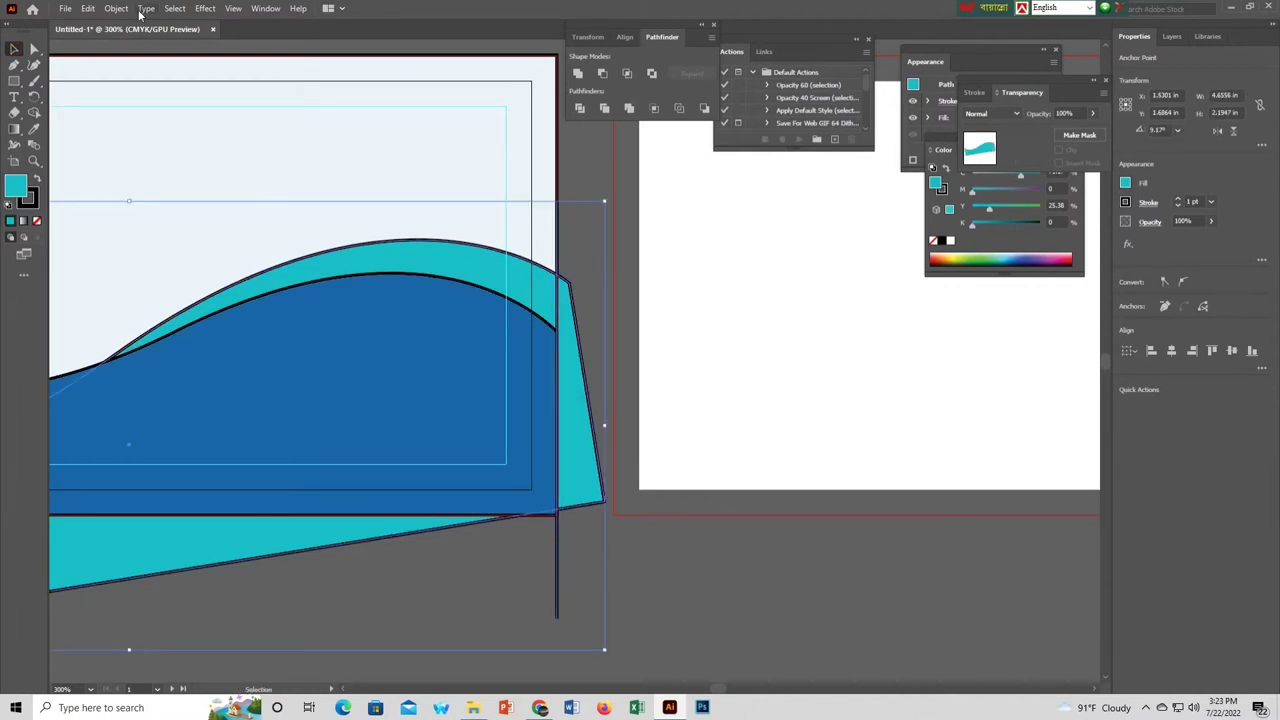
Step: Divide the waves along the line, ungroup, and delete the sliver beyond the right edge
left_click(265, 8)
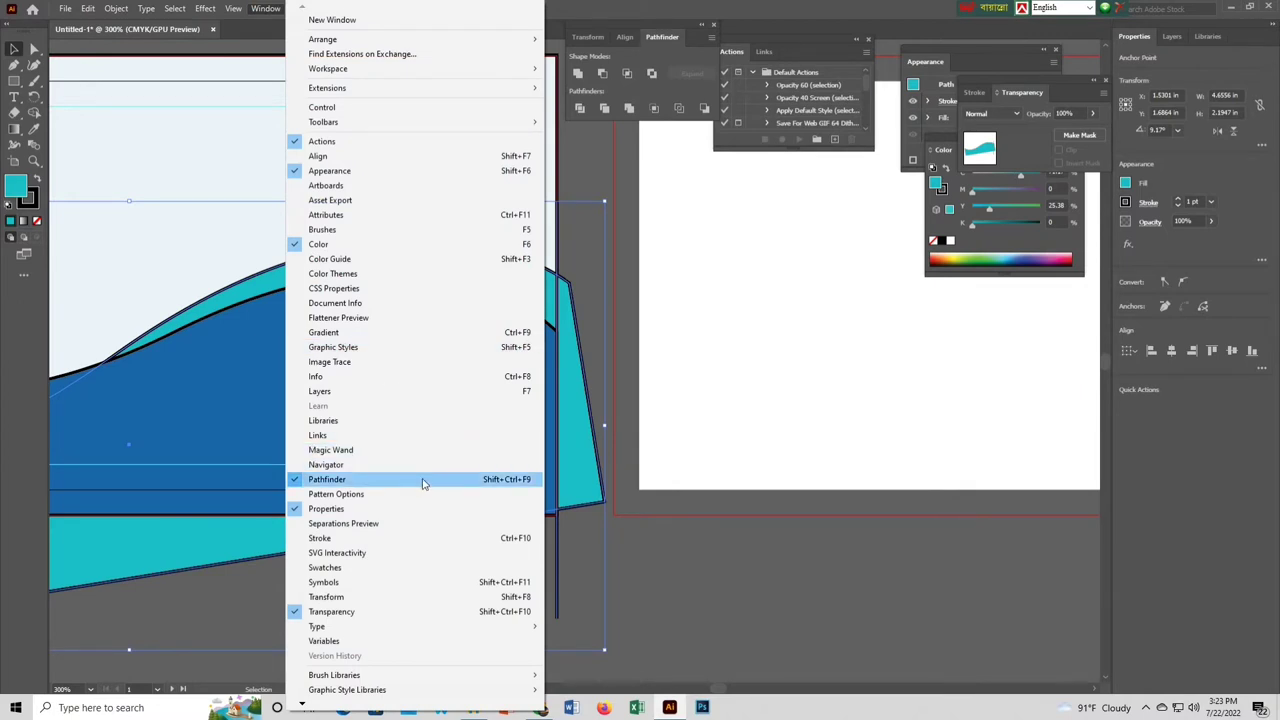
left_click(278, 12)
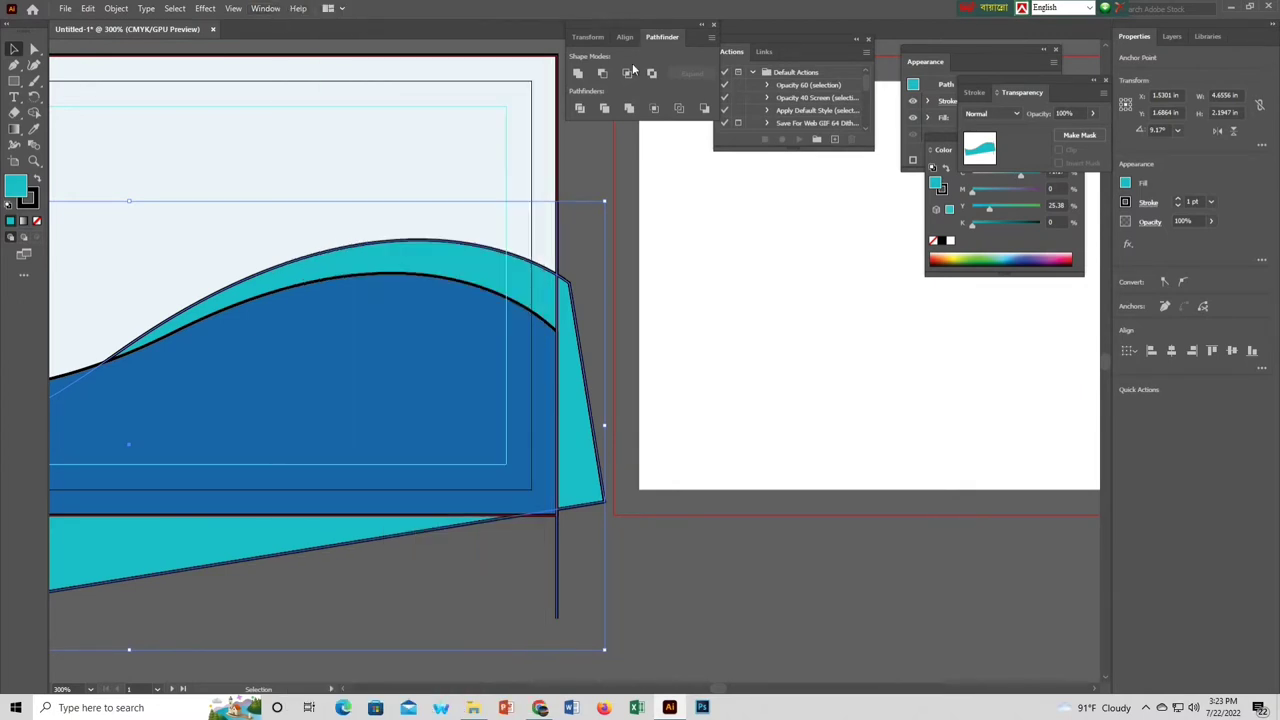
left_click(578, 109)
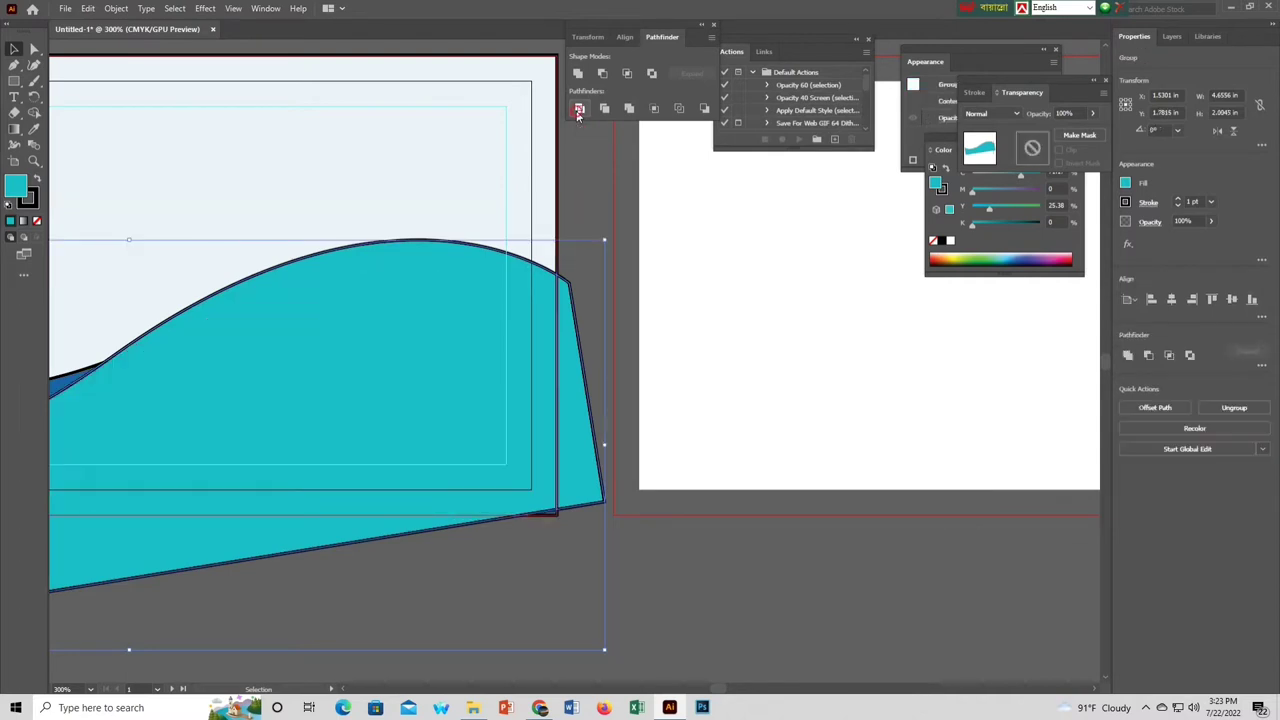
right_click(564, 376)
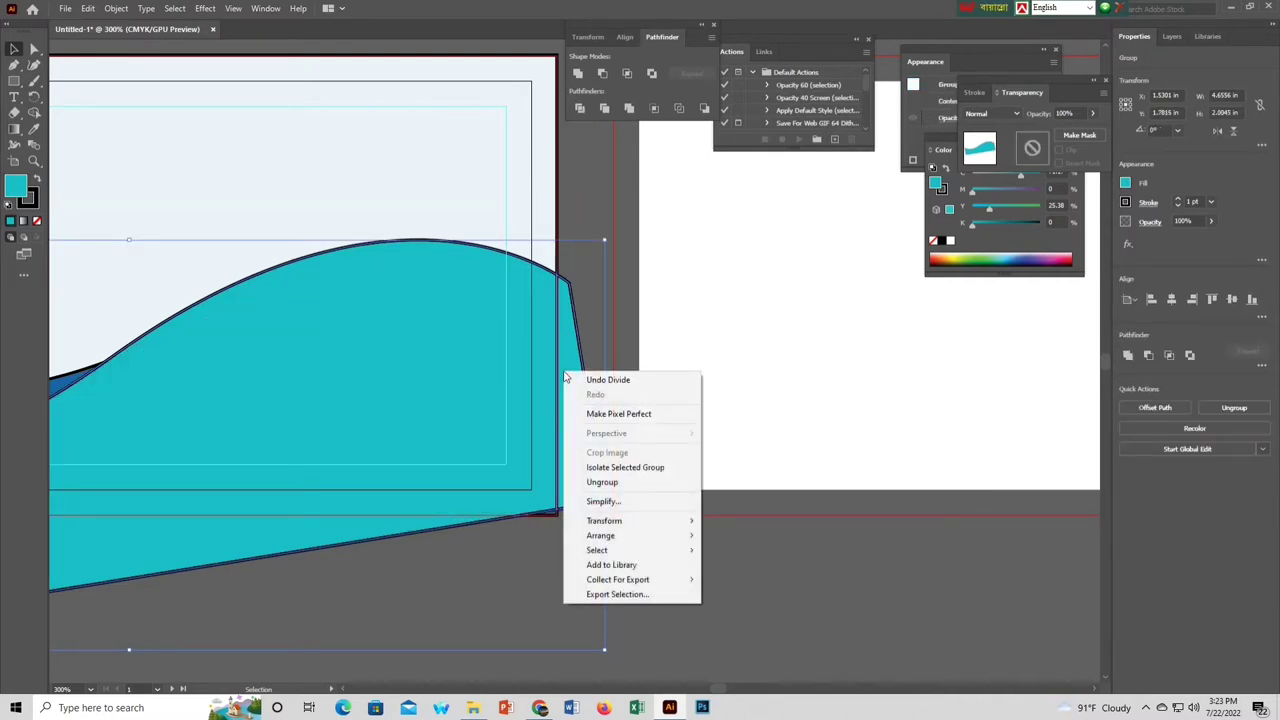
mouse_move(601, 536)
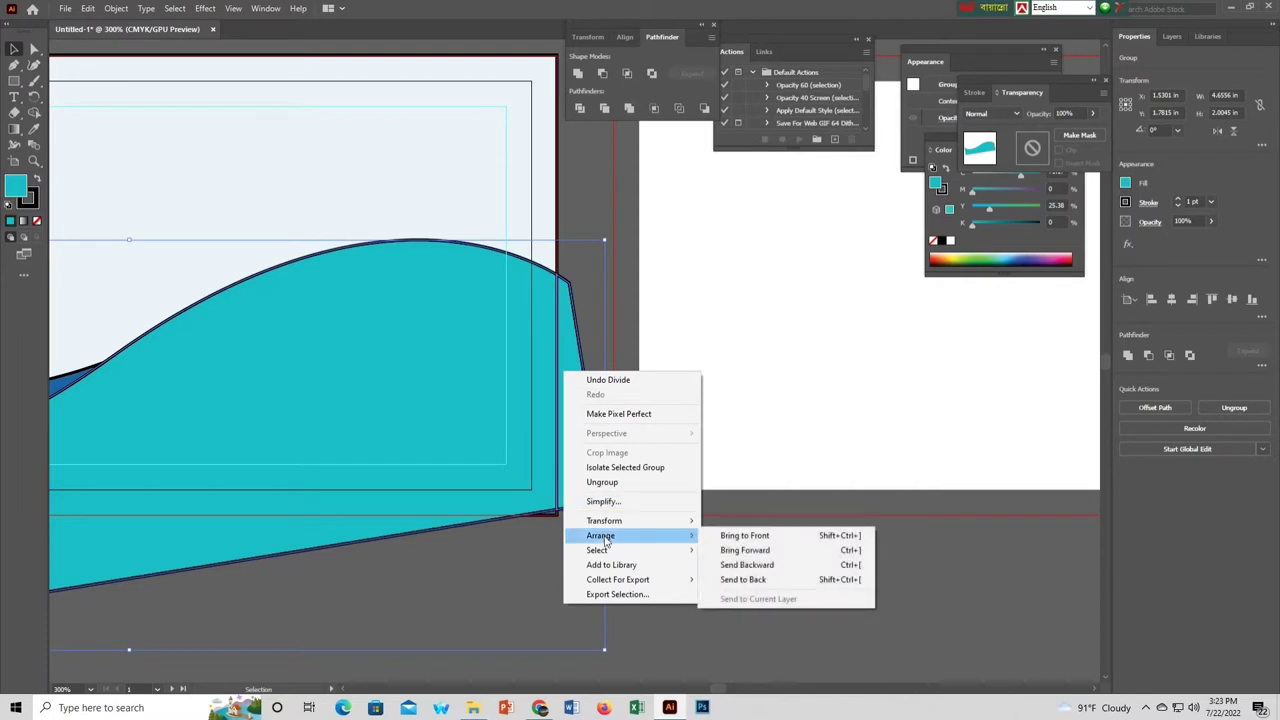
left_click(602, 482)
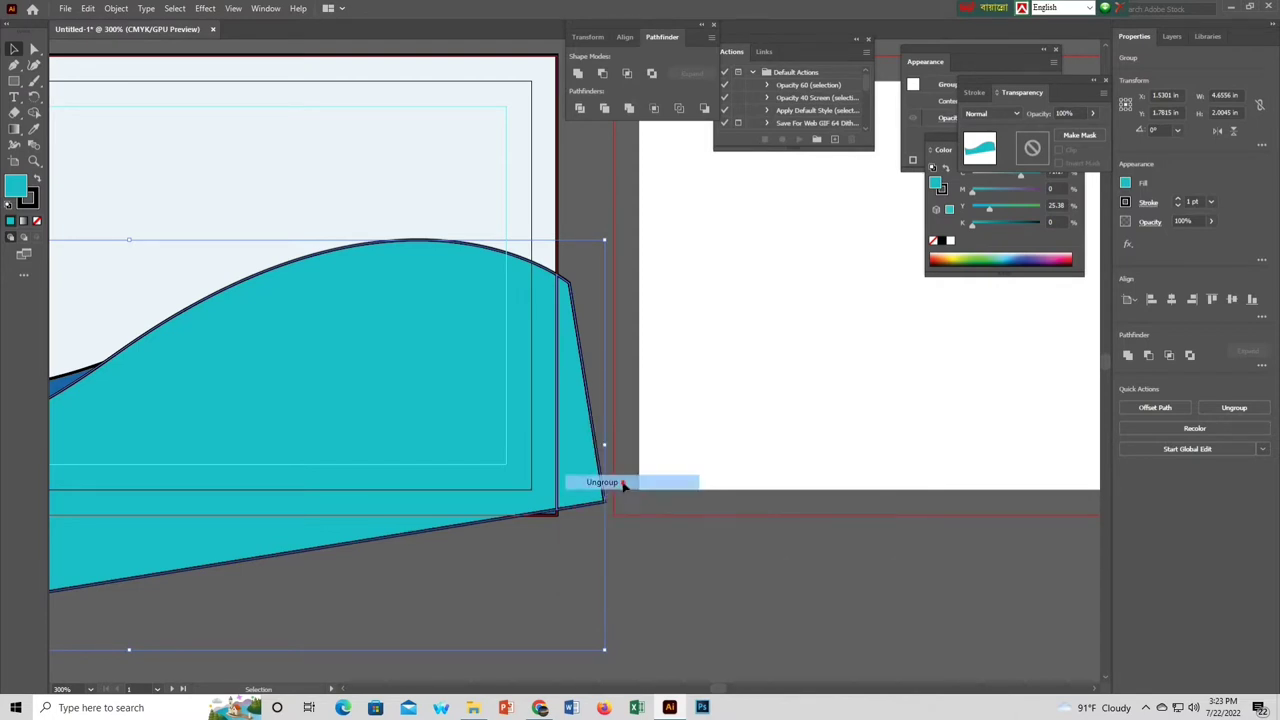
left_click(589, 440)
left_click_drag(587, 436, 757, 542)
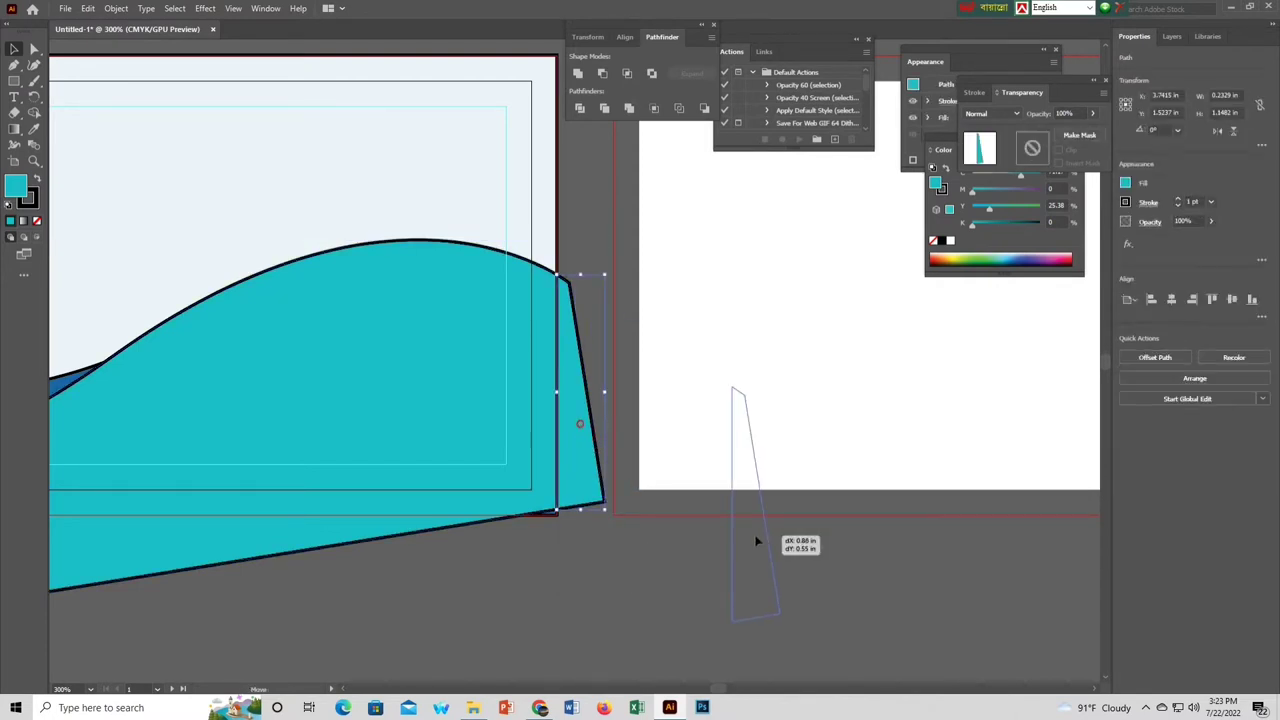
key("Delete")
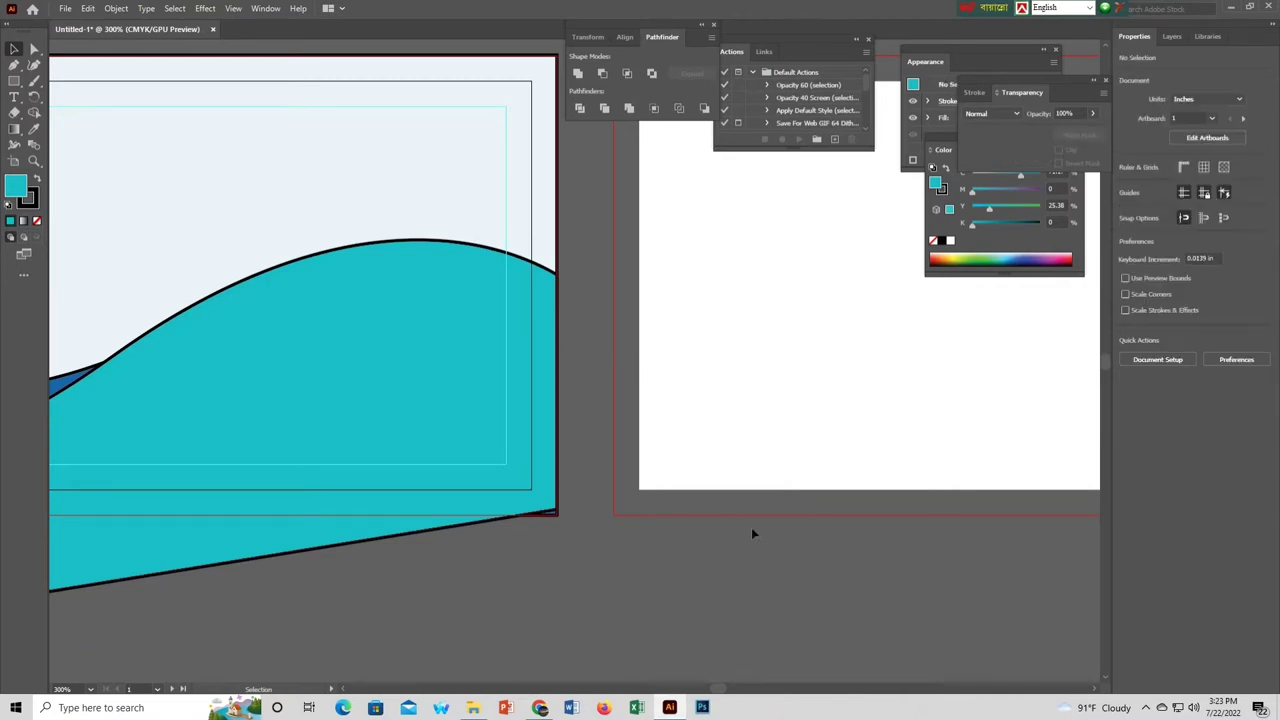
Step: Nudge the cyan wave slightly downward
left_click(430, 300)
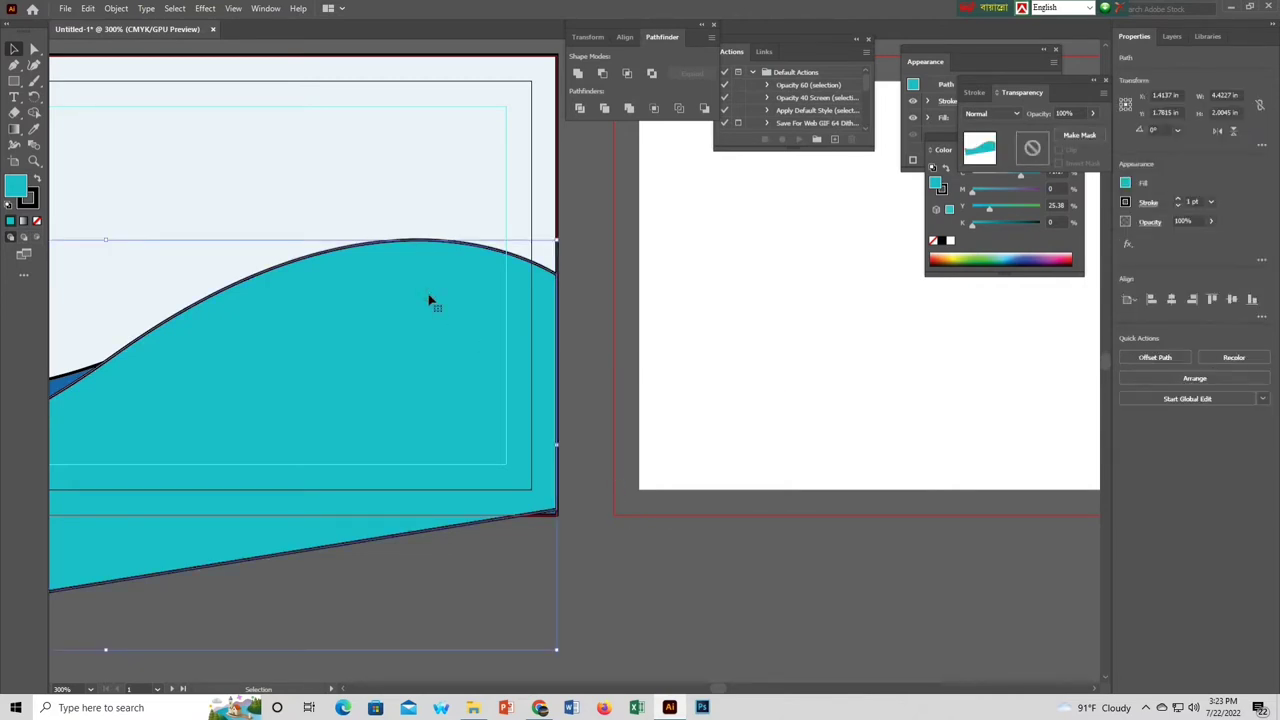
key("Down")
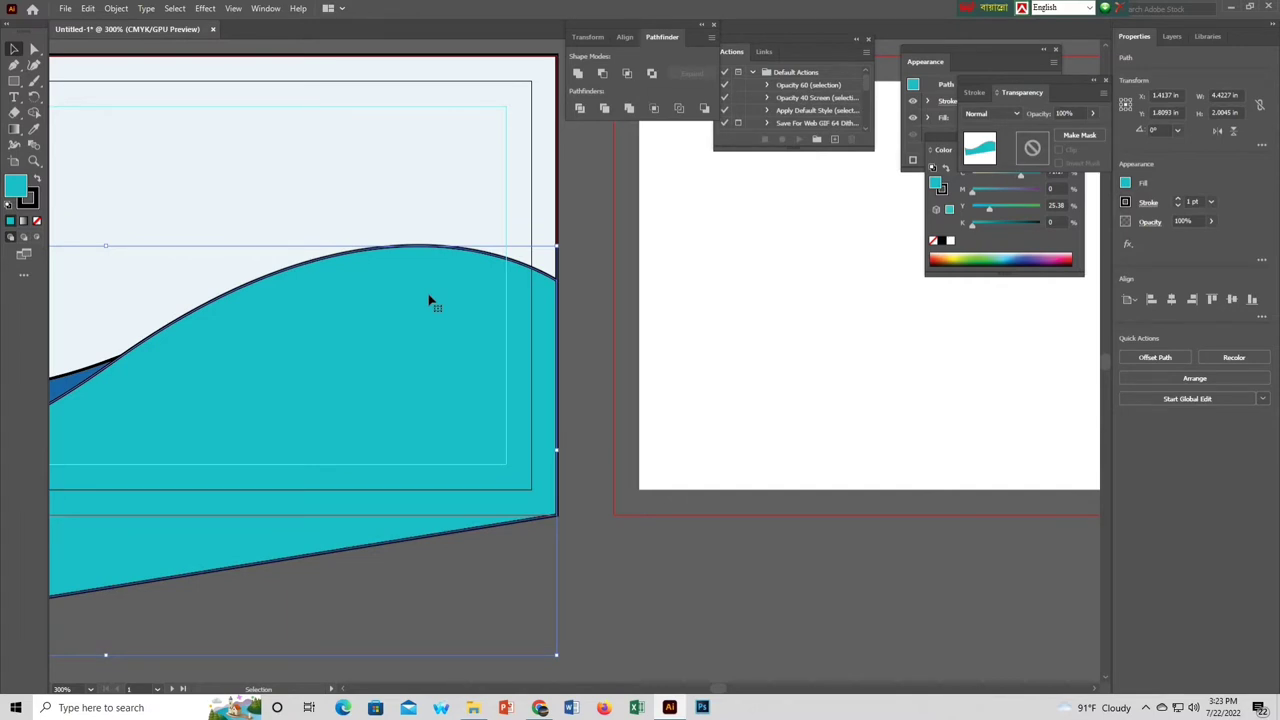
left_click(672, 556)
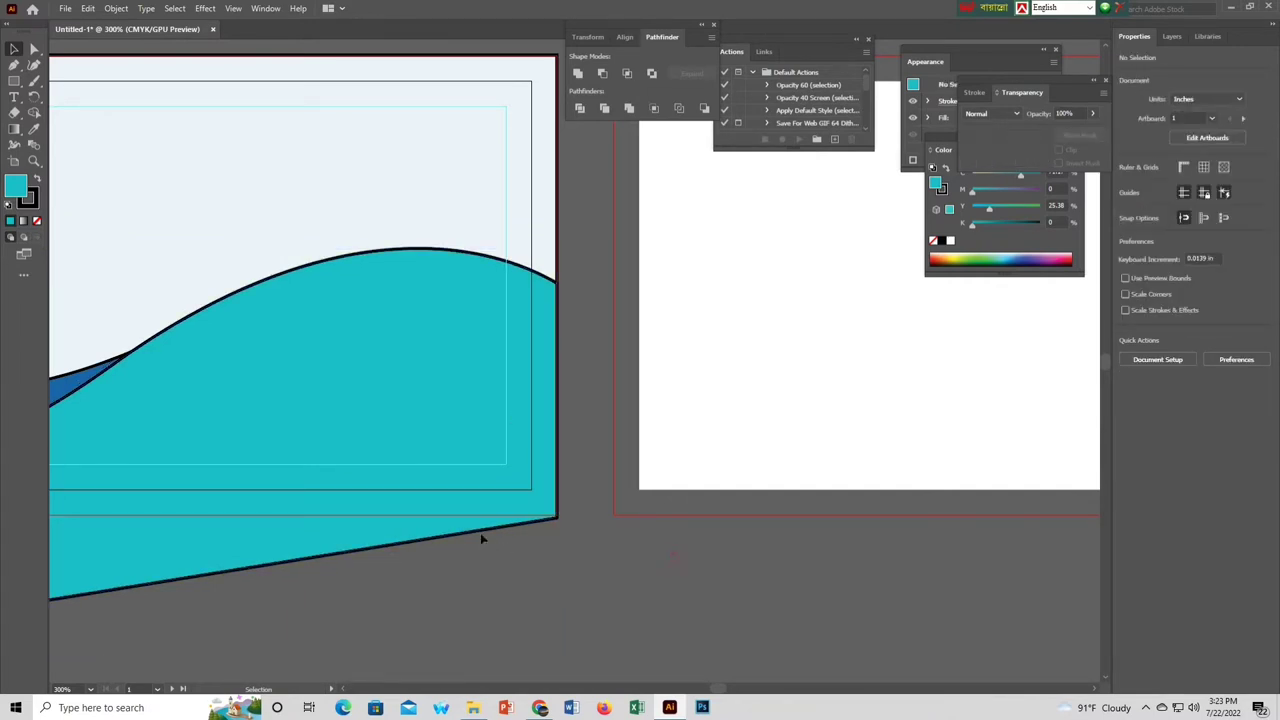
scroll(483, 530, "down", 3)
Step: Draw a vertical cutting line at the card's left edge and select all artwork
scroll(466, 519, "up", 1)
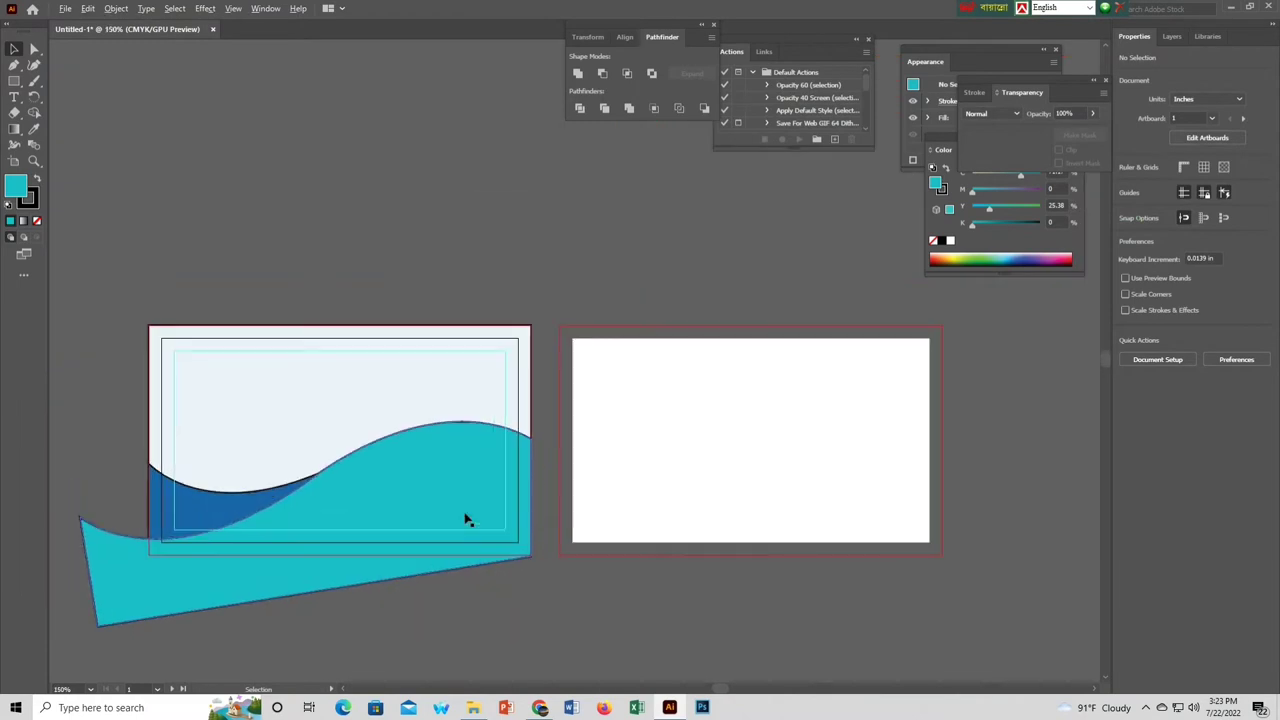
scroll(466, 519, "up", 1)
scroll(420, 463, "up", 1)
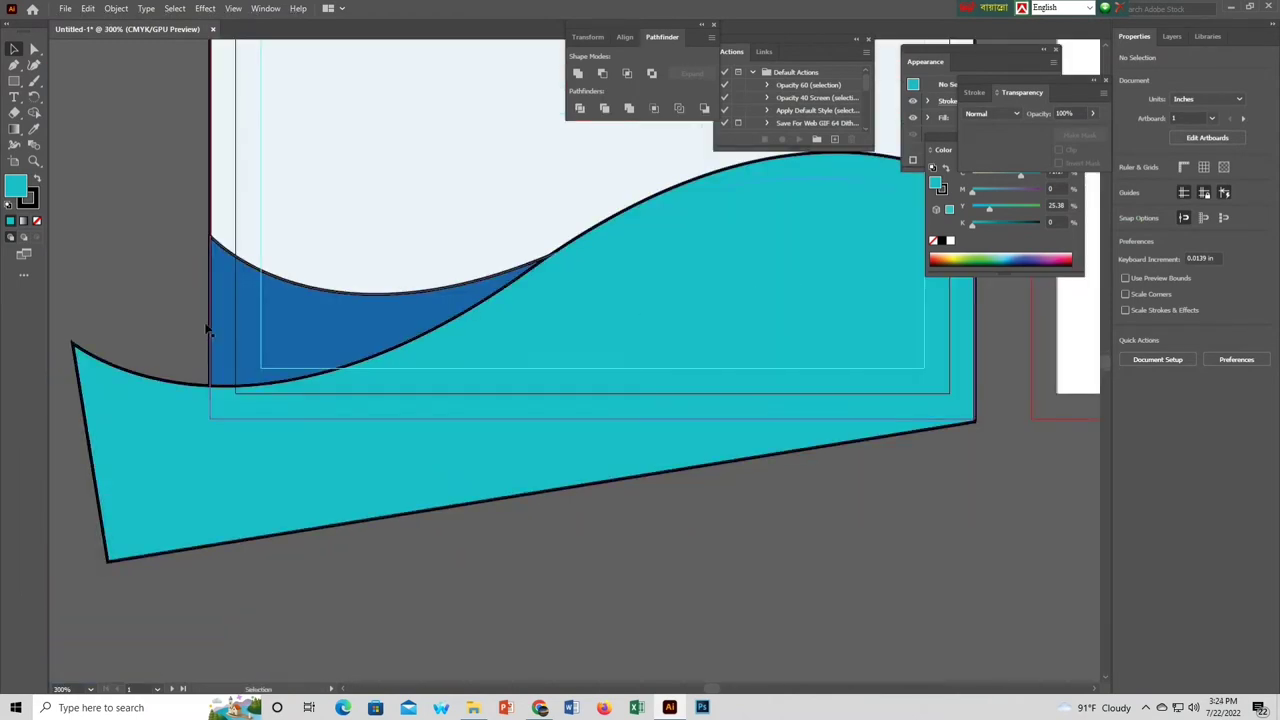
left_click(14, 64)
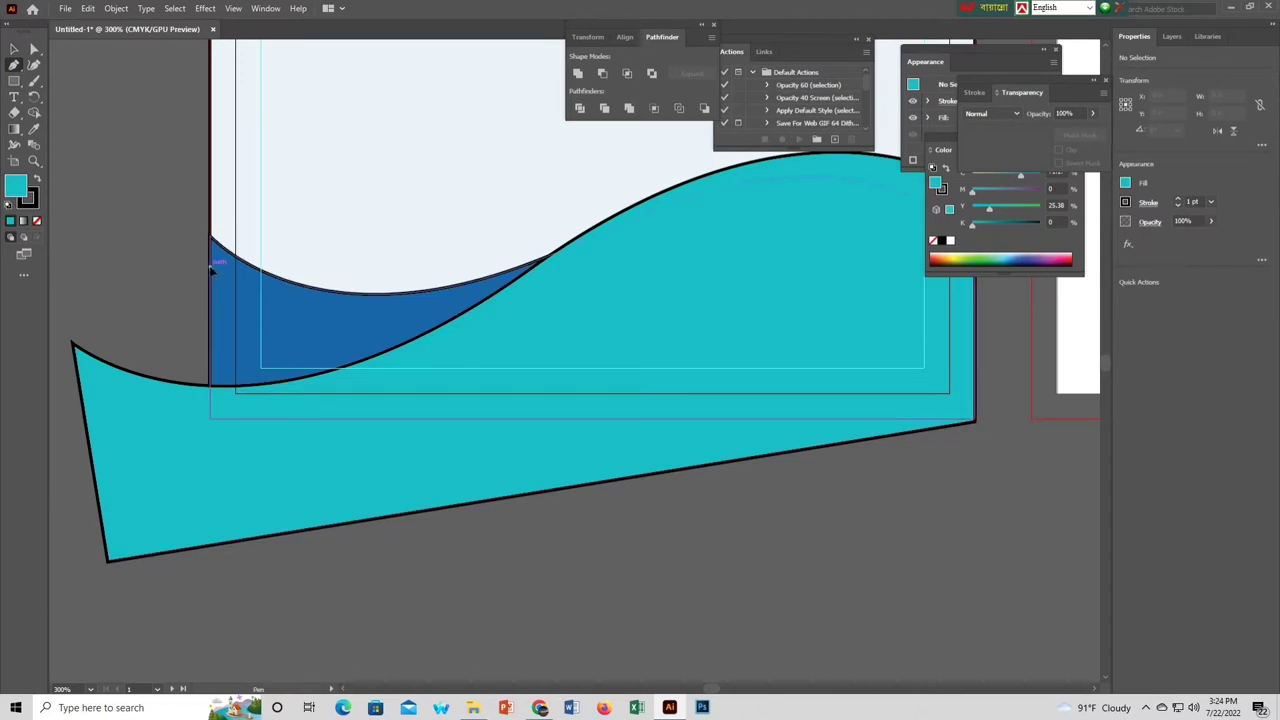
left_click(212, 268)
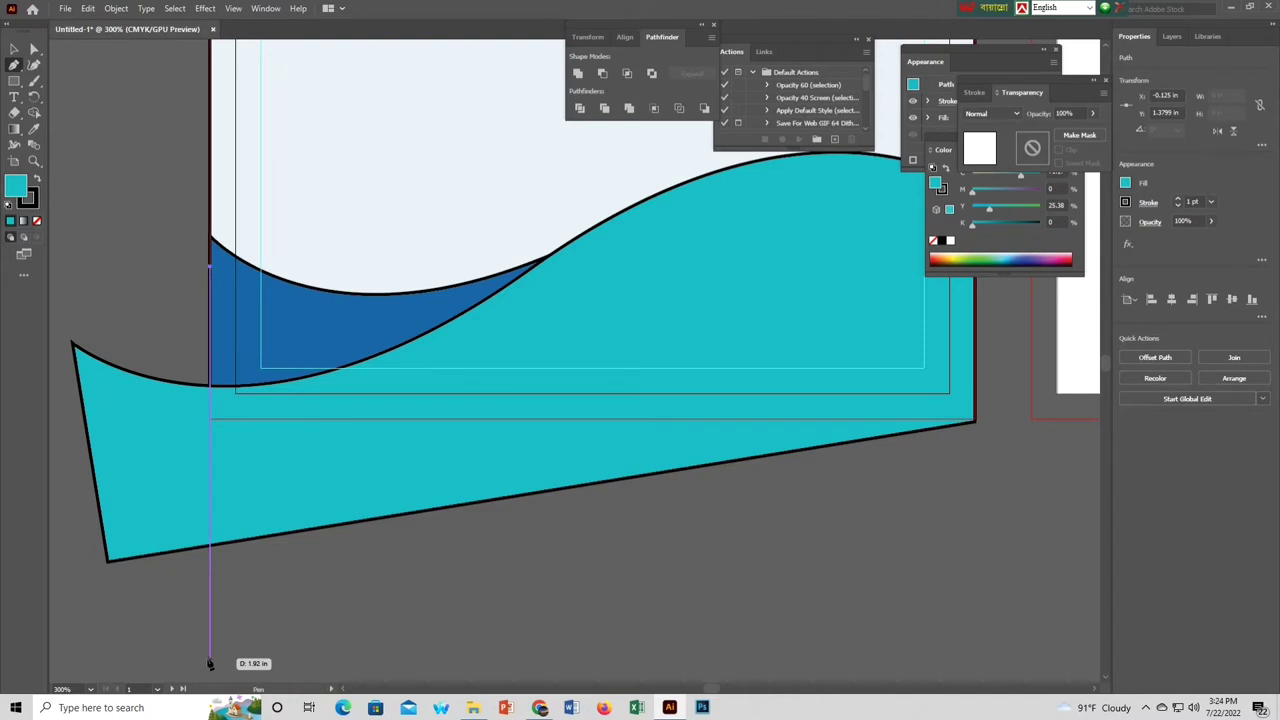
left_click(209, 662)
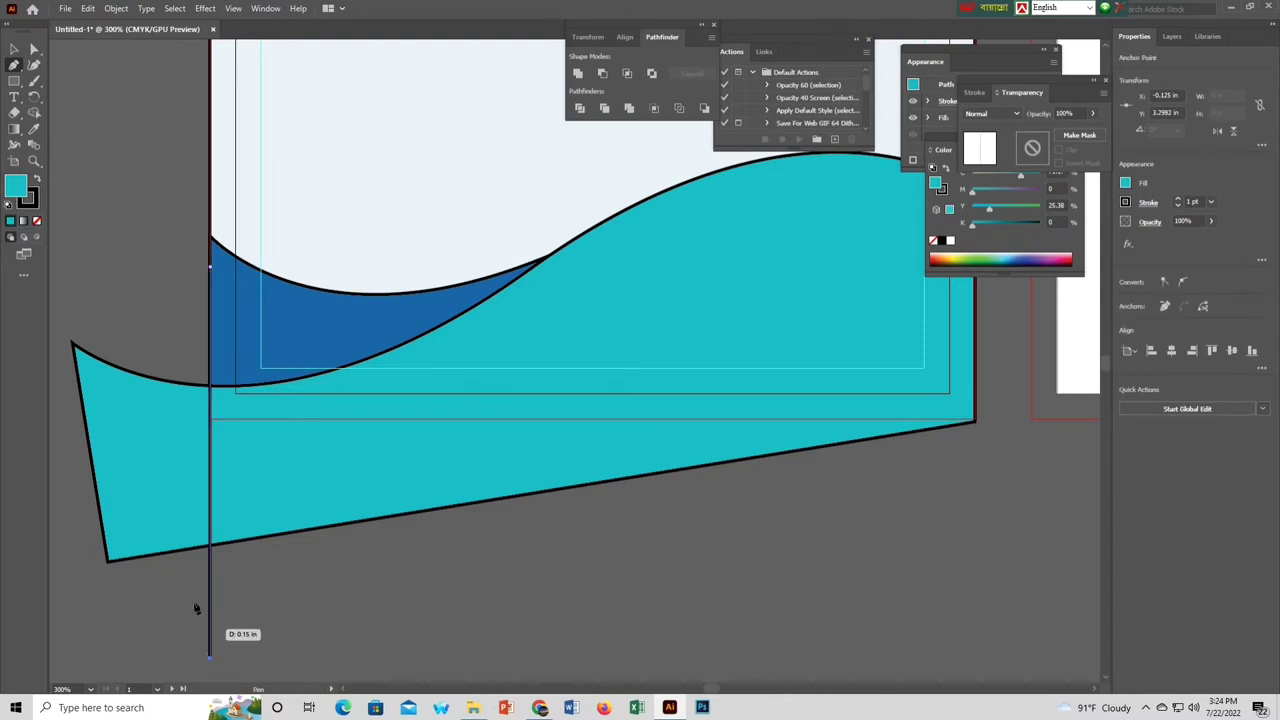
left_click(14, 47)
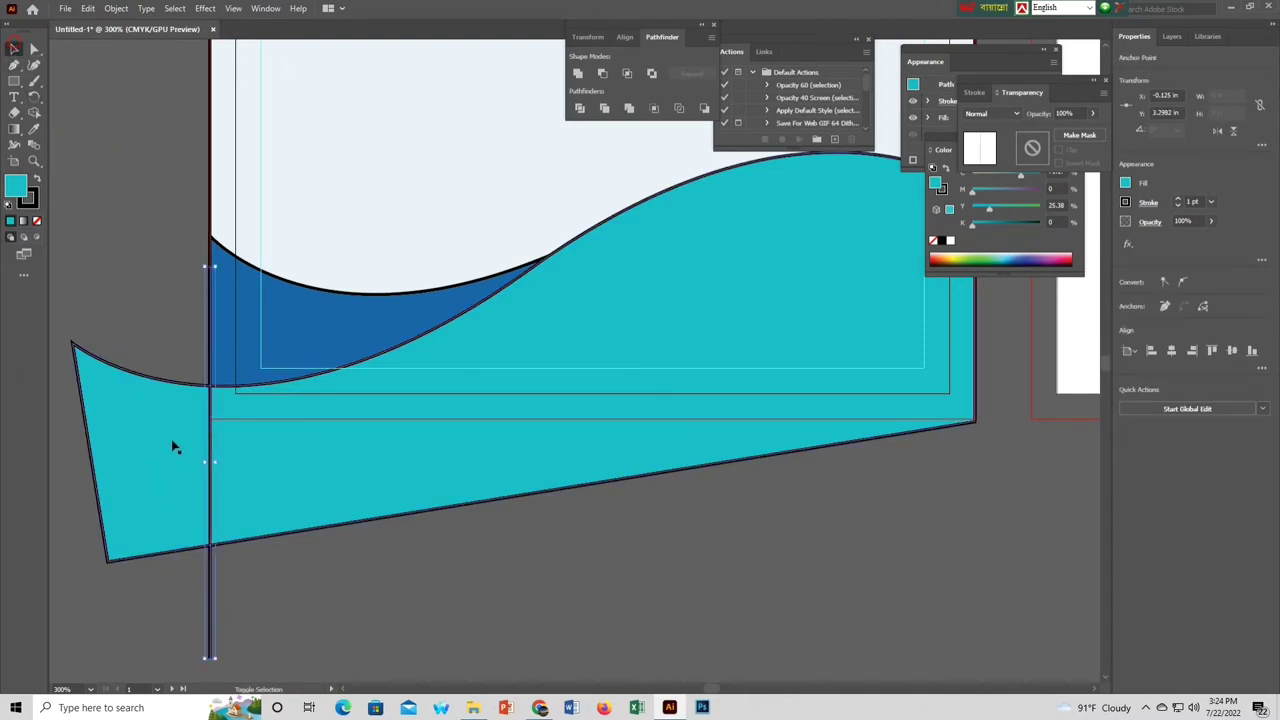
key("ctrl+a")
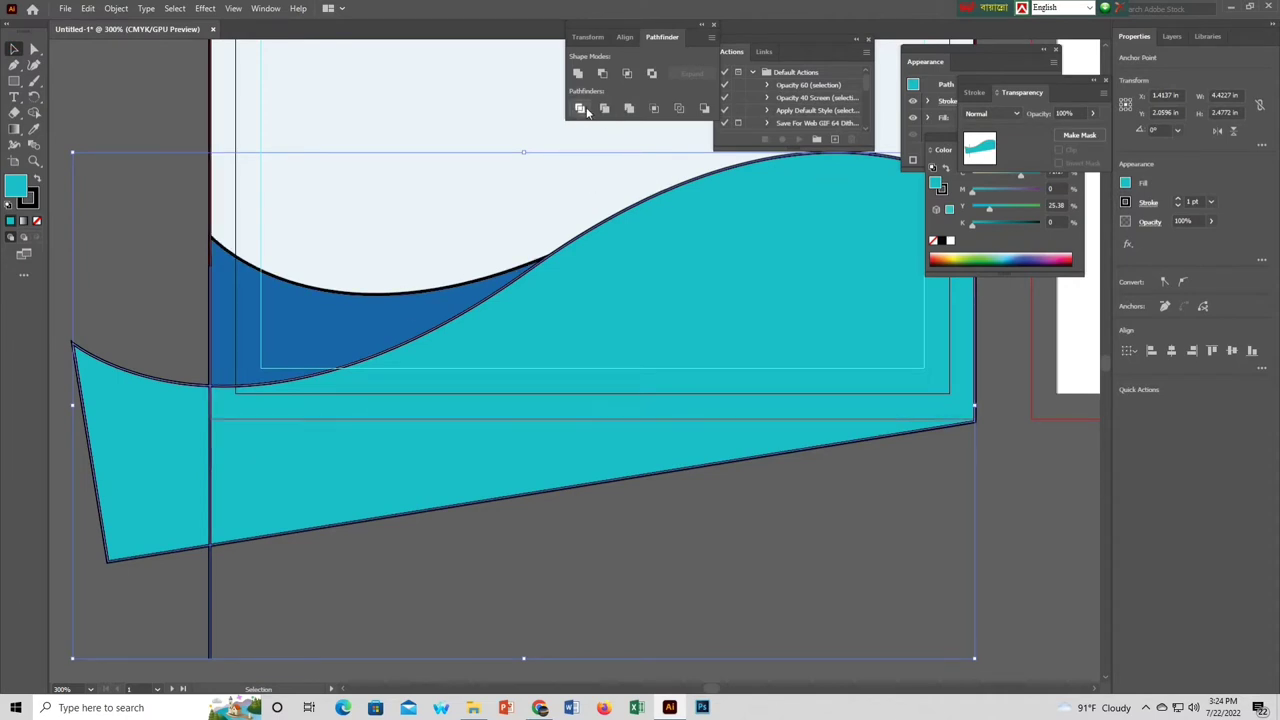
Step: Divide along the left line, ungroup, and delete the piece outside the left edge
left_click(579, 107)
right_click(160, 401)
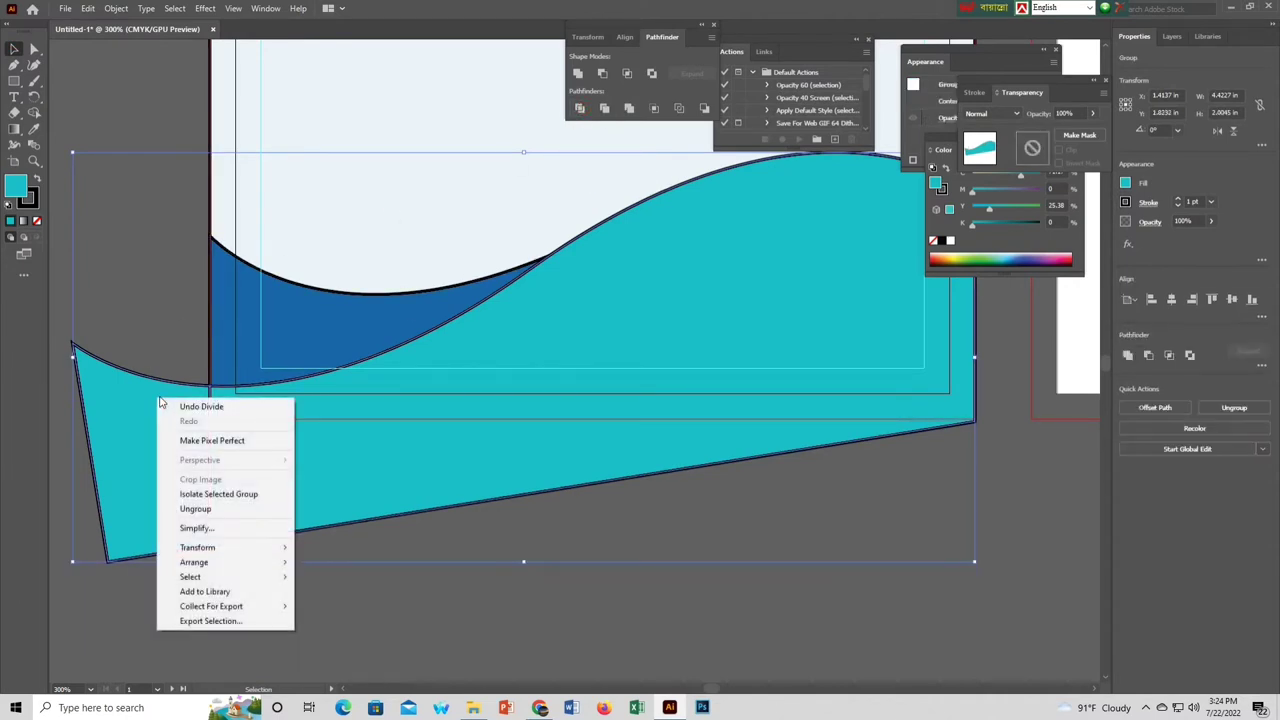
left_click(195, 508)
left_click(257, 600)
left_click_drag(145, 472, 145, 532)
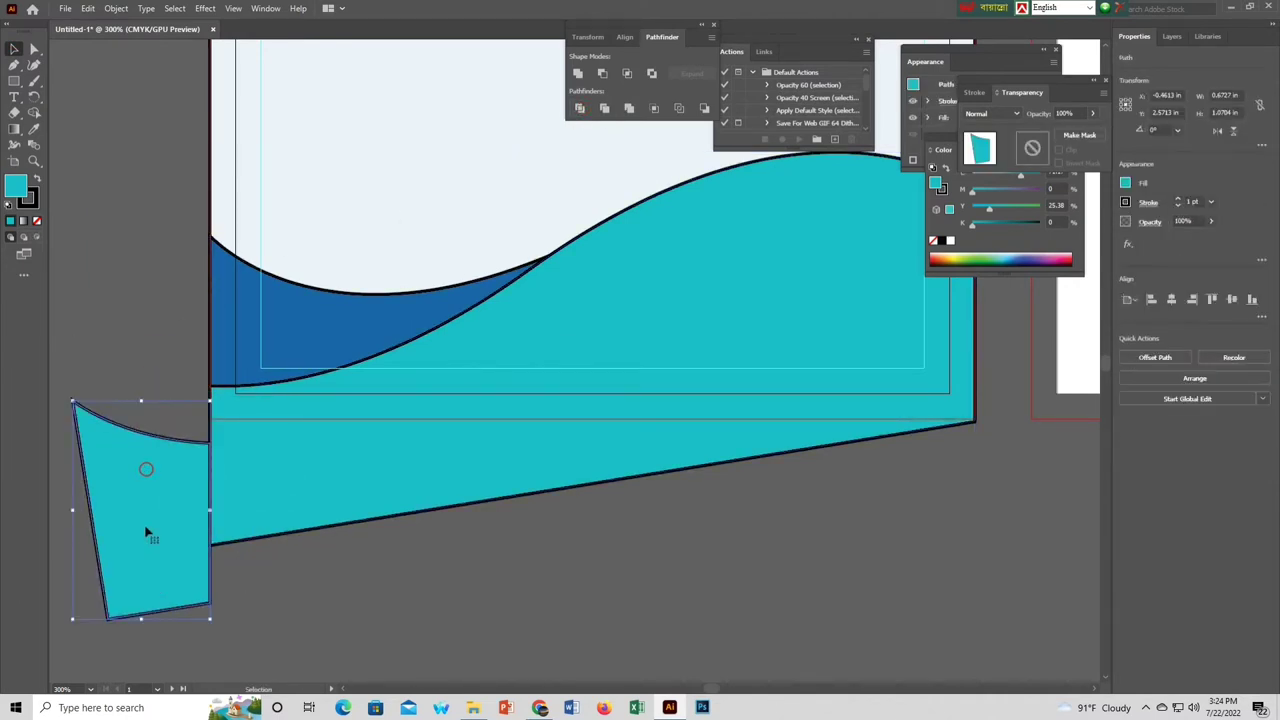
key("Delete")
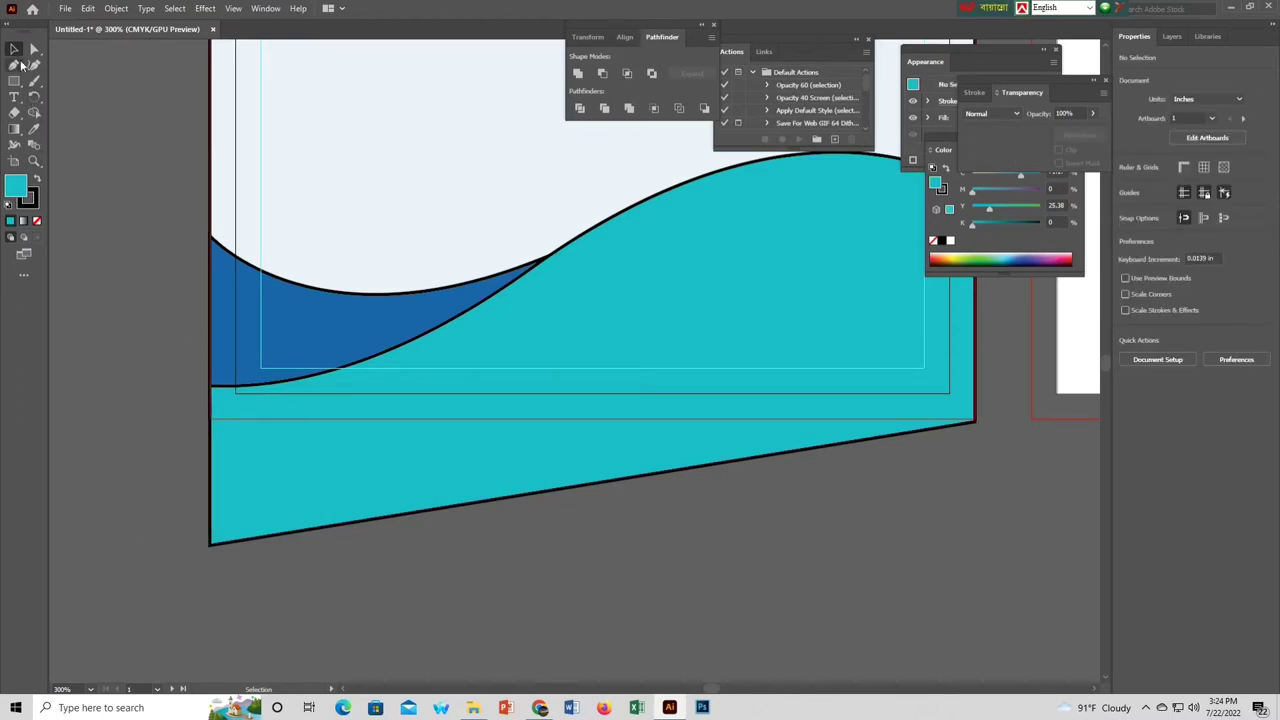
Step: Draw a horizontal cutting line along the card's bottom edge and select it with the waves
left_click(14, 64)
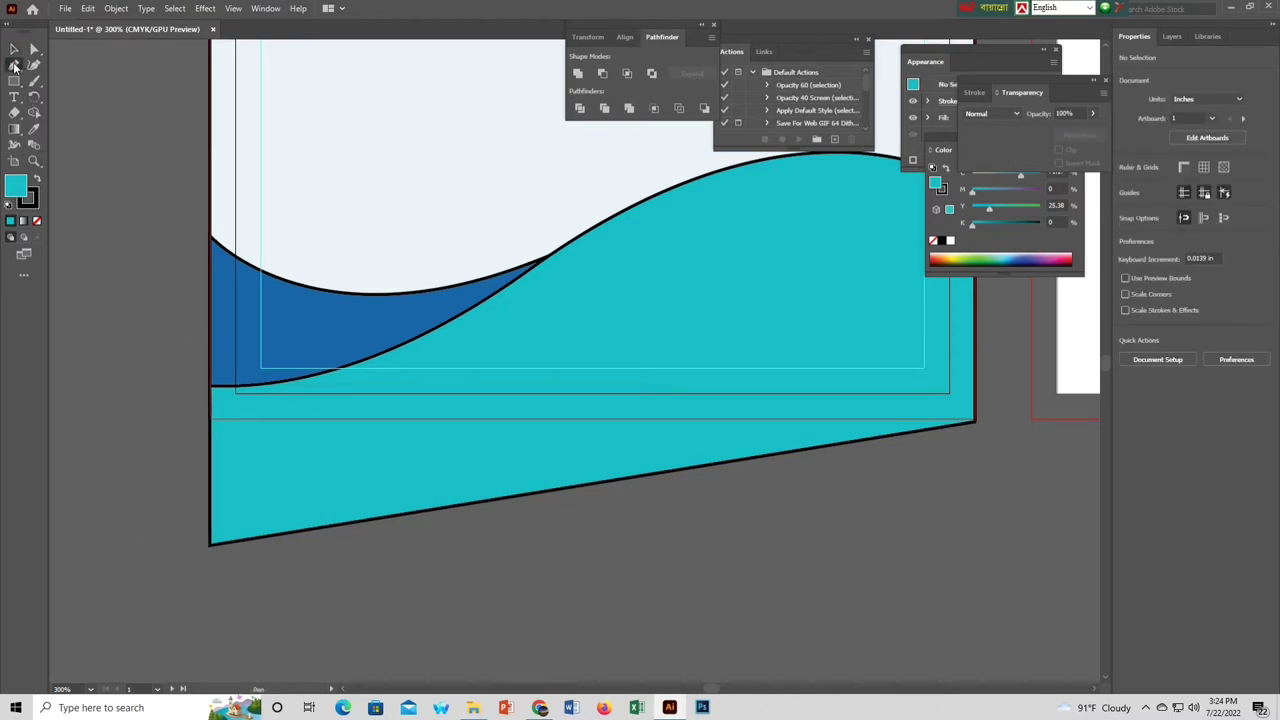
left_click(174, 418)
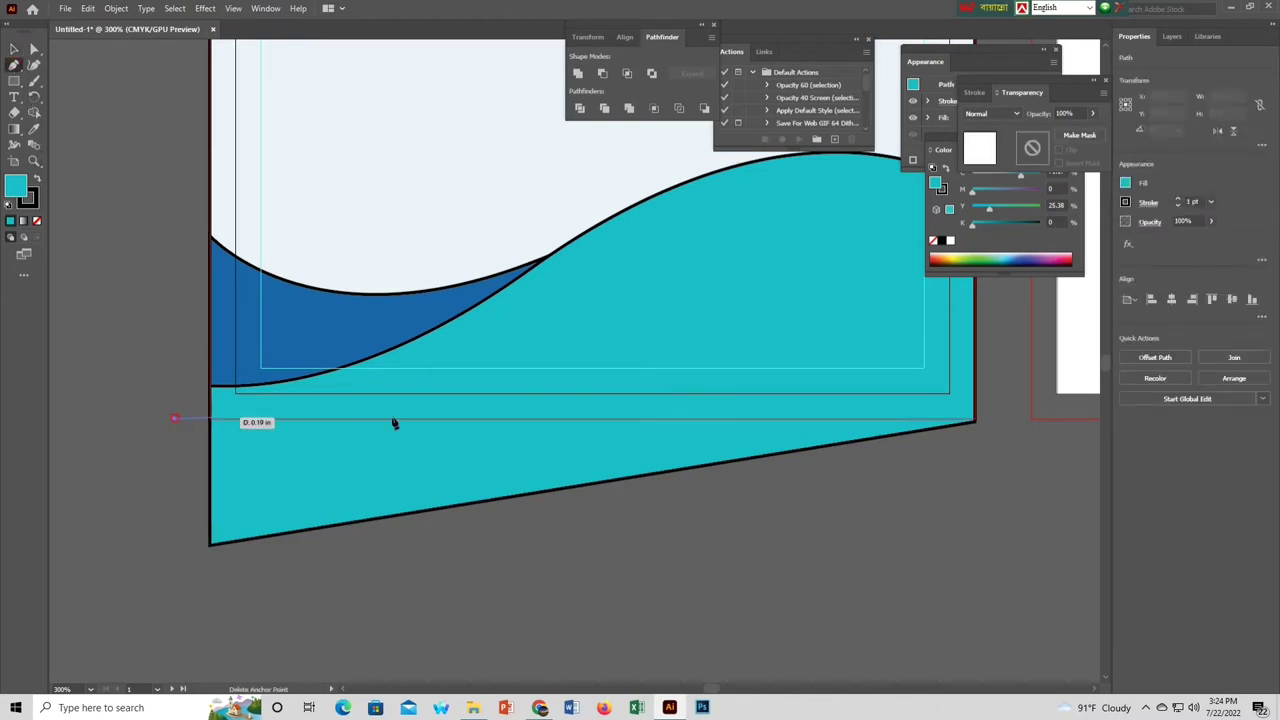
left_click(1004, 421)
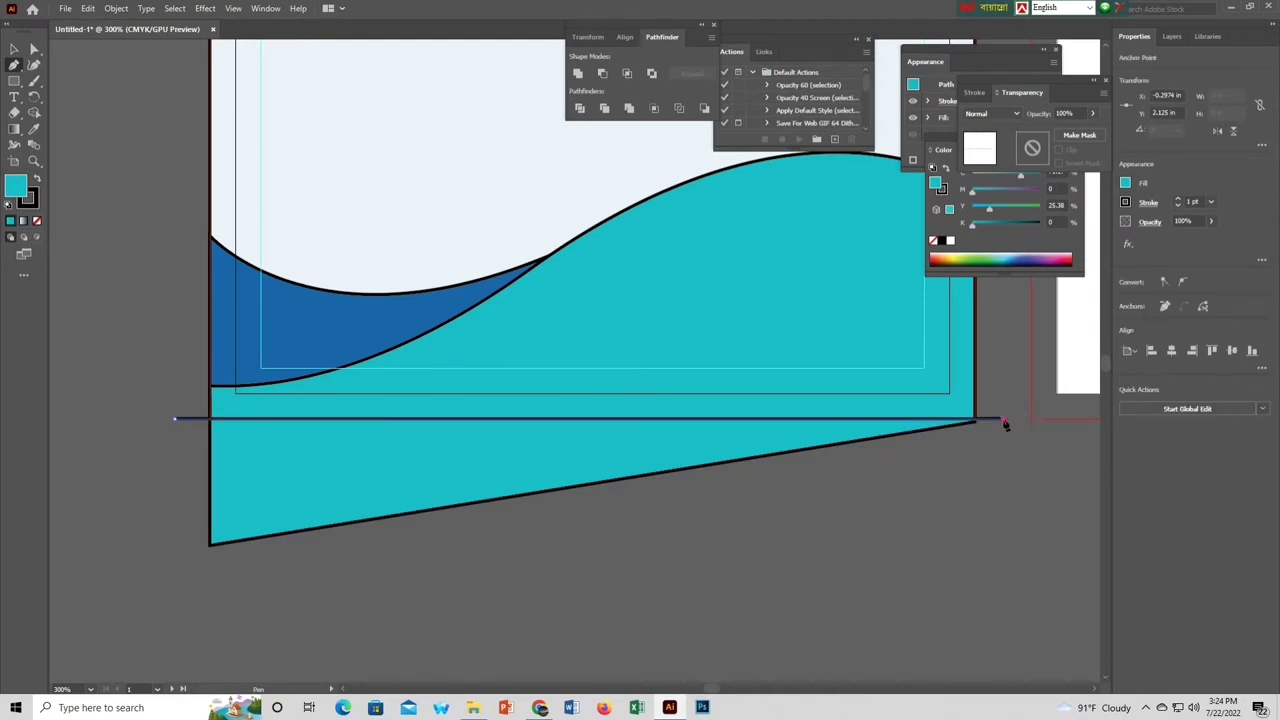
left_click(14, 50)
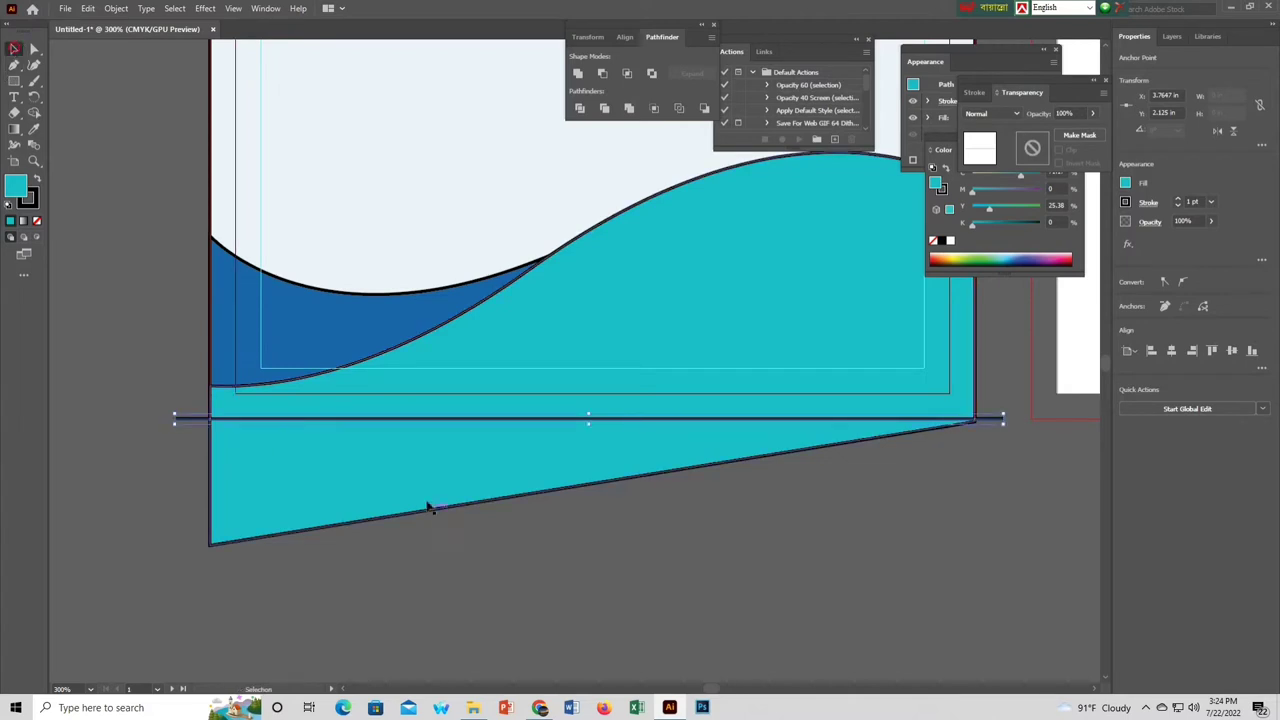
left_click_drag(417, 494, 608, 186)
Step: Divide along the bottom line, ungroup, and delete the cyan piece below the card
left_click(581, 110)
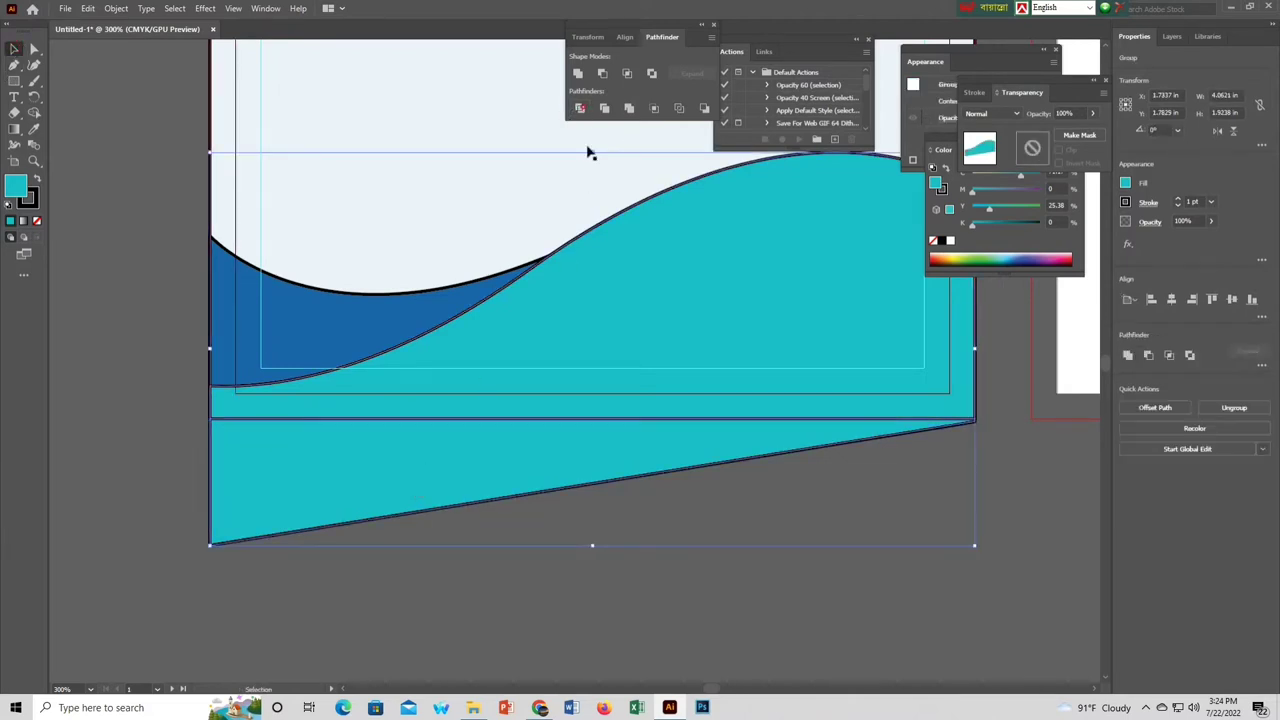
right_click(402, 444)
left_click(477, 556)
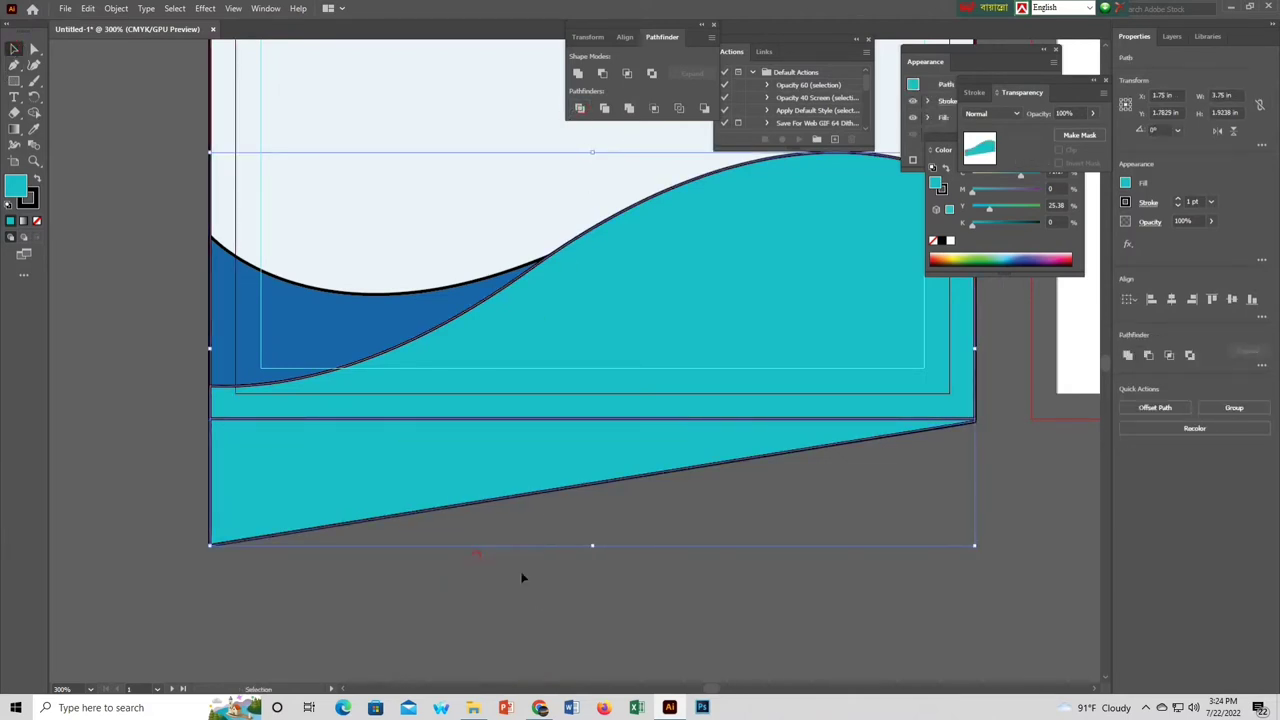
left_click_drag(474, 500, 474, 547)
key("Delete")
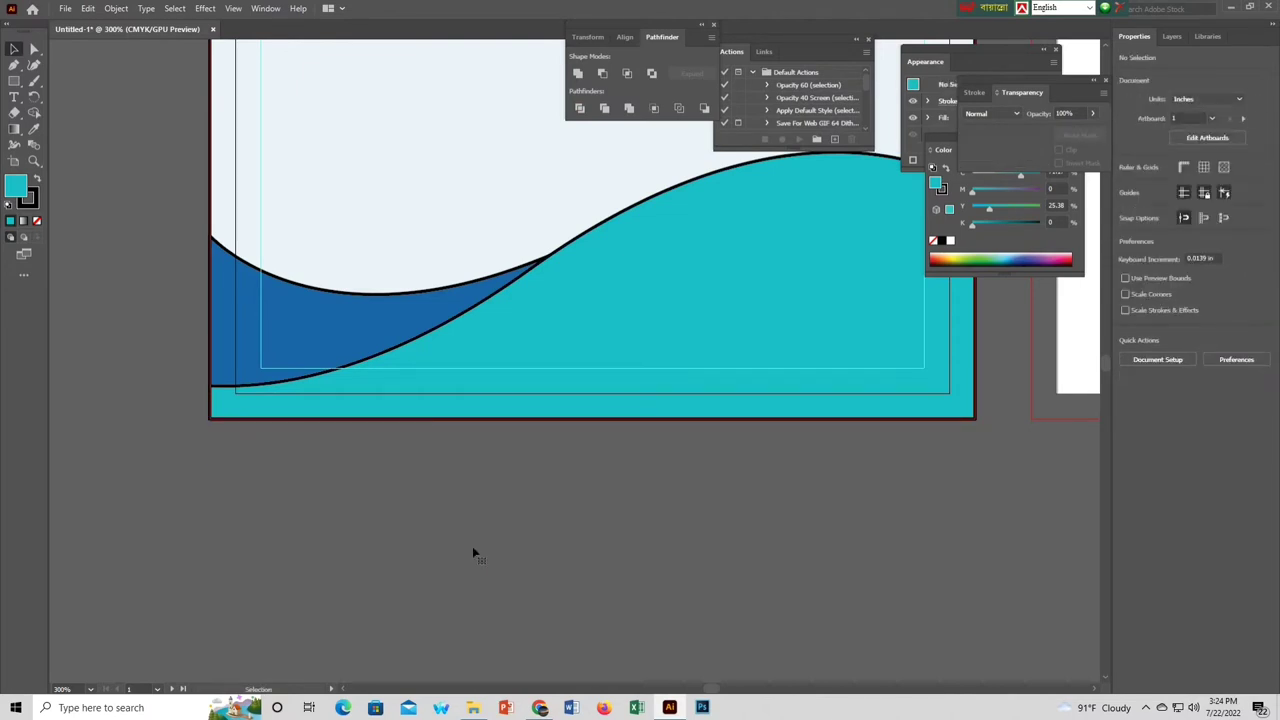
scroll(473, 548, "up", 2)
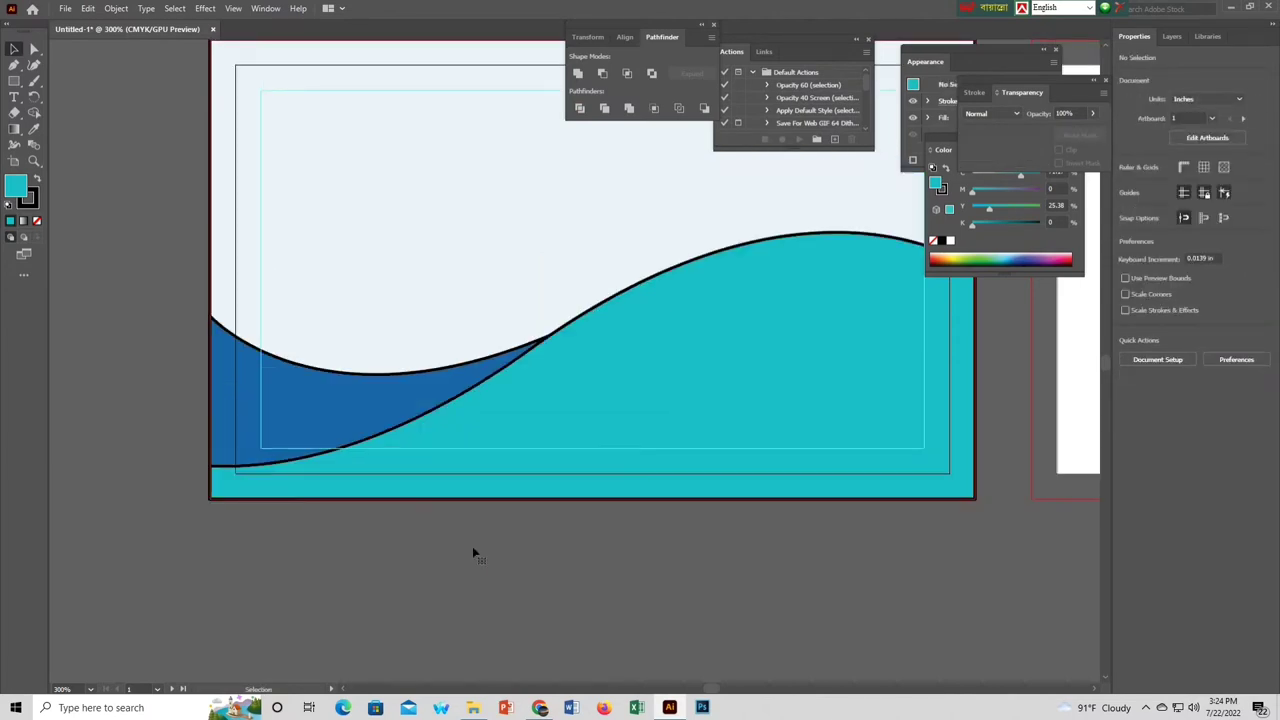
Step: Arrange the dark blue wave in front of the cyan wave
left_click(331, 406)
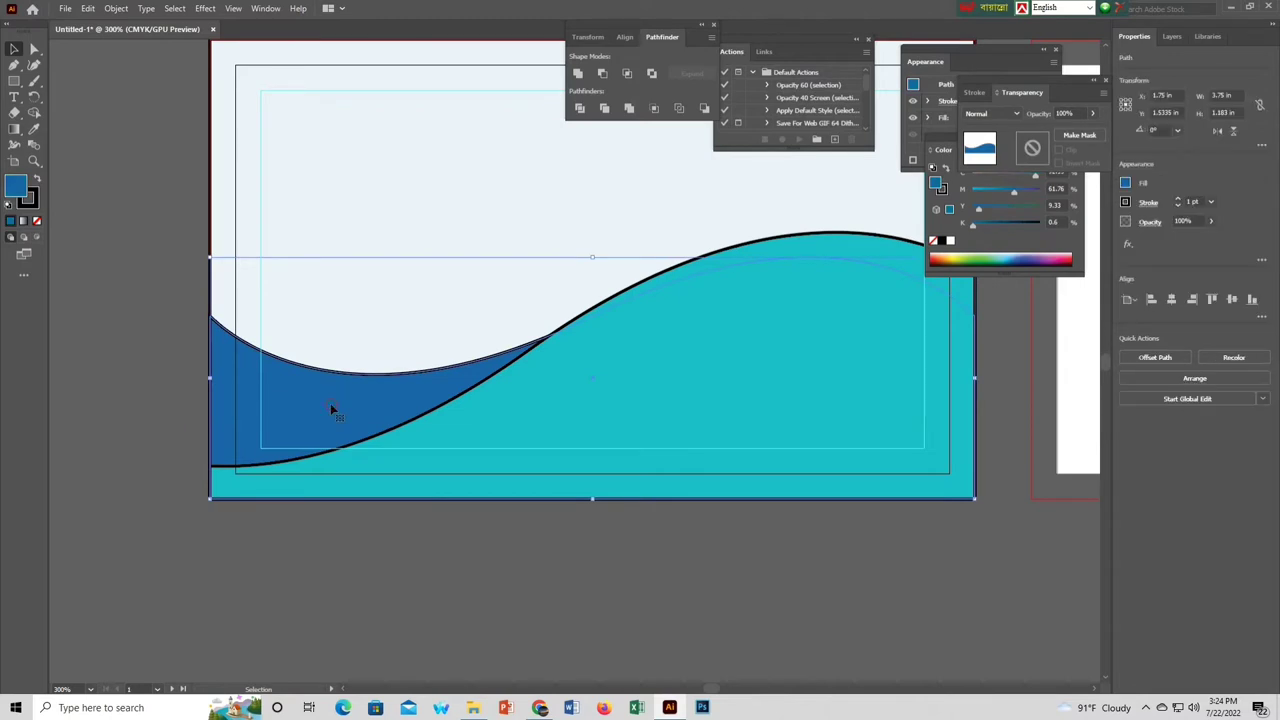
right_click(314, 375)
mouse_move(354, 319)
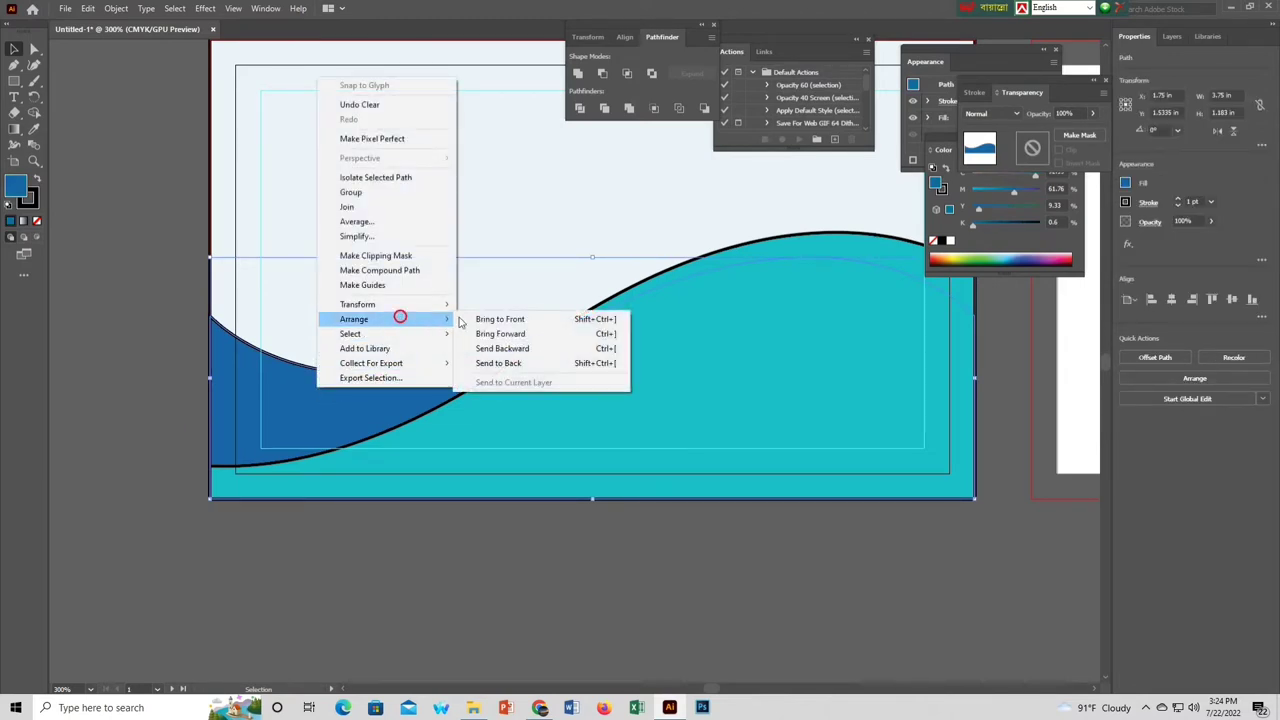
left_click(490, 319)
left_click(565, 537)
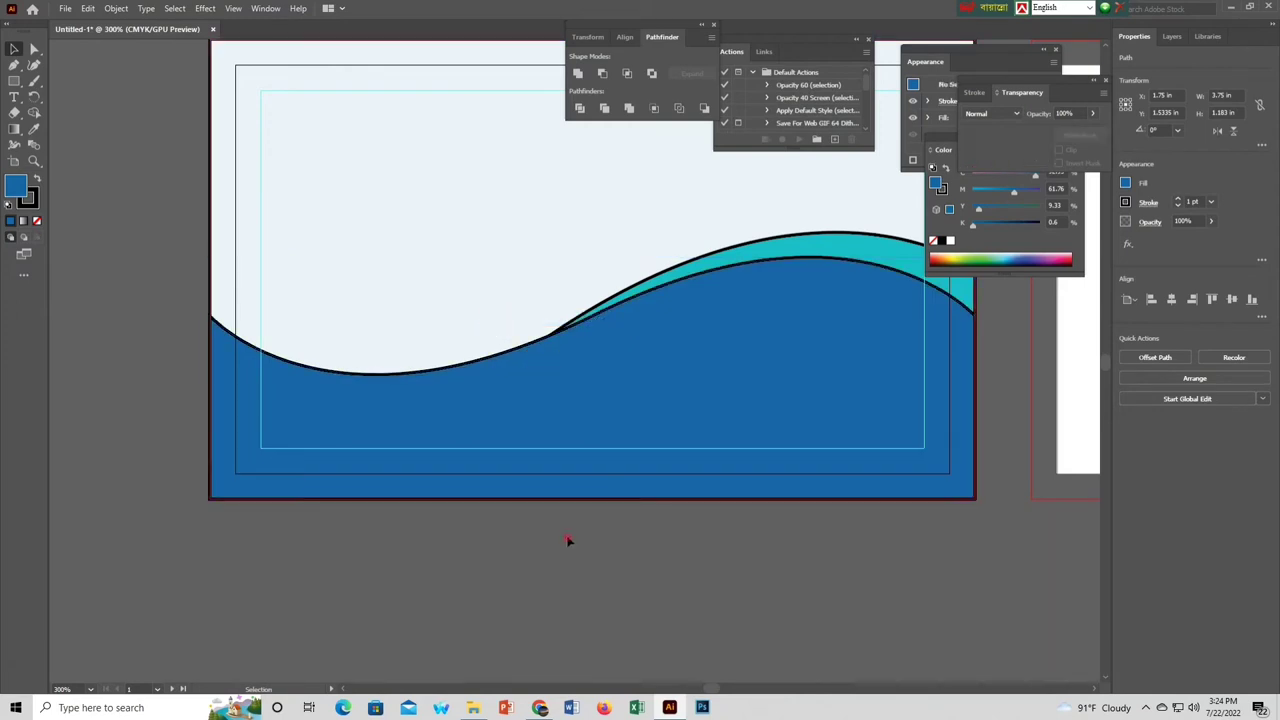
Step: Zoom out and pan so the front card and blank second artboard both fit in view
scroll(567, 541, "down", 2)
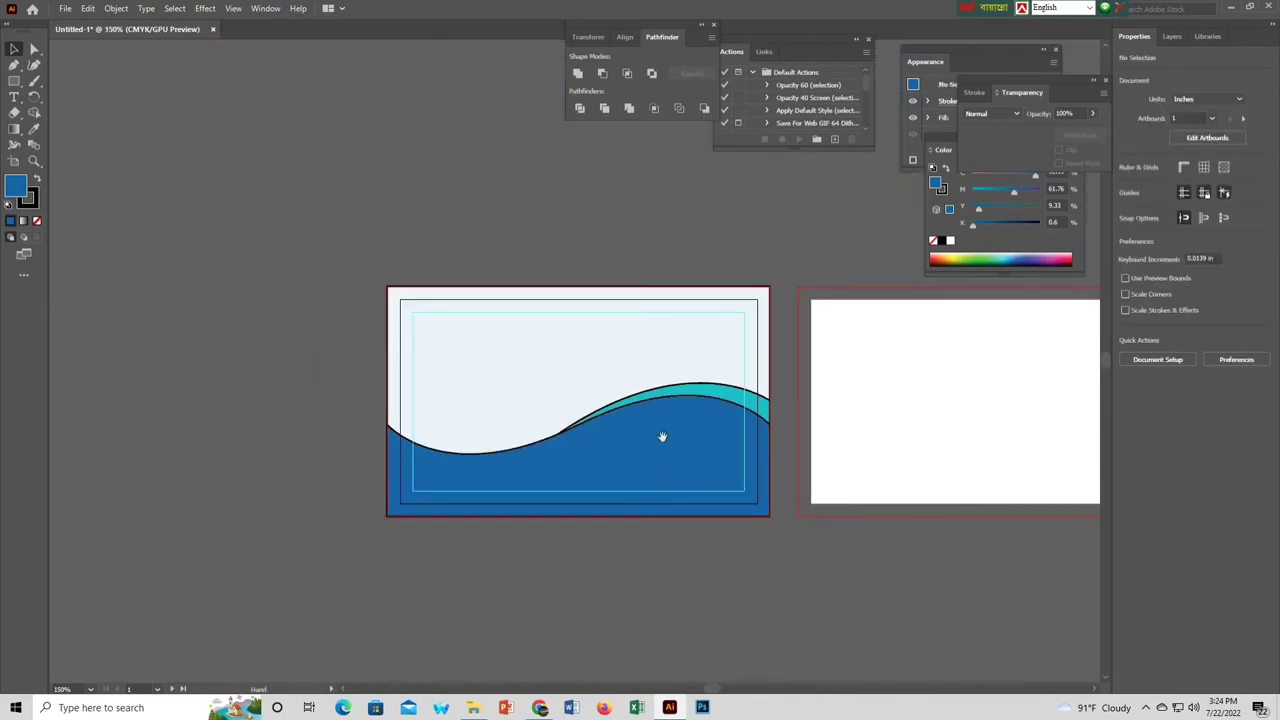
left_click_drag(711, 420, 516, 405)
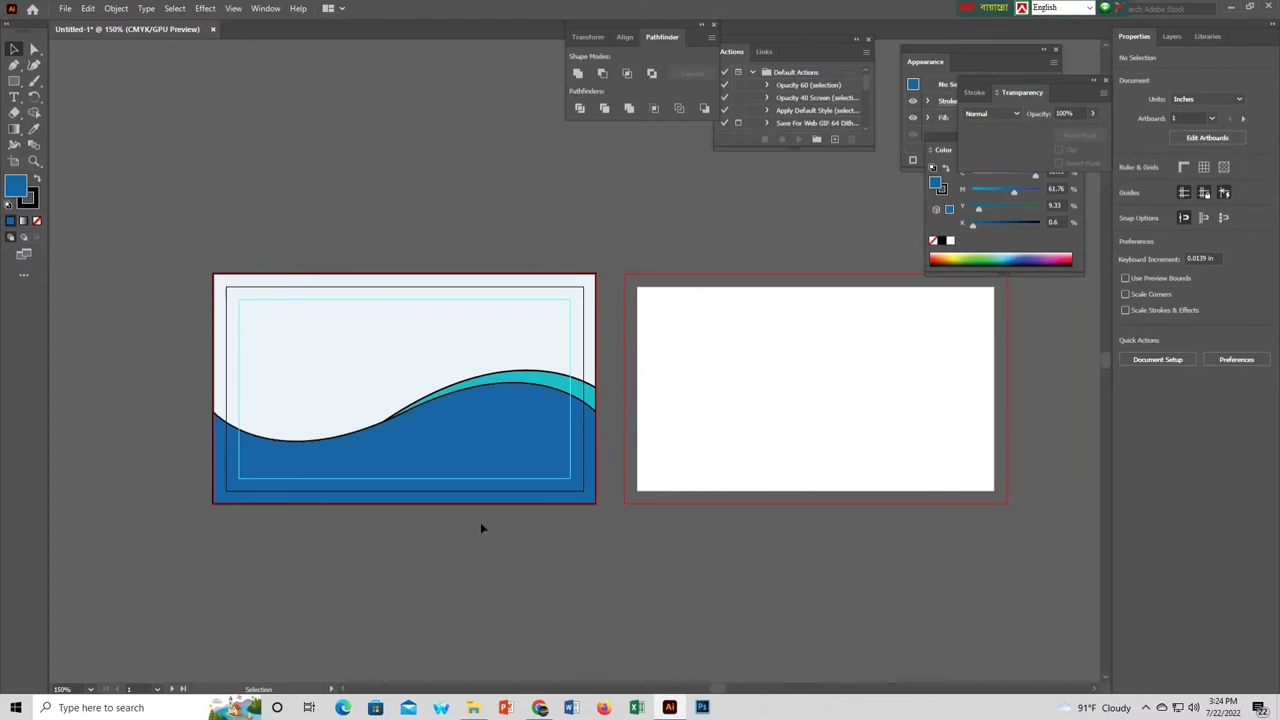
left_click_drag(534, 514, 454, 531)
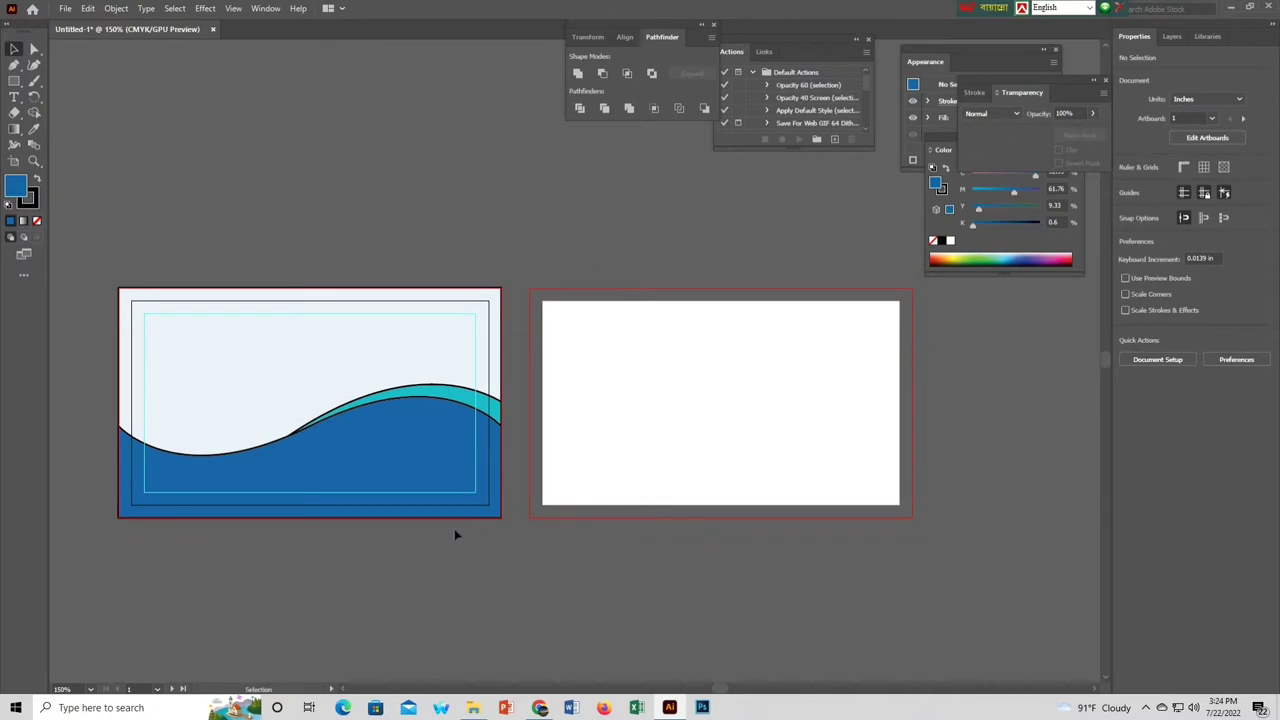
left_click(15, 82)
Step: Draw a rectangle covering the second artboard
left_click_drag(15, 82, 70, 82)
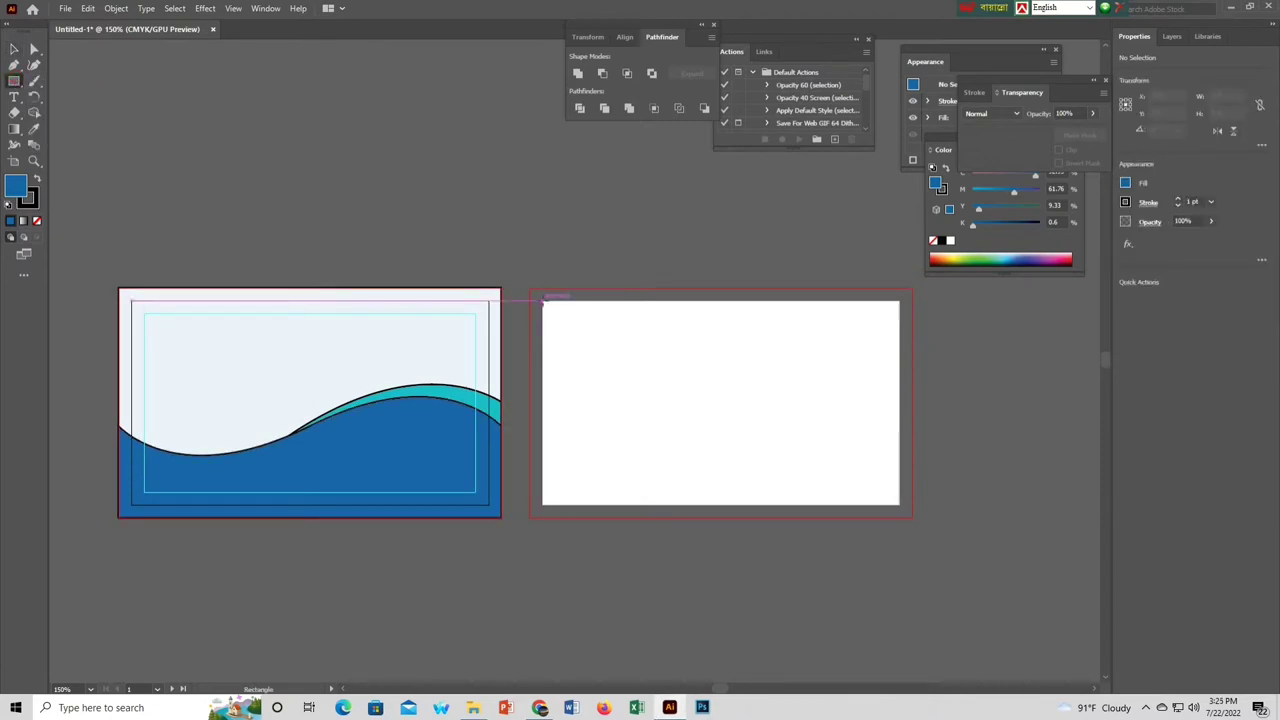
mouse_move(542, 299)
left_mouse_down()
mouse_move(729, 439)
mouse_move(899, 505)
left_mouse_up()
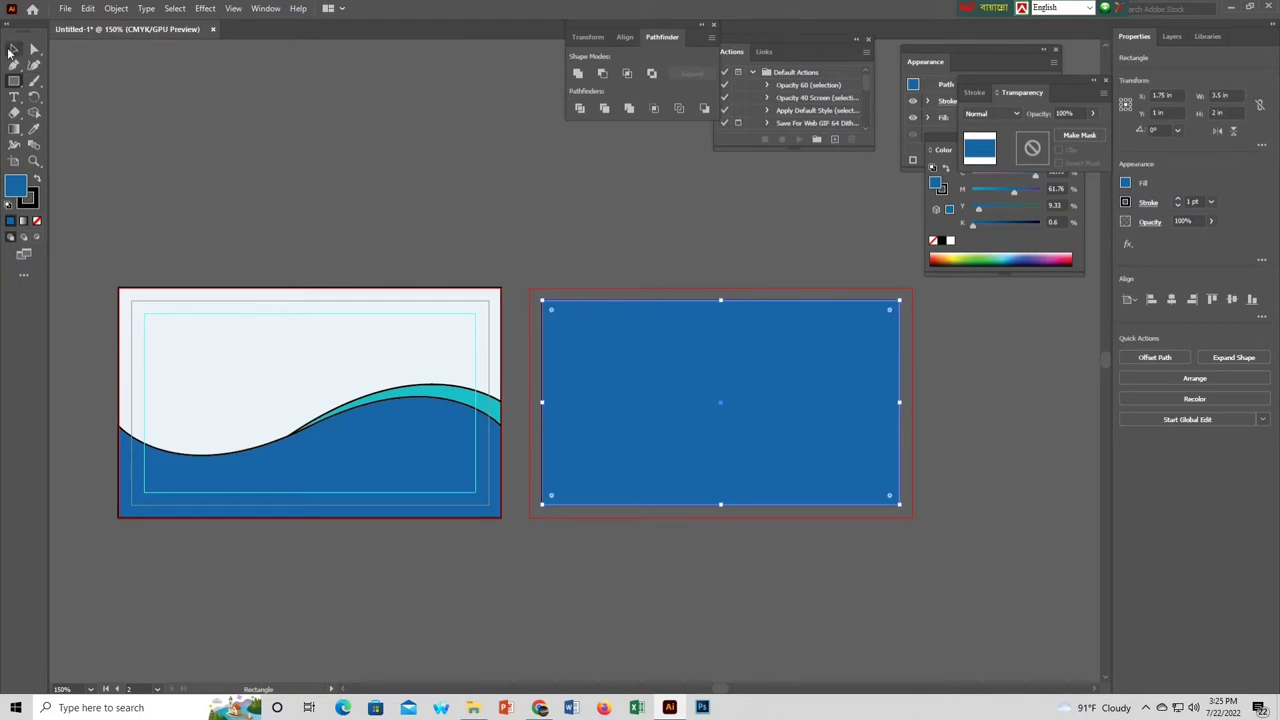
left_click(14, 48)
Step: Create an inset offset path from the rectangle and convert it into a guide
left_click(116, 8)
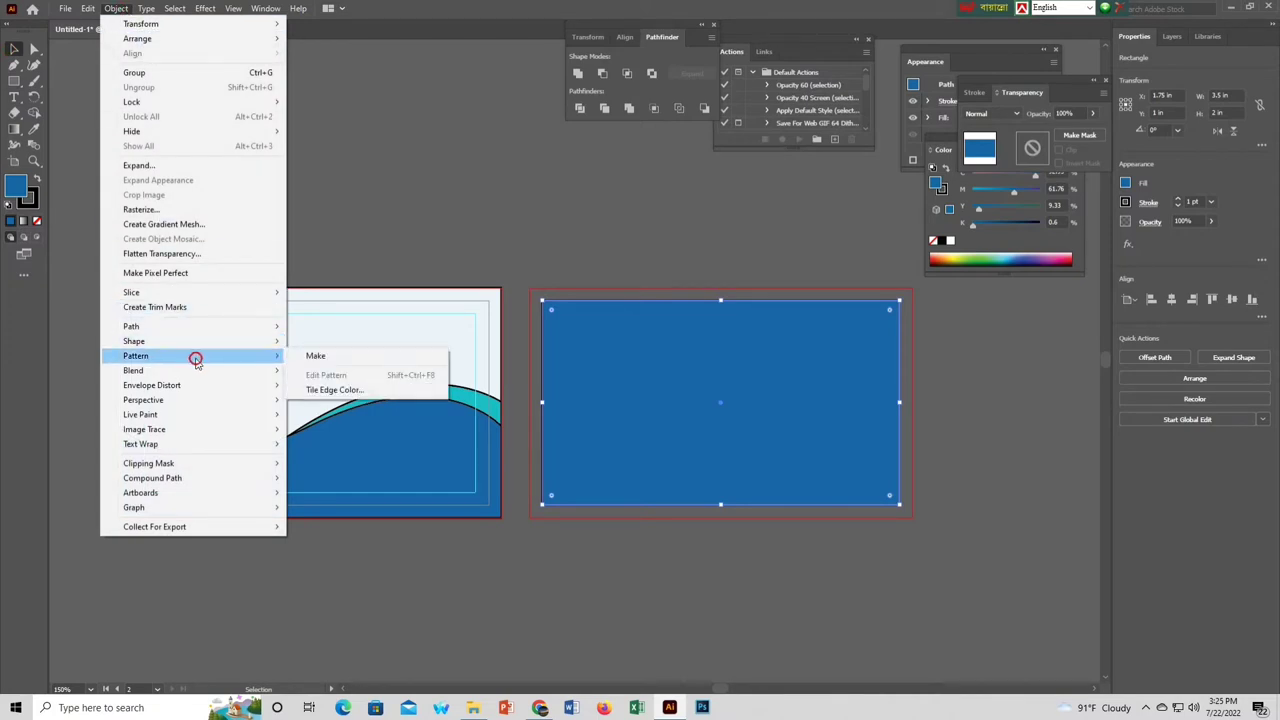
mouse_move(190, 326)
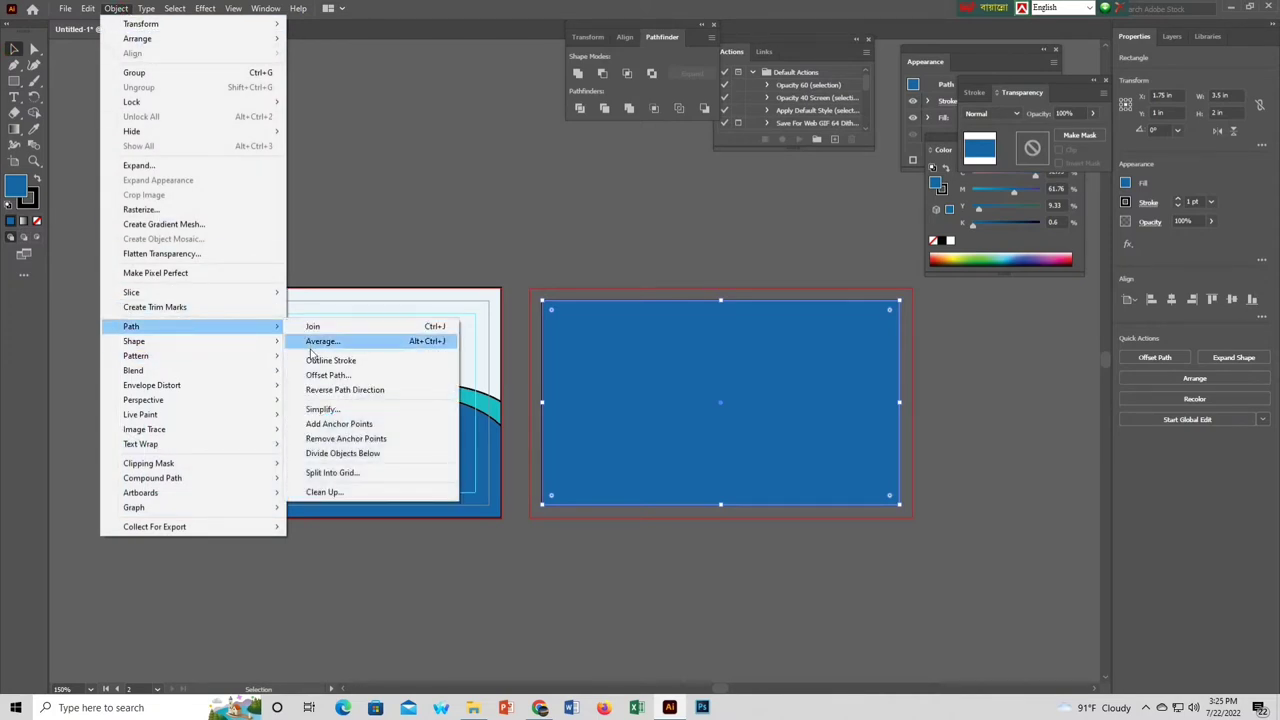
left_click(335, 376)
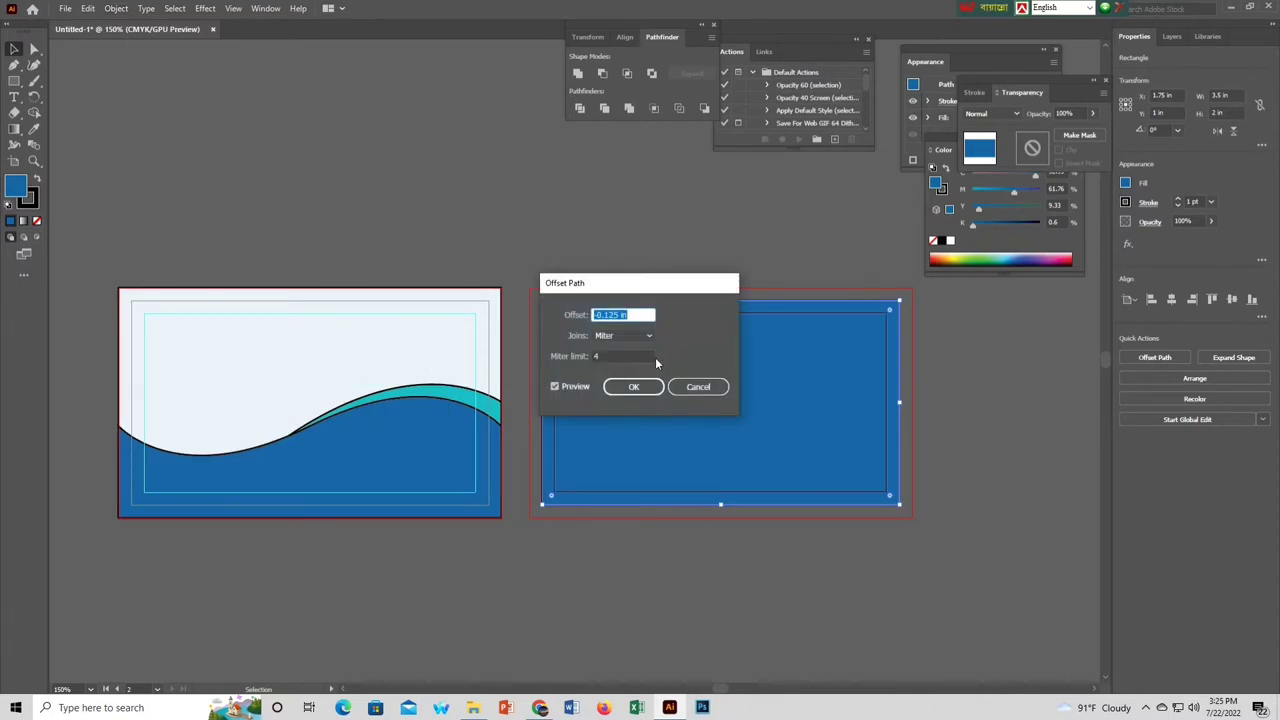
left_click(634, 386)
right_click(583, 317)
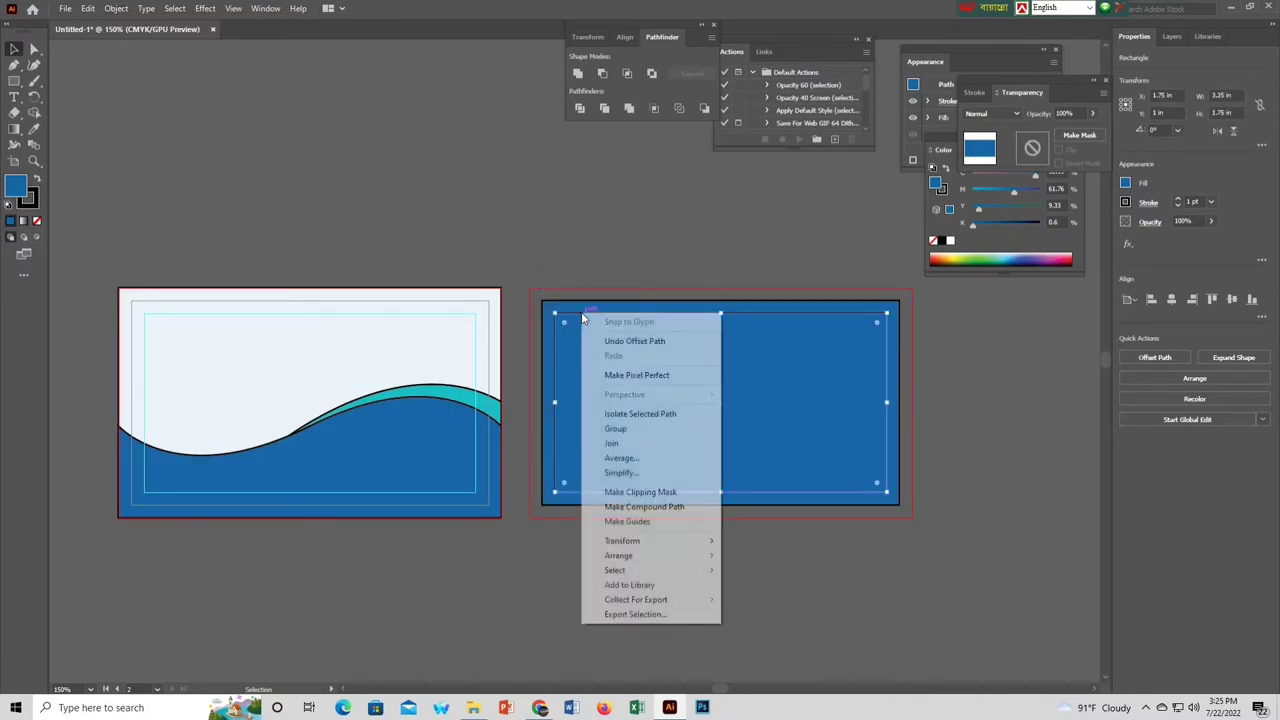
left_click(660, 523)
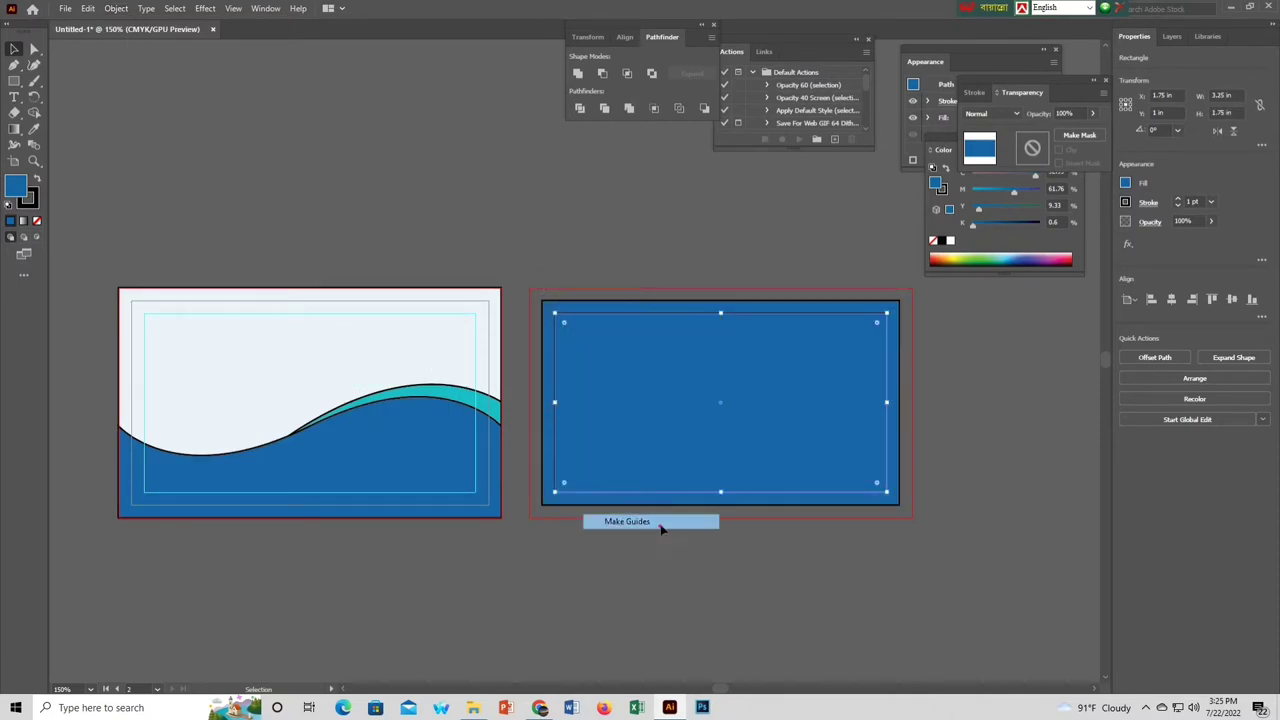
left_click(563, 313)
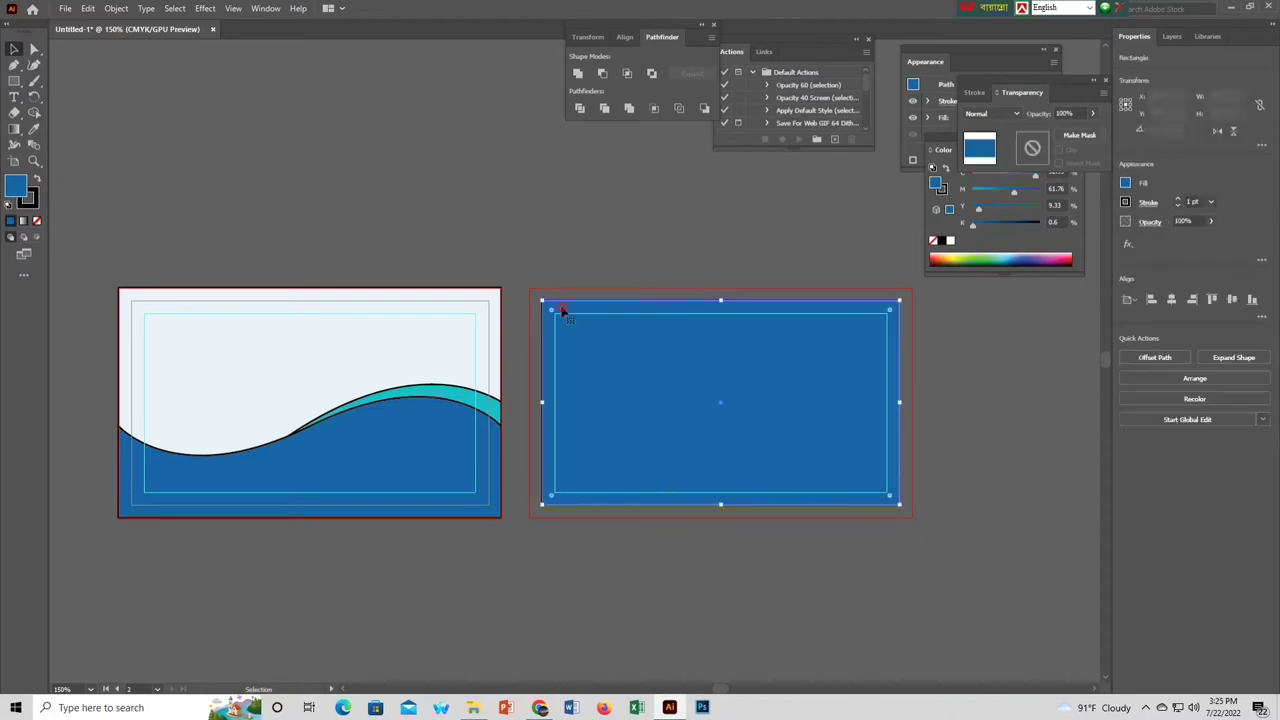
Step: Stretch the blue rectangle's corner and bottom edge to the bleed, about 3.75 × 2.25 in
left_click_drag(542, 299, 530, 284)
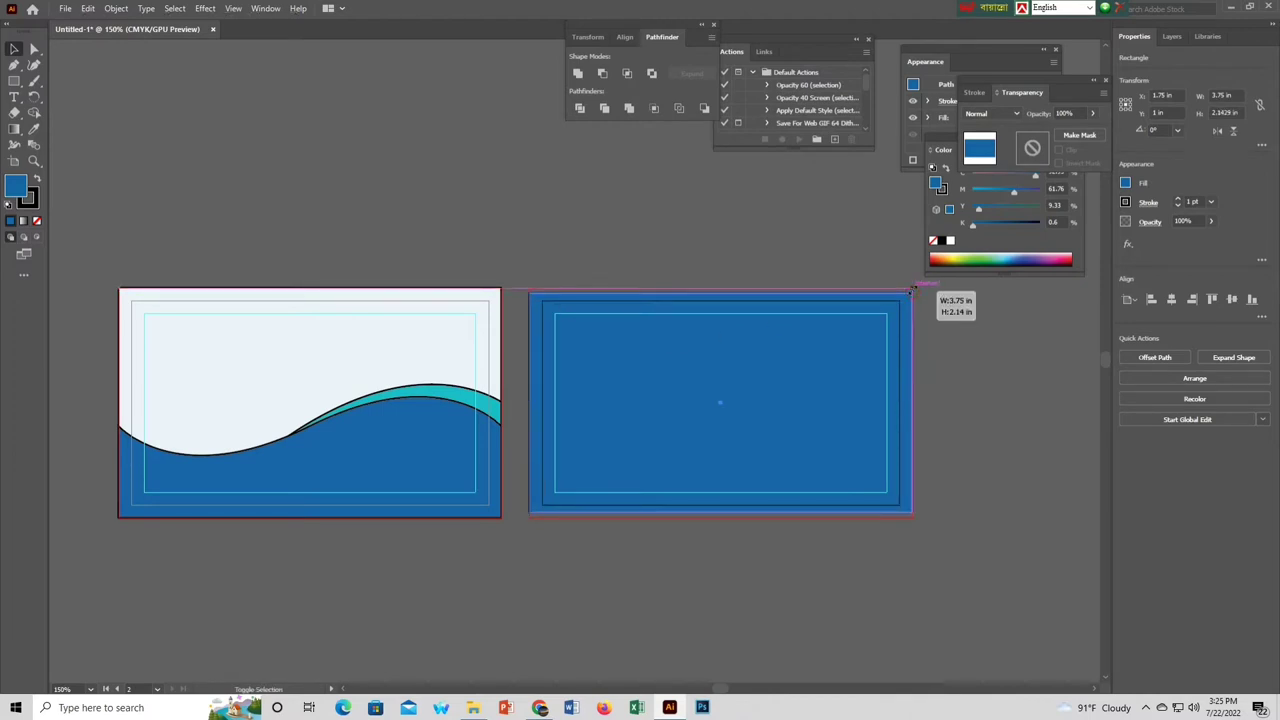
left_click_drag(912, 291, 912, 288)
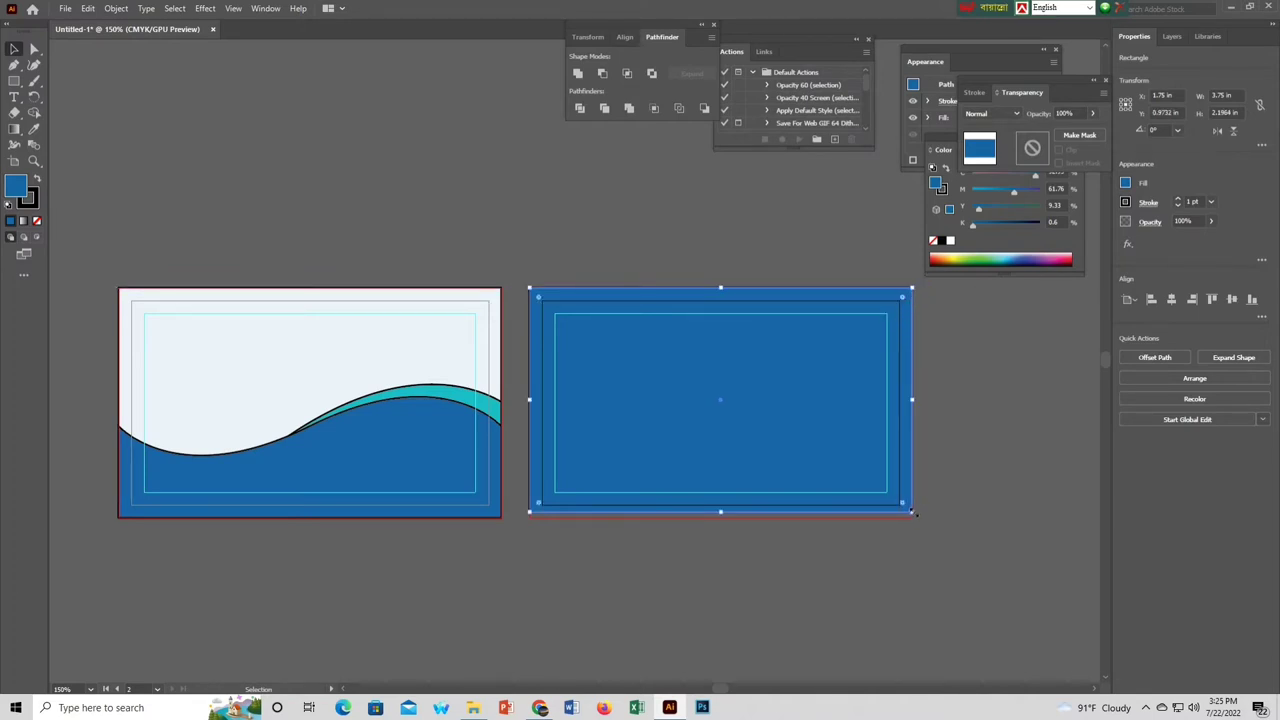
left_click_drag(911, 513, 911, 518)
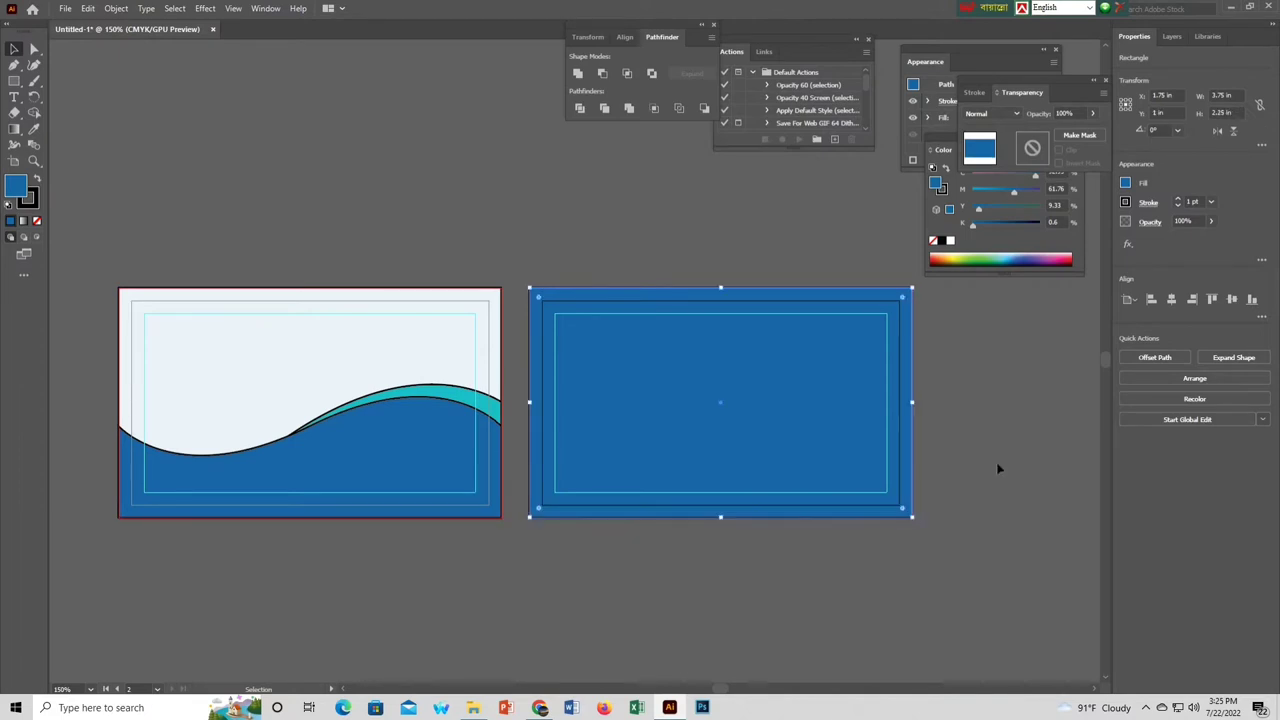
left_click(1000, 455)
left_click(567, 311)
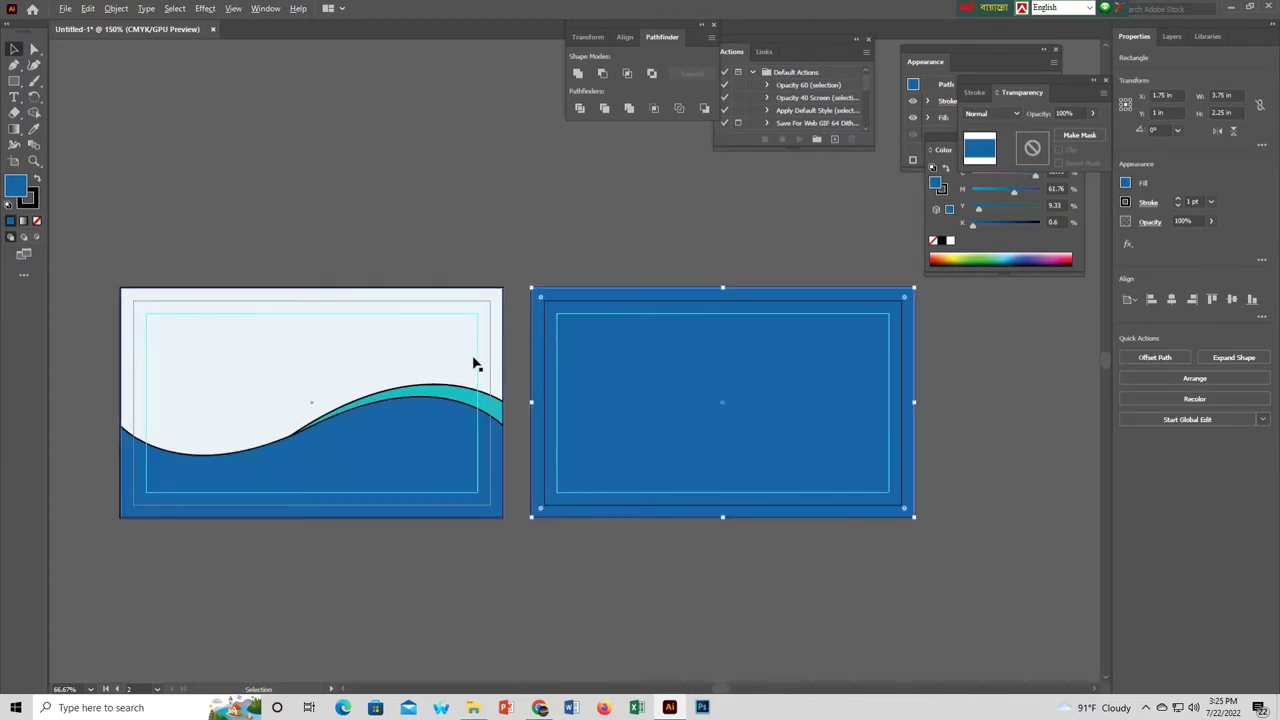
left_click_drag(474, 362, 646, 360)
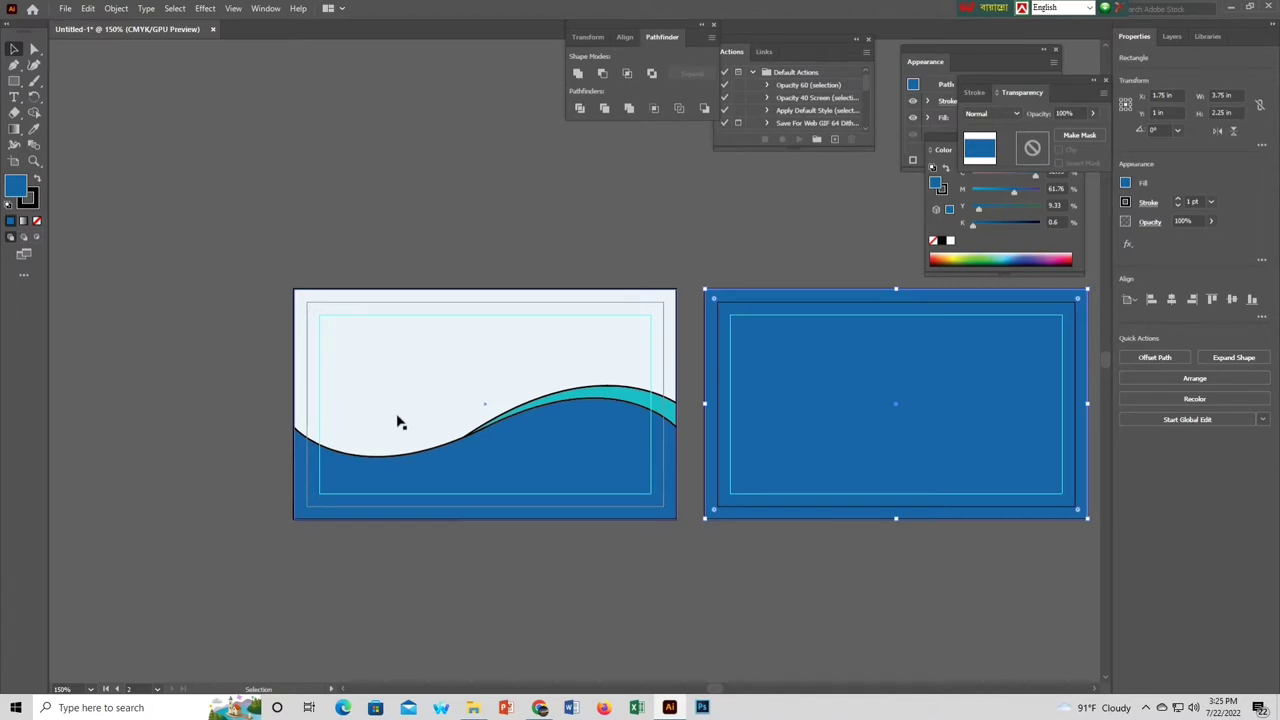
Step: Draw a small cyan badge rectangle near the front card's top-left
left_click(14, 81)
left_click_drag(337, 324, 413, 365)
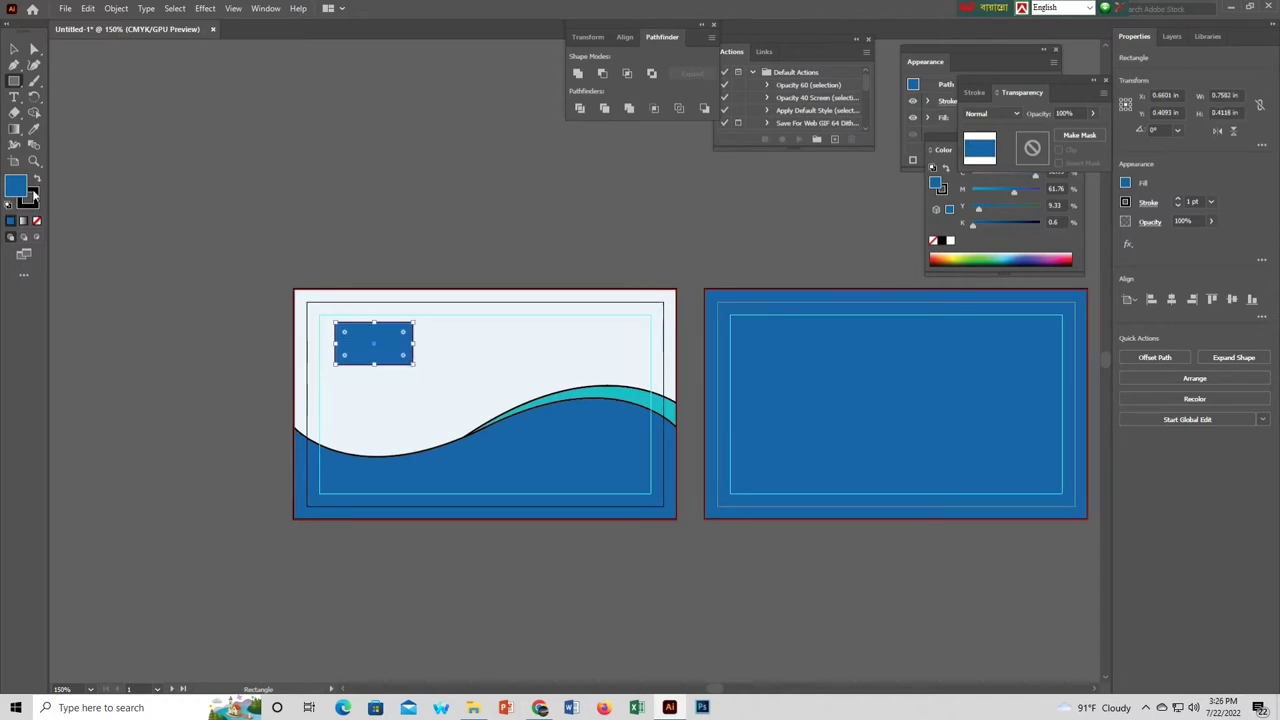
double_click(15, 185)
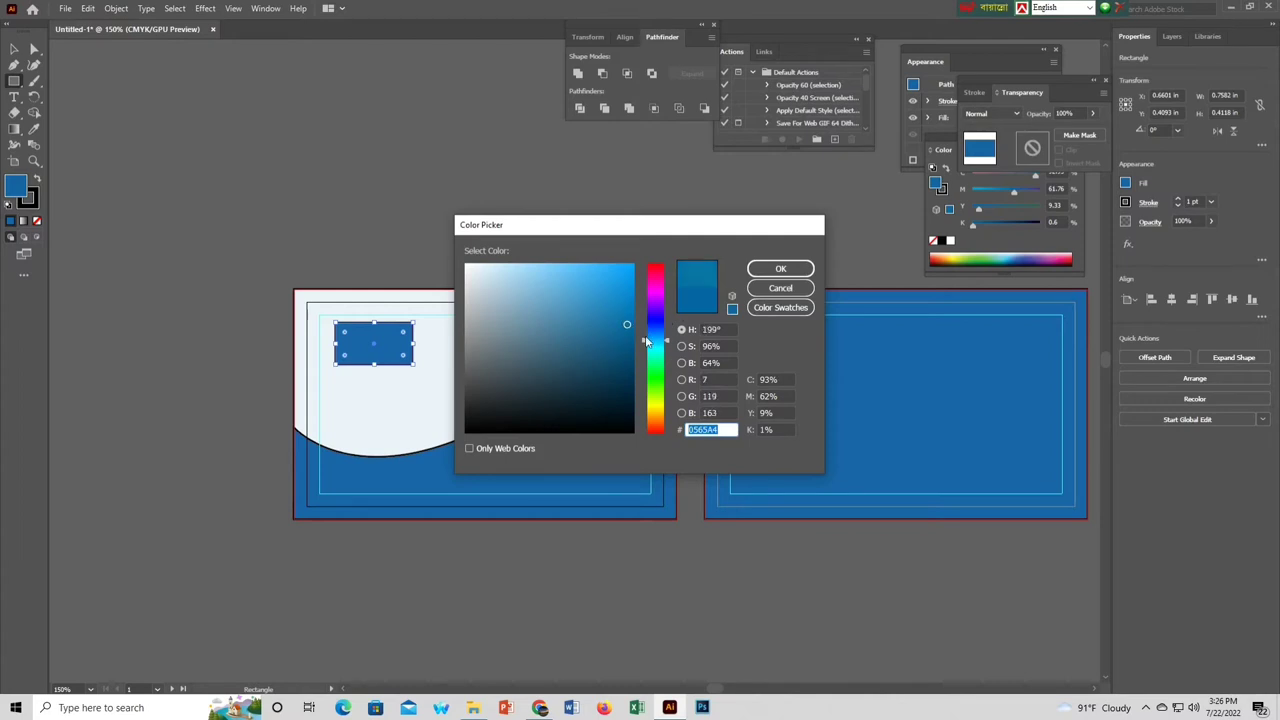
mouse_move(645, 335)
left_mouse_down()
mouse_move(645, 352)
mouse_move(624, 280)
left_mouse_up()
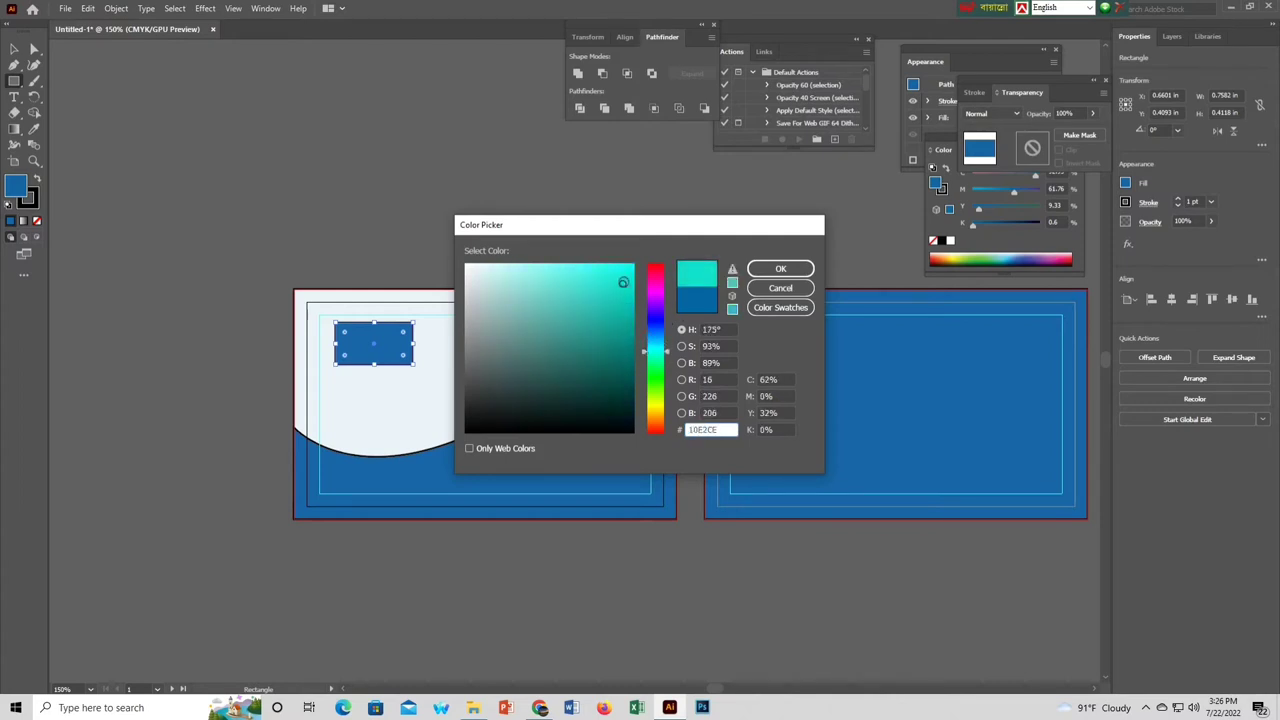
left_click(780, 268)
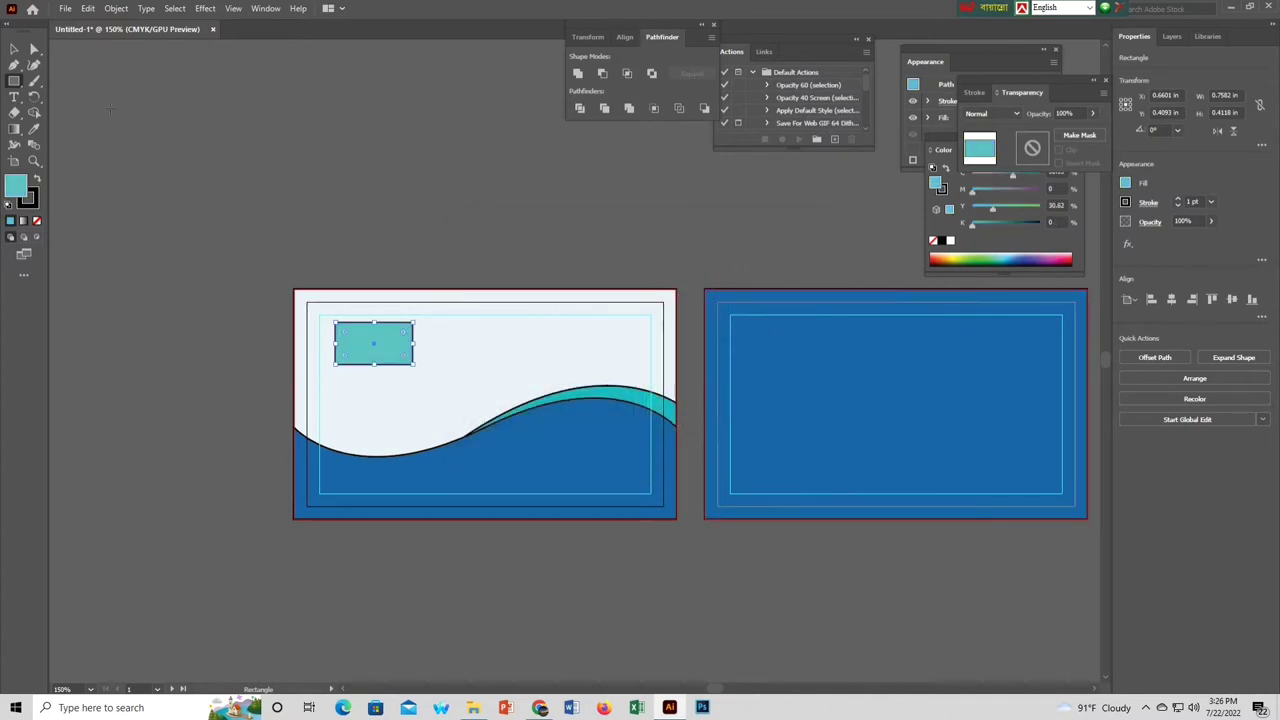
key("v")
Step: Replace the placeholder text in the cyan badge with 'LOGO'
left_click(15, 96)
left_click(337, 339)
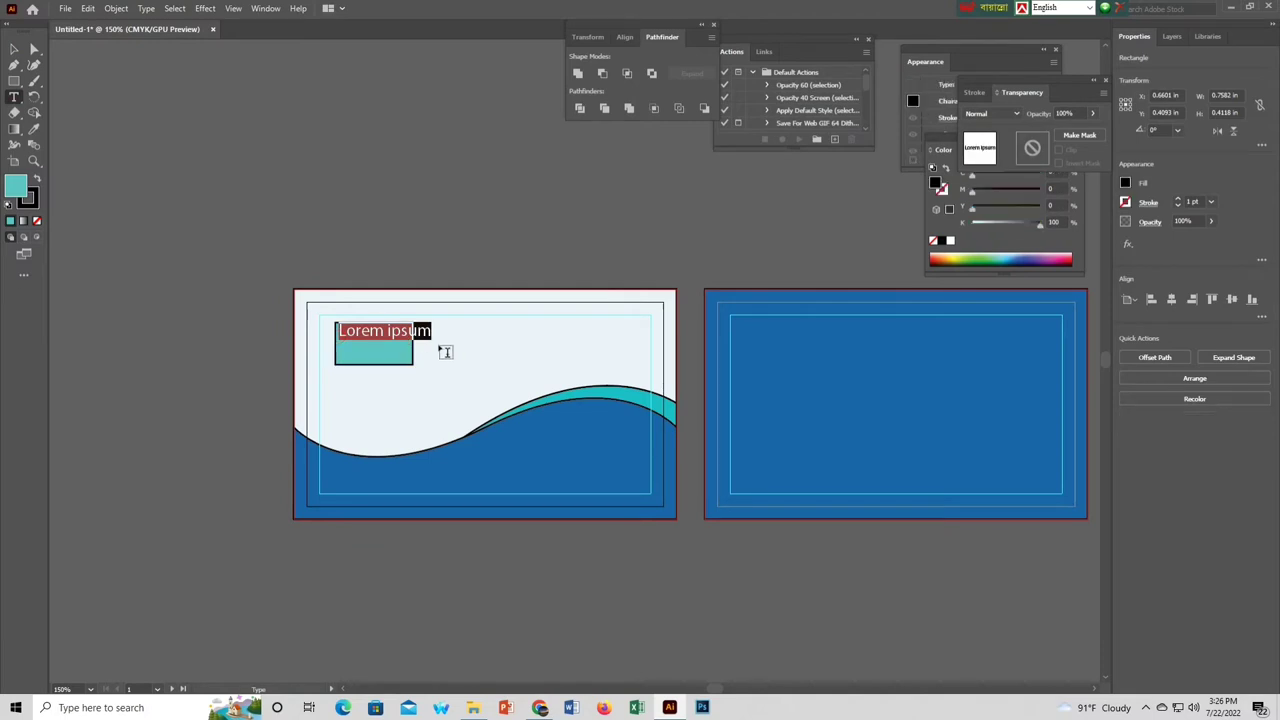
key("BackSpace")
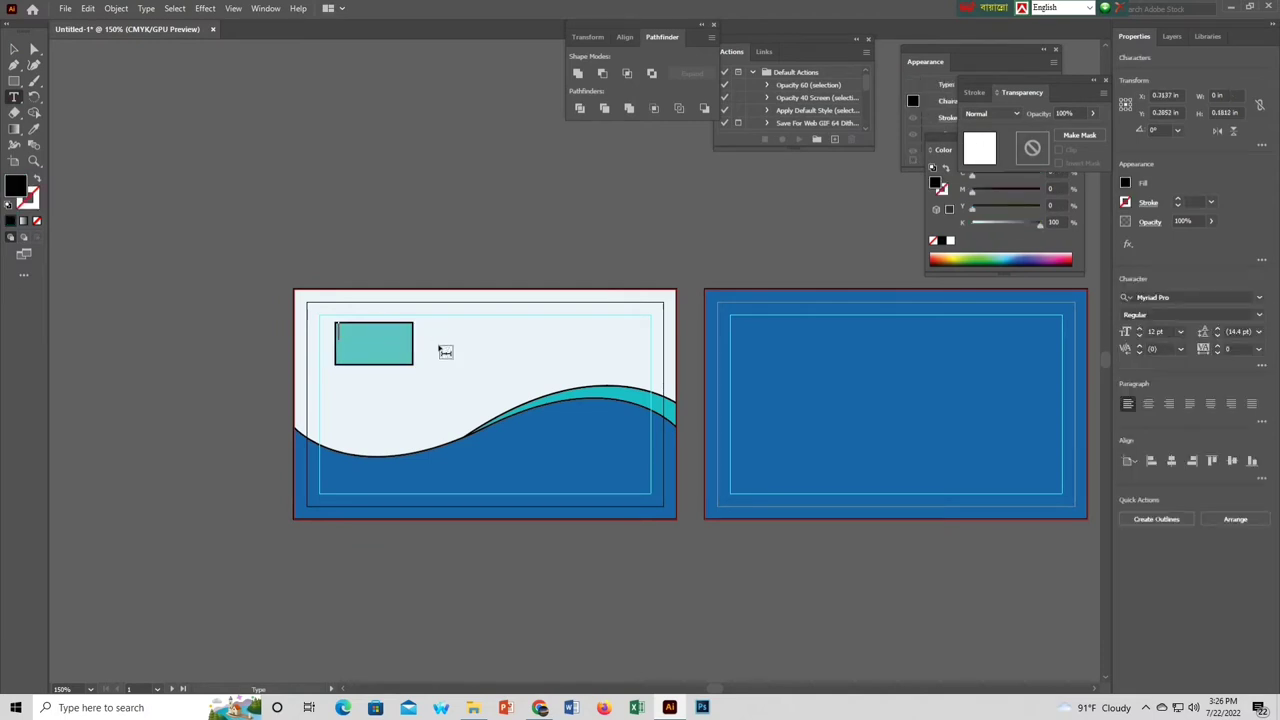
type("LOGO")
left_click(148, 9)
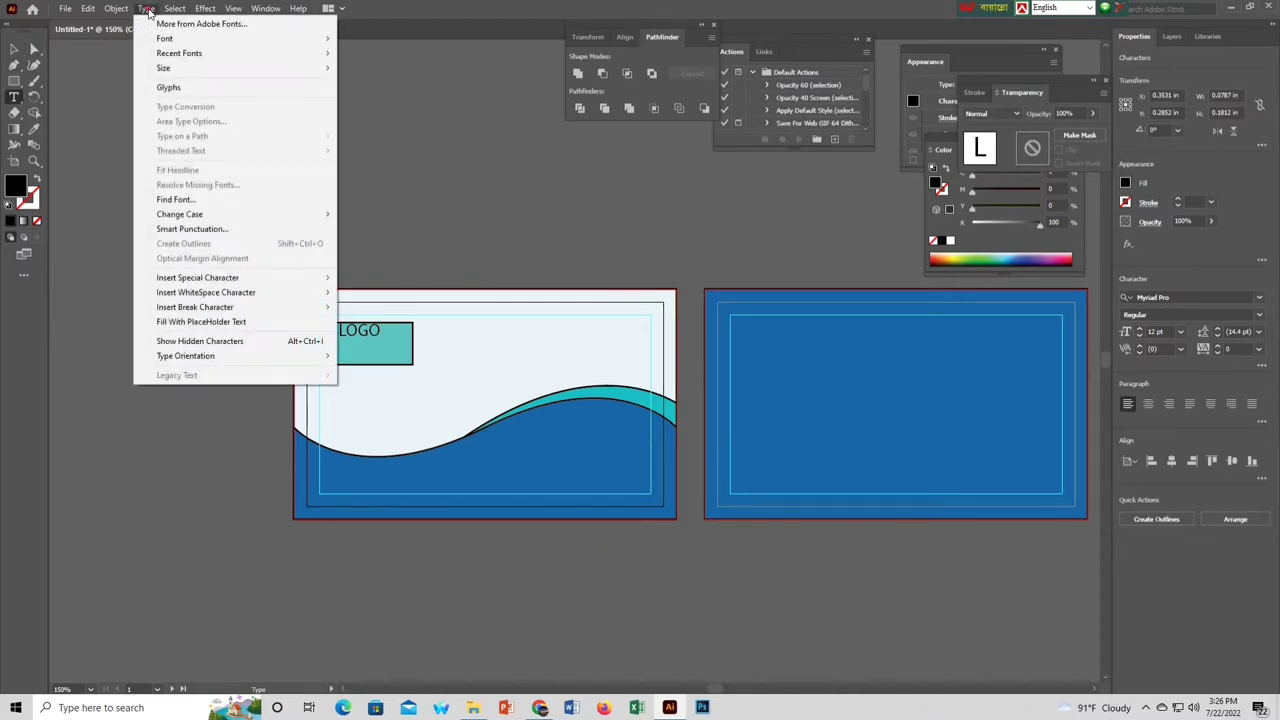
Step: In Find Font, replace Myriad Pro using system fonts, trying Acumin variants on LOGO
left_click(213, 202)
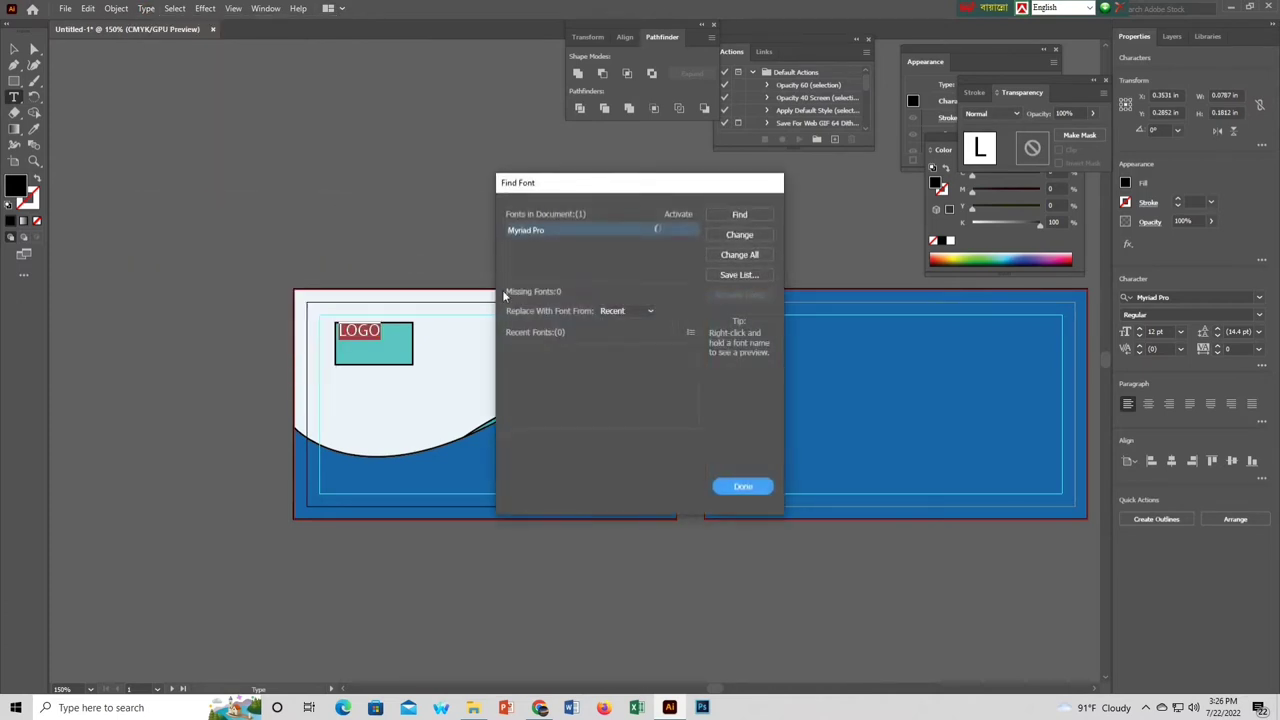
left_click(631, 229)
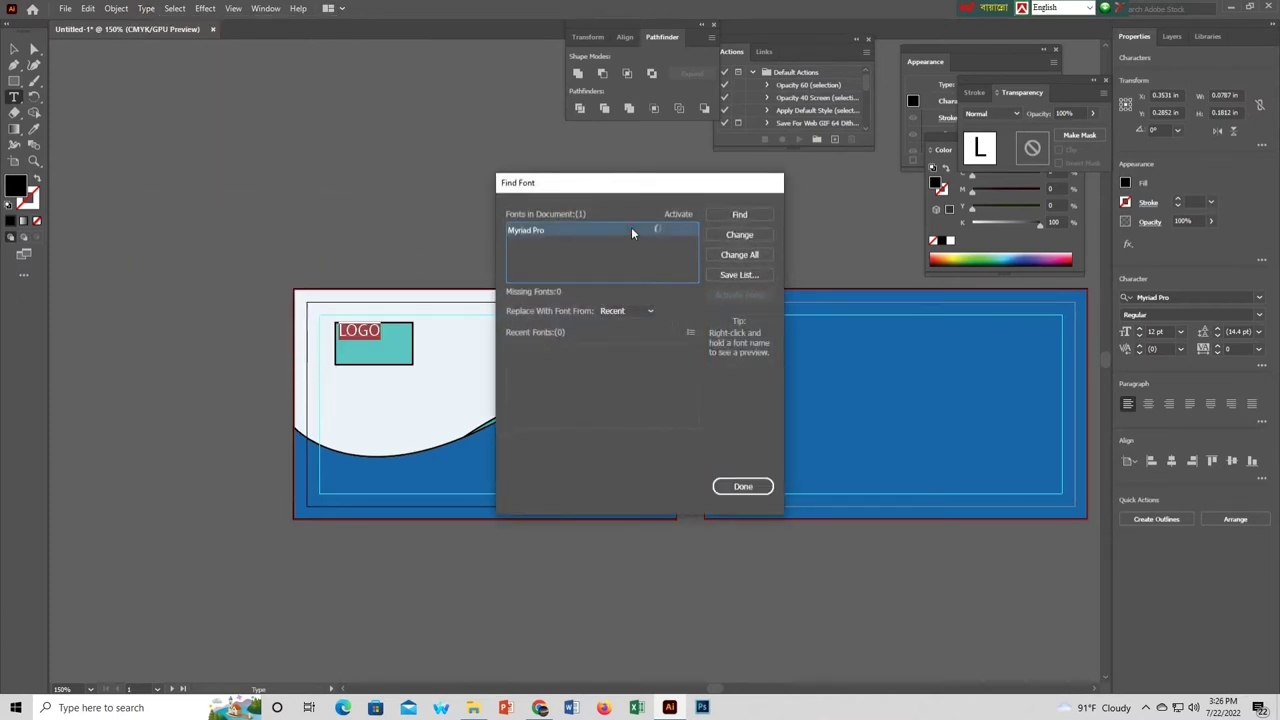
left_click(648, 311)
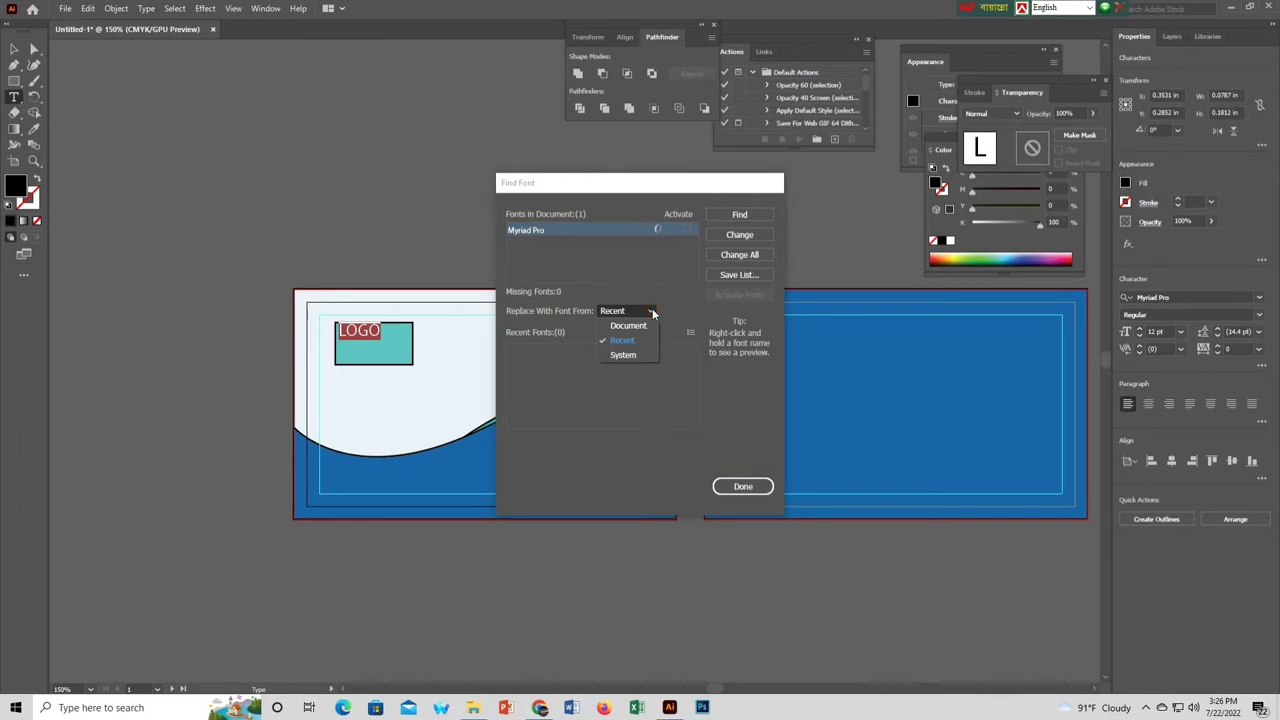
left_click(630, 355)
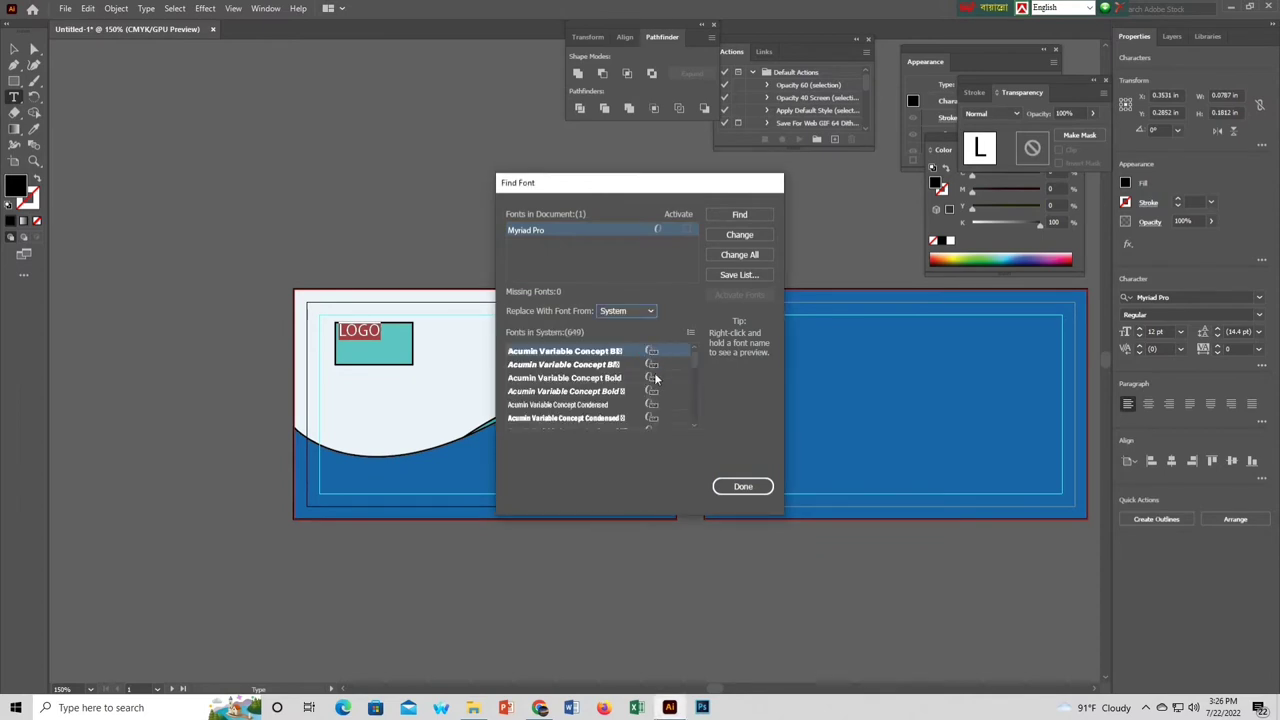
left_click(580, 392)
scroll(580, 392, "down", 3)
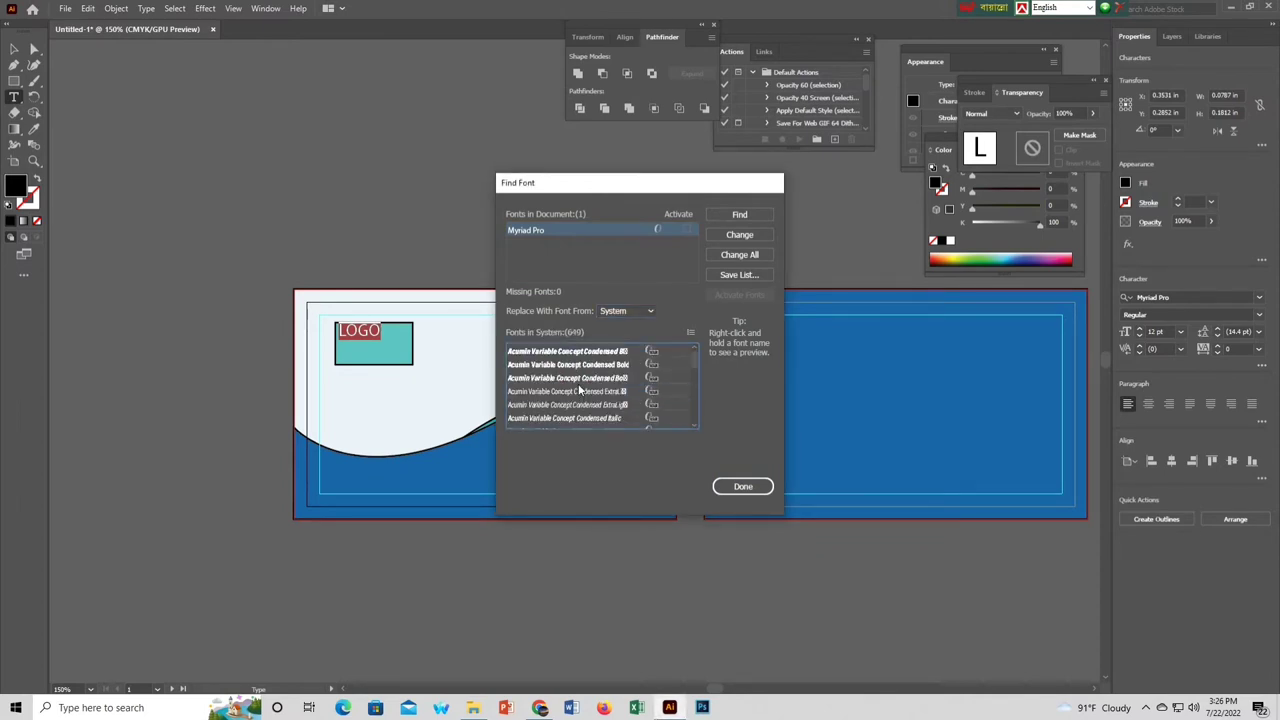
scroll(582, 392, "down", 3)
scroll(588, 393, "down", 3)
scroll(590, 393, "down", 3)
scroll(590, 393, "down", 1)
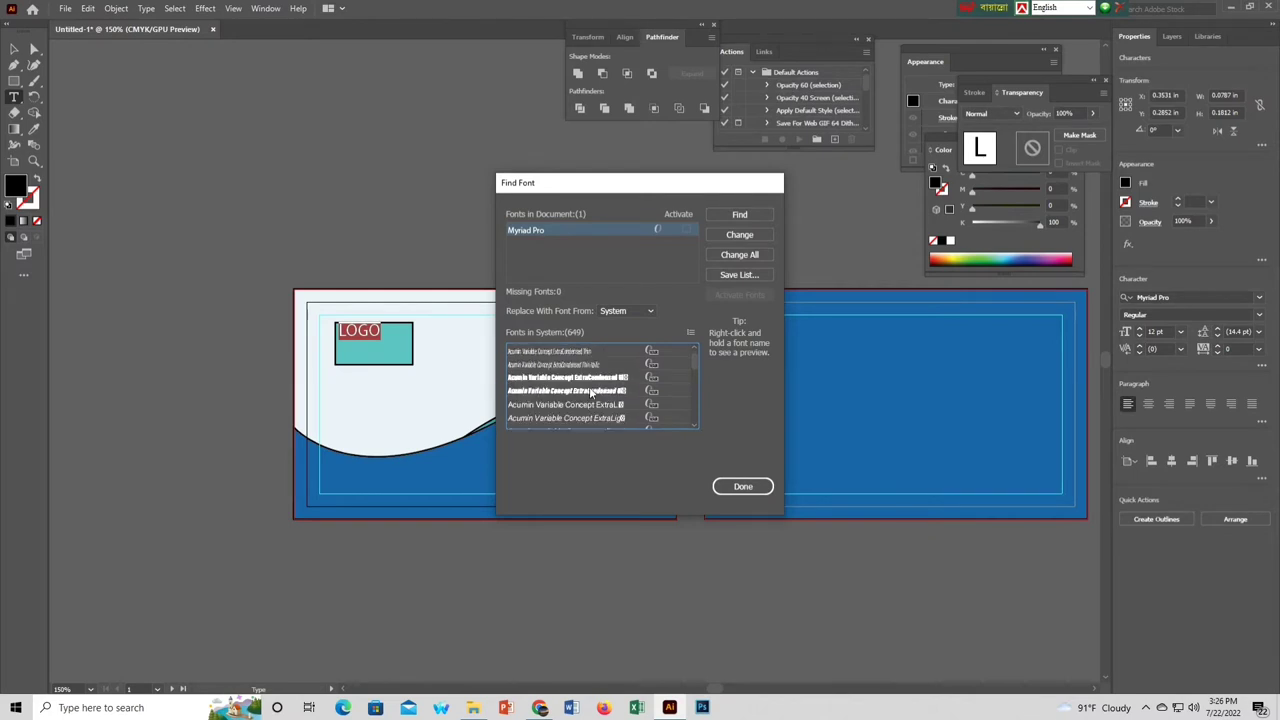
scroll(590, 393, "down", 2)
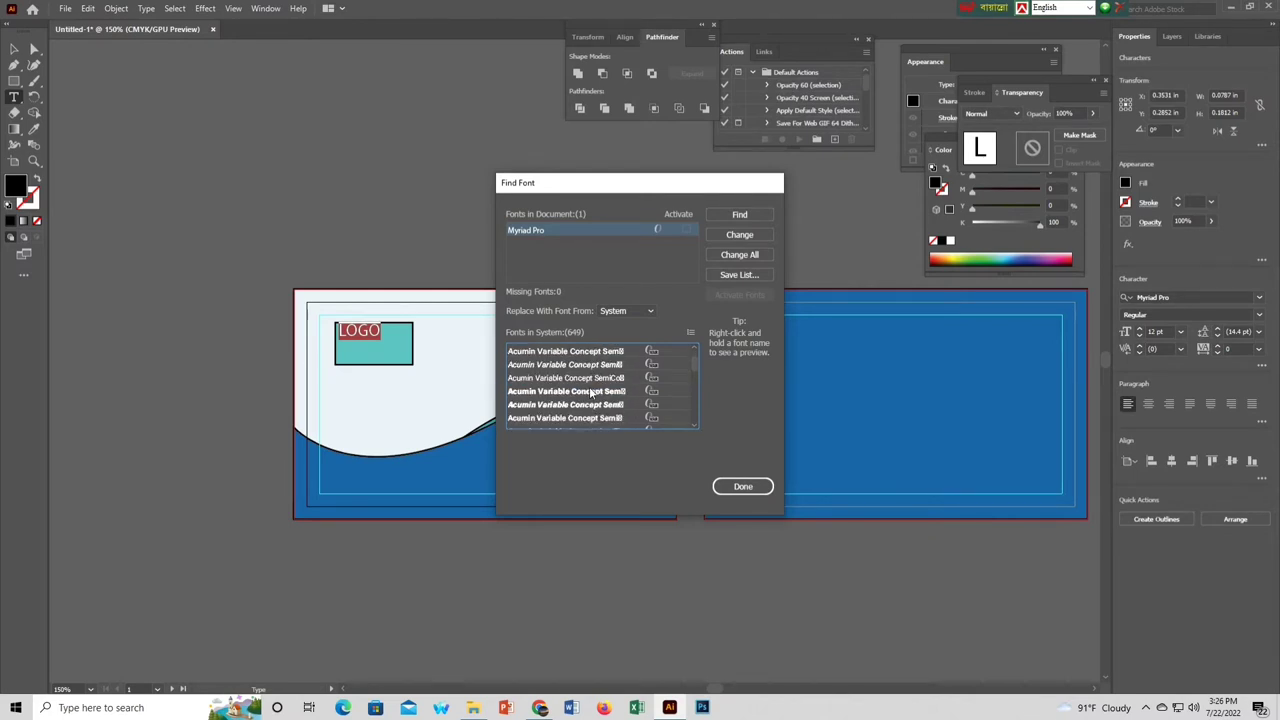
scroll(590, 393, "down", 2)
scroll(590, 393, "down", 2)
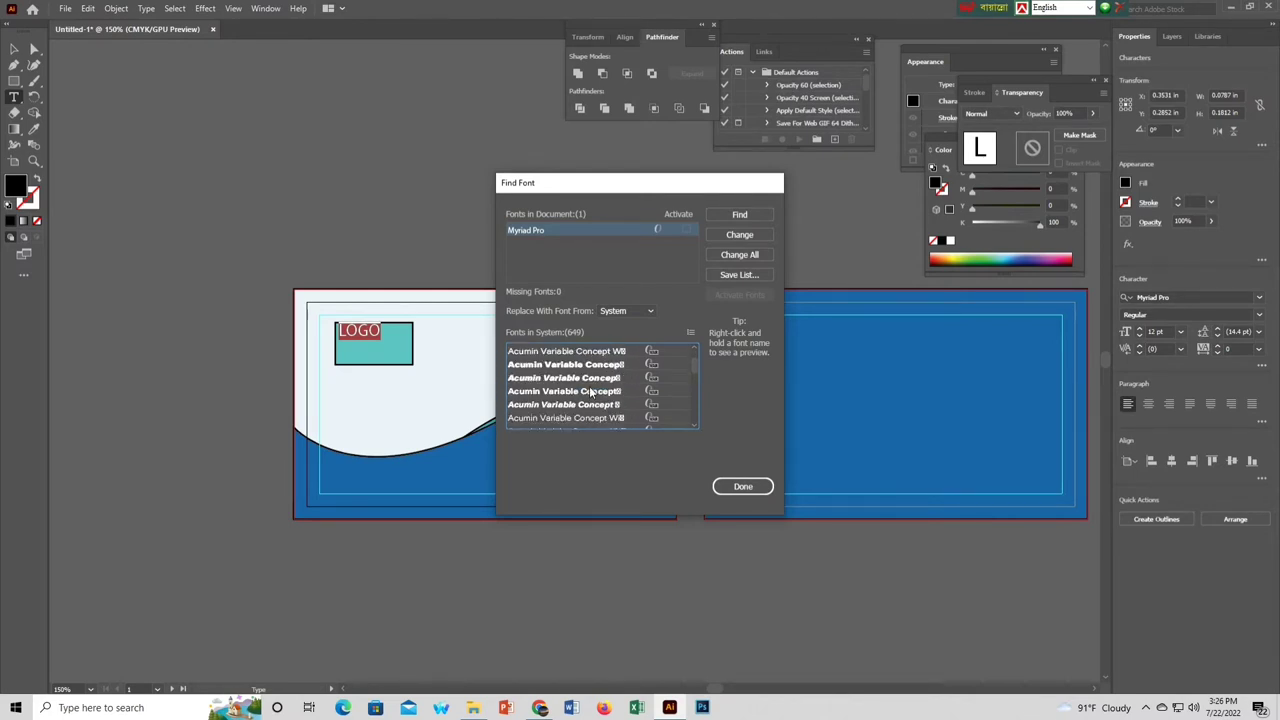
double_click(586, 365)
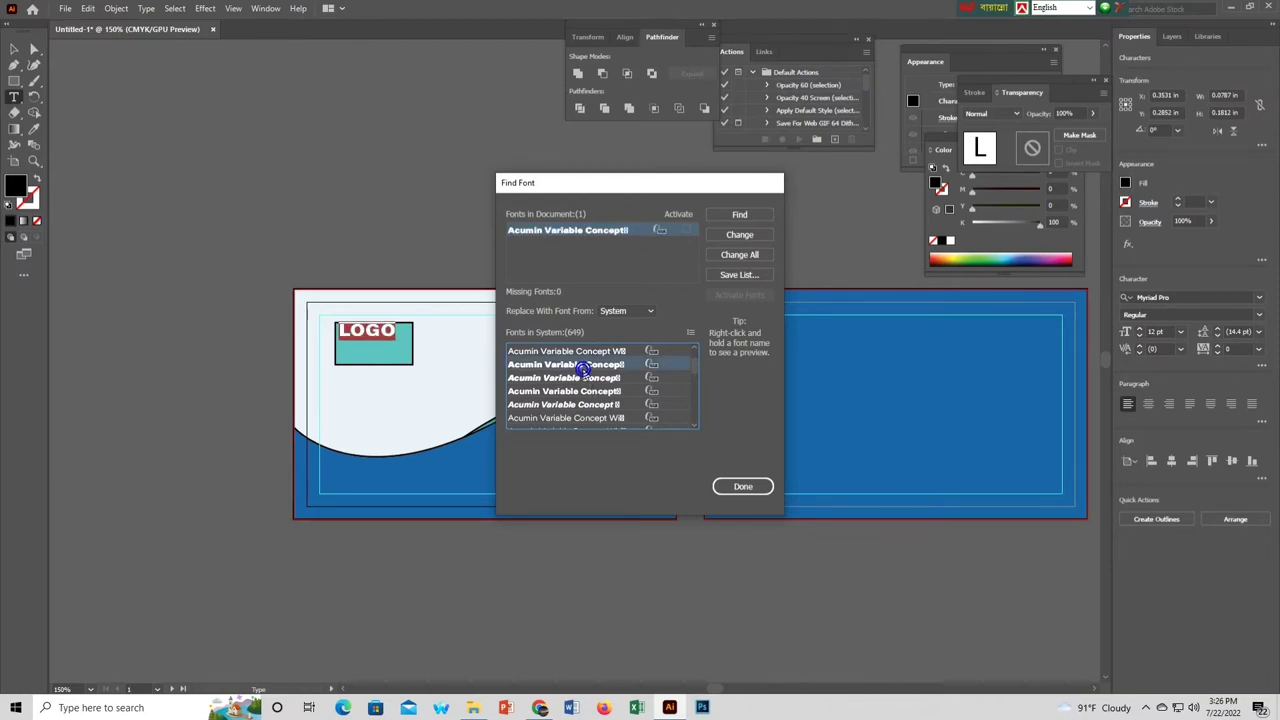
scroll(585, 372, "down", 2)
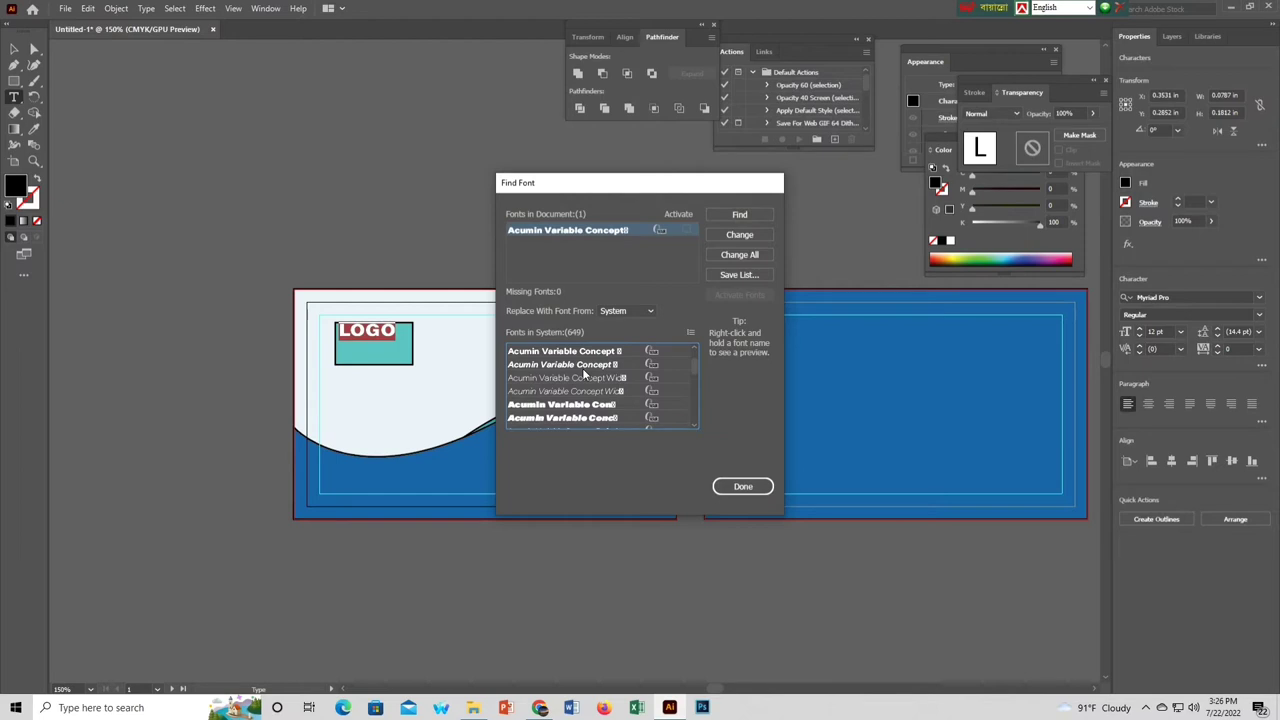
scroll(584, 373, "down", 1)
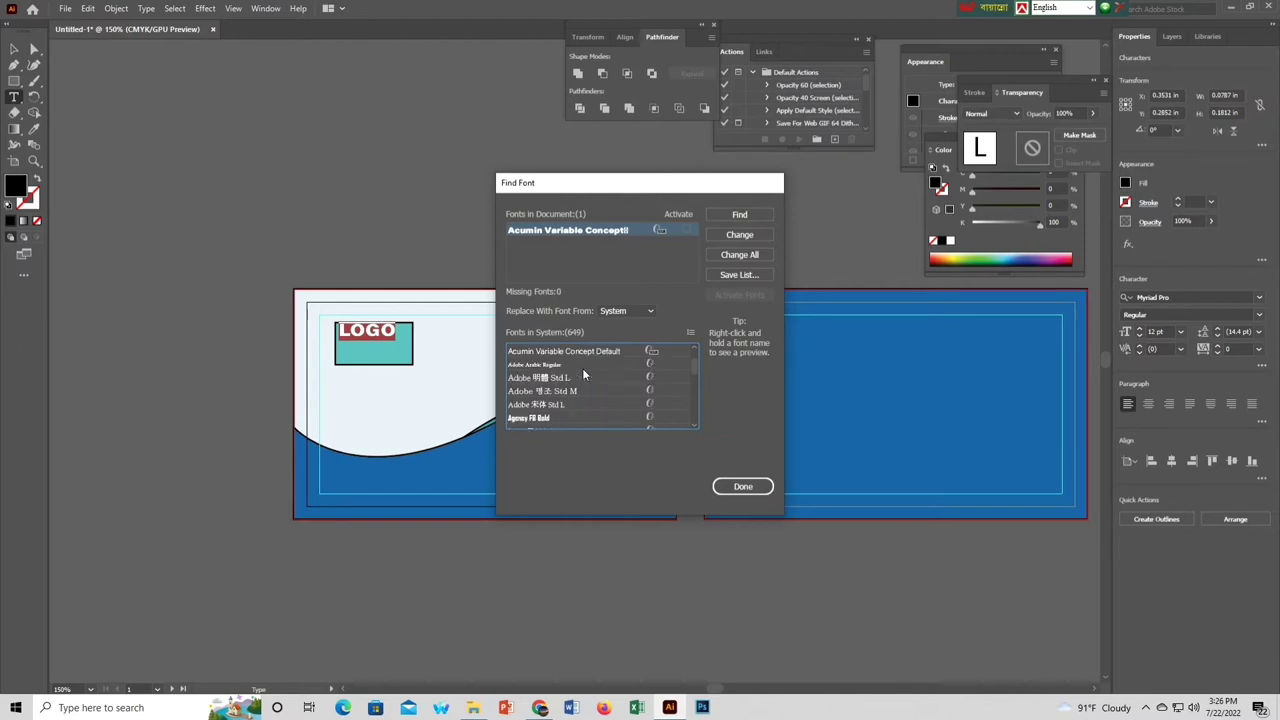
double_click(585, 370)
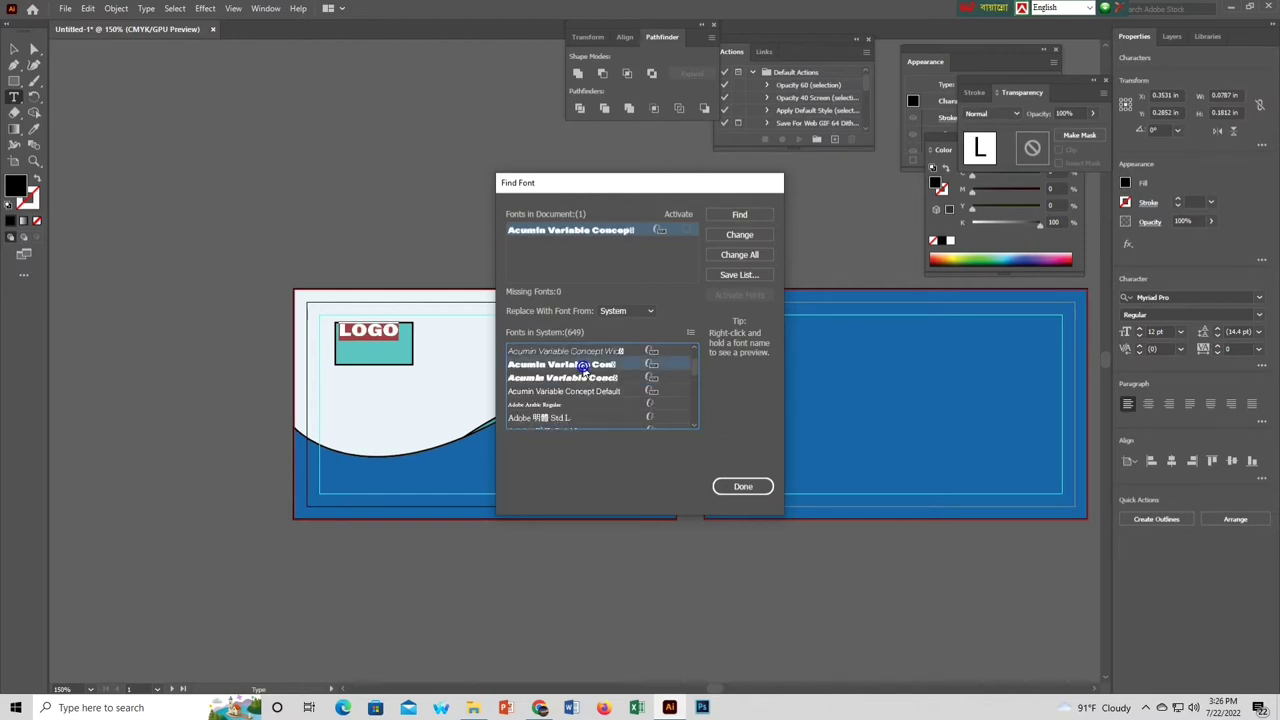
Step: Try Orbitron Bold and Nexa Light, then settle on Nexa Bold and finish
scroll(585, 372, "down", 1)
scroll(584, 372, "down", 2)
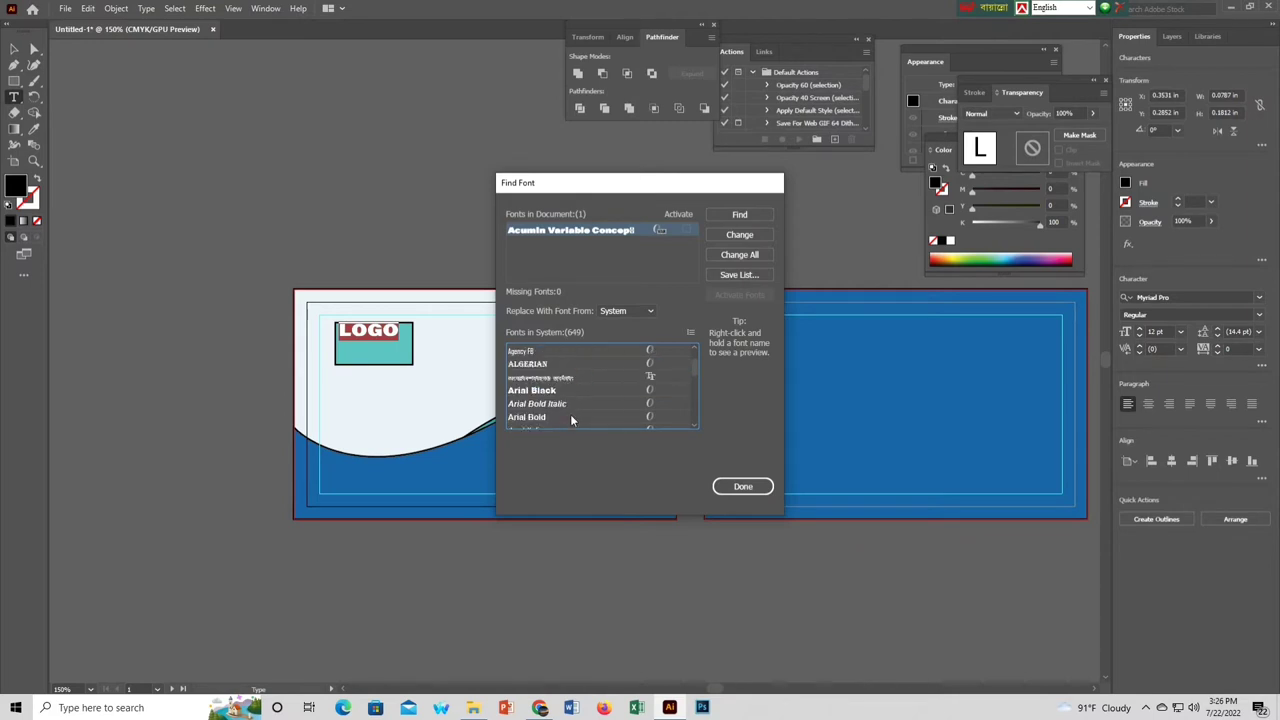
scroll(571, 418, "down", 1)
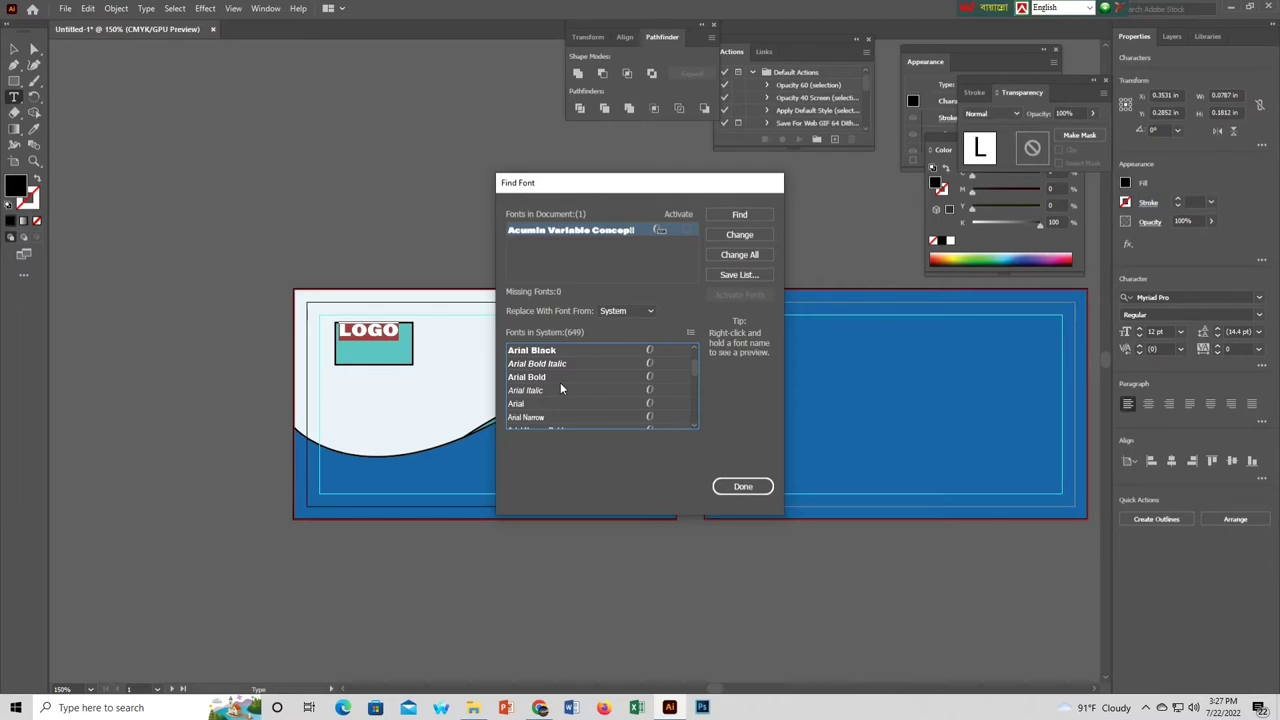
scroll(561, 389, "down", 2)
scroll(561, 389, "down", 5)
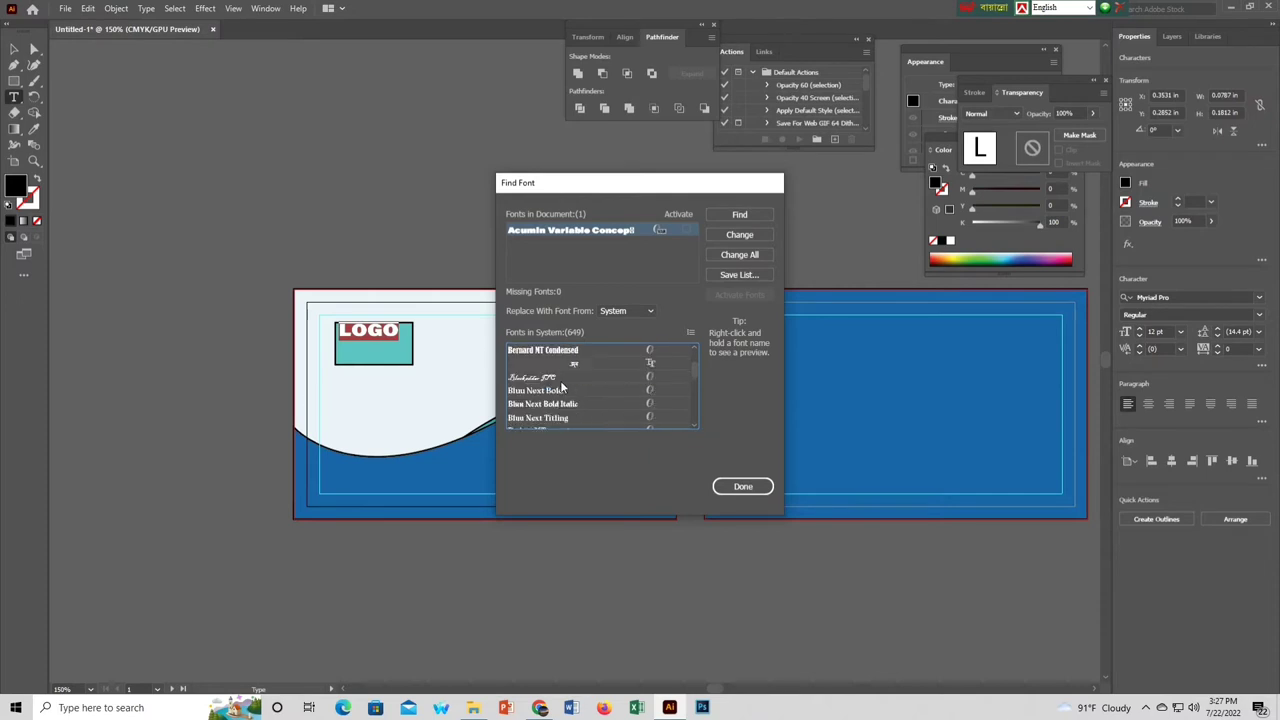
scroll(561, 389, "down", 5)
scroll(561, 389, "down", 5)
scroll(561, 389, "down", 5)
scroll(561, 389, "down", 5)
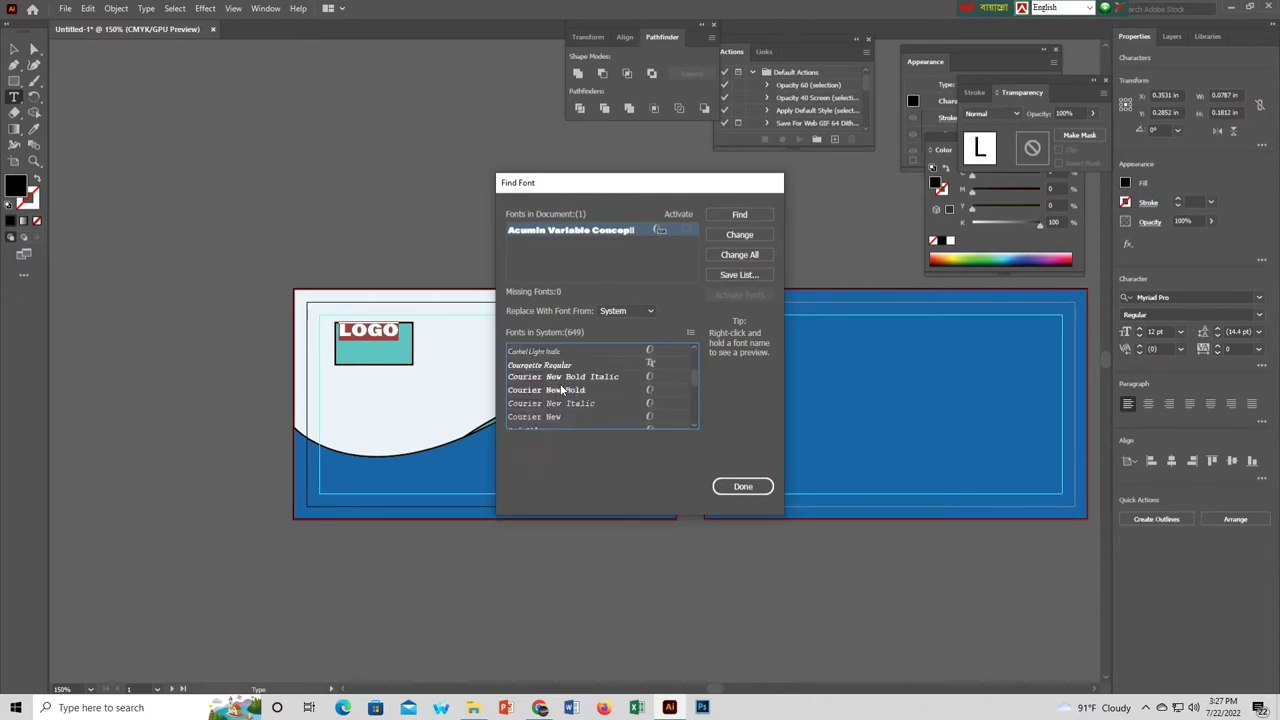
scroll(561, 389, "down", 5)
scroll(561, 389, "down", 5)
scroll(561, 389, "down", 5)
scroll(561, 389, "down", 5)
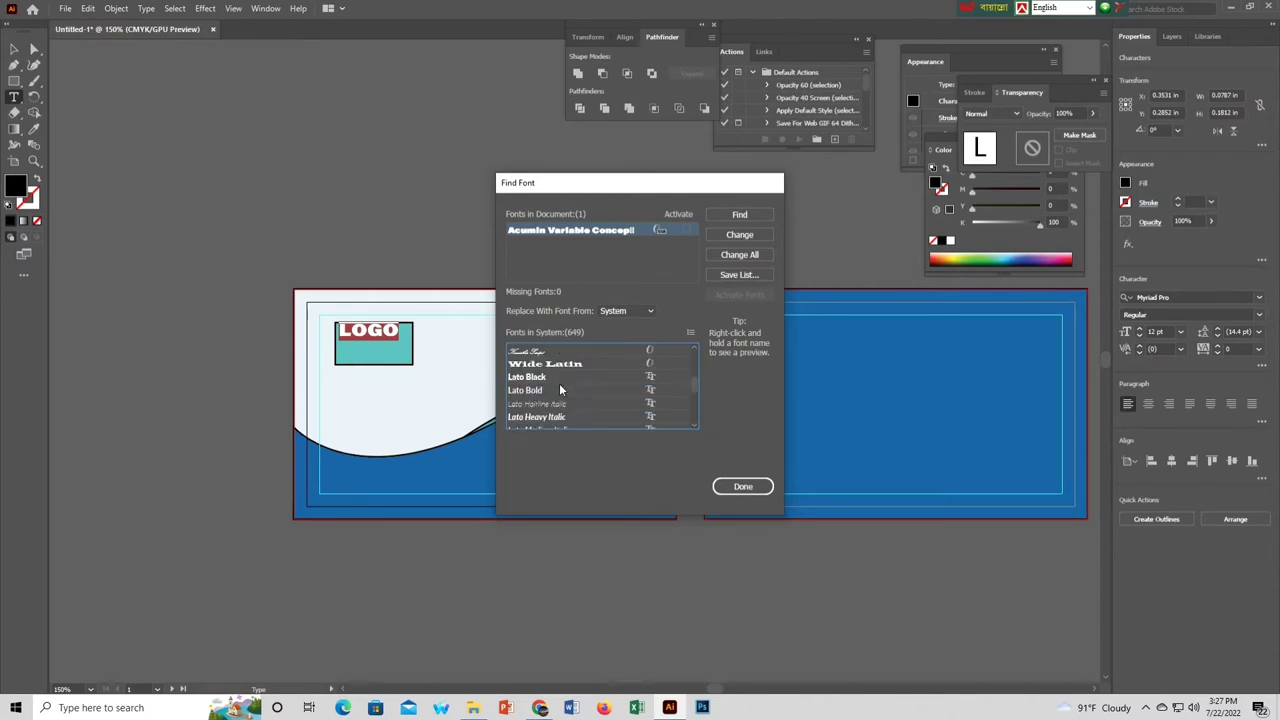
scroll(561, 389, "down", 5)
scroll(561, 389, "down", 5)
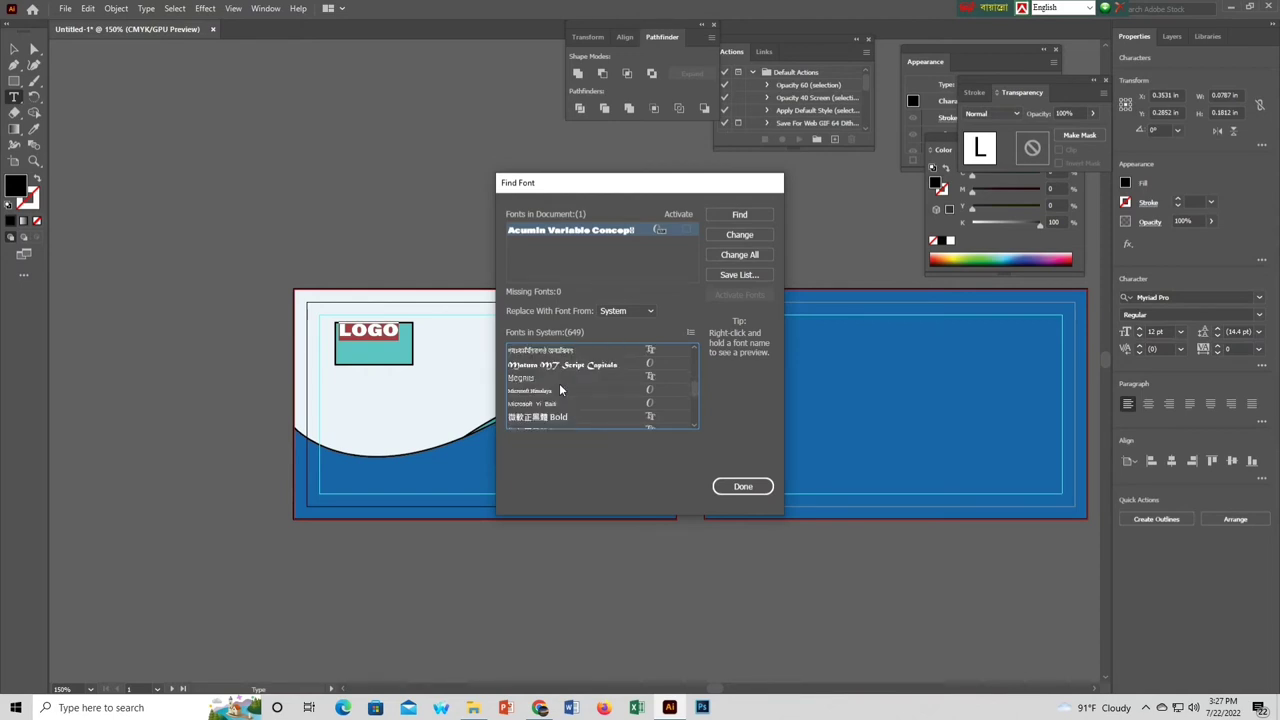
scroll(559, 388, "down", 5)
scroll(561, 389, "down", 3)
scroll(561, 389, "down", 3)
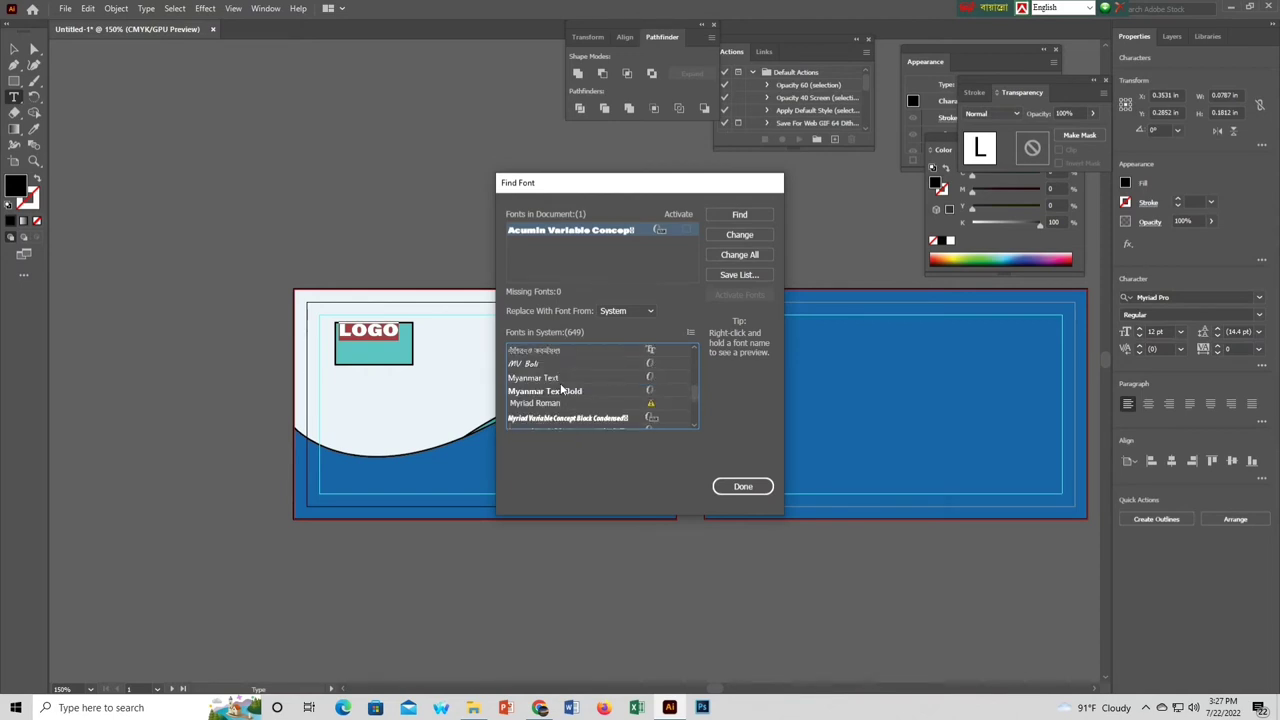
scroll(561, 389, "down", 3)
scroll(561, 389, "down", 3)
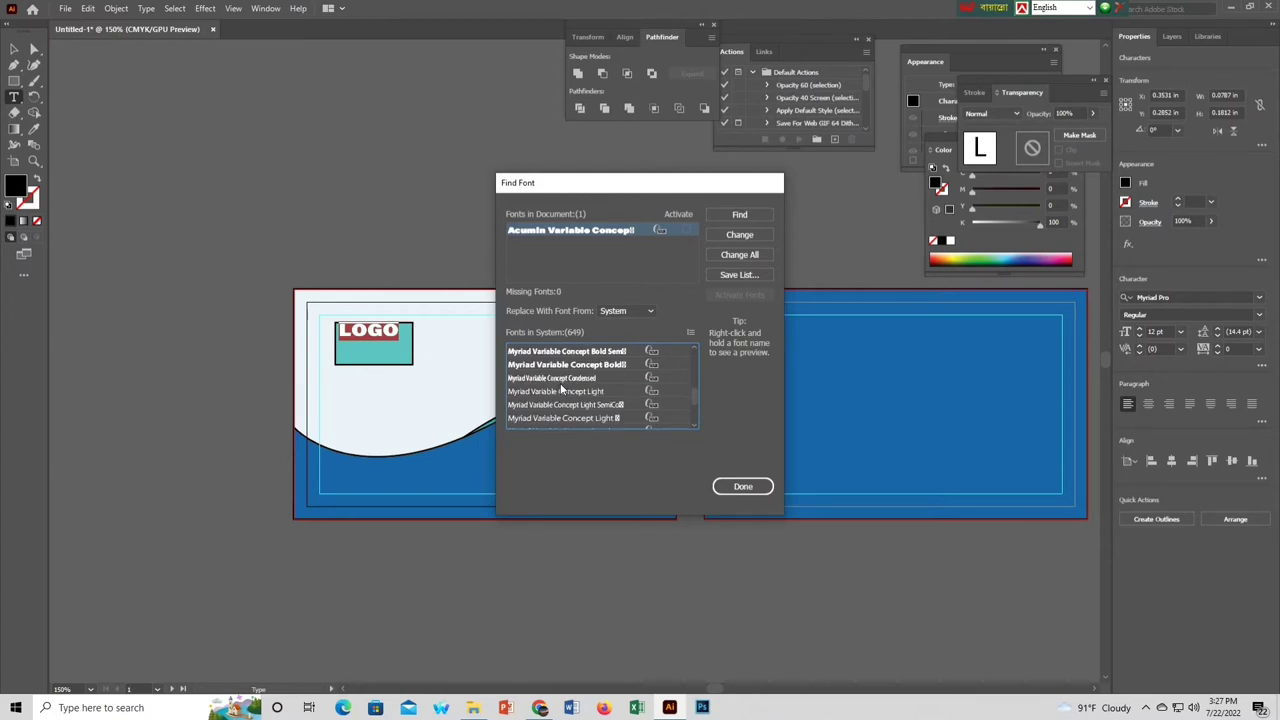
scroll(561, 389, "down", 3)
scroll(561, 389, "down", 5)
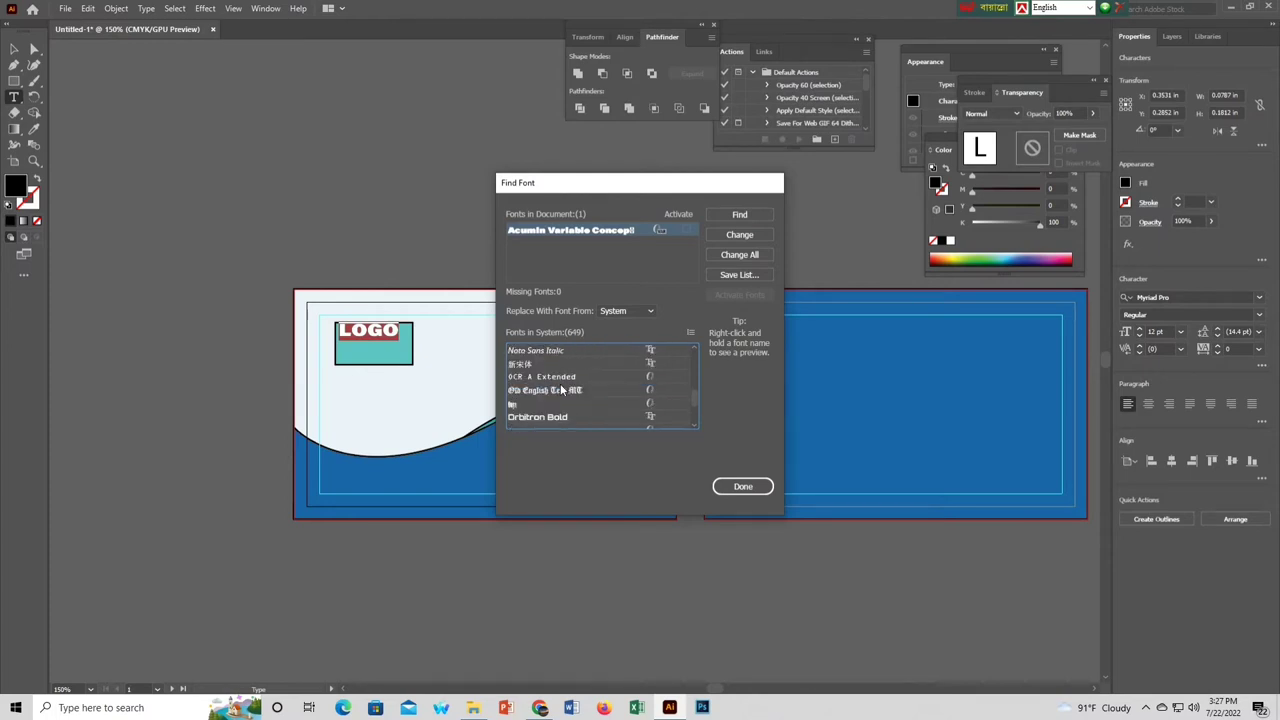
scroll(561, 389, "down", 3)
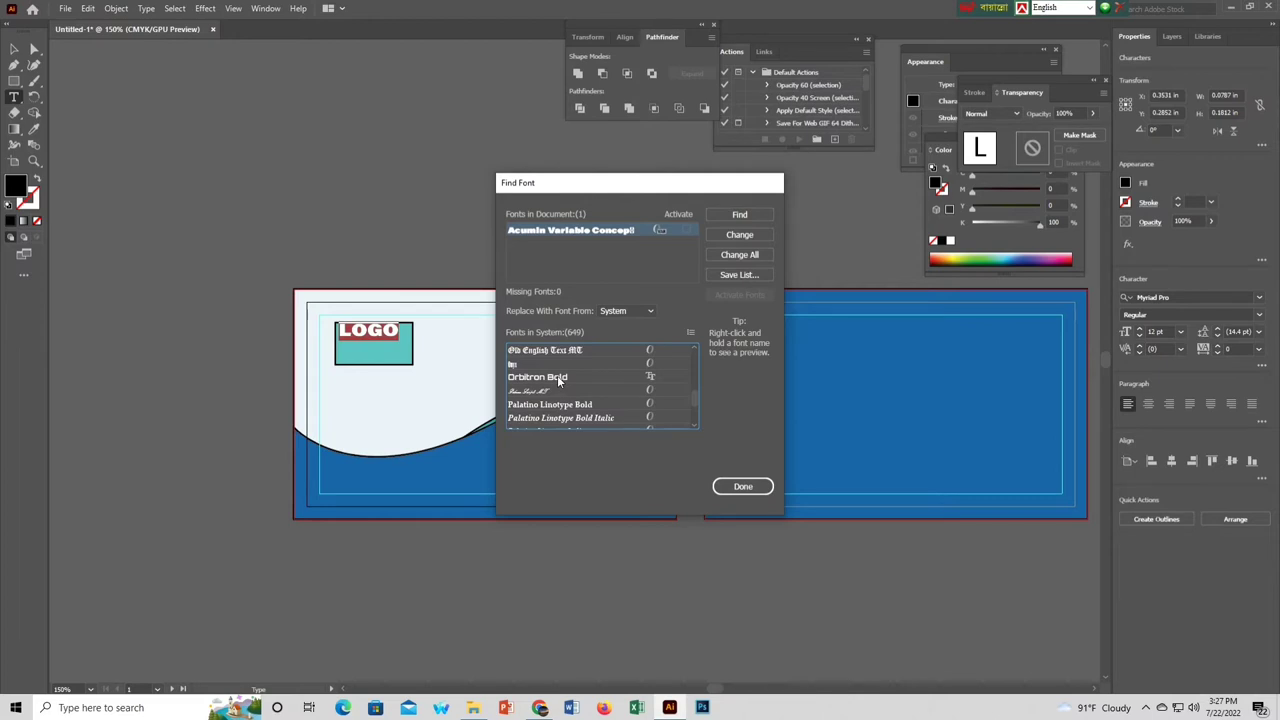
left_click(559, 380)
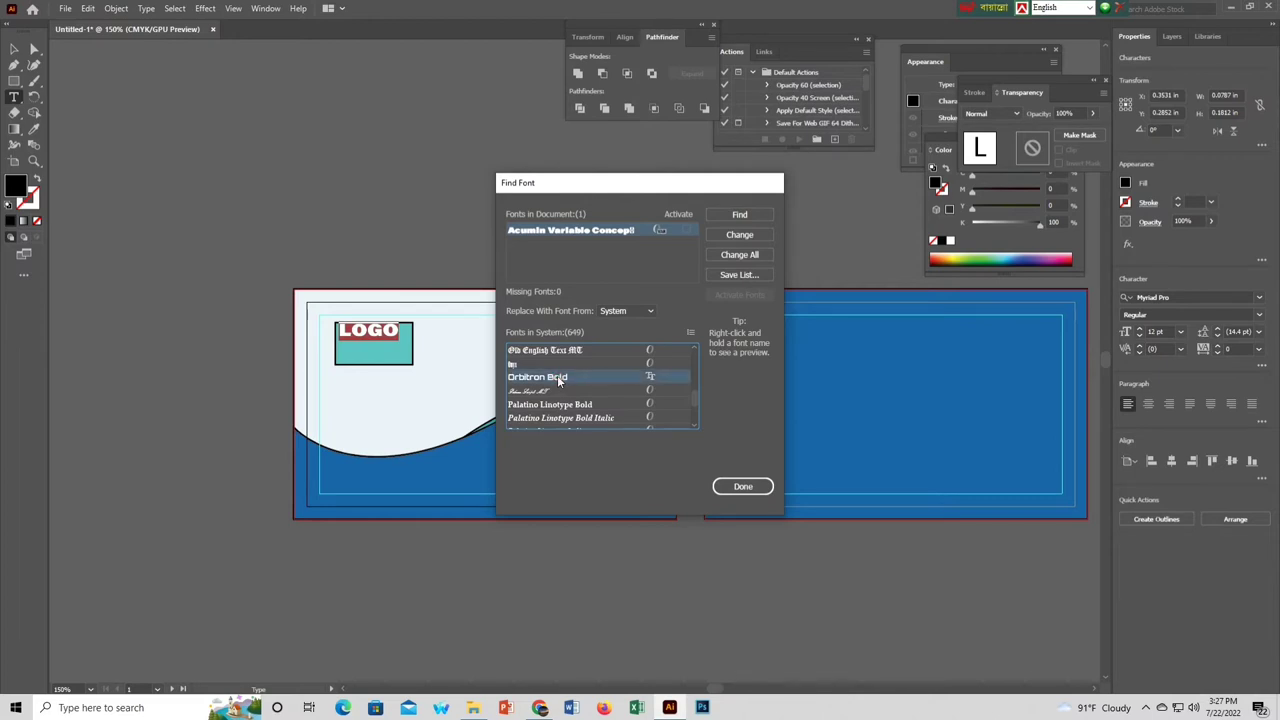
scroll(559, 380, "up", 3)
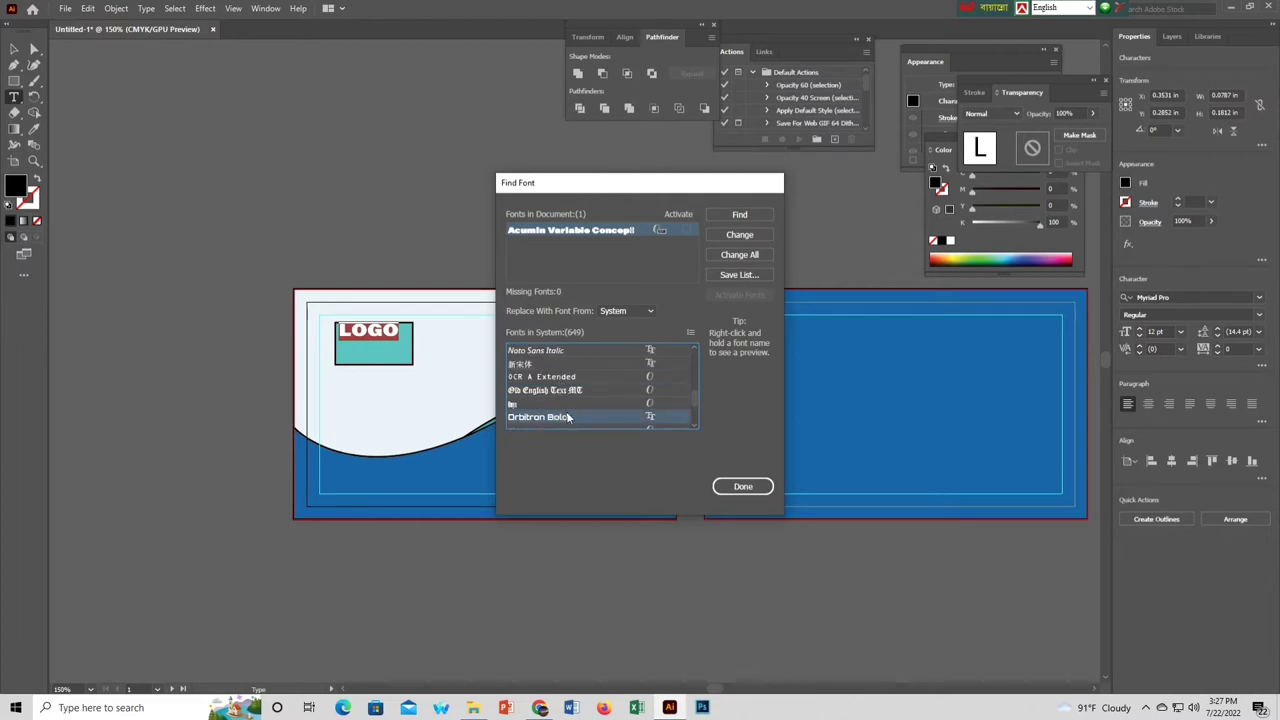
scroll(568, 418, "up", 5)
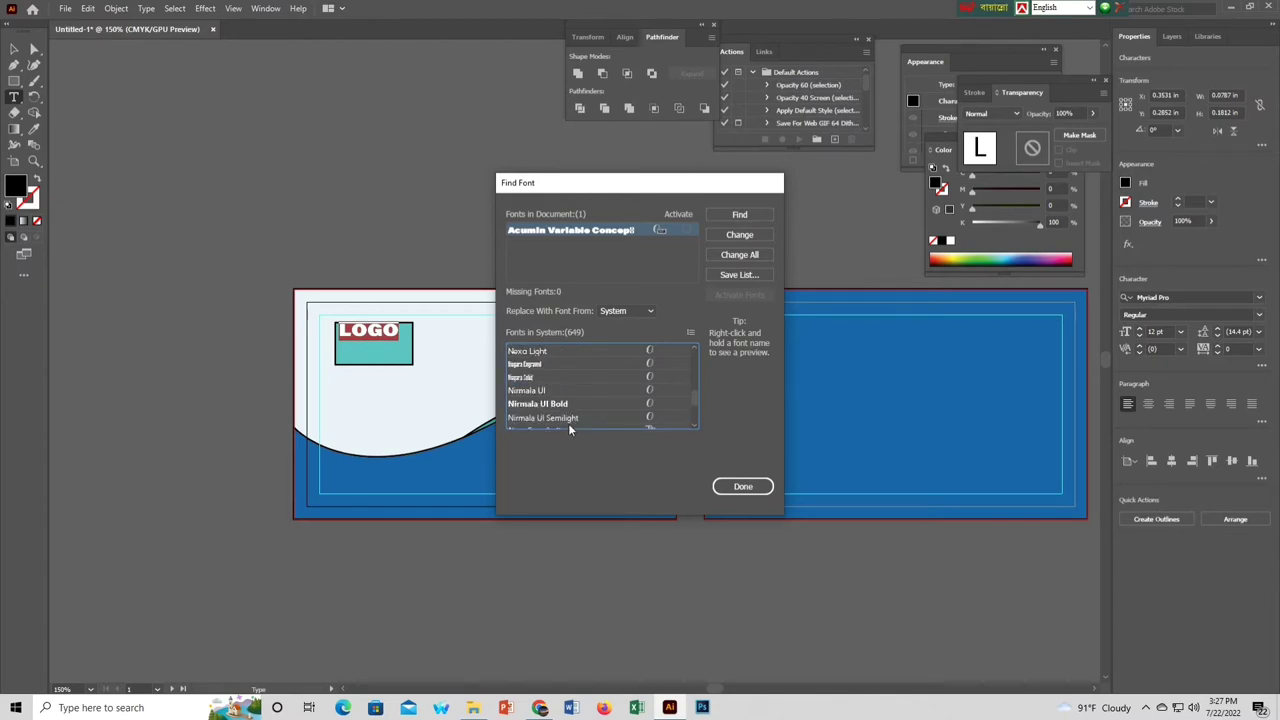
double_click(574, 349)
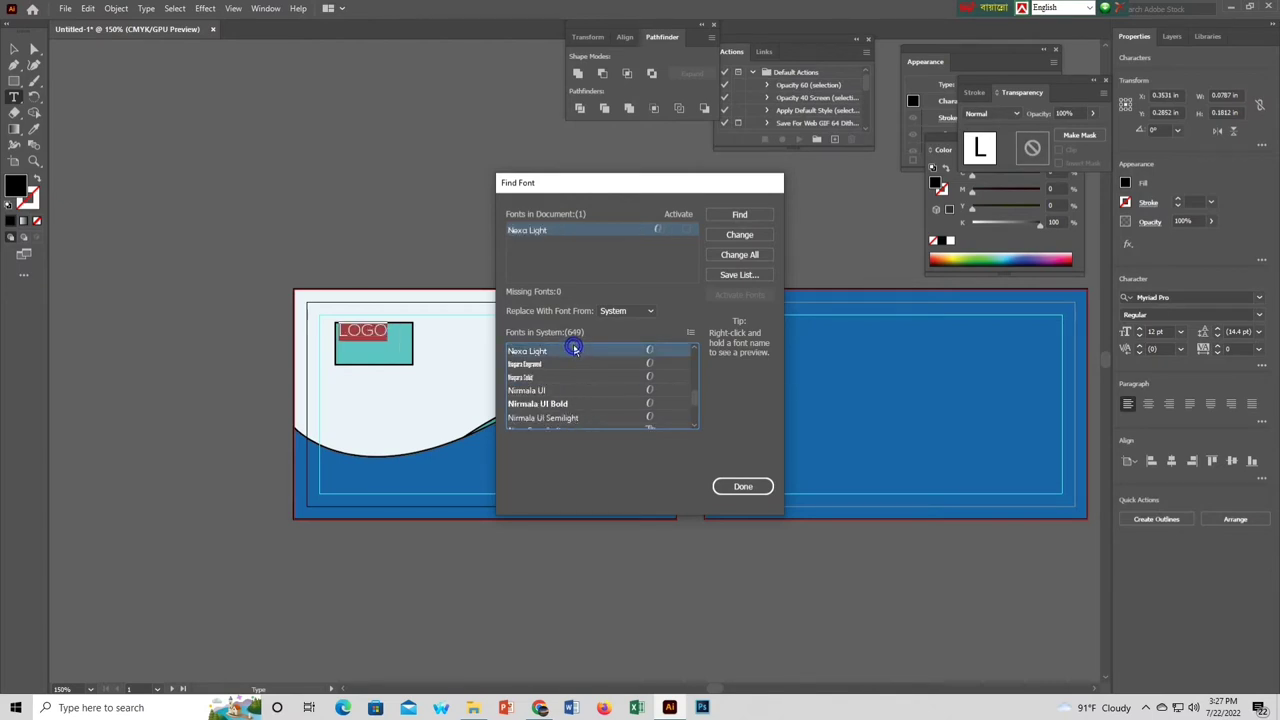
scroll(574, 355, "up", 1)
double_click(570, 378)
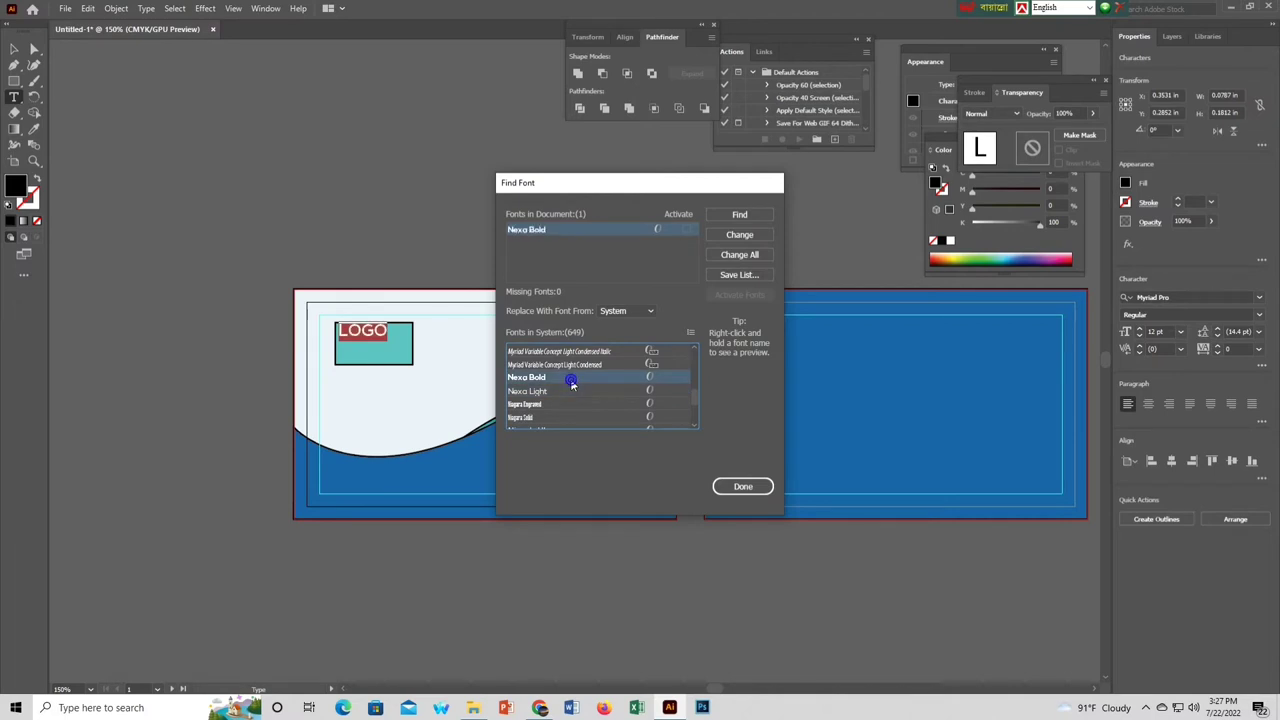
scroll(572, 384, "up", 1)
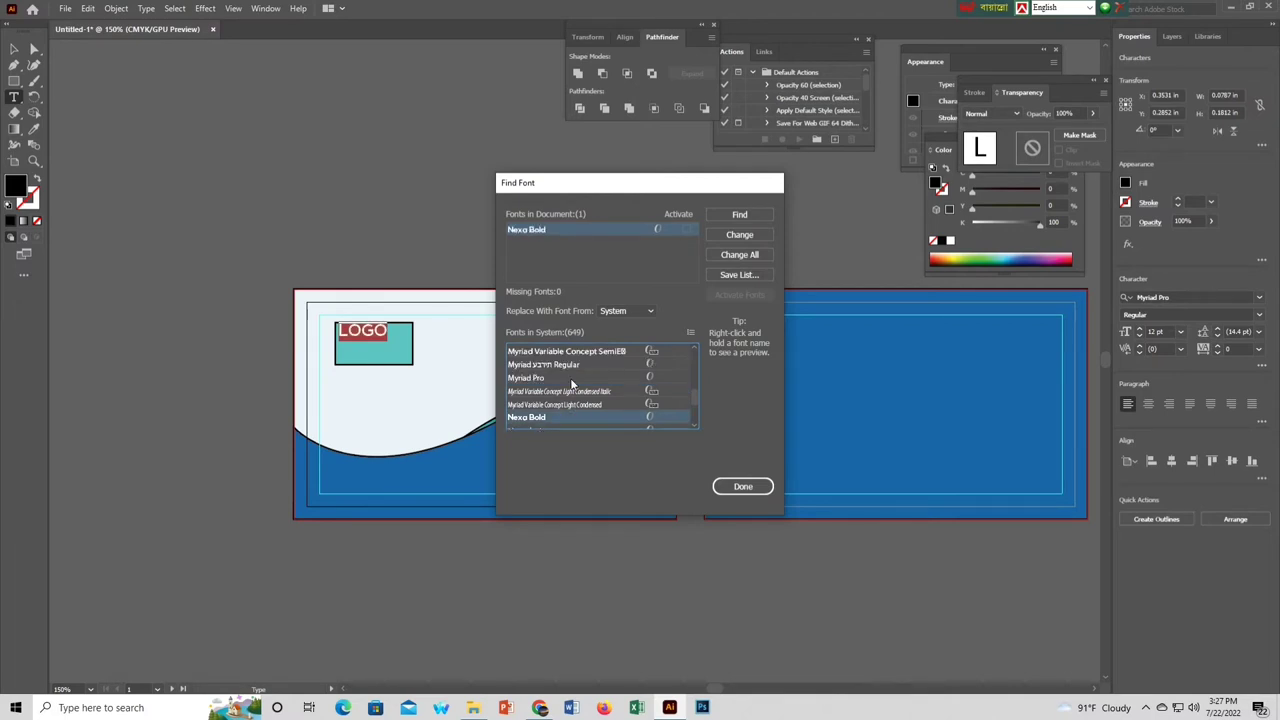
left_click(743, 487)
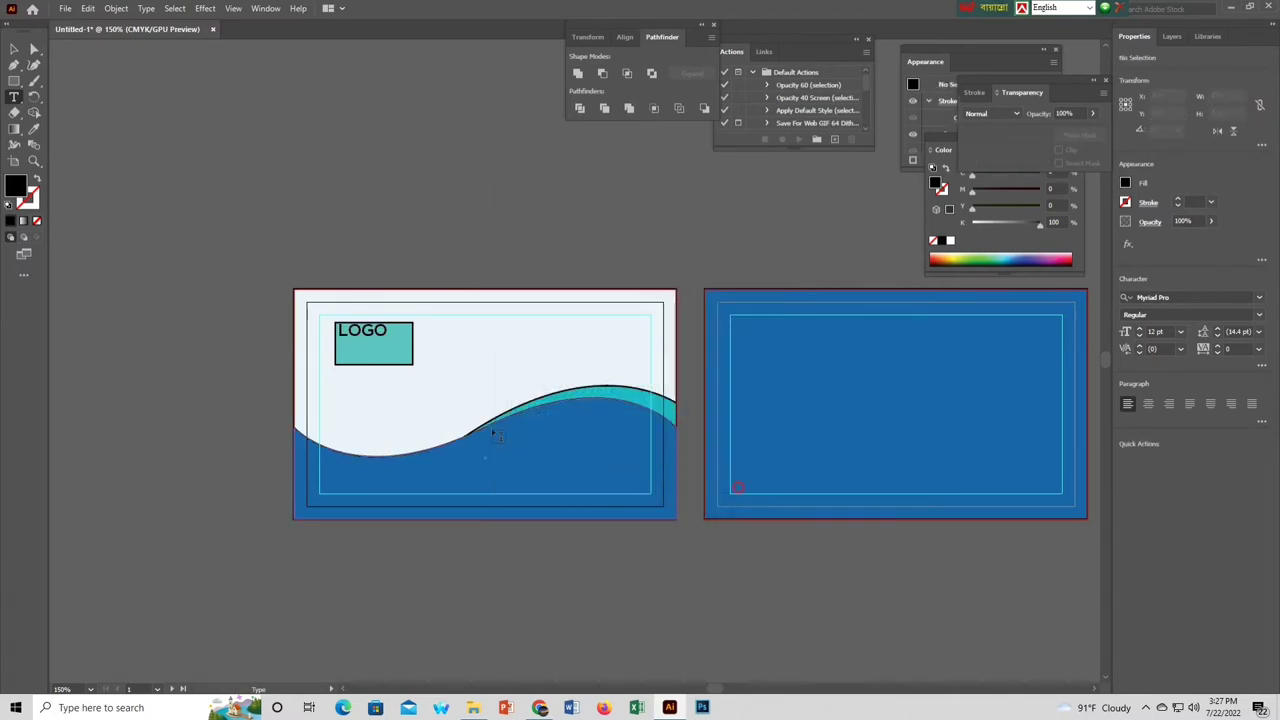
Step: Try Pathfinder trim and outline on the LOGO text and box, then undo both
left_click(14, 49)
left_click(388, 350)
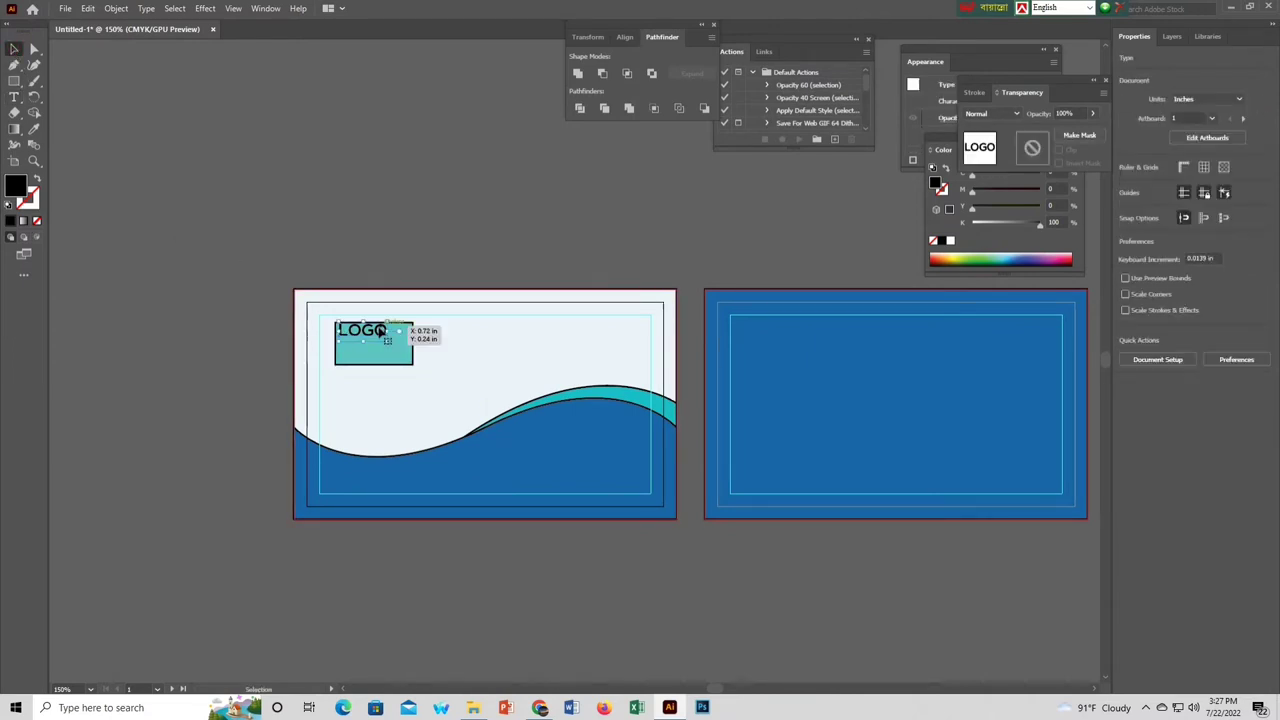
left_click(408, 344, "shift")
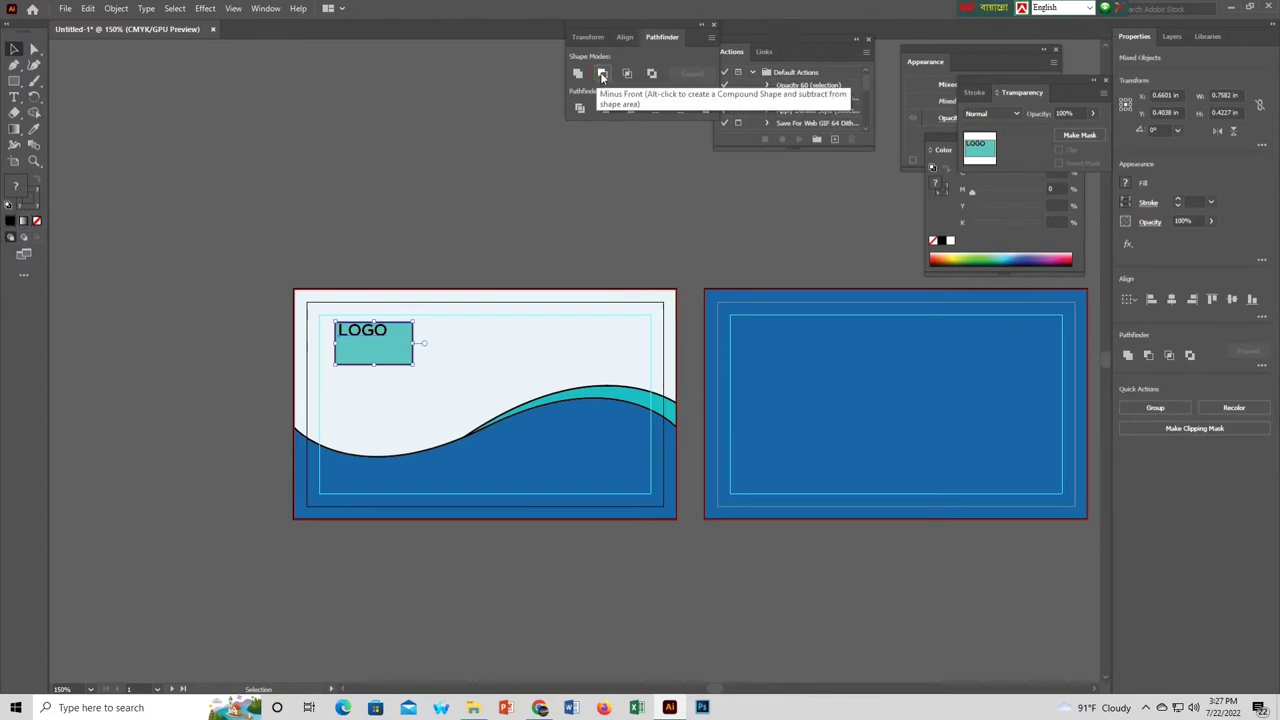
left_click(605, 109)
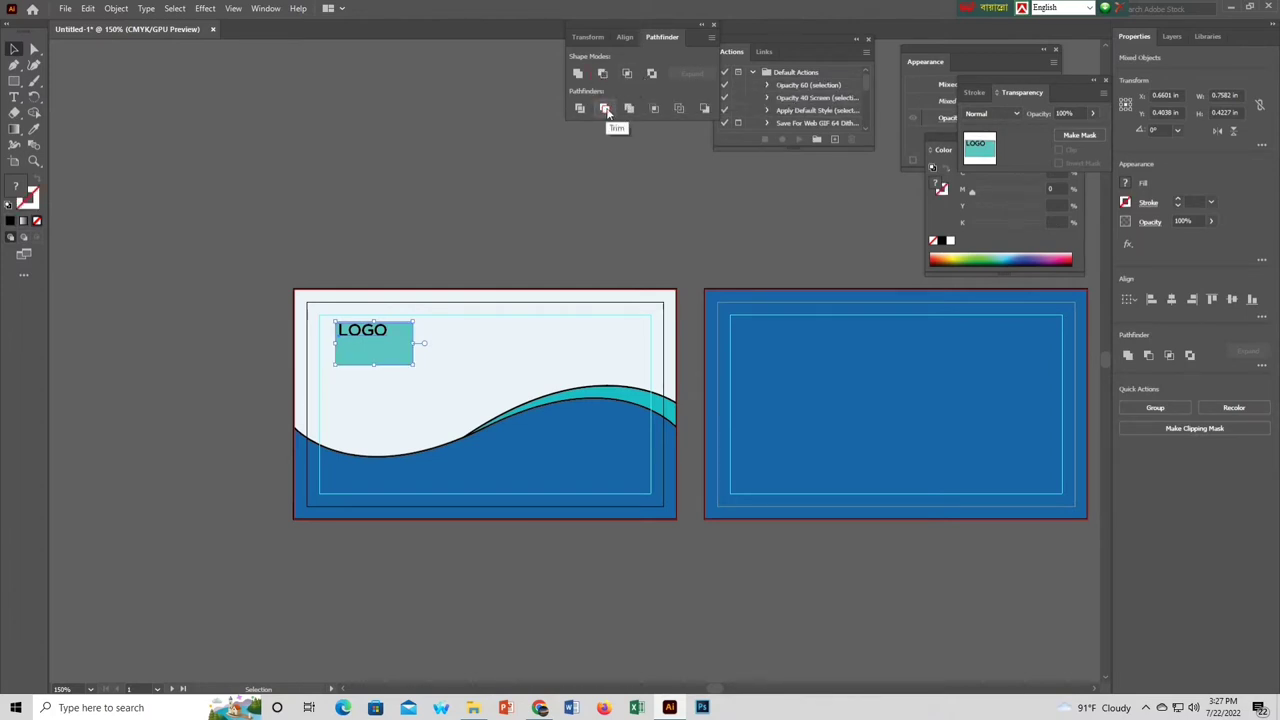
left_click(677, 109)
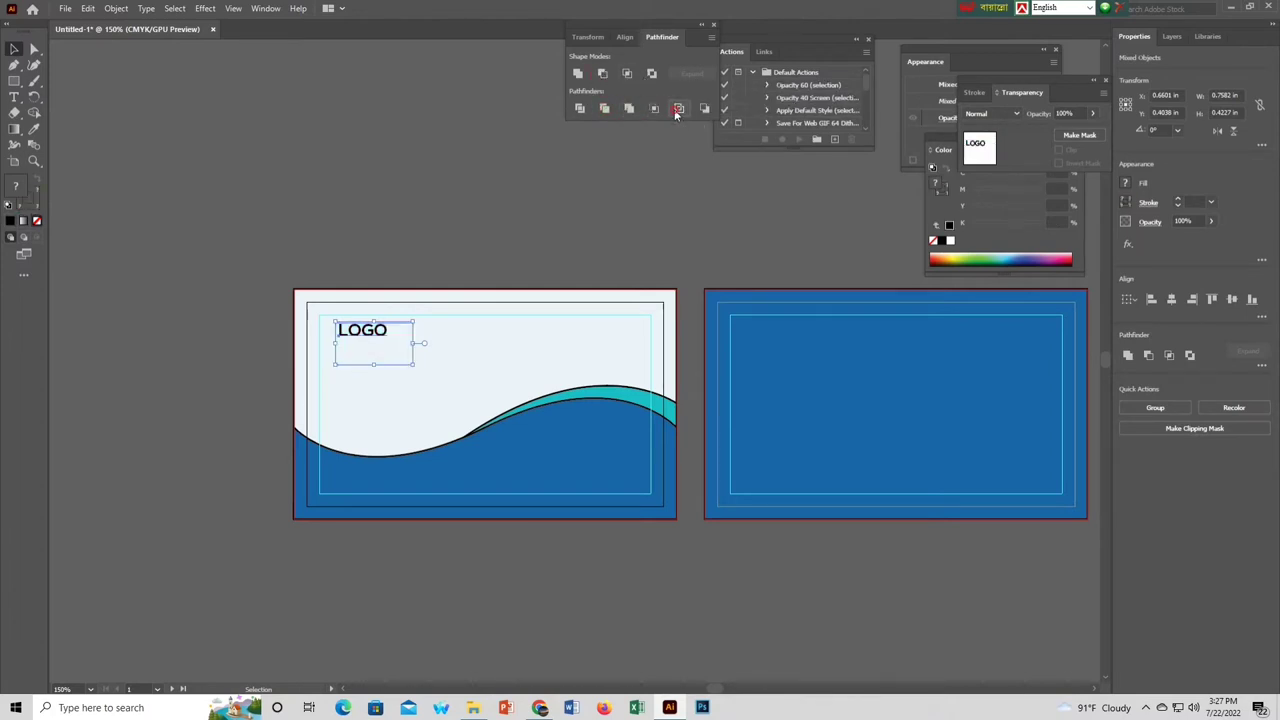
left_click(625, 37)
key("ctrl+z")
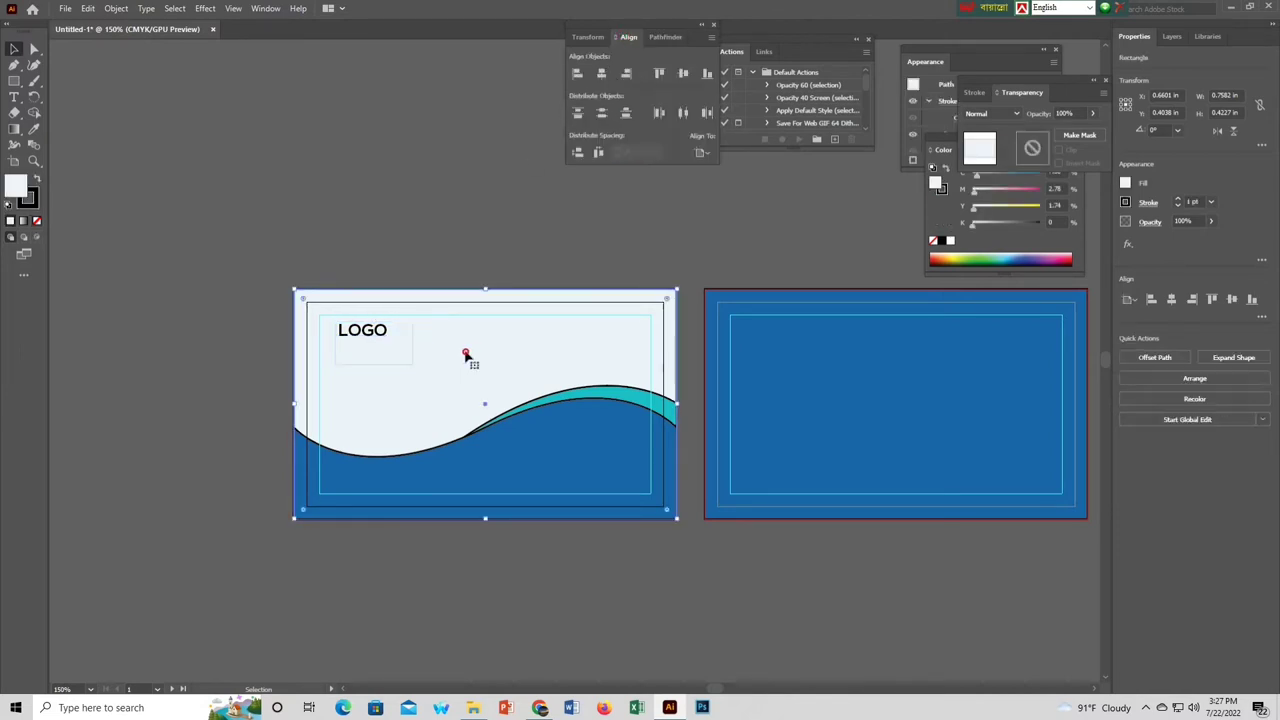
key("ctrl+z")
key("ctrl+z")
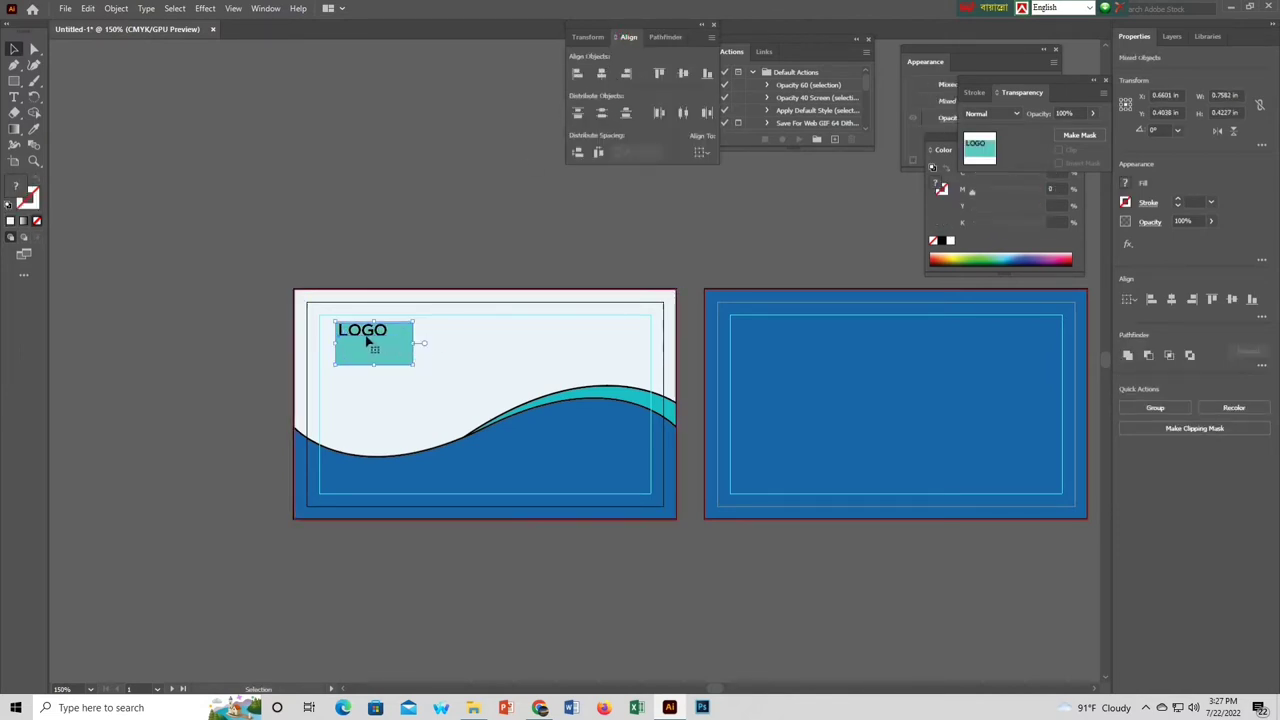
Step: Centre LOGO horizontally and vertically on the cyan box and group them
left_click(408, 349)
left_click(376, 337)
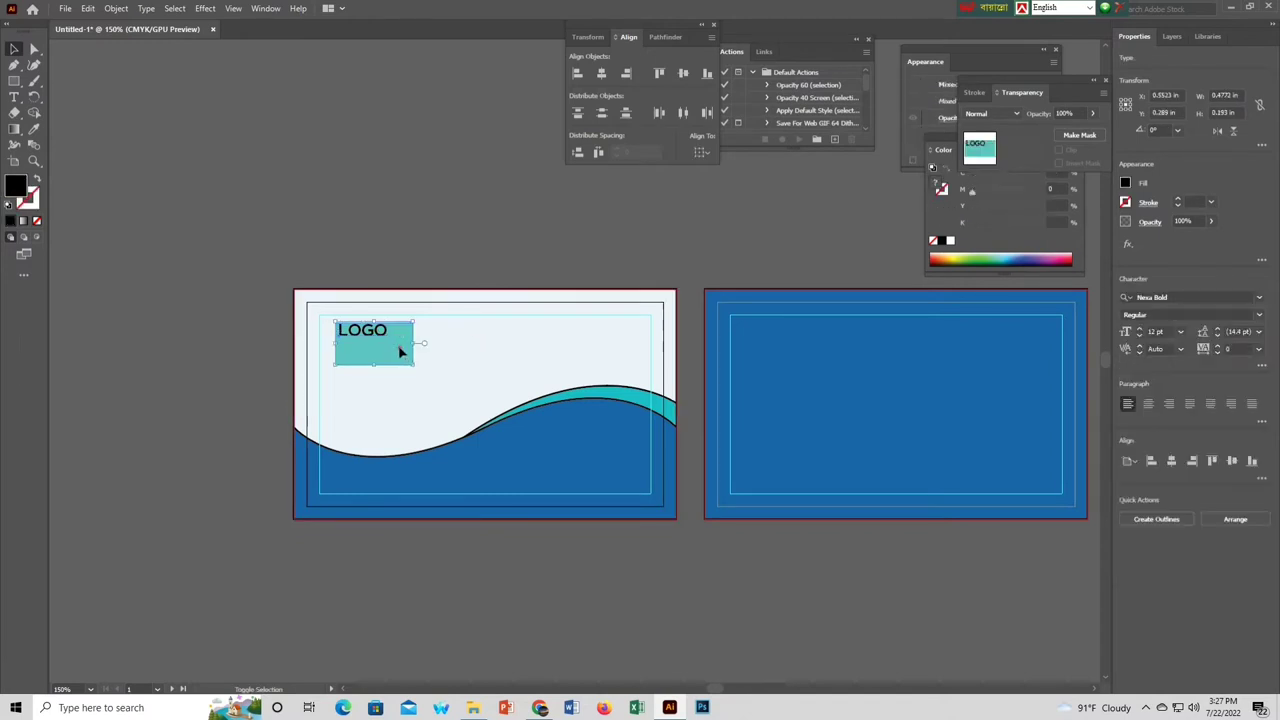
left_click(603, 73)
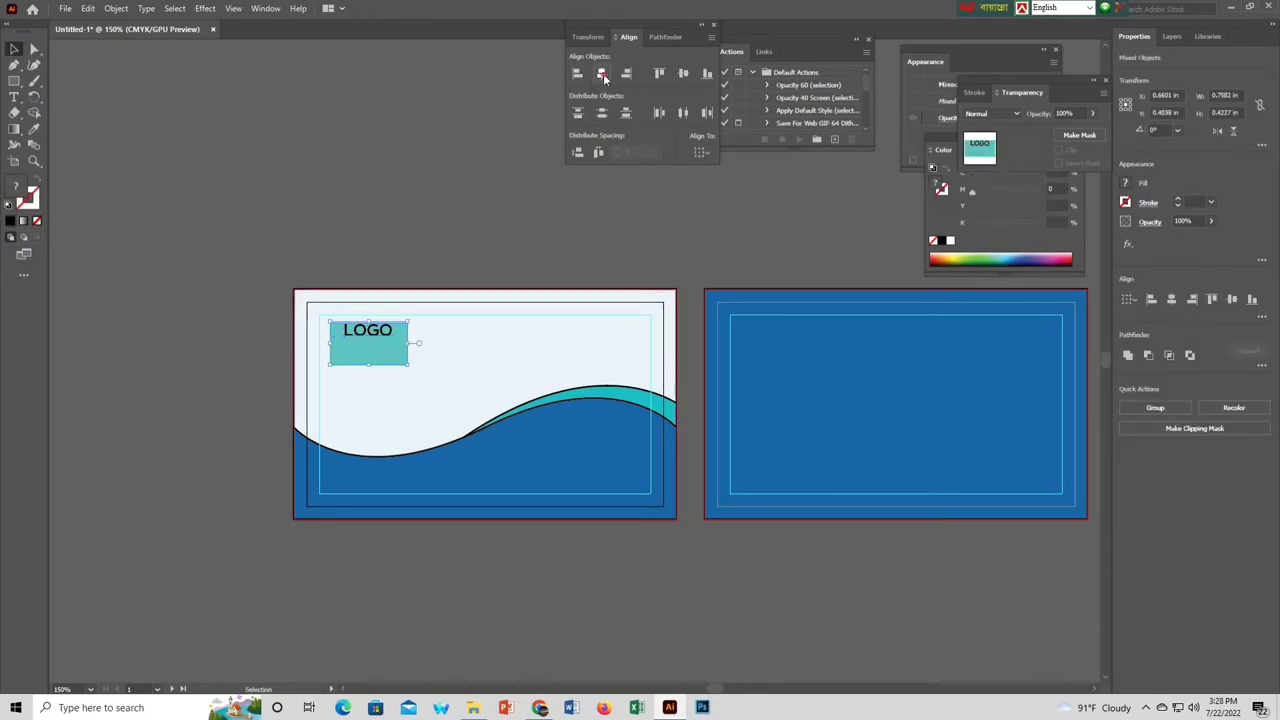
left_click(683, 73)
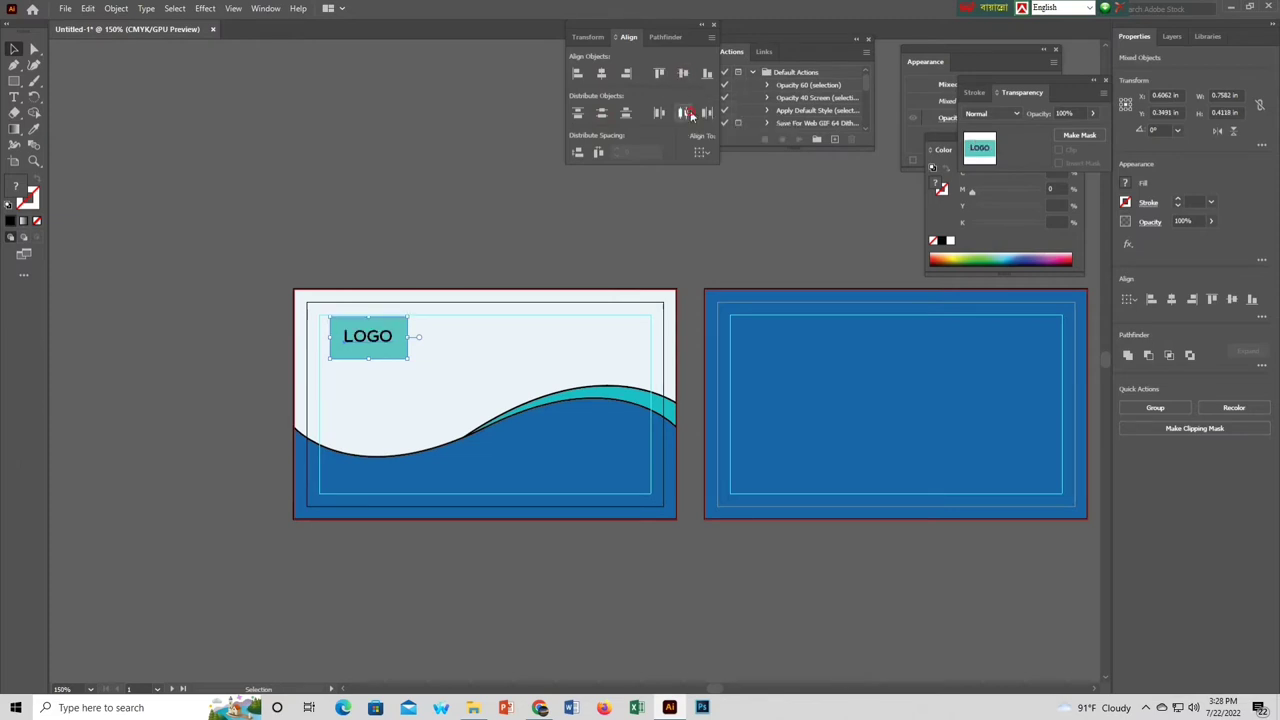
right_click(378, 337)
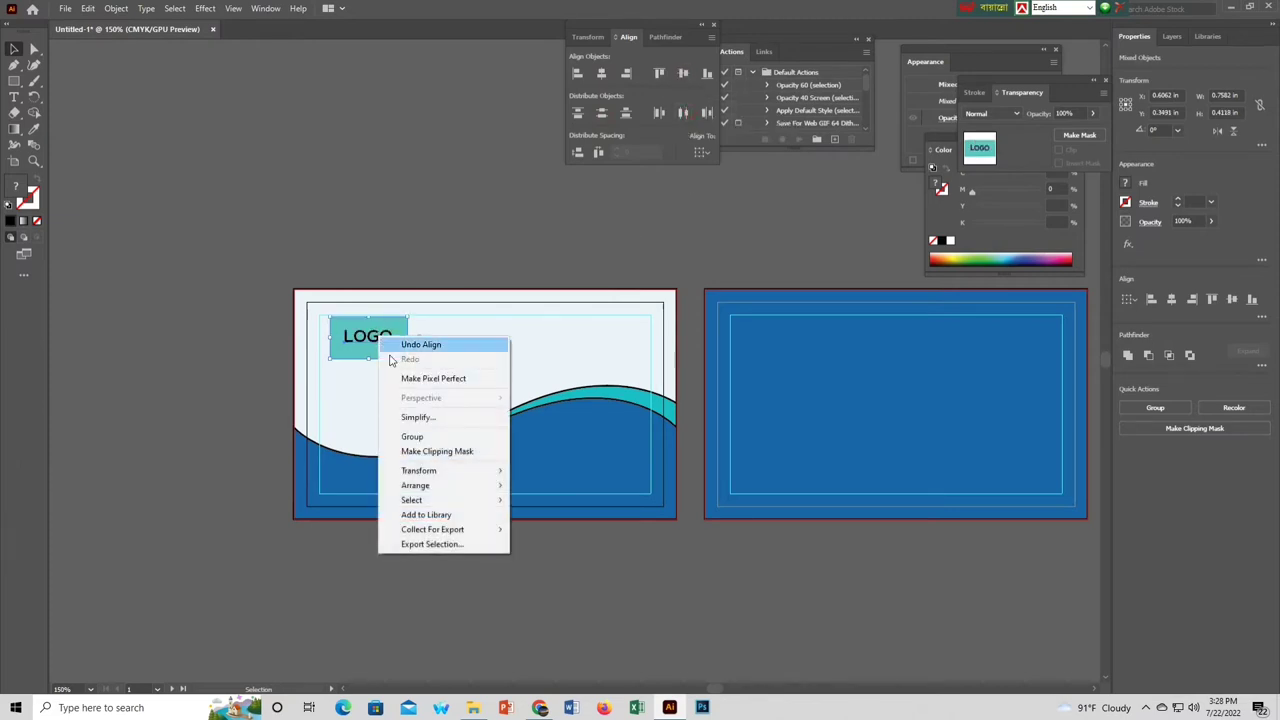
left_click(449, 436)
Step: Ungroup the LOGO text and cyan box again
left_click(426, 214)
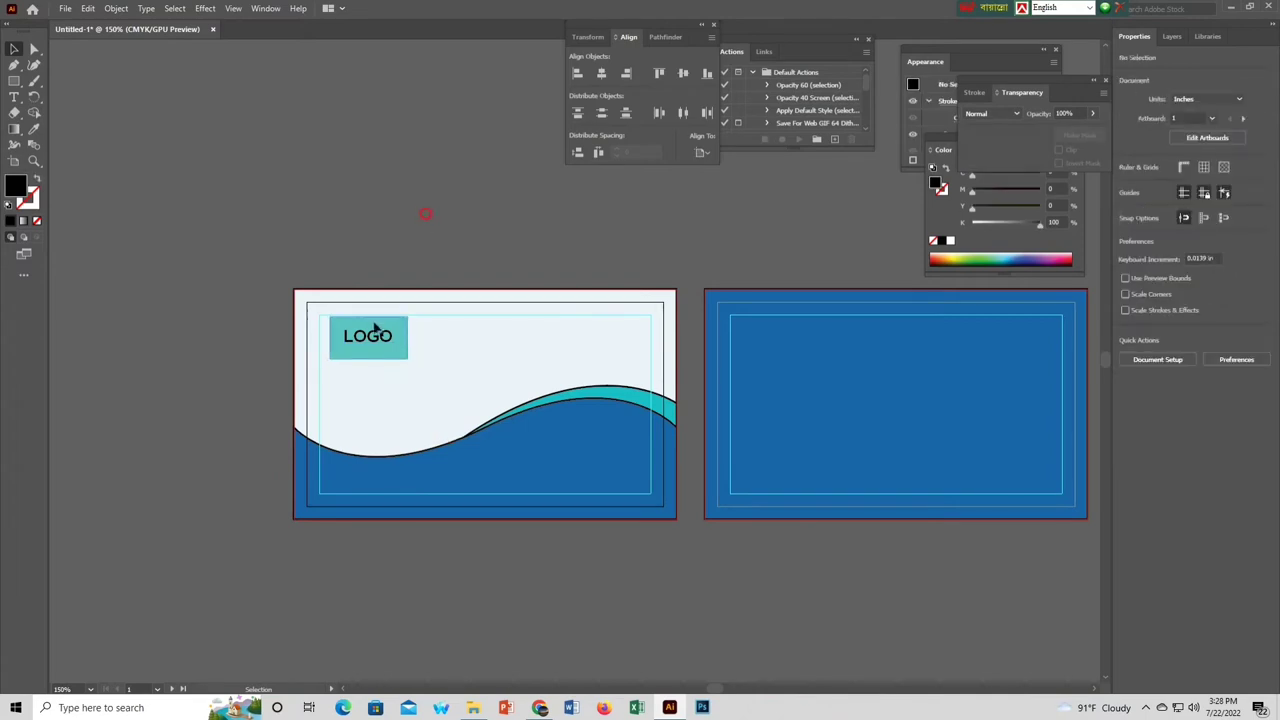
left_click(376, 334)
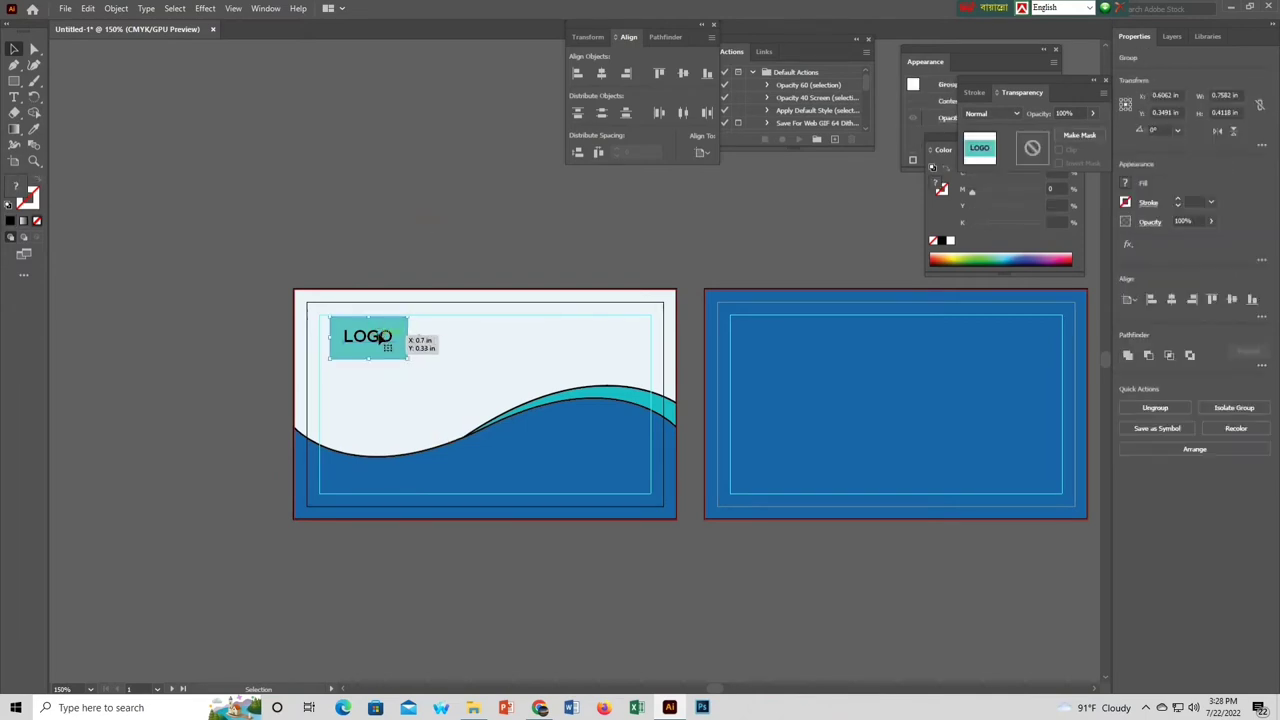
right_click(380, 333)
left_click(380, 211)
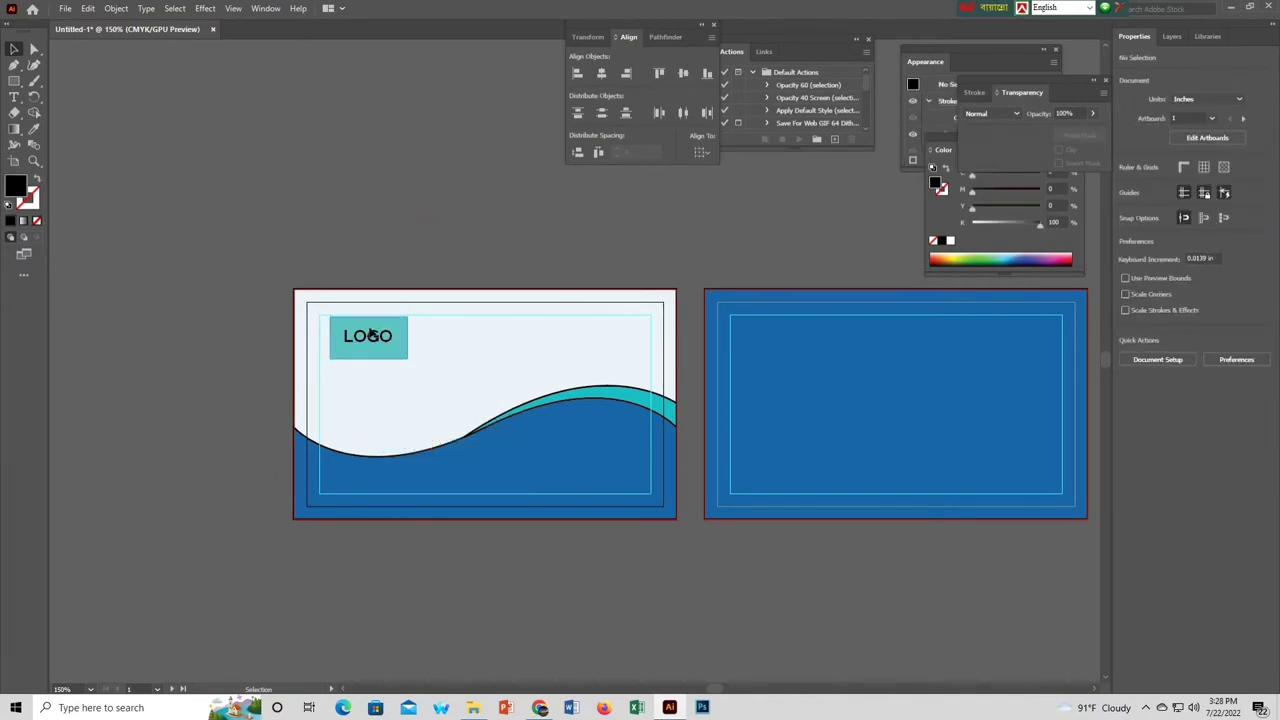
Step: Shrink the cyan box to hug the LOGO text
left_click(368, 334)
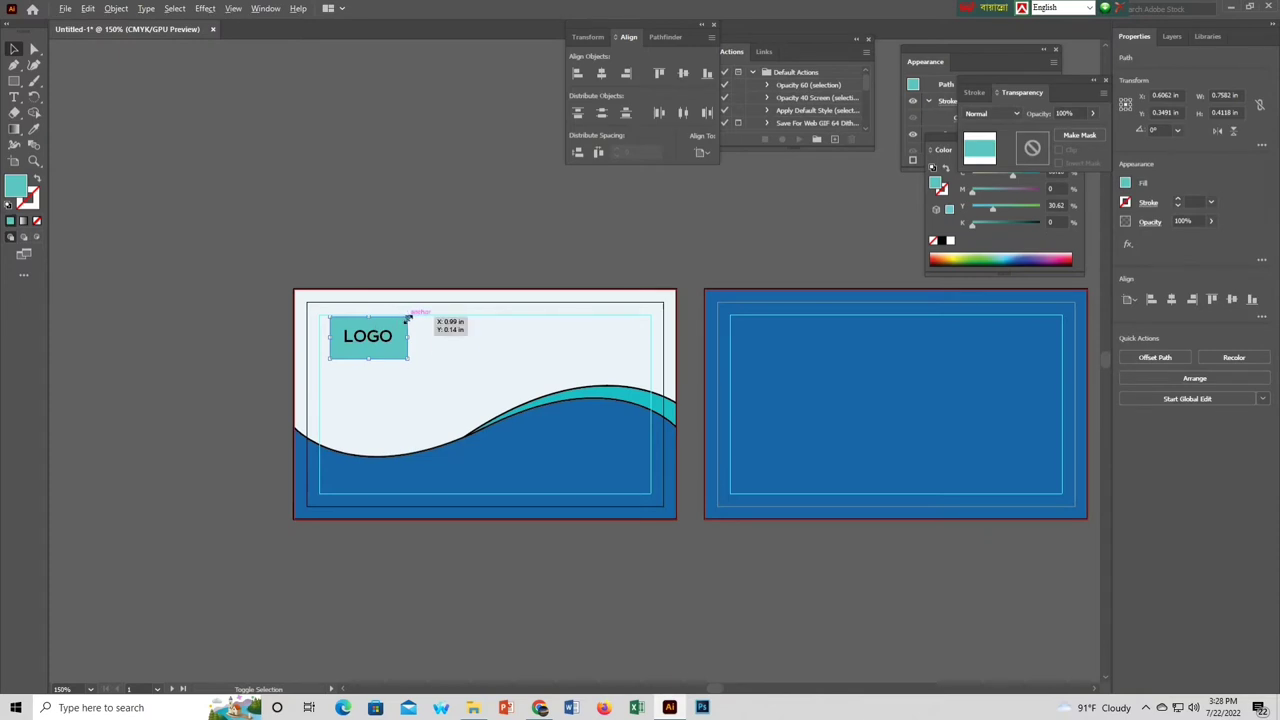
left_click_drag(408, 318, 406, 325)
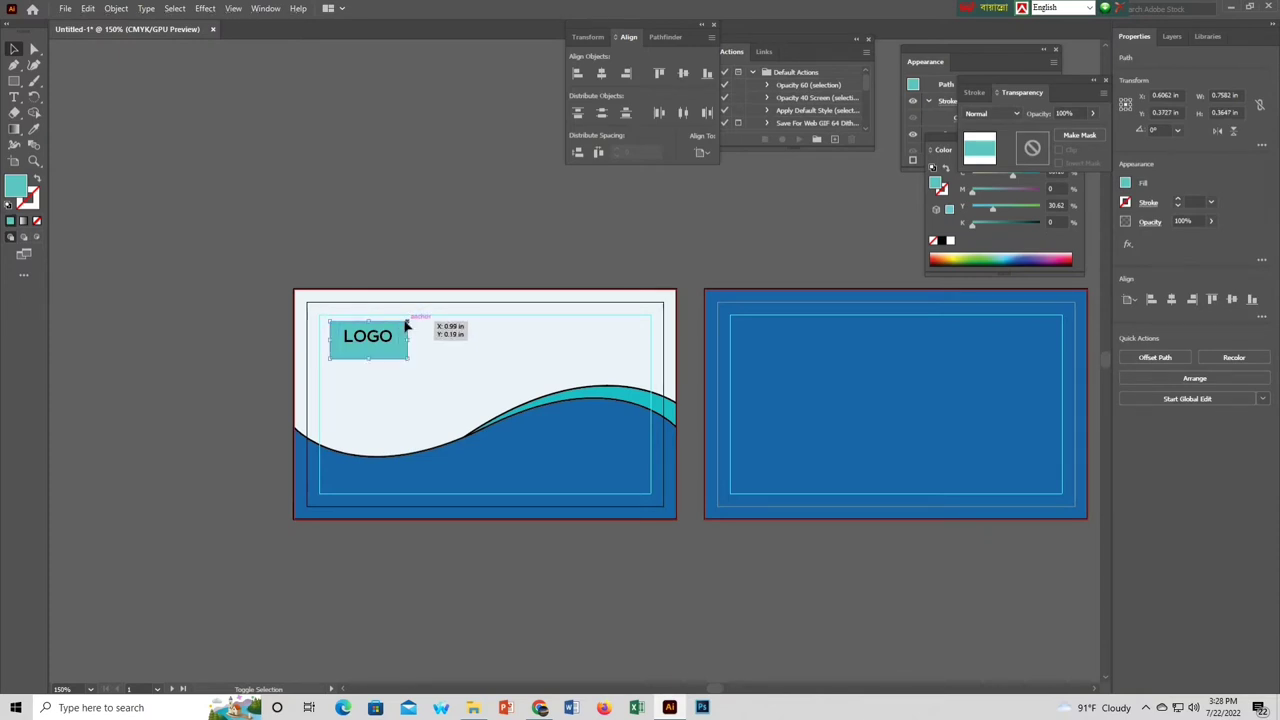
left_click_drag(406, 322, 402, 326)
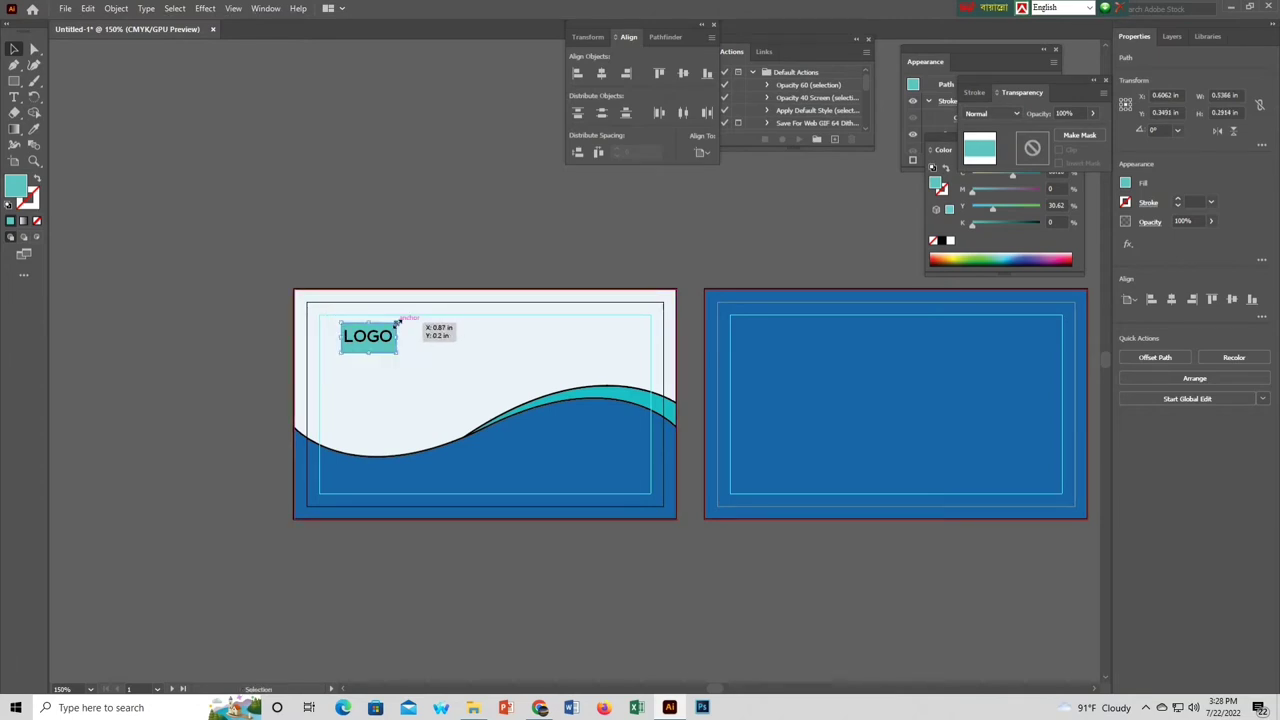
left_click(402, 326)
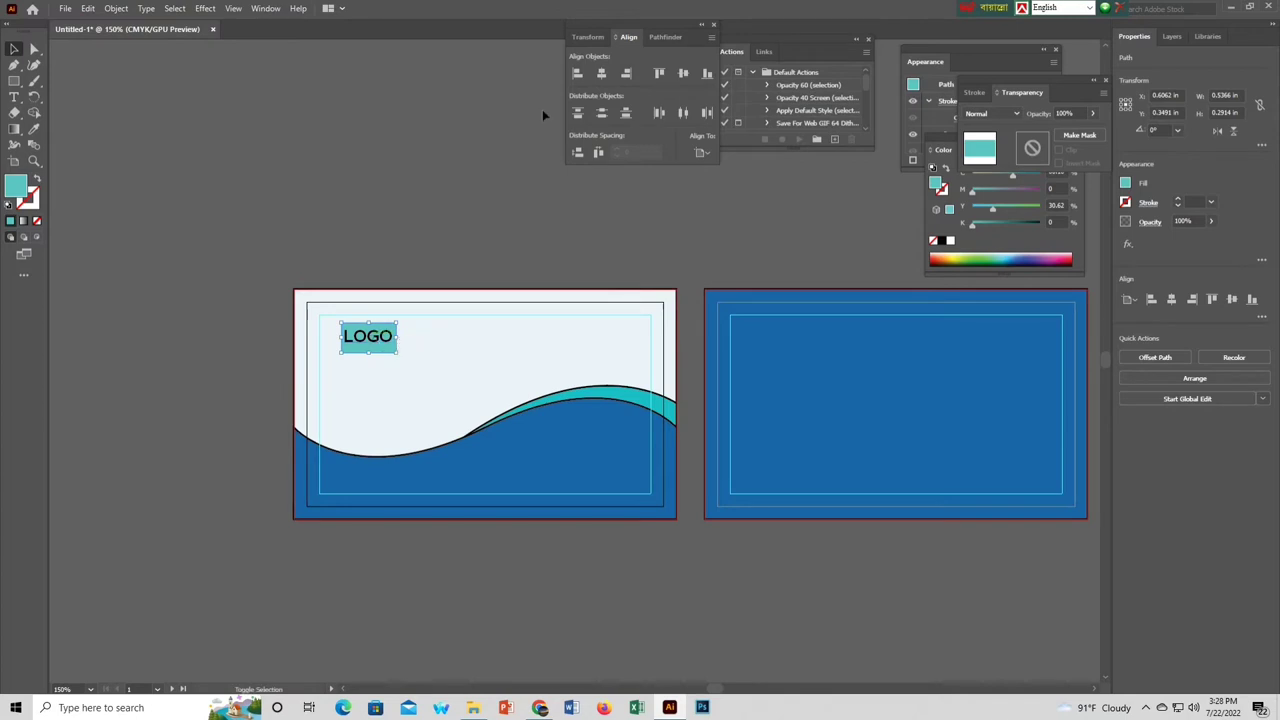
Step: Group the LOGO text with the resized cyan box
left_click(390, 340, "shift")
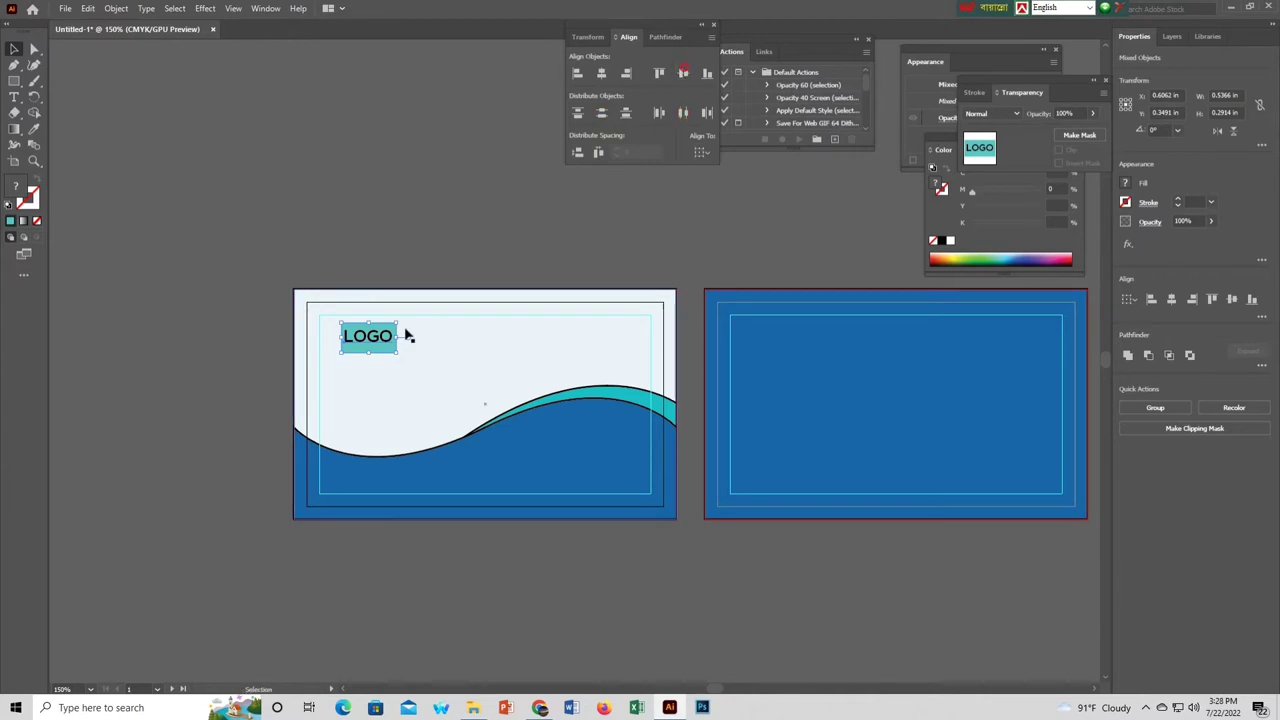
right_click(383, 337)
left_click(416, 428)
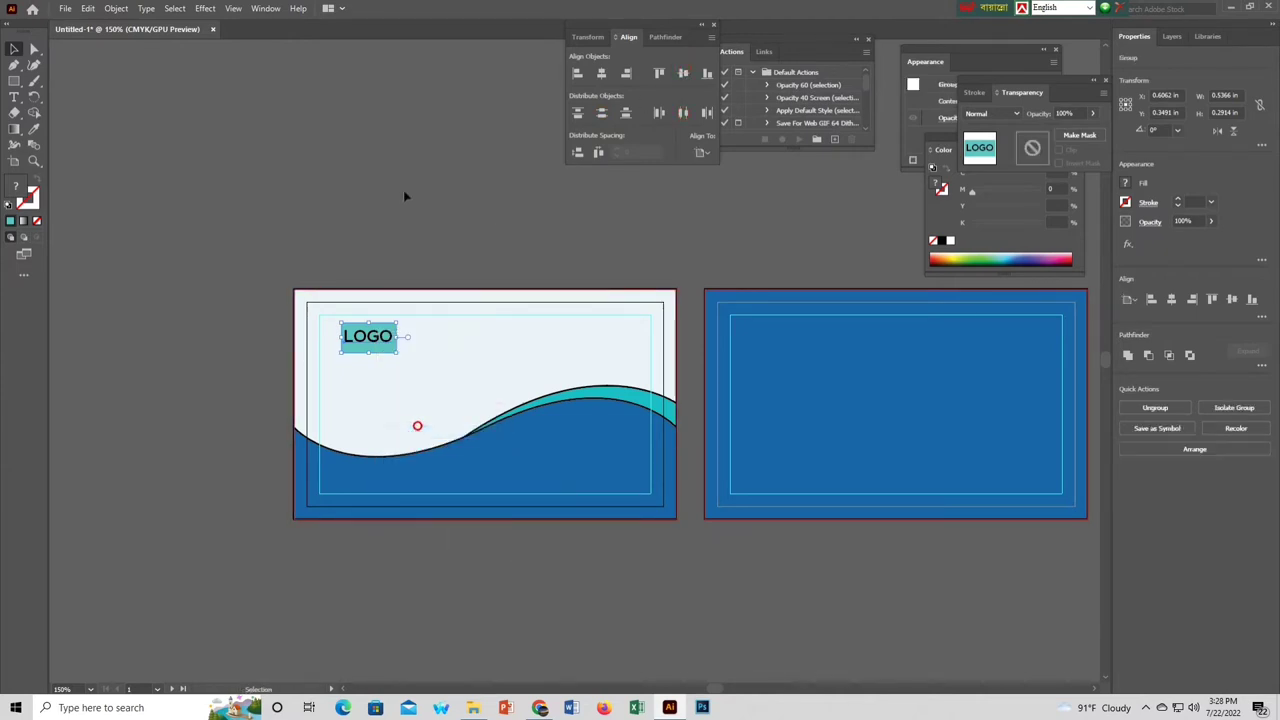
left_click(404, 191)
left_click(397, 377)
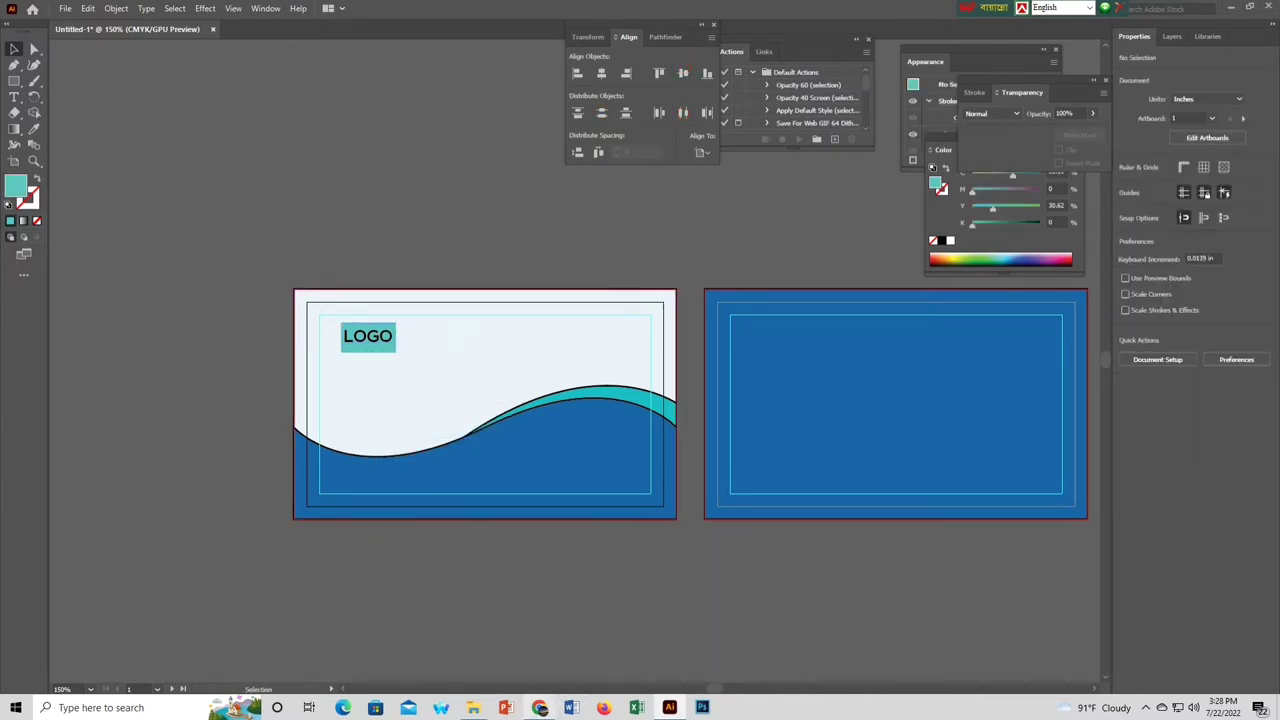
Step: Check the tutorial video in the browser, then reselect the LOGO group
left_click(540, 707)
key("alt+Tab")
left_click(540, 707)
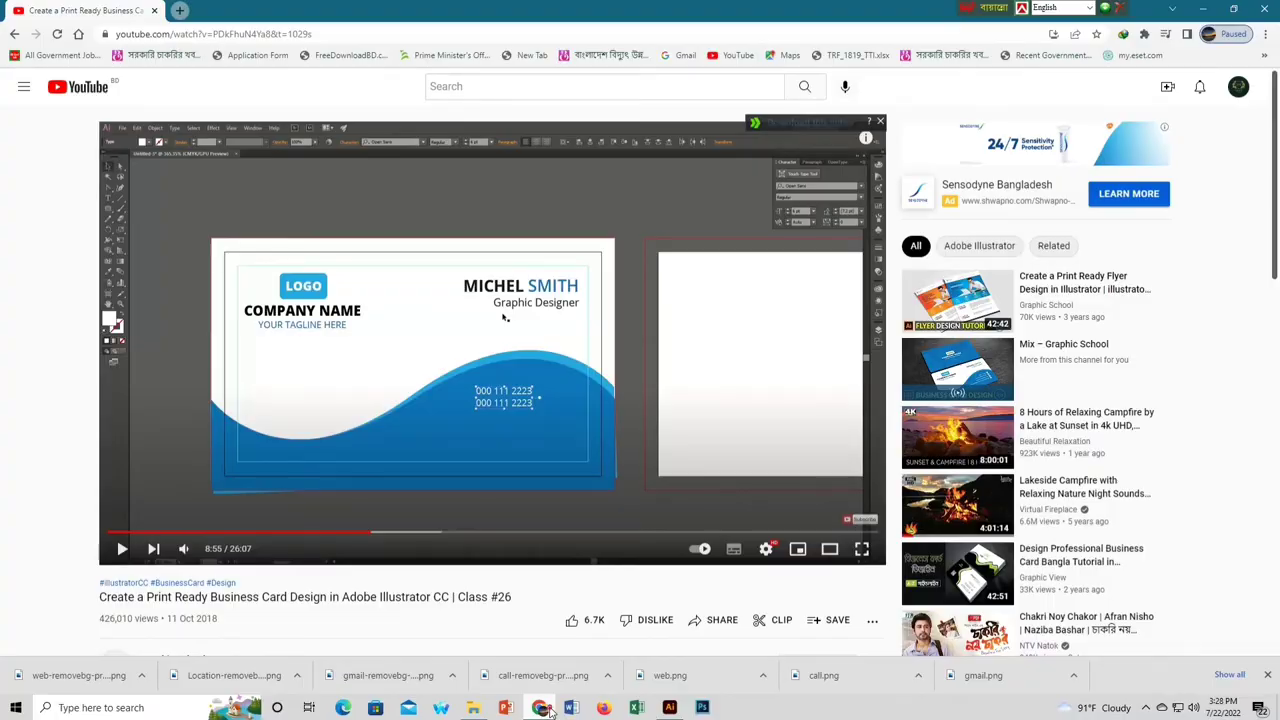
left_click(540, 707)
left_click(388, 350)
Step: Ungroup LOGO and enlarge the cyan box around the word
right_click(393, 354)
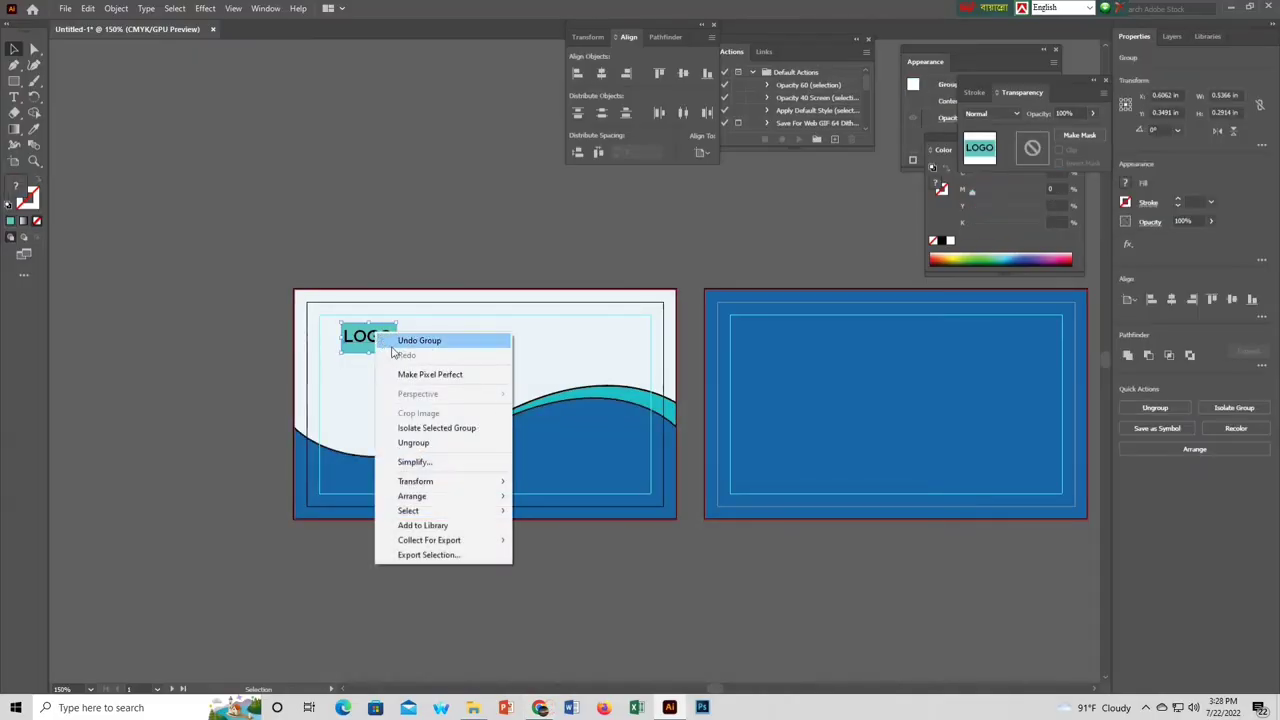
left_click(455, 442)
left_click(428, 259)
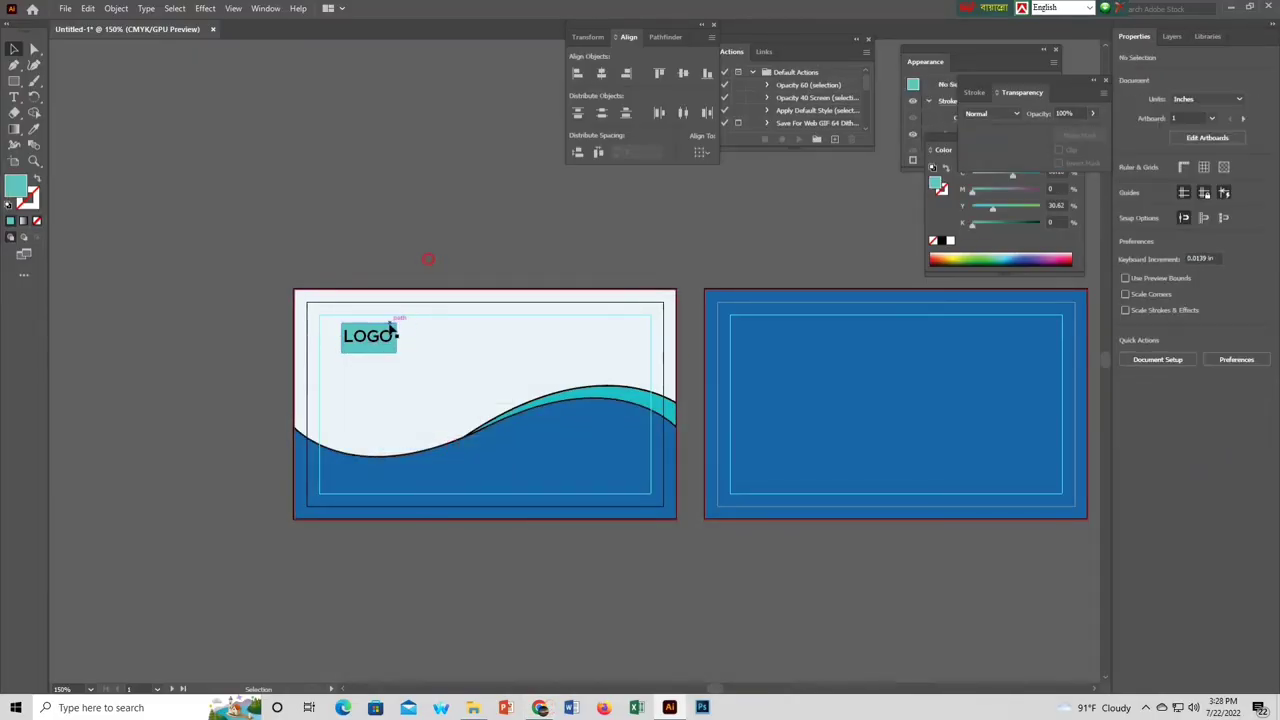
left_click(393, 328)
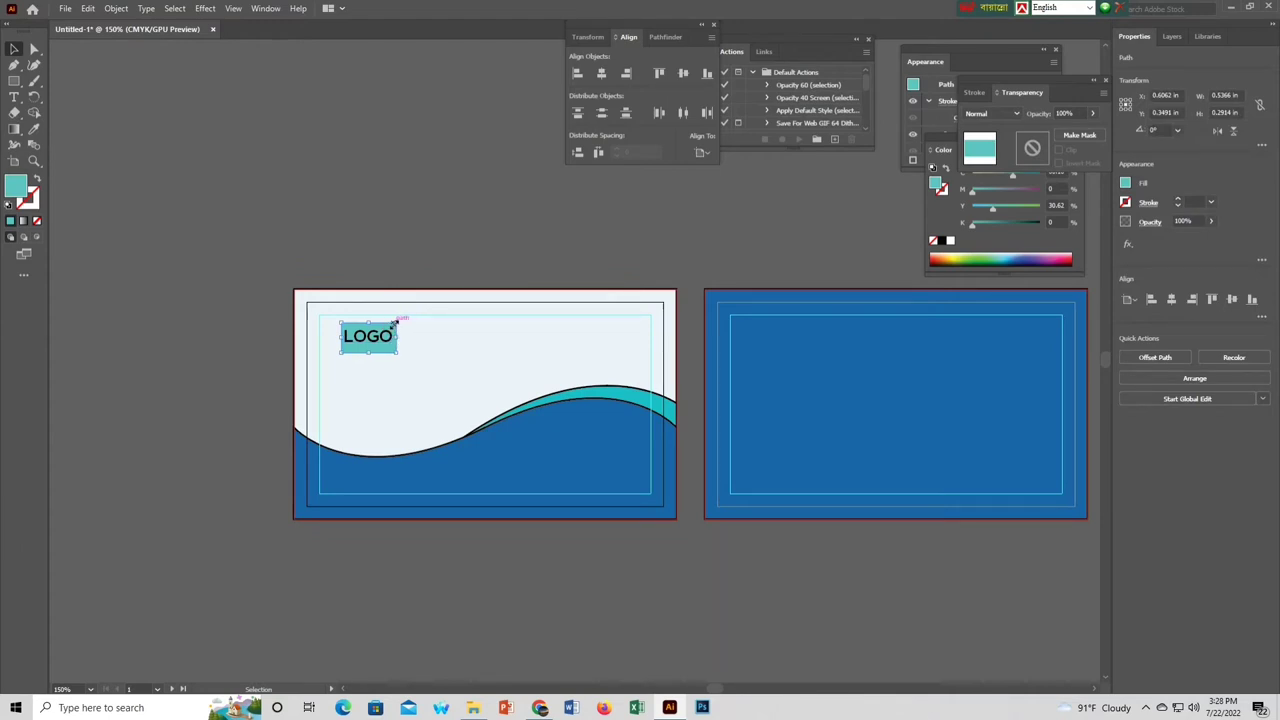
left_click_drag(395, 322, 412, 314)
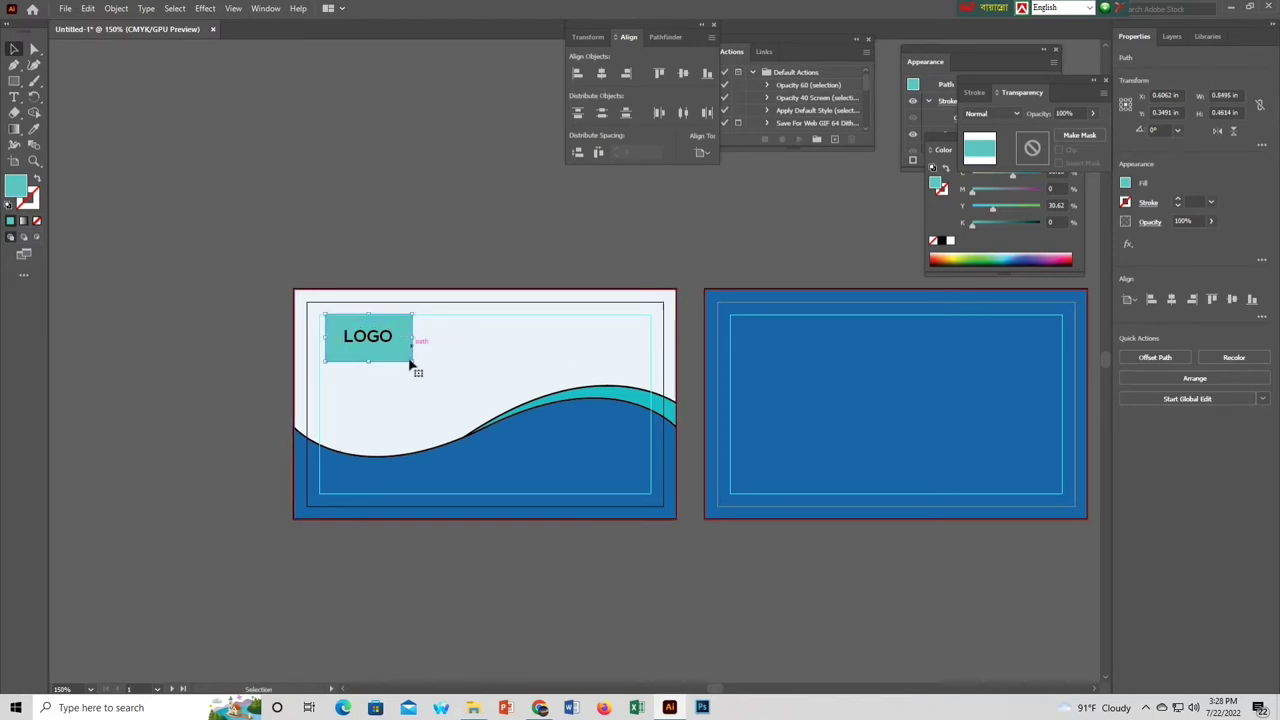
left_click(414, 366)
Step: Round the cyan box's corners fully into a pill shape
left_click(33, 48)
left_click(329, 338)
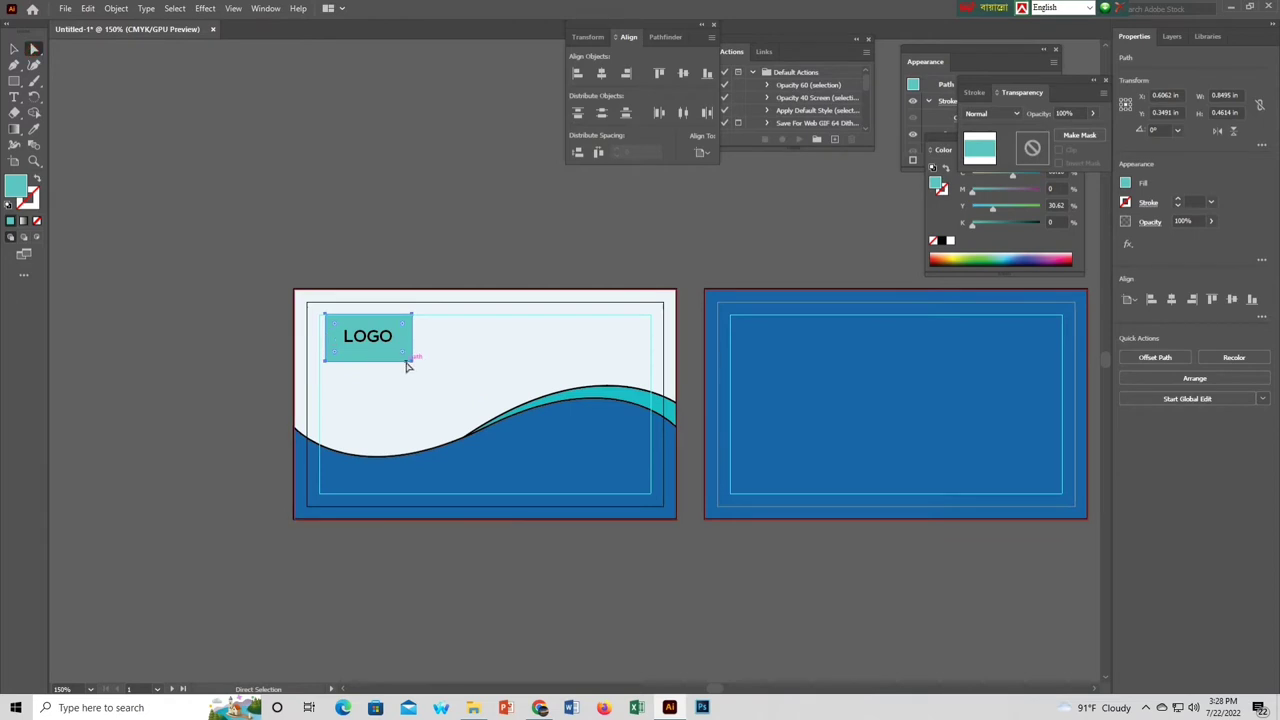
left_click_drag(405, 356, 385, 345)
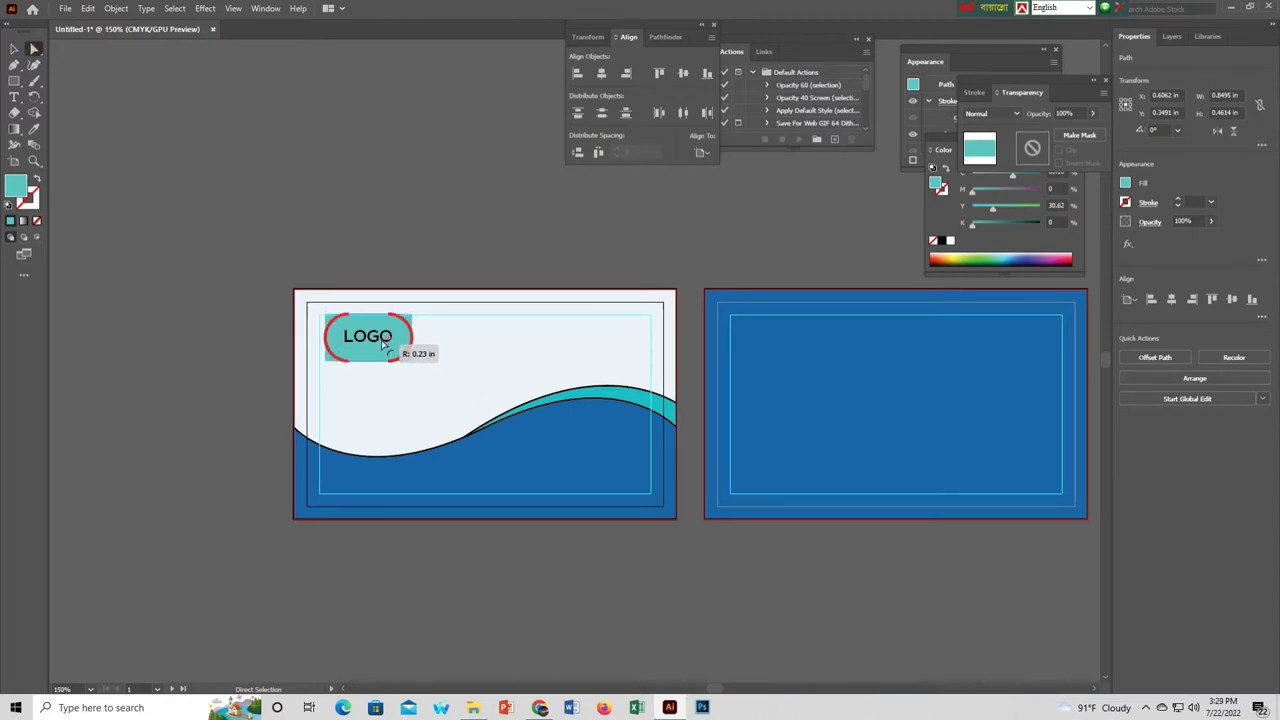
left_click_drag(383, 344, 381, 344)
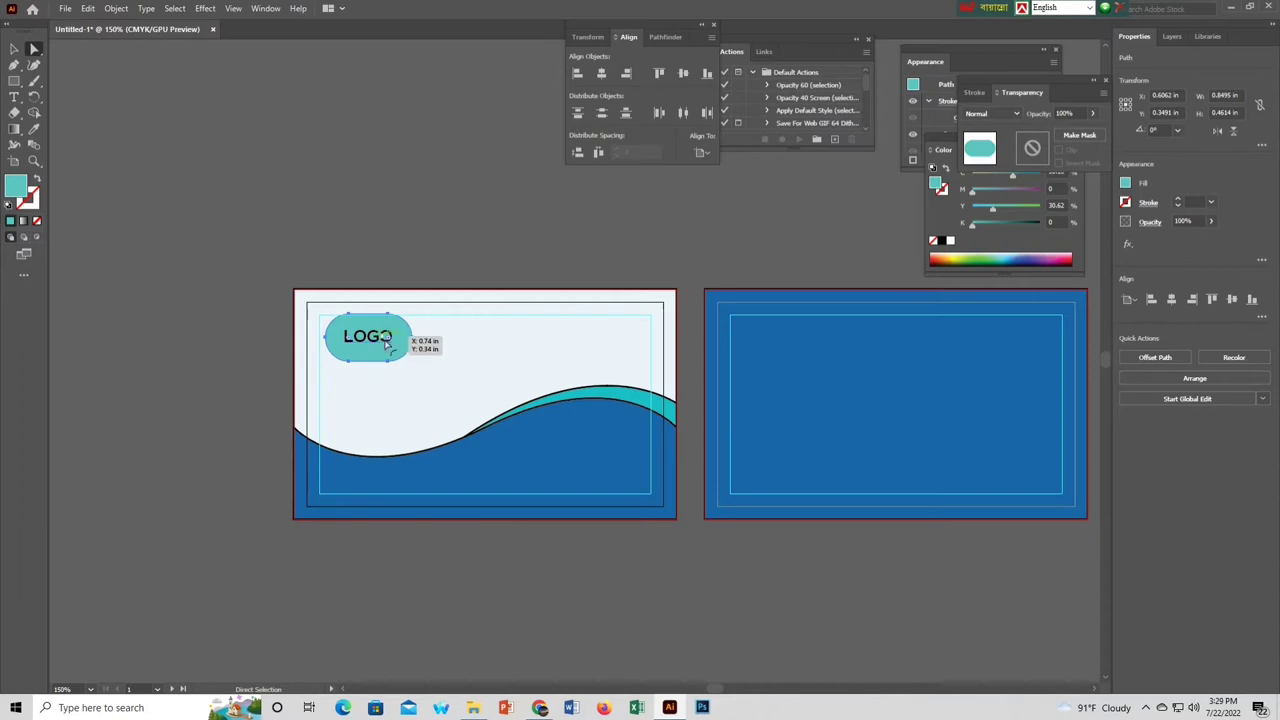
Step: Shrink the pill to about 0.62 × 0.28 in, centre LOGO on it, and regroup
left_click(14, 48)
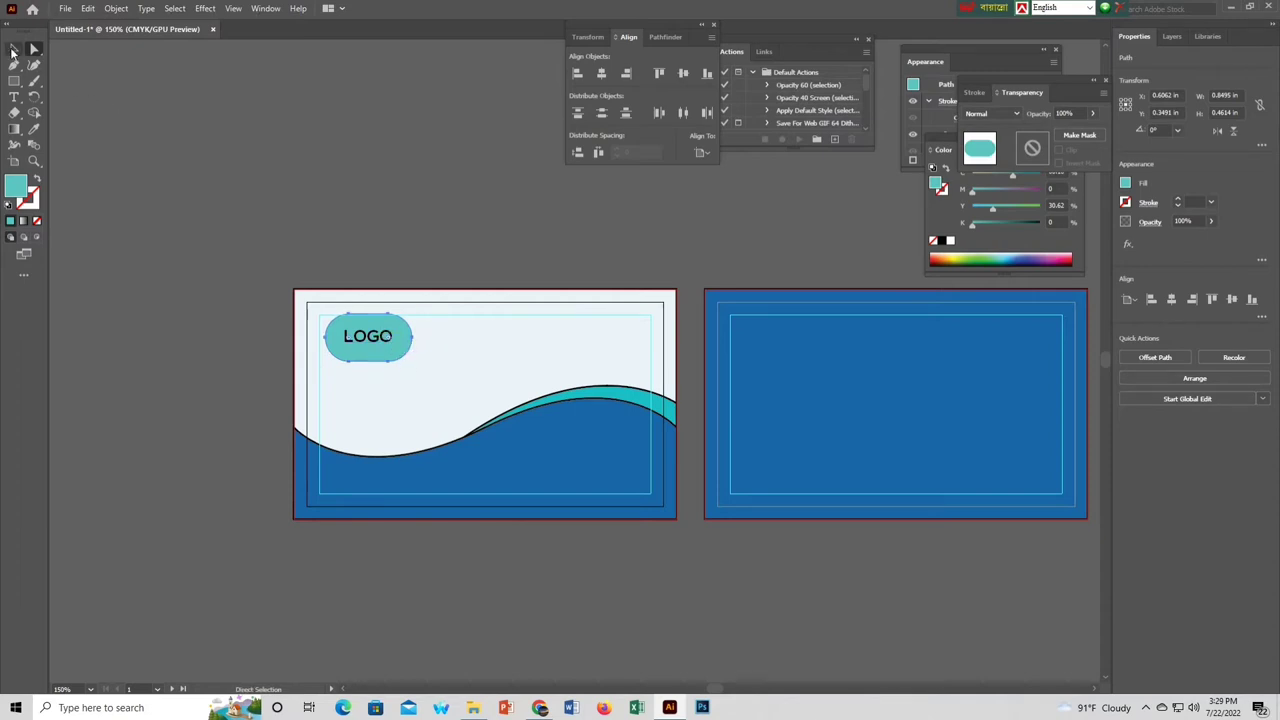
left_click(408, 340)
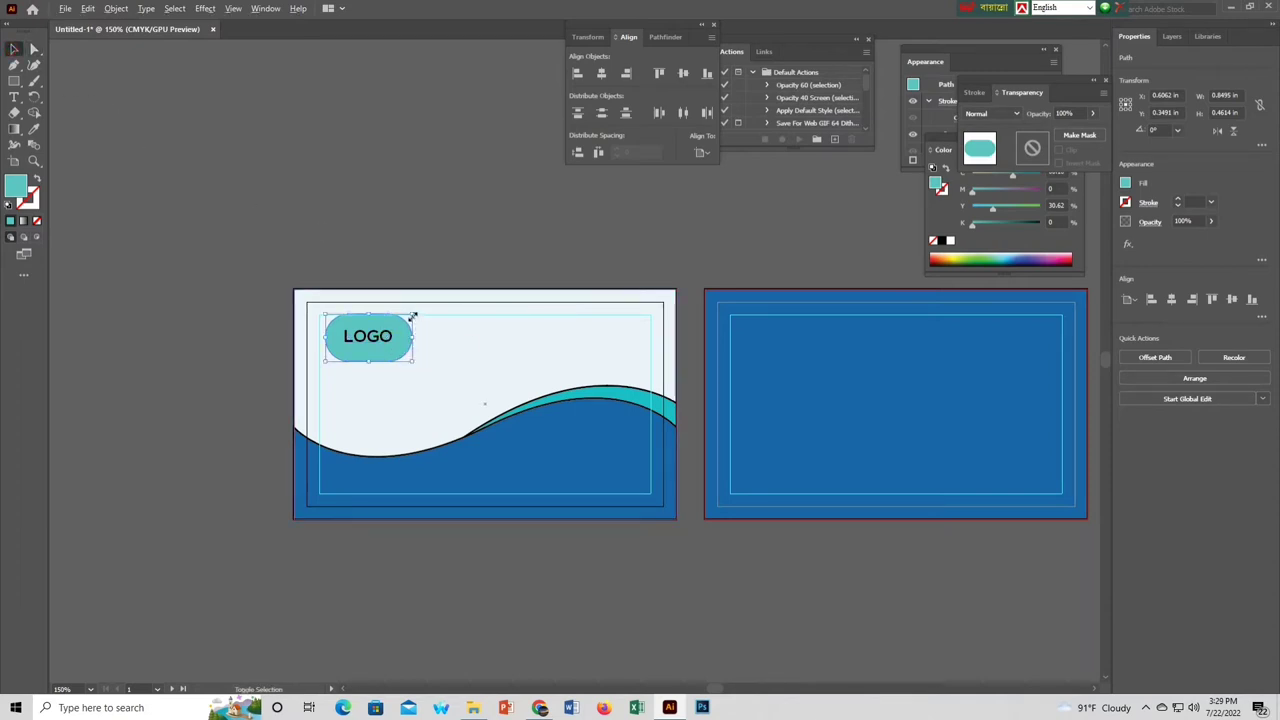
left_click_drag(412, 316, 404, 319)
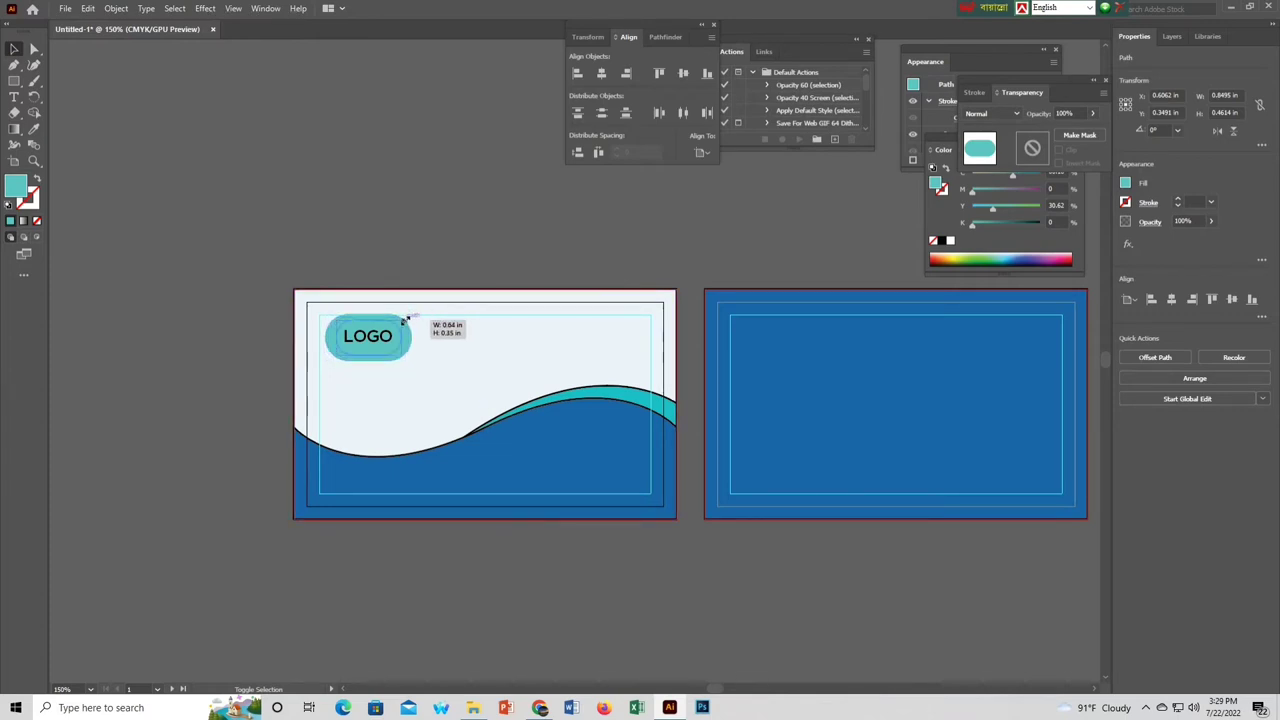
mouse_move(404, 319)
left_mouse_down()
mouse_move(413, 313)
mouse_move(393, 338)
left_mouse_up()
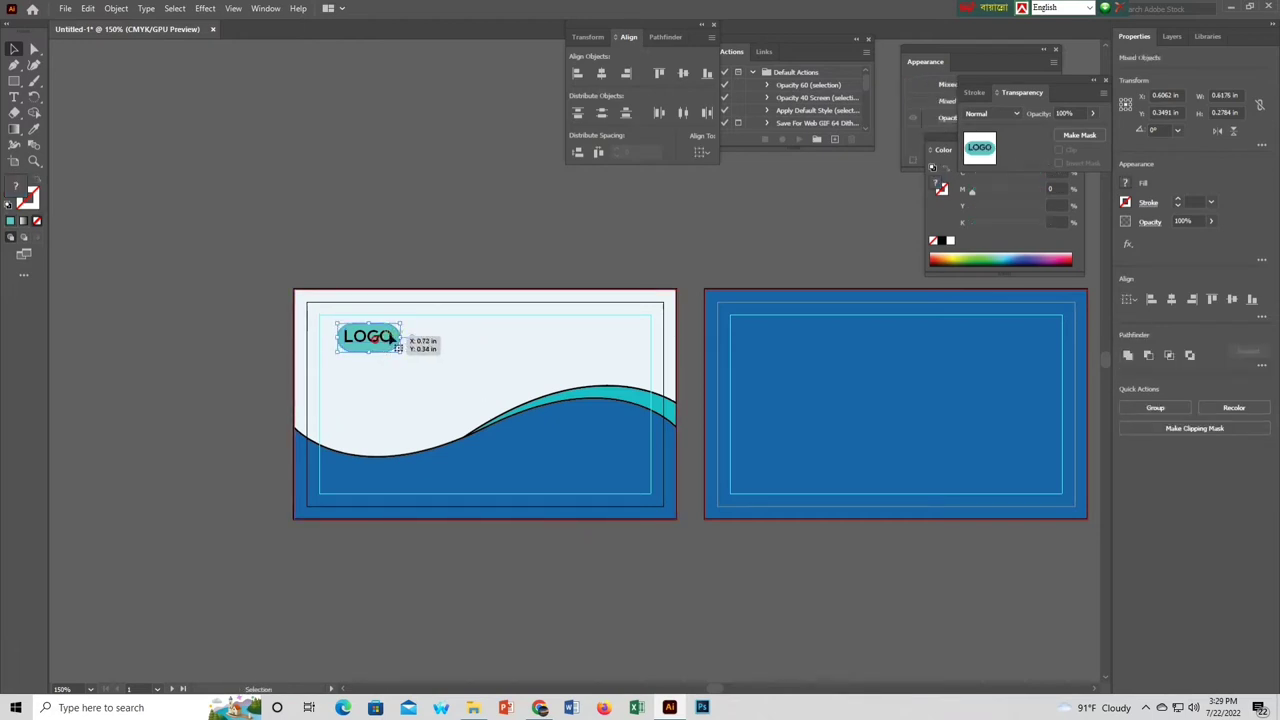
left_click(600, 113)
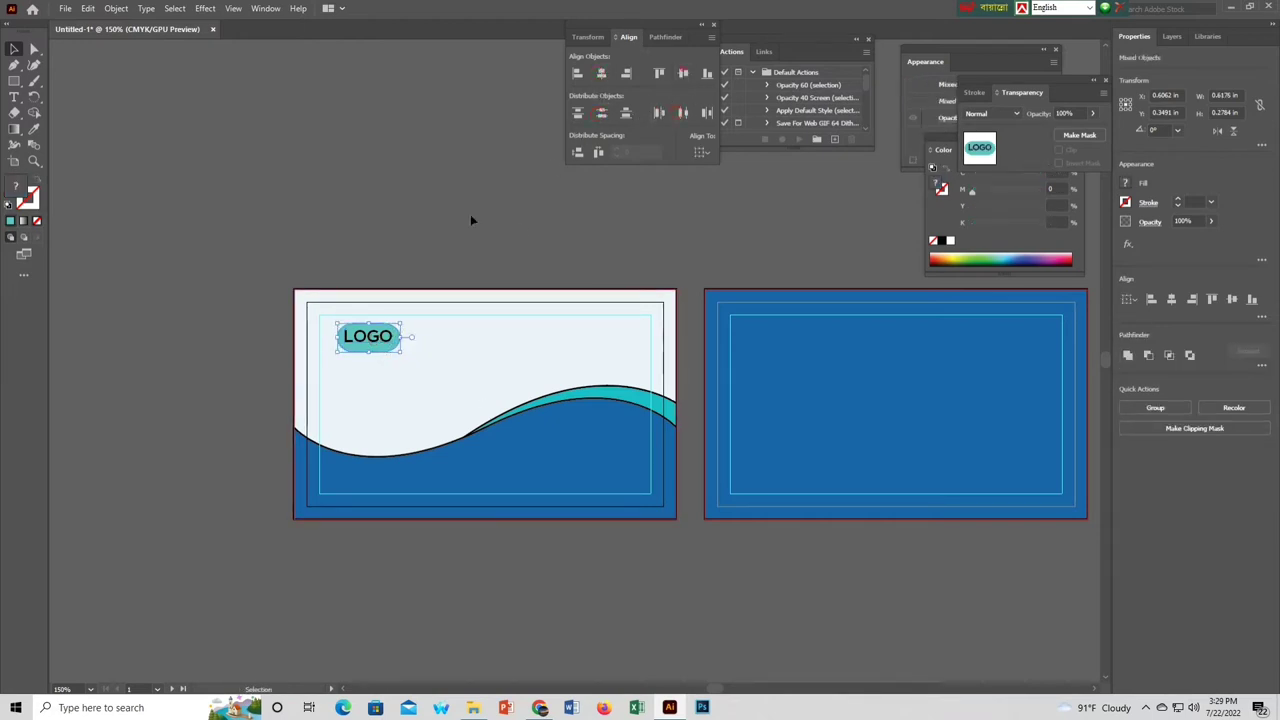
right_click(372, 334)
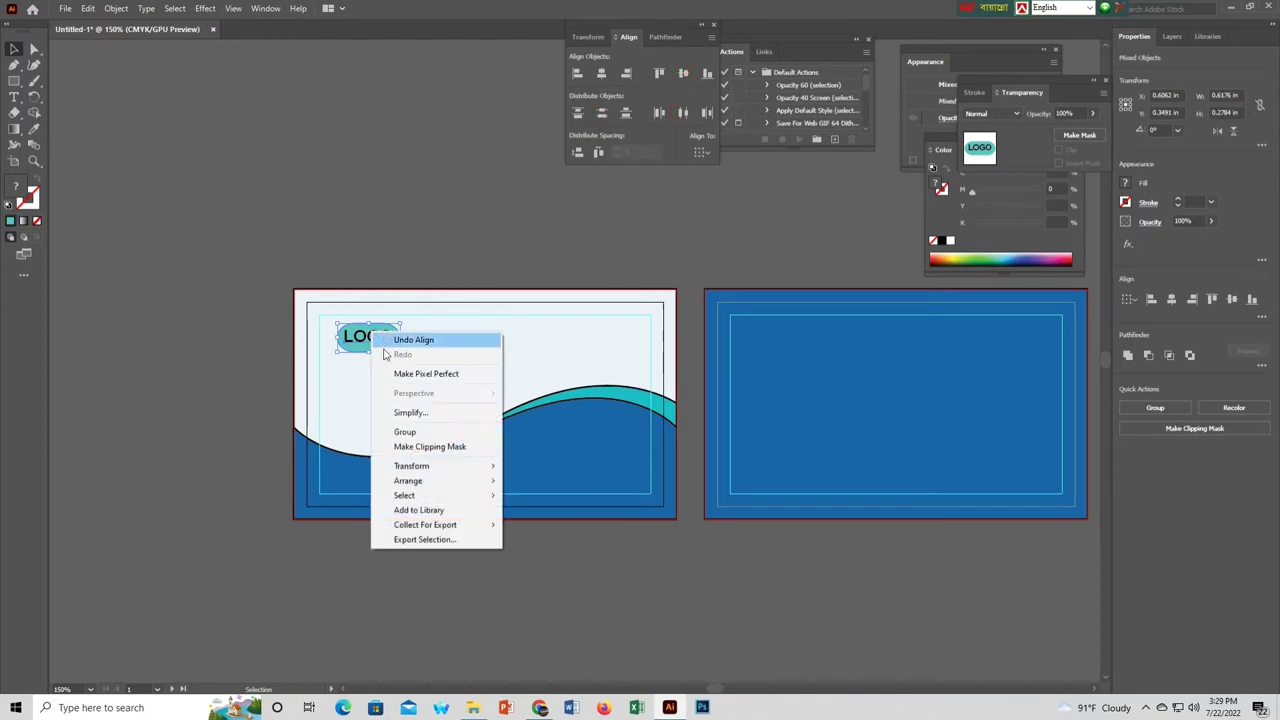
left_click(420, 431)
left_click(371, 148)
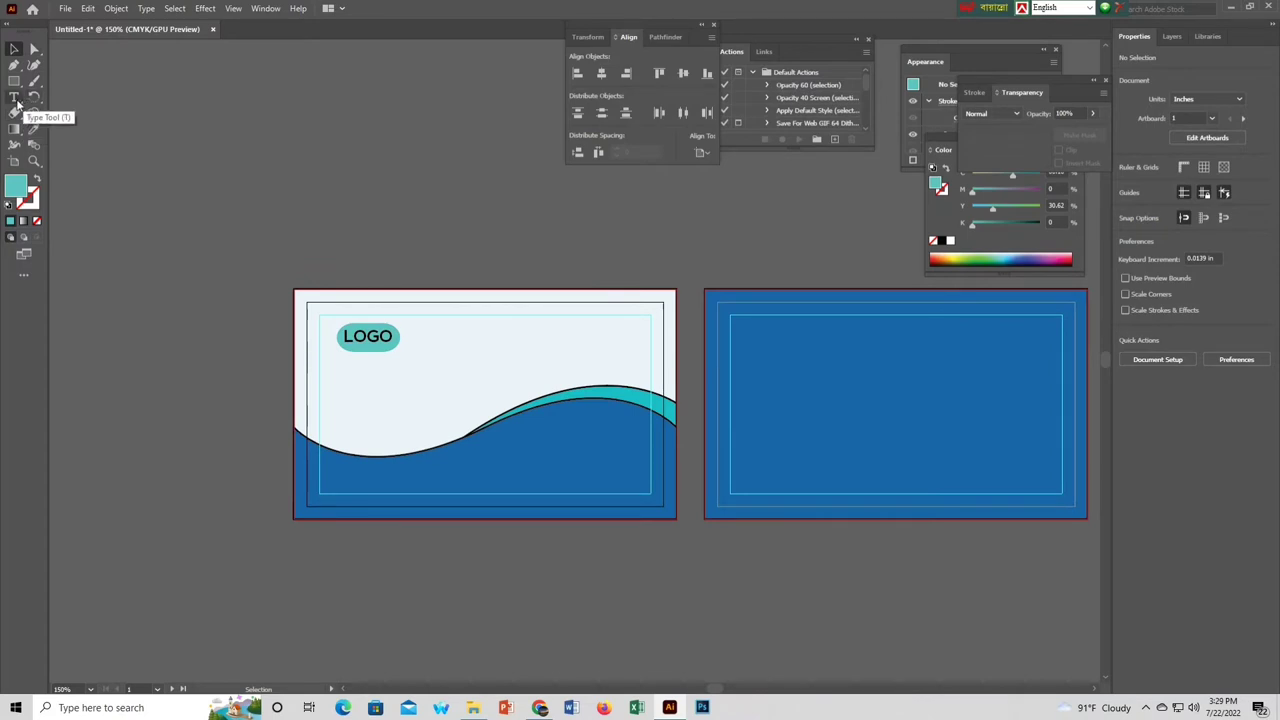
Step: Type 'COMPANY NAME' on a new text line below the LOGO badge
left_click(14, 97)
left_click(351, 358)
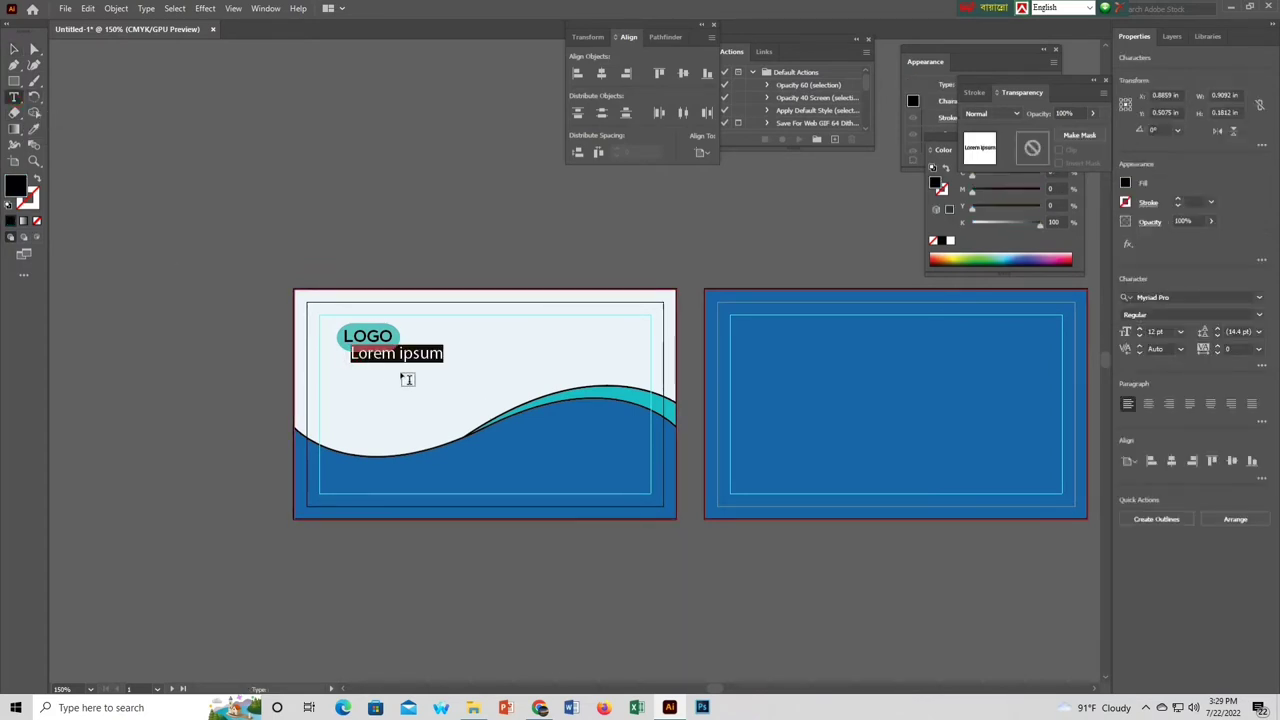
key("BackSpace")
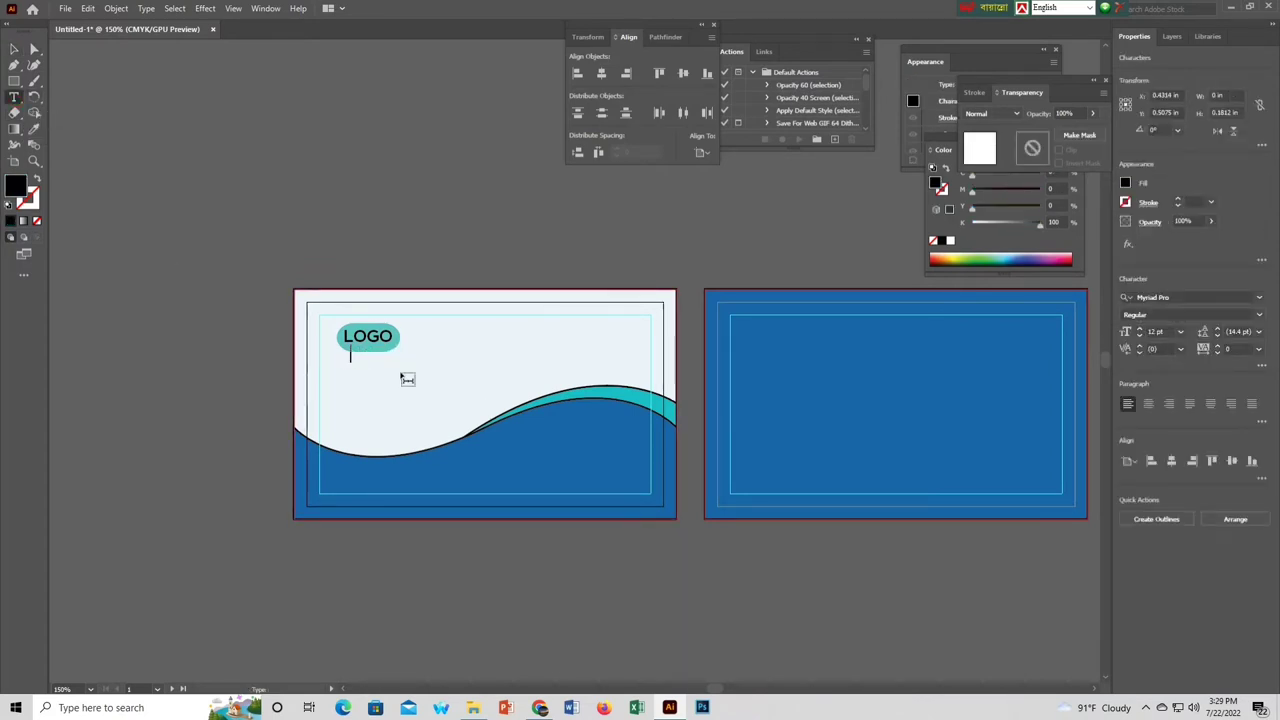
type("COMPA")
type("NY")
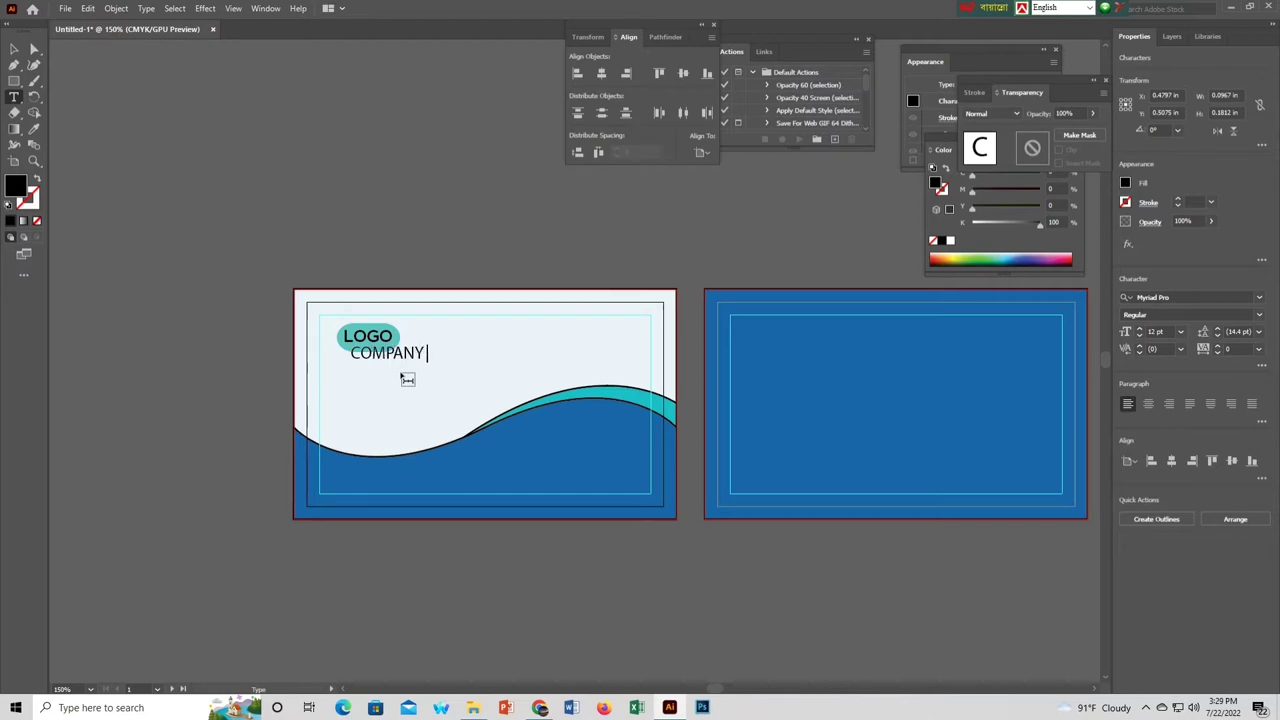
type(" NAME")
Step: Move COMPANY NAME down and left under LOGO and set it in Nexa Bold
mouse_move(1075, 80)
left_mouse_down()
mouse_move(597, 45)
mouse_move(630, 38)
left_mouse_up()
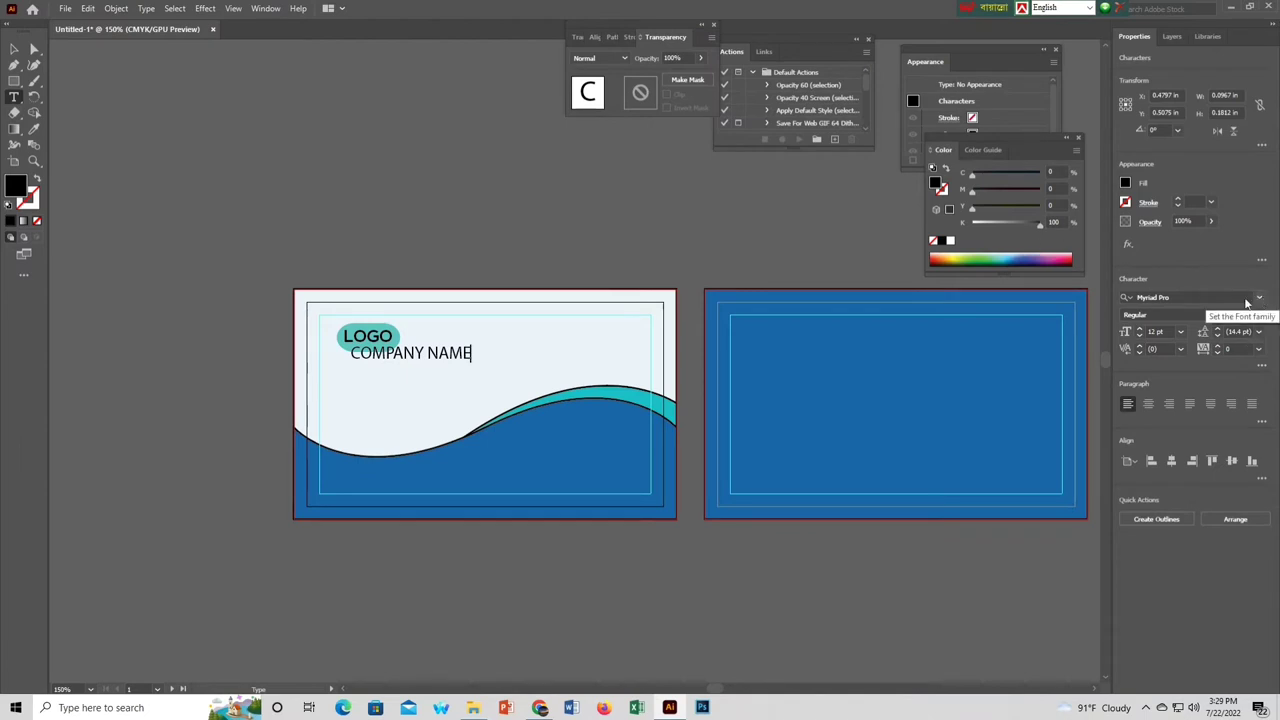
left_click(13, 48)
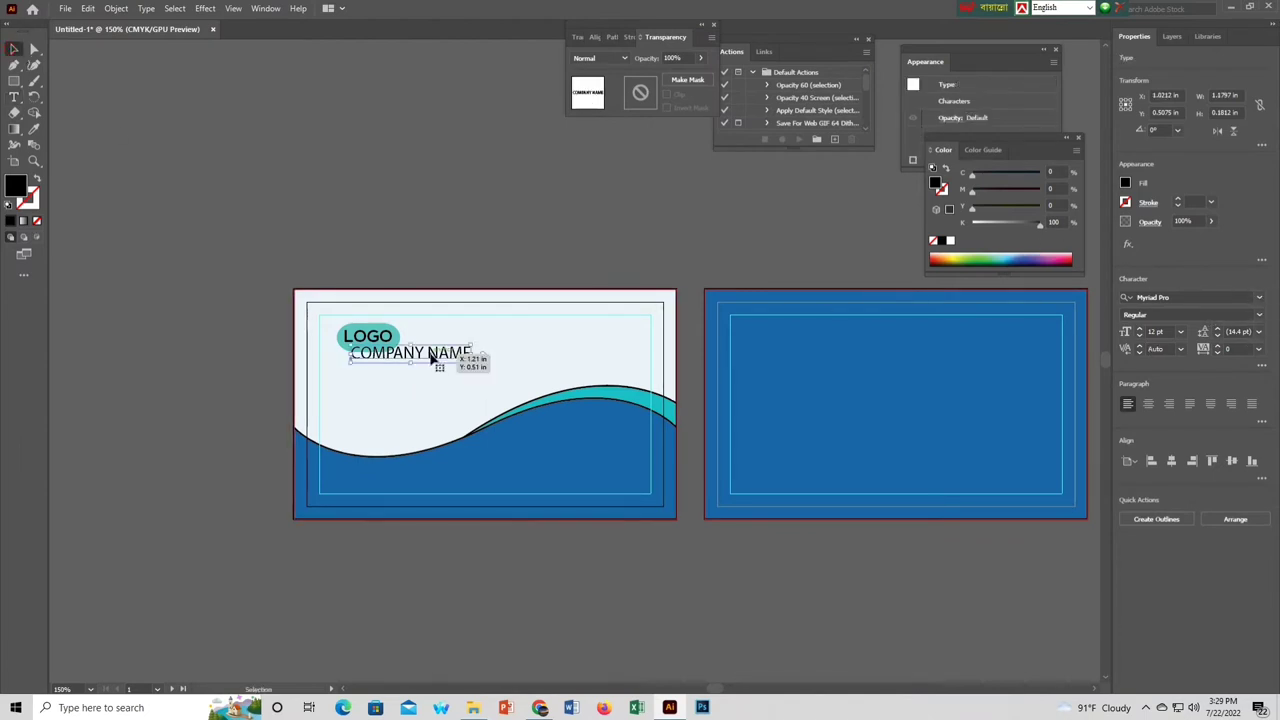
left_click_drag(432, 358, 405, 372)
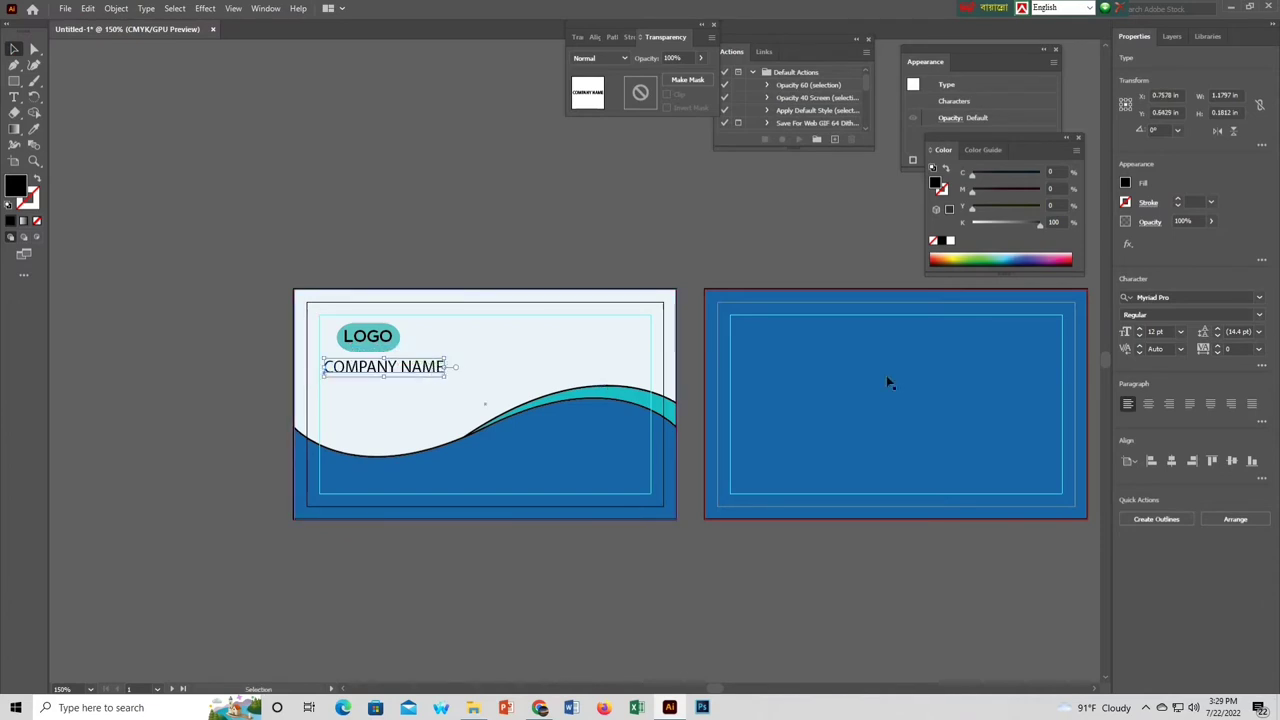
left_click(1259, 297)
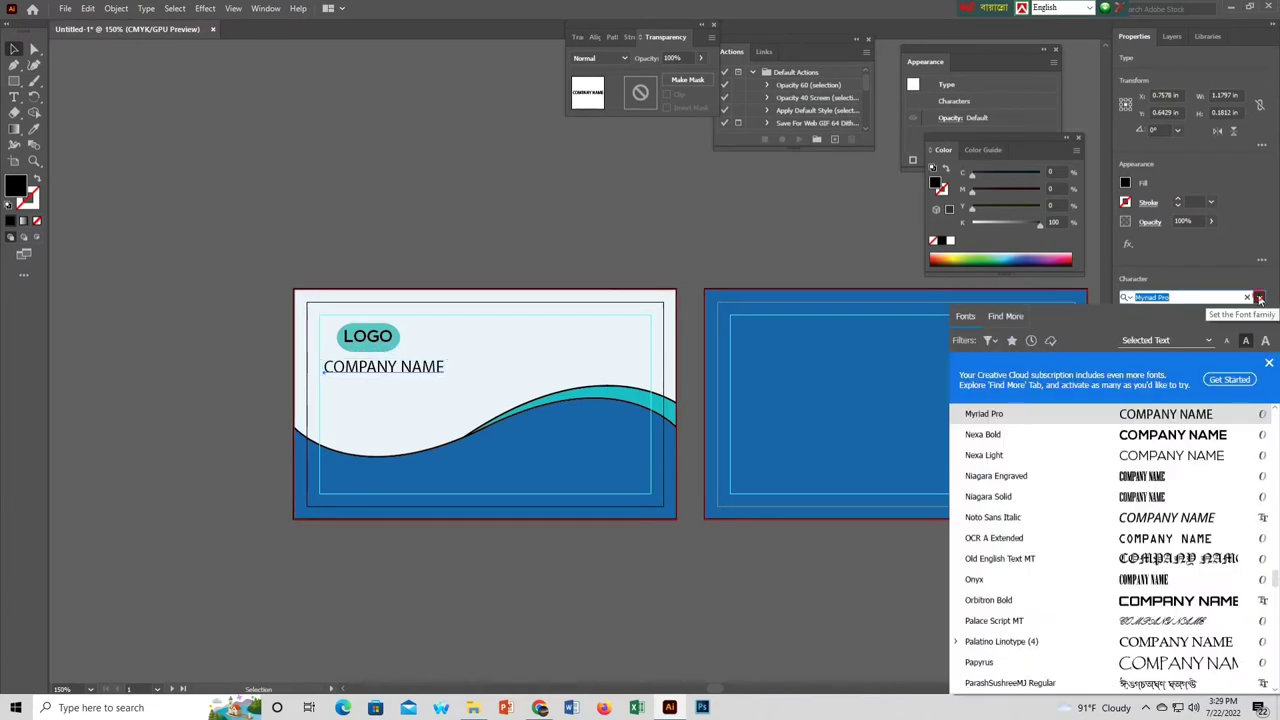
left_click(1145, 437)
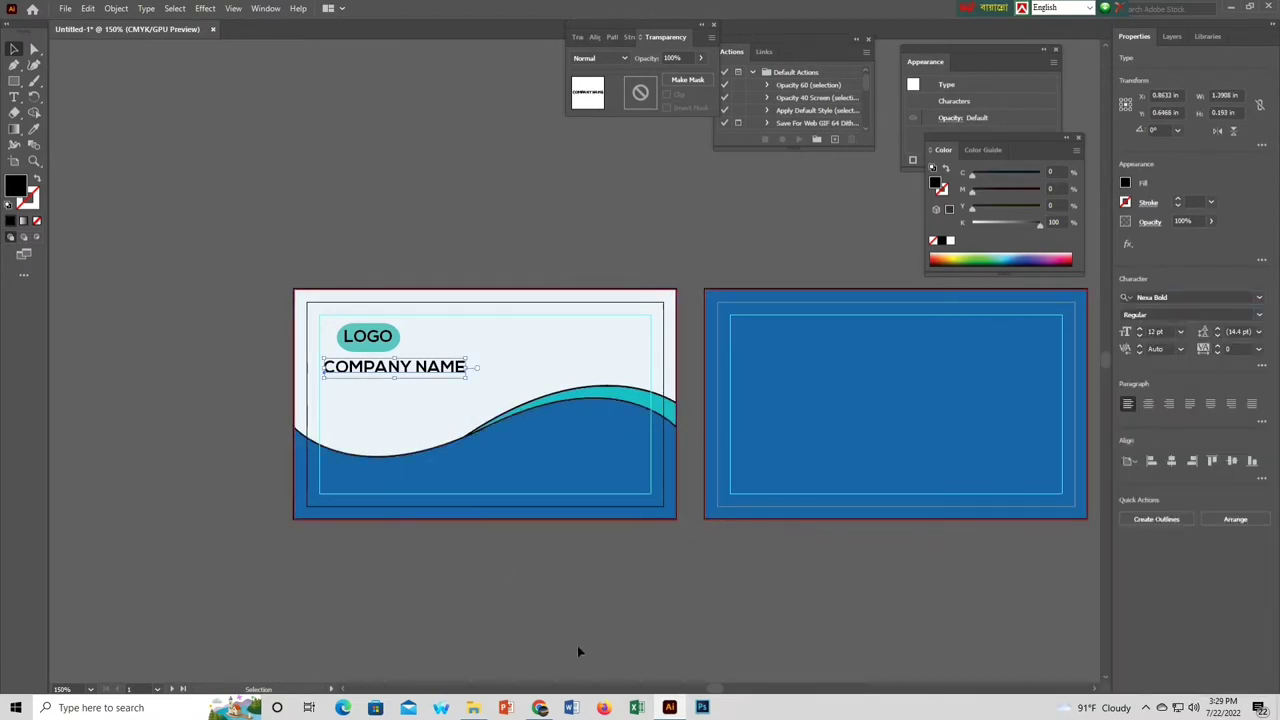
left_click(540, 708)
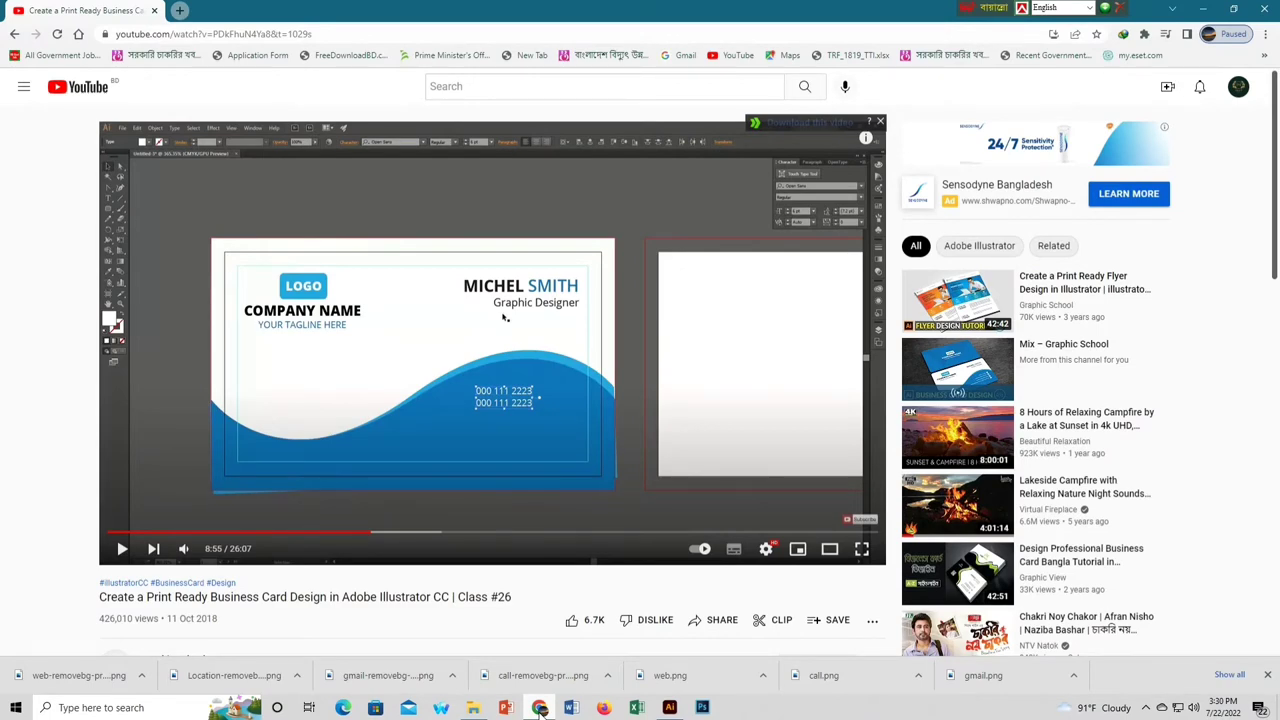
left_click(540, 708)
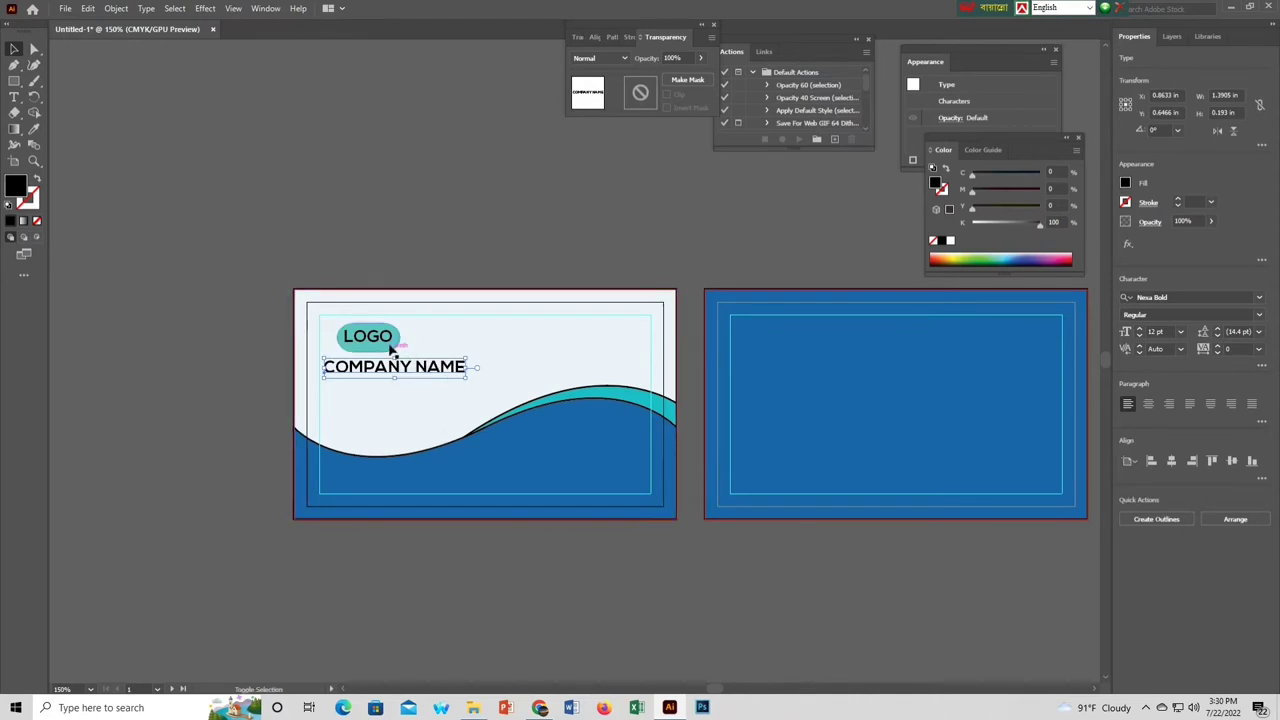
Step: Shift LOGO and COMPANY NAME to the right, undoing a stray extra nudge
left_click_drag(386, 338, 407, 340)
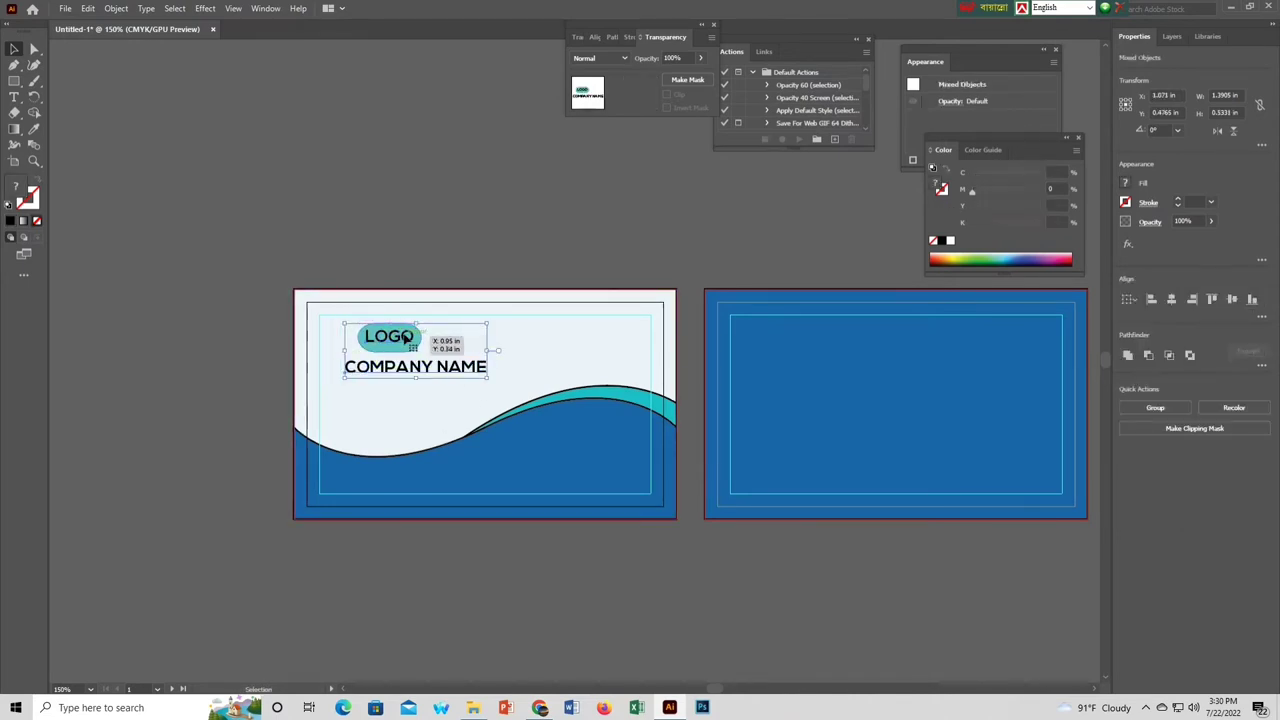
left_click(425, 345)
left_click_drag(403, 340, 418, 340)
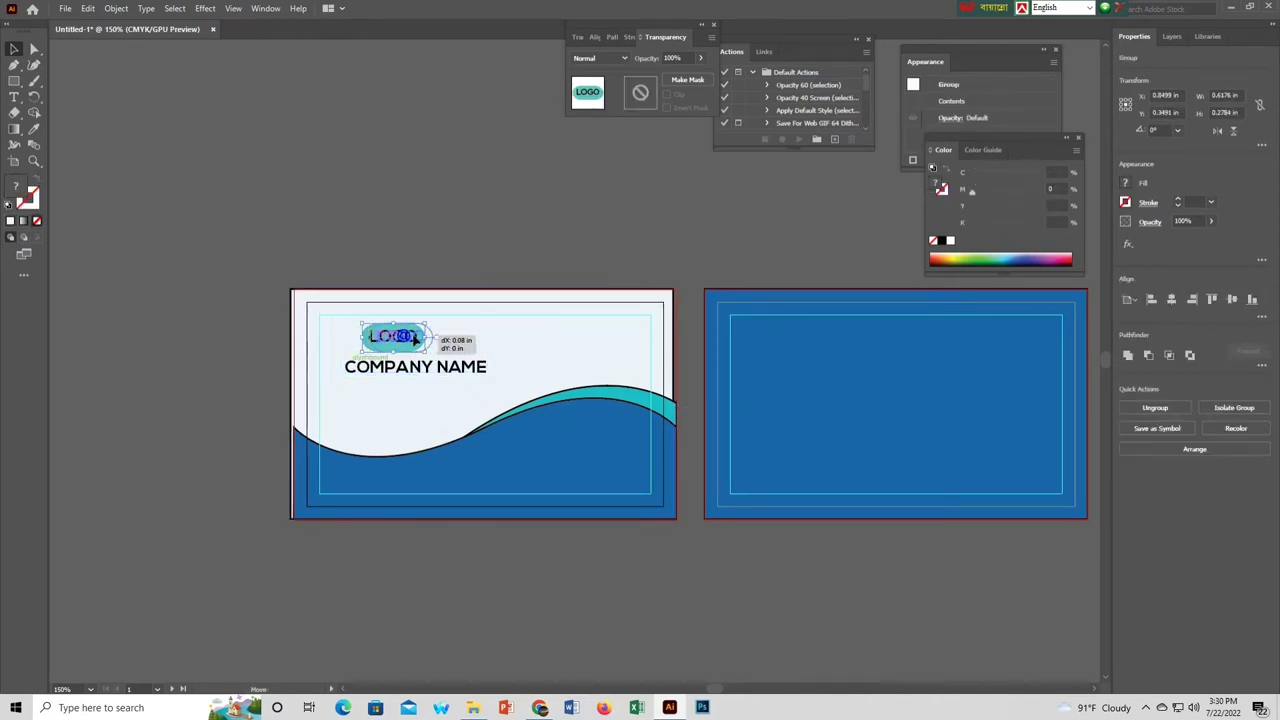
left_click(530, 250)
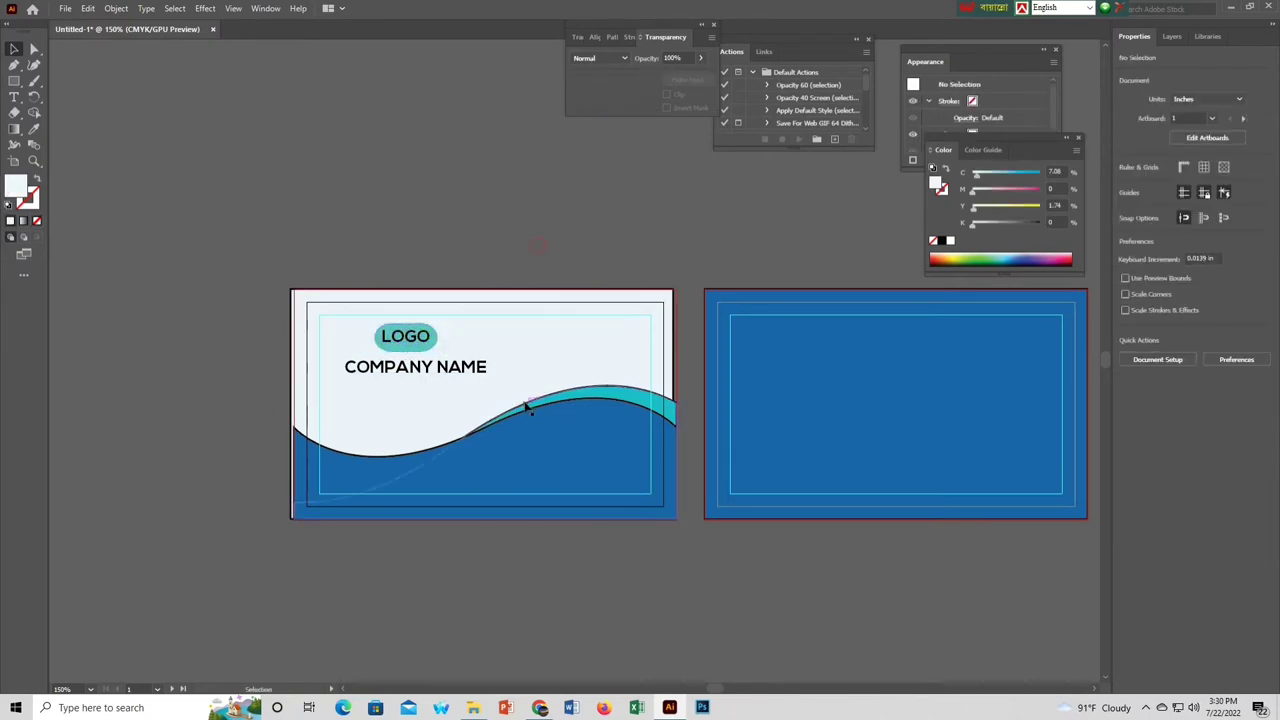
key("a")
key("ctrl+z")
key("v")
Step: Move the LOGO badge so it sits roughly centred above COMPANY NAME
left_click(530, 442)
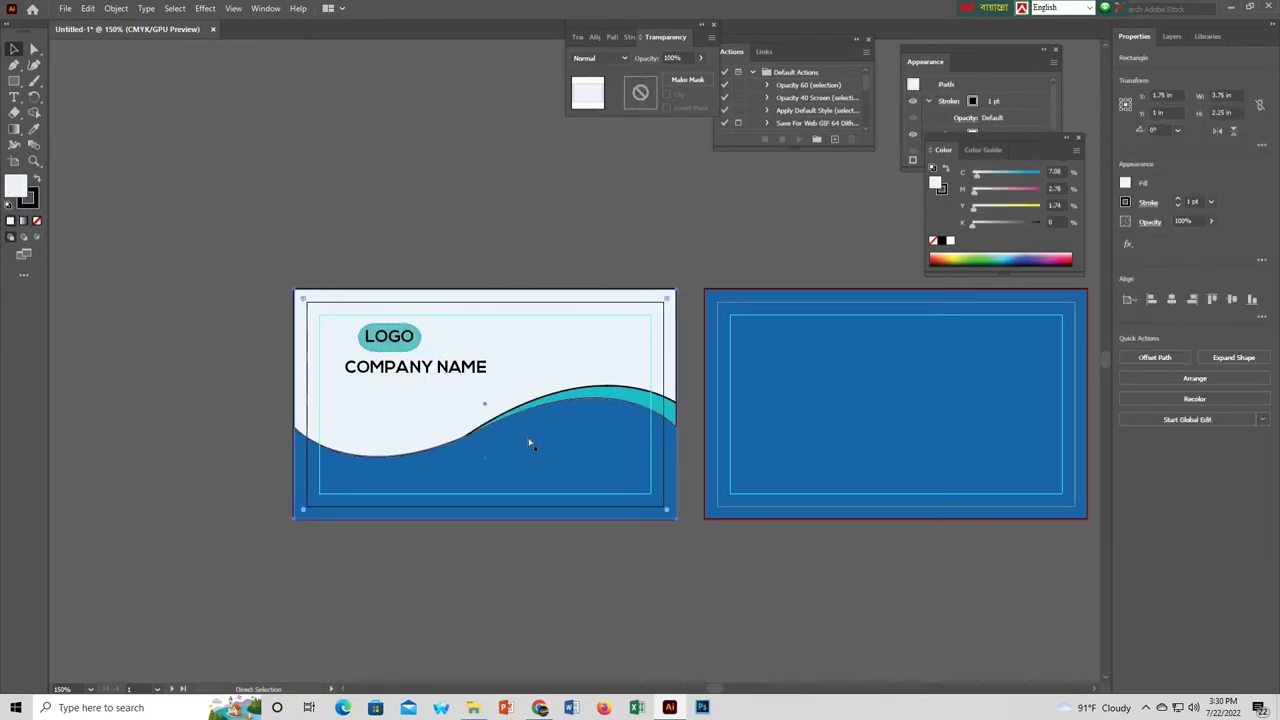
left_click(471, 257)
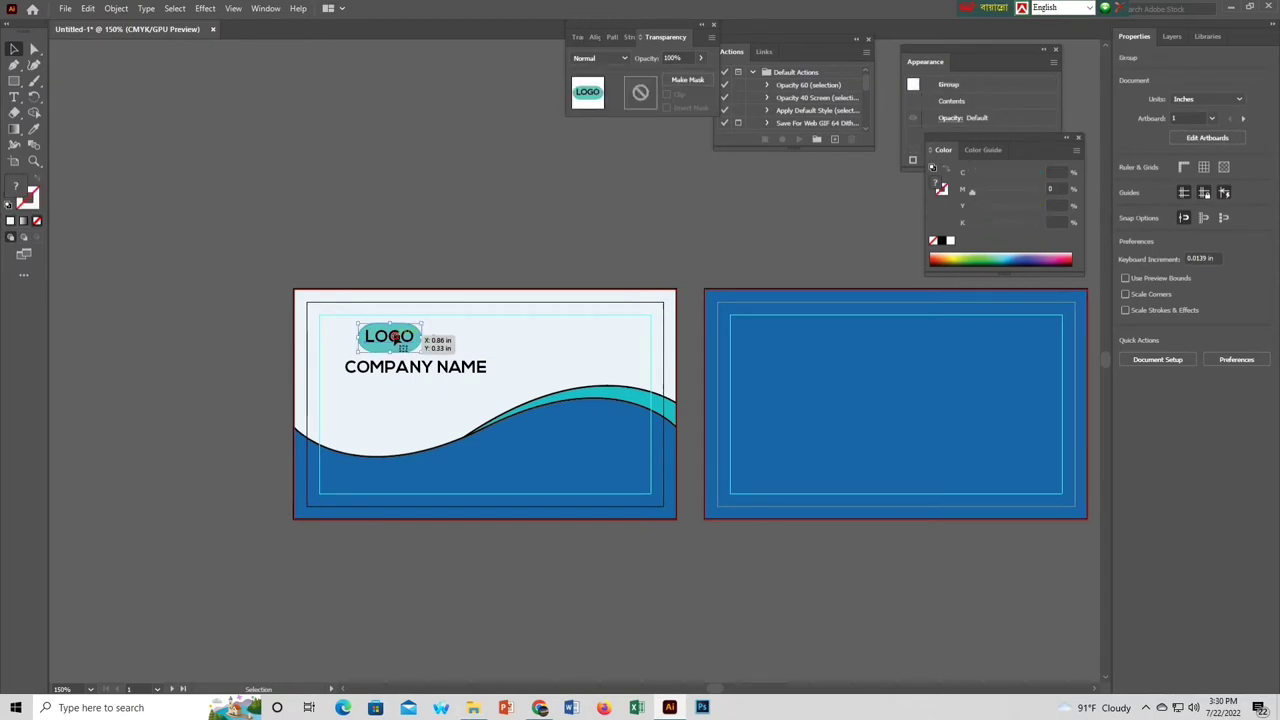
double_click(425, 338)
double_click(430, 181)
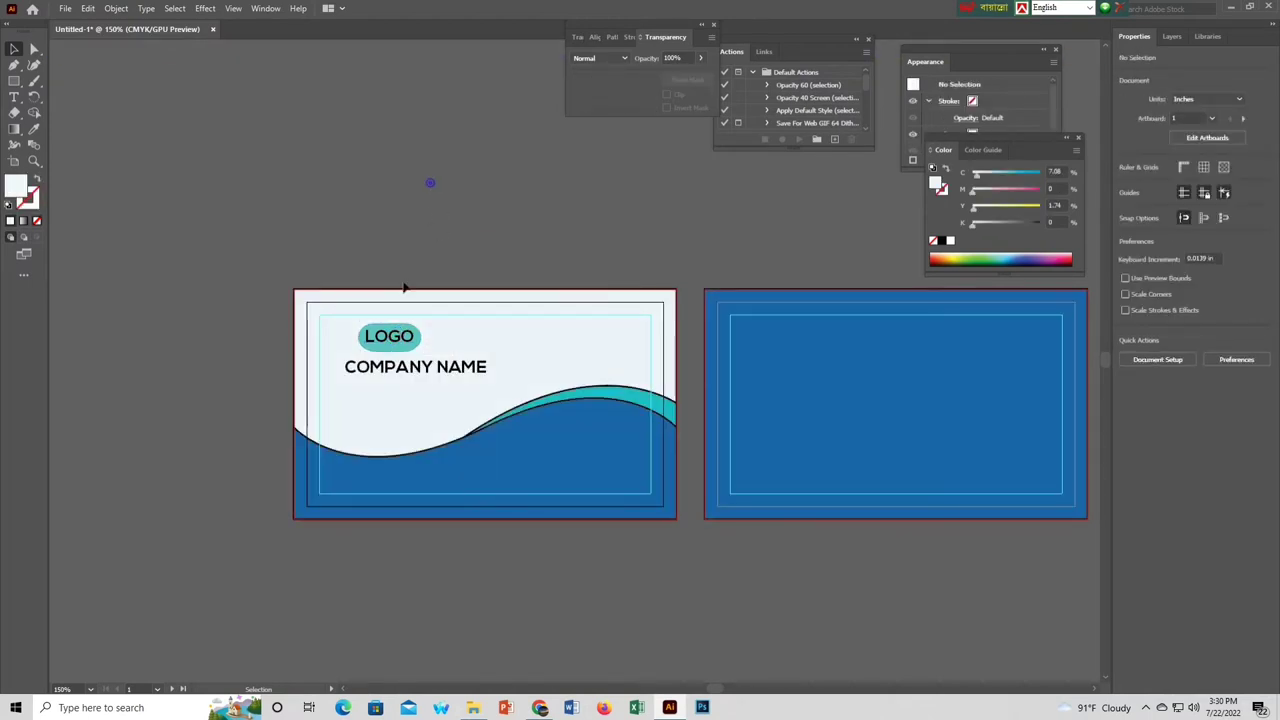
left_click_drag(398, 339, 387, 334)
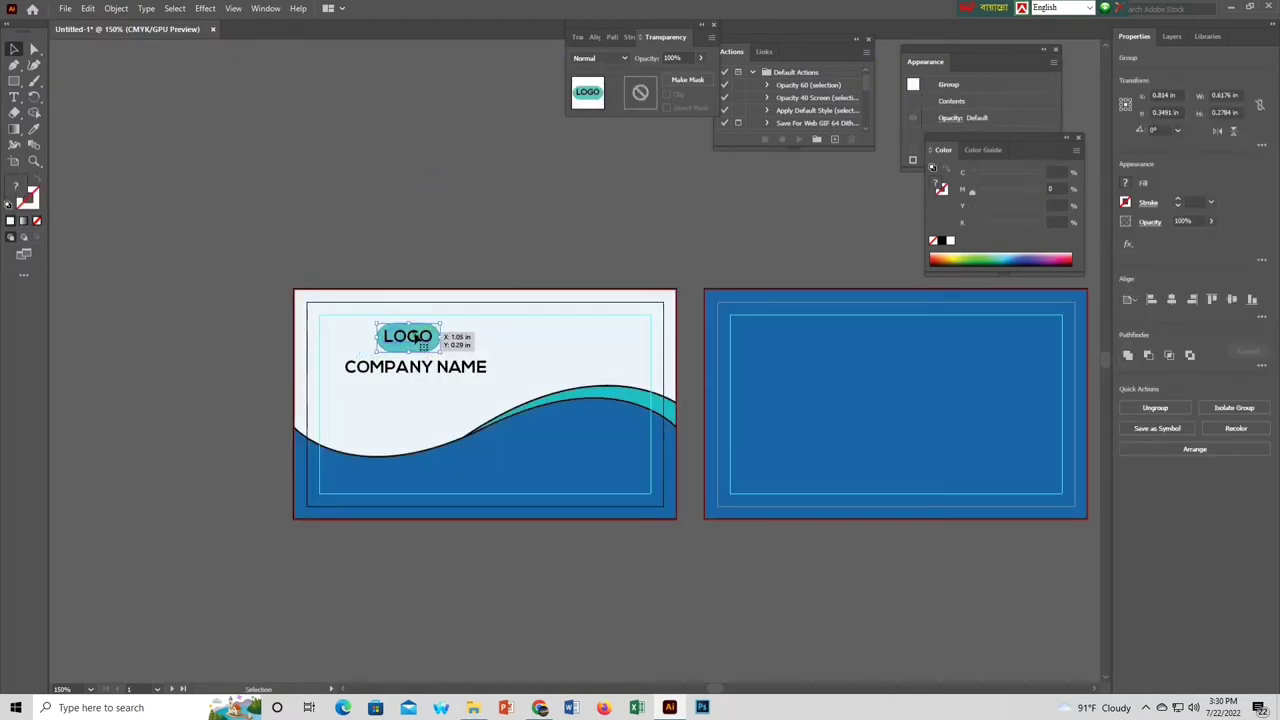
left_click(541, 708)
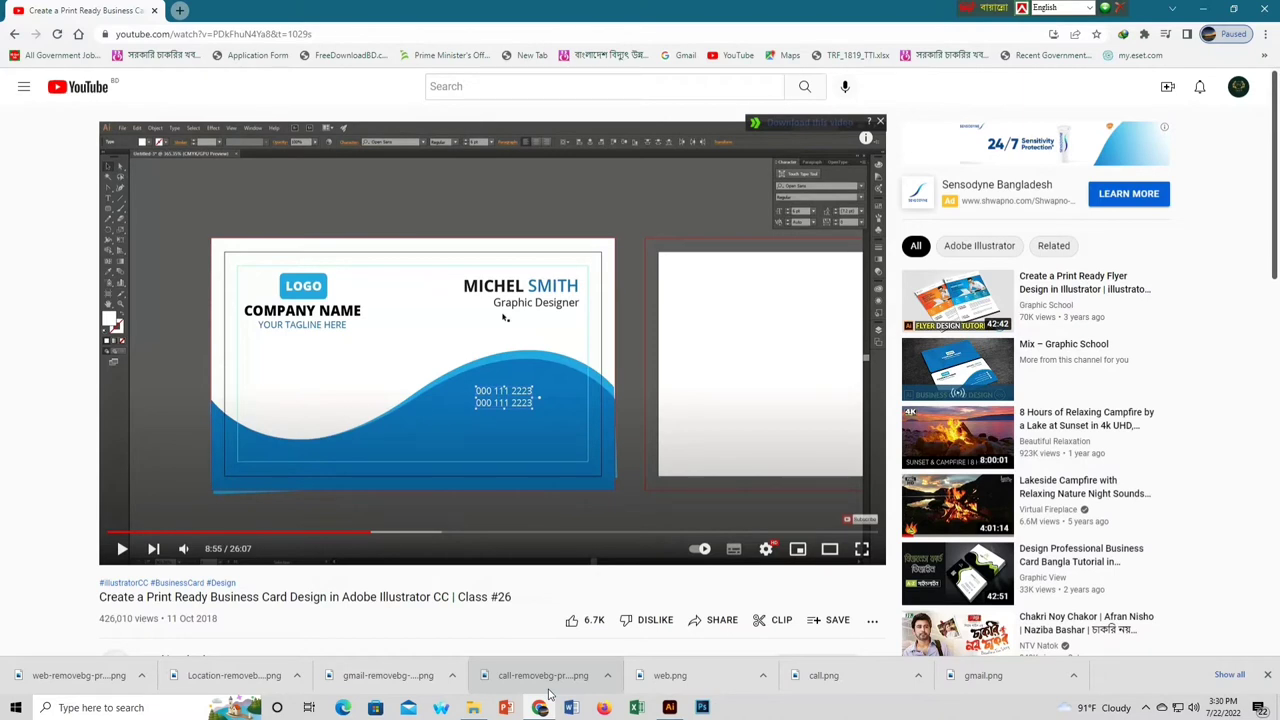
Step: Compare against the tutorial's finished card, then return to the Illustrator business card
left_click(669, 707)
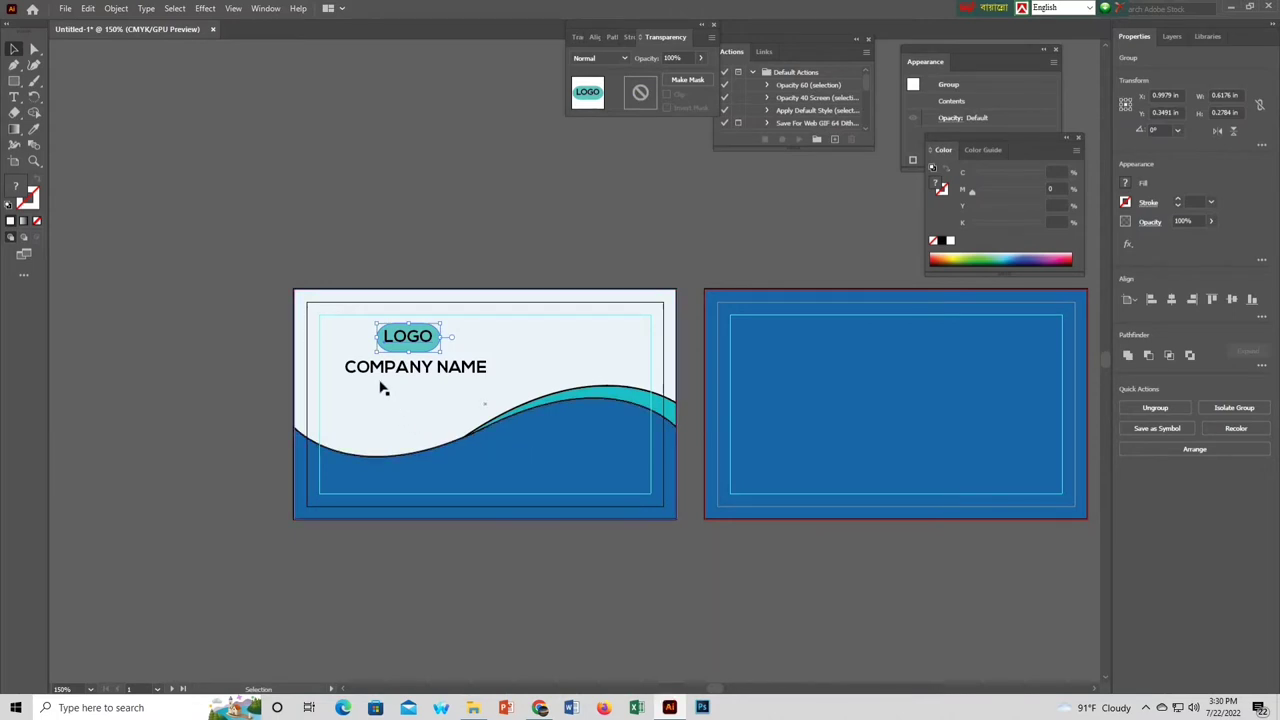
Step: Add a text line reading 'YOUR TAGLINE HERE' directly below COMPANY NAME
left_click(380, 385)
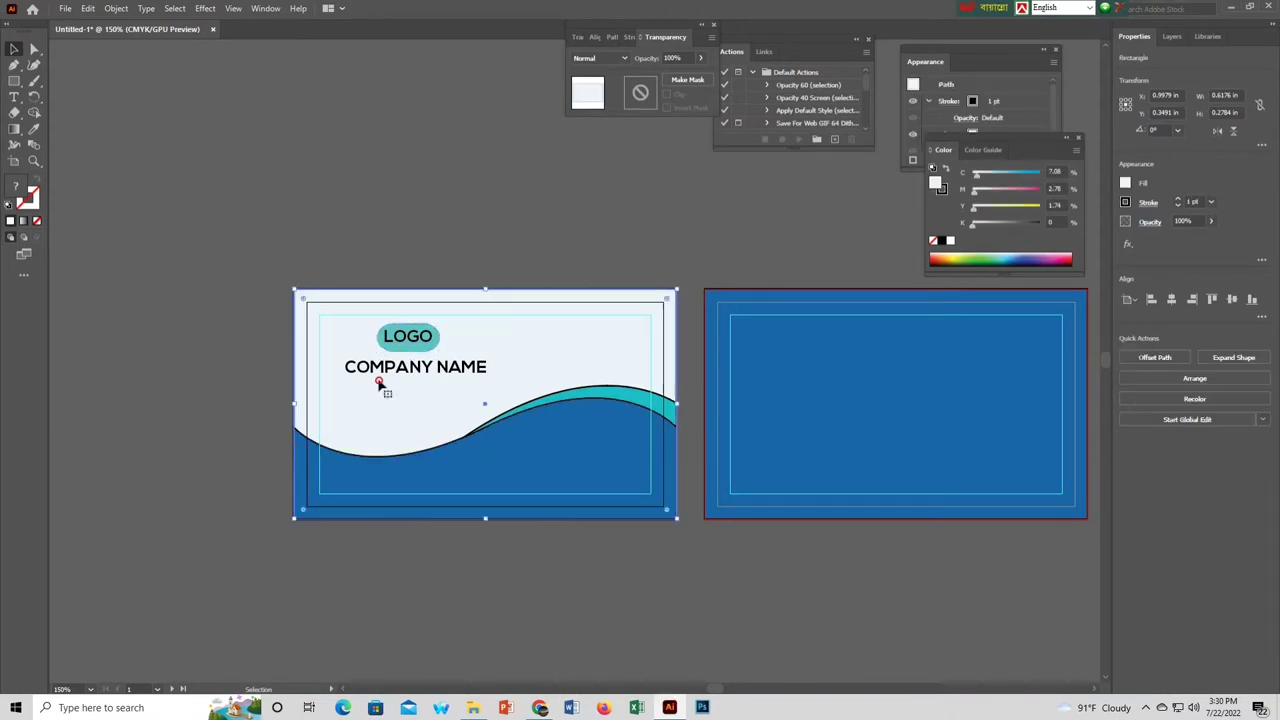
left_click(14, 97)
left_click(367, 389)
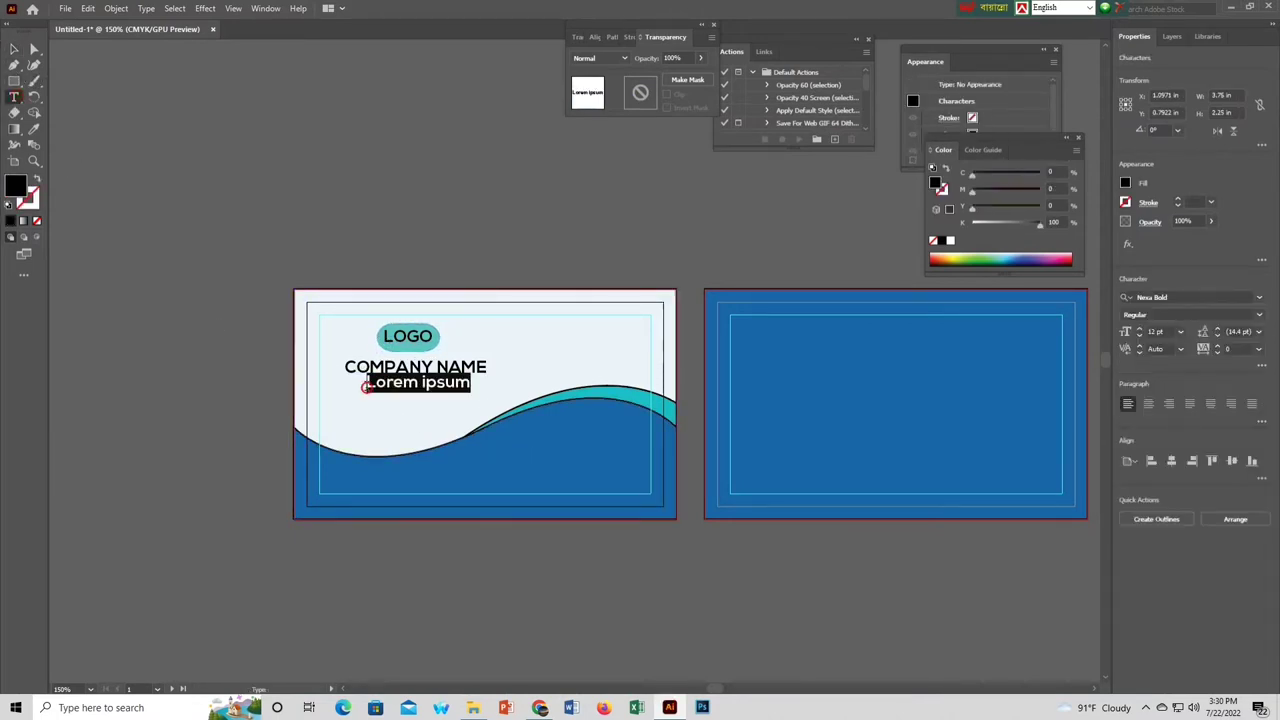
key("BackSpace")
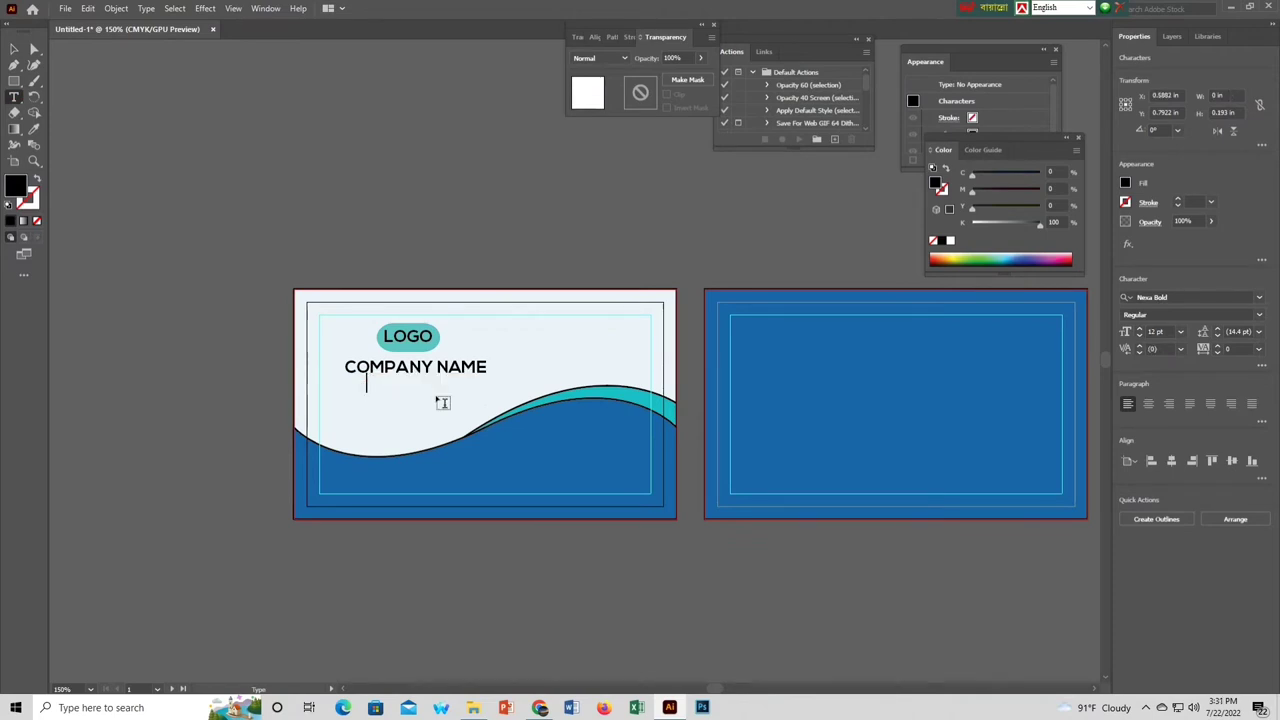
type("Y")
type("OUR T")
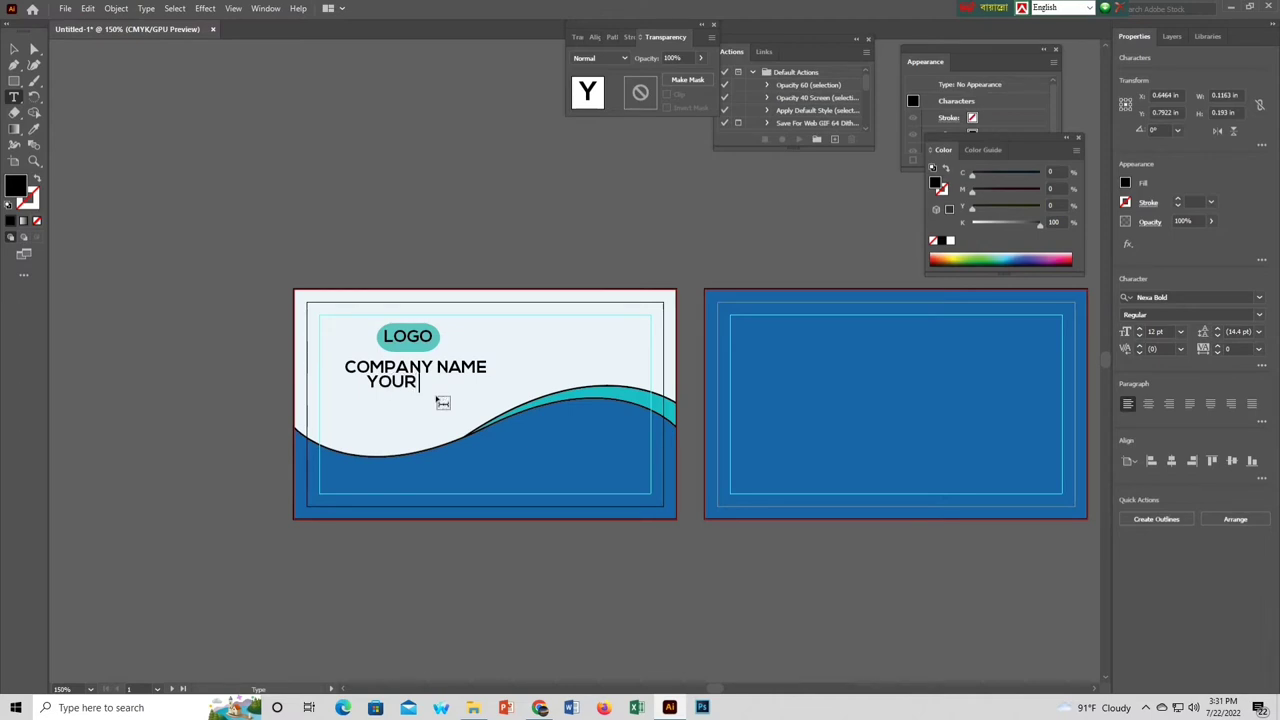
type("A")
type("GL")
type("INE")
type(" HERE")
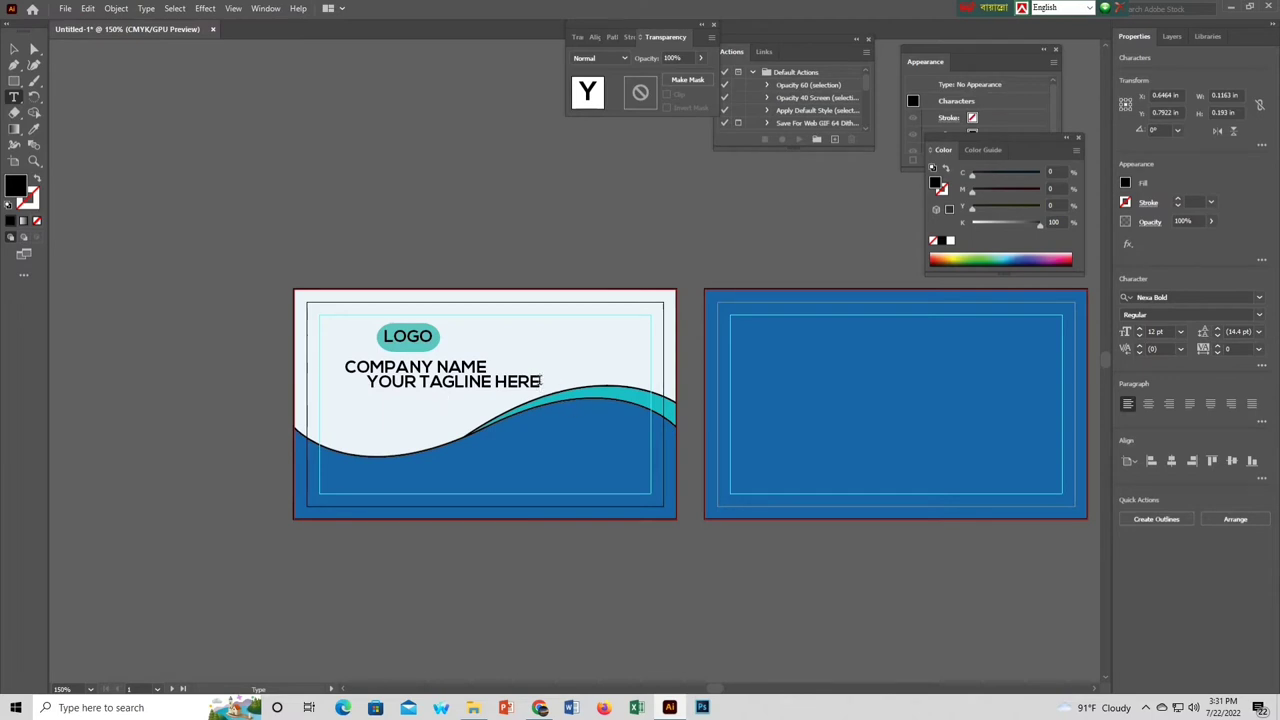
left_click(540, 708)
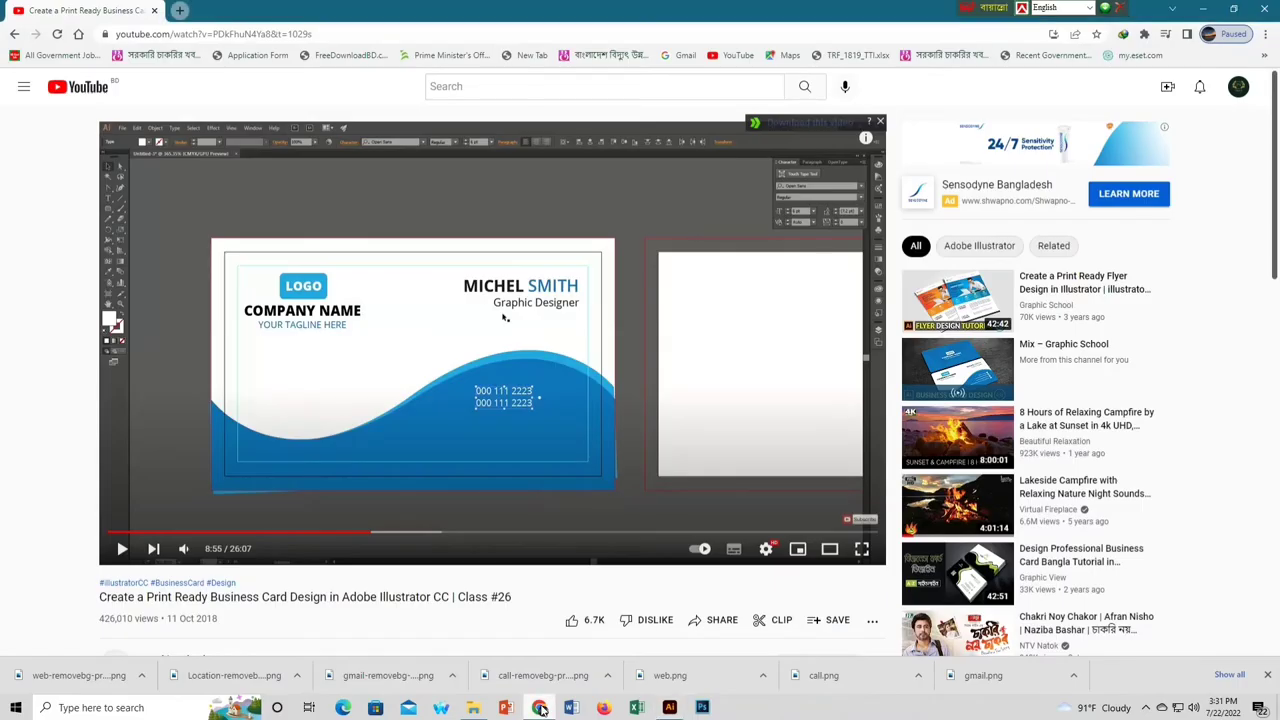
left_click(540, 708)
key("Escape")
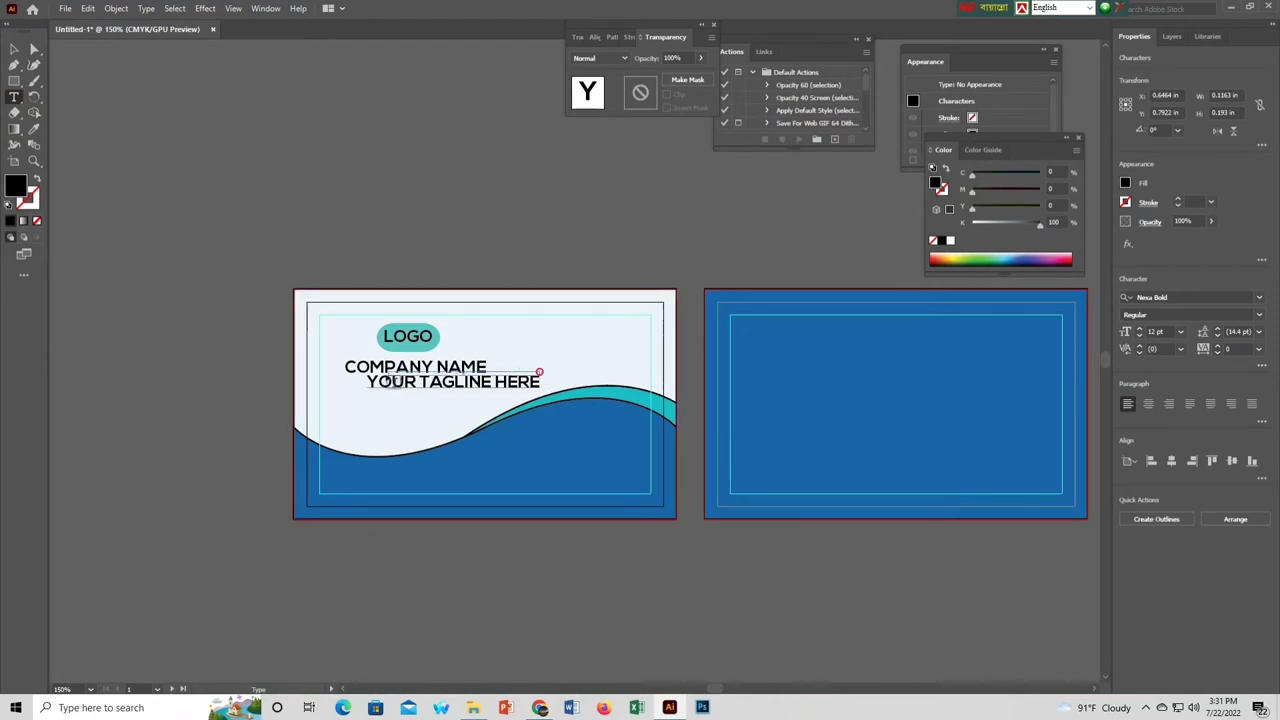
Step: Change the tagline's font from Nexa Bold to Nexa Light
key("v")
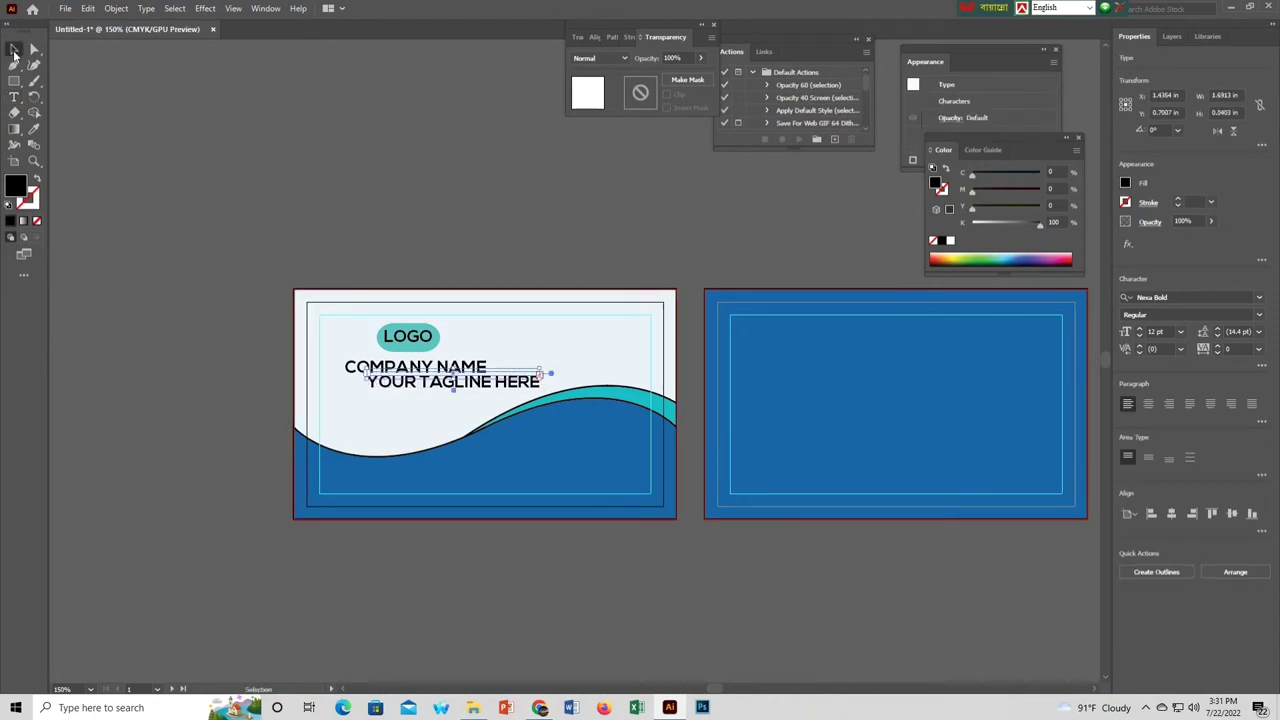
left_click(452, 385)
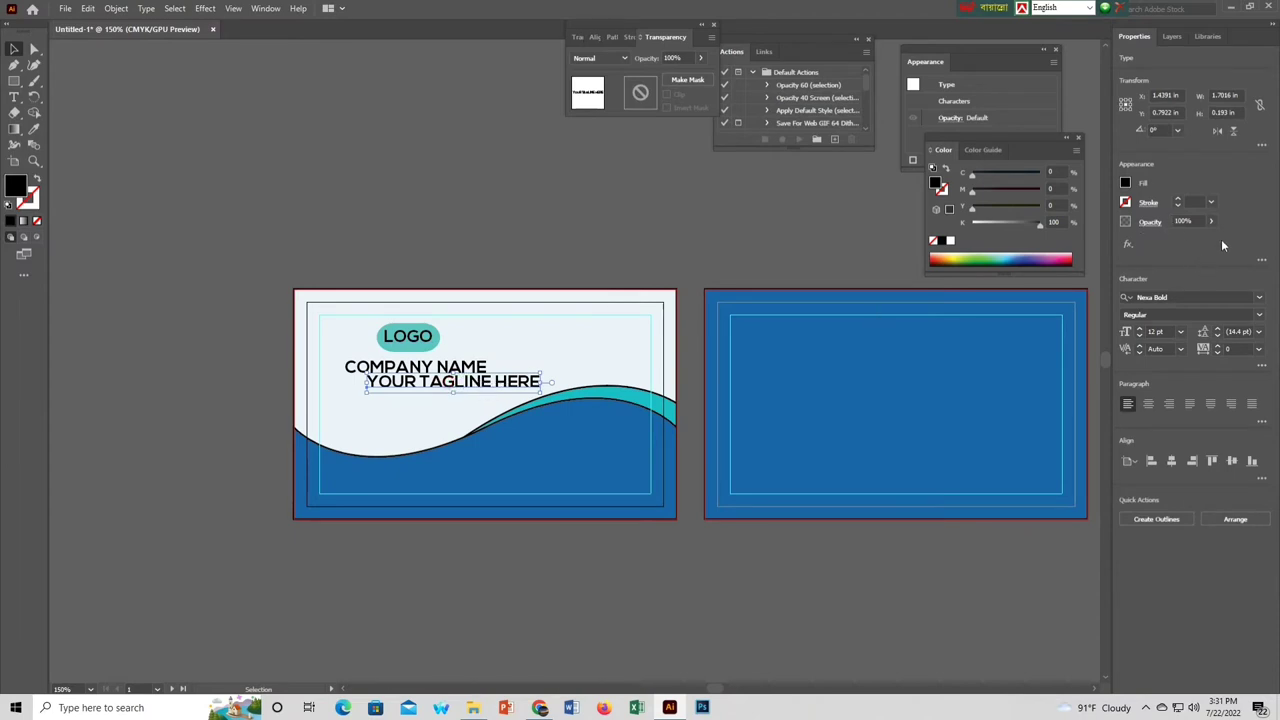
left_click(1259, 298)
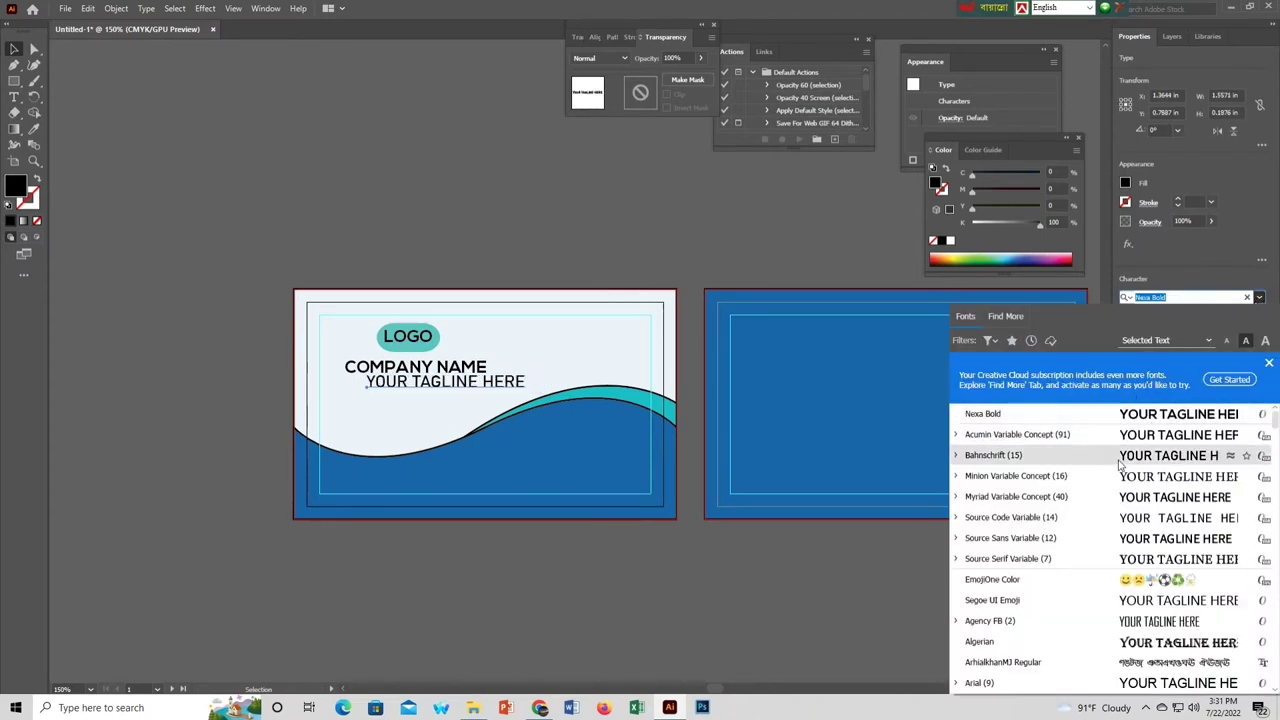
scroll(1130, 480, "down", 2)
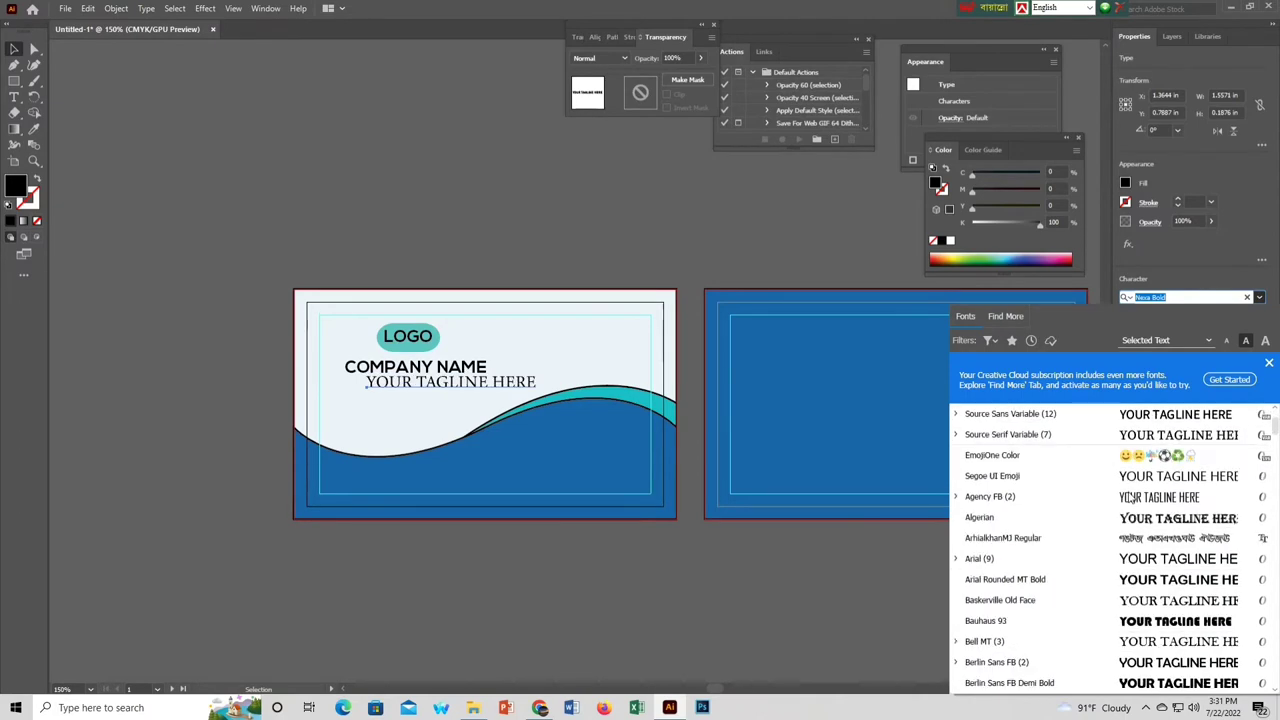
scroll(1130, 490, "down", 5)
scroll(1128, 500, "down", 5)
scroll(1128, 505, "down", 5)
scroll(1126, 500, "down", 5)
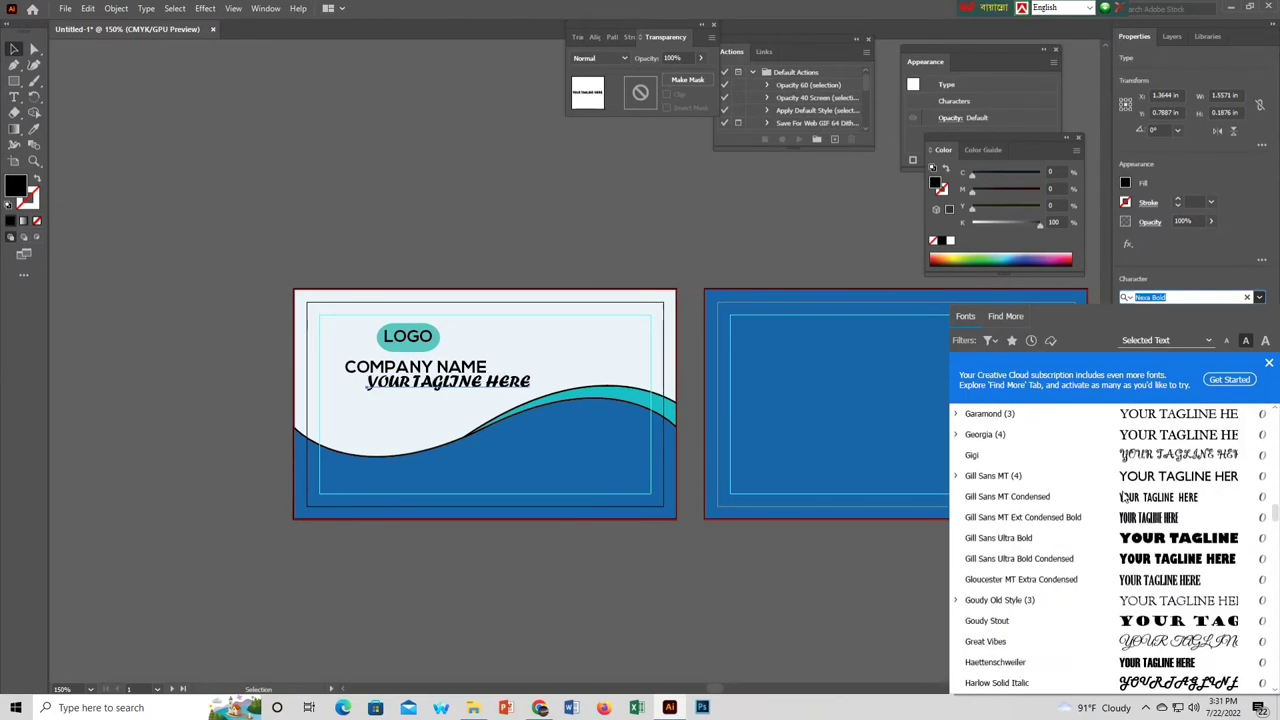
scroll(1124, 495, "down", 5)
scroll(1122, 490, "down", 5)
scroll(1122, 490, "down", 3)
scroll(1120, 487, "down", 3)
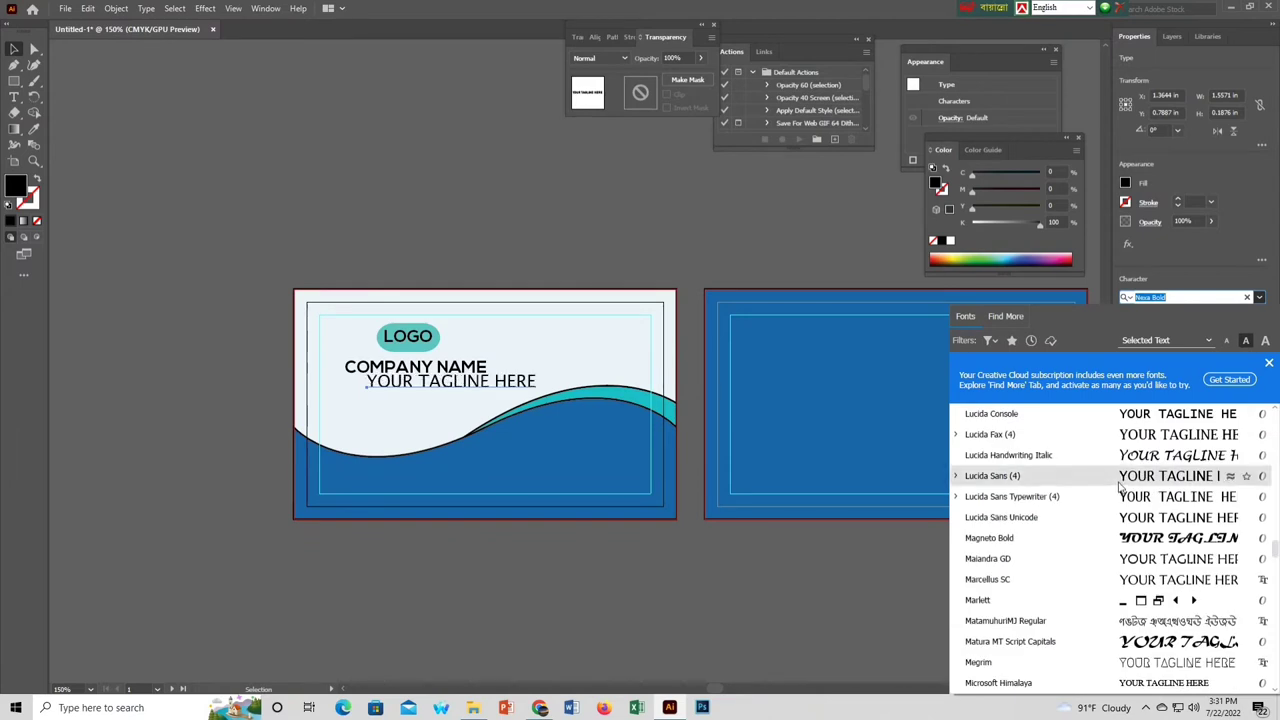
scroll(1120, 485, "down", 3)
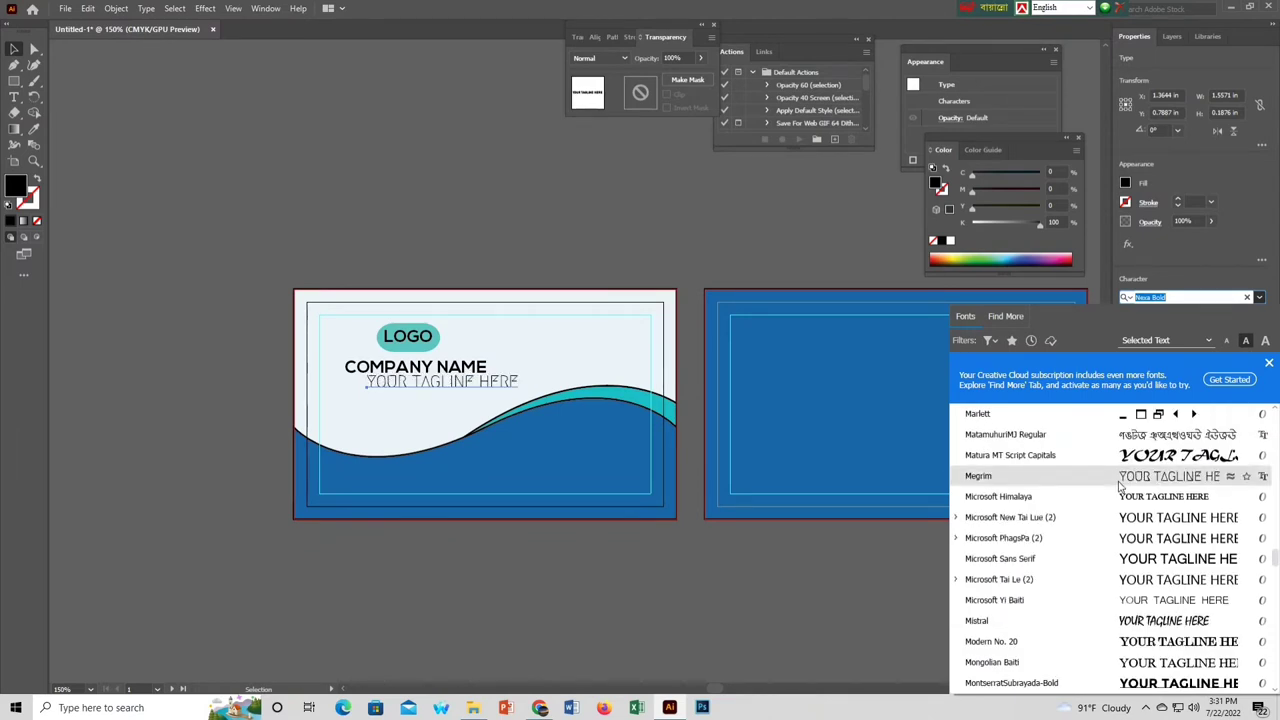
scroll(1120, 485, "down", 6)
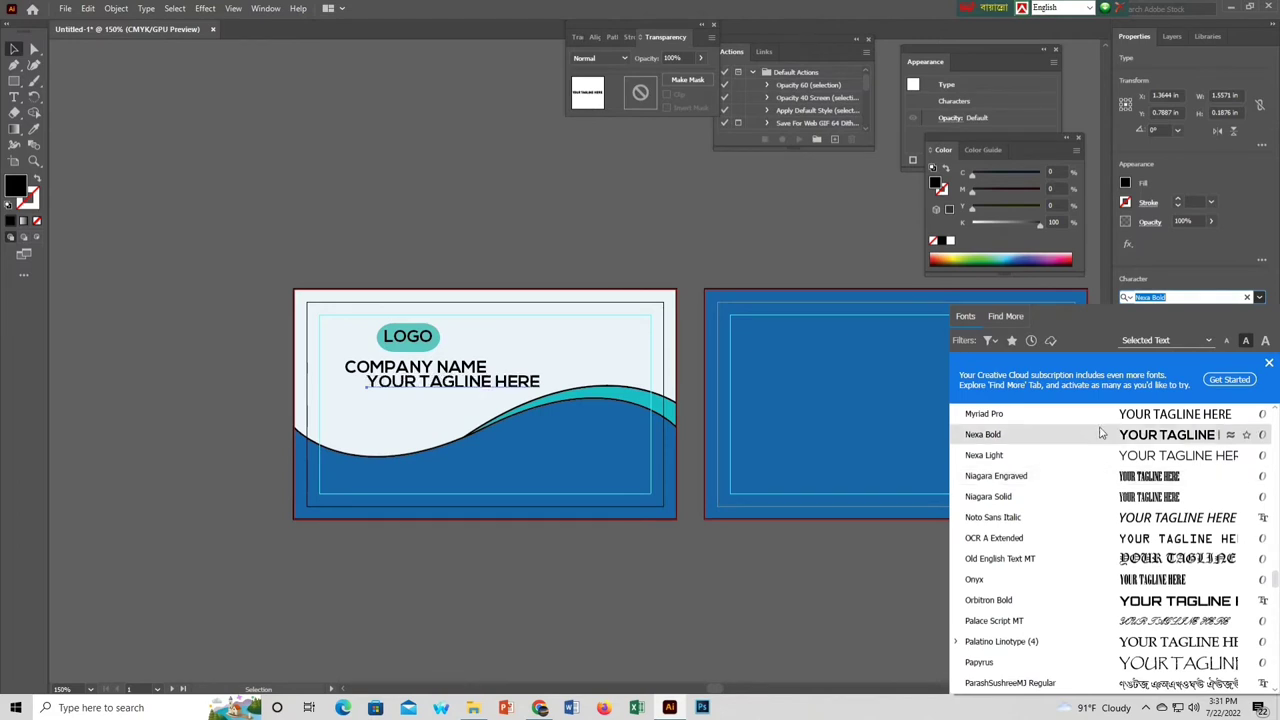
left_click(1080, 455)
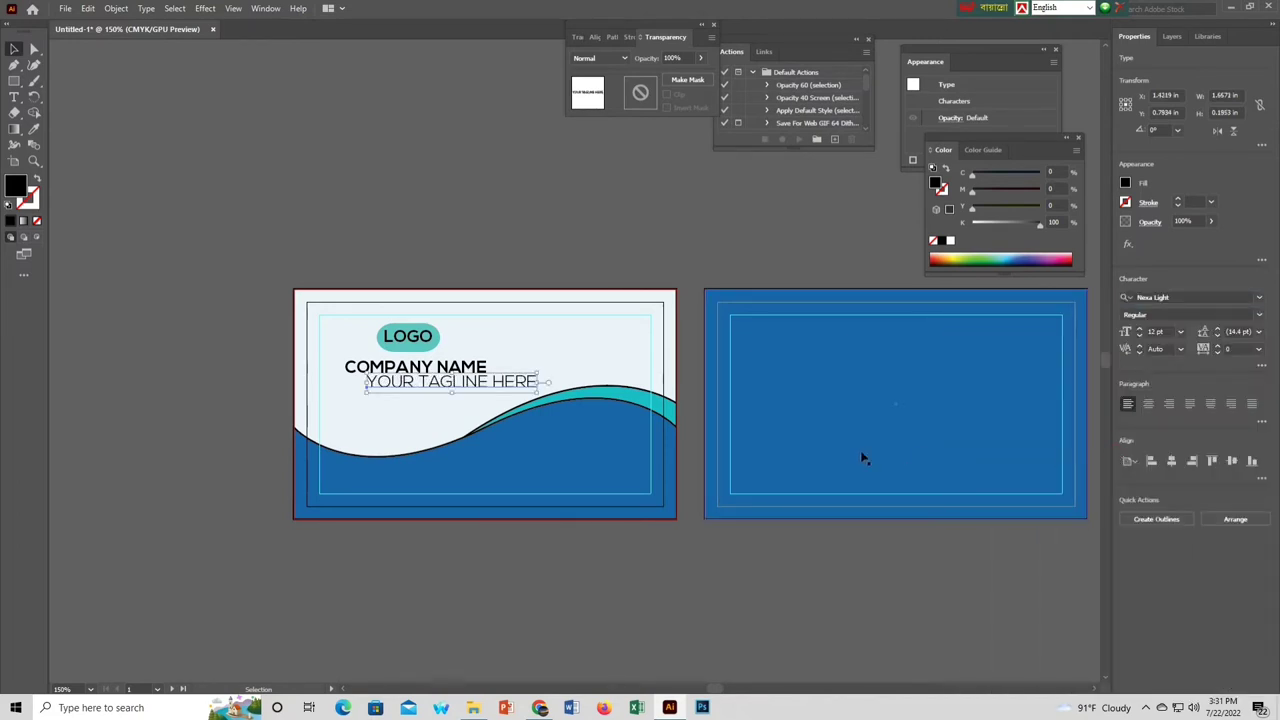
Step: Colour the tagline with the blue wave's colour and move it left under COMPANY NAME
left_click(34, 128)
left_click(616, 425)
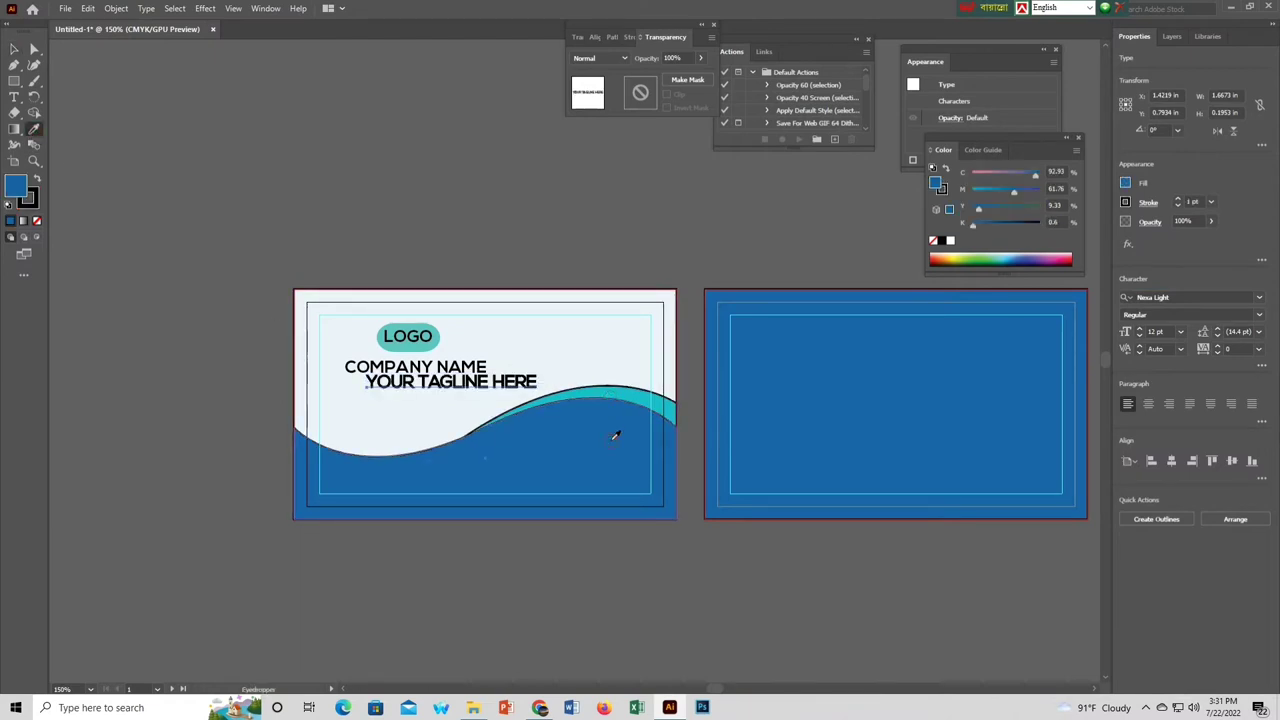
key("v")
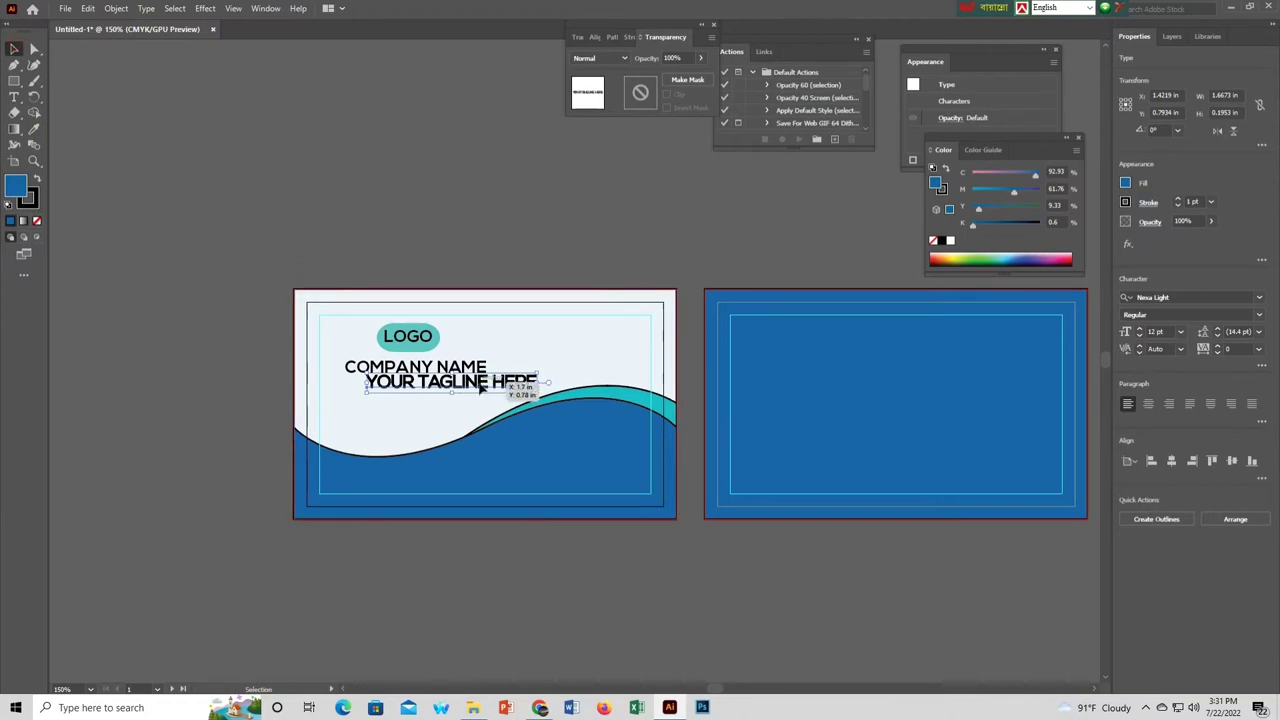
left_click_drag(481, 388, 462, 398)
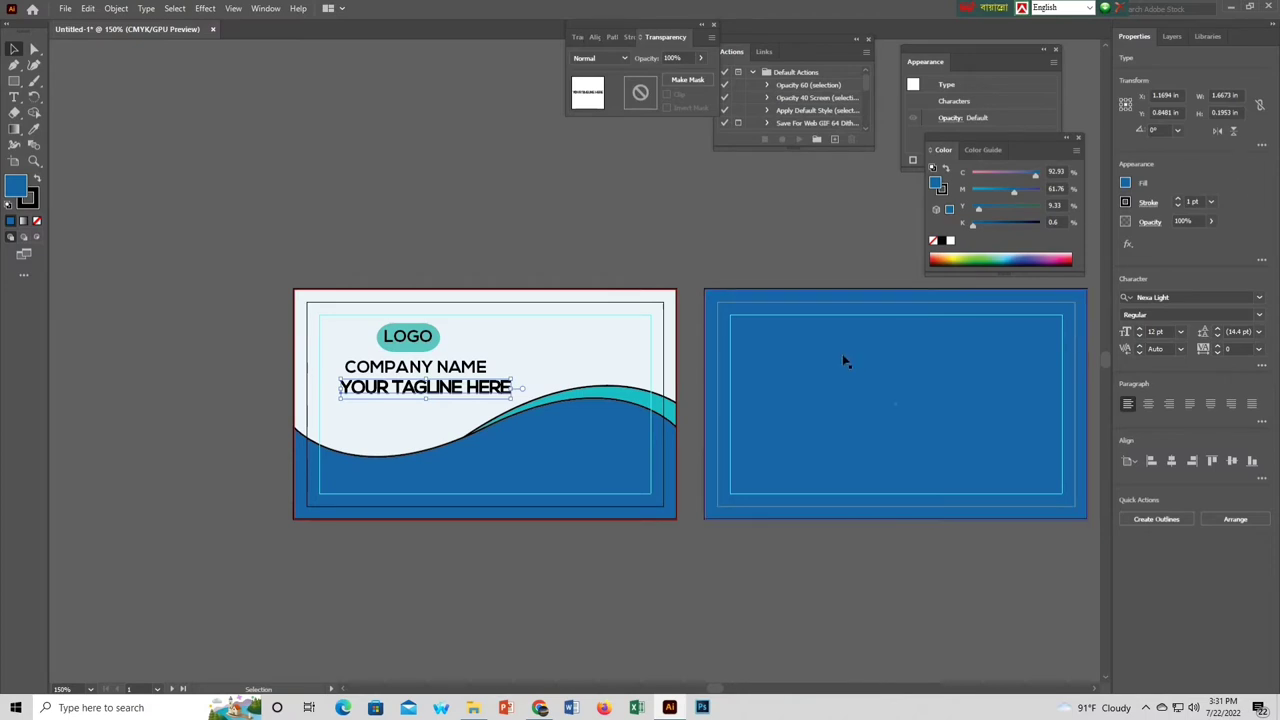
Step: Adjust the tagline's stroke weight, trying 0.5 pt and then 1 pt
left_click(1211, 201)
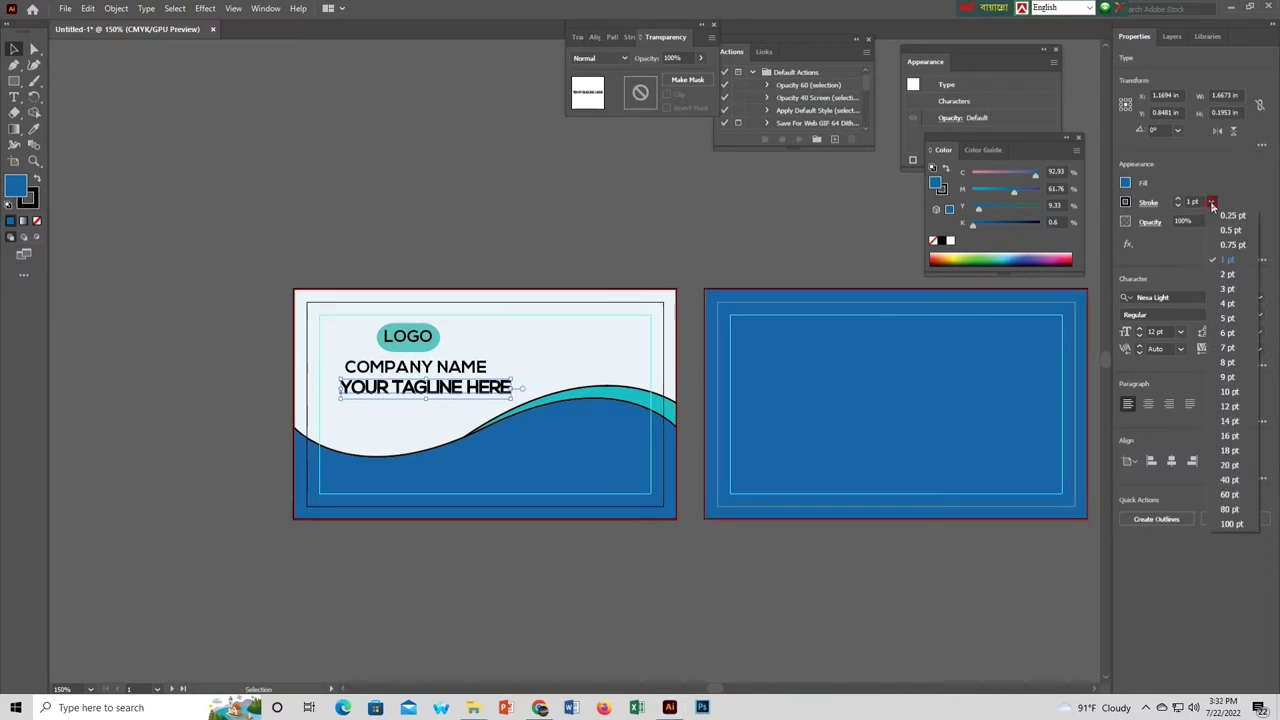
left_click(1229, 230)
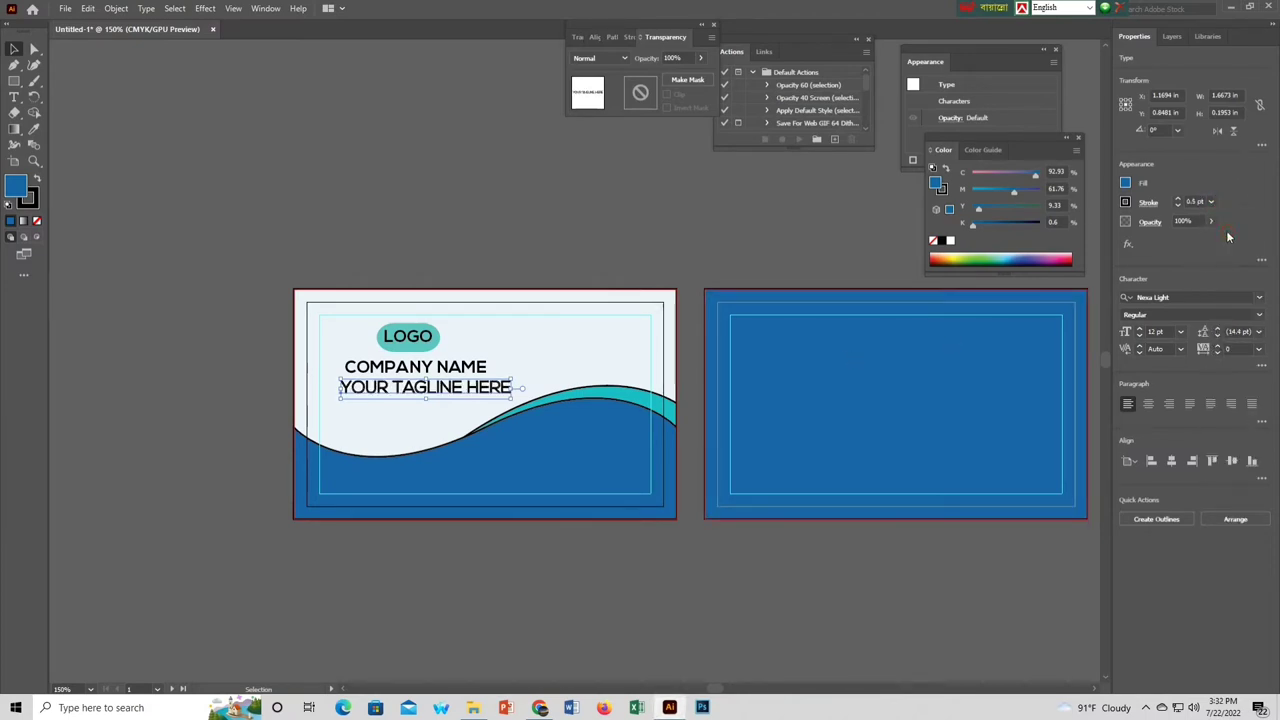
left_click(1212, 201)
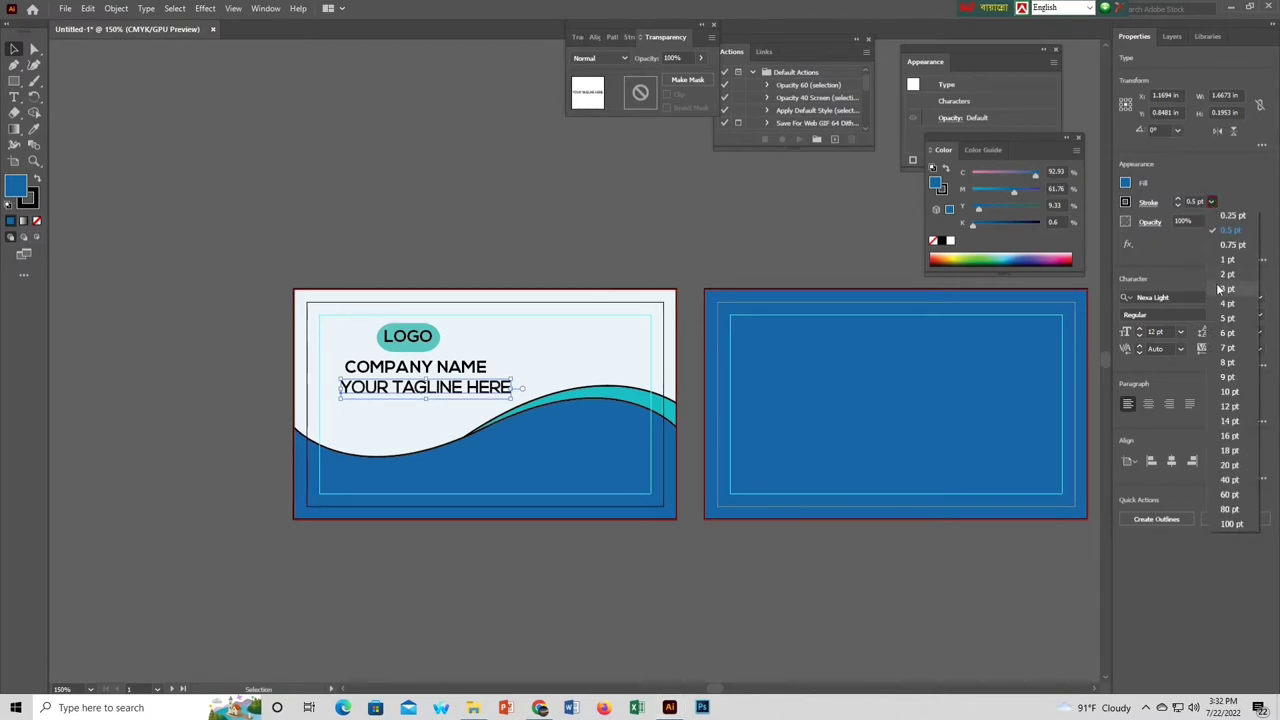
left_click(1228, 259)
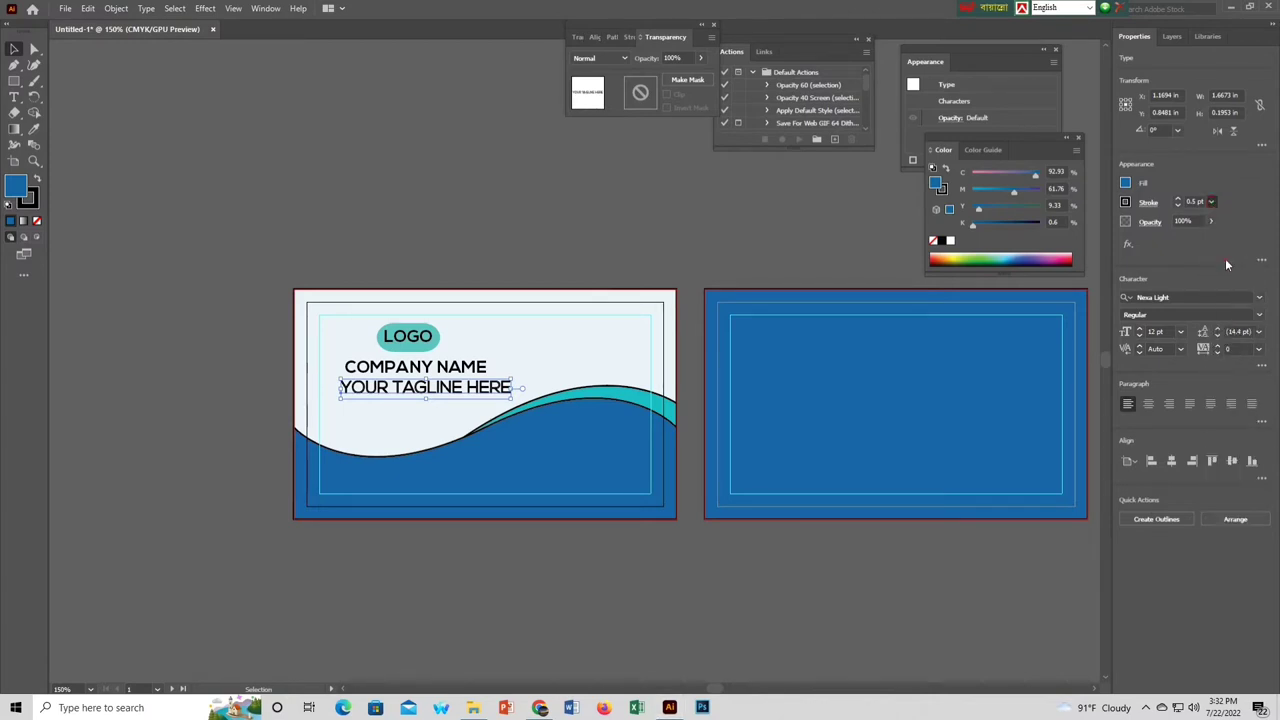
Step: Scale the tagline down to about 7.8 pt and centre it under COMPANY NAME
left_click_drag(512, 397, 461, 396)
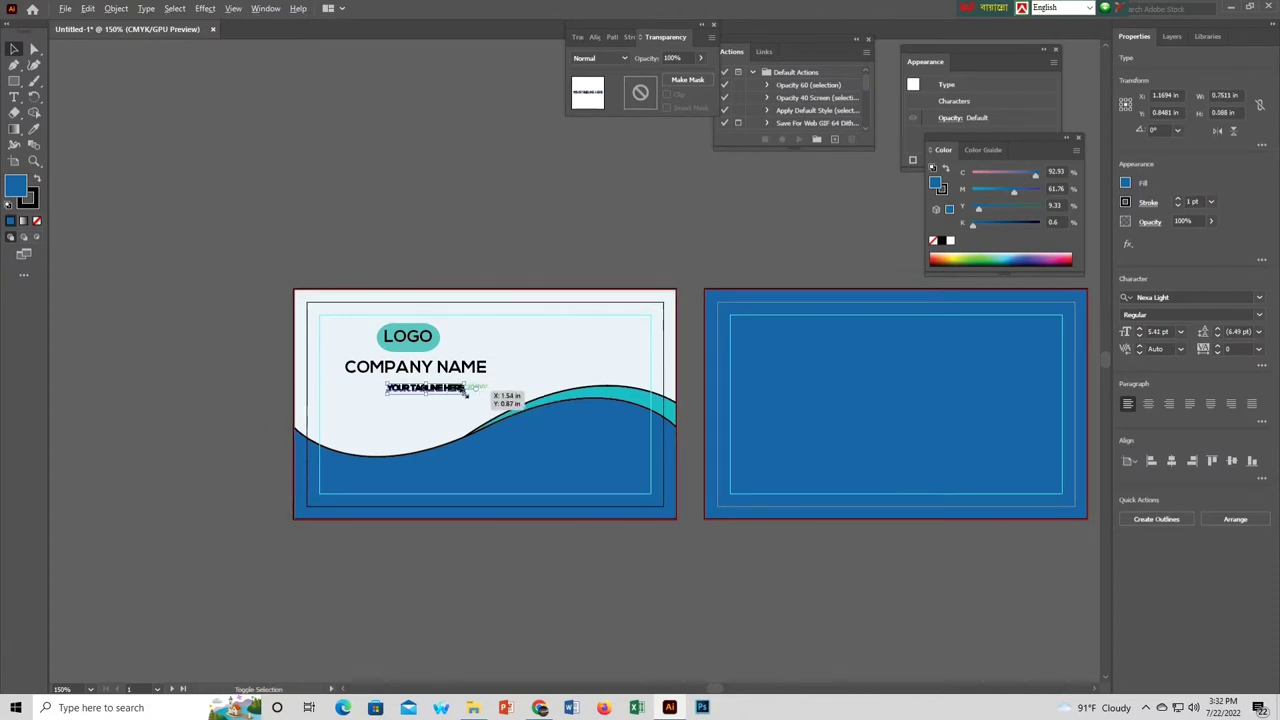
mouse_move(461, 396)
left_mouse_down()
mouse_move(482, 398)
mouse_move(445, 388)
left_mouse_up()
left_click(551, 363)
Step: Add an extra space before 'HERE' in the tagline text
left_click(14, 97)
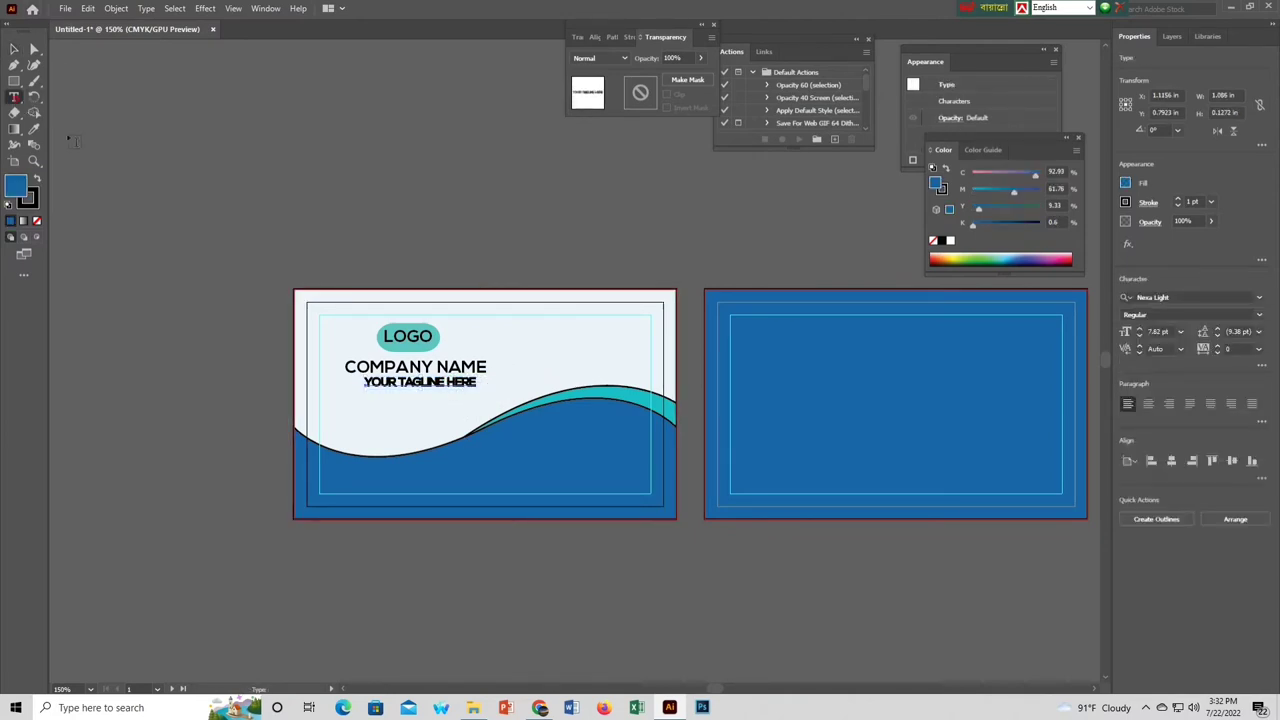
left_click(443, 381)
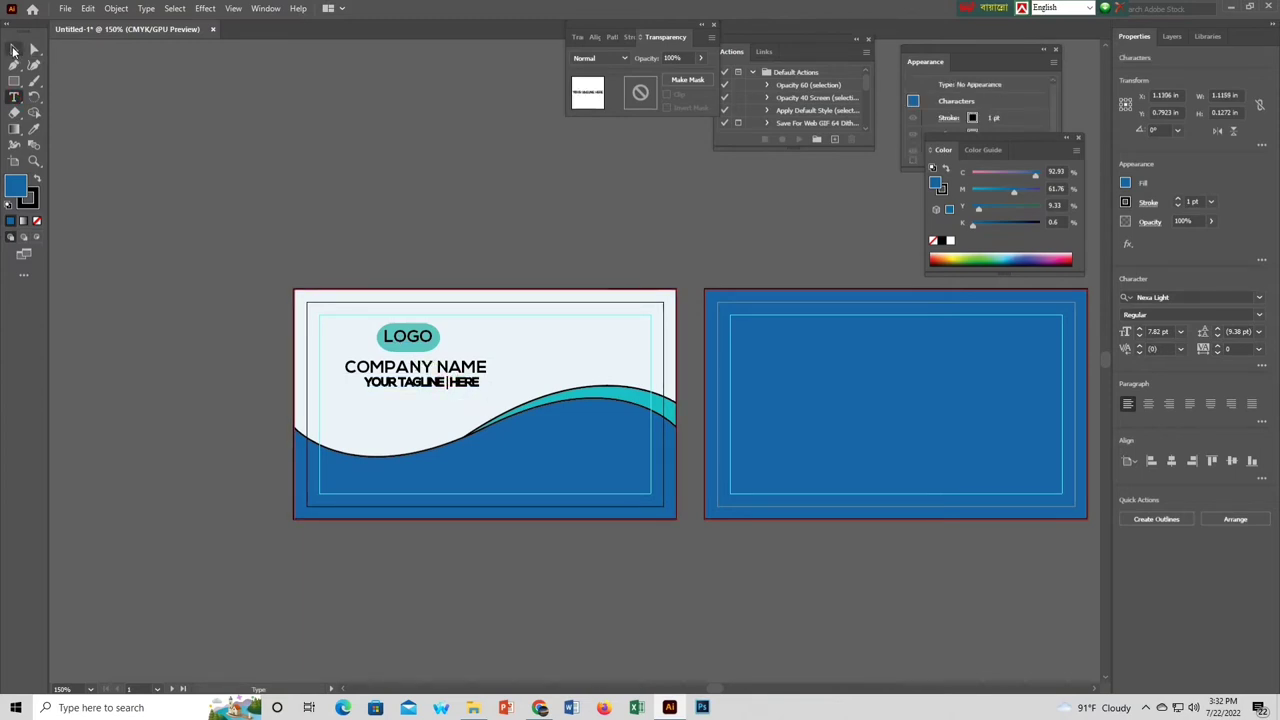
left_click(14, 48)
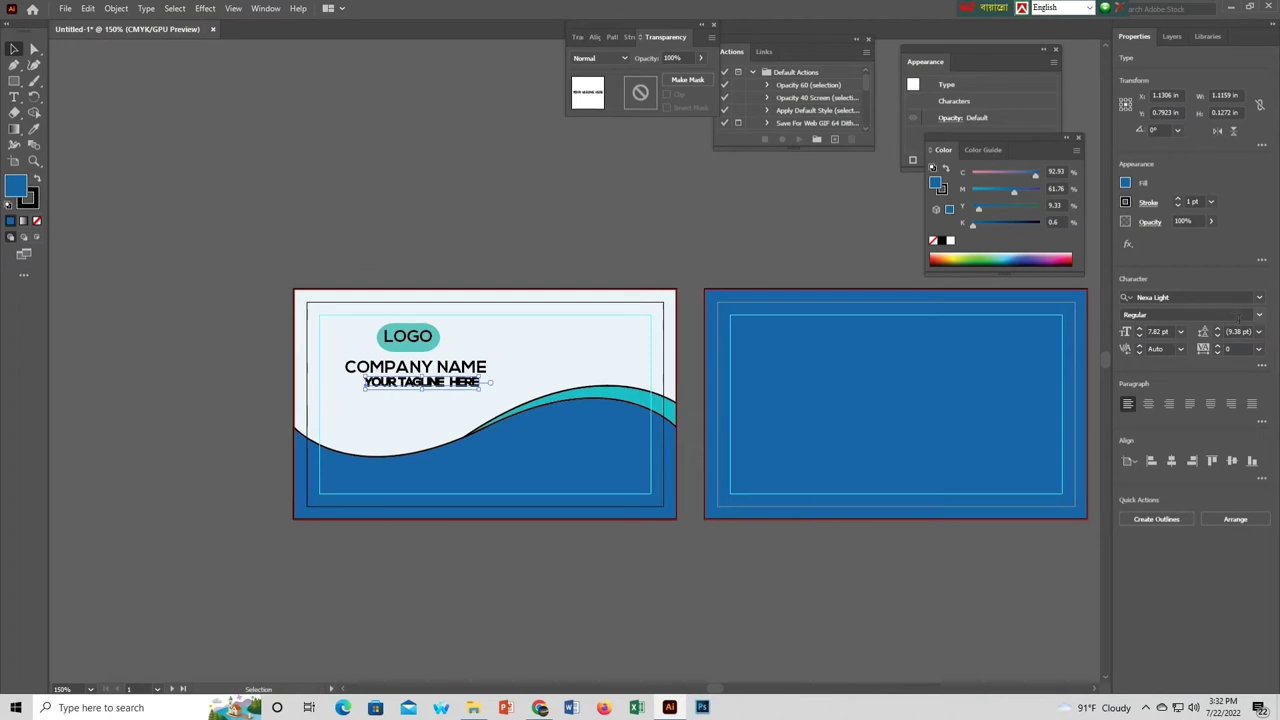
left_click(1258, 300)
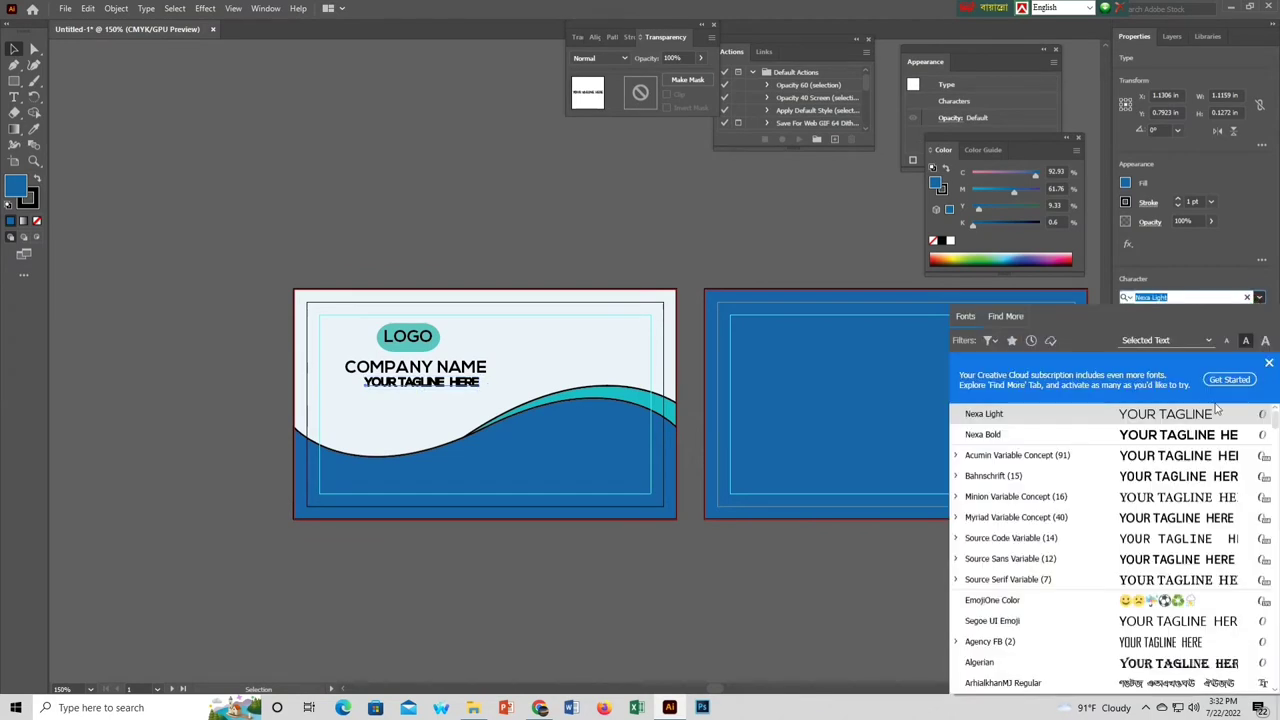
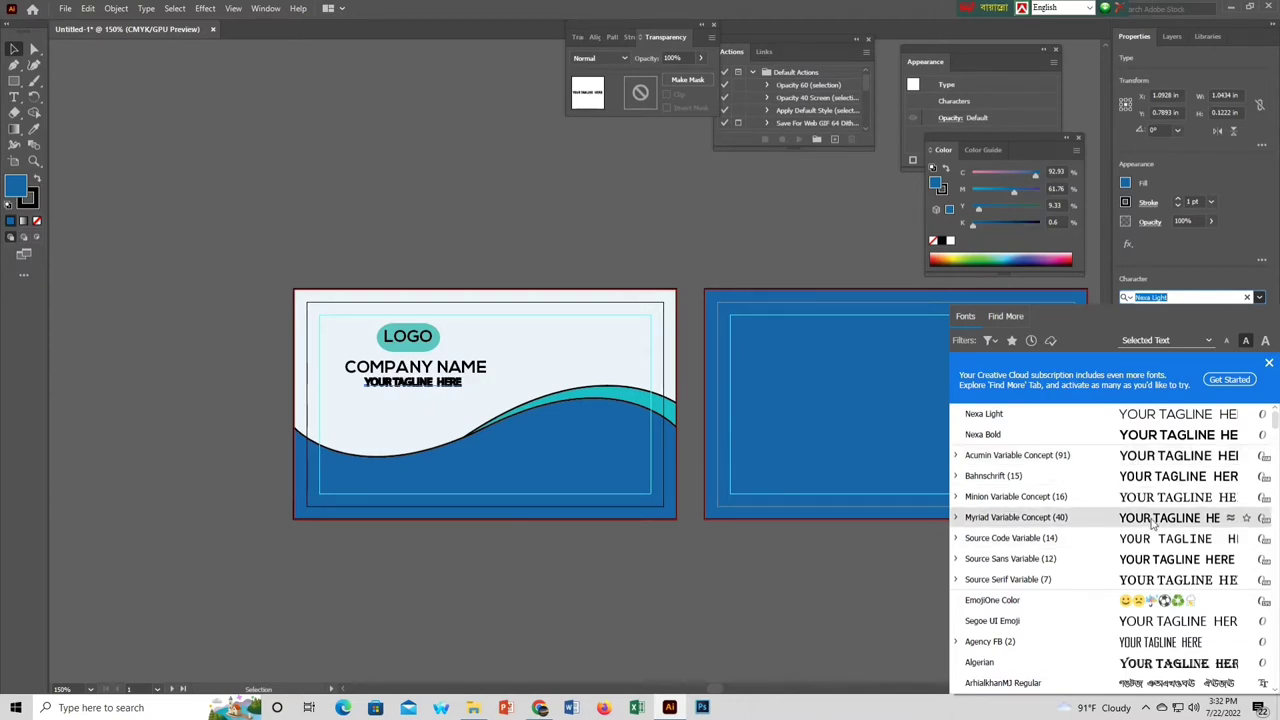
Step: Apply Nexa Light to 'YOUR TAGLINE HERE', set its stroke to None, and deselect
left_click(1168, 420)
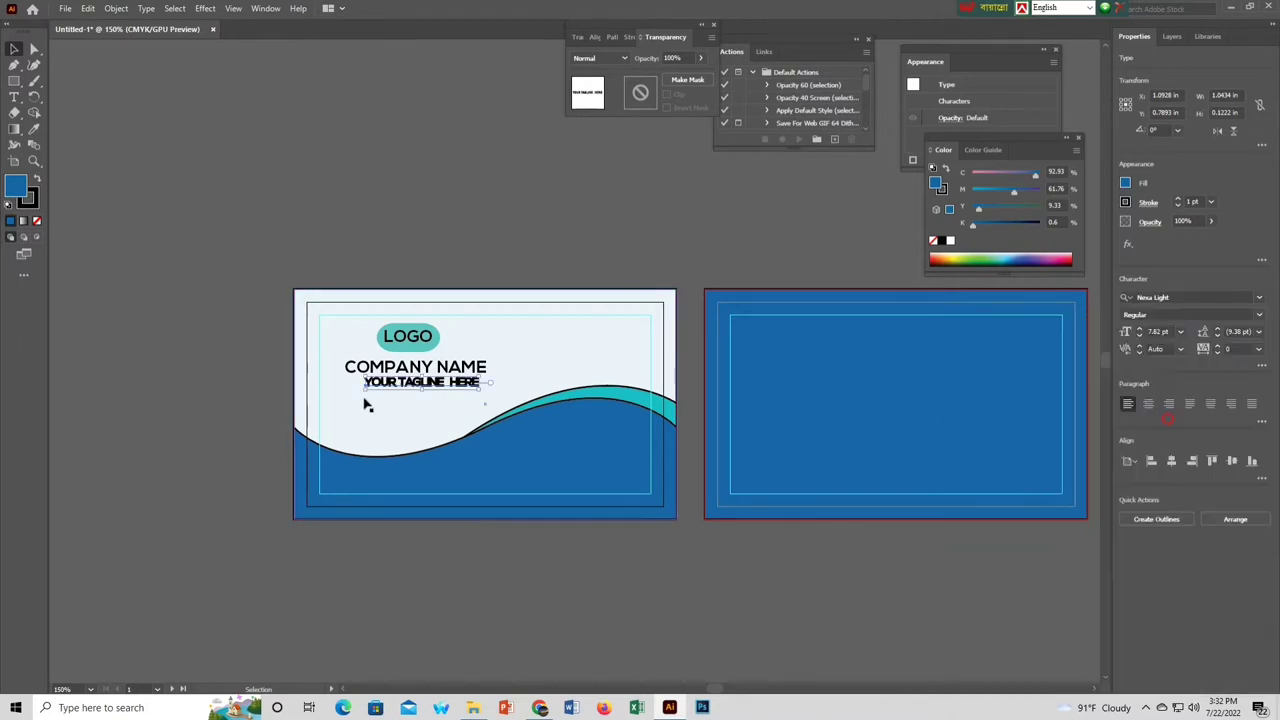
left_click(31, 205)
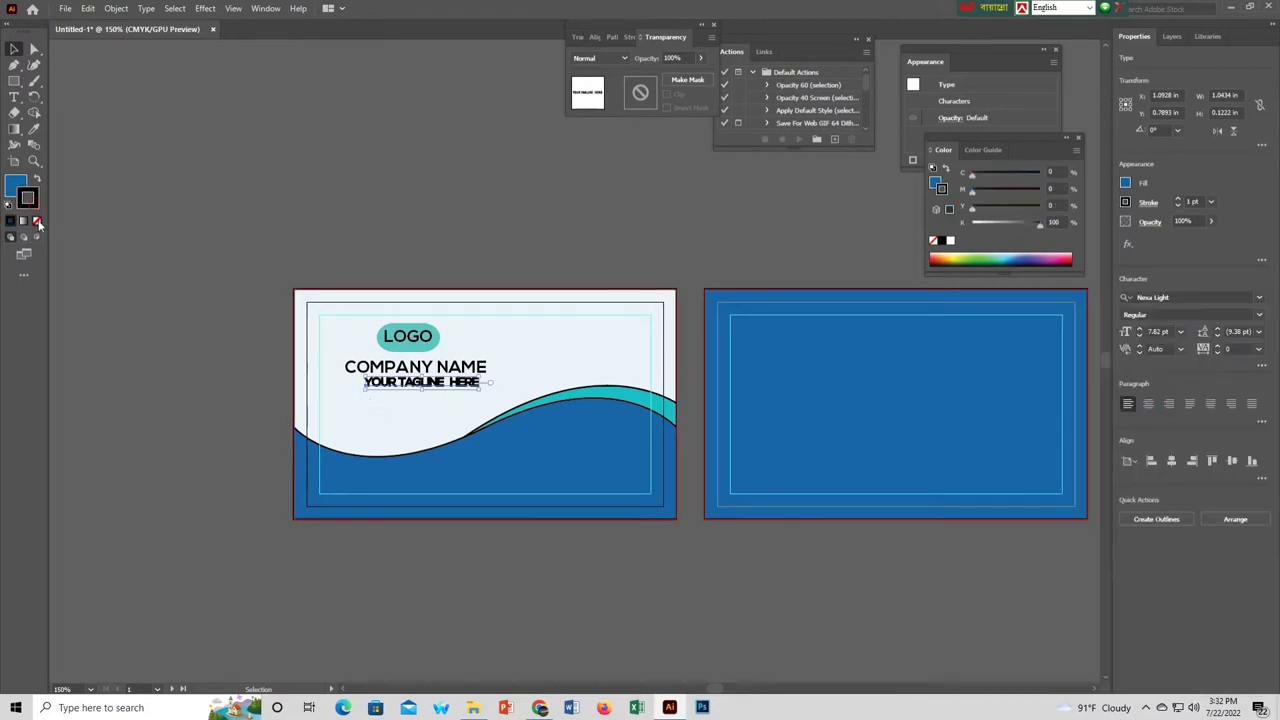
left_click(37, 222)
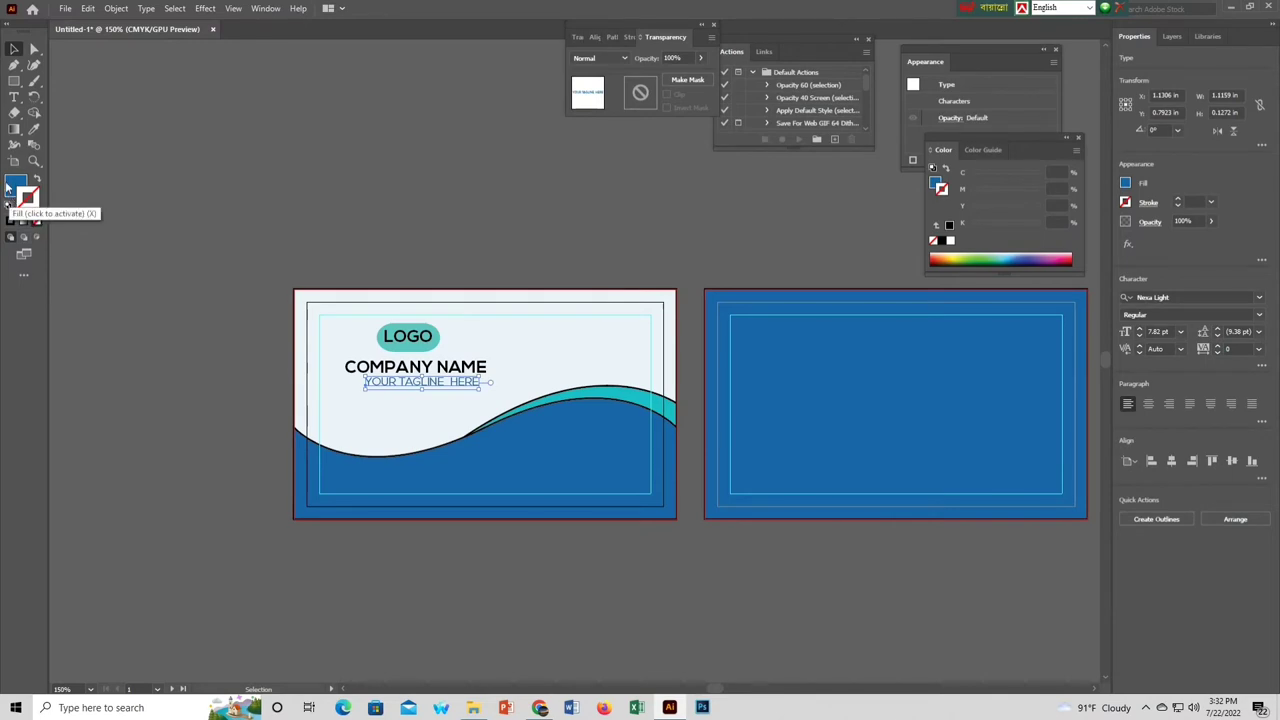
left_click(15, 186)
left_click(345, 230)
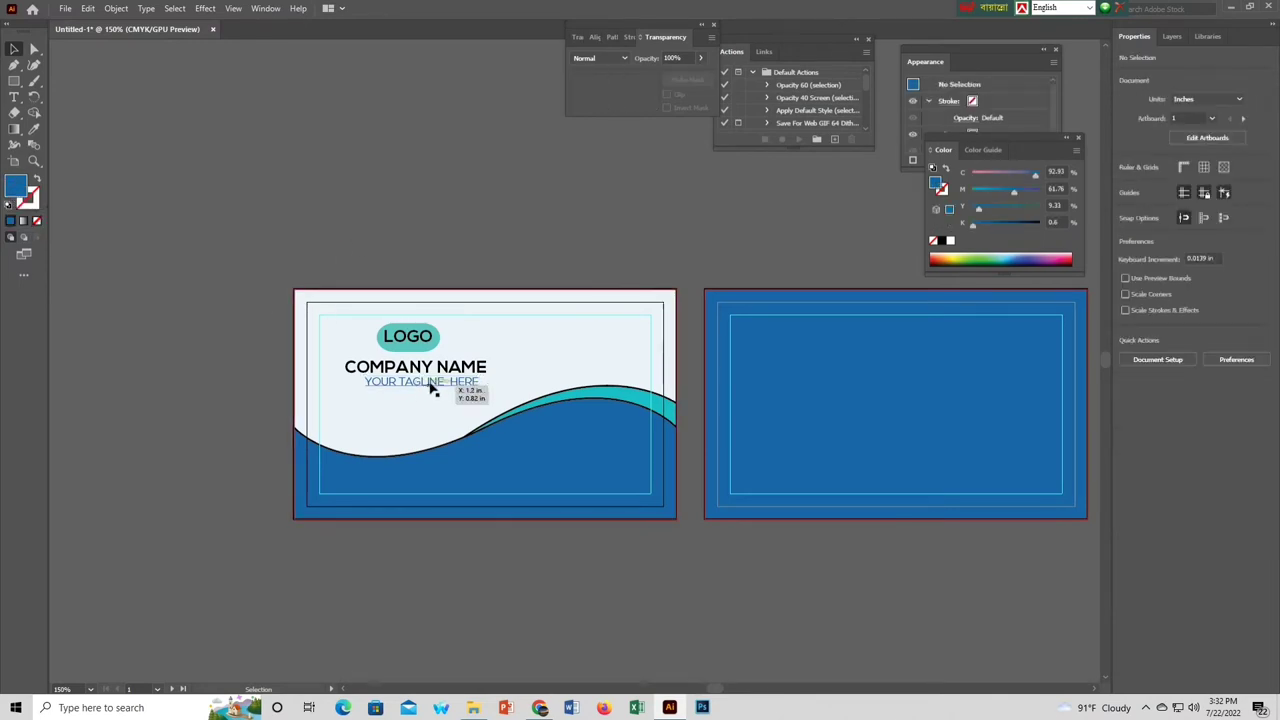
left_click(409, 254)
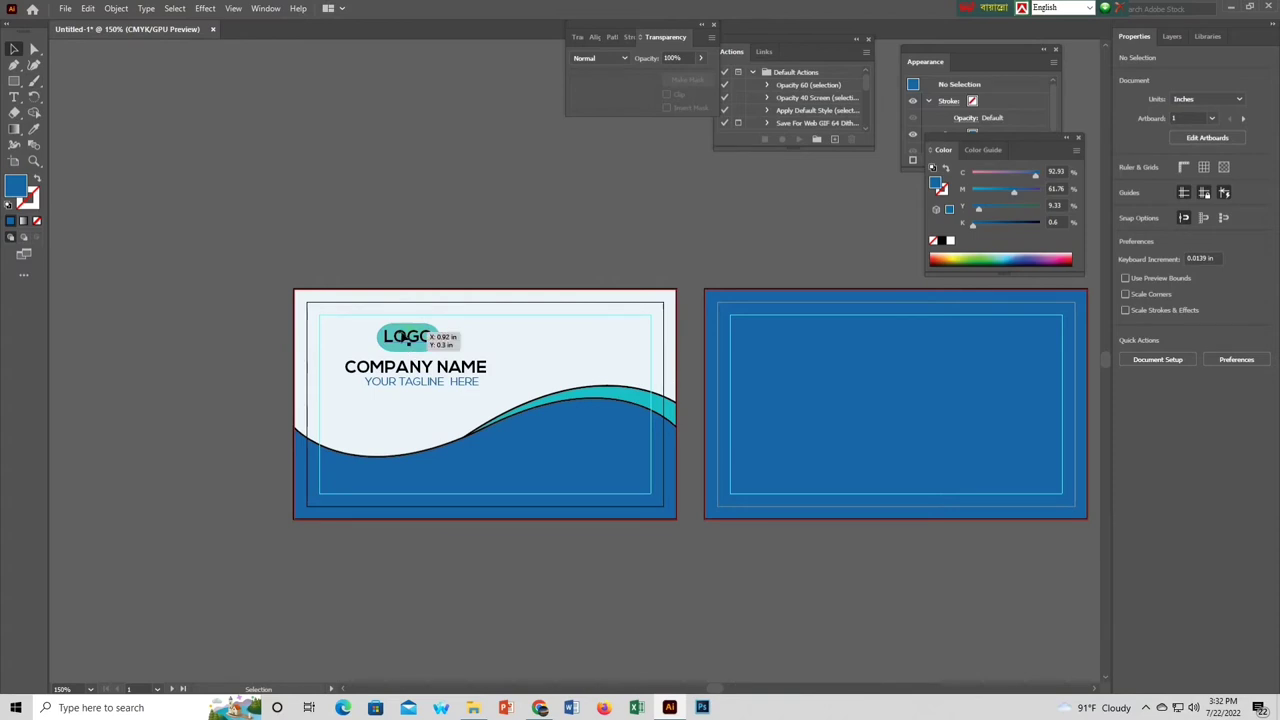
Step: Select logo, company name and tagline and apply Horizontal Align Center to them
left_click(407, 337)
left_click(415, 367, "shift")
left_click(413, 382, "shift")
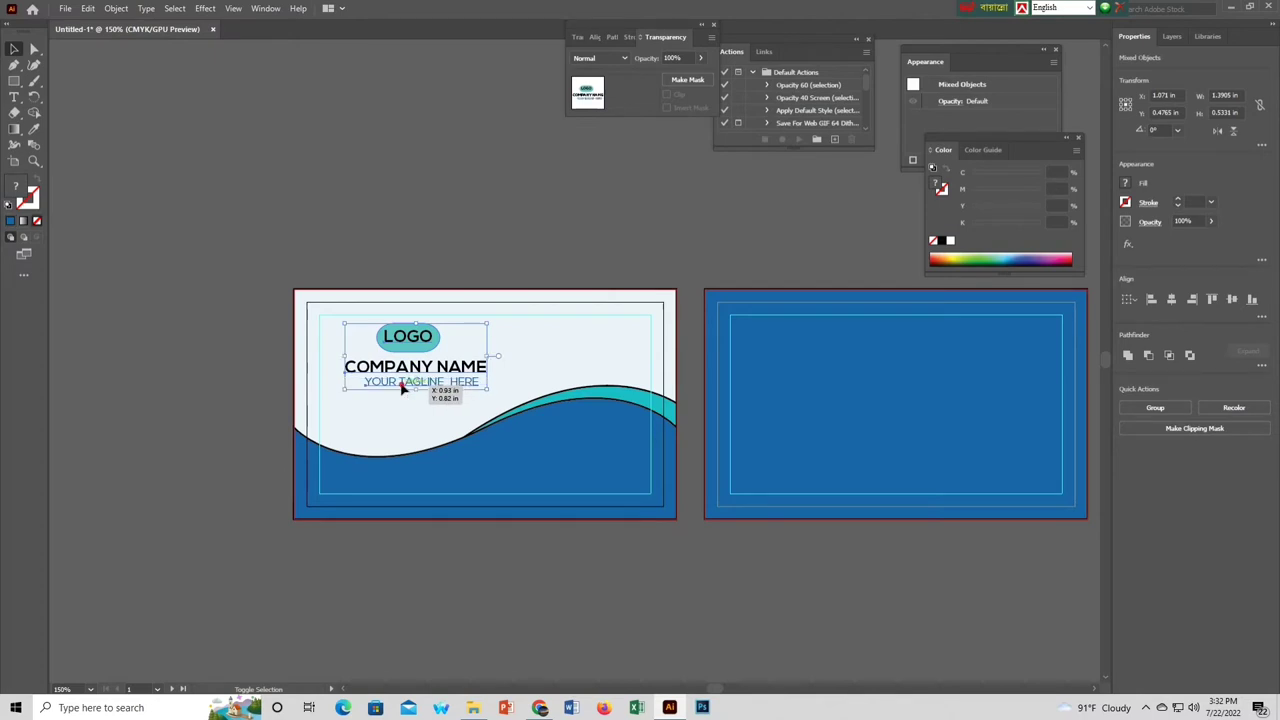
left_click_drag(413, 382, 412, 387)
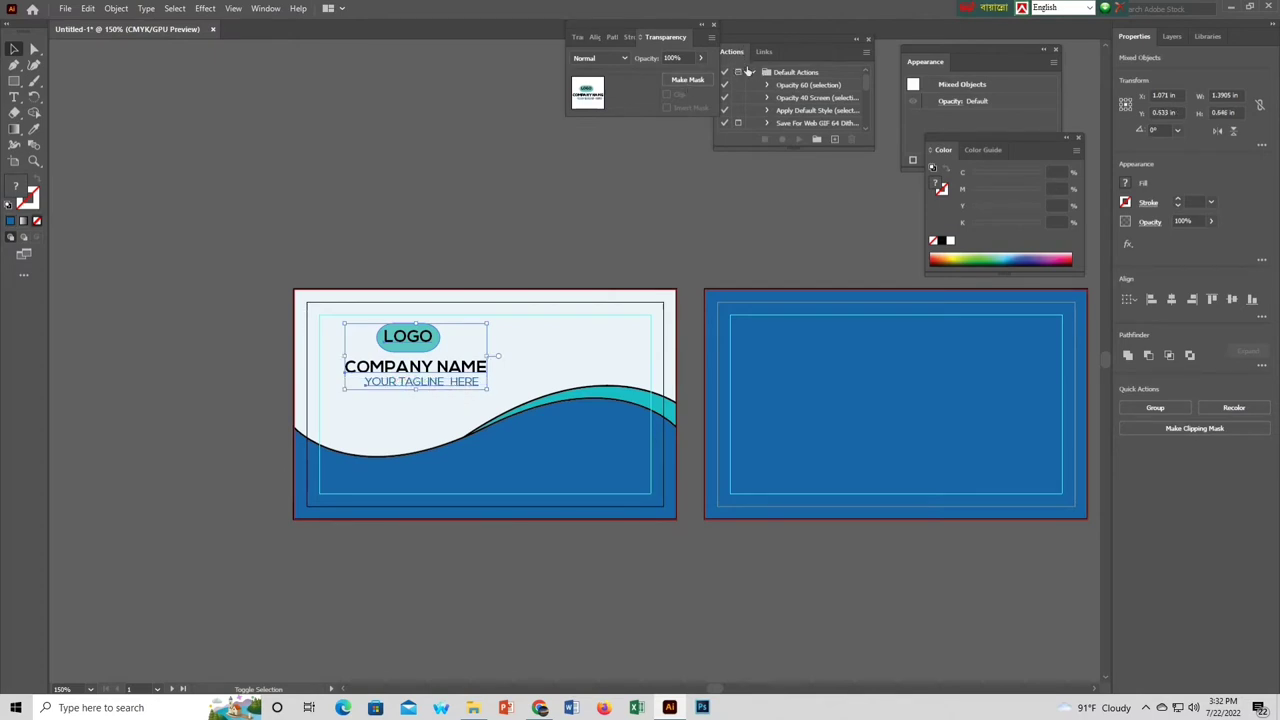
left_click_drag(670, 33, 612, 37)
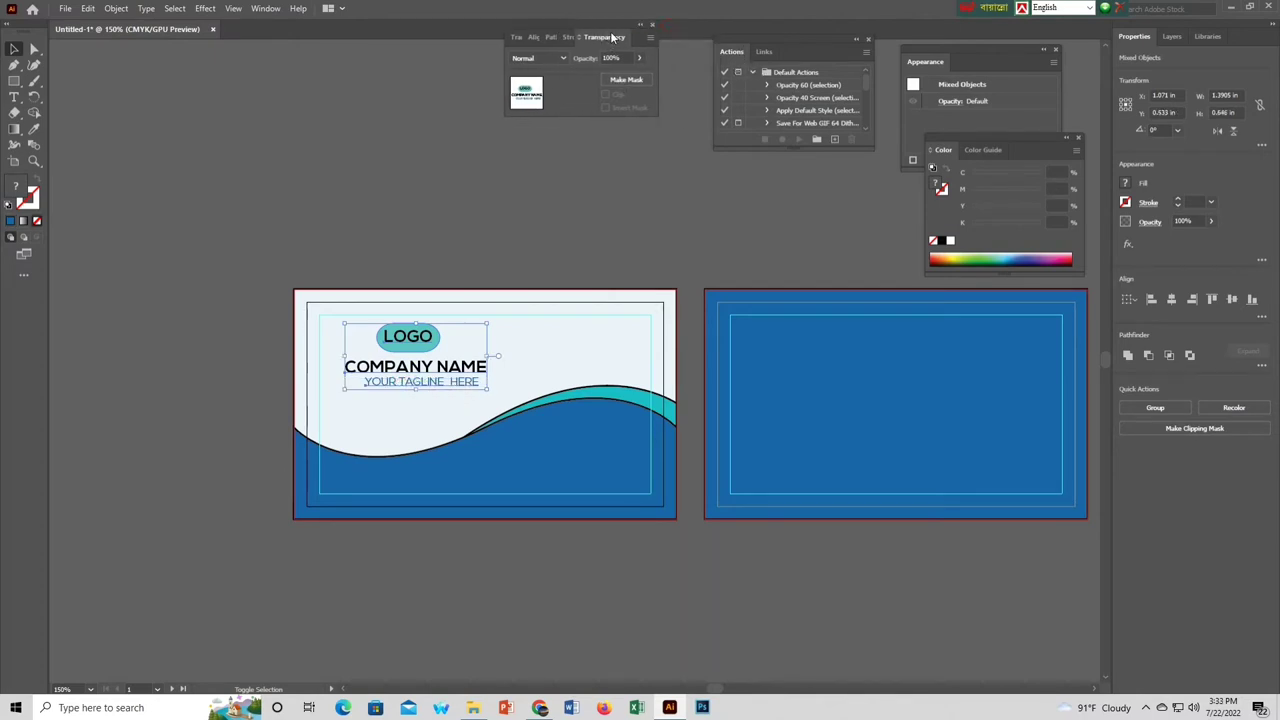
left_click(534, 37)
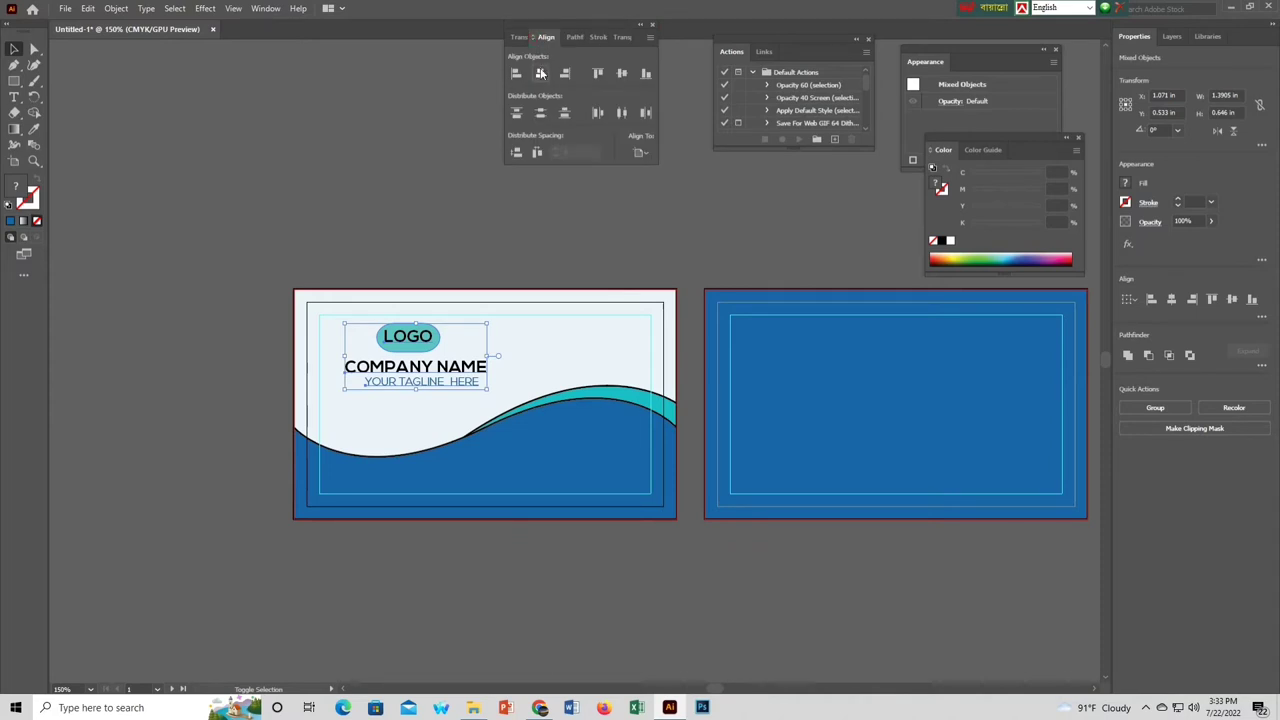
left_click(541, 74)
left_click(543, 118)
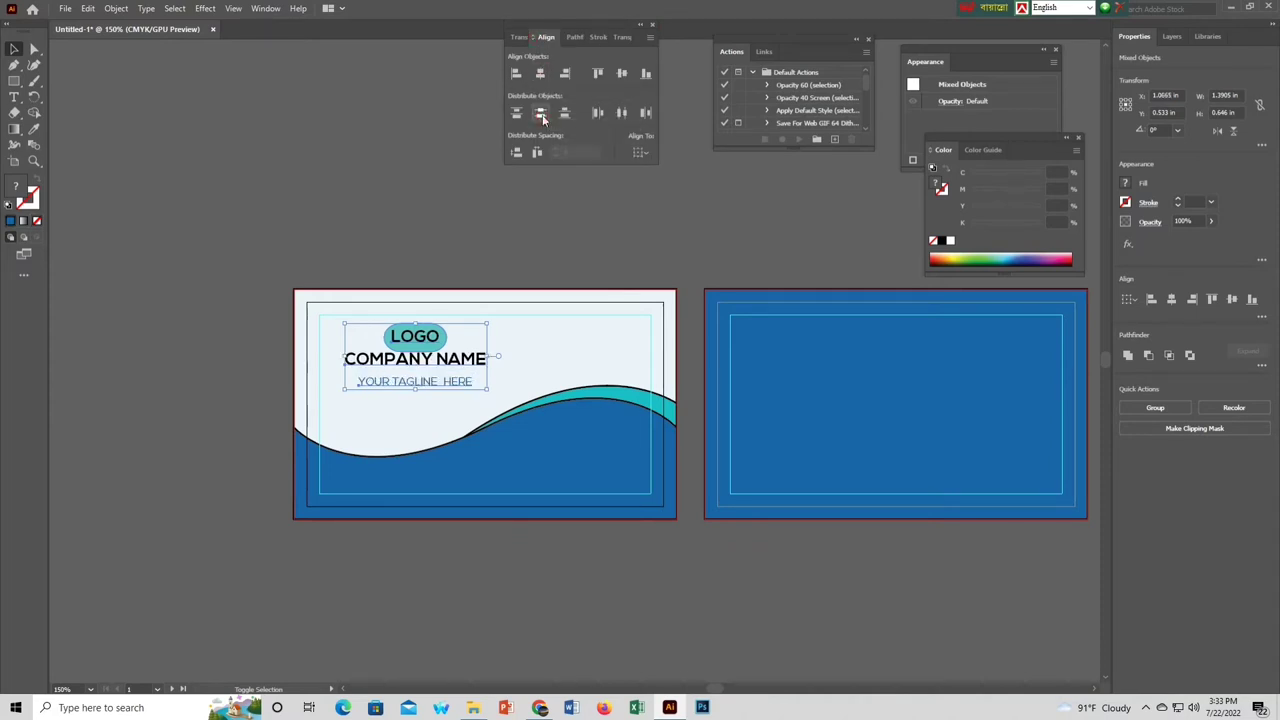
left_click(622, 74)
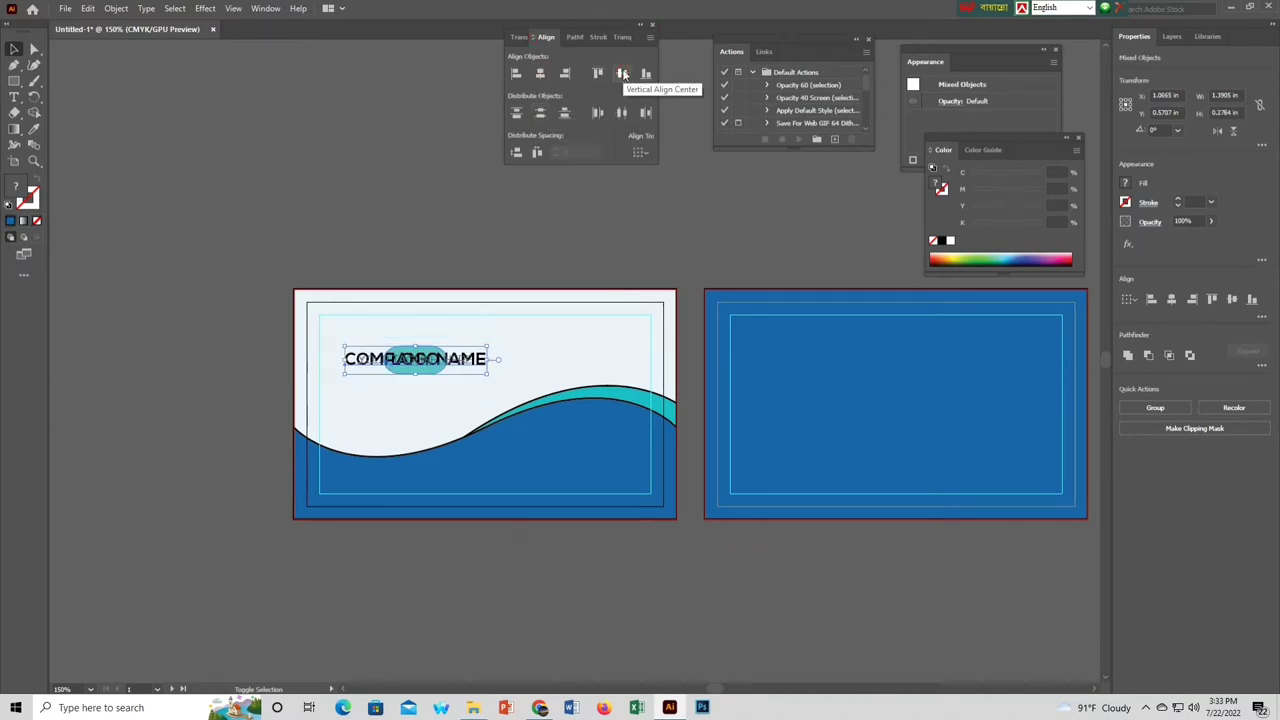
key("ctrl+z")
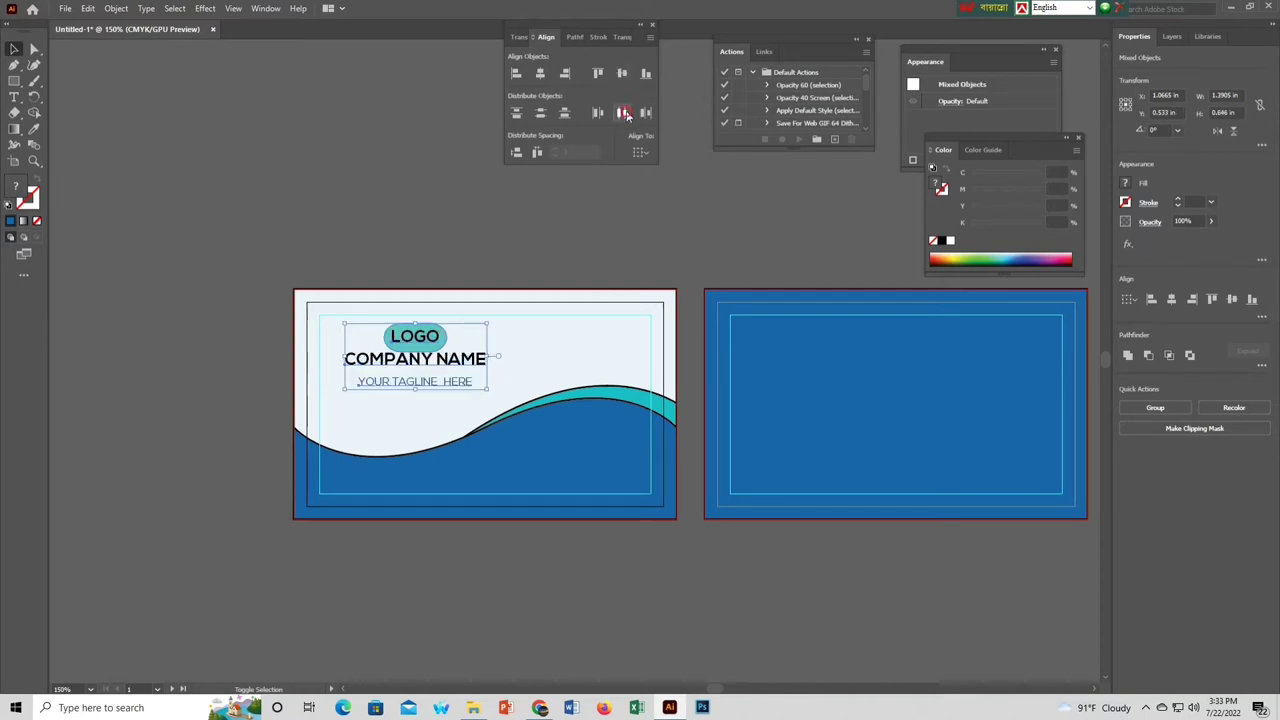
Step: Nudge the company name and logo down to sit tightly above the tagline
left_click(451, 127)
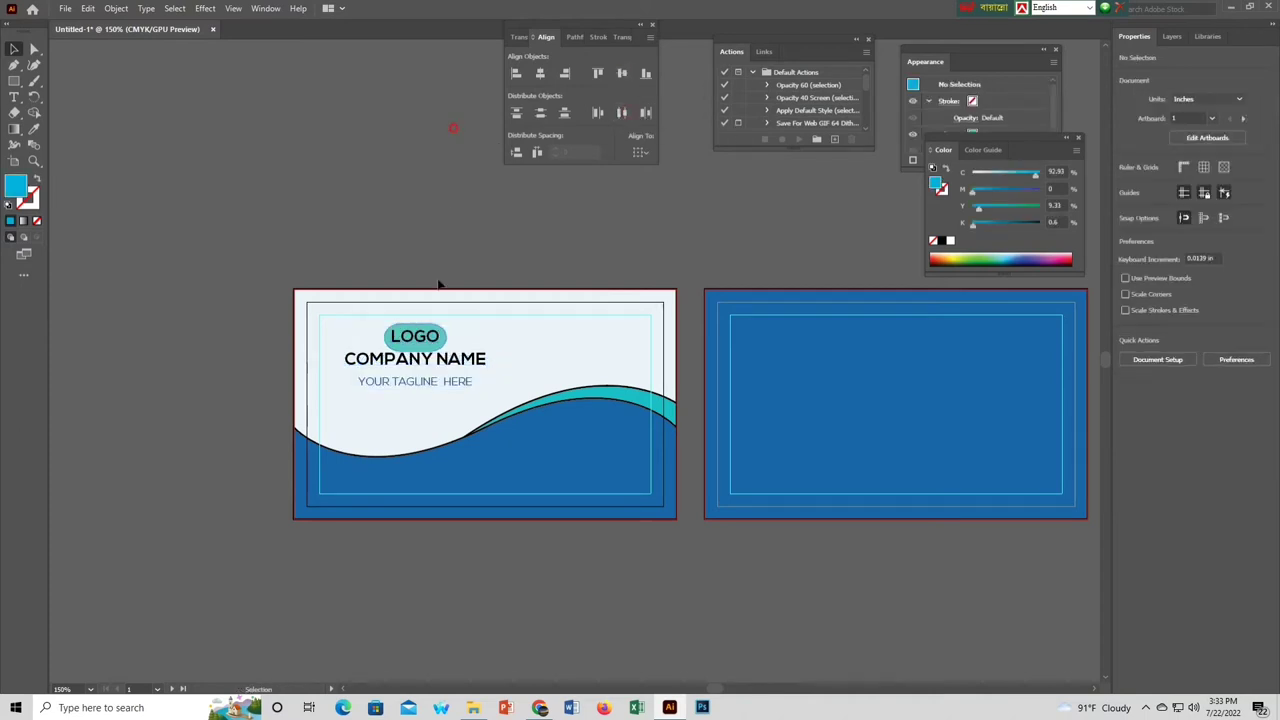
left_click(432, 338)
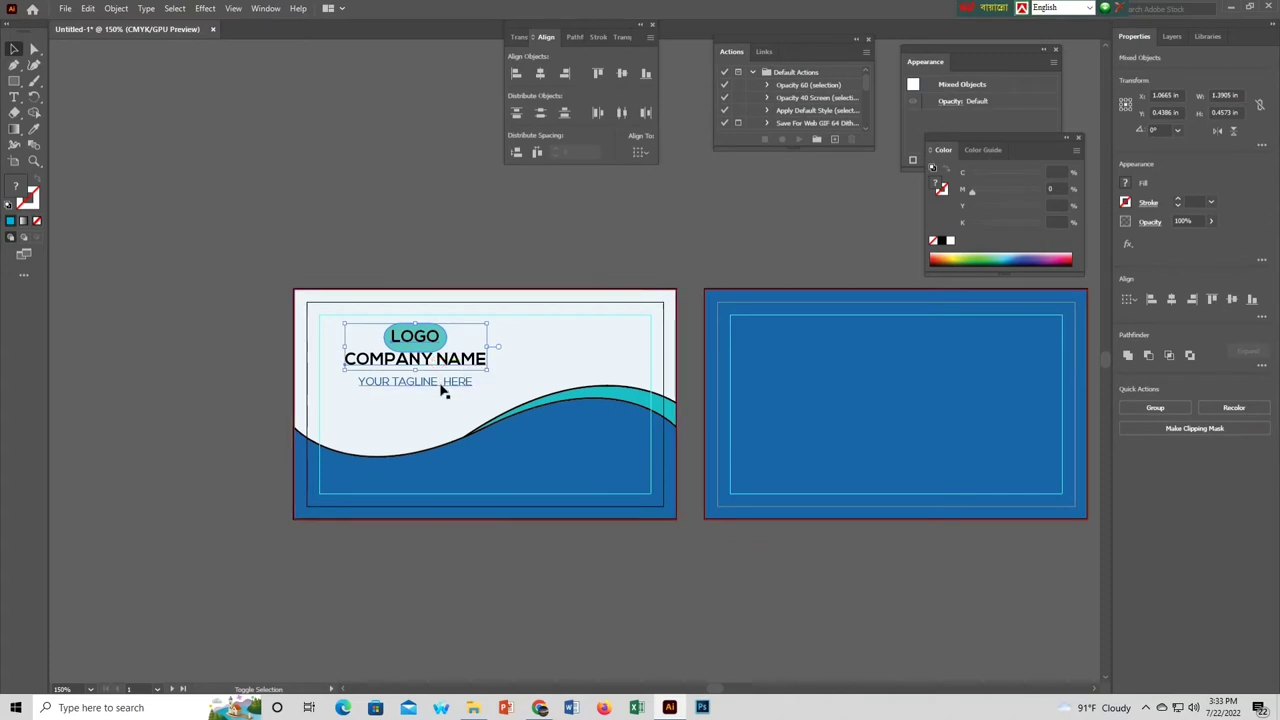
left_click(437, 376, "shift")
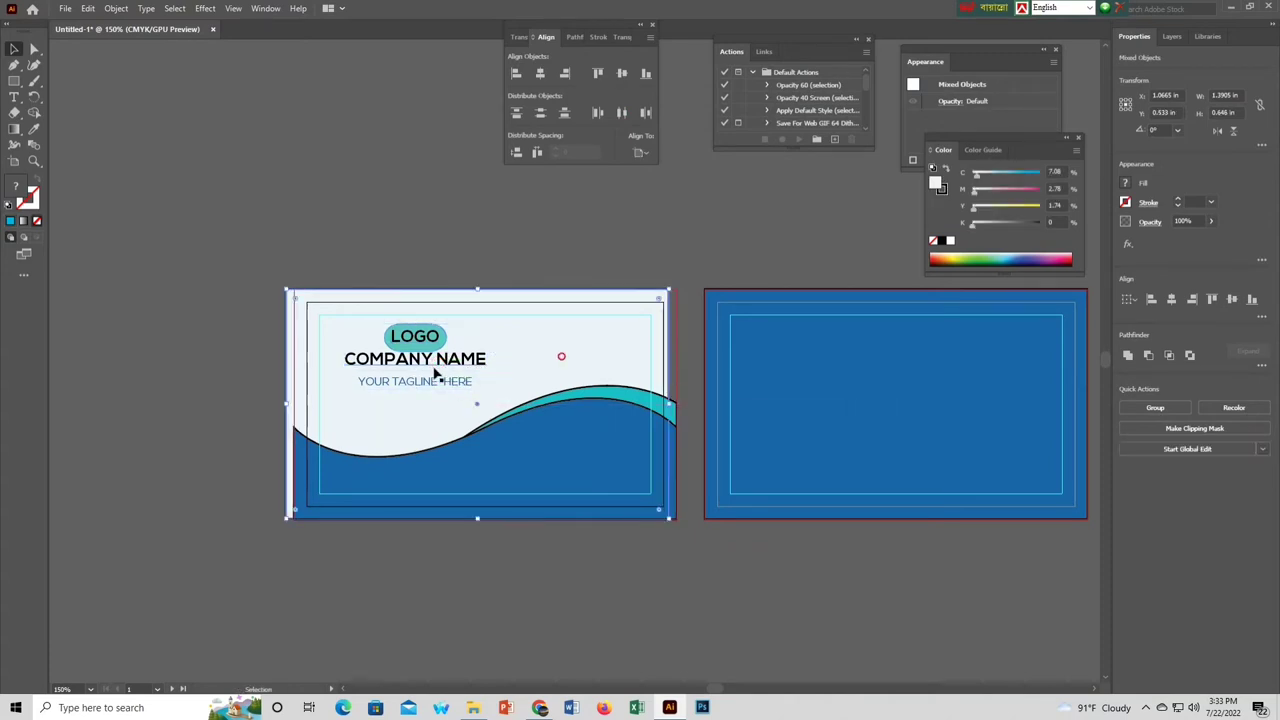
left_click(414, 234)
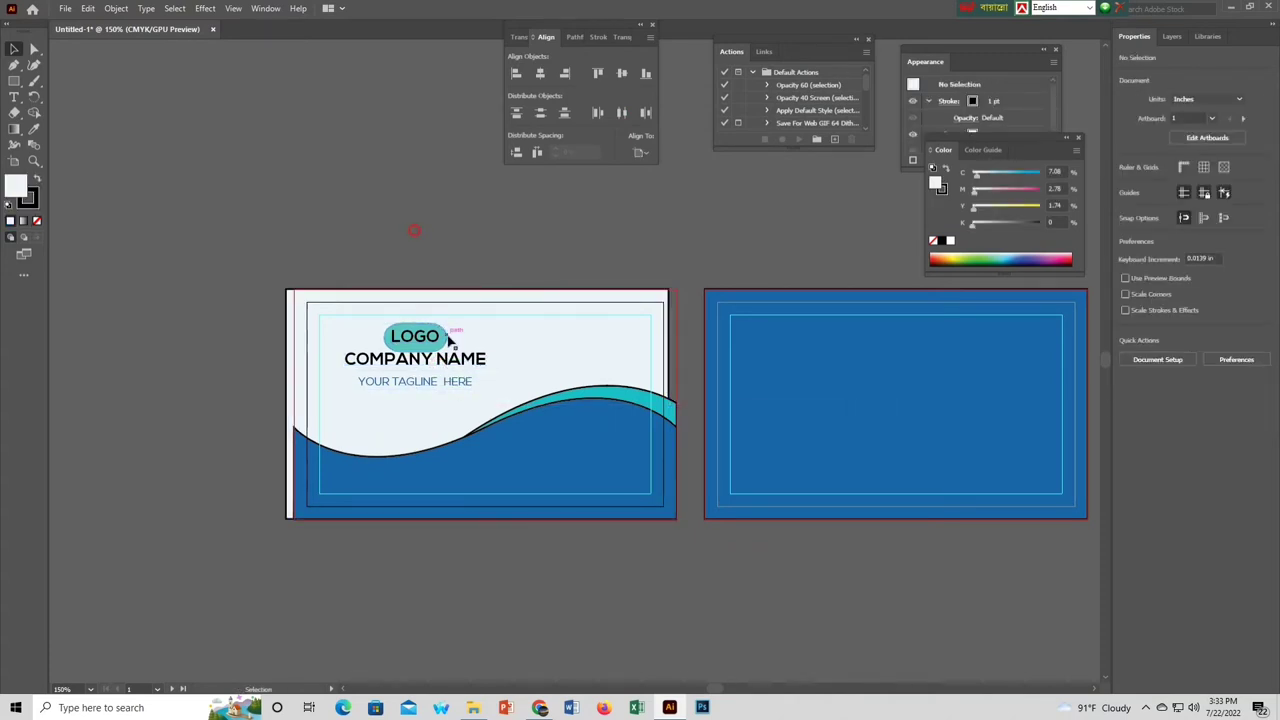
left_click(455, 360)
key("Down")
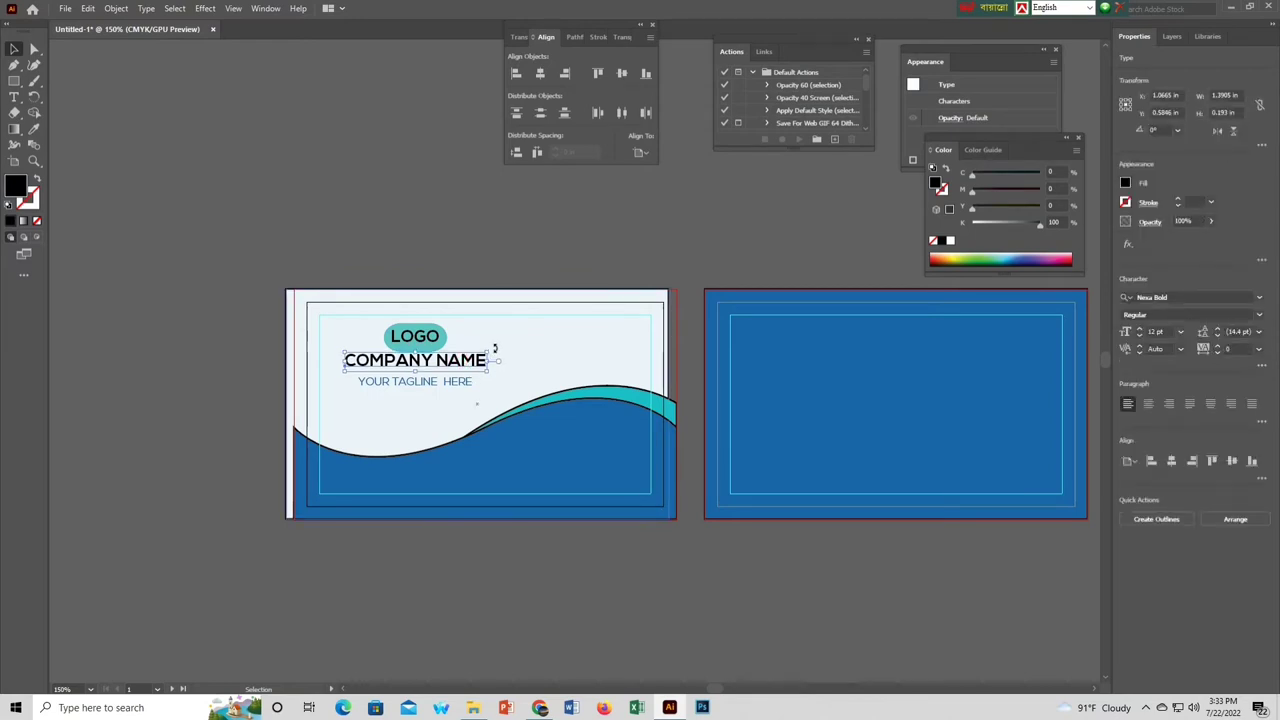
key("Down")
key("Down")
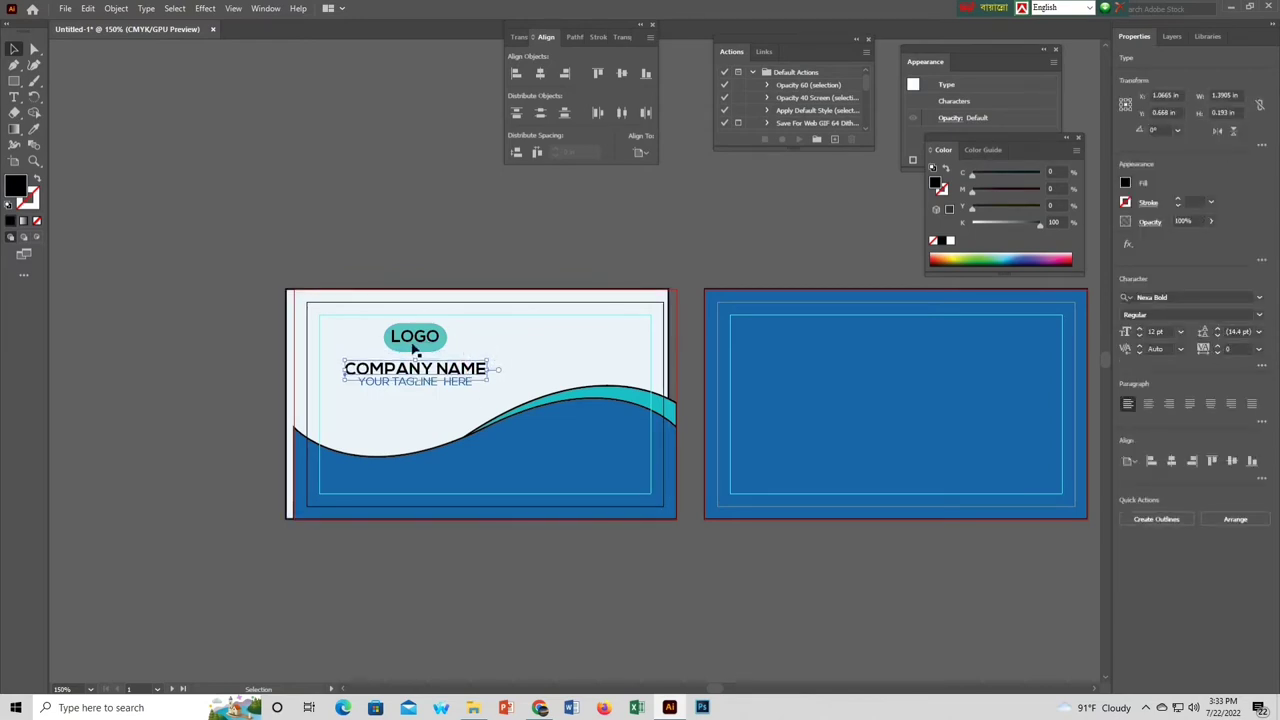
left_click(414, 349)
key("Down")
key("Down")
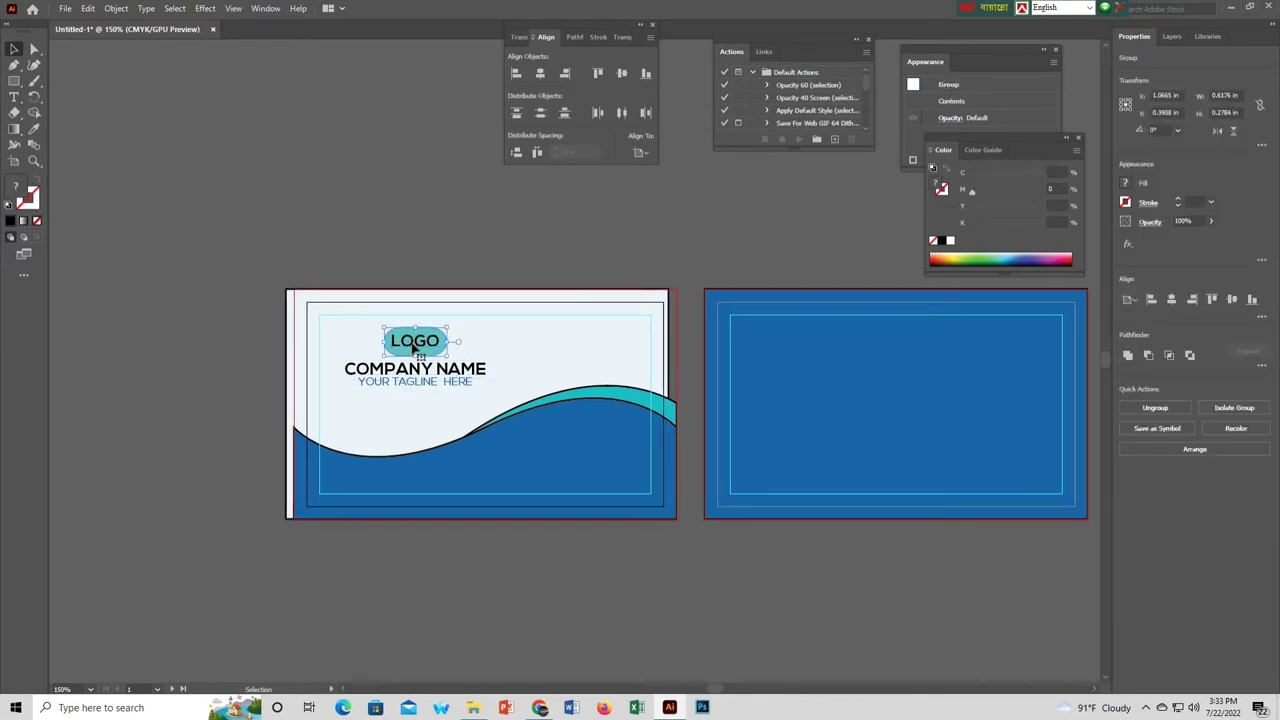
key("Up")
key("Down")
Step: Distribute logo, name and tagline by vertical centre and nudge the company name down
left_click(456, 367, "shift")
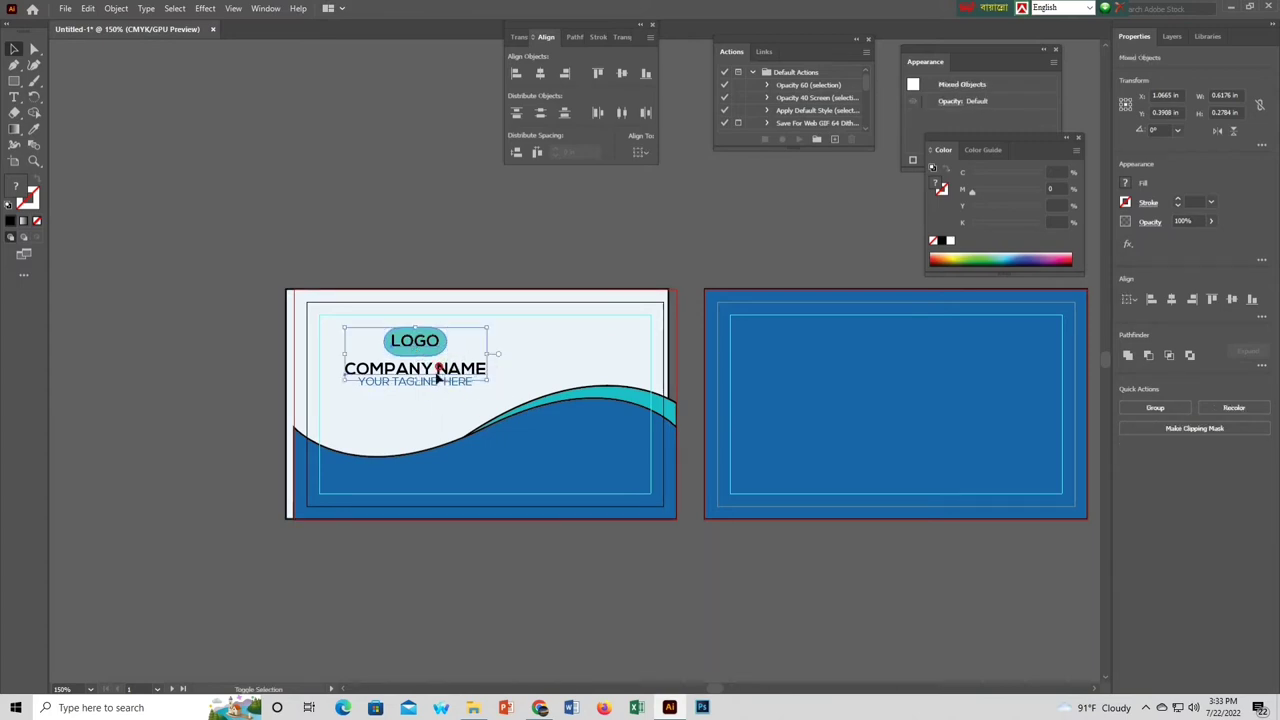
left_click(442, 384, "shift")
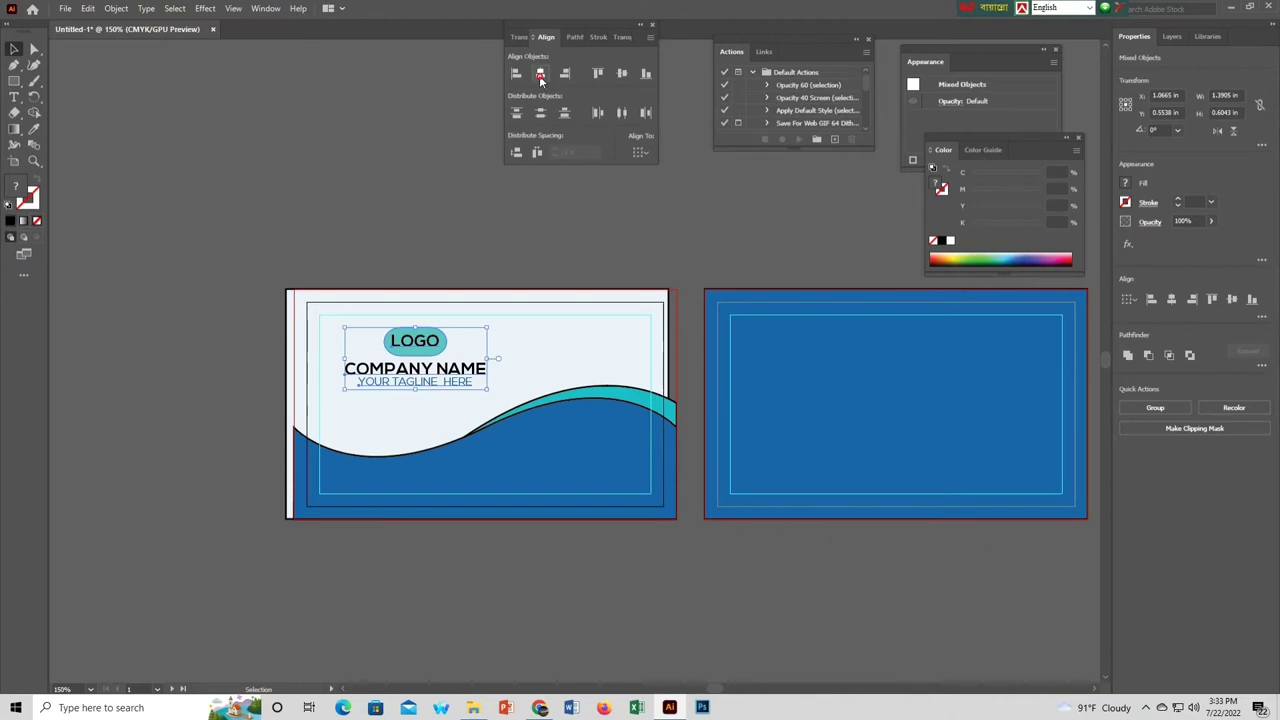
left_click(540, 114)
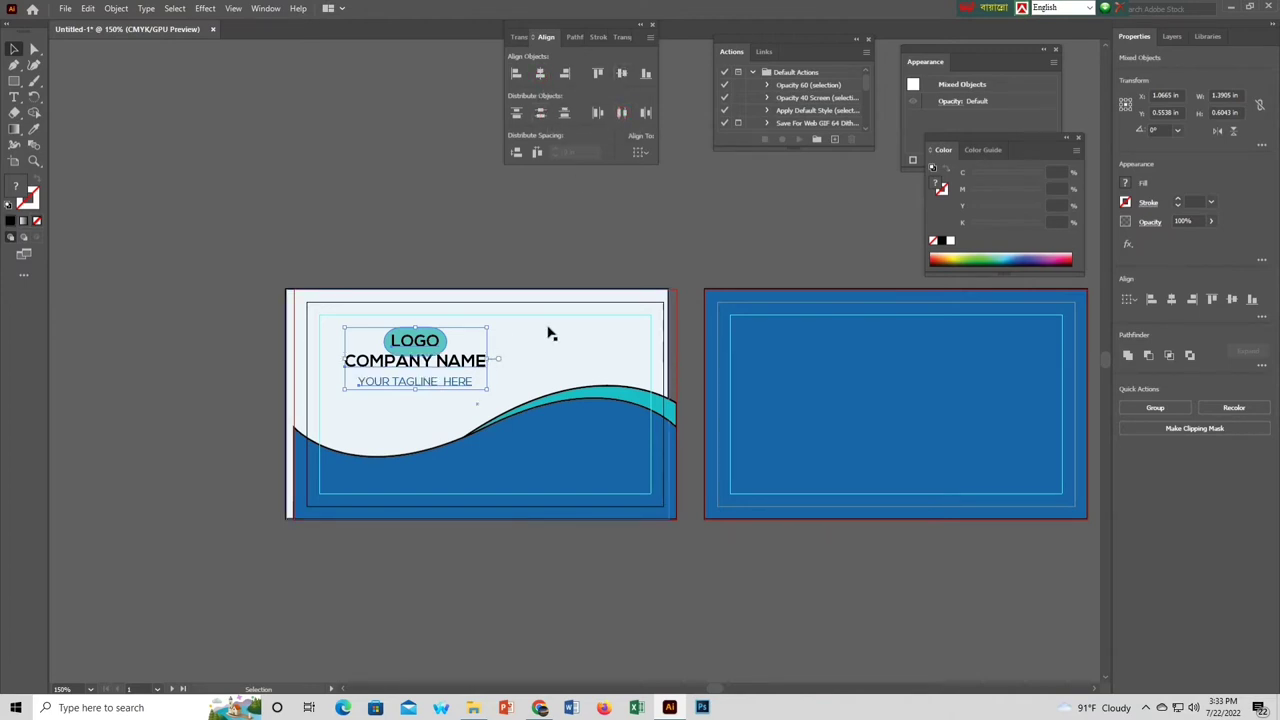
left_click(549, 272)
left_click(460, 362)
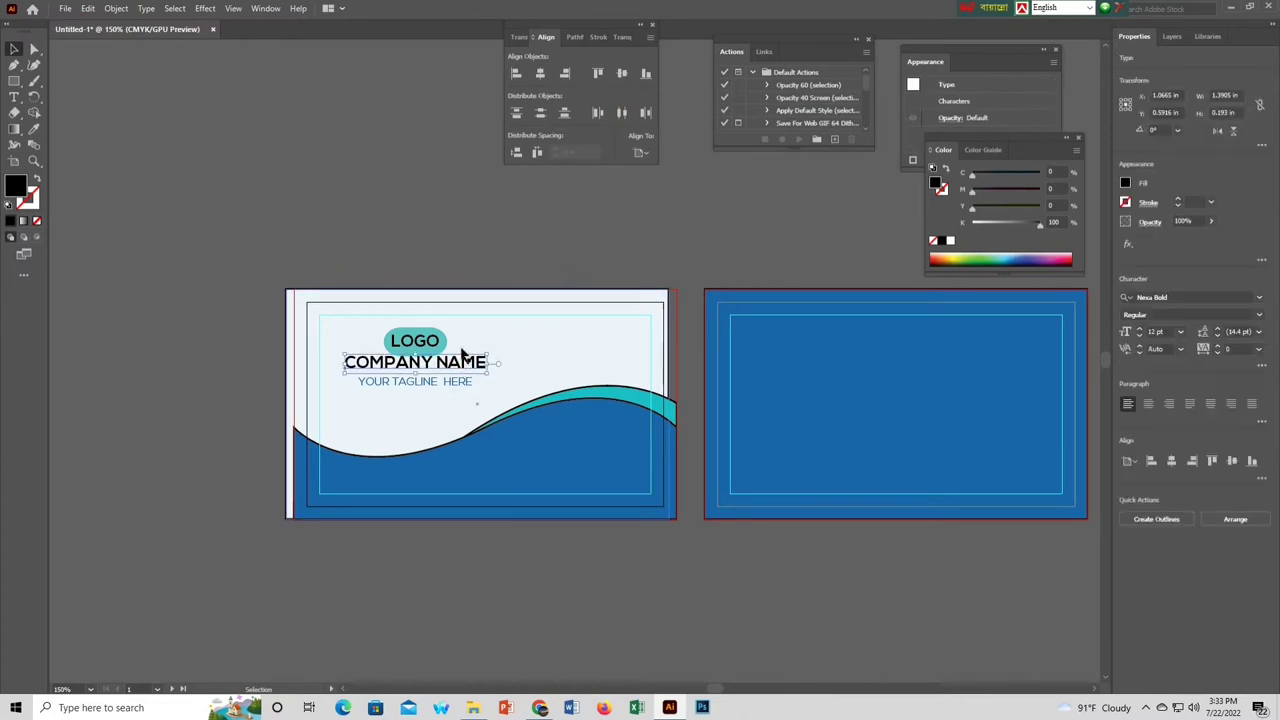
key("Down")
key("Down")
key("Down")
key("Down")
left_click(449, 256)
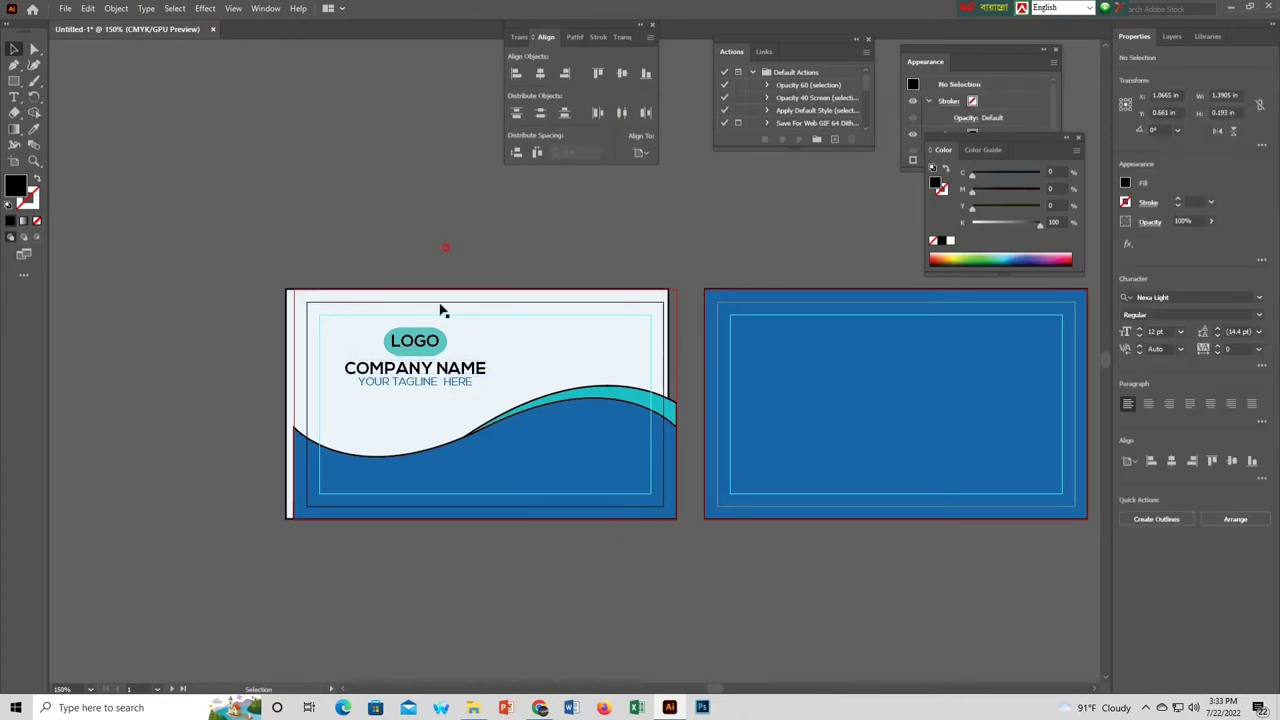
Step: Group logo, name and tagline and nudge the group left and up, checking the reference video
left_click(432, 340)
left_click(440, 368, "shift")
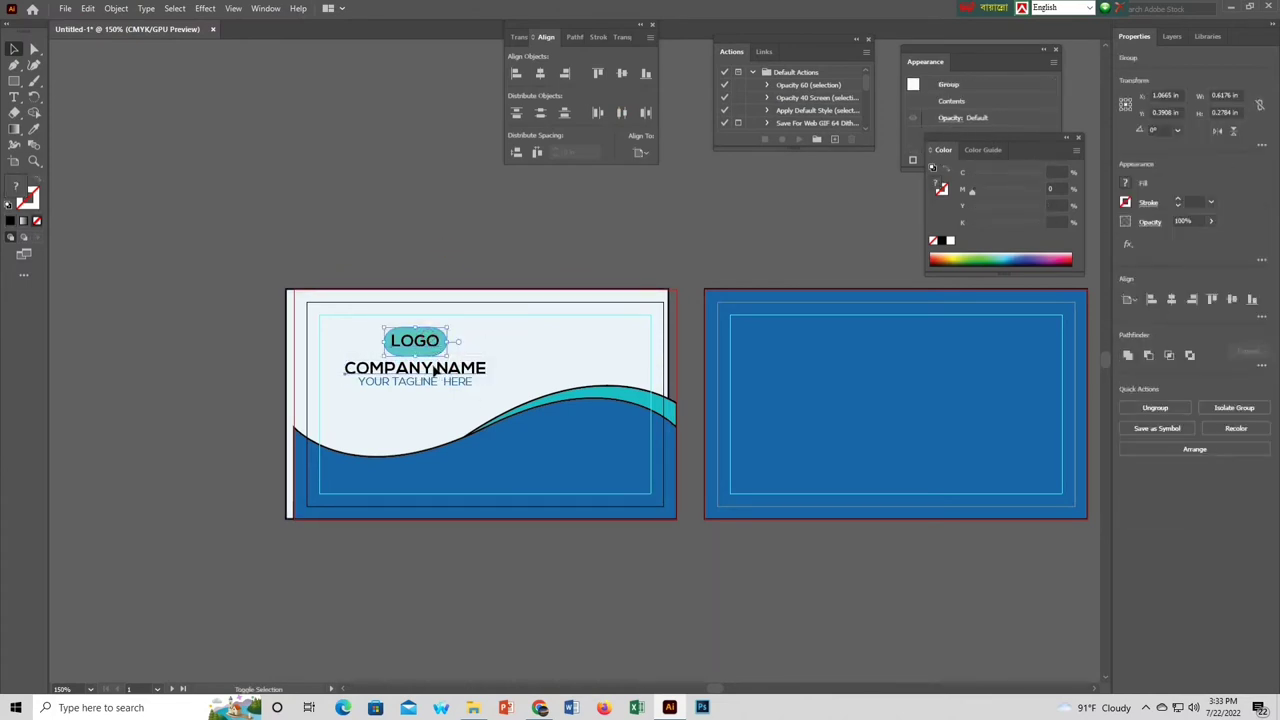
right_click(430, 379)
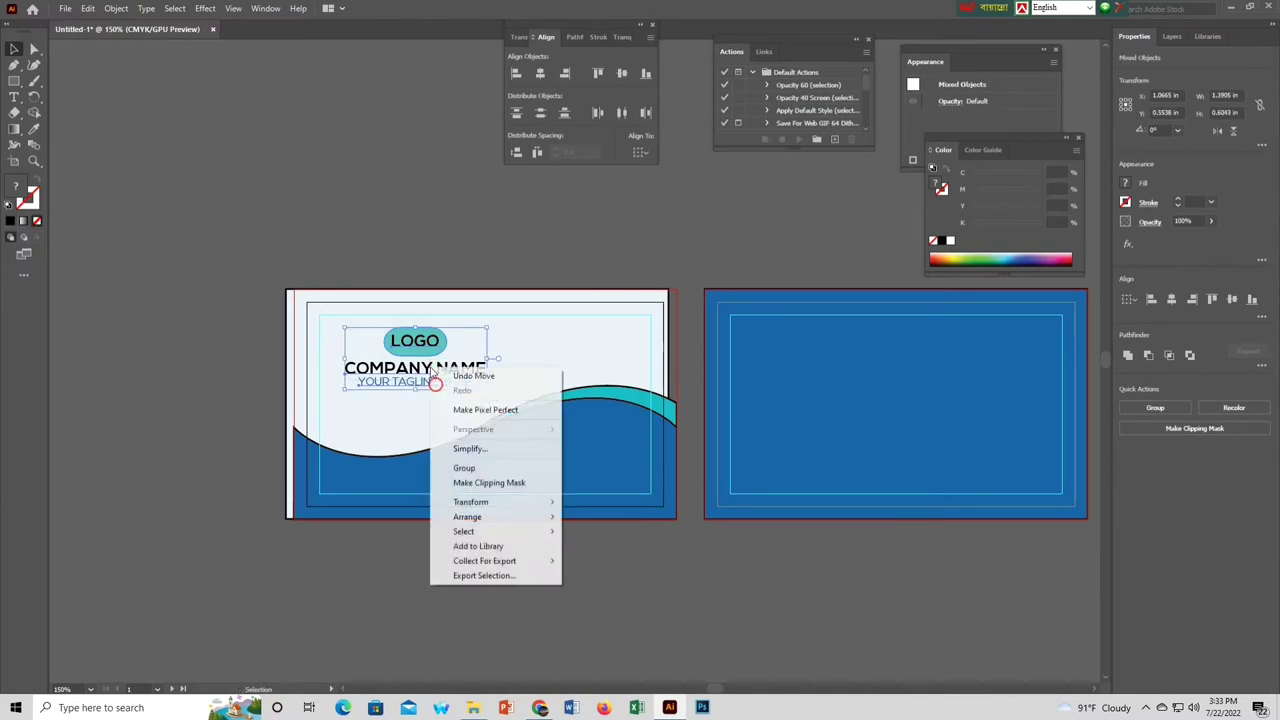
left_click(504, 464)
key("Left")
key("Left")
key("Left")
key("Left")
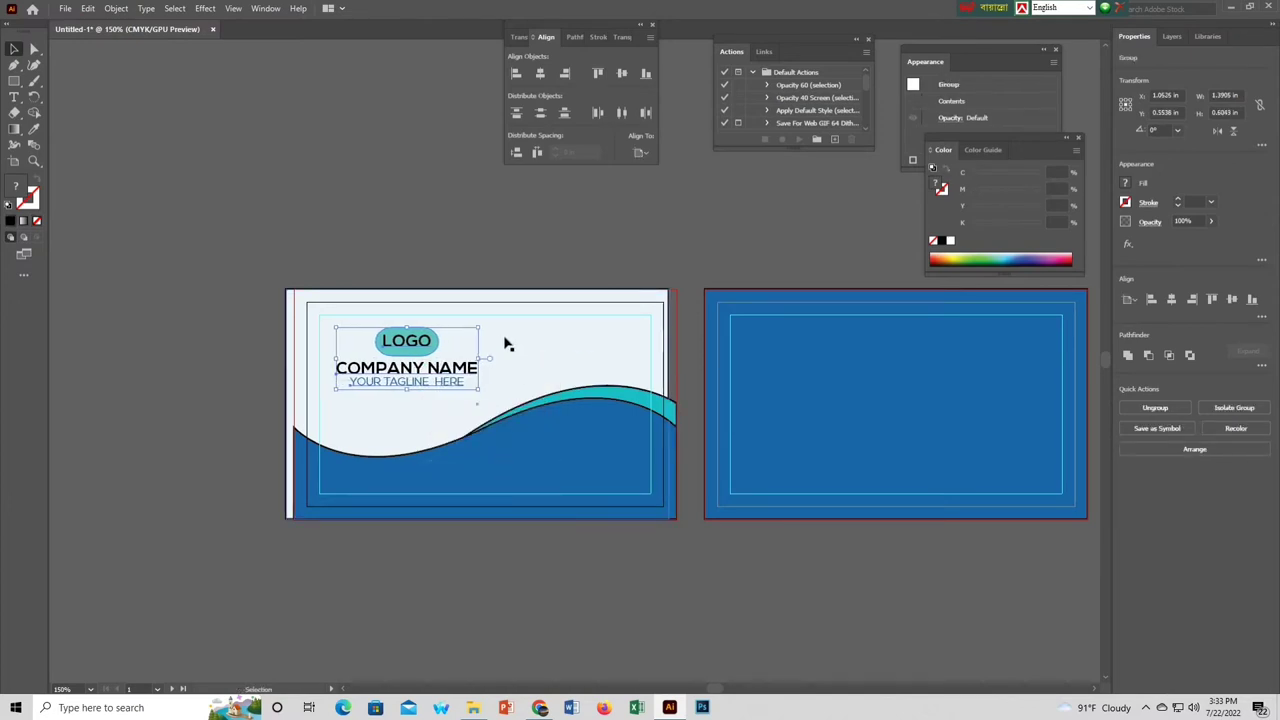
key("Left")
key("Left")
key("Left")
key("Left")
key("Left")
key("Left")
key("Up")
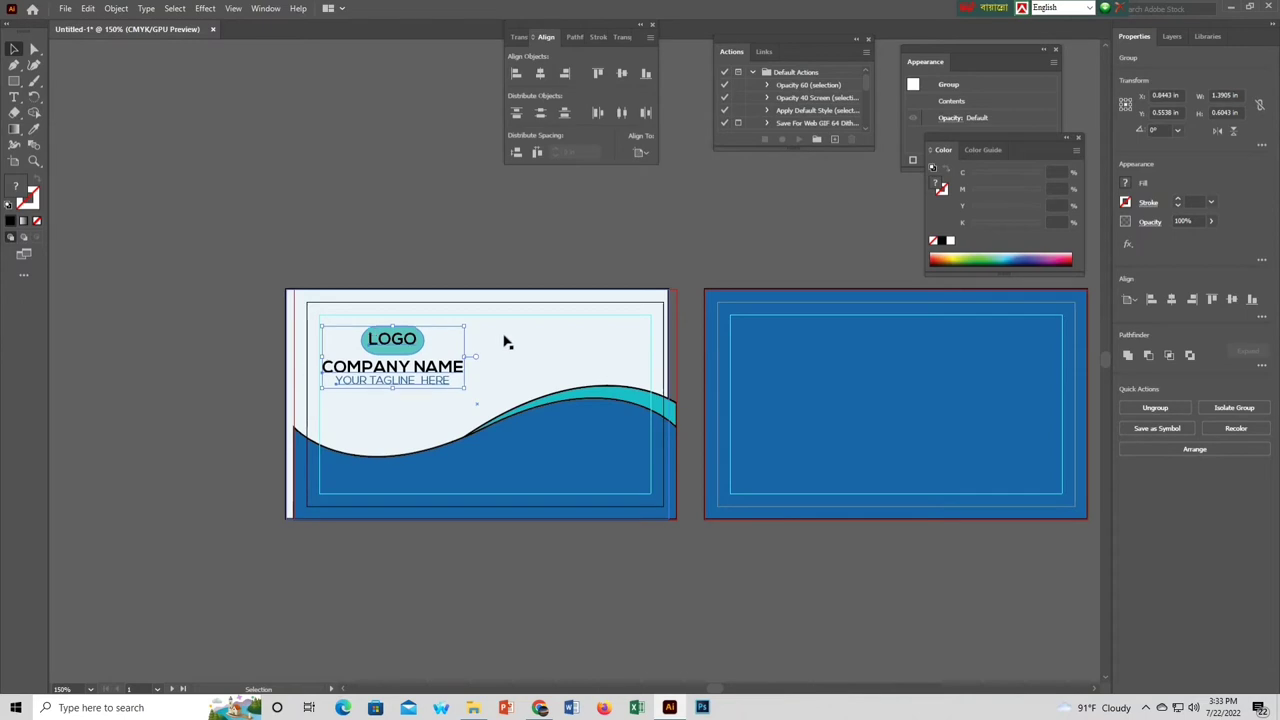
key("Up")
key("Up")
key("Up")
key("Up")
key("Left")
key("Up")
key("Up")
key("Left")
key("Up")
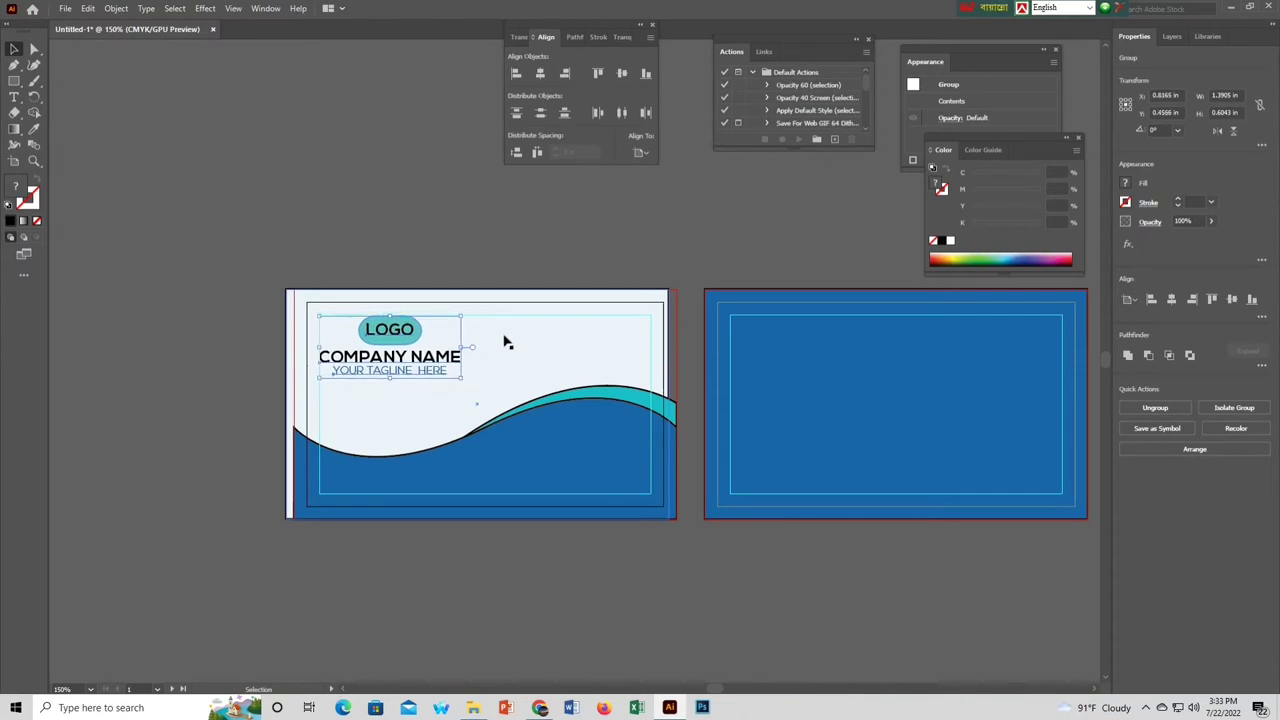
left_click(539, 707)
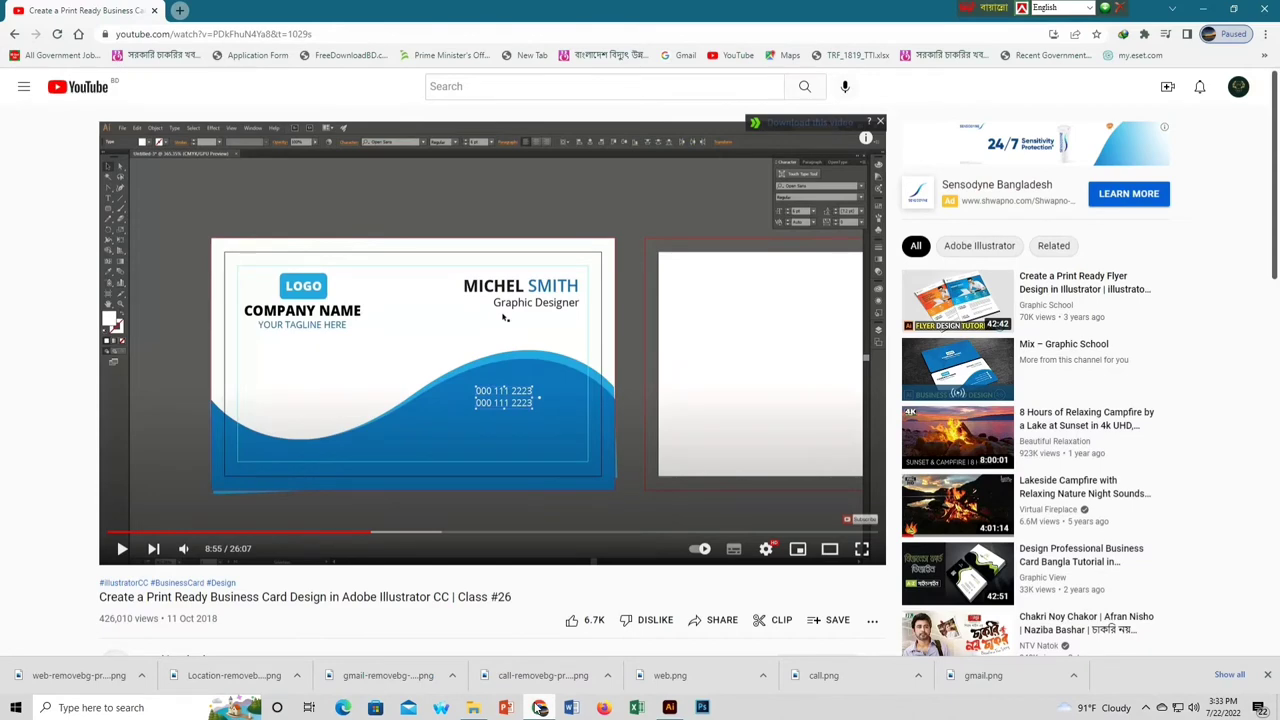
left_click(539, 707)
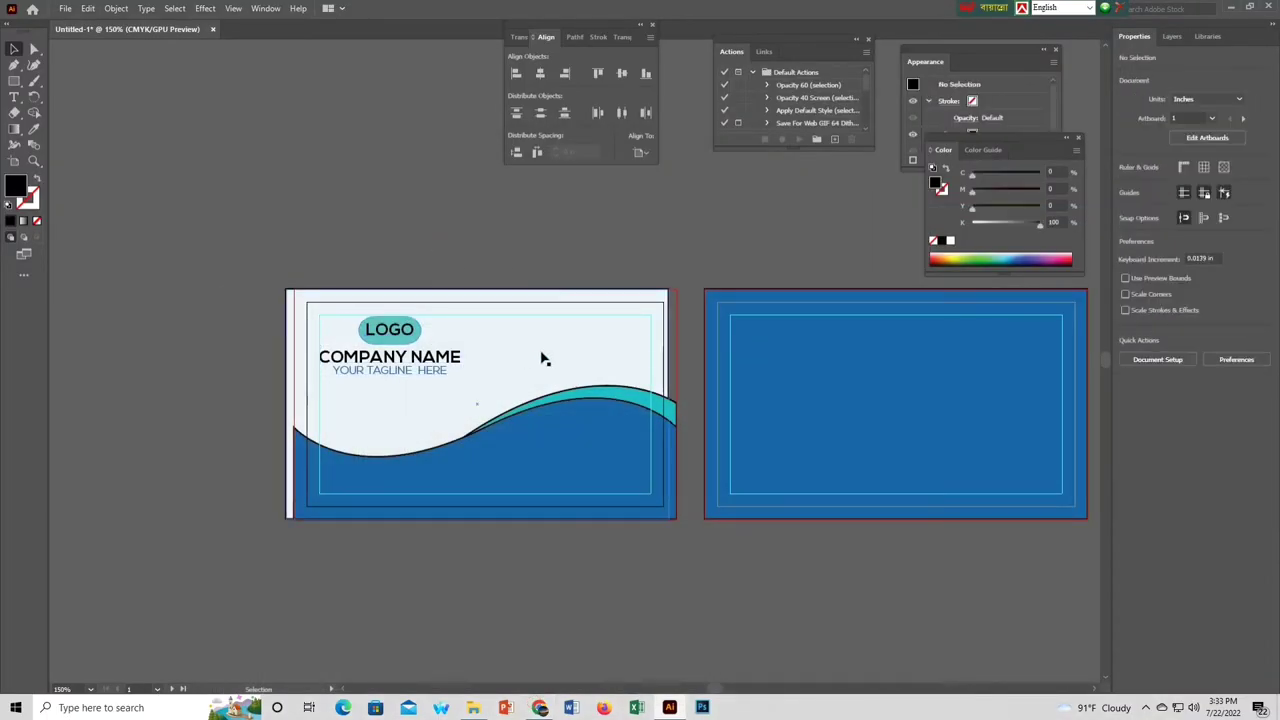
Step: Nudge the logo group slightly right and begin a text object at the card's top right
left_click(430, 354)
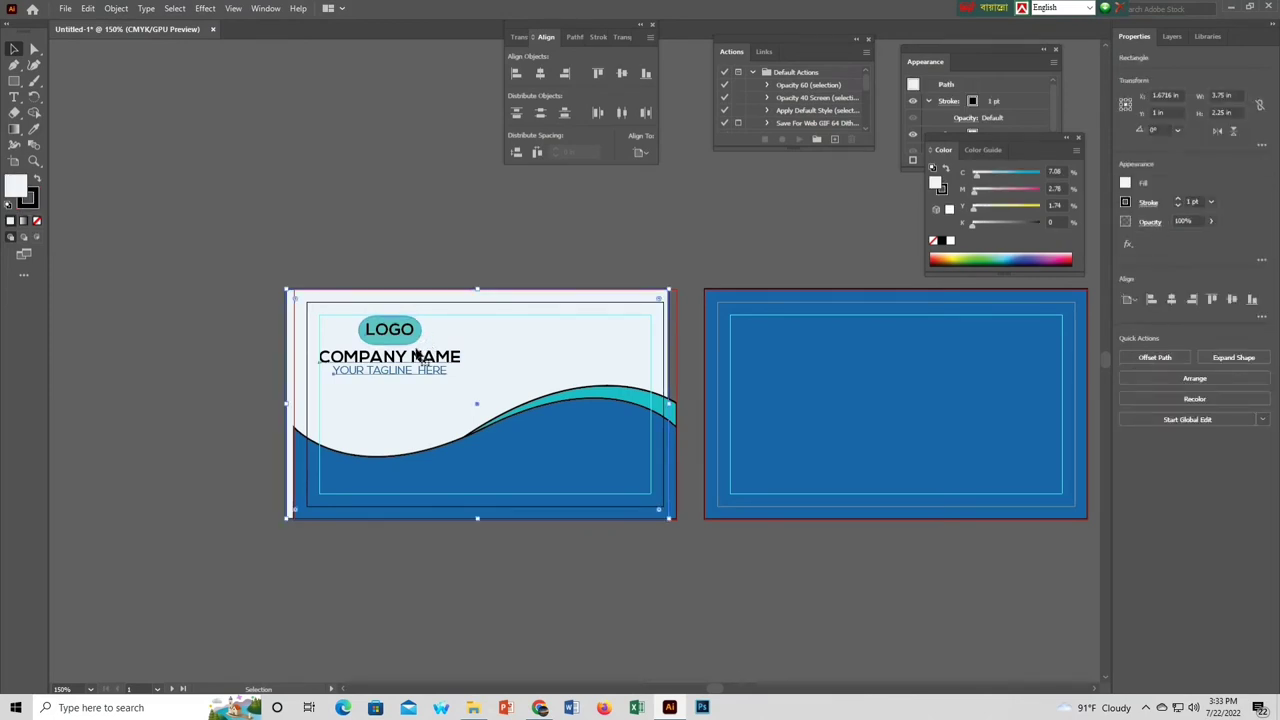
left_click_drag(418, 354, 422, 354)
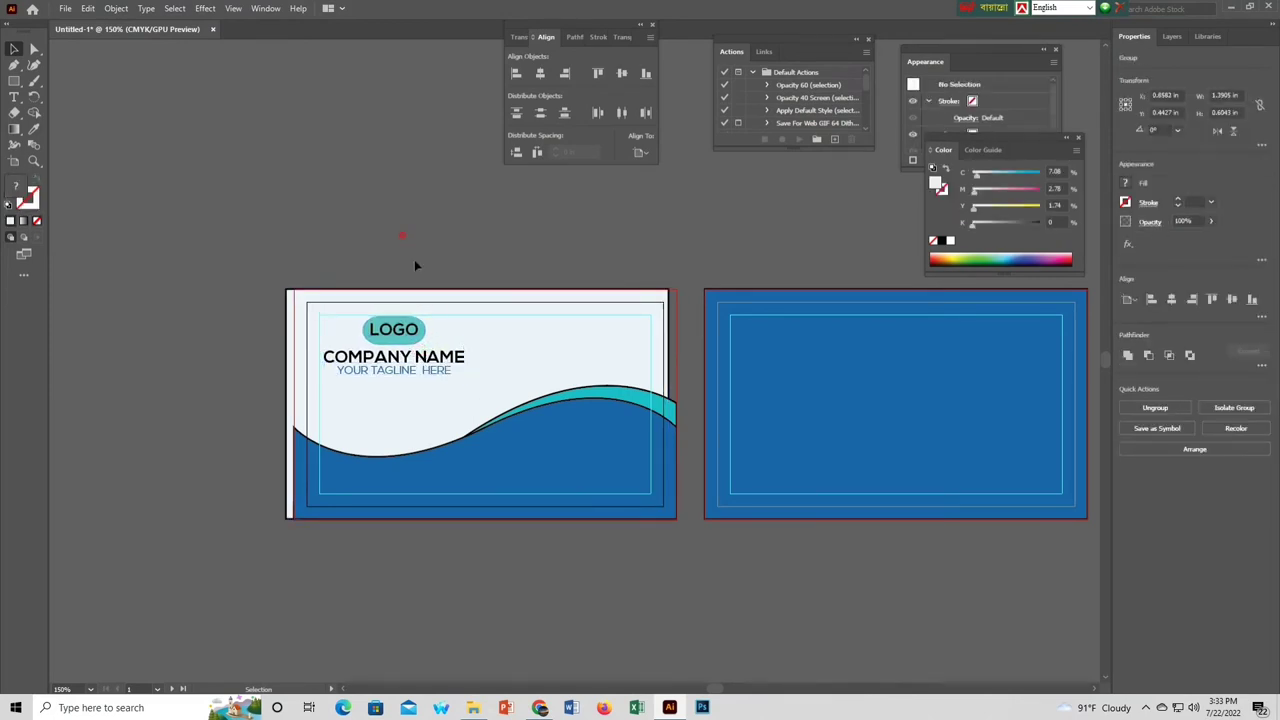
left_click(568, 551)
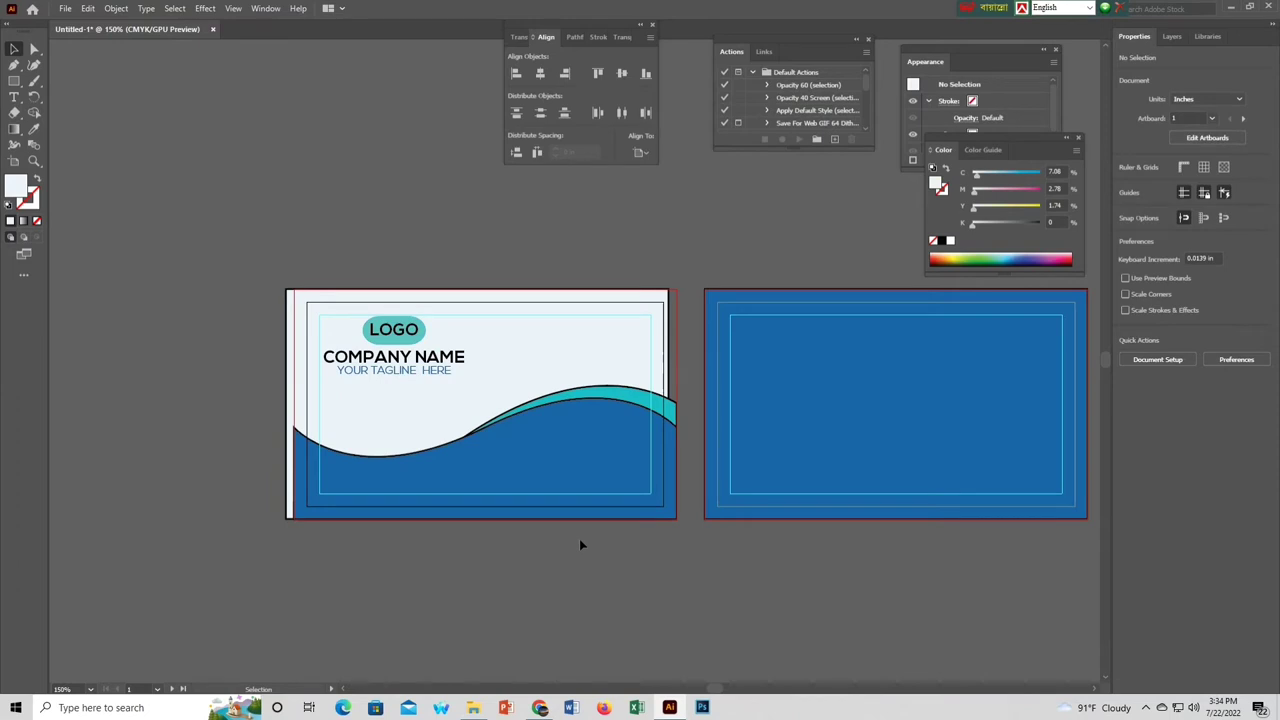
left_click(14, 97)
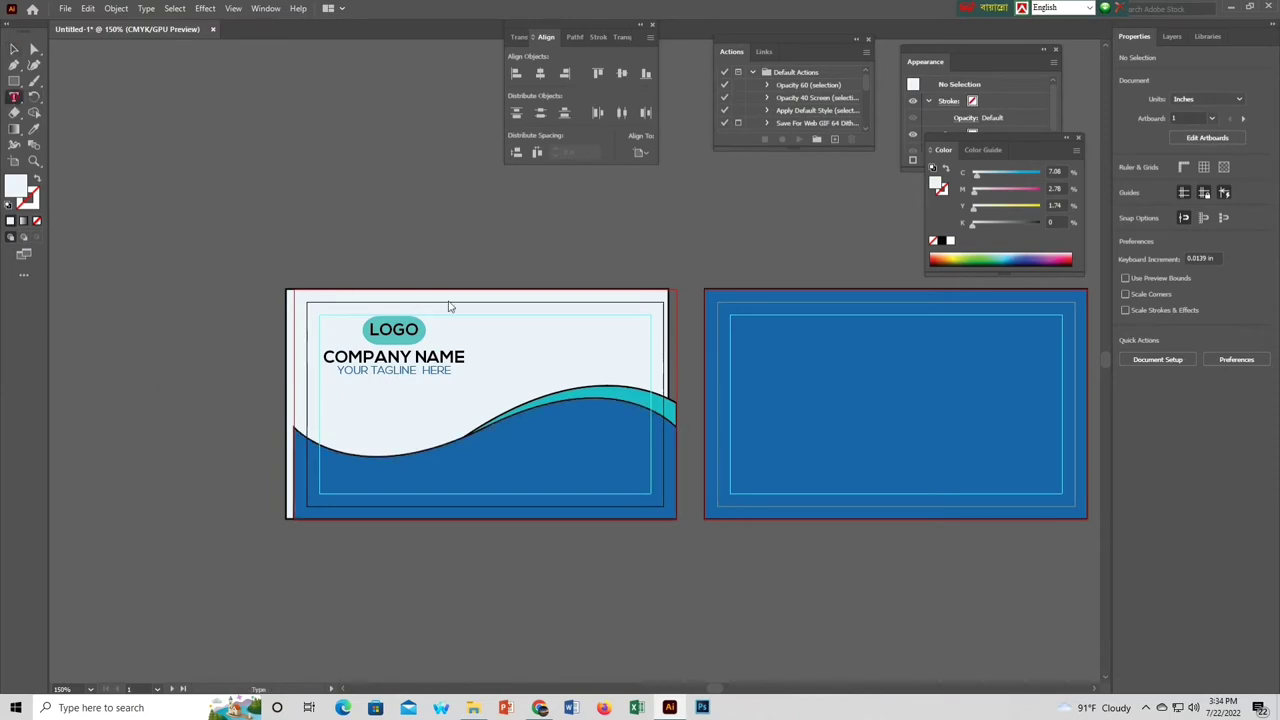
left_click(554, 318)
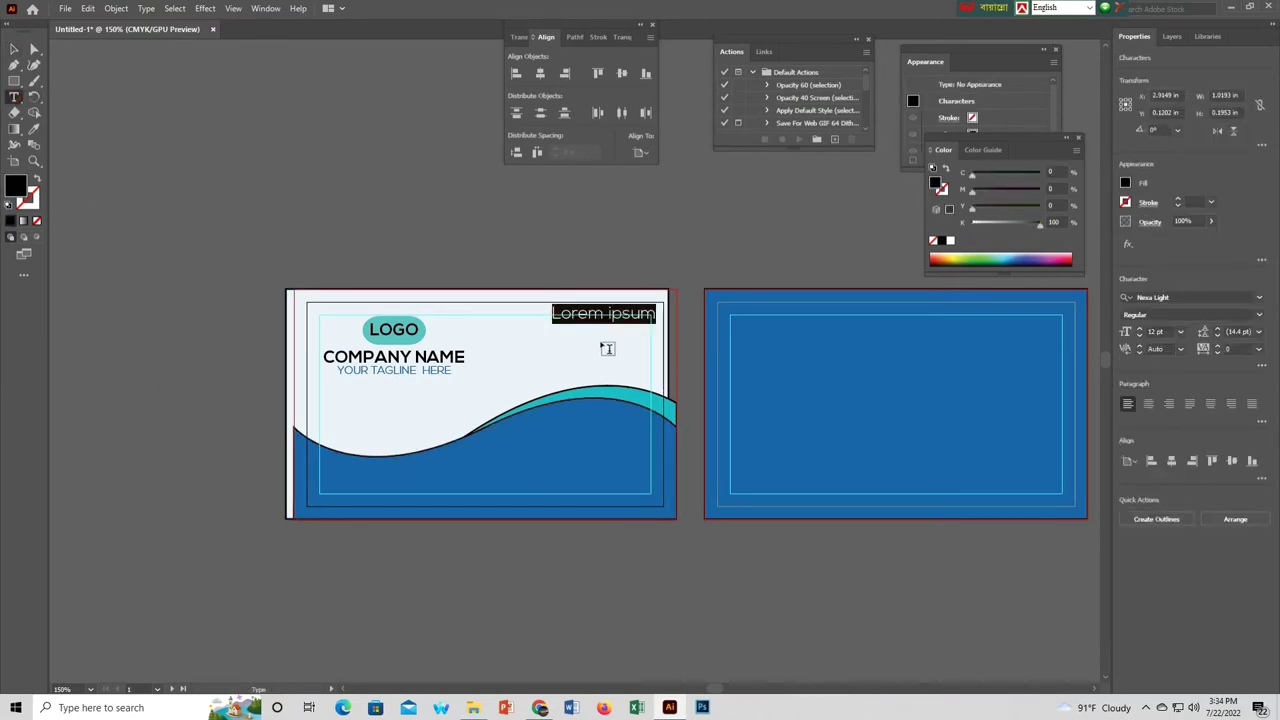
key("BackSpace")
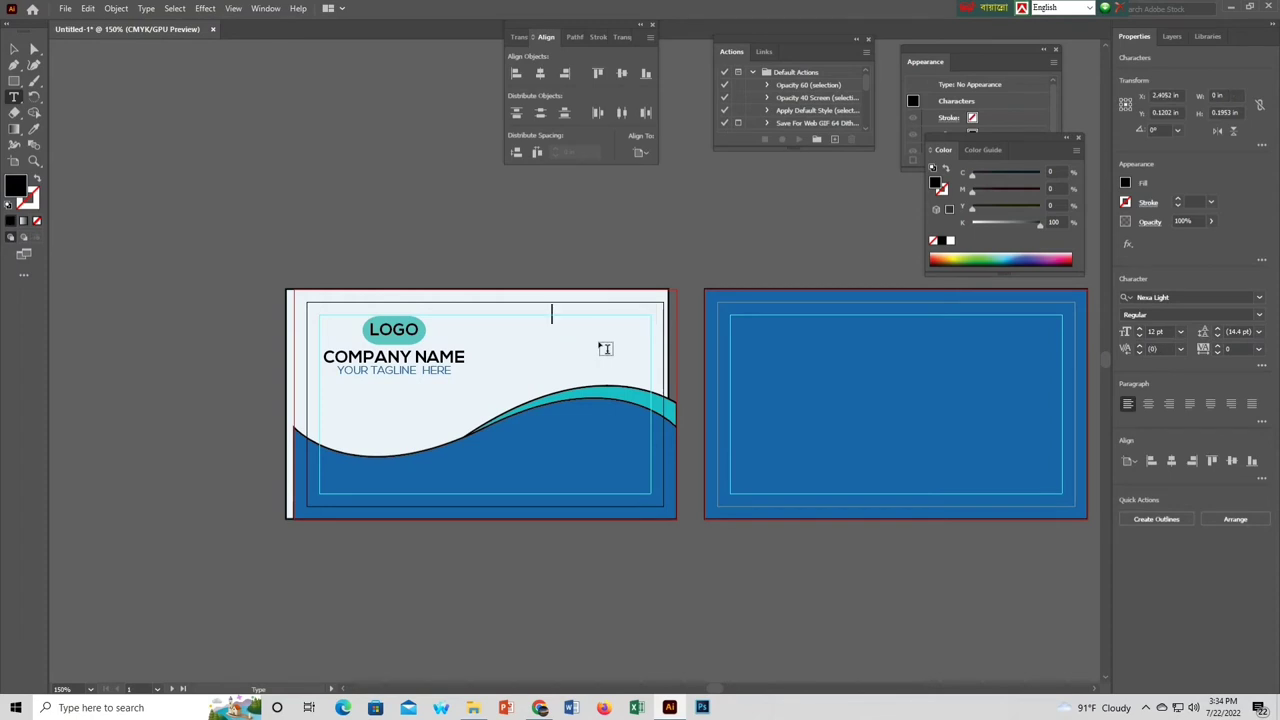
left_click(14, 50)
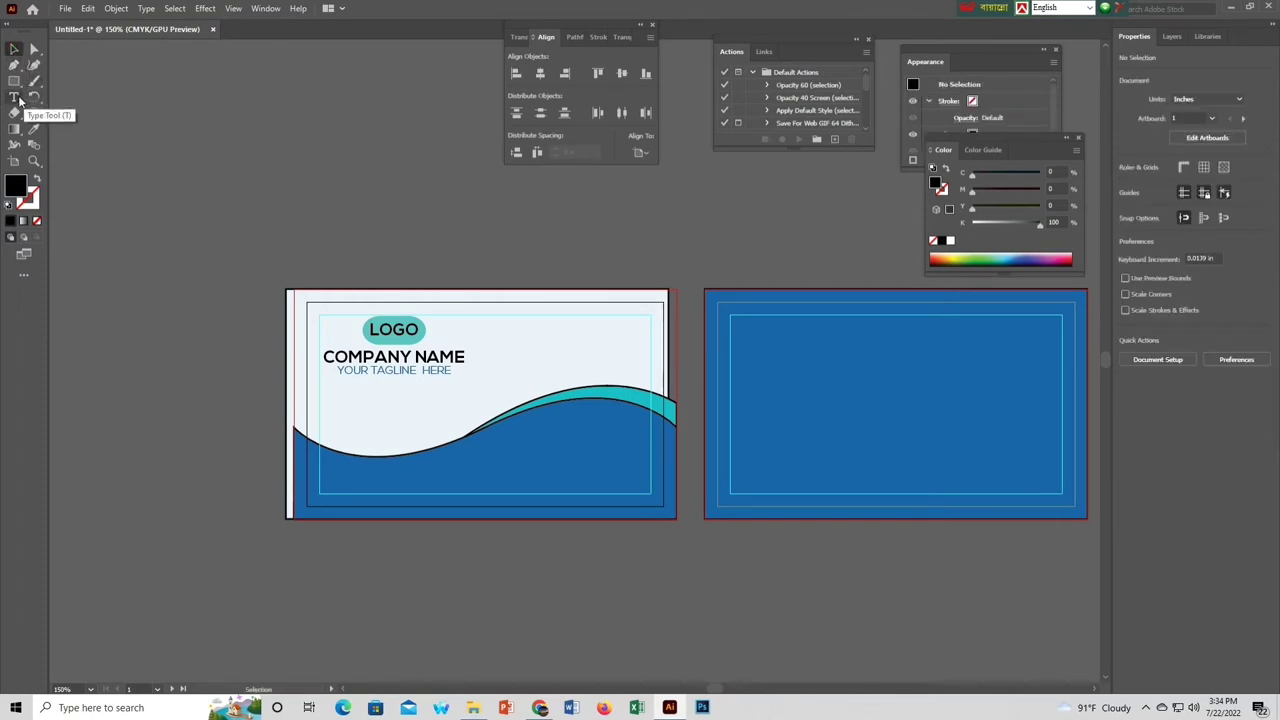
left_click(14, 97)
Step: Type the cardholder's name in capitals at the card's top right
left_click(502, 328)
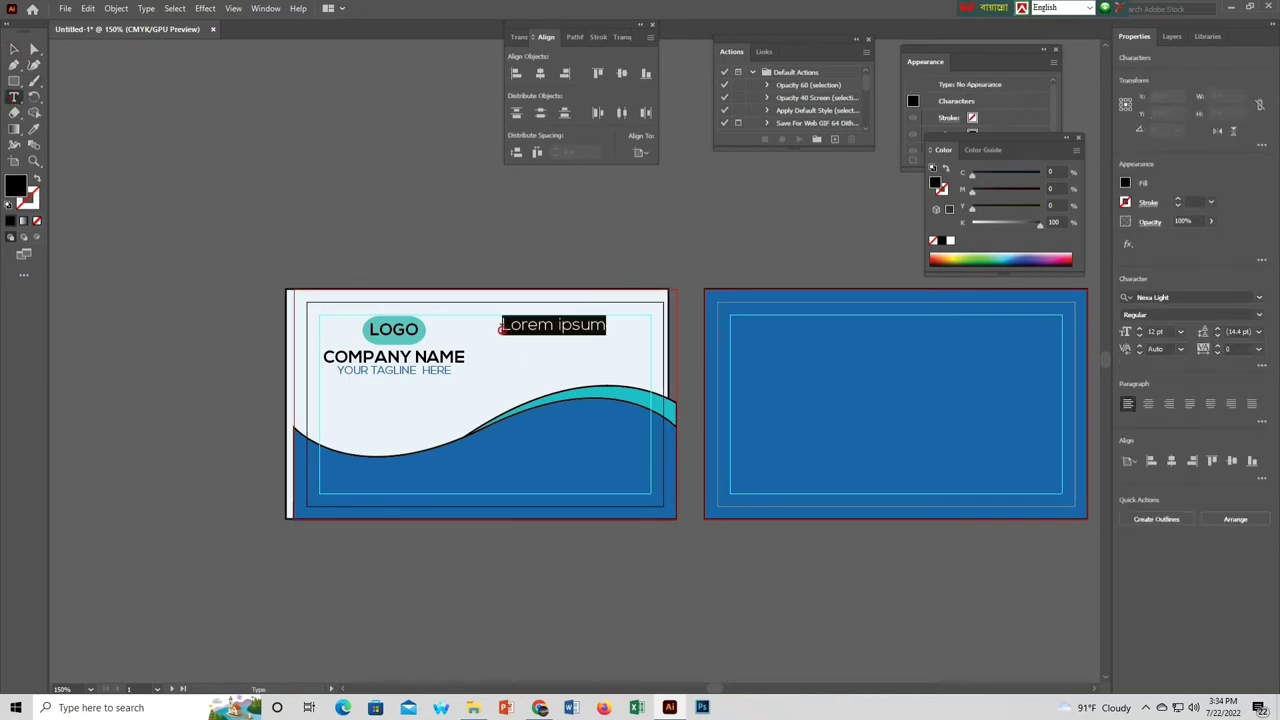
key("BackSpace")
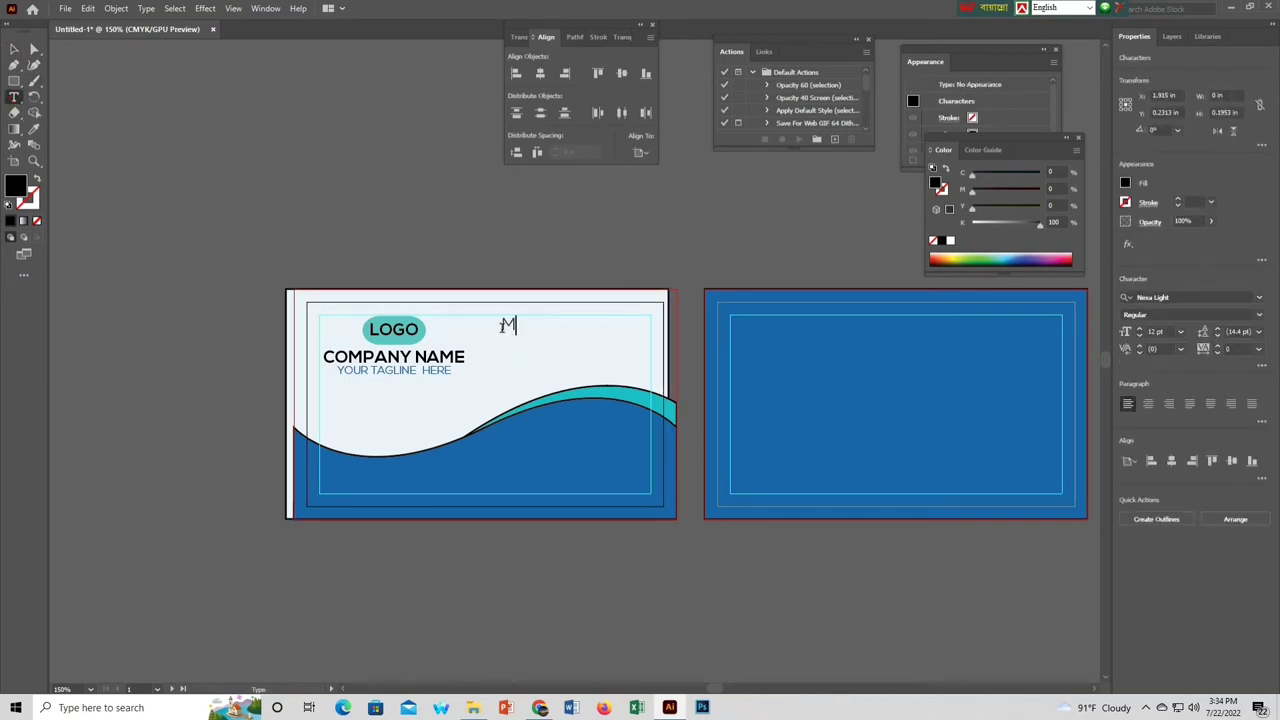
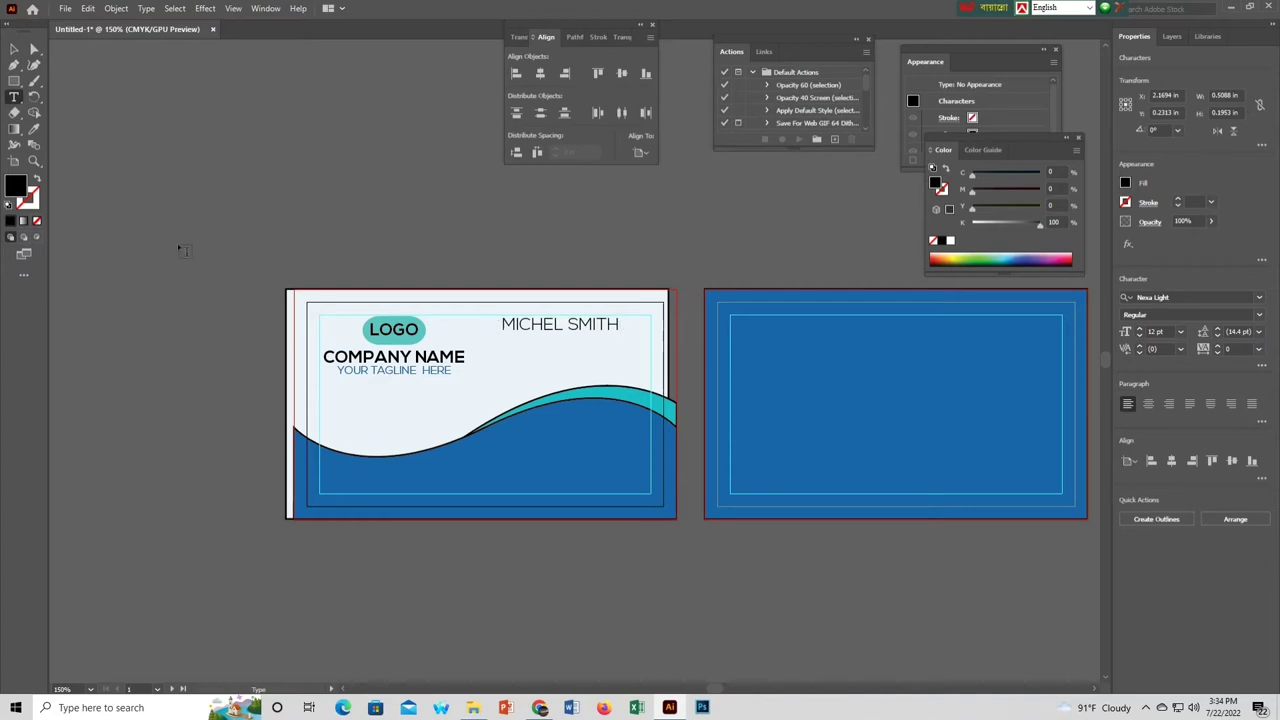
Step: Give the name a black fill via the Color Picker and set the stroke swatch to 257CAD
left_click(37, 222)
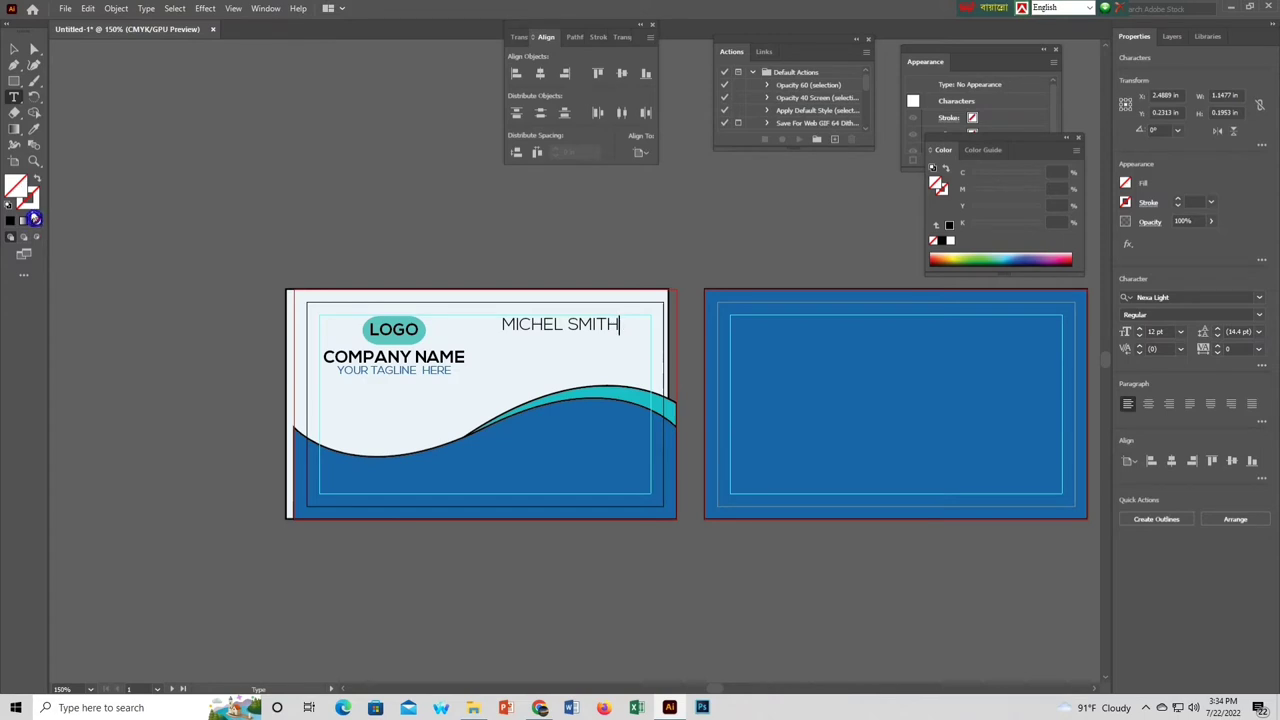
double_click(17, 180)
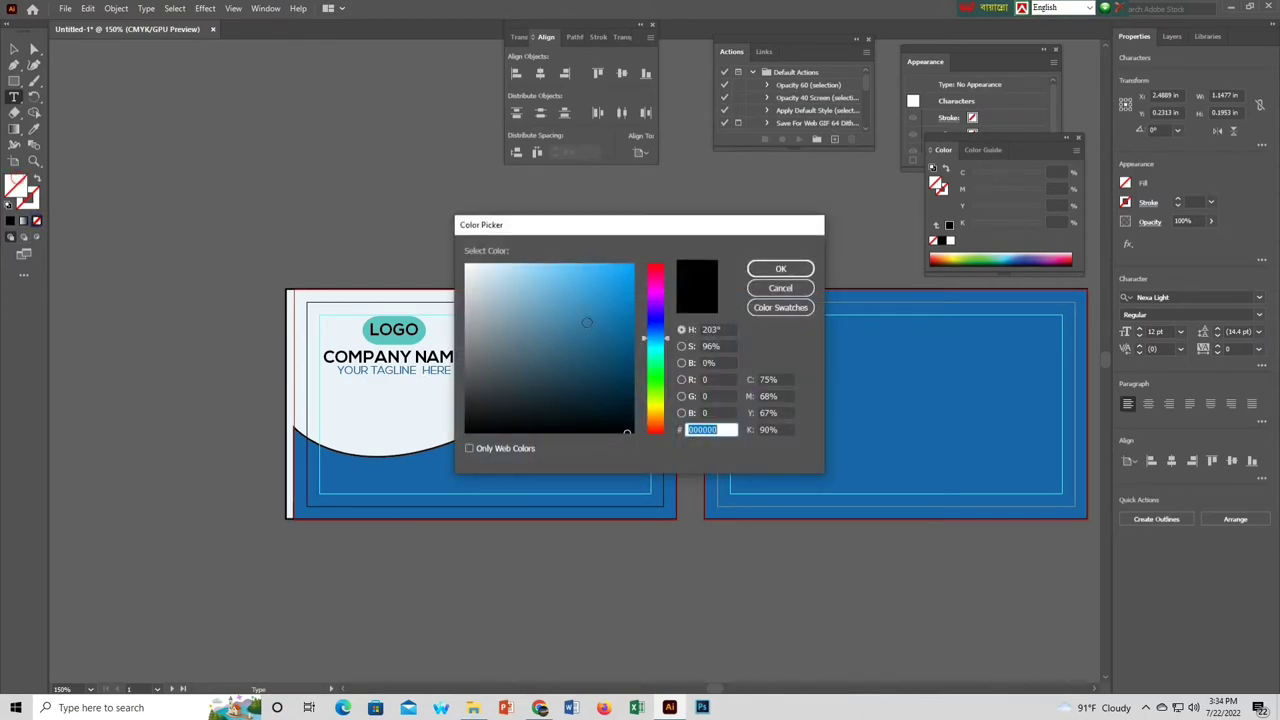
left_click(781, 268)
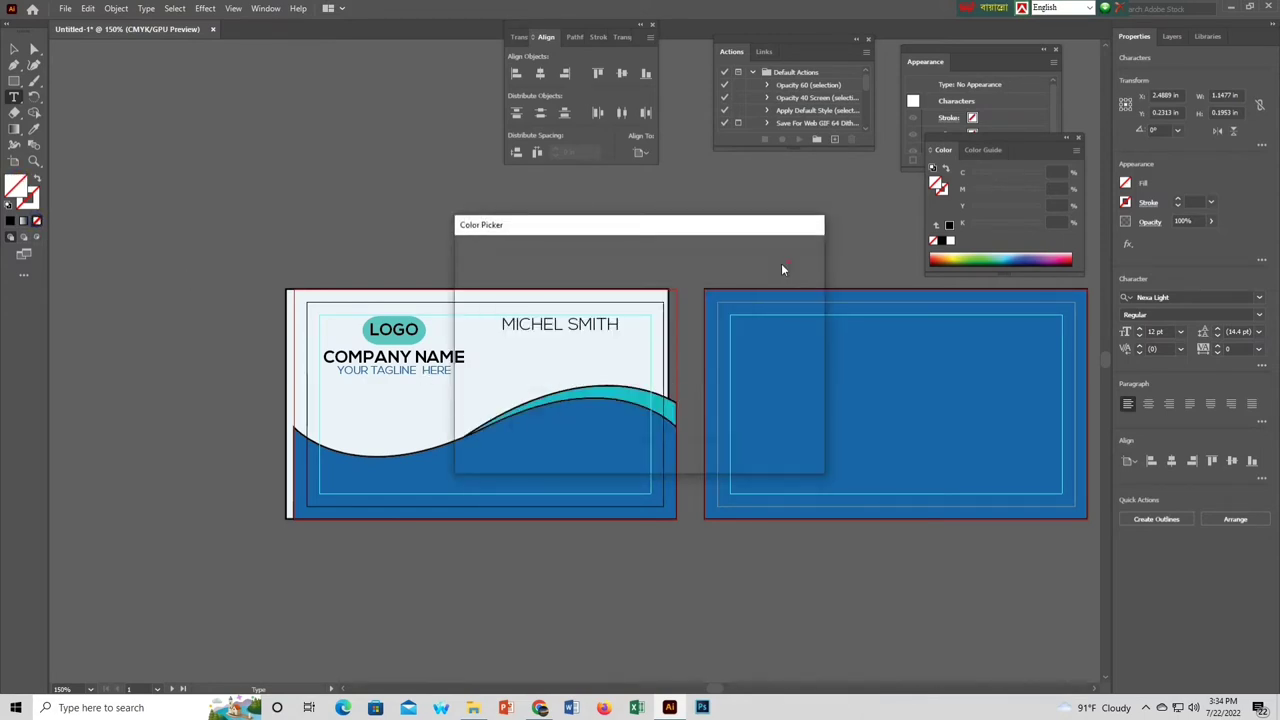
left_click(37, 221)
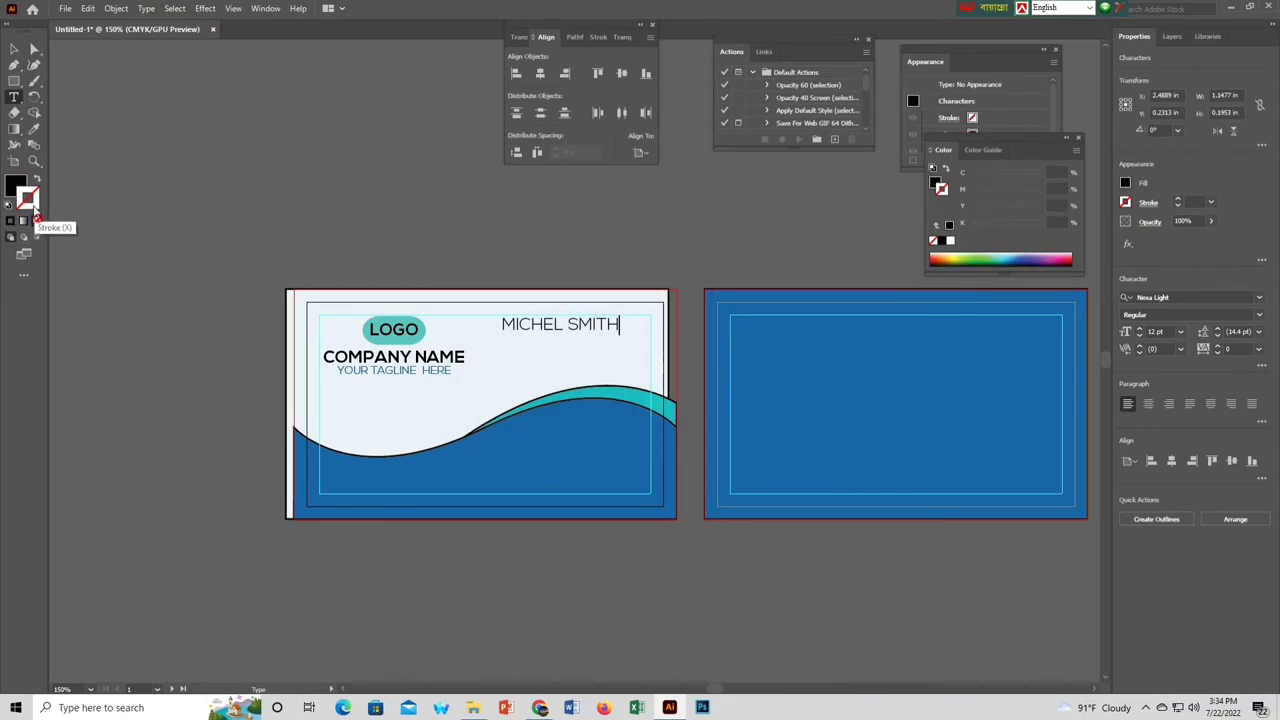
double_click(33, 207)
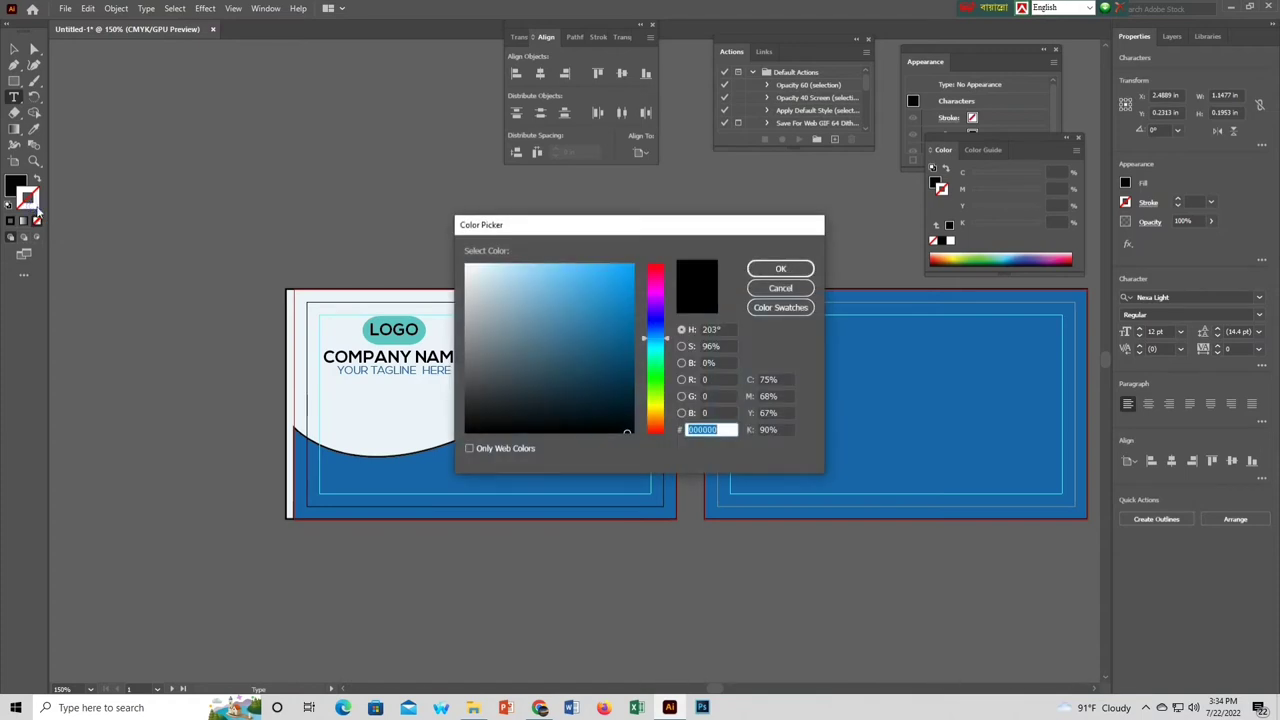
type("257CAD")
left_click(788, 272)
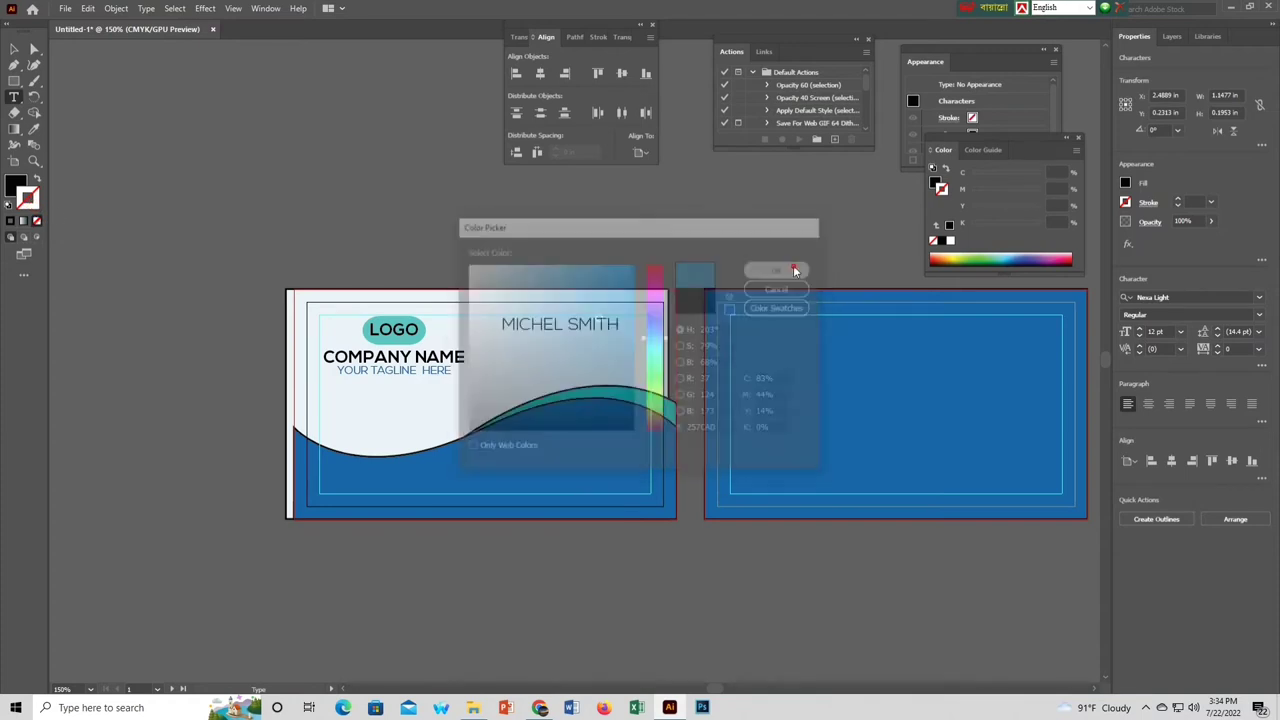
left_click(15, 187)
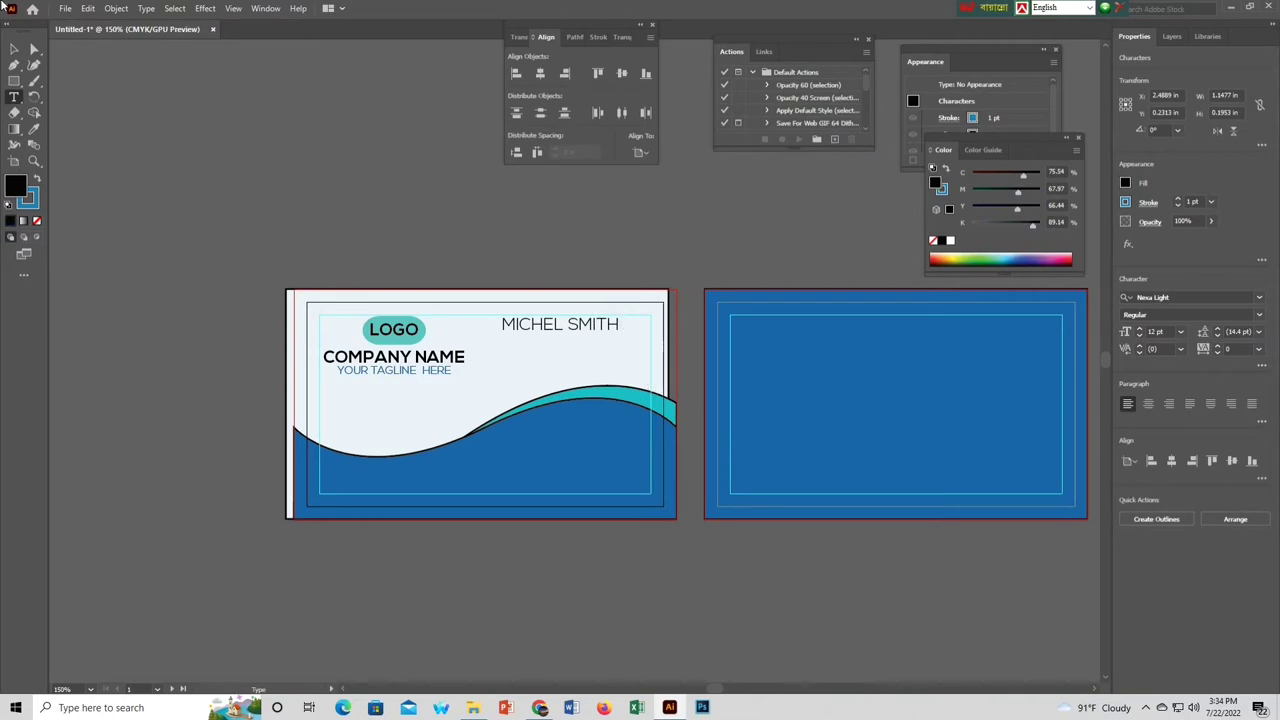
left_click(14, 48)
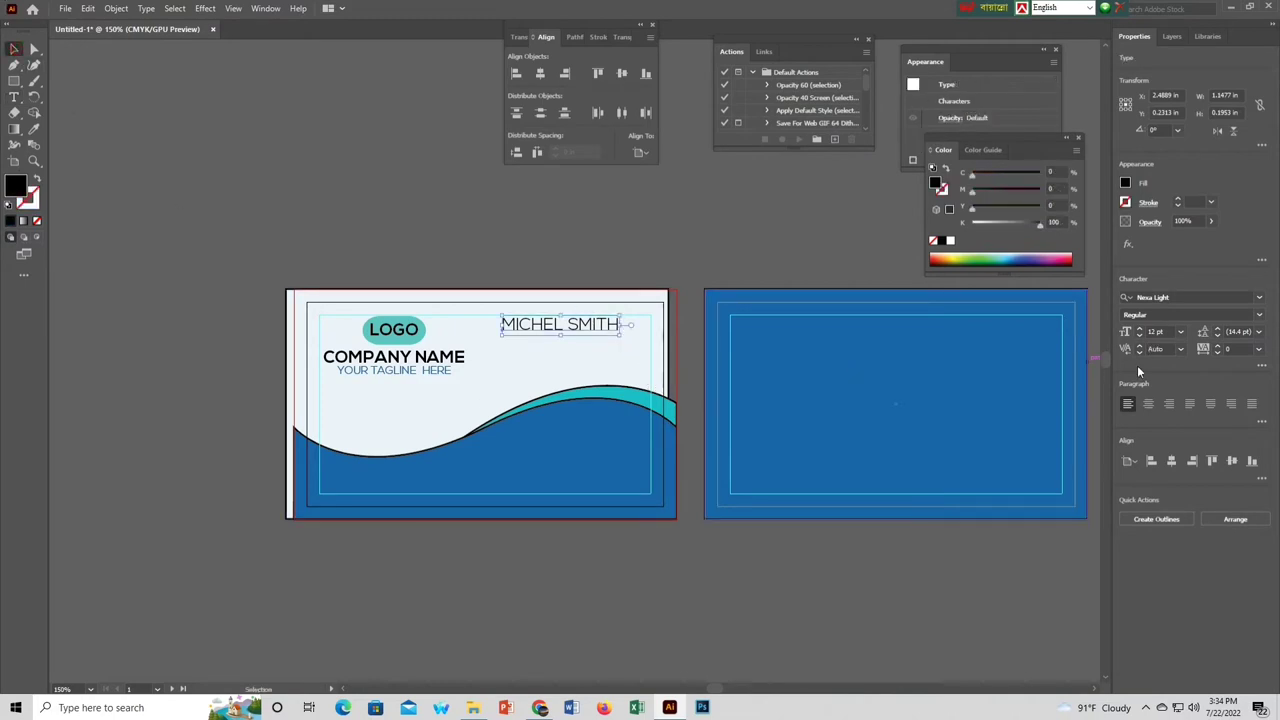
Step: Change the name's font from Nexa Light to Nexa Bold and check the result
left_click(1261, 298)
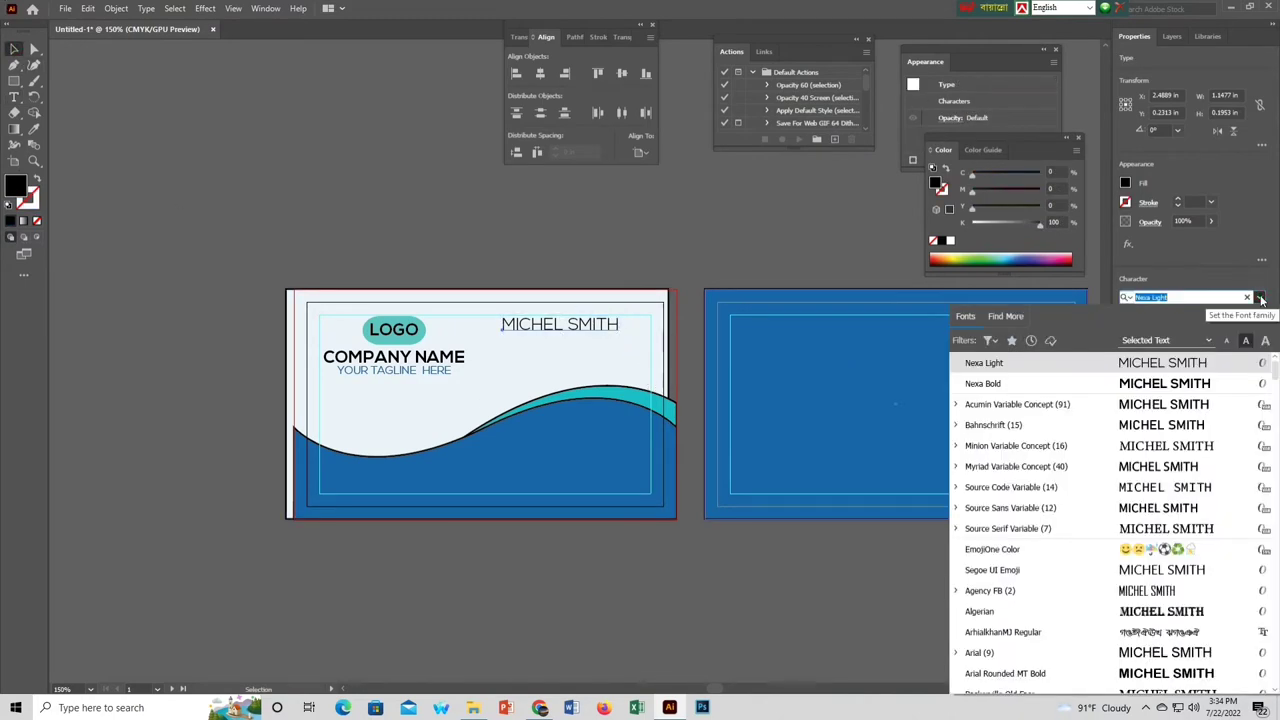
left_click(1036, 383)
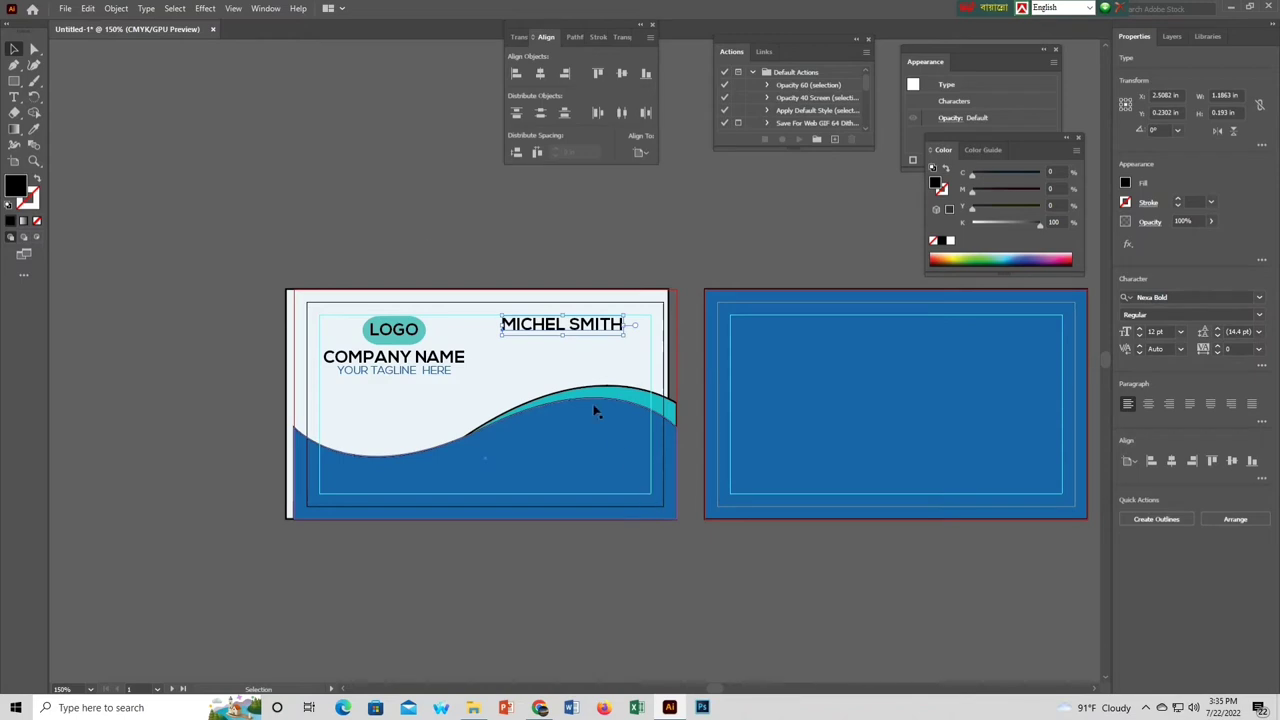
left_click(354, 191)
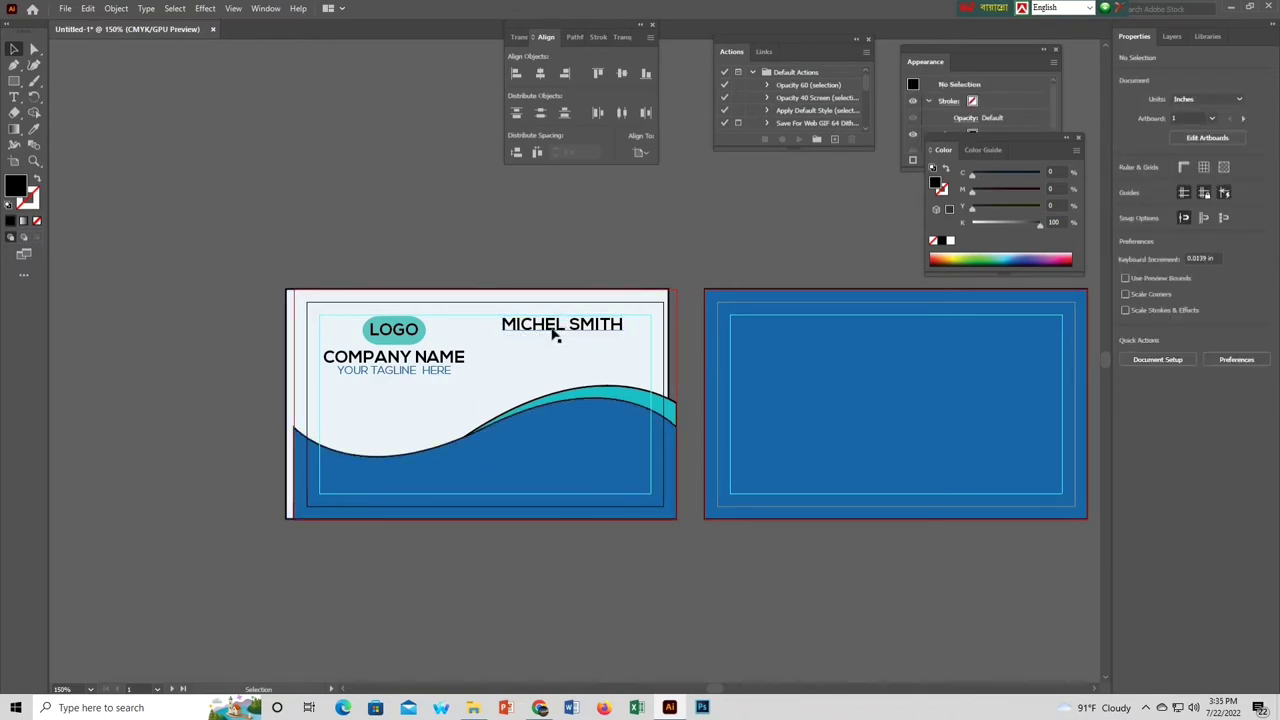
left_click(553, 335)
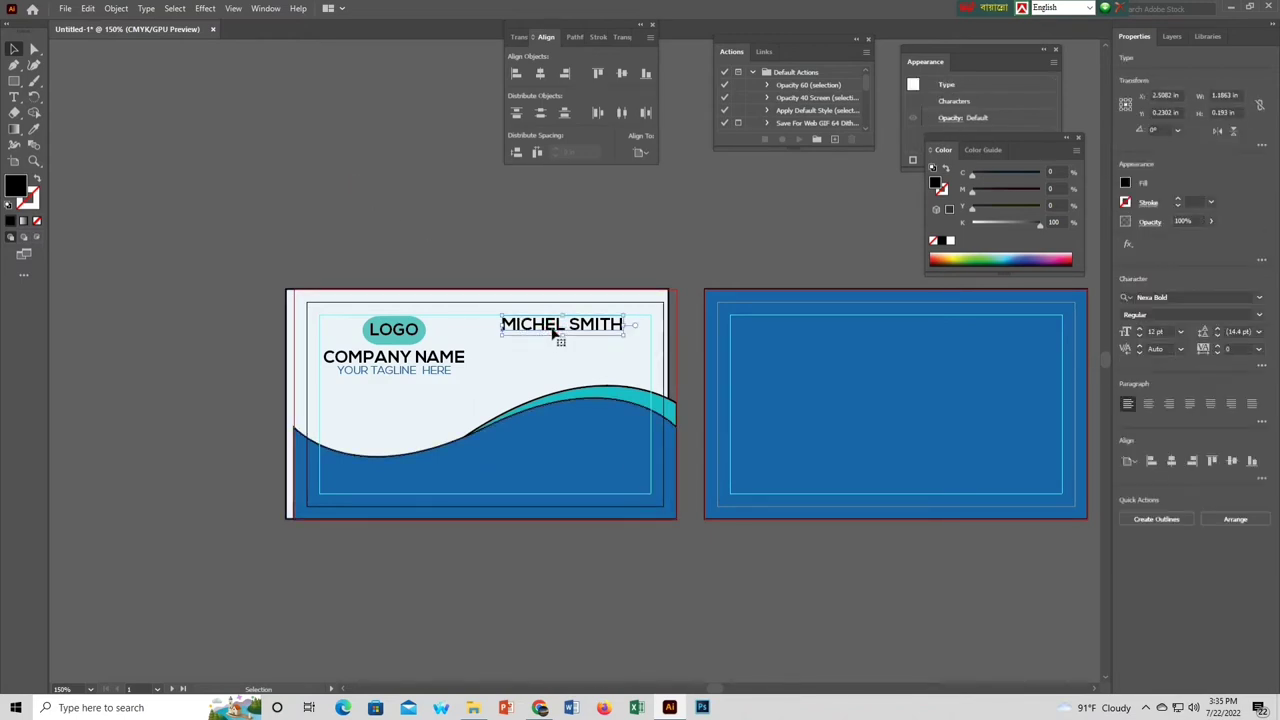
left_click(14, 97)
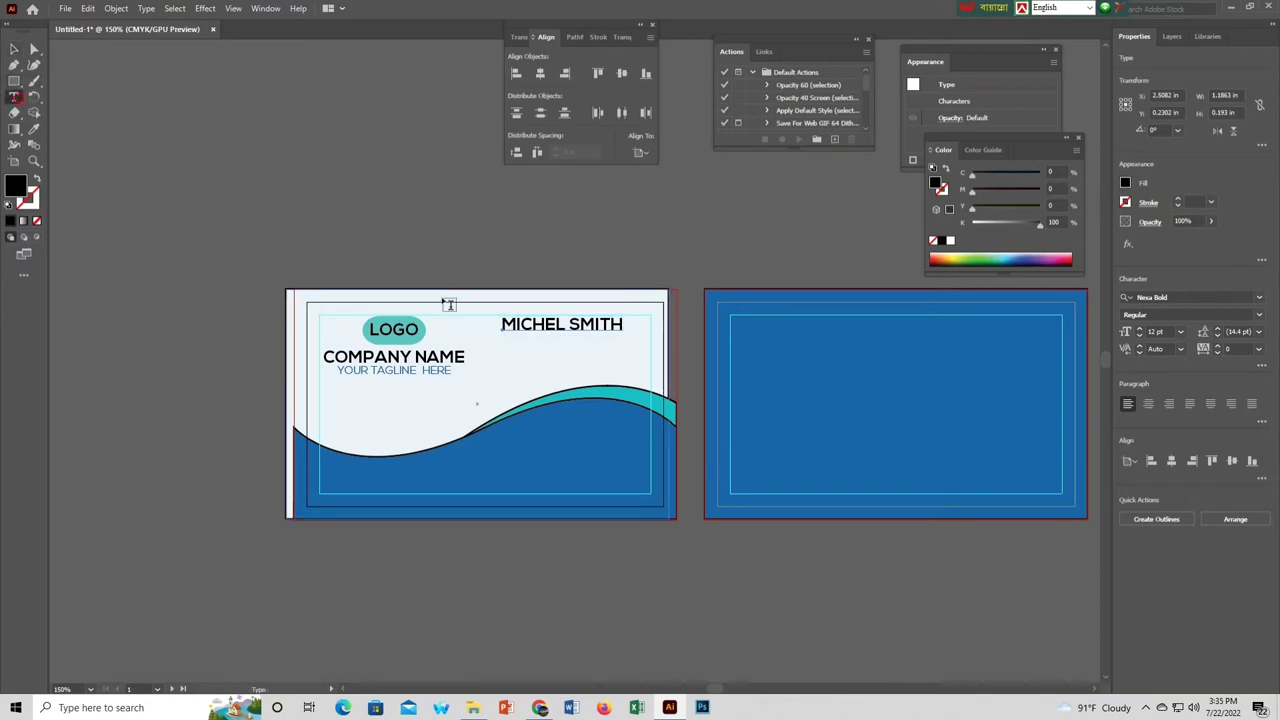
Step: Type 'Graphic Designer' on a new line below the name, glancing at the reference tutorial
left_click(507, 355)
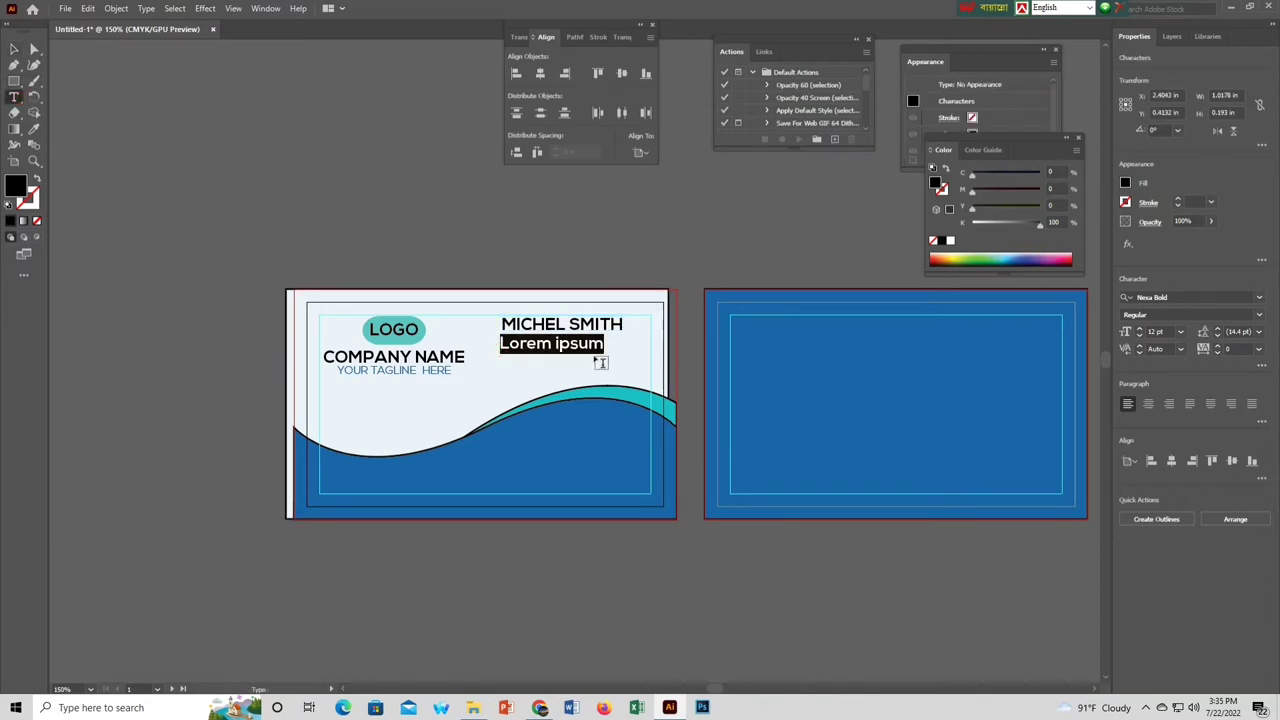
type("G")
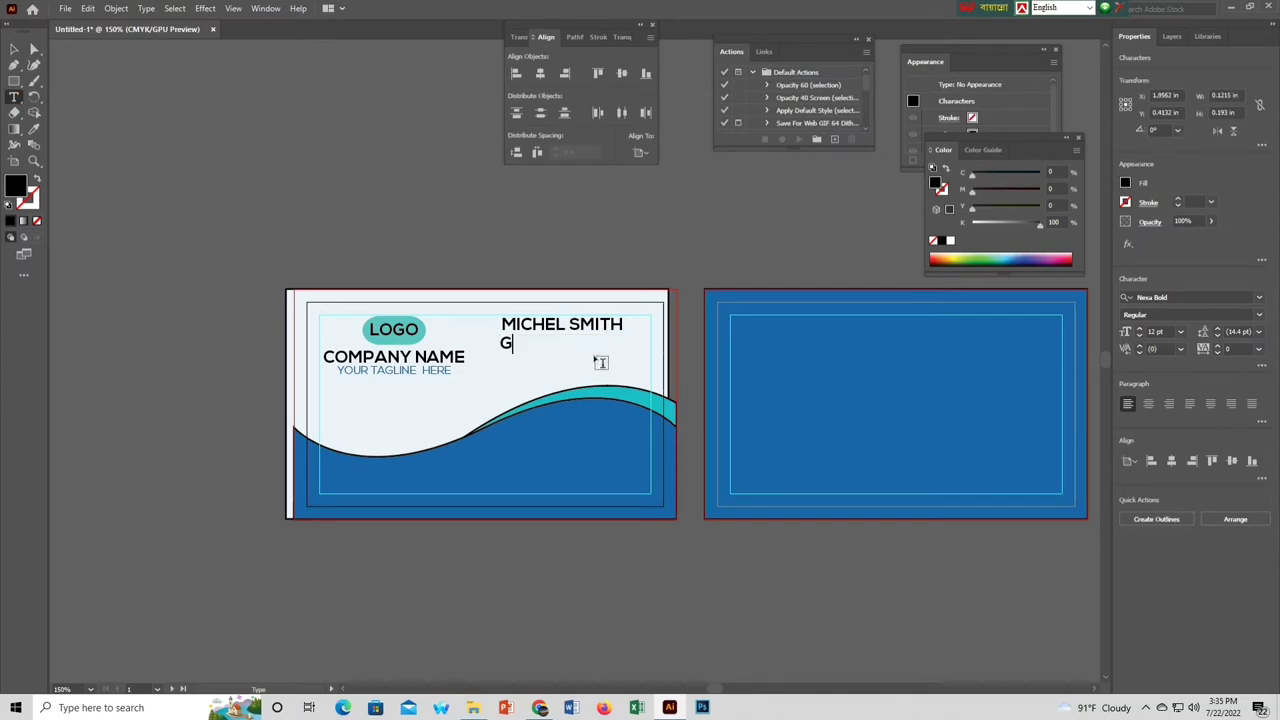
left_click(539, 707)
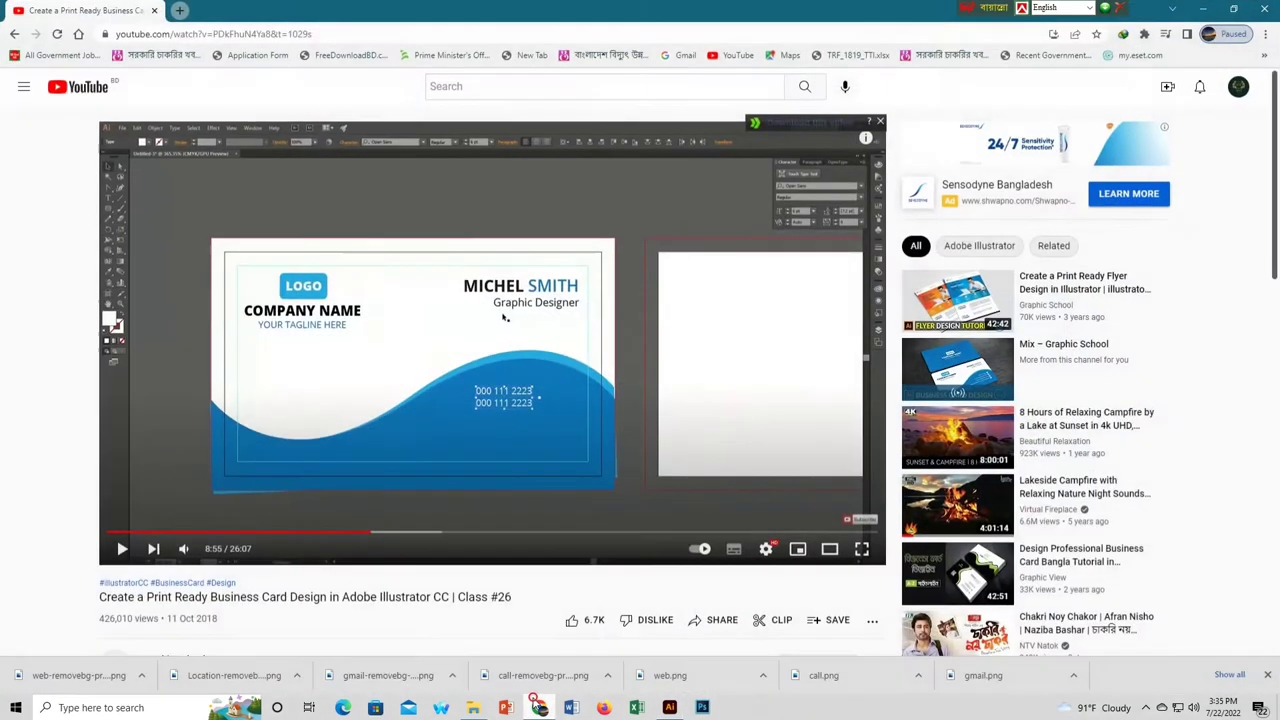
left_click(669, 707)
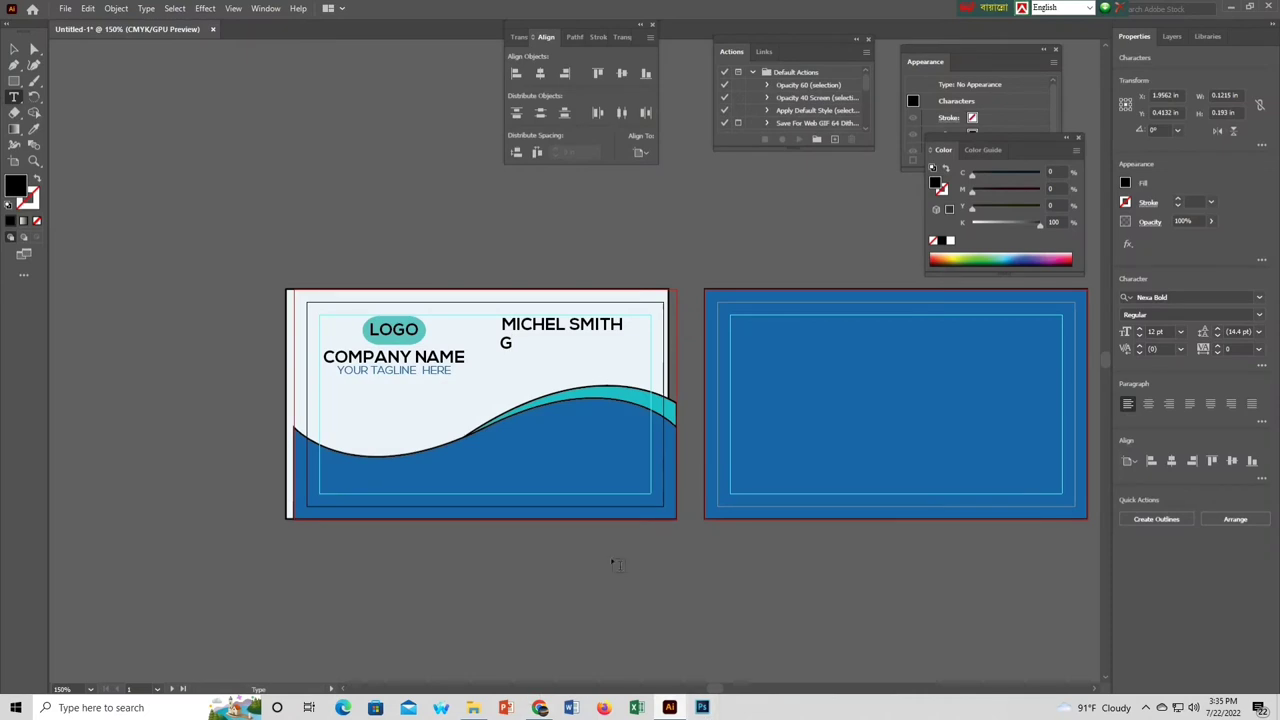
type("ra")
key("BackSpace")
type("ic ")
type("Desi")
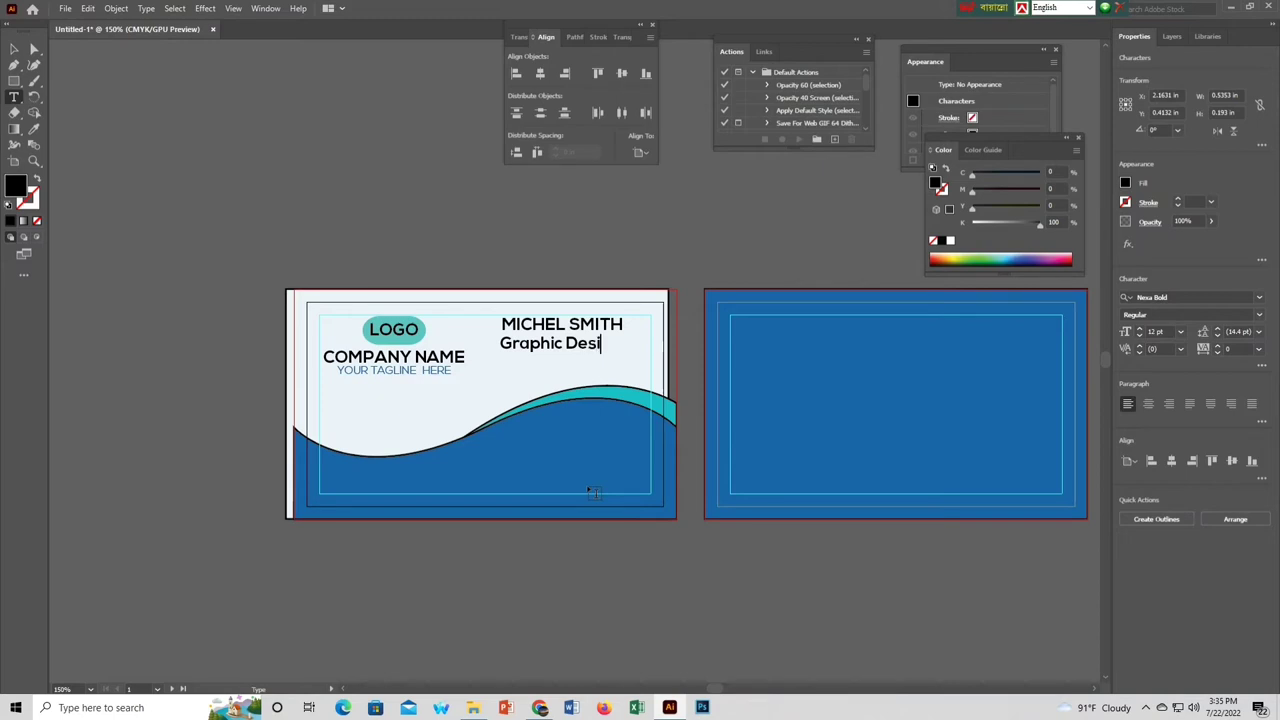
type("gner")
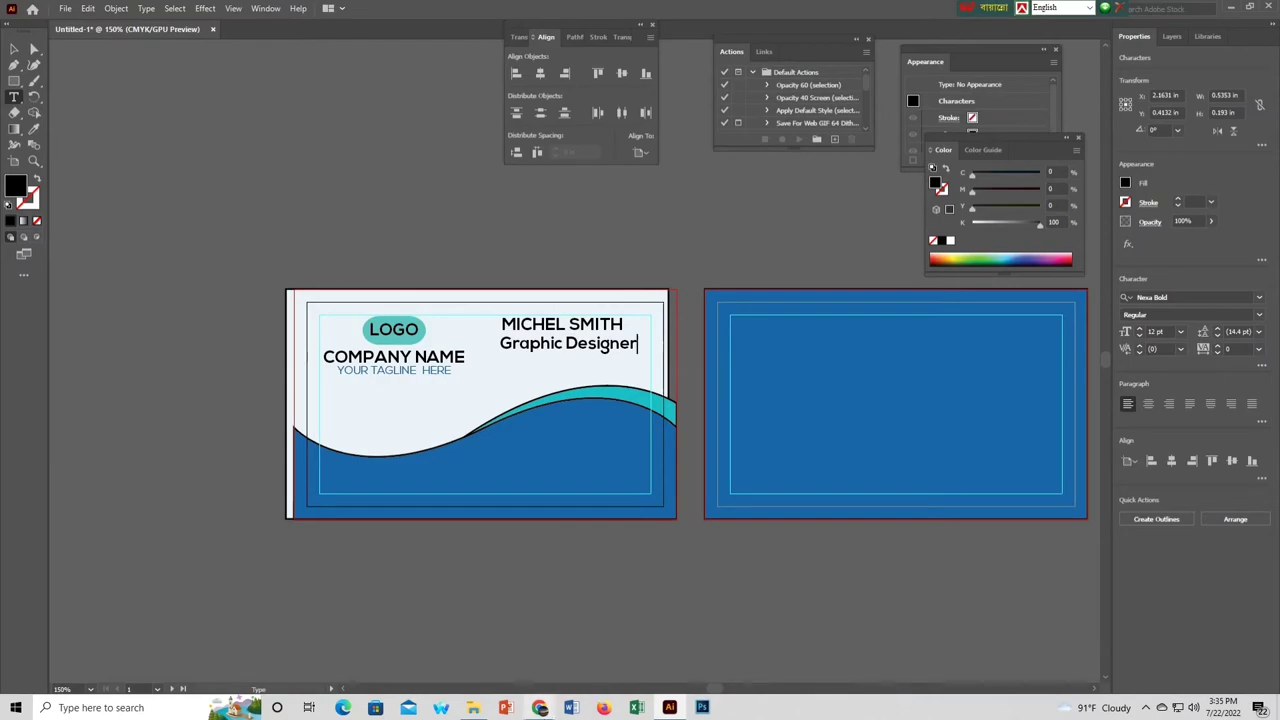
left_click(540, 710)
left_click(540, 710)
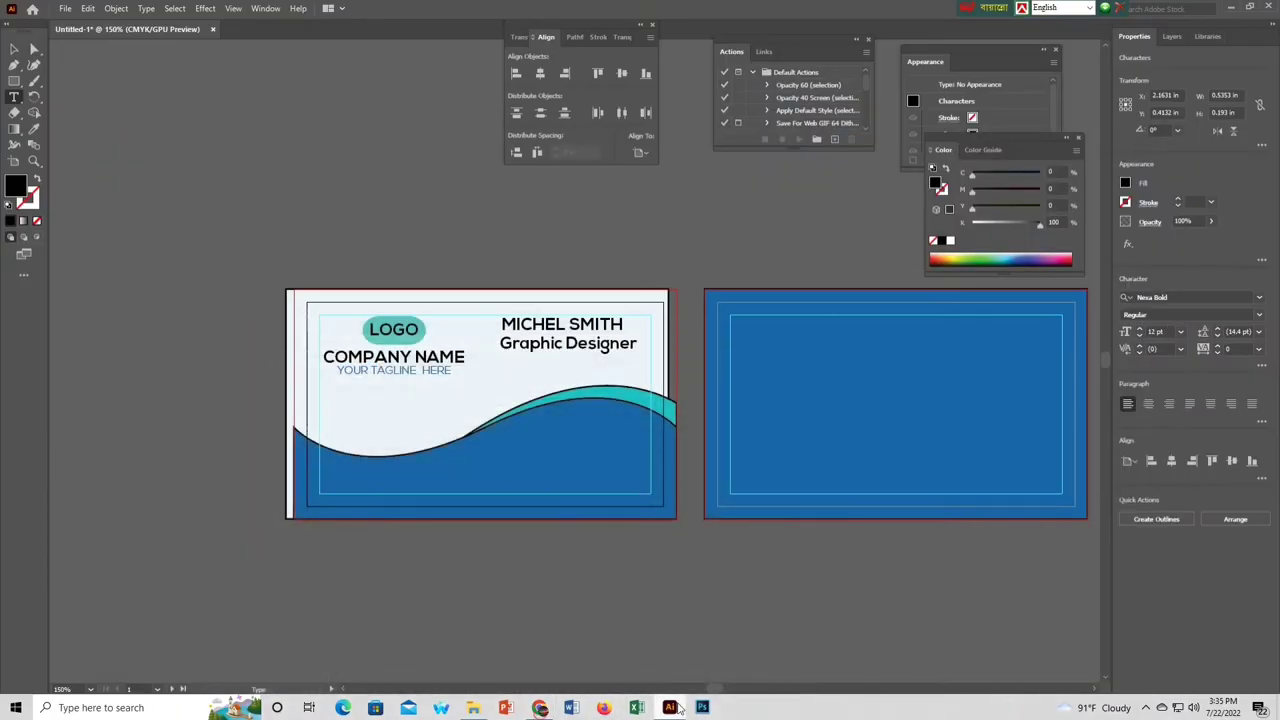
left_click(670, 708)
left_click(672, 708)
Step: Colour the Graphic Designer text blue using the fill Color Picker
left_click(14, 48)
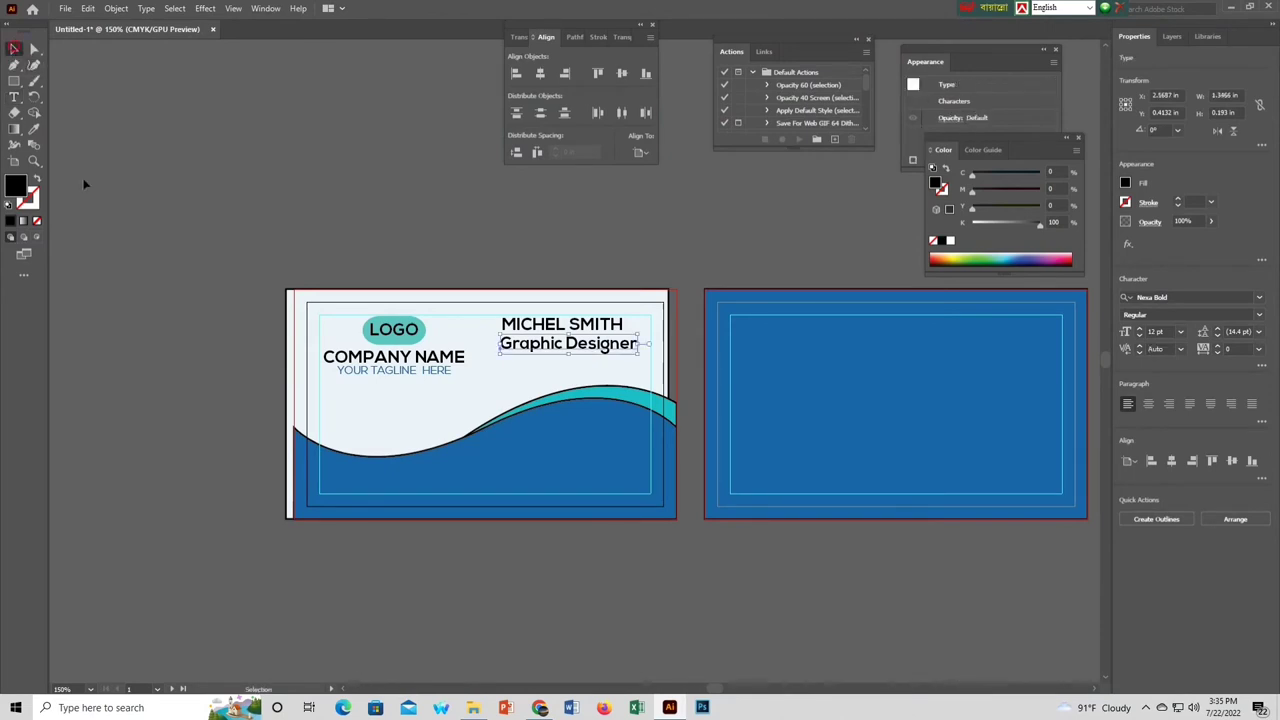
left_click(35, 205)
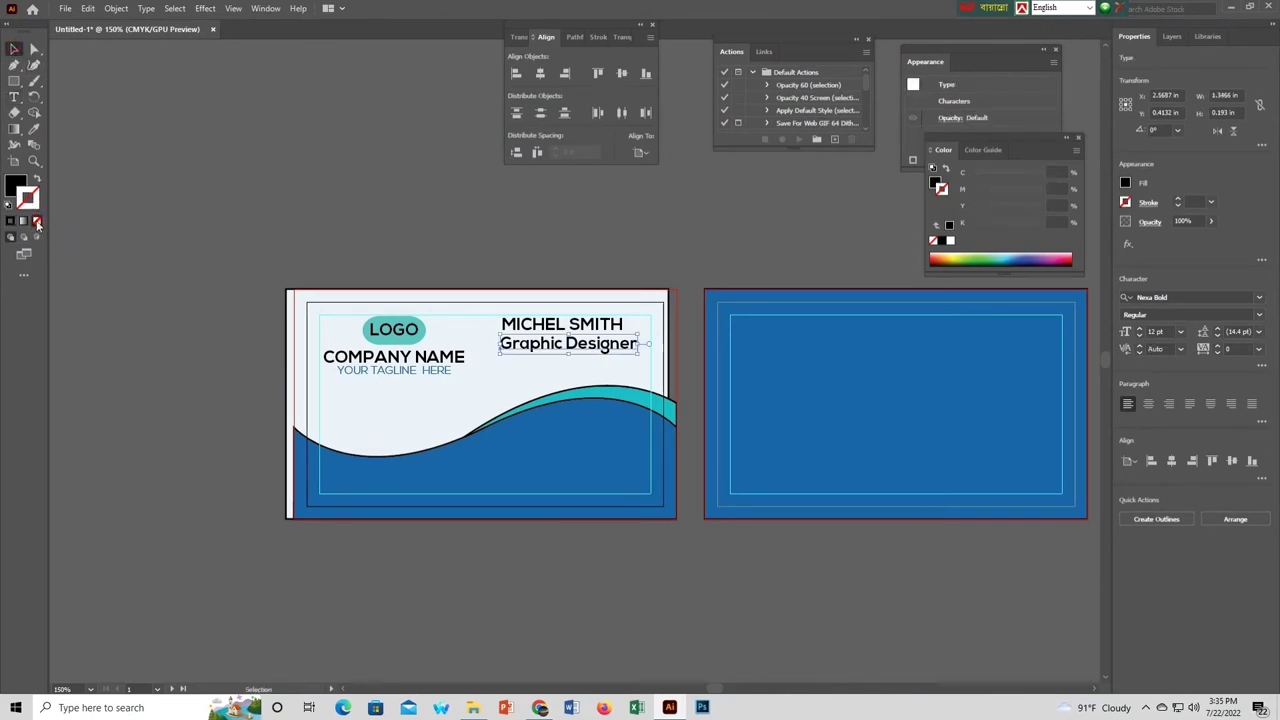
left_click(17, 186)
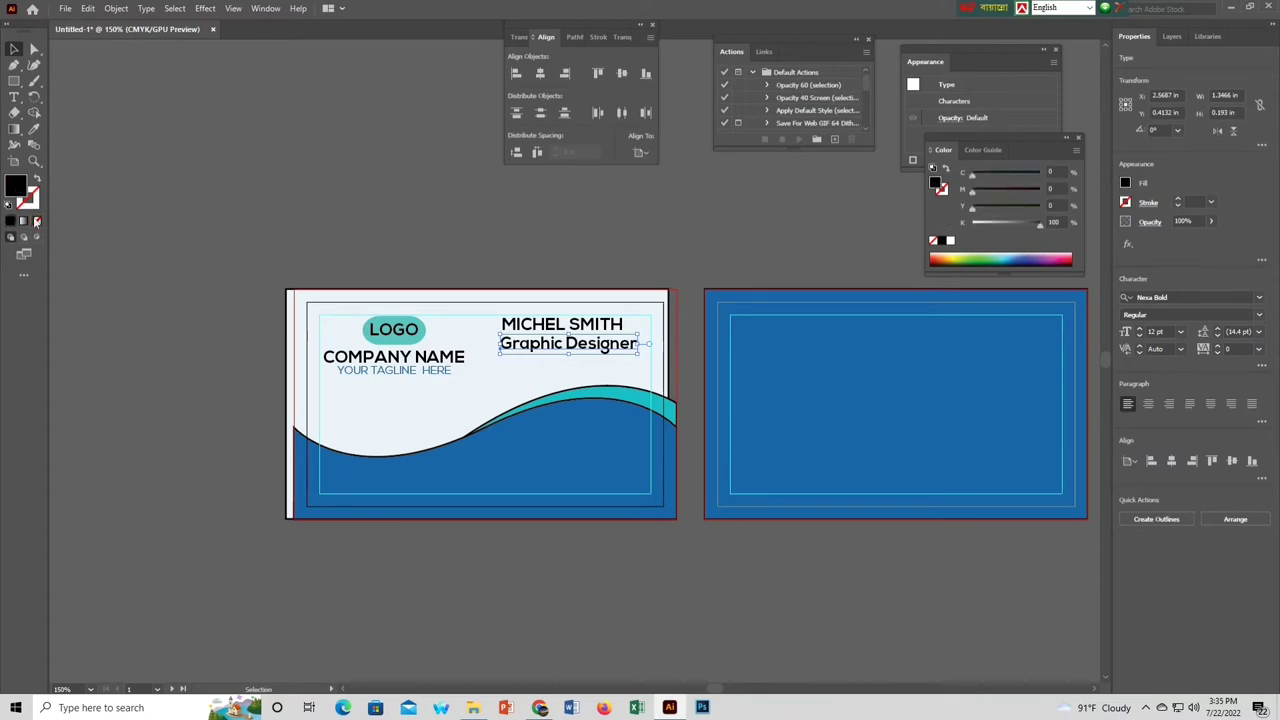
left_click(37, 222)
key("ctrl+z")
double_click(17, 187)
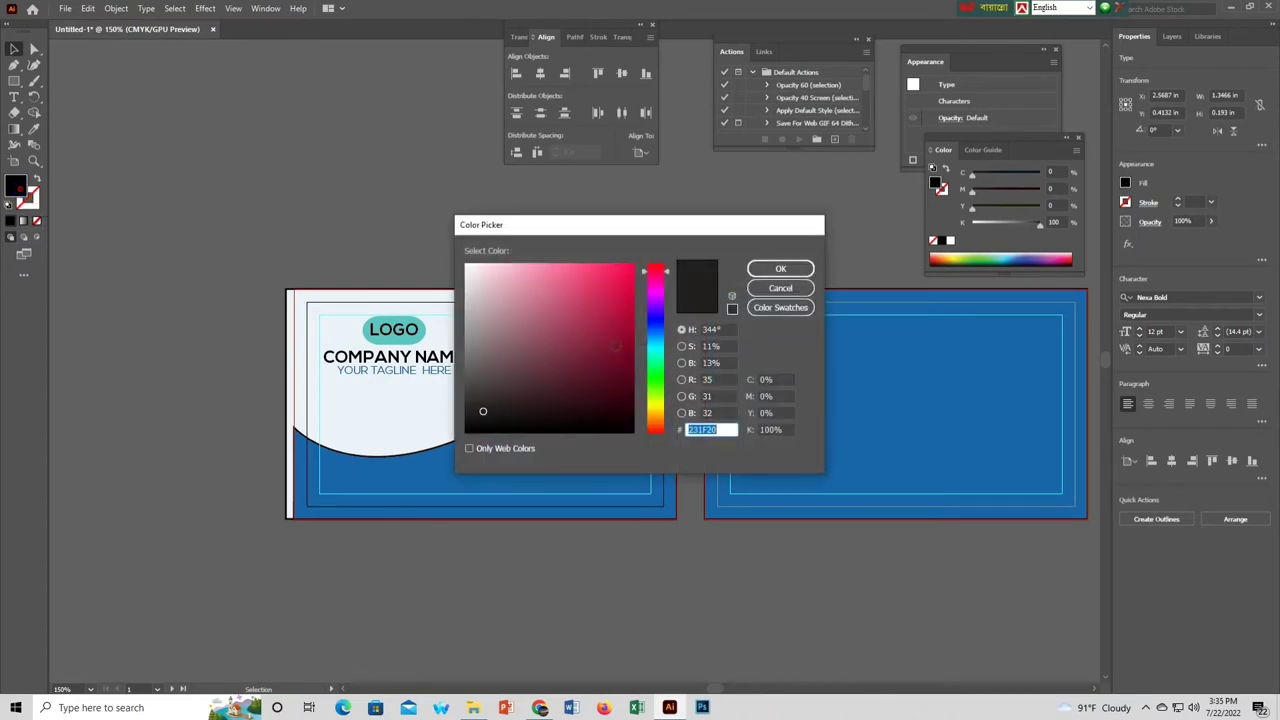
left_click_drag(643, 287, 653, 337)
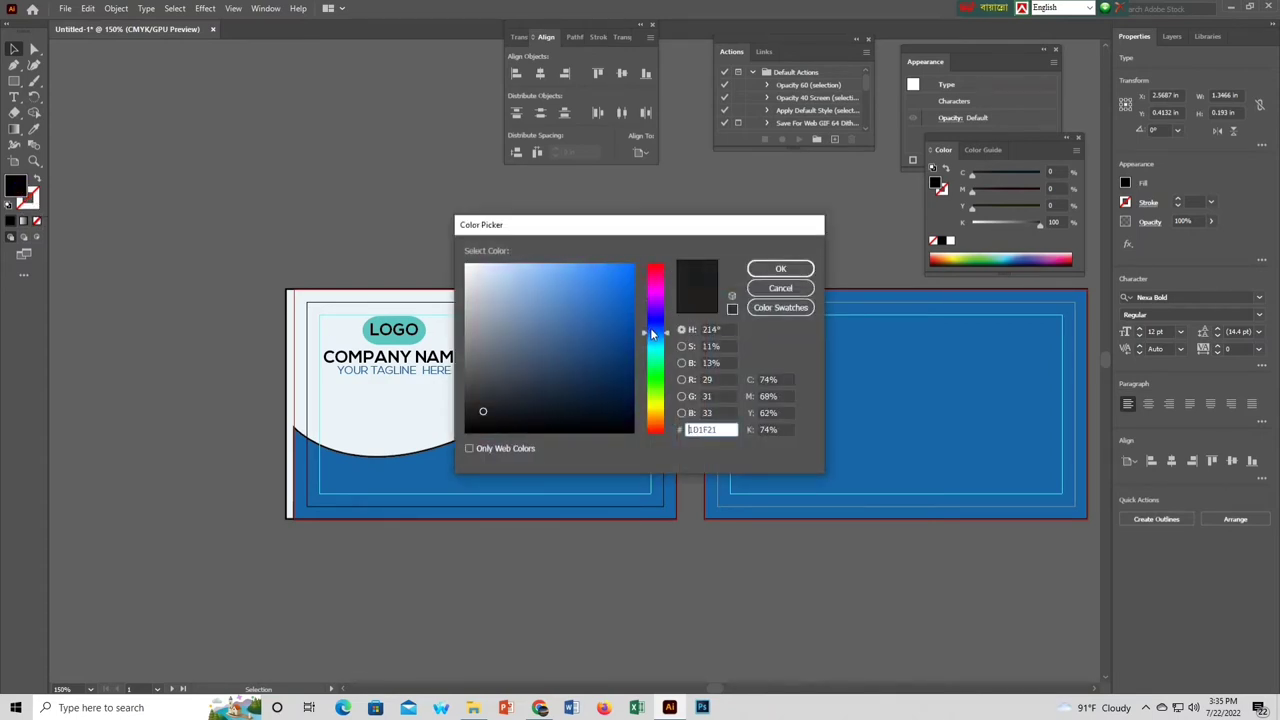
mouse_move(622, 290)
left_mouse_down()
mouse_move(623, 353)
mouse_move(626, 306)
left_mouse_up()
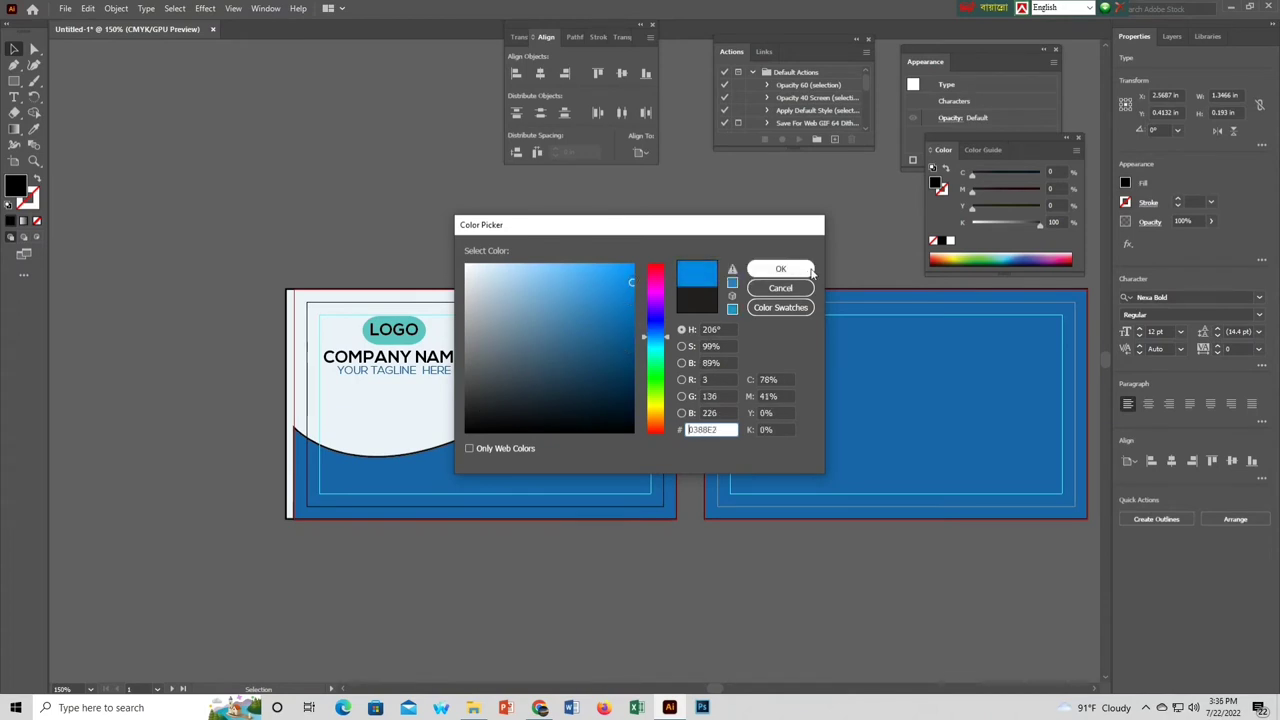
left_click(780, 268)
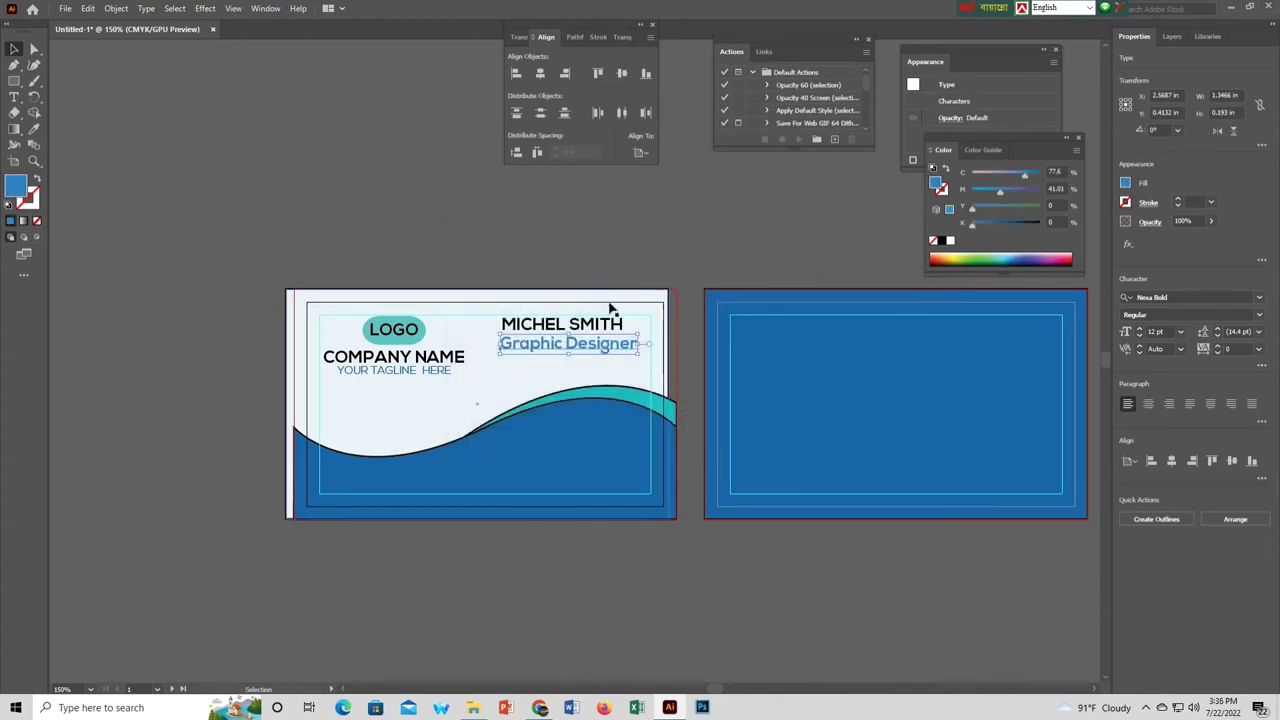
Step: Scale the title down to about 7.82 pt and move it beneath the name
left_click_drag(637, 352, 632, 360)
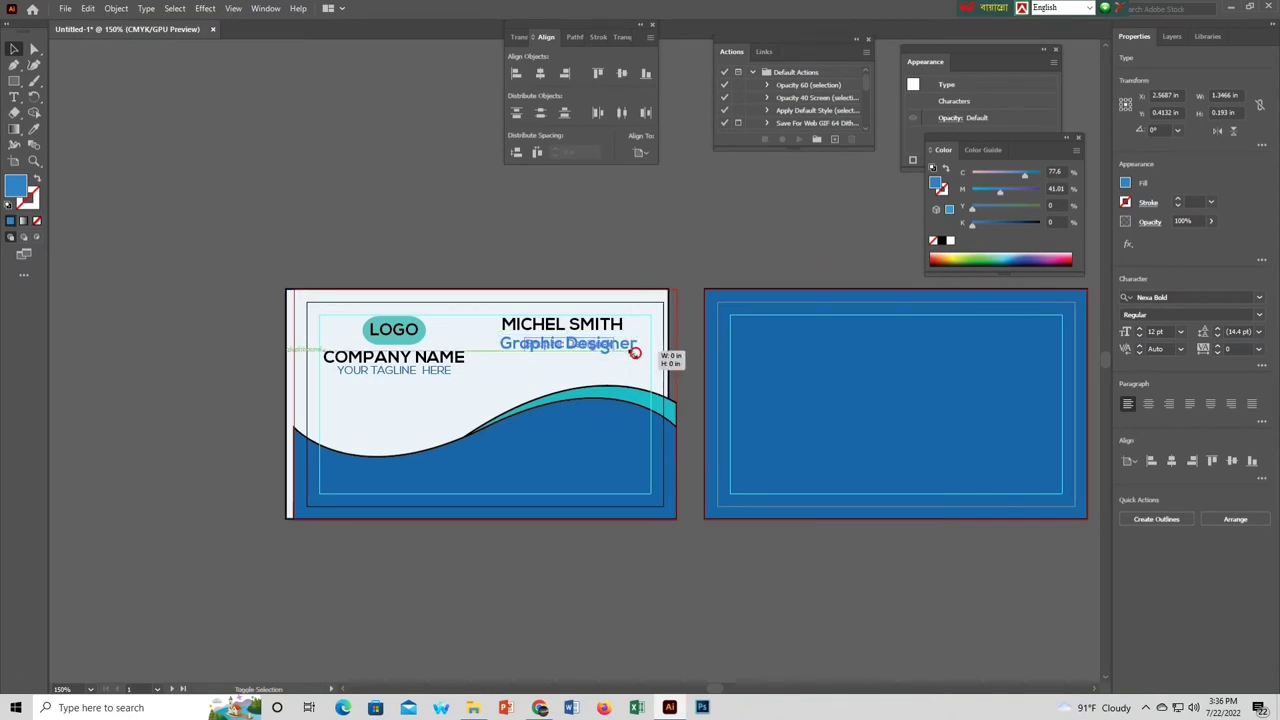
left_click(588, 177)
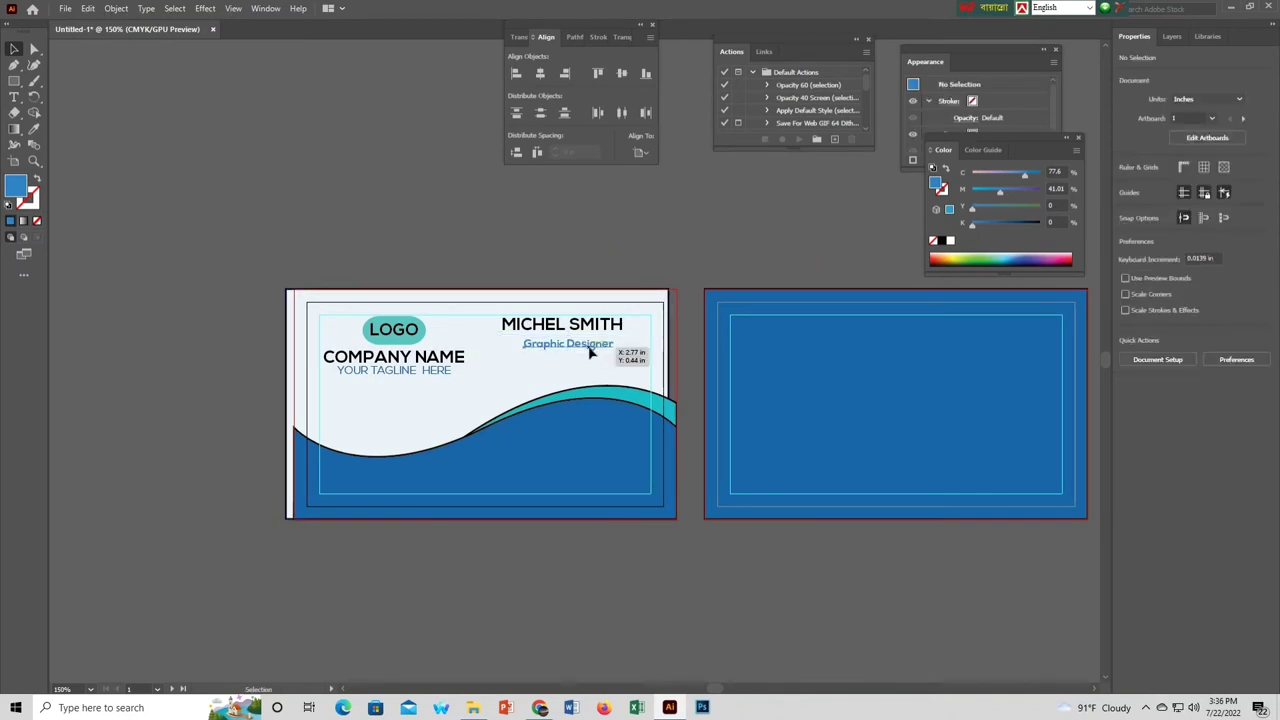
left_click_drag(589, 347, 597, 333)
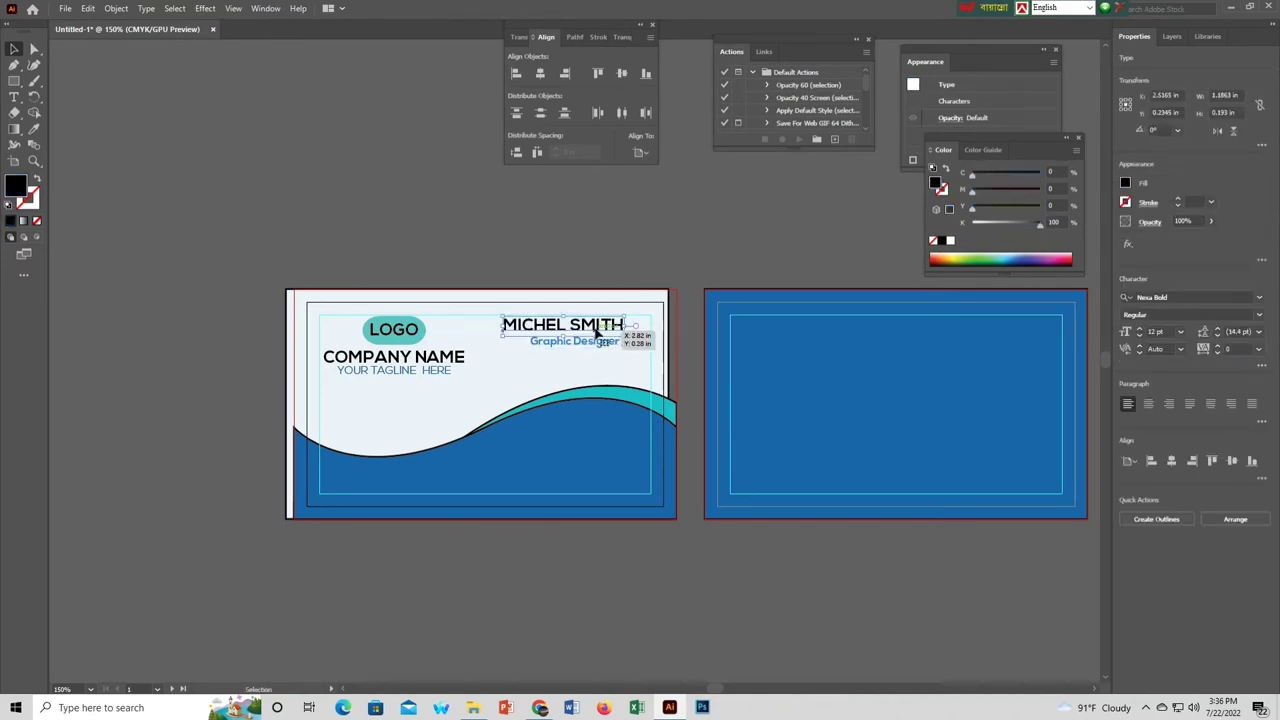
Step: Right-align the Graphic Designer line with the name using Horizontal Align Right
left_click(597, 341, "shift")
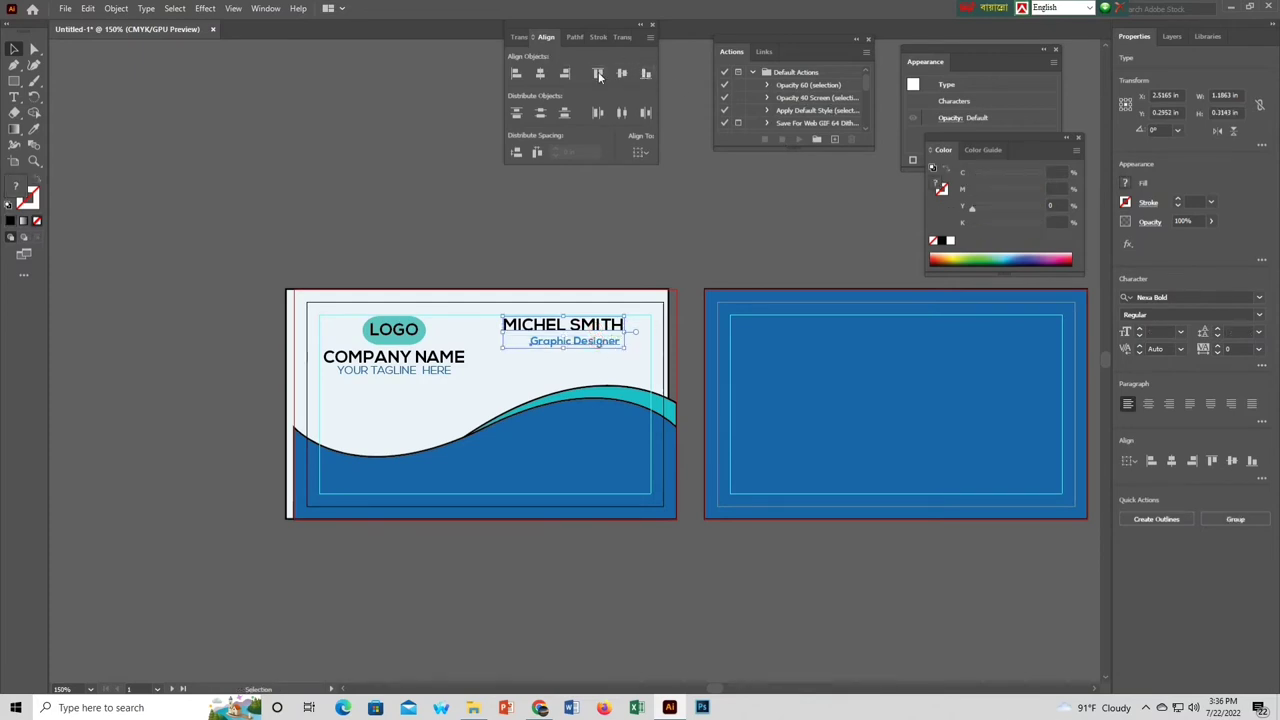
left_click(566, 73)
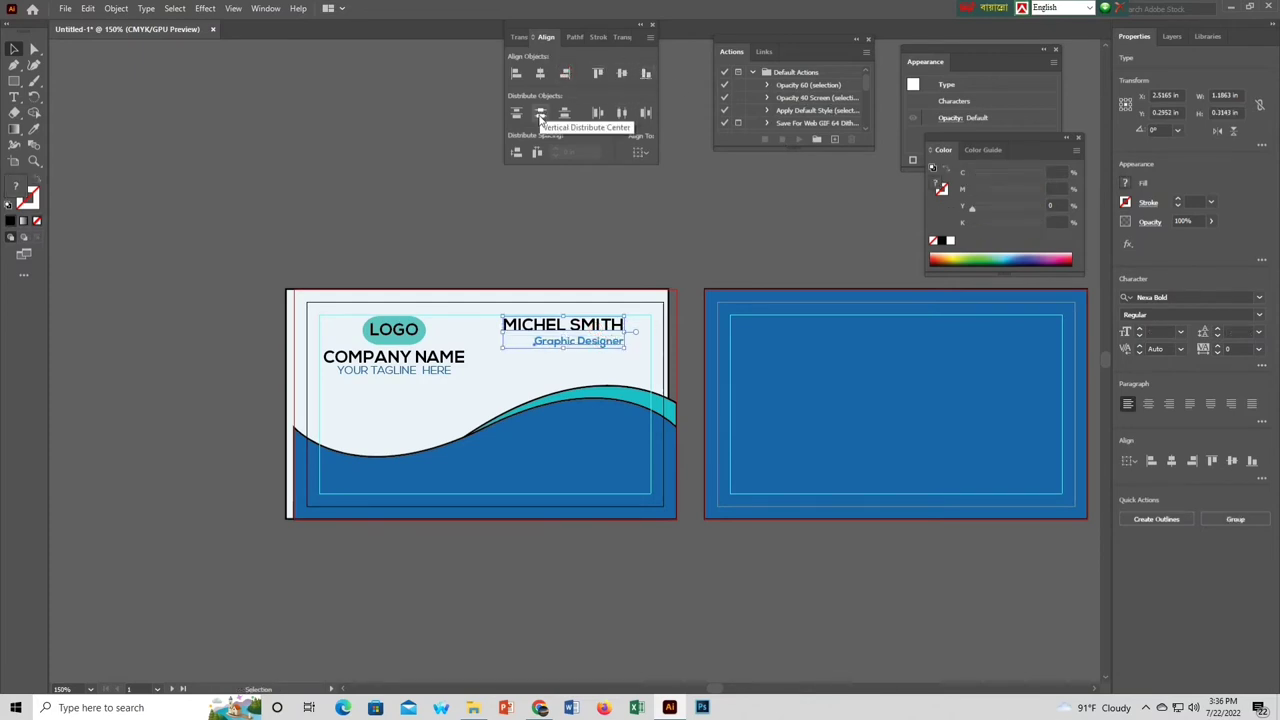
left_click(622, 73)
key("ctrl+z")
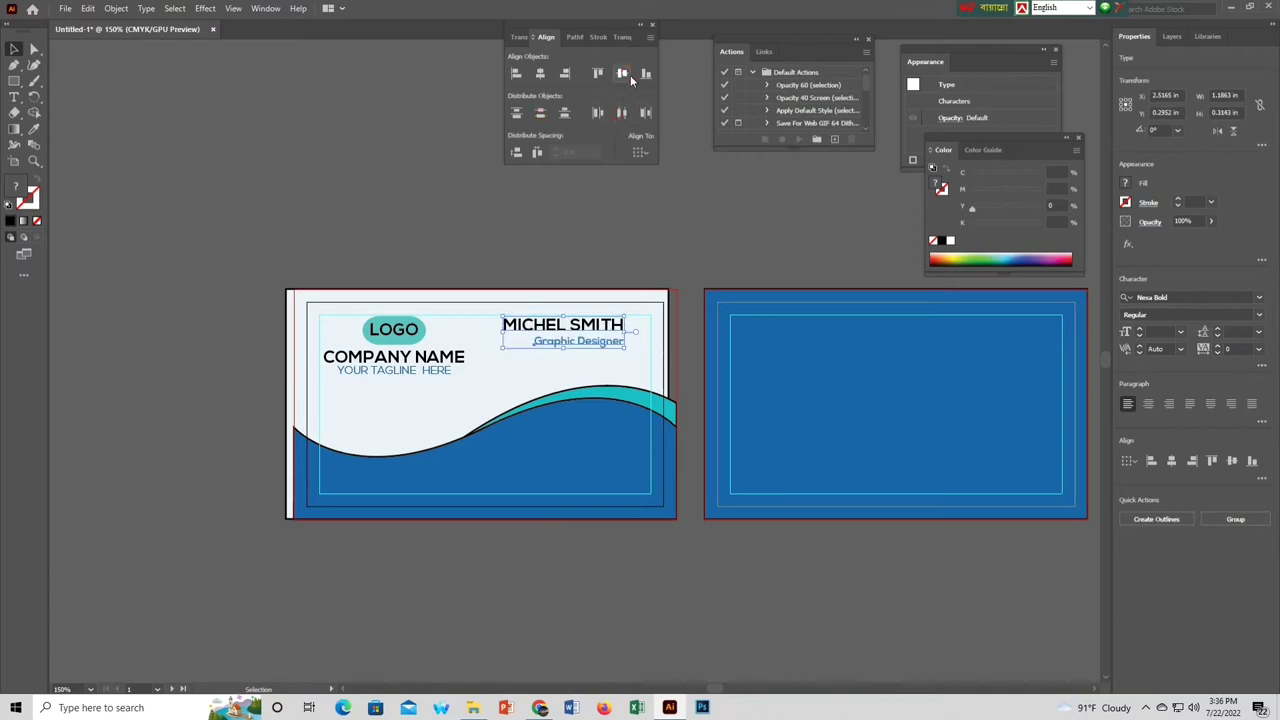
left_click(646, 74)
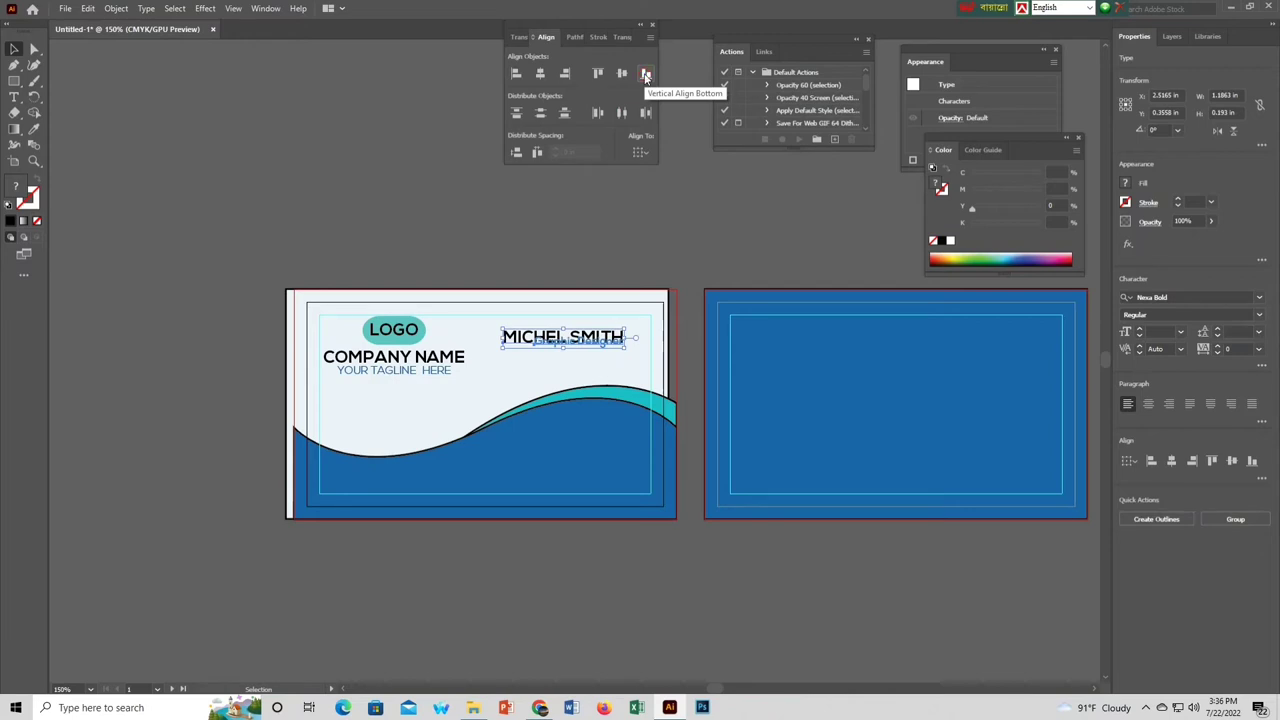
key("ctrl+z")
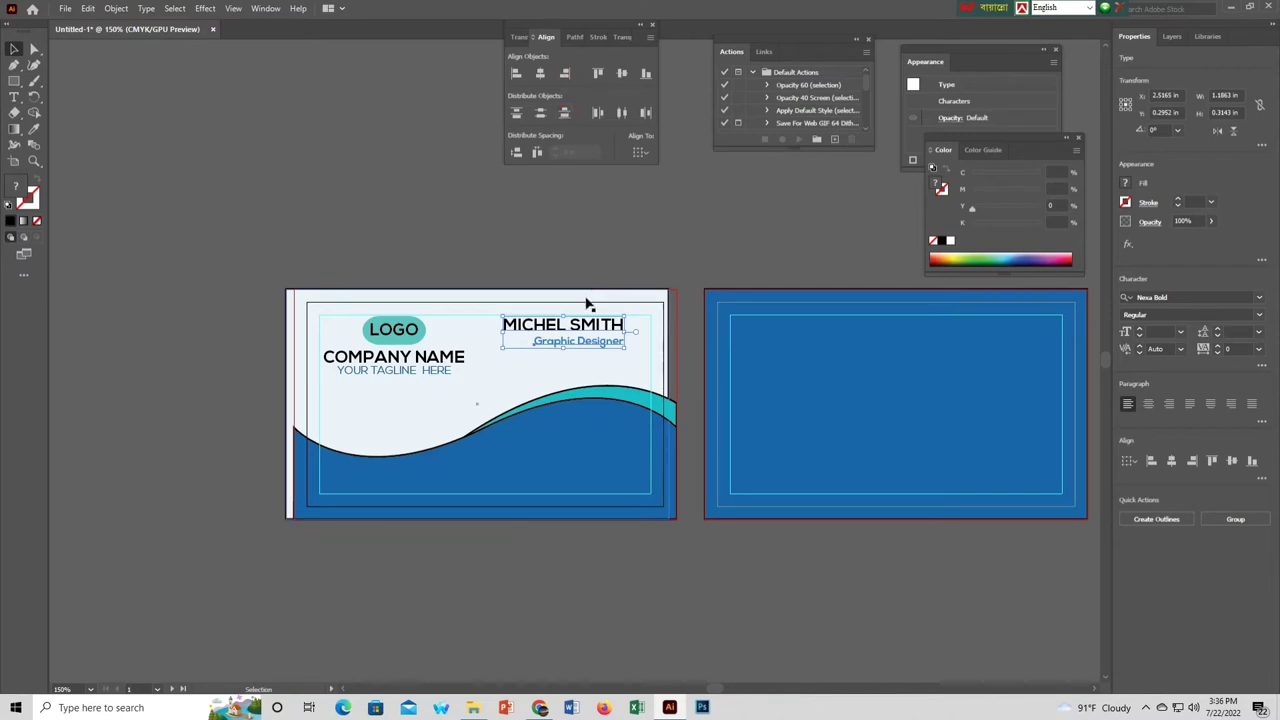
Step: Reposition the name and title together, nudging them toward the card's top-right edge
right_click(604, 331)
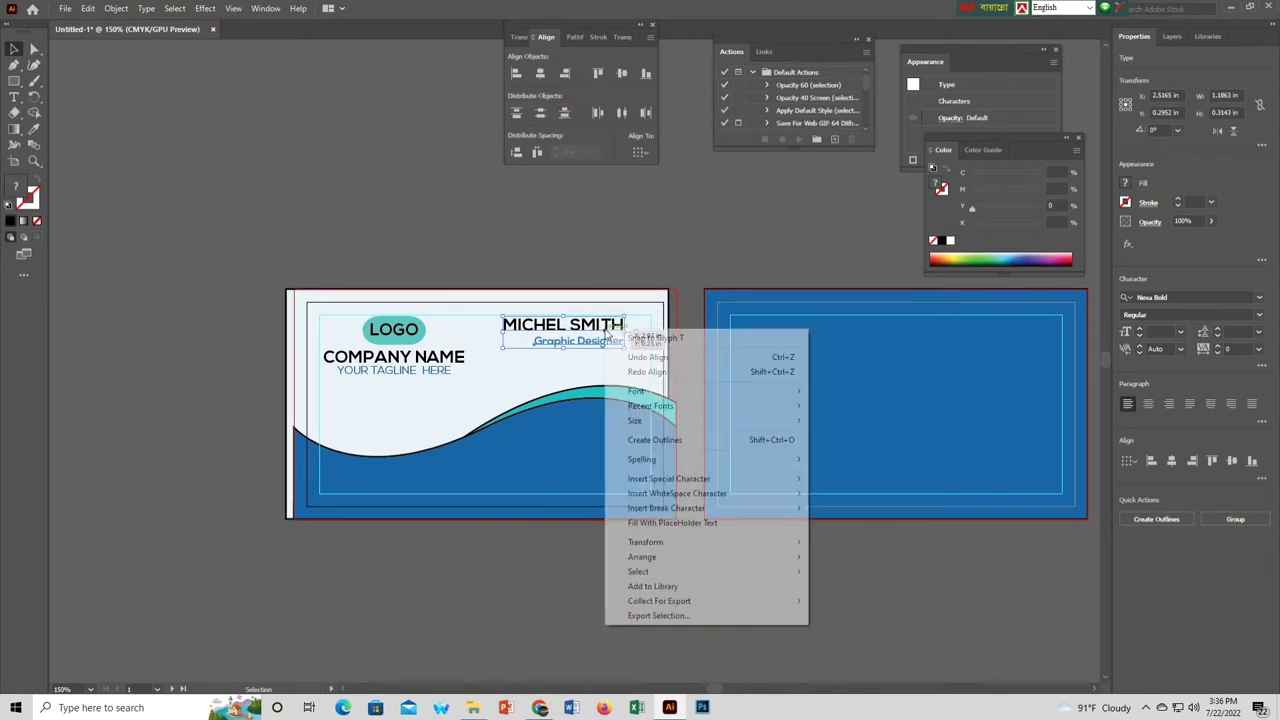
right_click(567, 335)
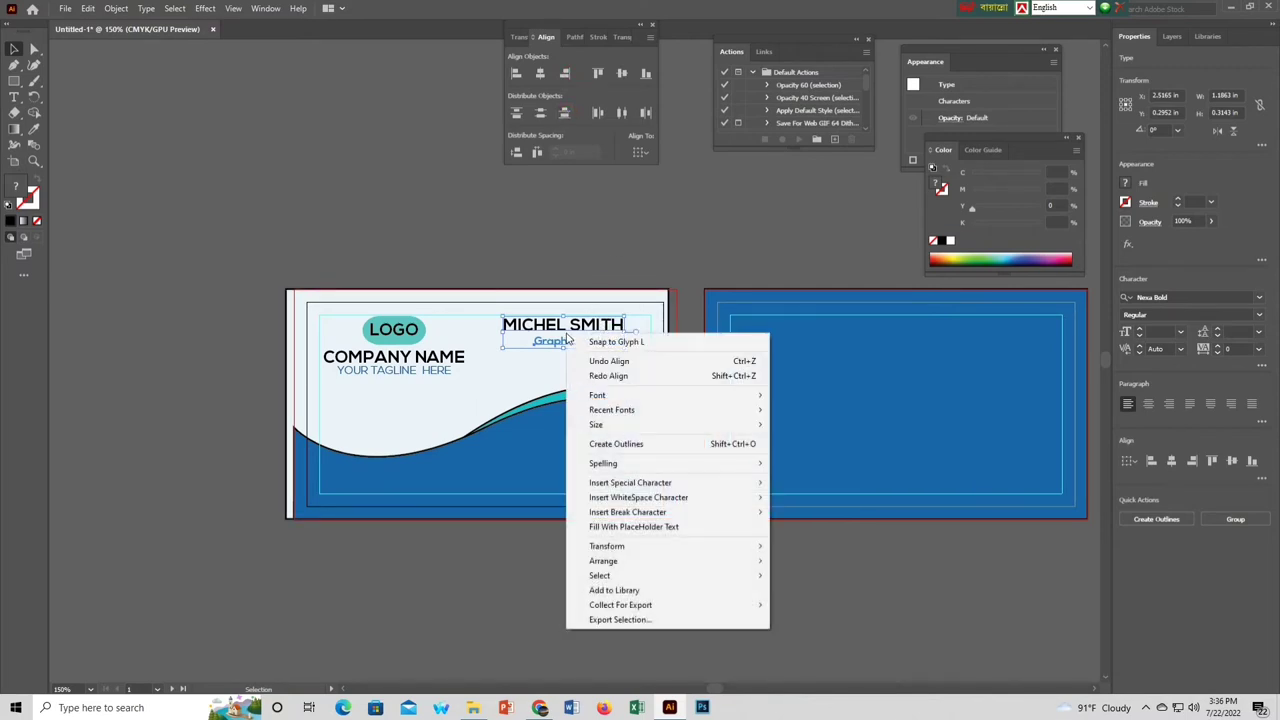
mouse_move(606, 546)
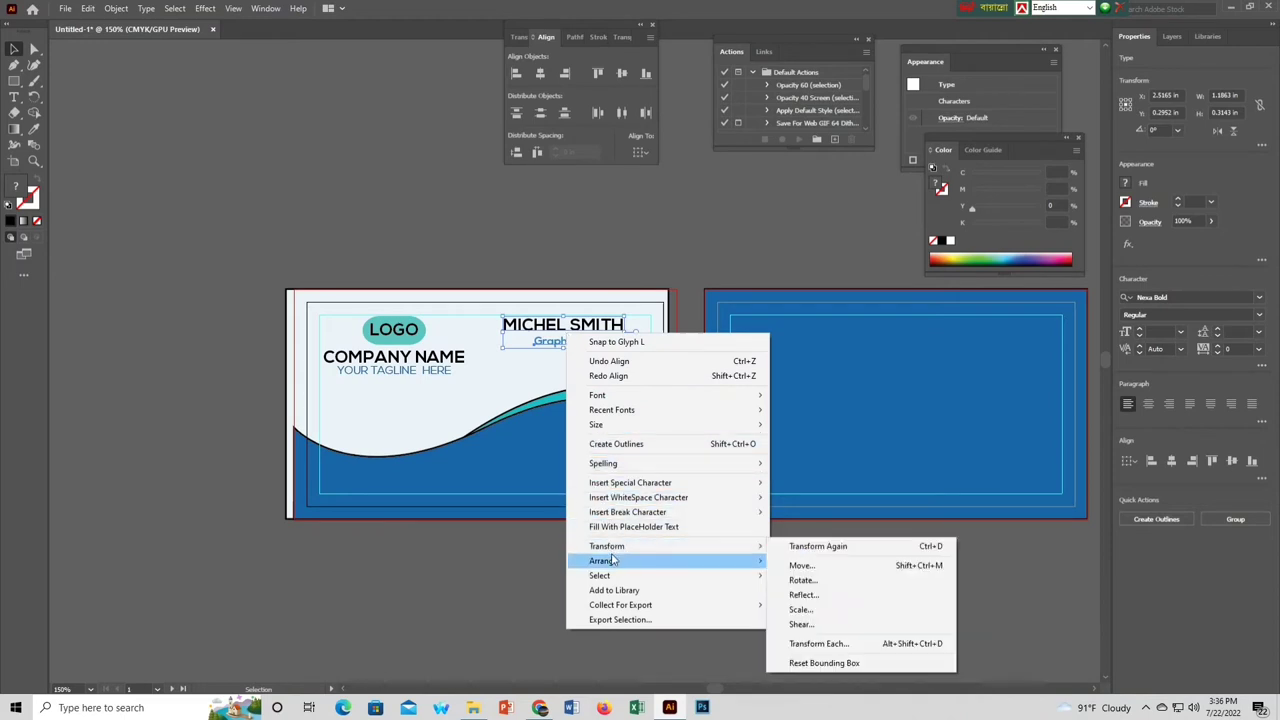
left_click(577, 228)
mouse_move(585, 330)
left_mouse_down()
mouse_move(557, 328)
mouse_move(557, 350)
left_mouse_up()
right_click(556, 344)
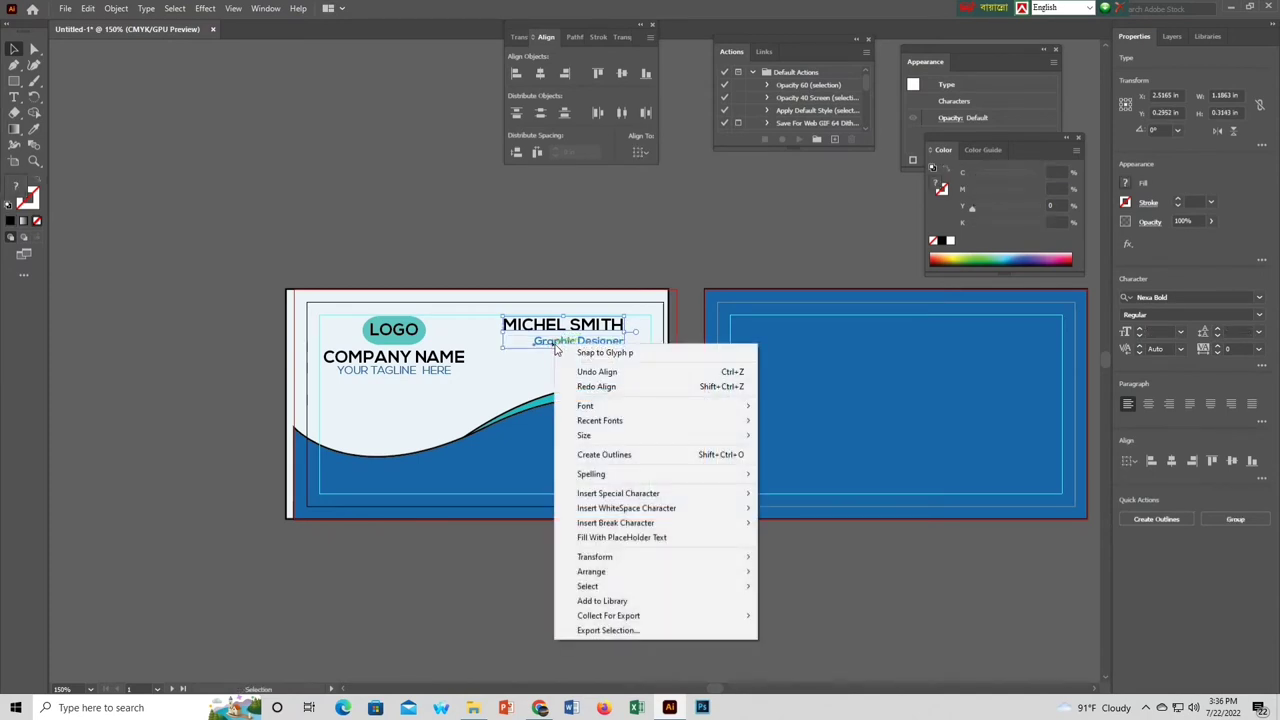
left_click(662, 230)
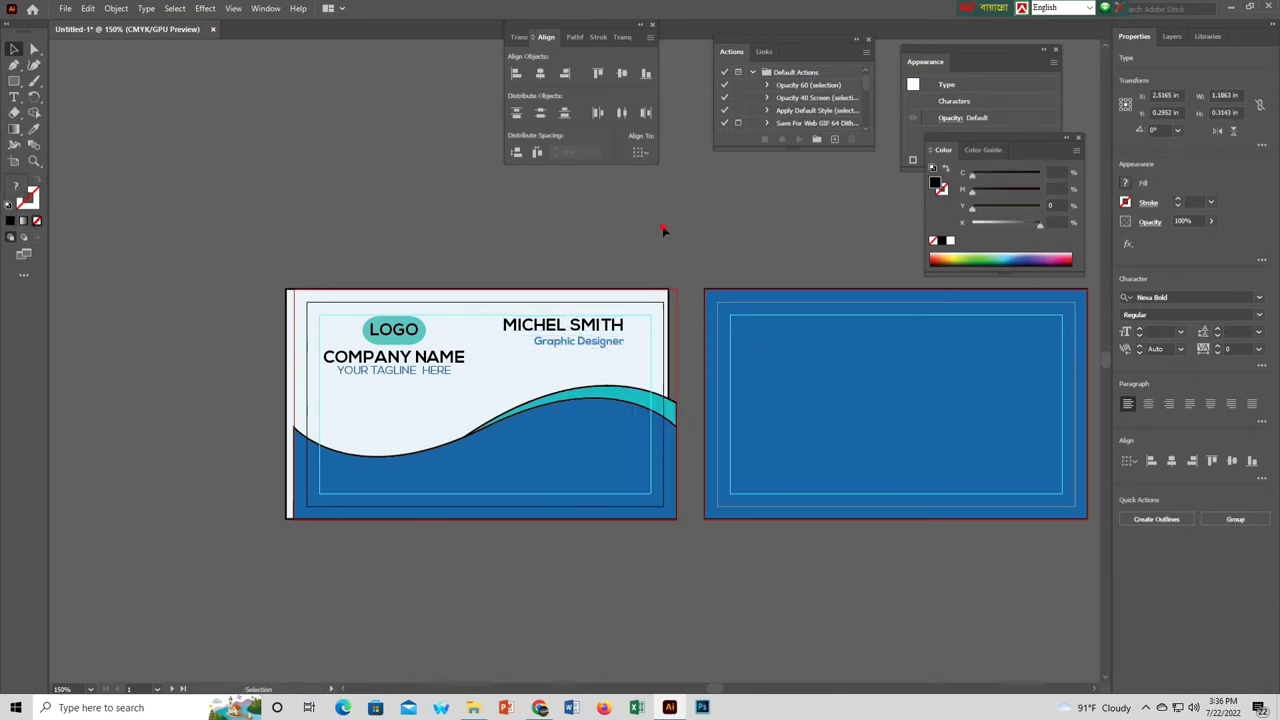
left_click(589, 346)
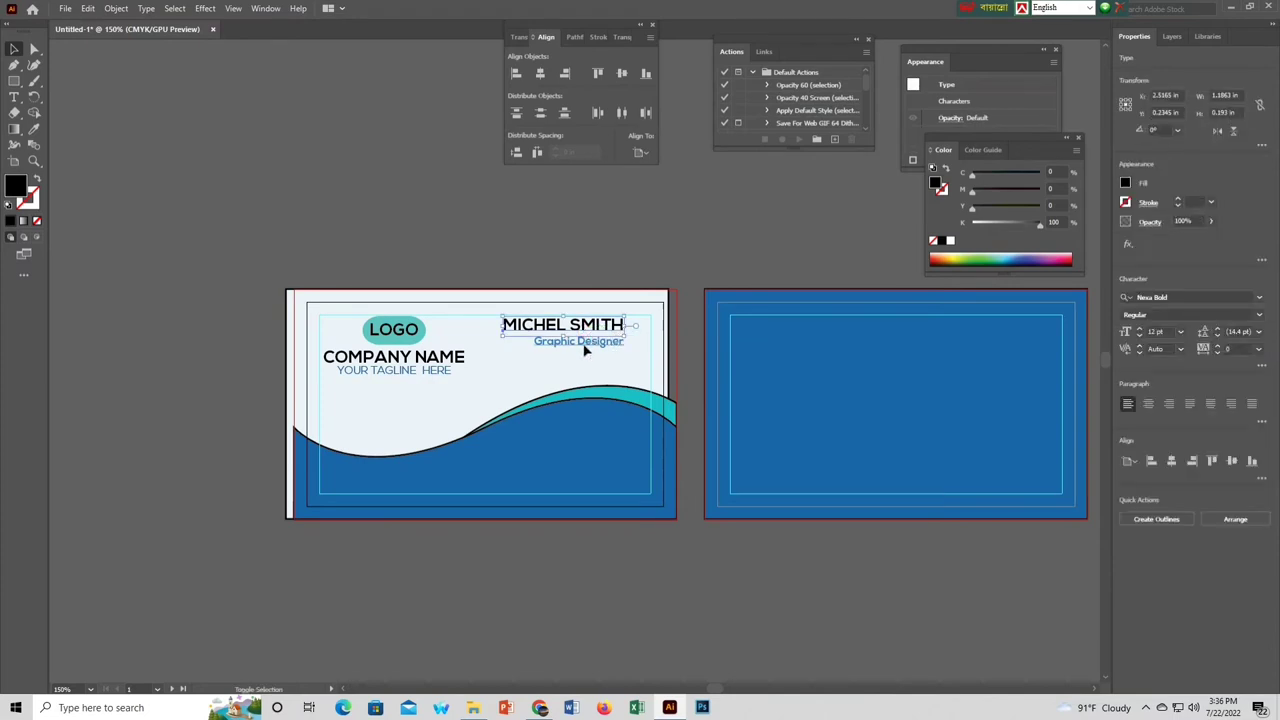
key("Right")
key("Right")
key("Right")
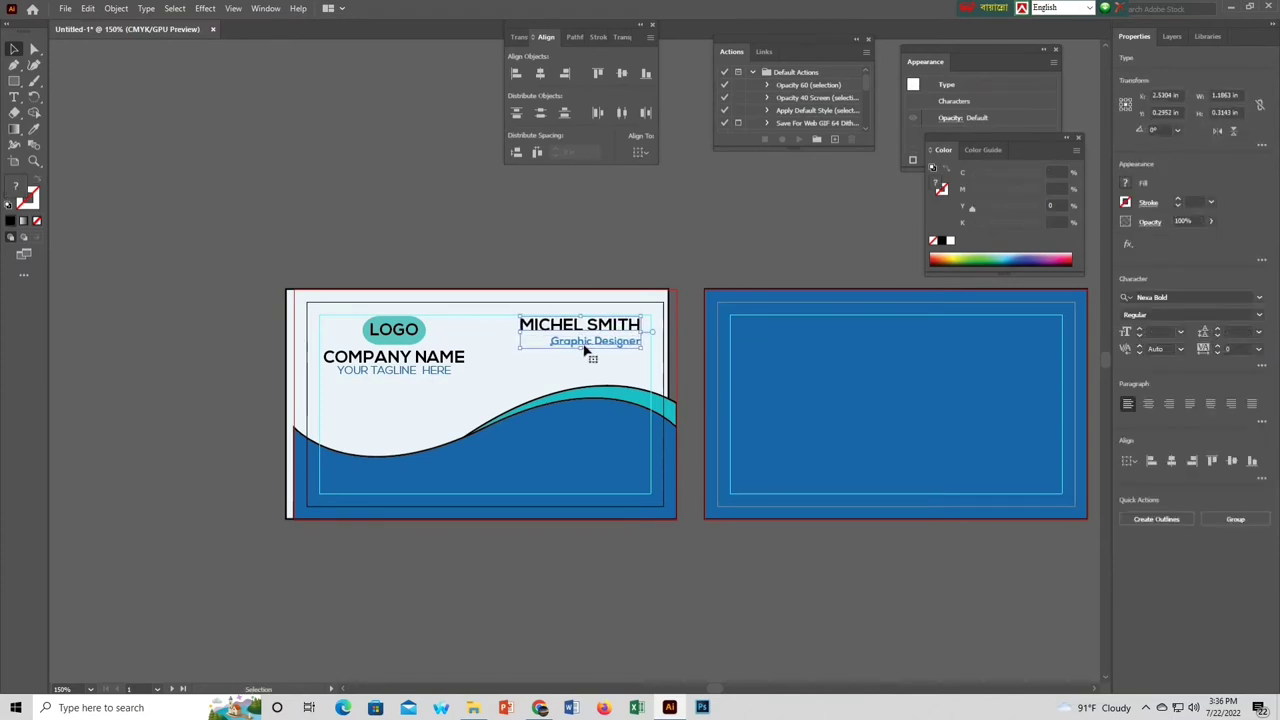
key("Right")
key("Right")
key("Right")
key("Right")
key("Right")
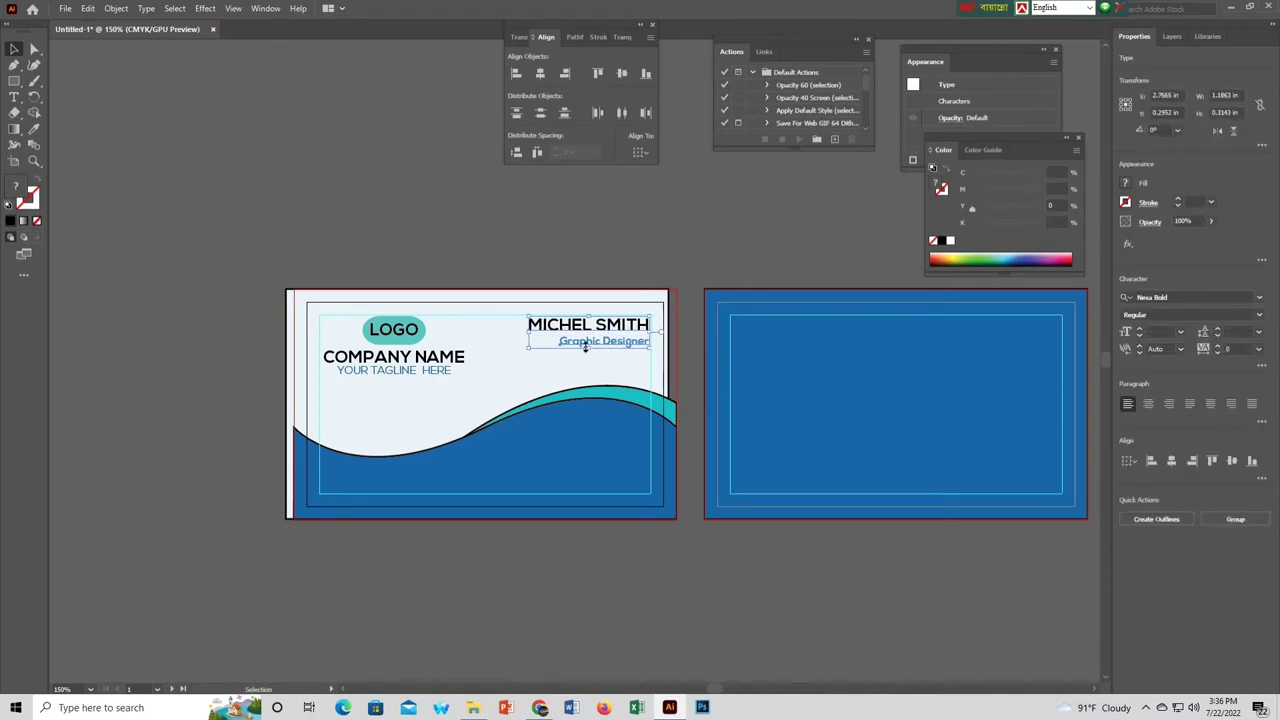
left_click(683, 241)
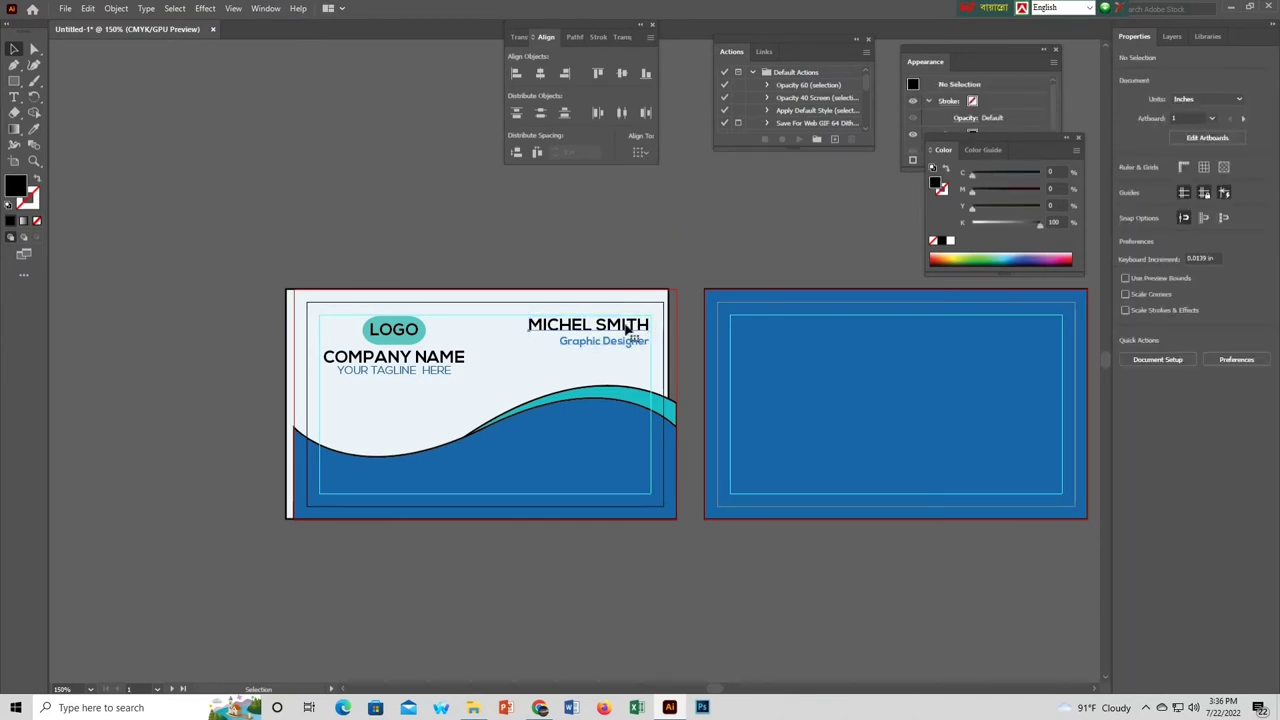
left_click(625, 326)
left_click(625, 341, "shift")
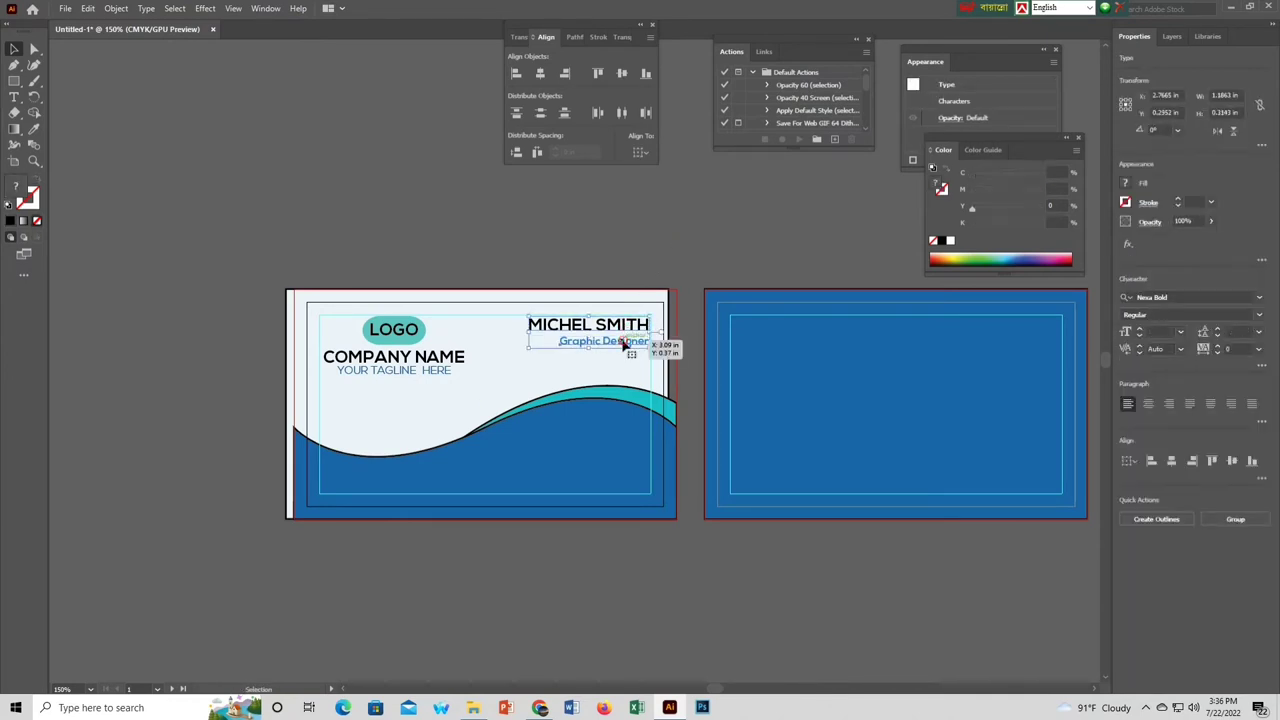
left_click_drag(631, 342, 618, 346)
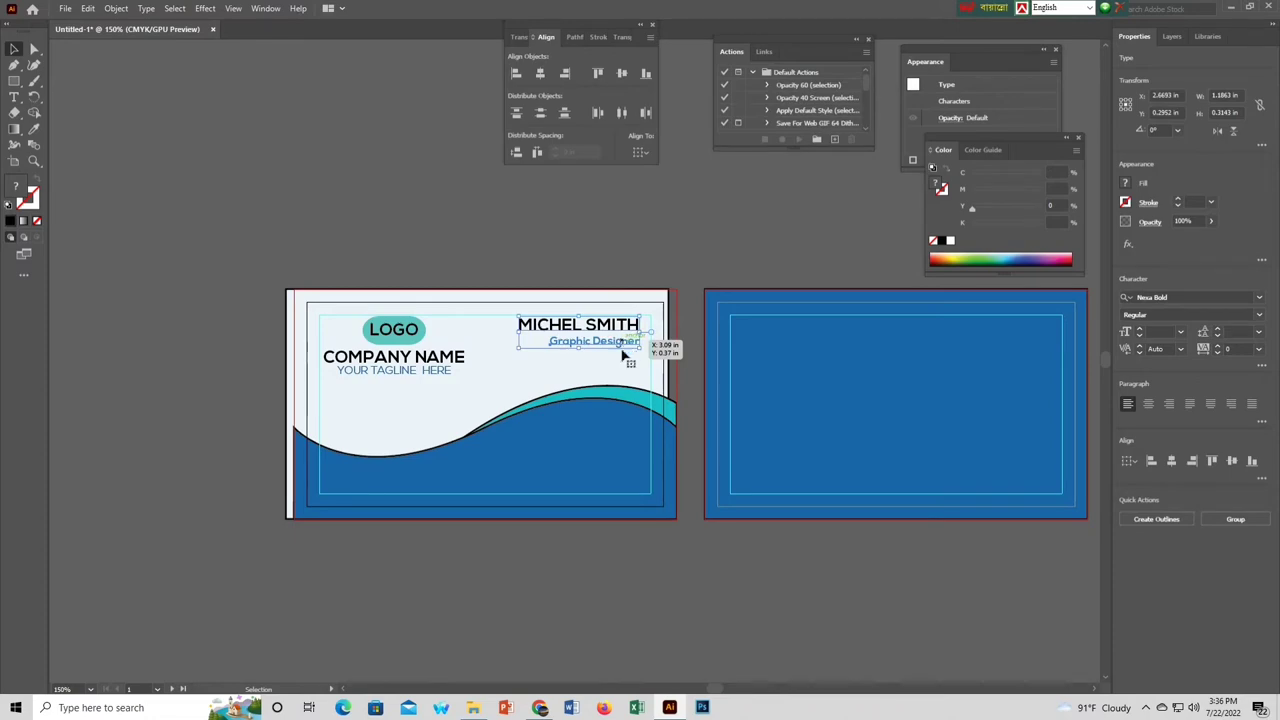
left_click(539, 708)
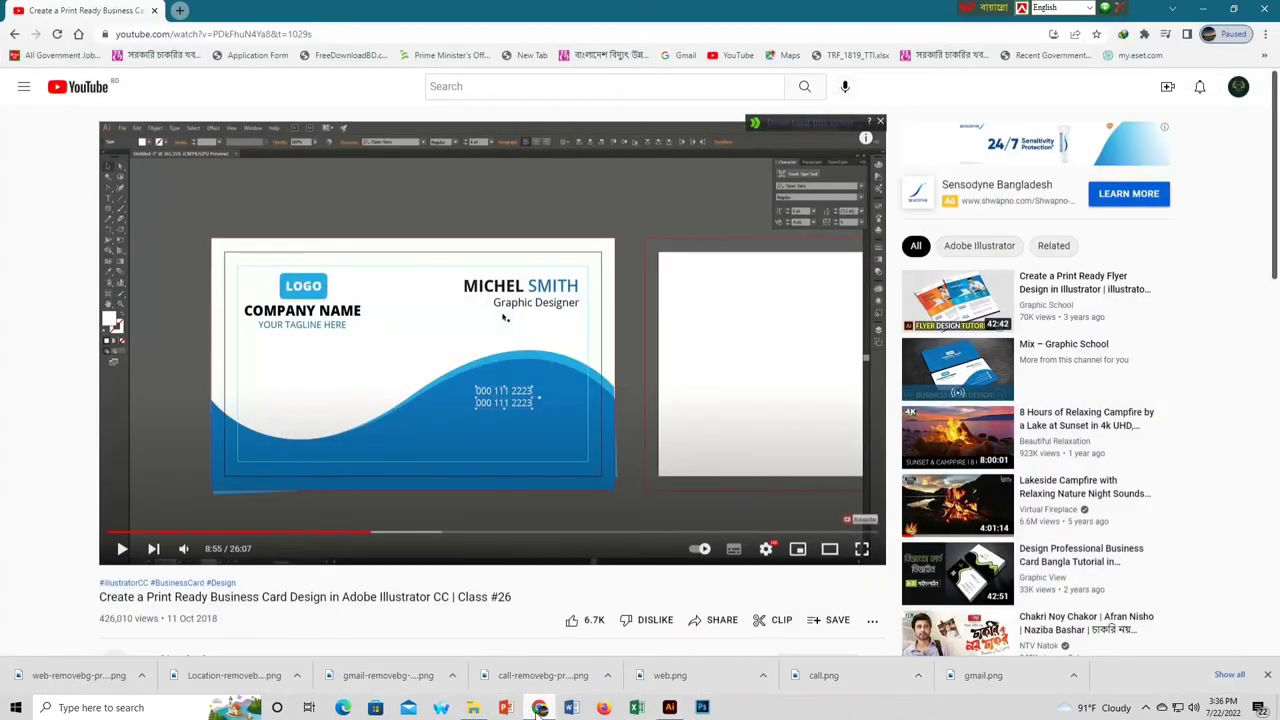
left_click(539, 708)
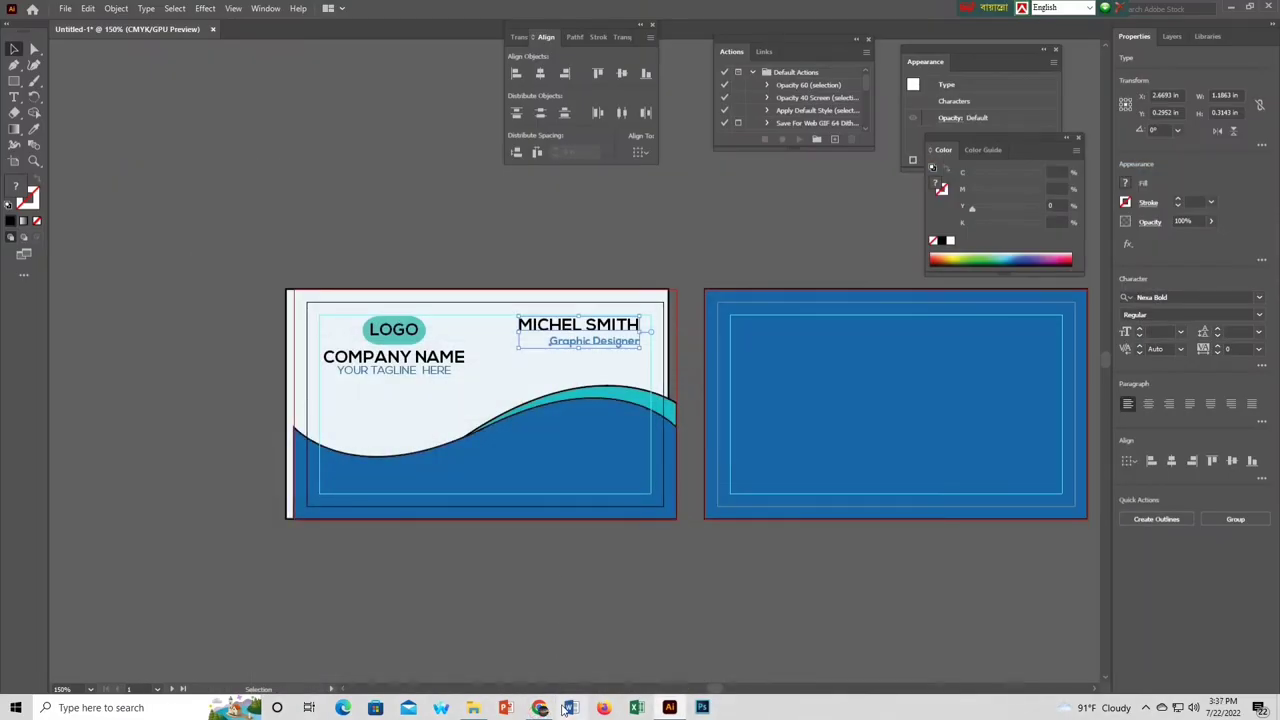
left_click(539, 708)
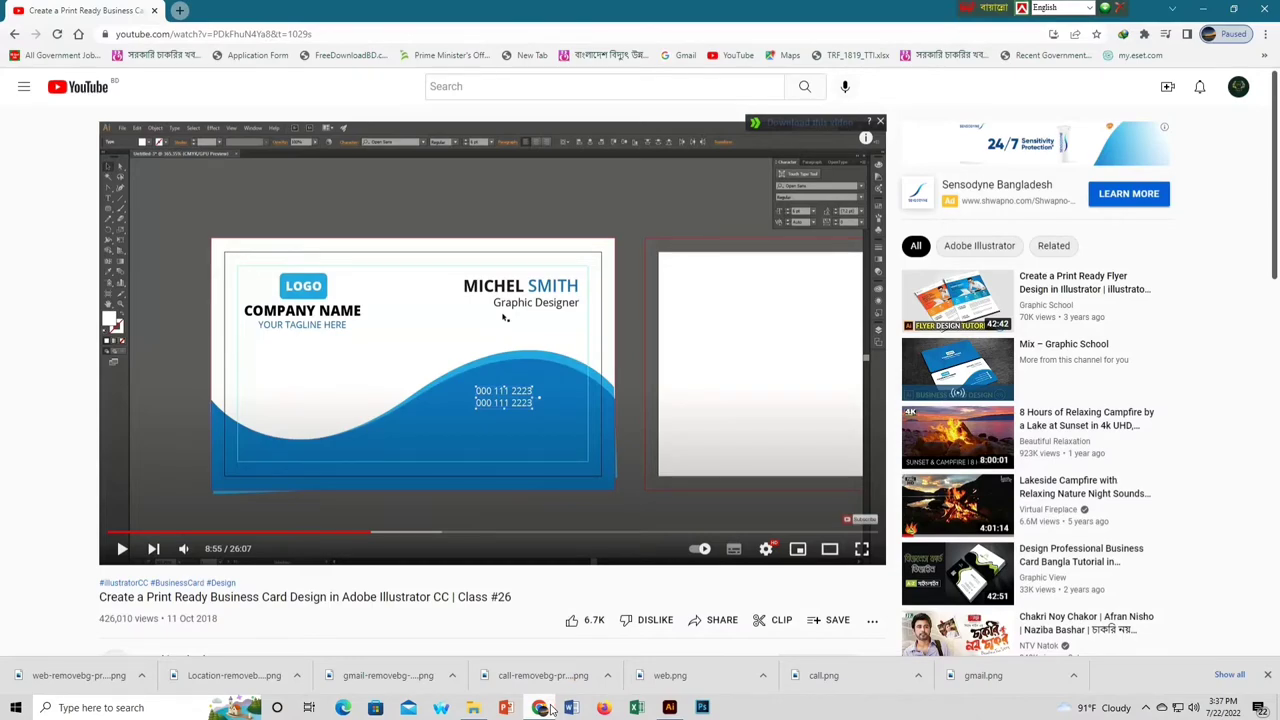
left_click(549, 707)
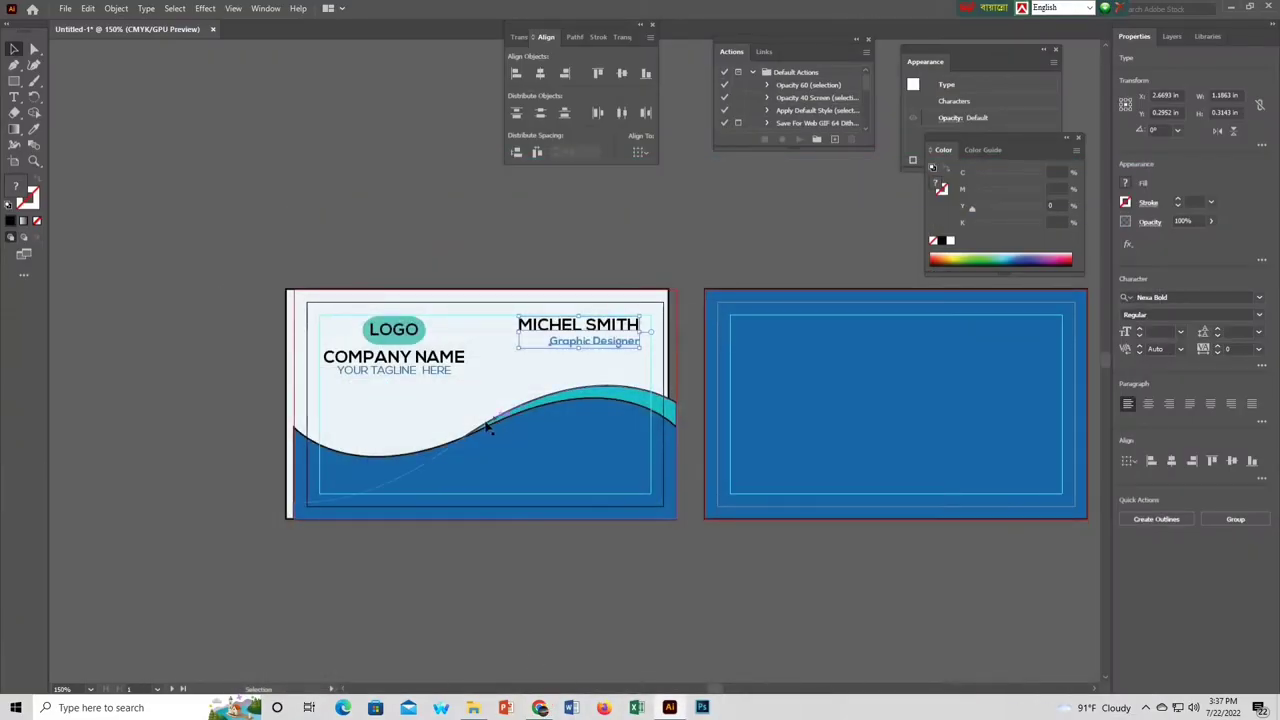
Step: Select the blue wave and nudge it slightly left
left_click(604, 234)
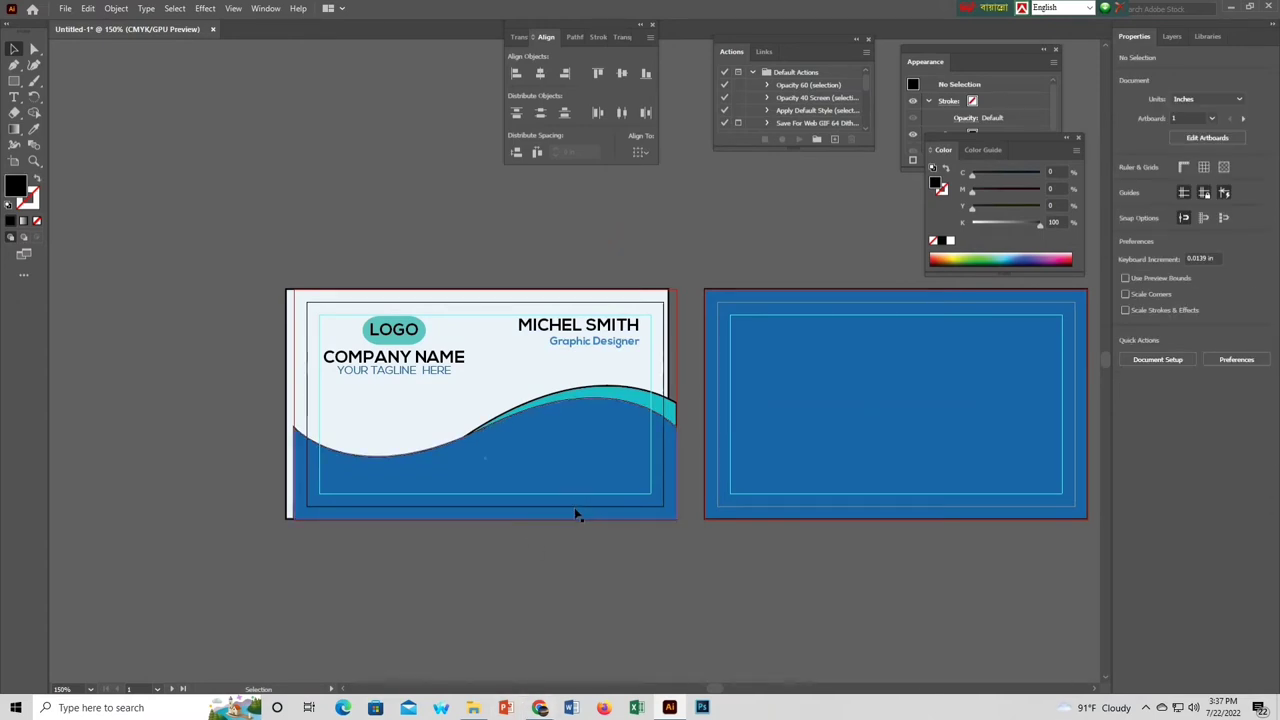
scroll(578, 520, "down", 1)
scroll(578, 531, "down", 1)
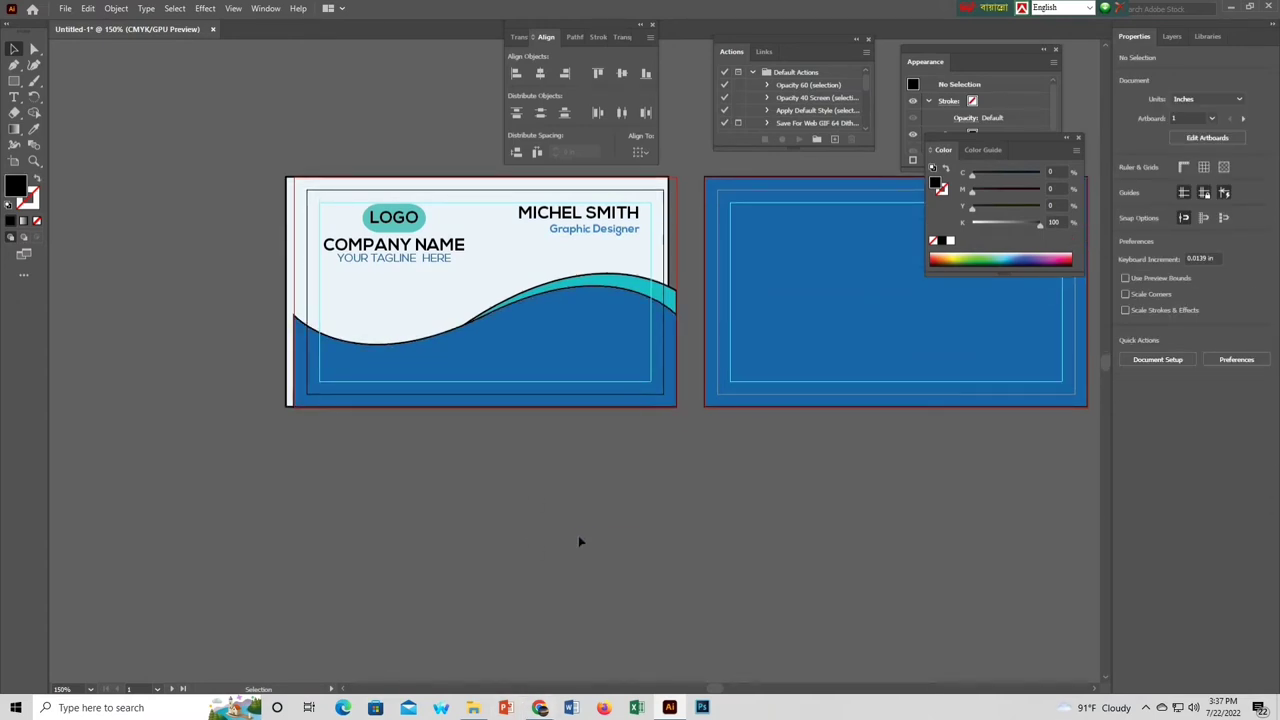
left_click(303, 371)
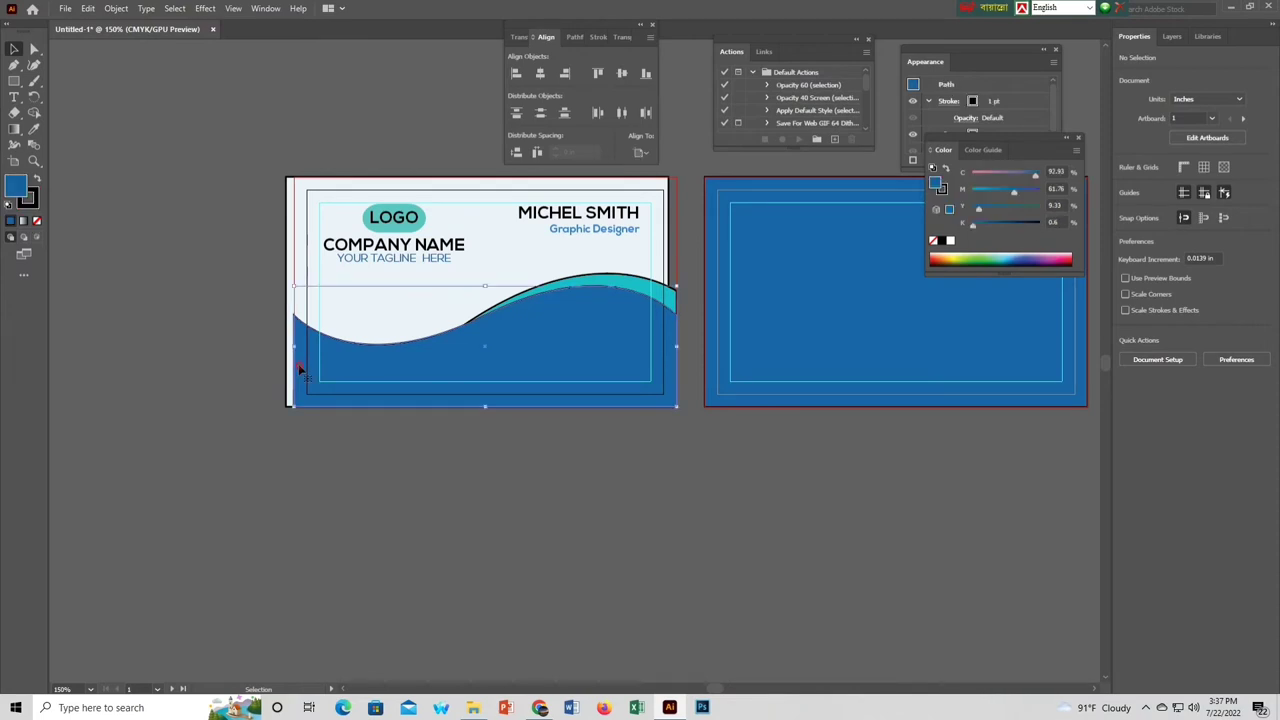
key("Left")
key("Left")
key("Left")
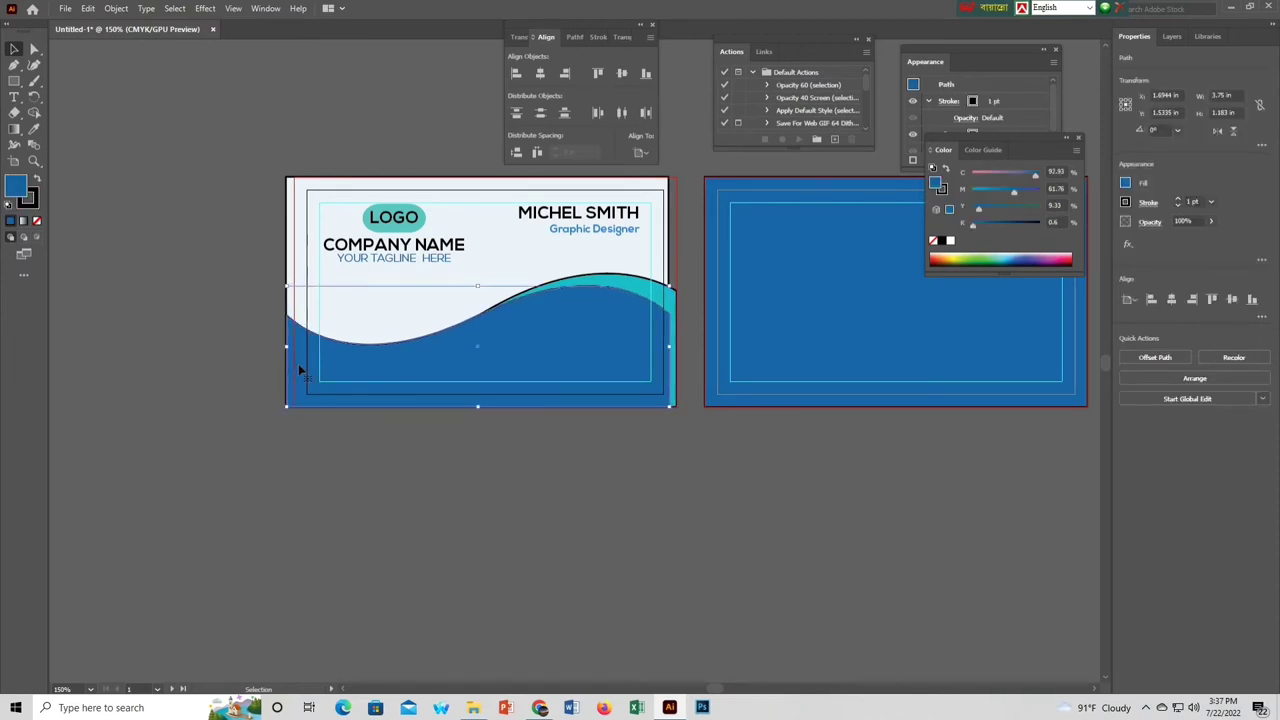
key("Left")
Step: Nudge the light background rectangle right and down
left_click(289, 224)
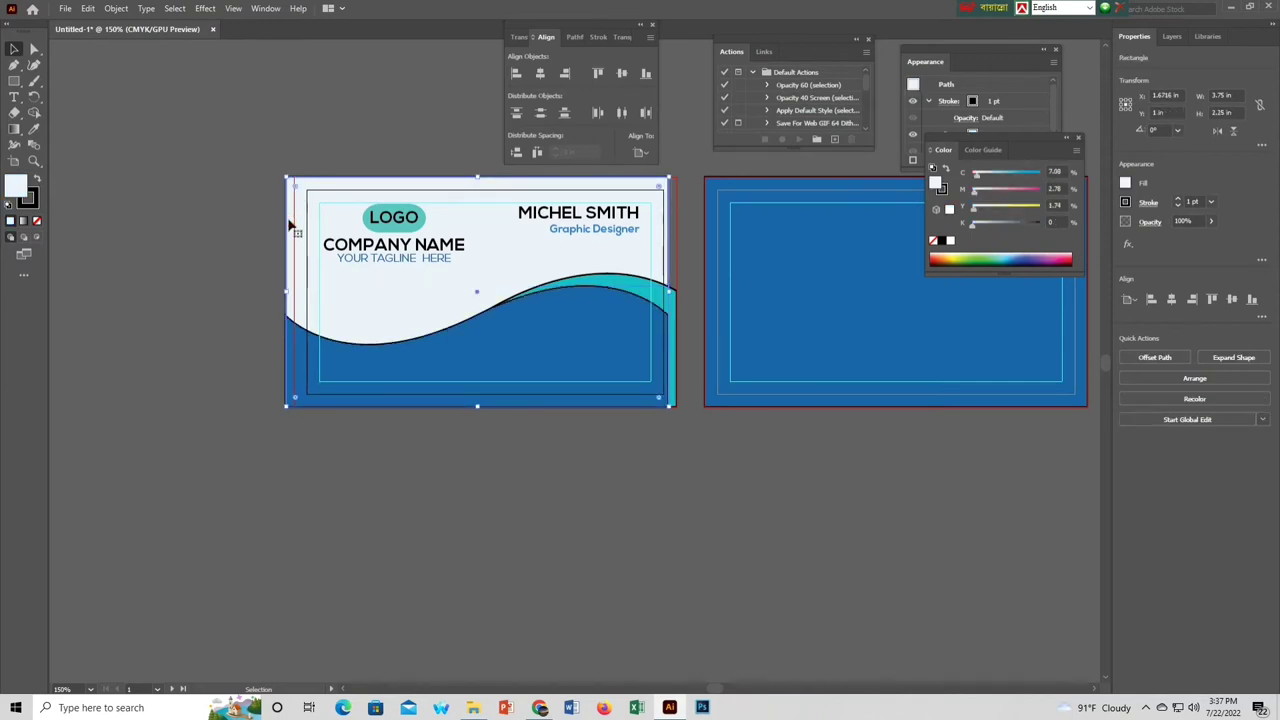
key("Right")
key("Right")
key("Right")
key("Right")
key("Down")
key("Right")
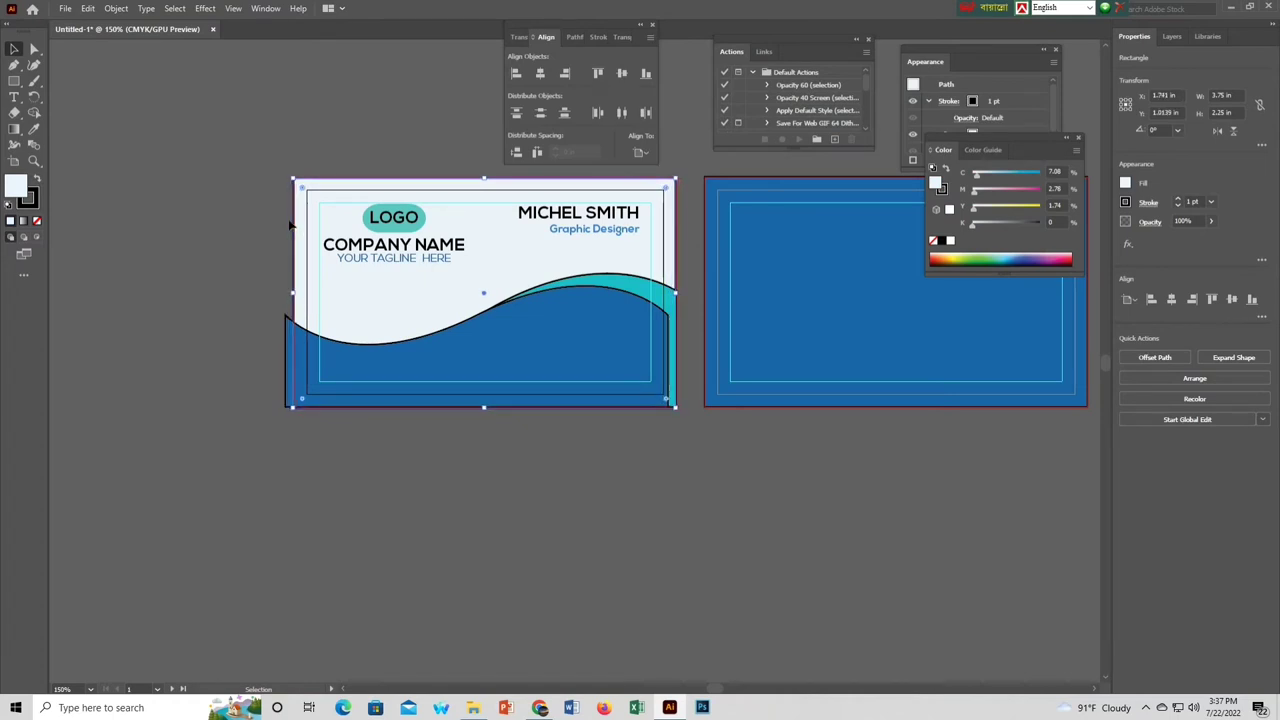
Step: Nudge the blue wave right to X 1.75 in, flush with the card edges, and check it
left_click(448, 376)
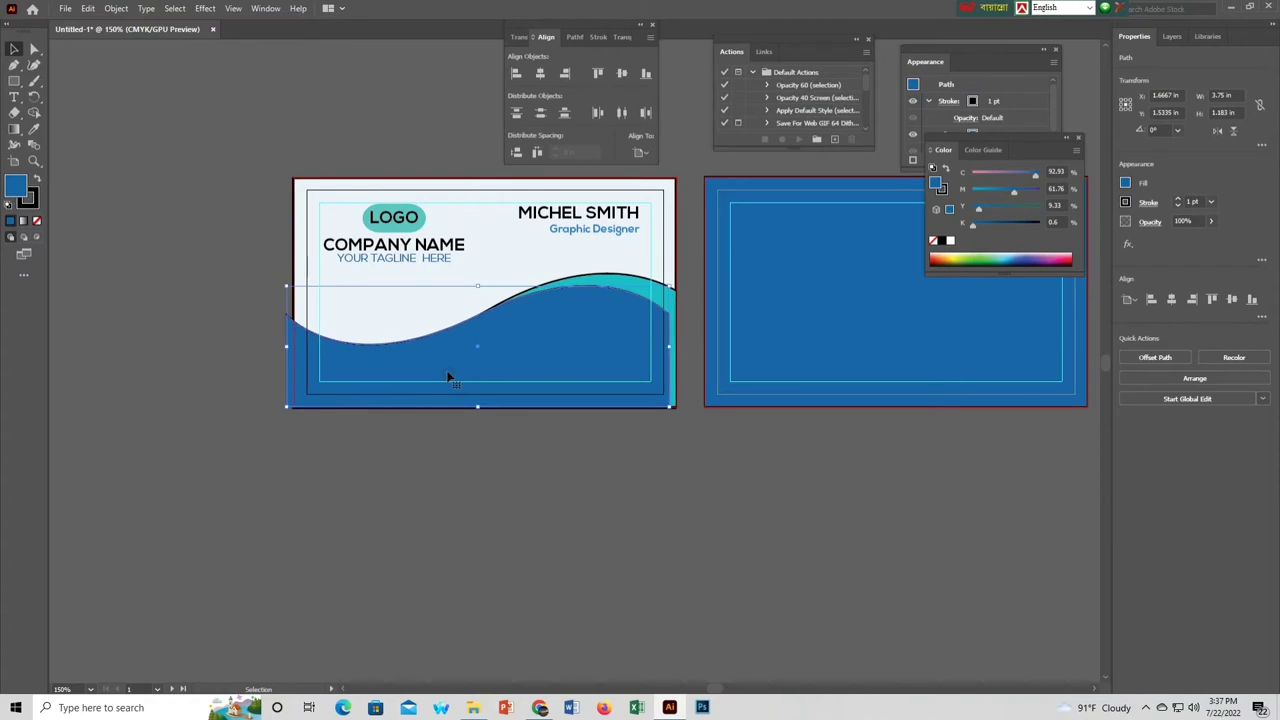
key("Right")
key("Right")
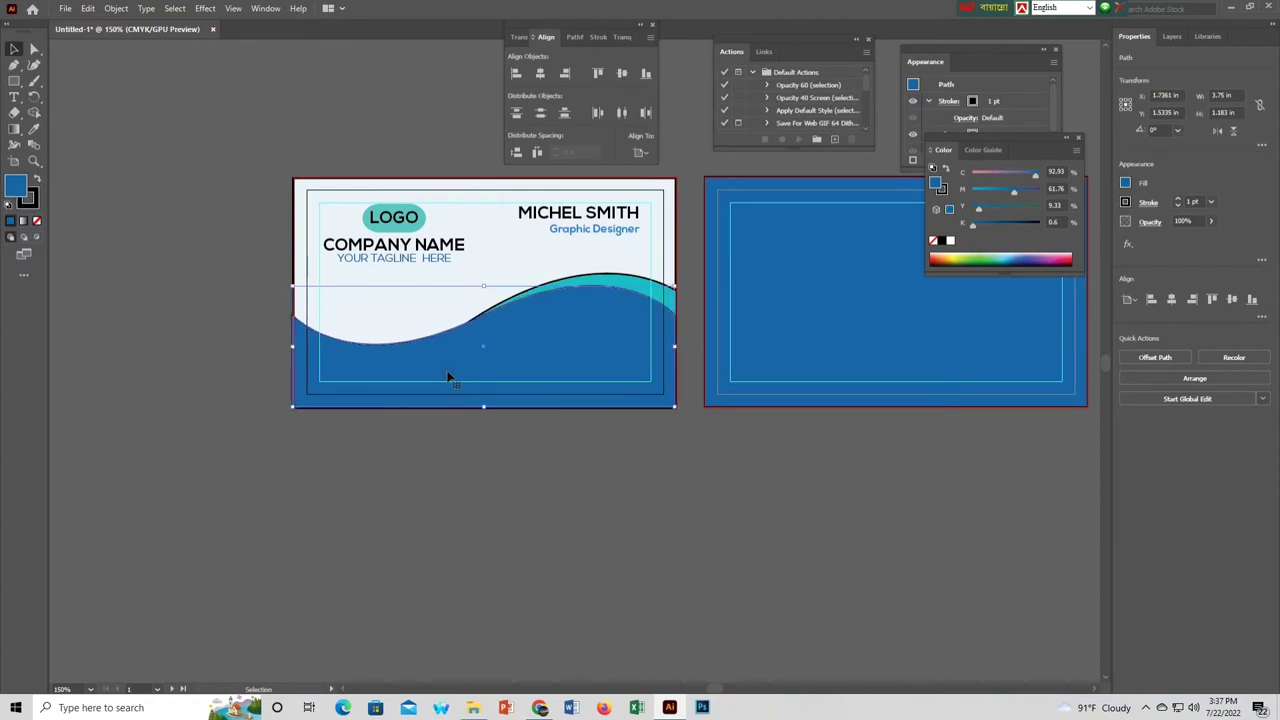
key("Right")
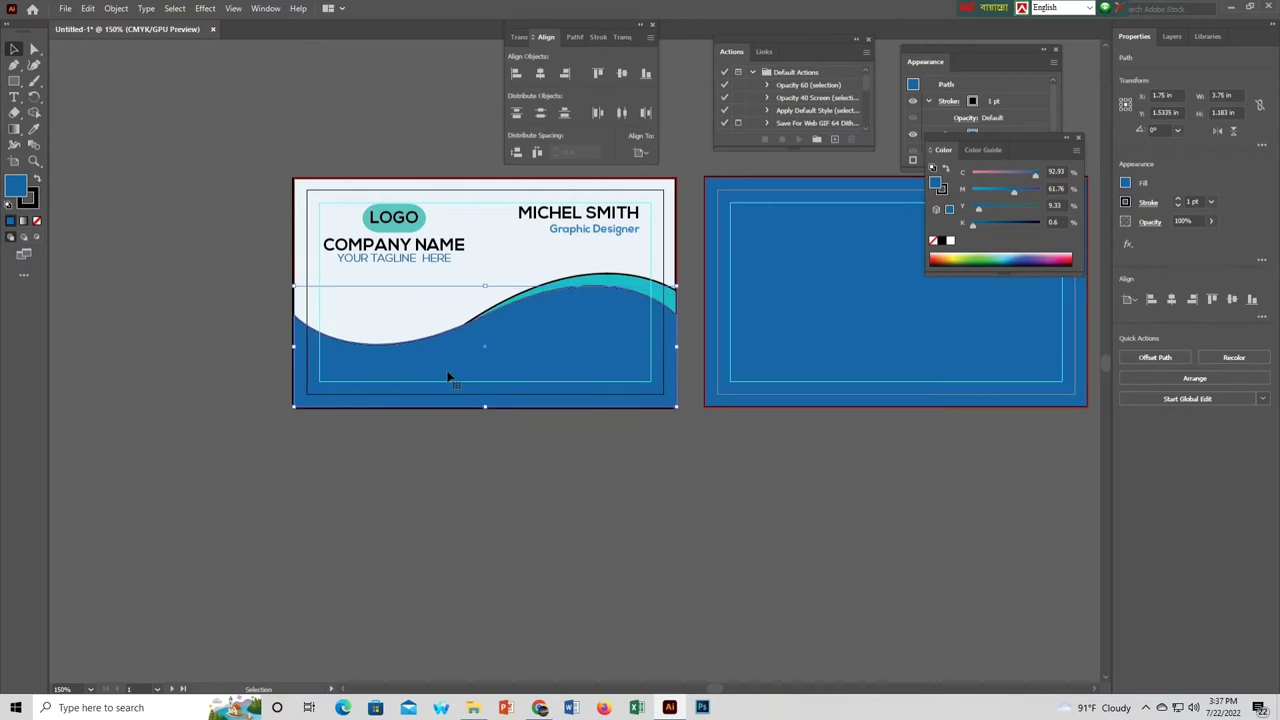
left_click(517, 458)
left_click(545, 398)
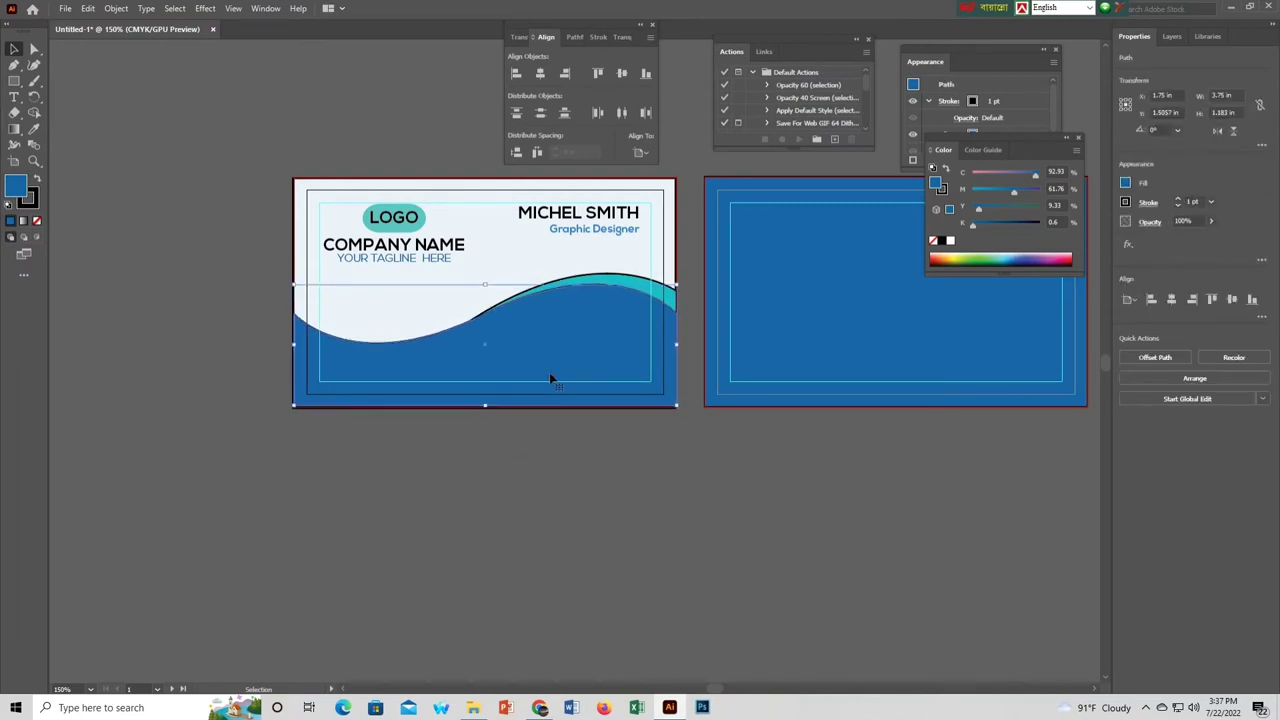
left_click(578, 490)
left_click(532, 366)
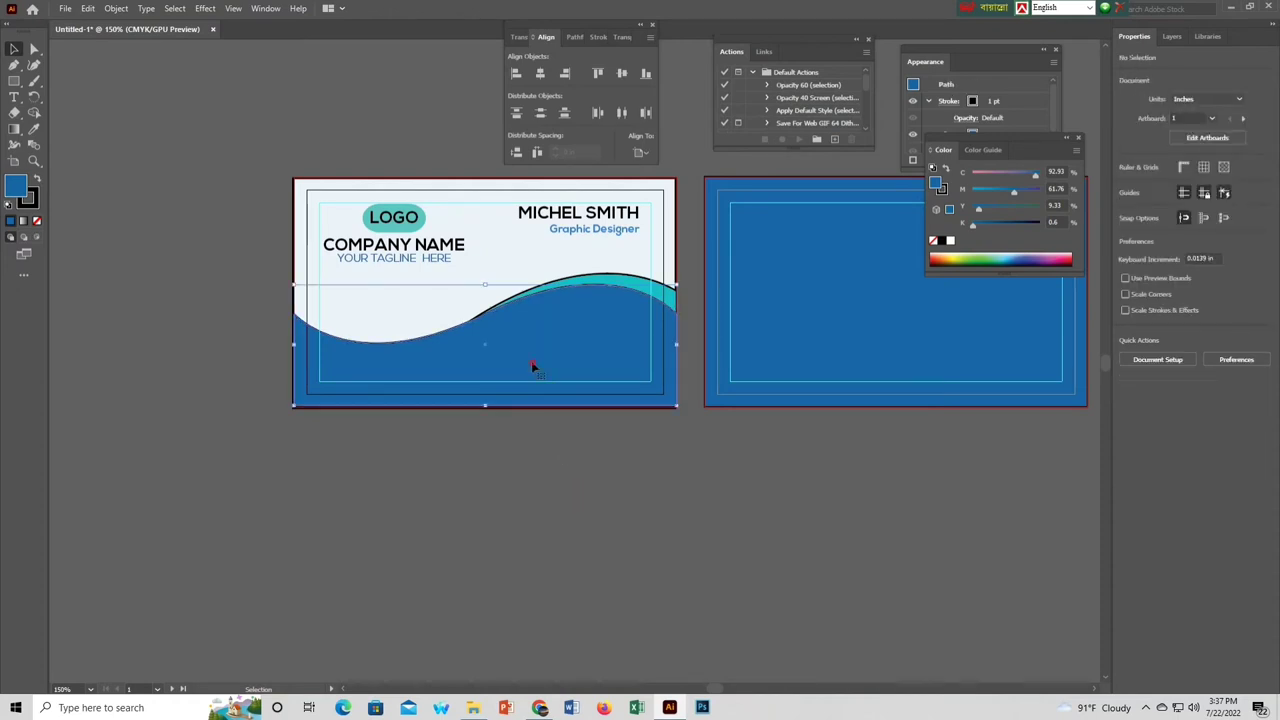
left_click(535, 432)
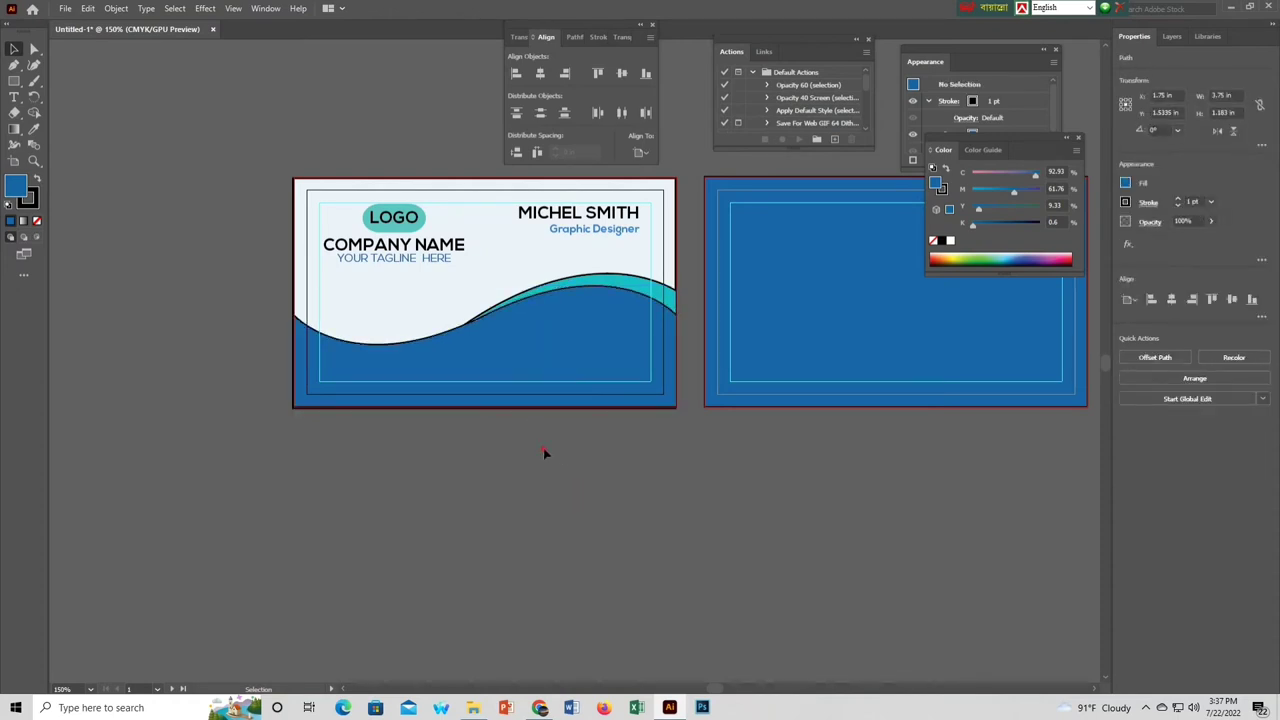
scroll(566, 440, "up", 2)
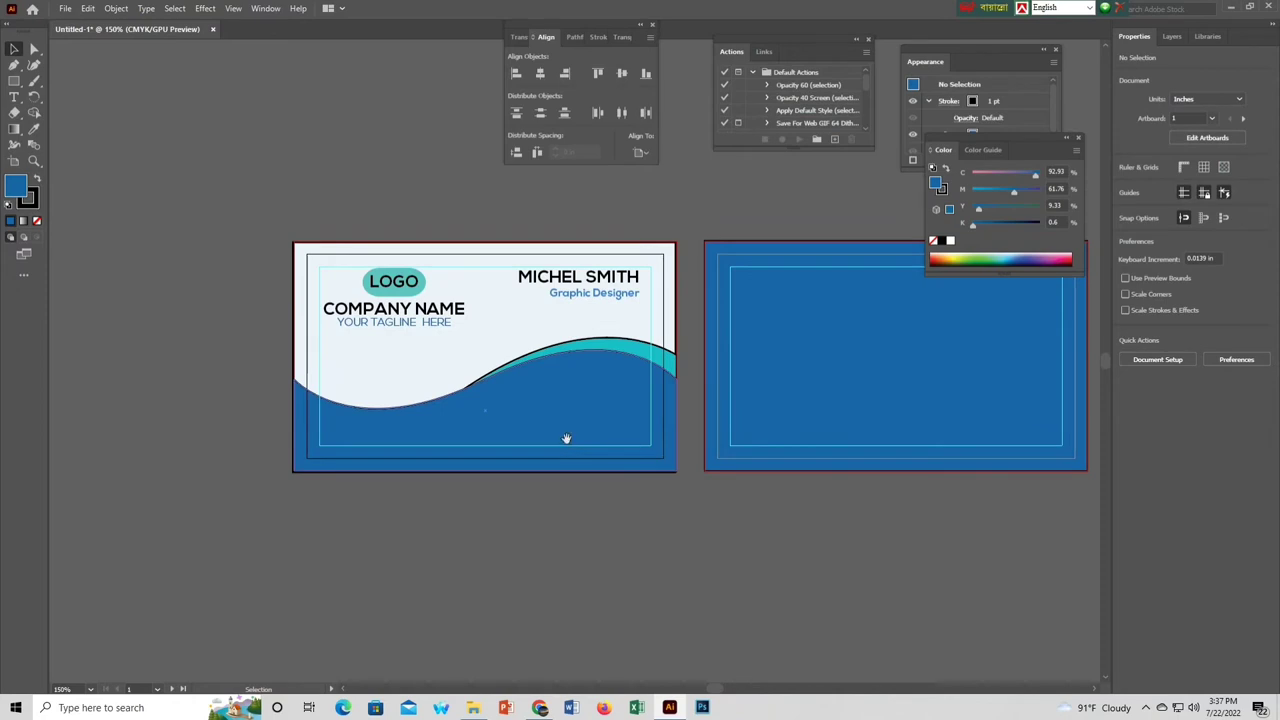
Step: Move the logo and company name group slightly lower on the card
left_click(402, 285)
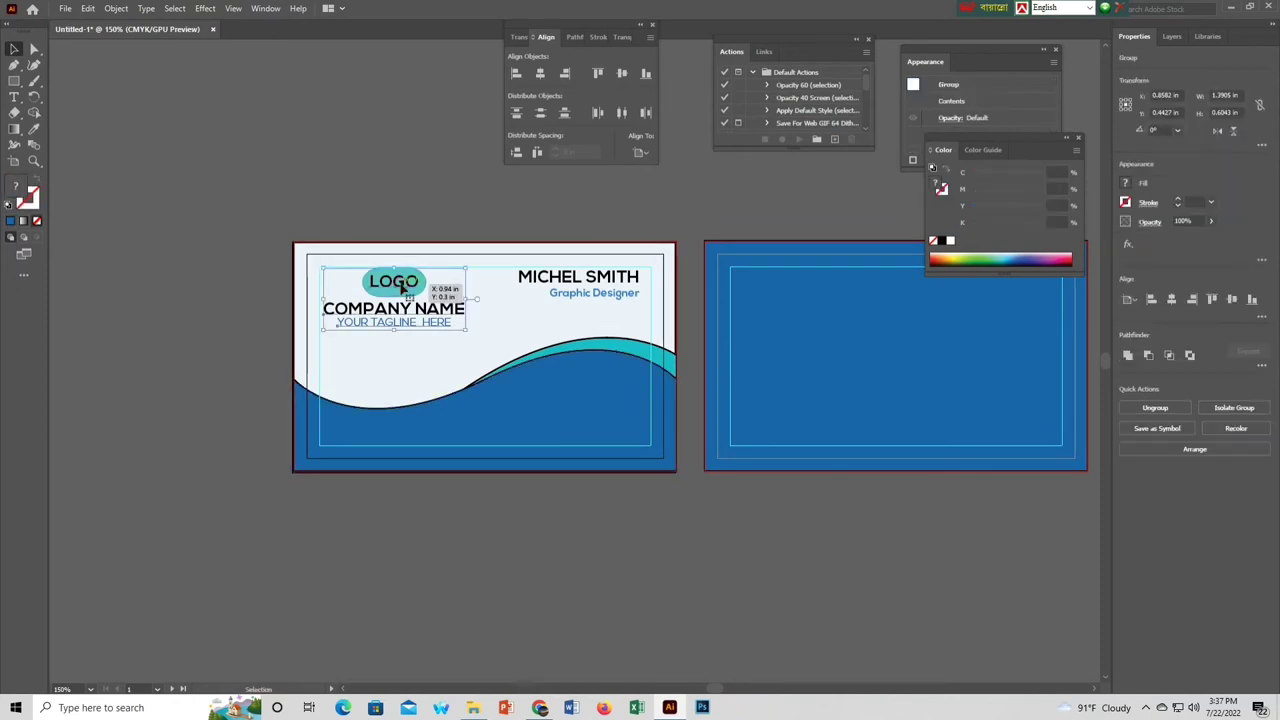
left_click_drag(402, 285, 402, 285)
left_click(365, 211)
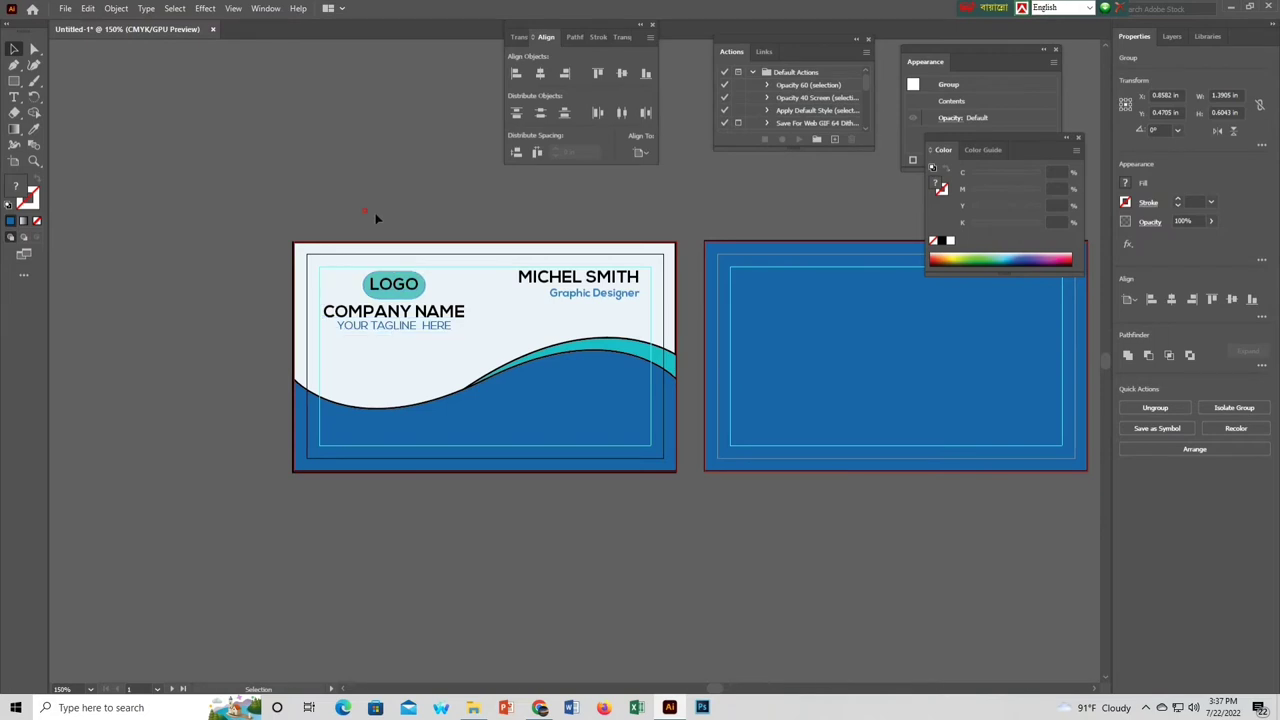
Step: Select the logo group with the name text, then test bottom alignment and horizontal distribution, undoing each
left_click(405, 306)
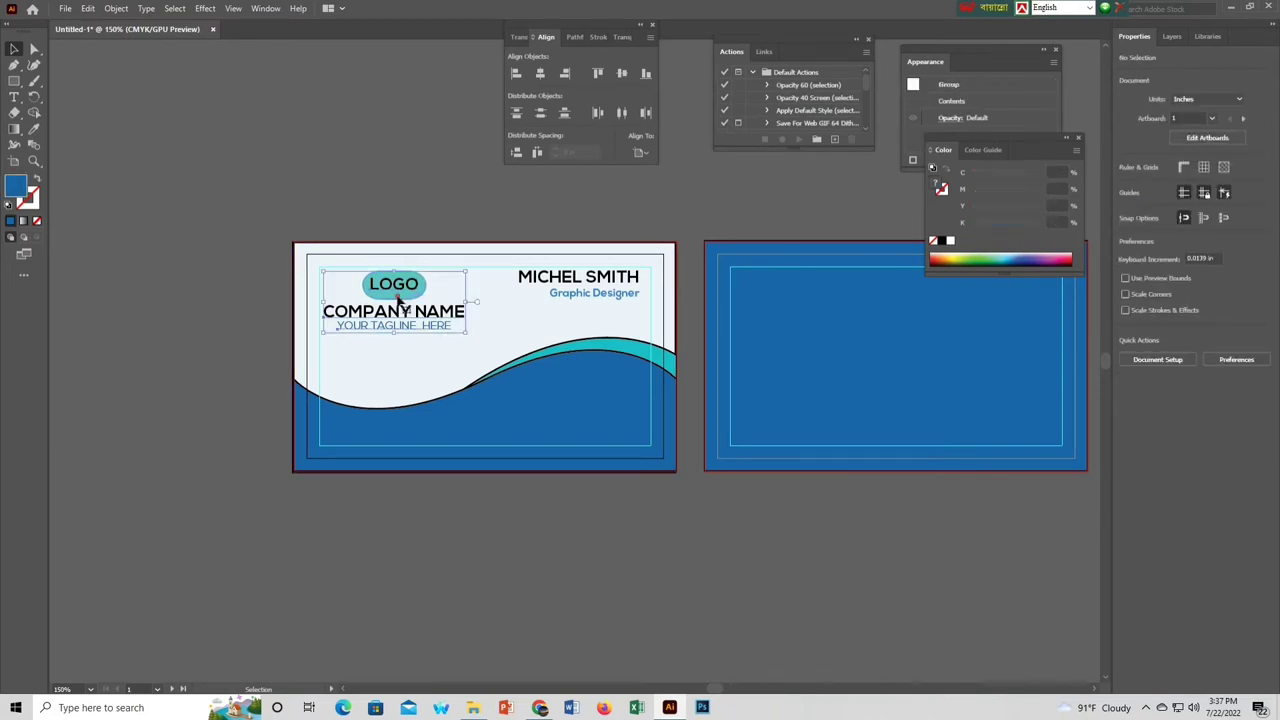
left_click(592, 278, "shift")
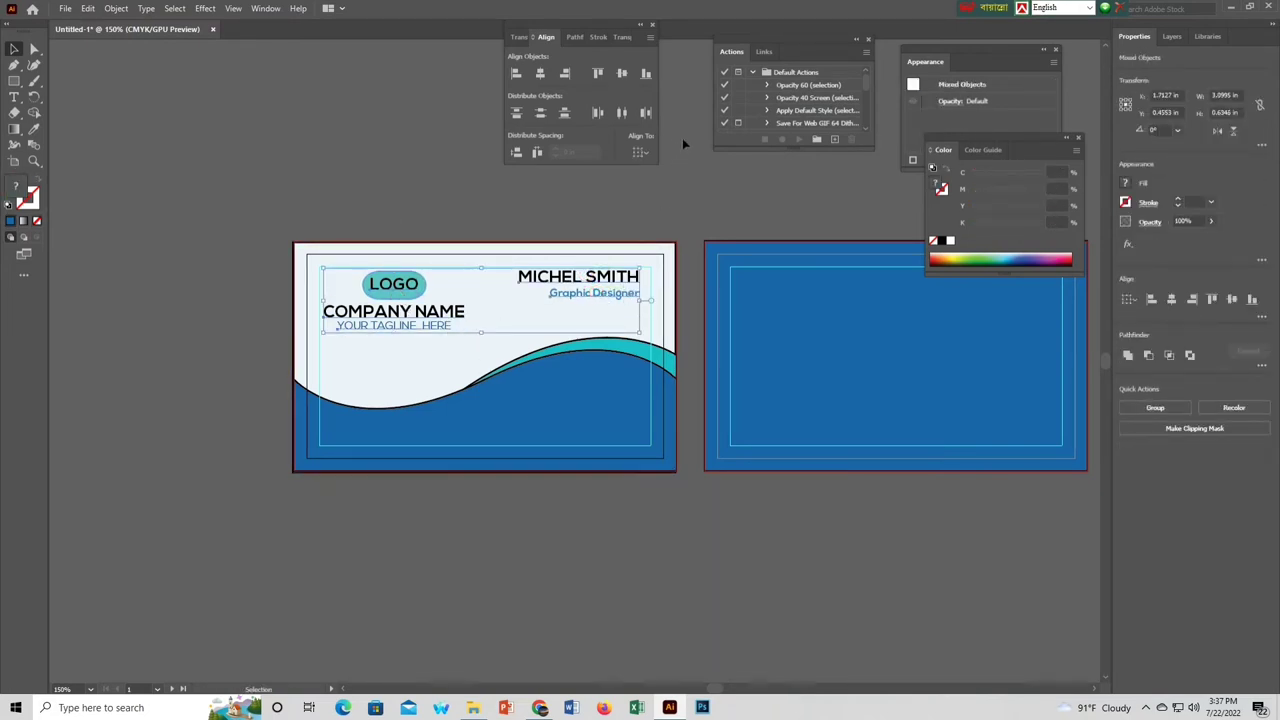
left_click(646, 76)
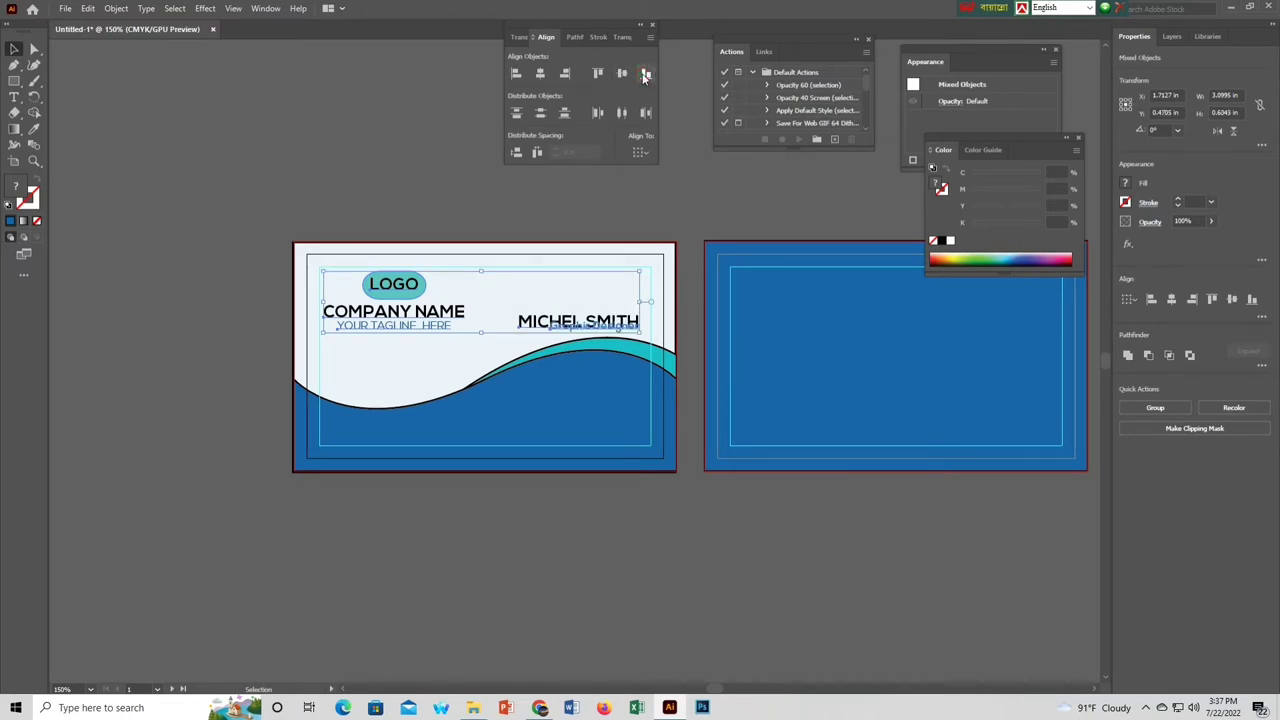
key("ctrl+z")
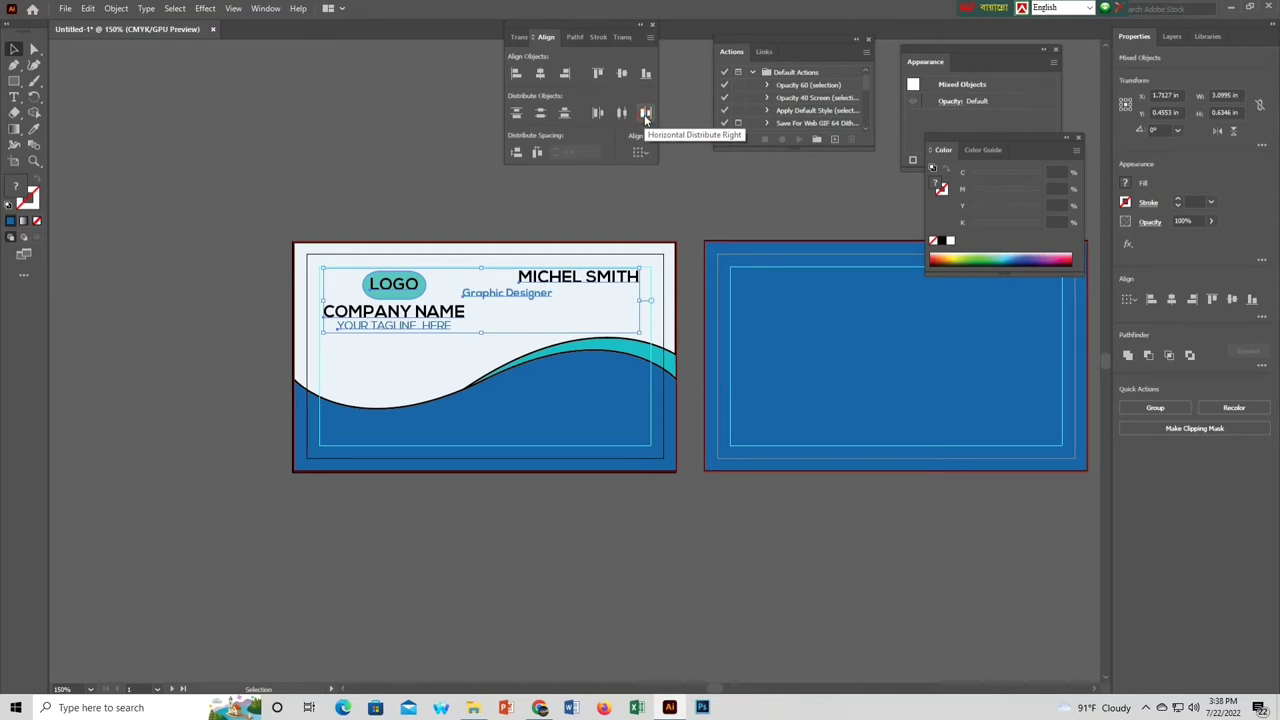
left_click(645, 113)
left_click(600, 114)
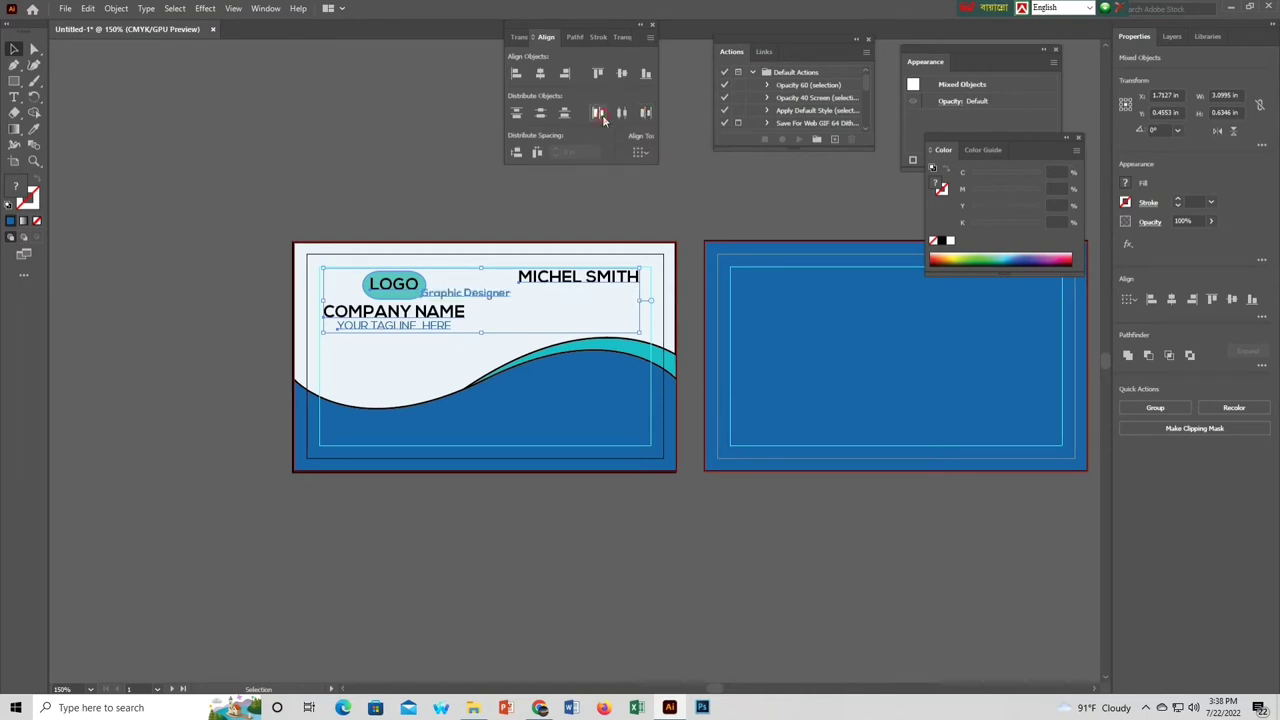
key("ctrl+z")
Step: Test left and right alignment and bottom, top and centre distribution, then deselect everything
left_click(516, 74)
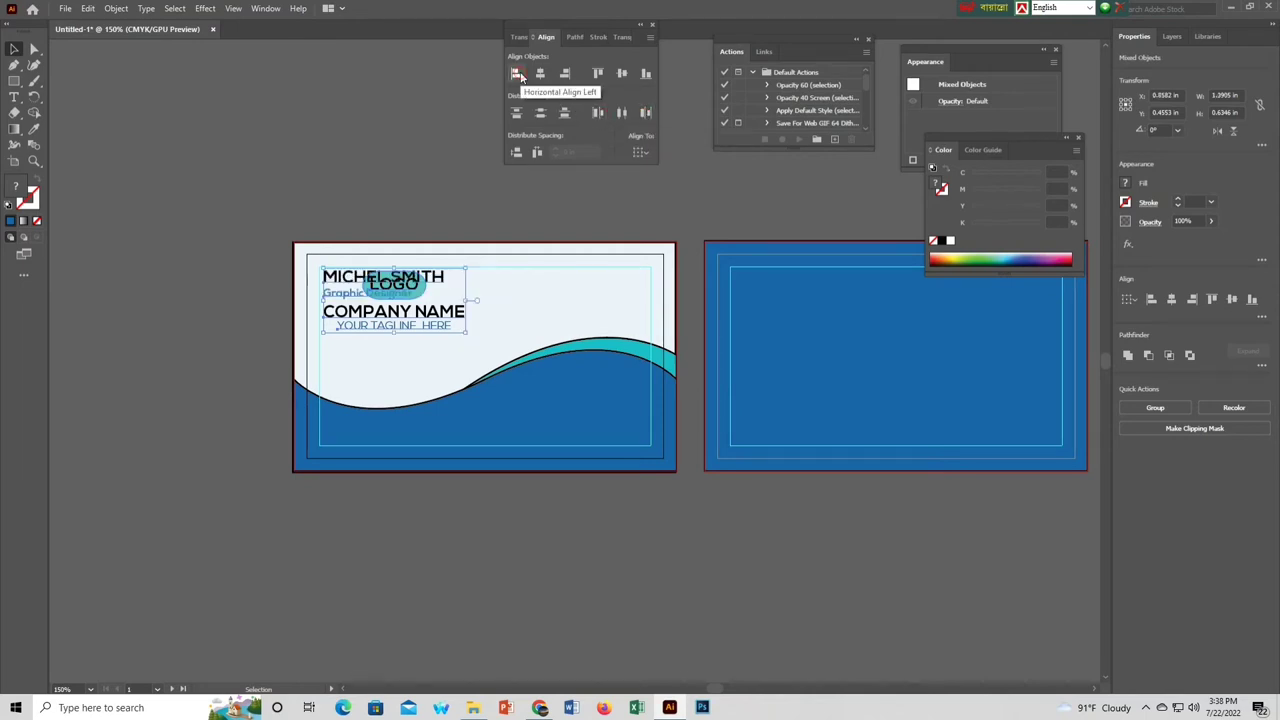
key("ctrl+z")
left_click(567, 76)
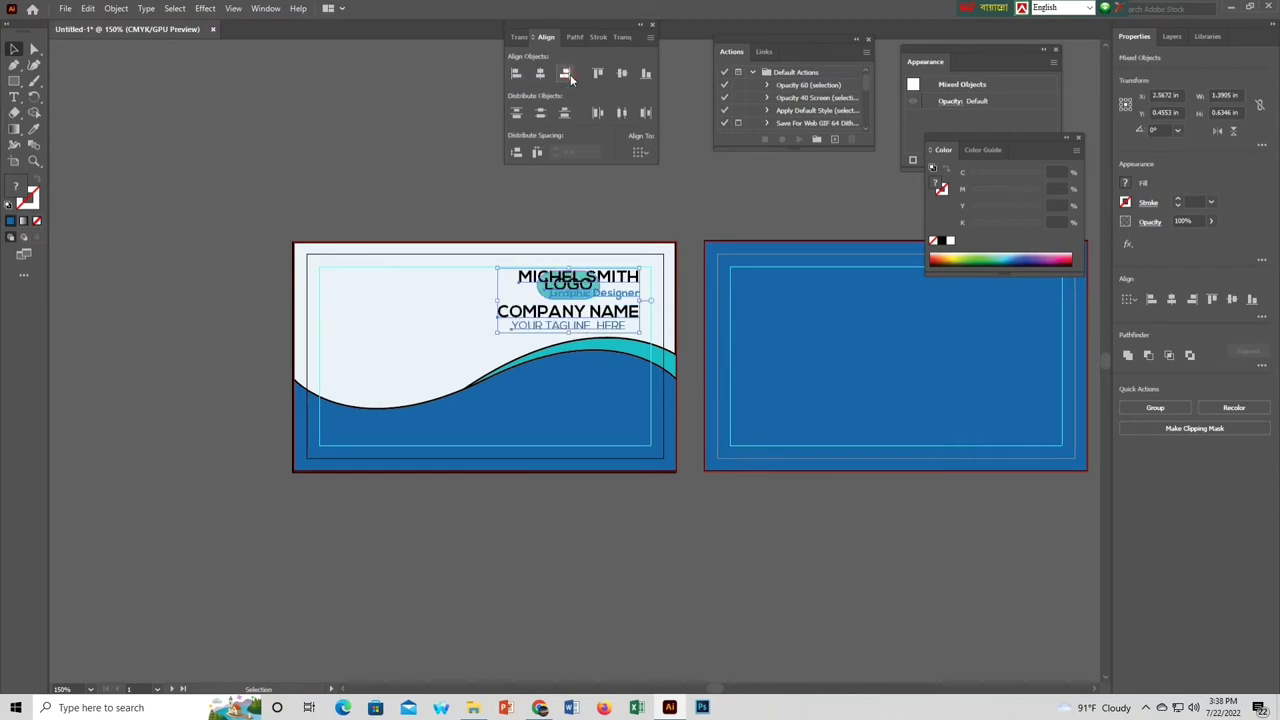
key("ctrl+z")
left_click(566, 113)
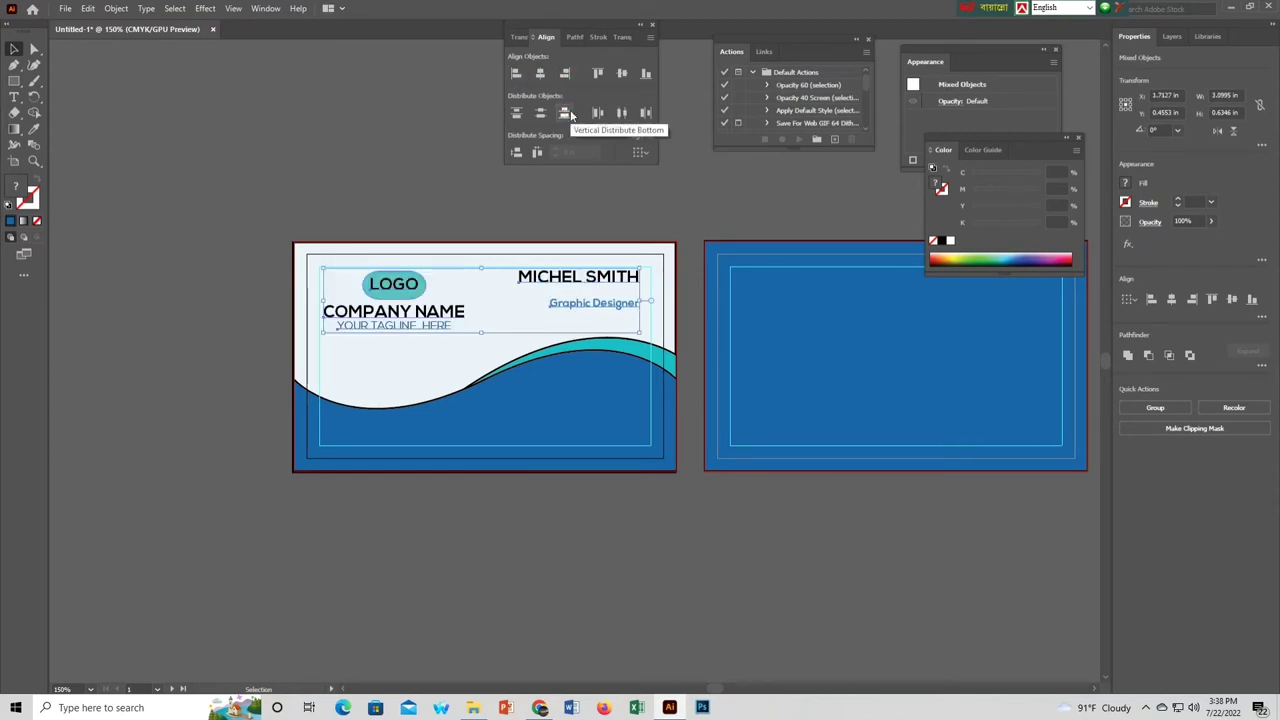
left_click(517, 113)
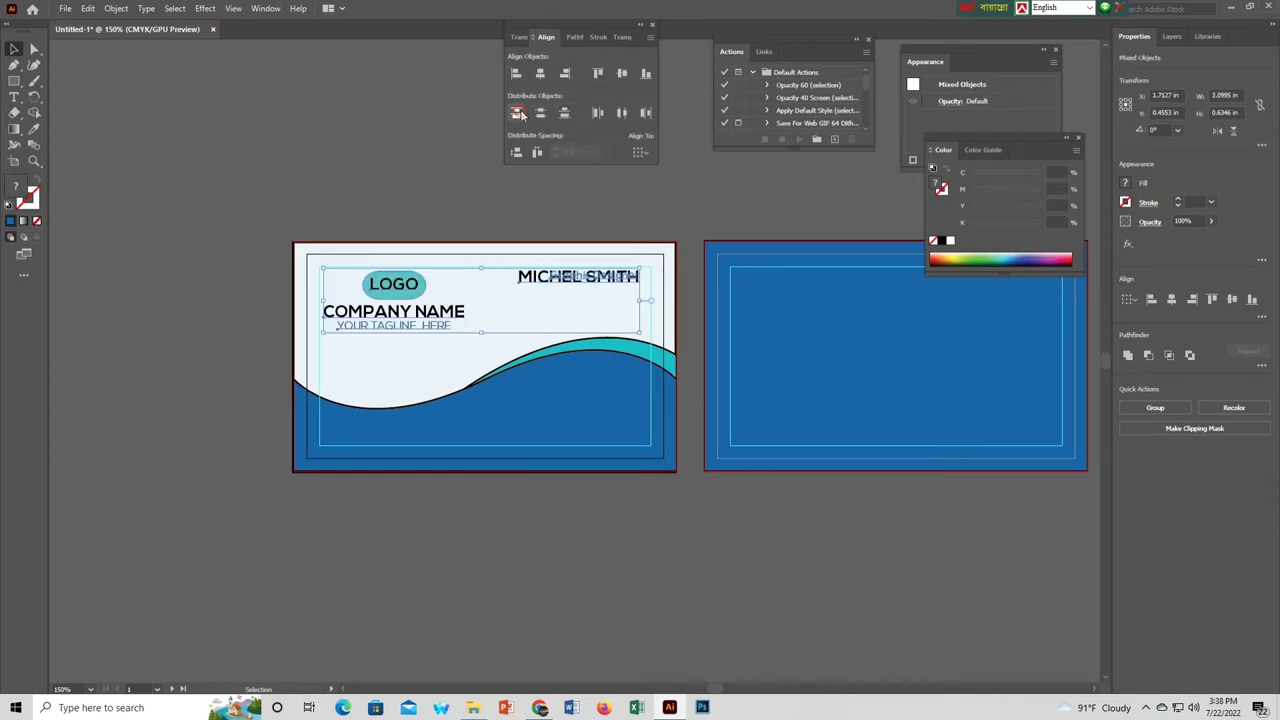
left_click(541, 113)
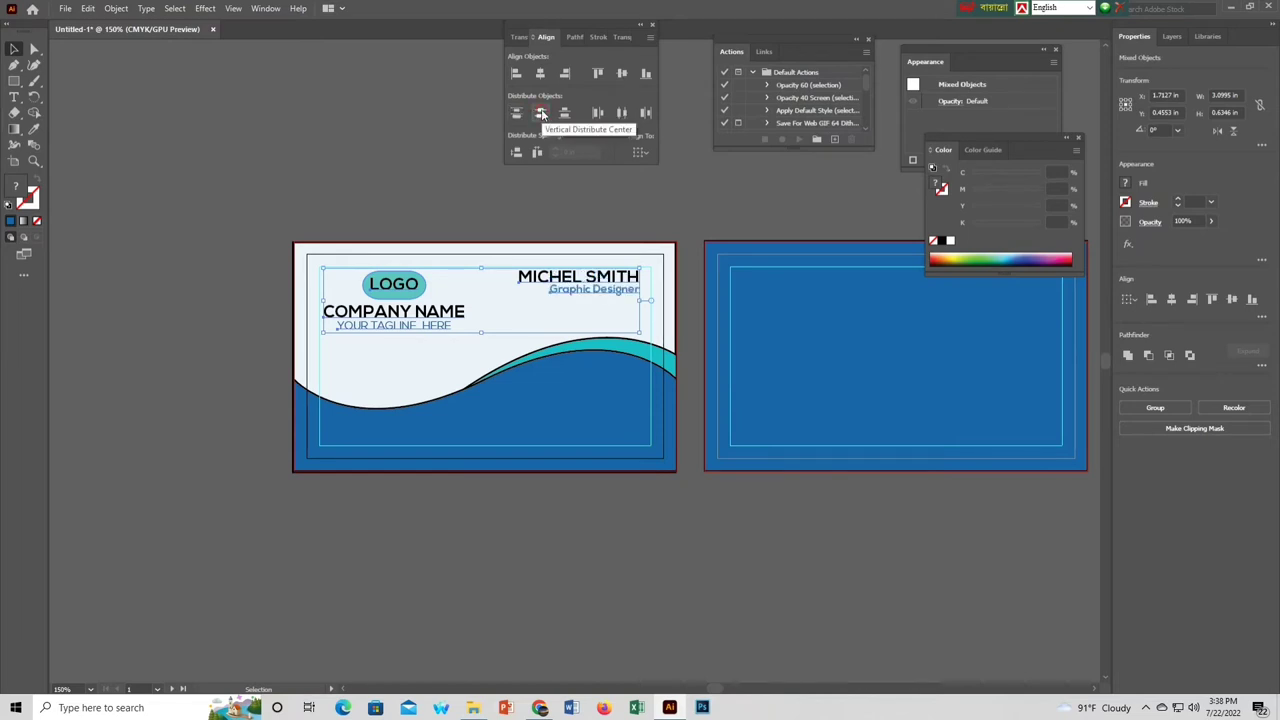
left_click(473, 124)
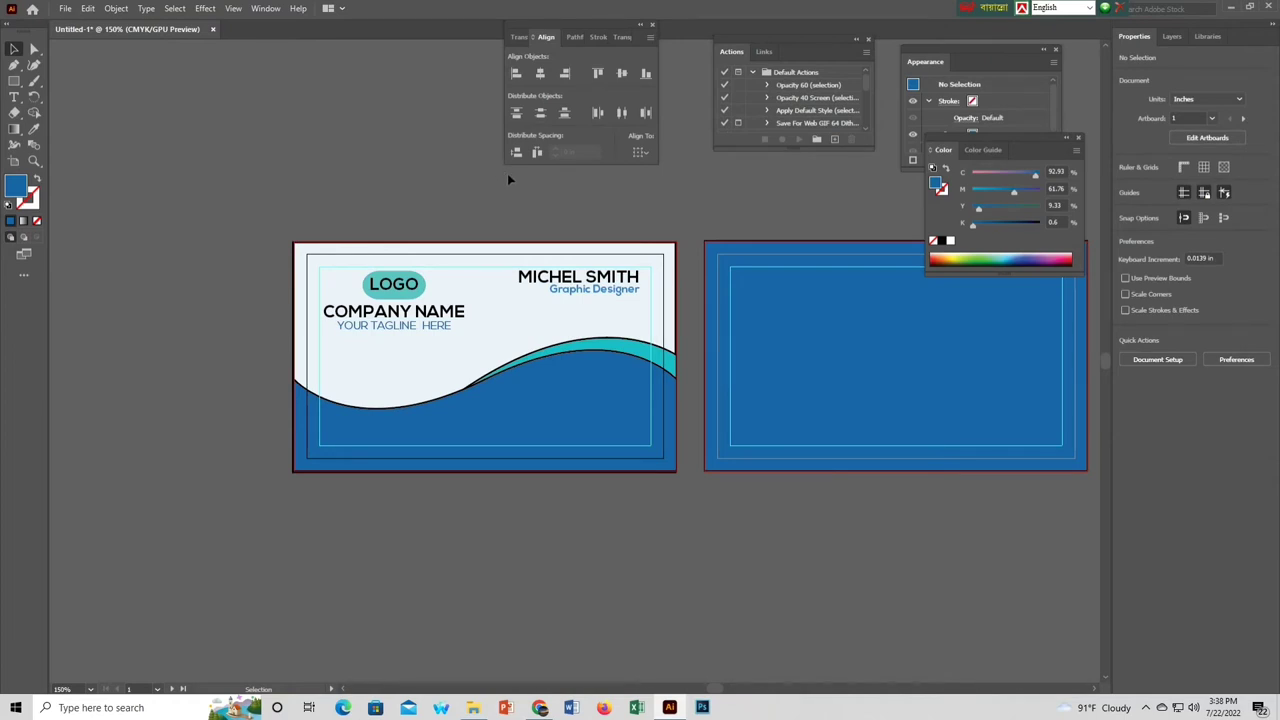
scroll(565, 383, "down", 1)
scroll(559, 385, "down", 1)
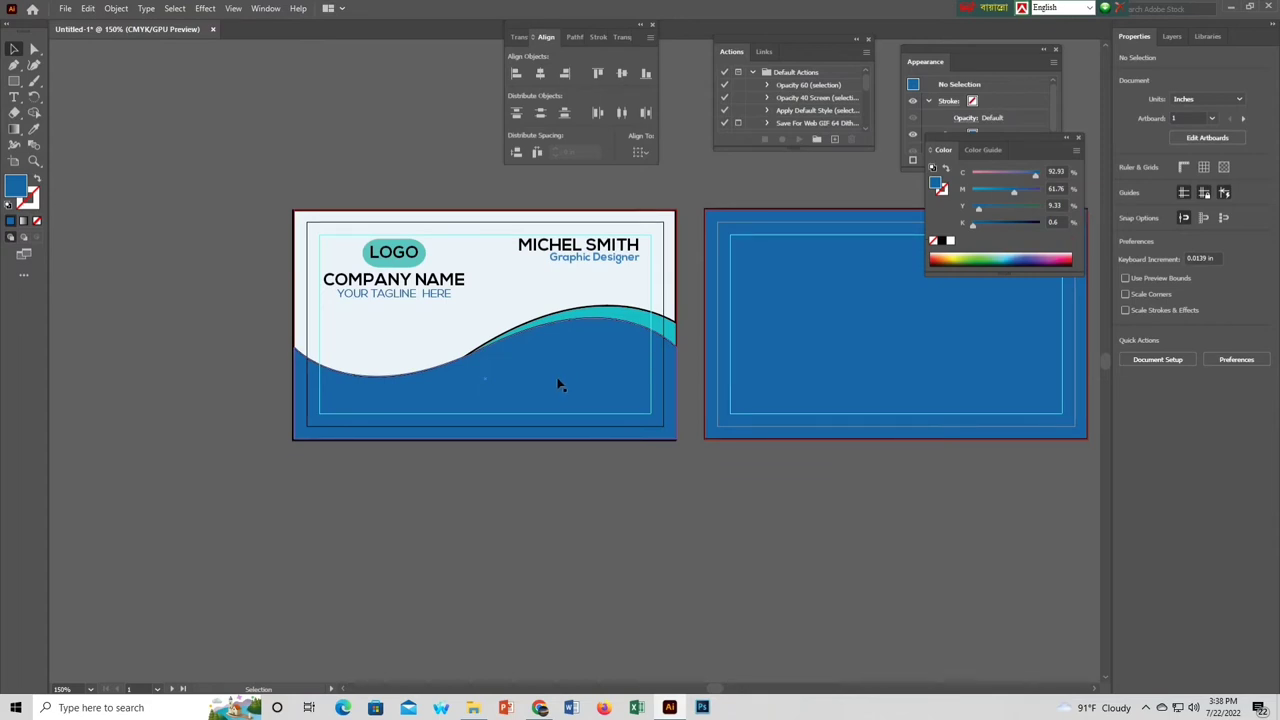
Step: Copy call-removebg-preview from the Icon folder and return to the Illustrator card
left_click(1232, 7)
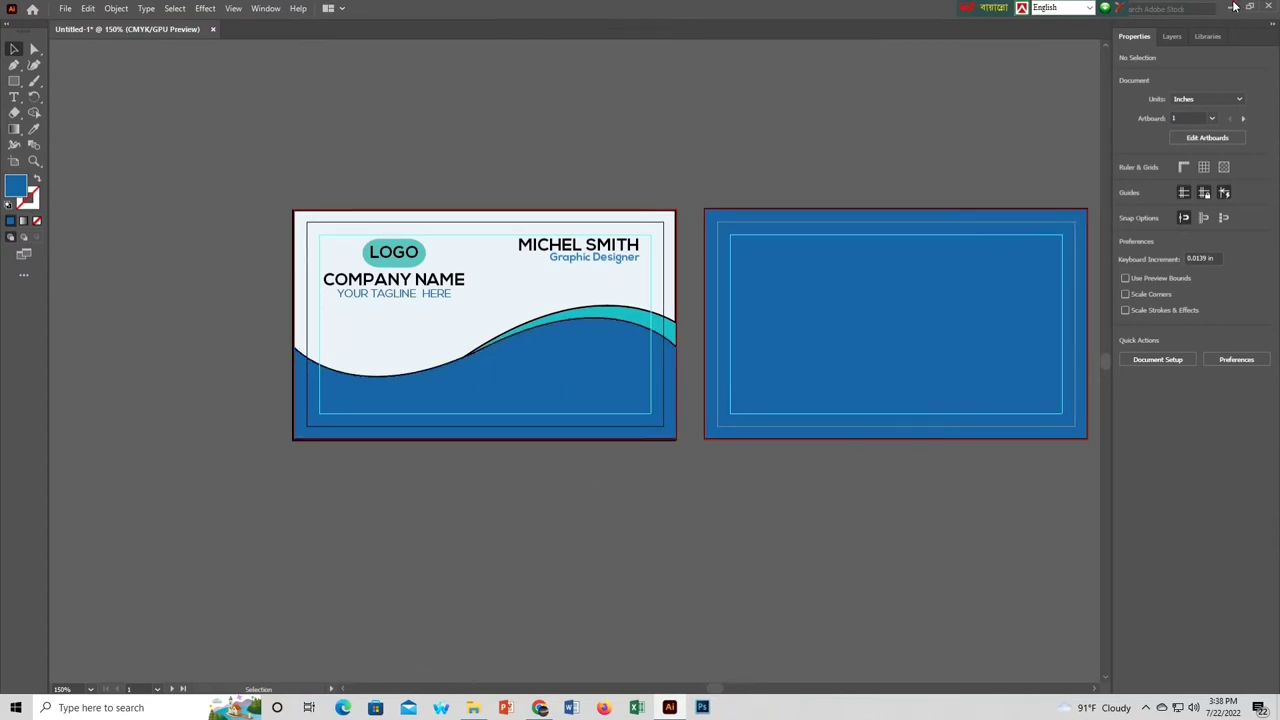
double_click(290, 305)
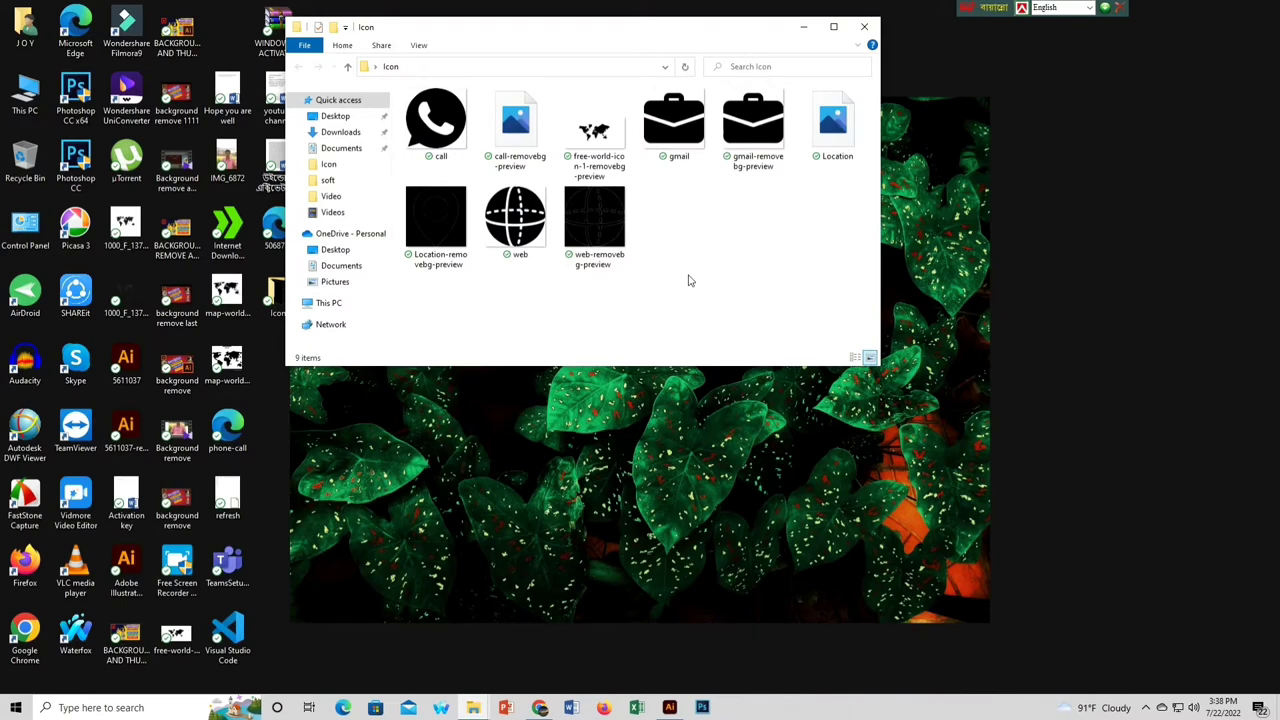
left_click(516, 110)
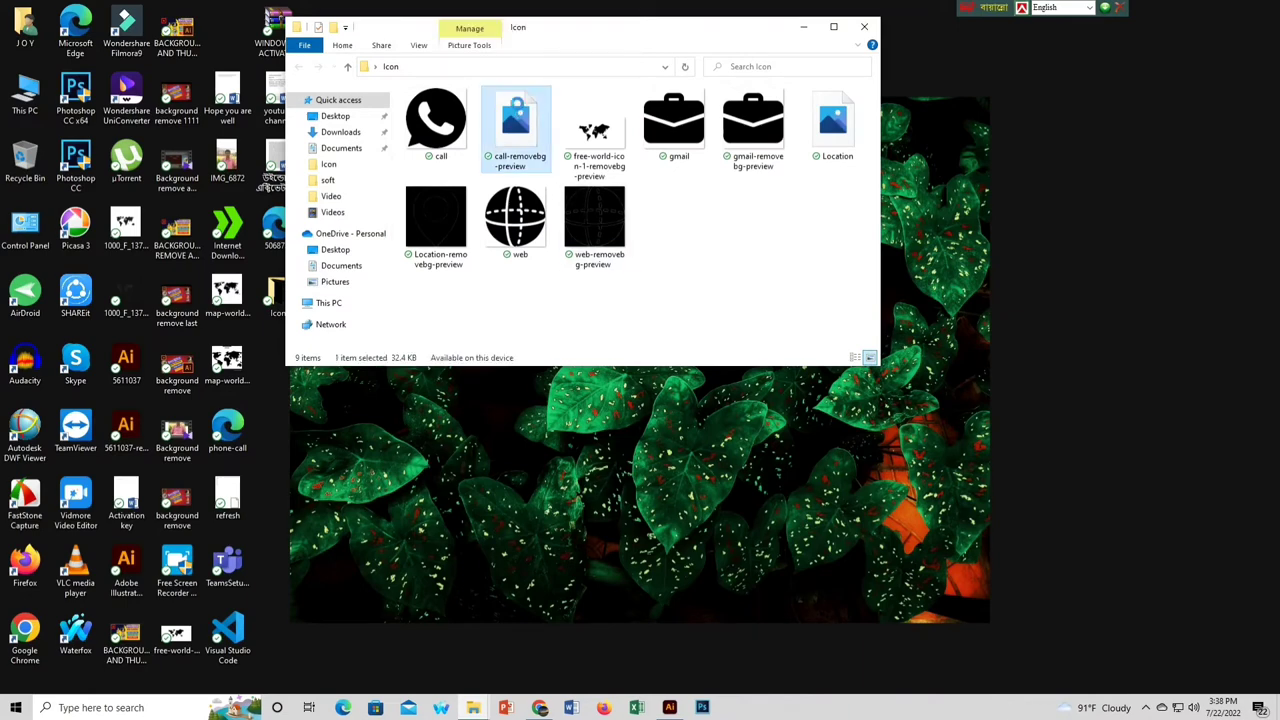
right_click(516, 110)
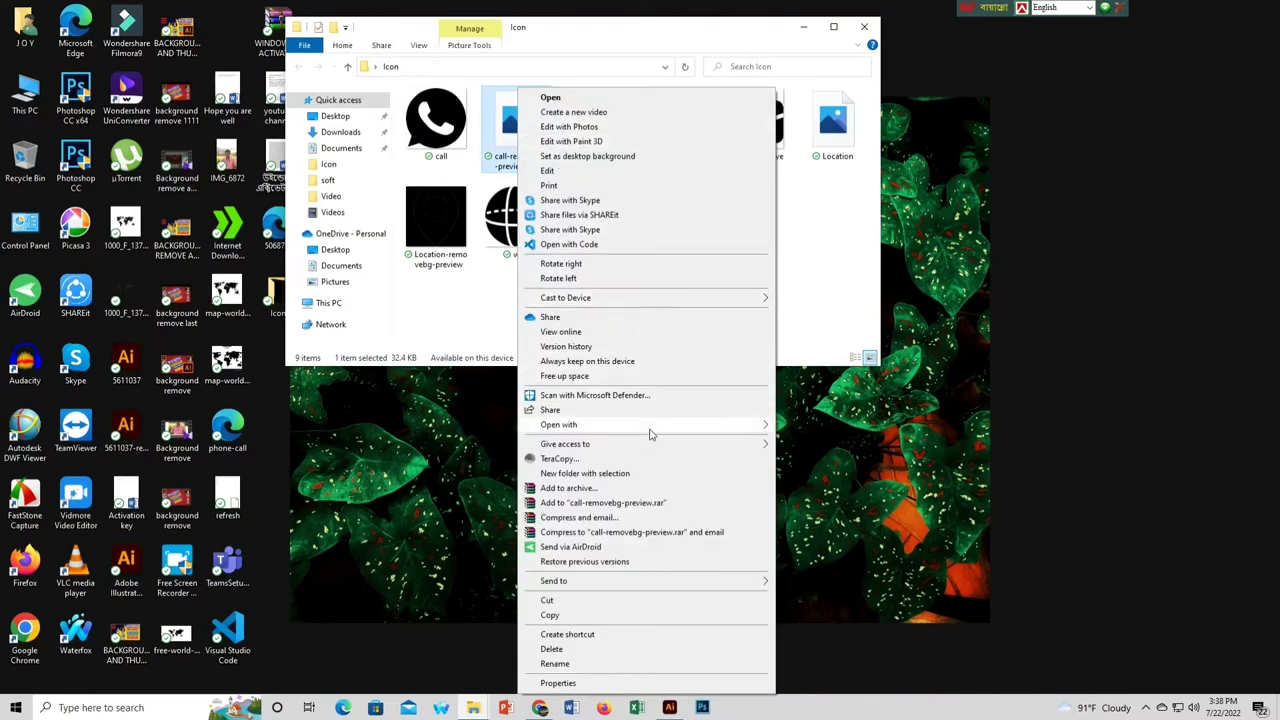
left_click(641, 615)
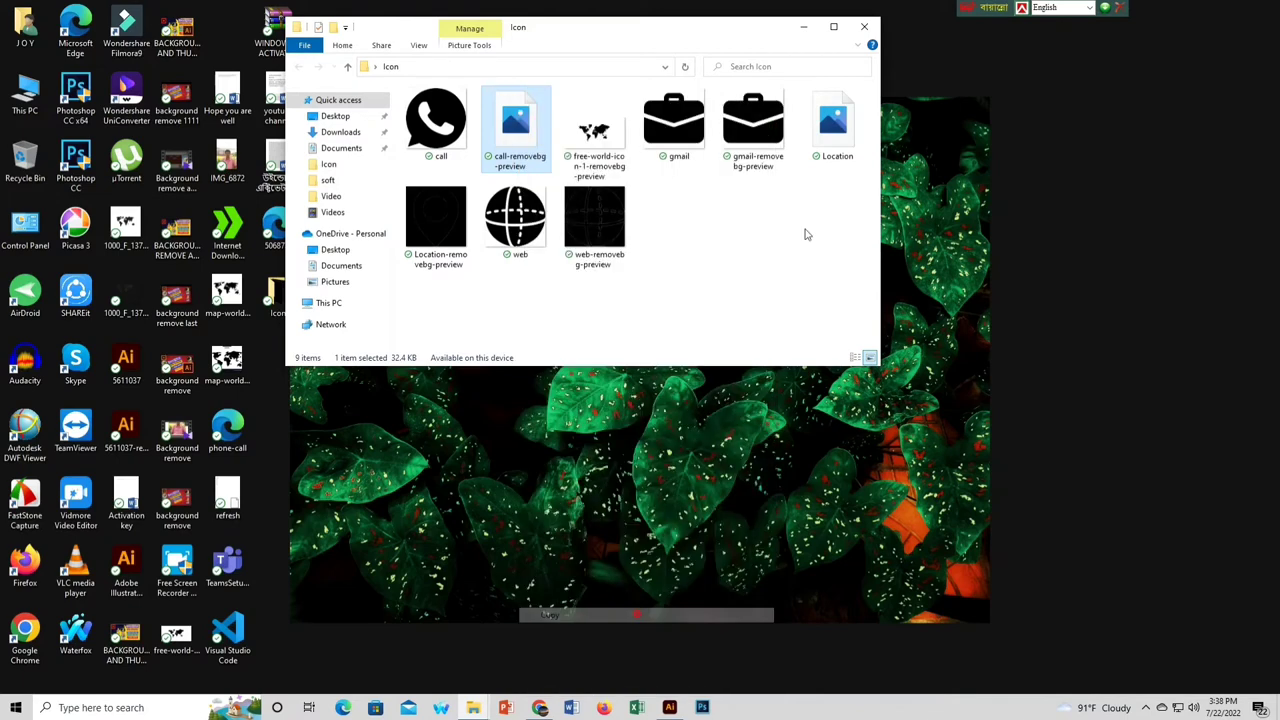
left_click(802, 27)
left_click(669, 707)
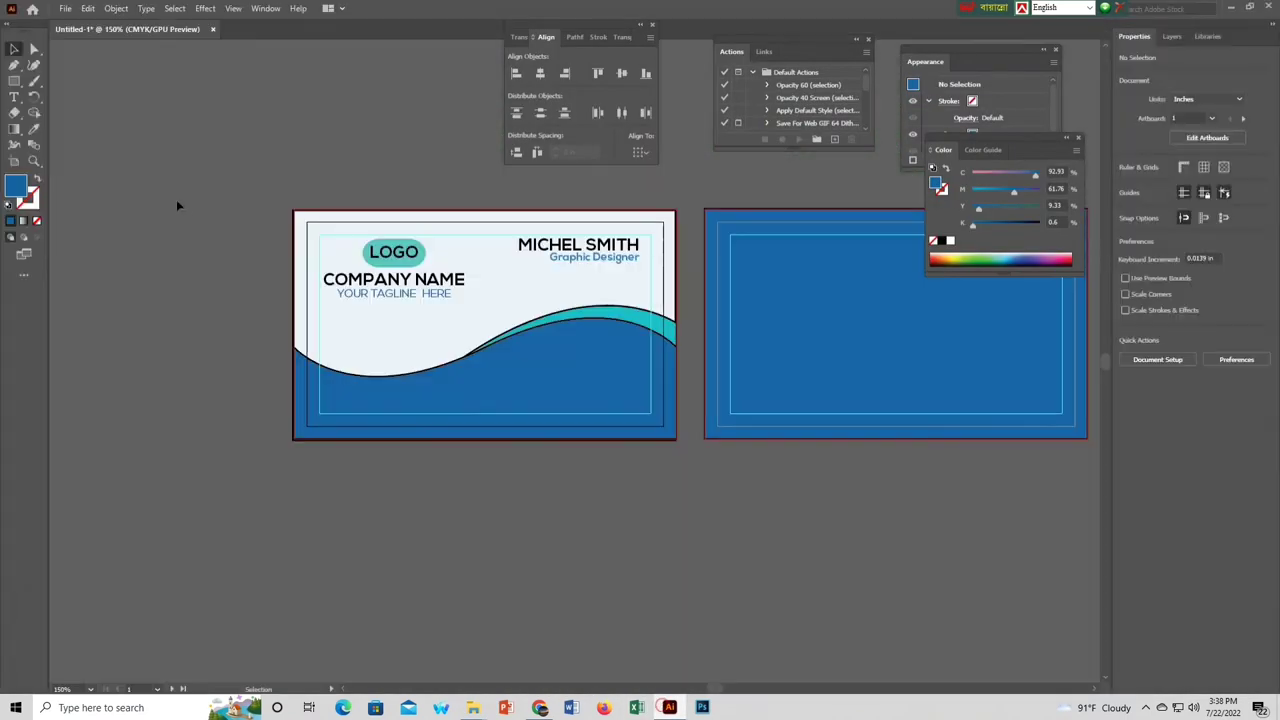
Step: Paste the phone icon, scale it to about 0.17 in, and place it on the blue wave near the right edge
left_click(87, 8)
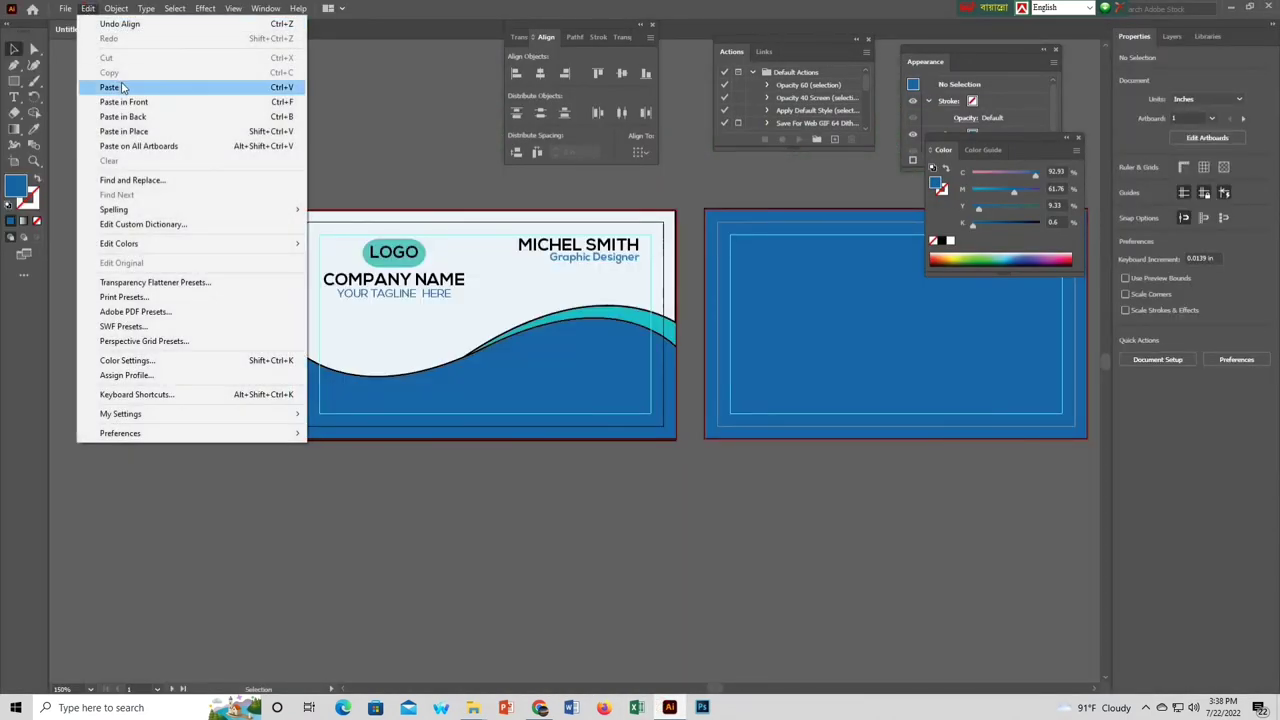
left_click(120, 87)
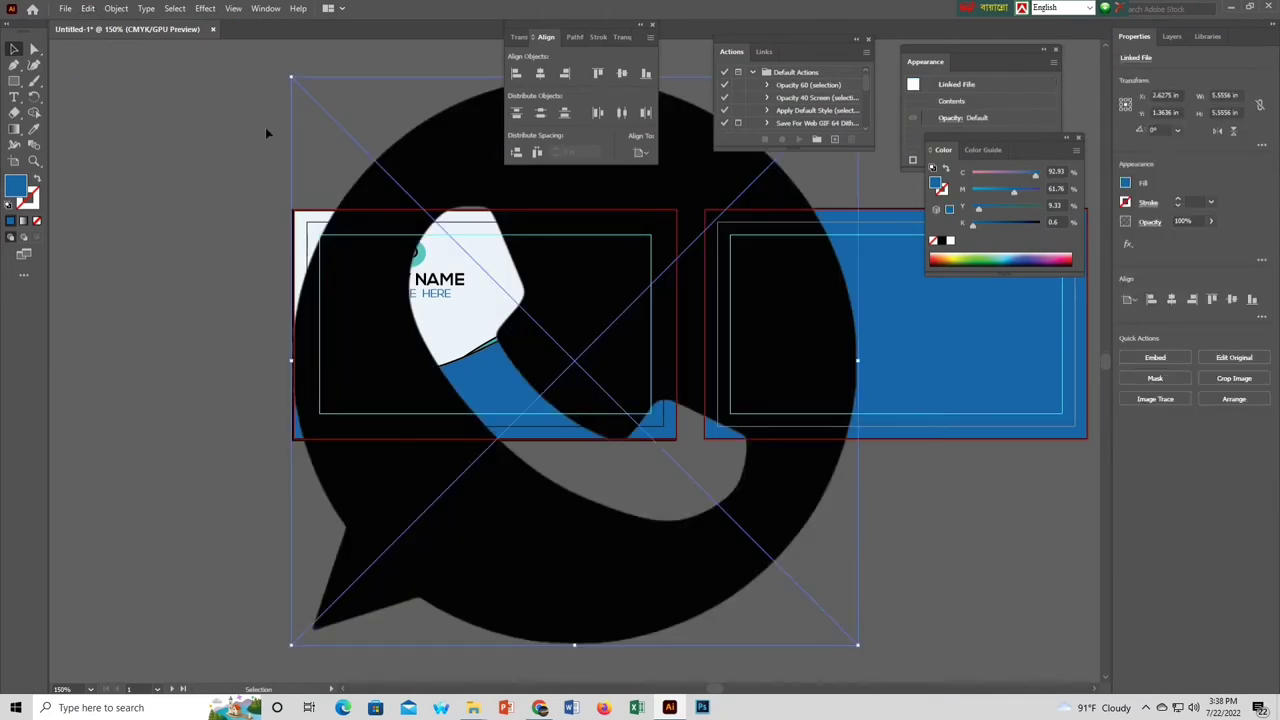
left_click_drag(298, 82, 503, 347)
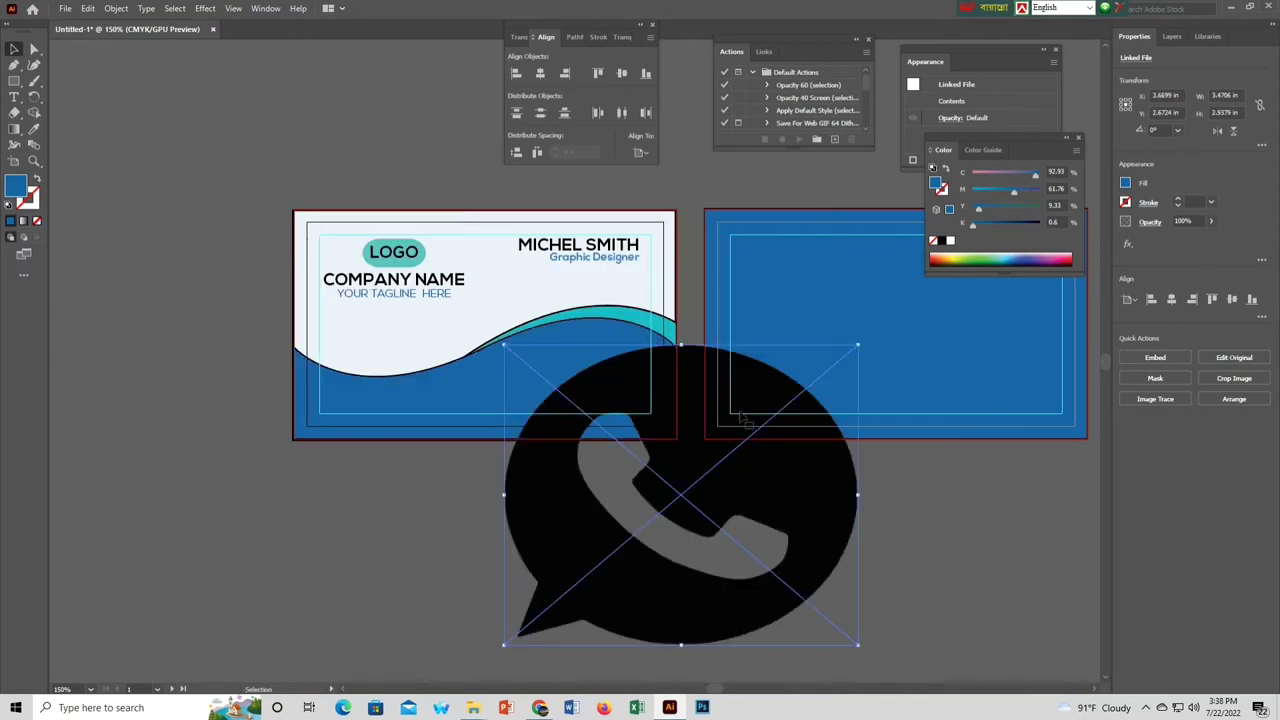
key("ctrl+z")
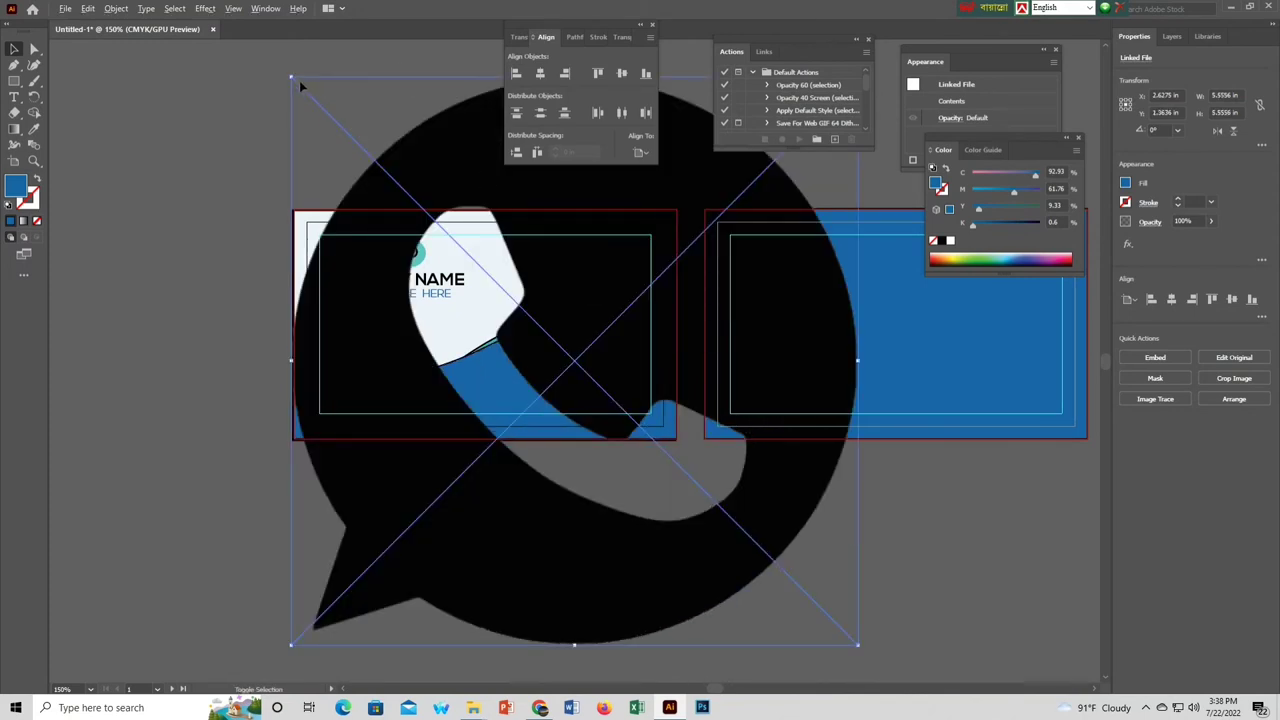
left_click_drag(296, 80, 490, 318)
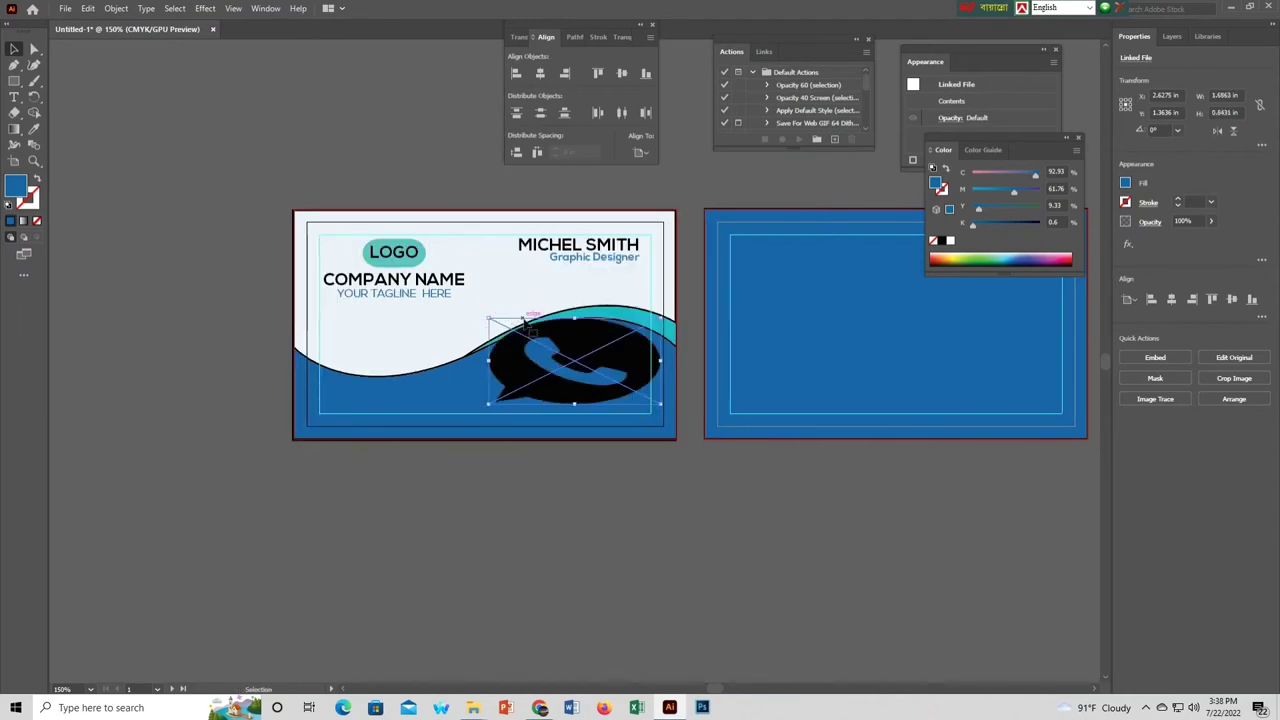
key("ctrl+z")
mouse_move(858, 646)
left_mouse_down()
mouse_move(722, 508)
mouse_move(711, 661)
mouse_move(623, 514)
mouse_move(536, 463)
left_mouse_up()
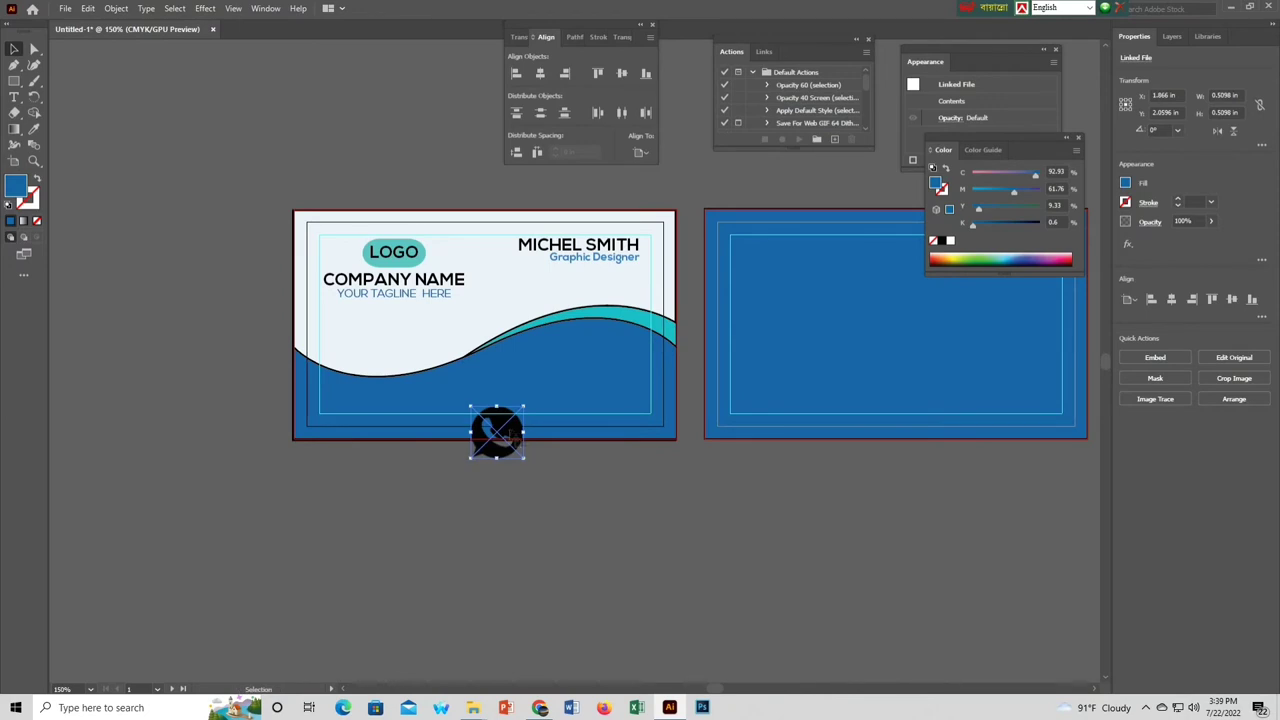
mouse_move(502, 420)
left_mouse_down()
mouse_move(612, 350)
mouse_move(624, 374)
mouse_move(627, 341)
left_mouse_up()
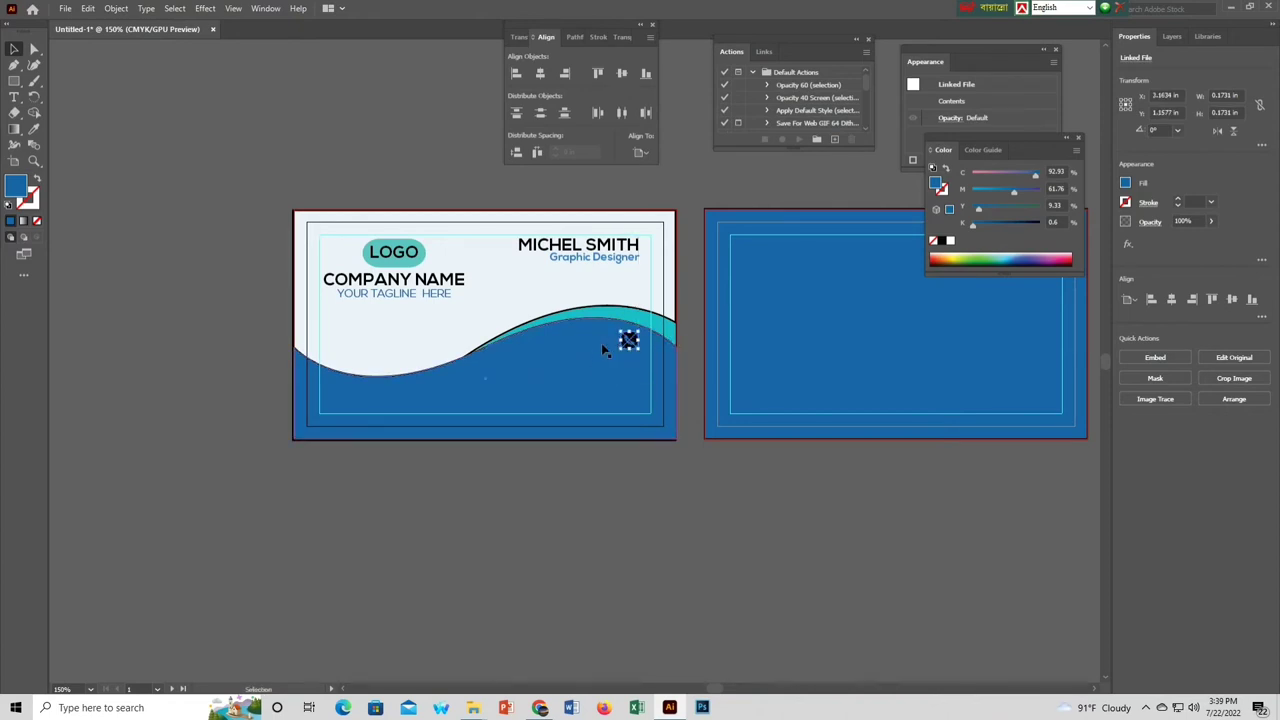
left_click(600, 347)
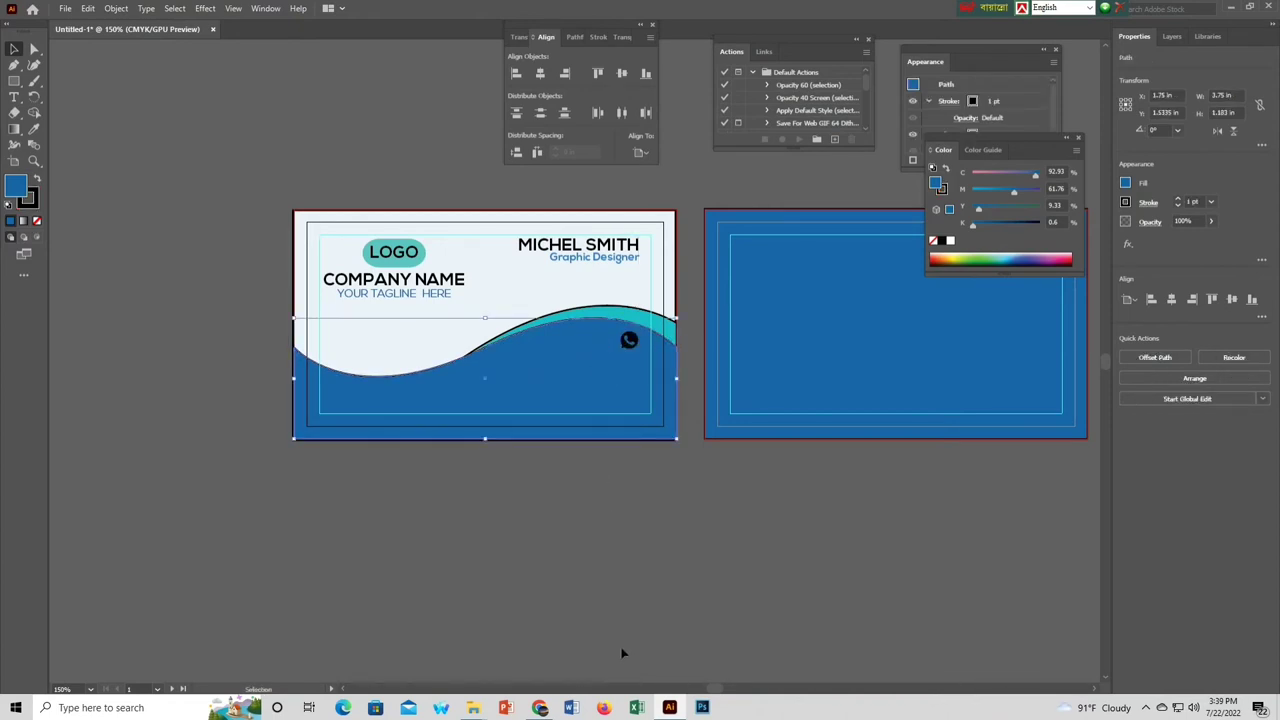
mouse_move(473, 708)
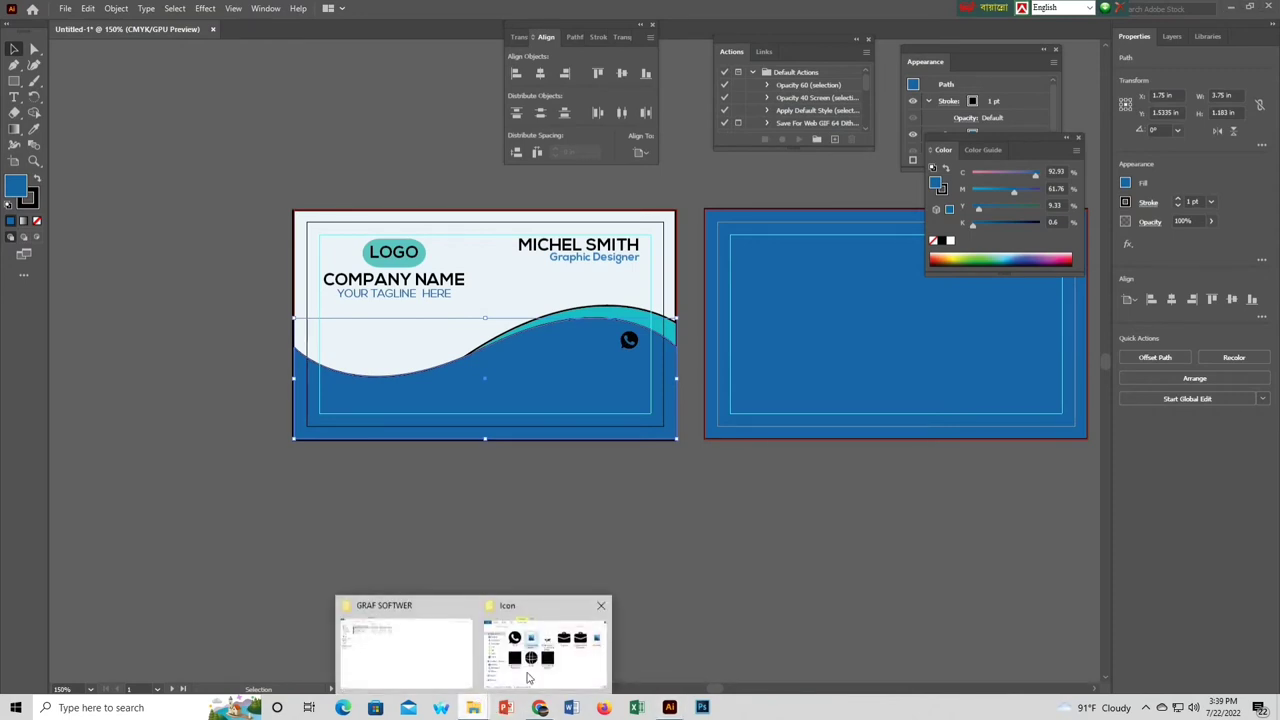
Step: Copy the gmail-removebg-preview briefcase image from the Icon folder
left_click(529, 678)
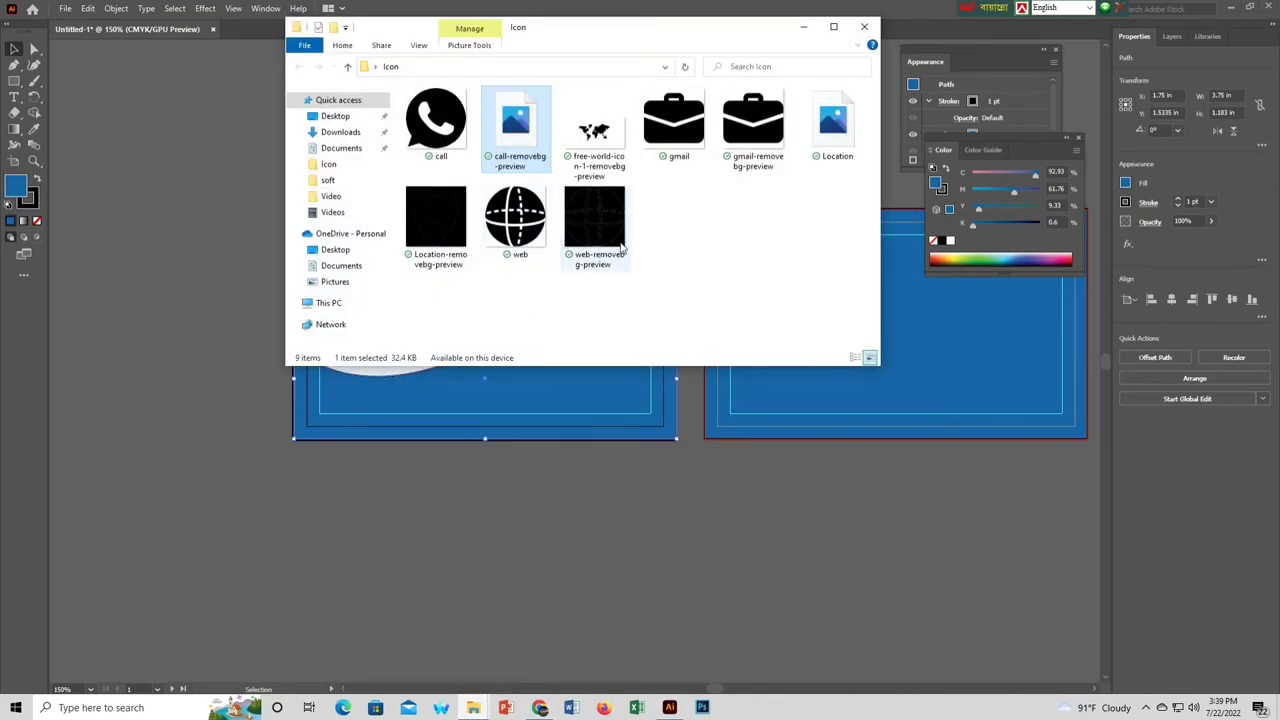
left_click(737, 125)
right_click(737, 125)
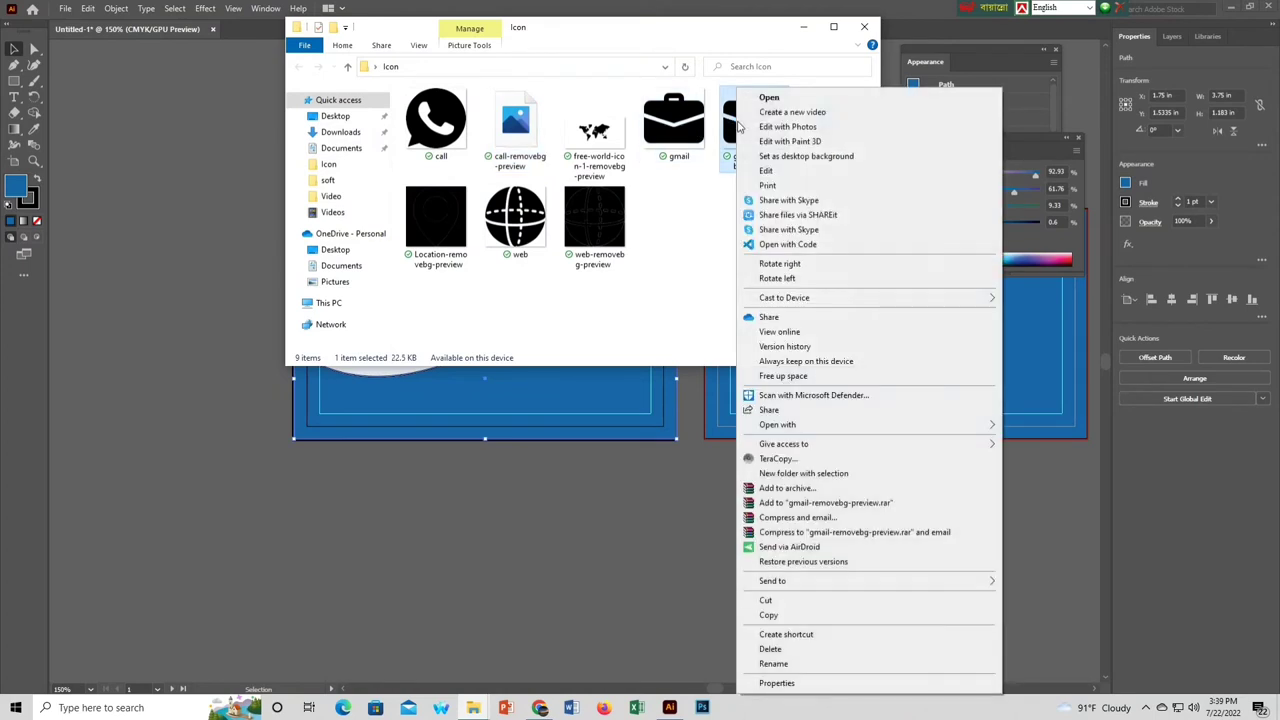
left_click(806, 615)
left_click(803, 27)
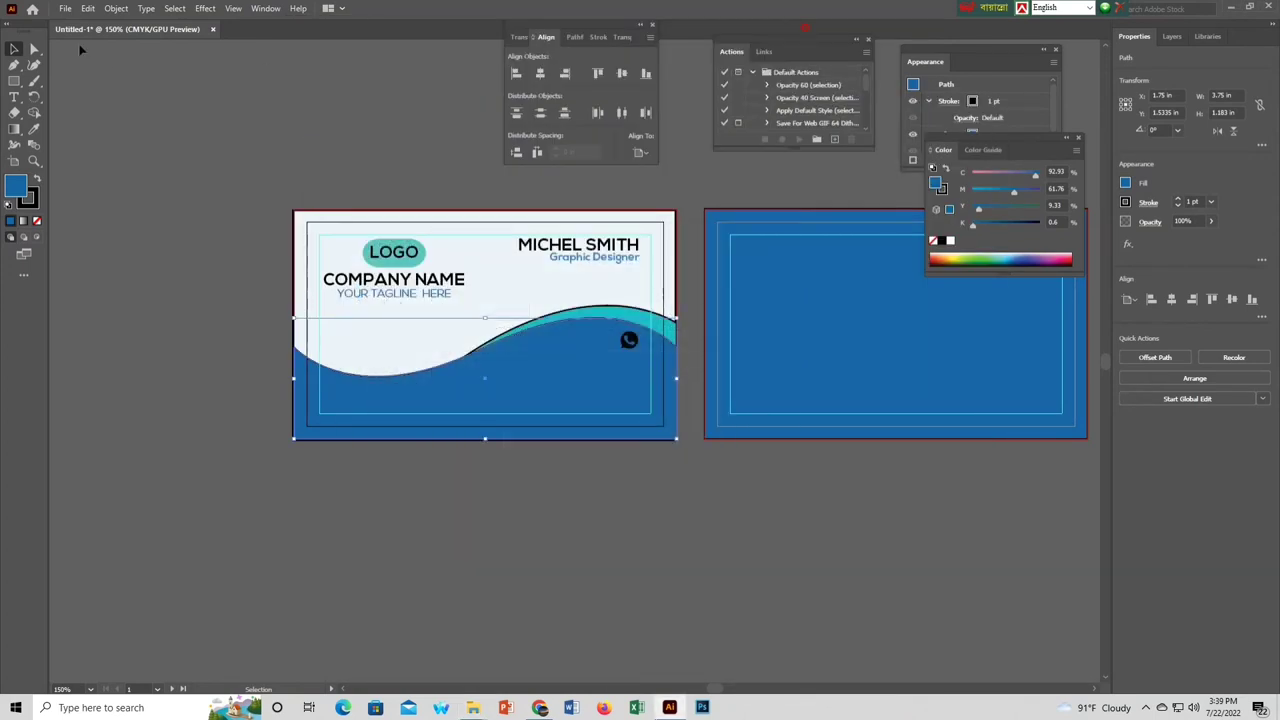
Step: Paste the briefcase, shrink it to about 0.16 in, and place it below the phone icon
left_click(88, 8)
left_click(130, 86)
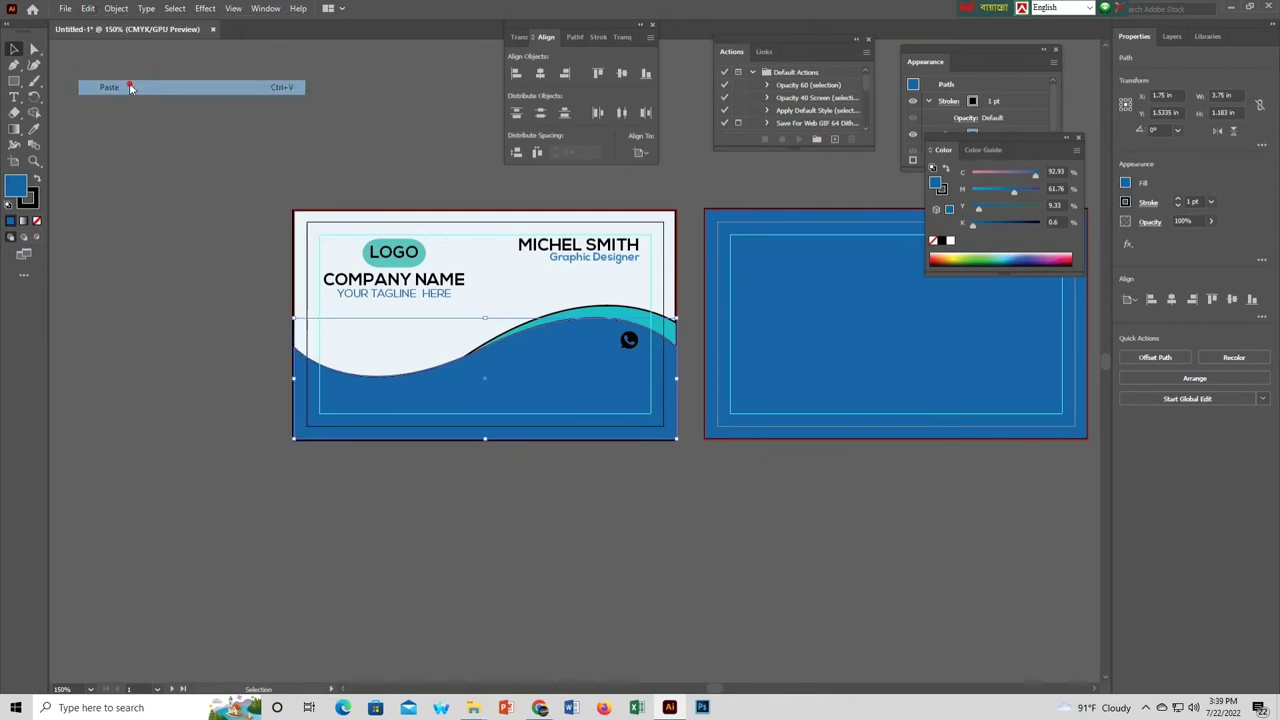
mouse_move(310, 97)
left_mouse_down()
mouse_move(476, 315)
mouse_move(553, 352)
left_mouse_up()
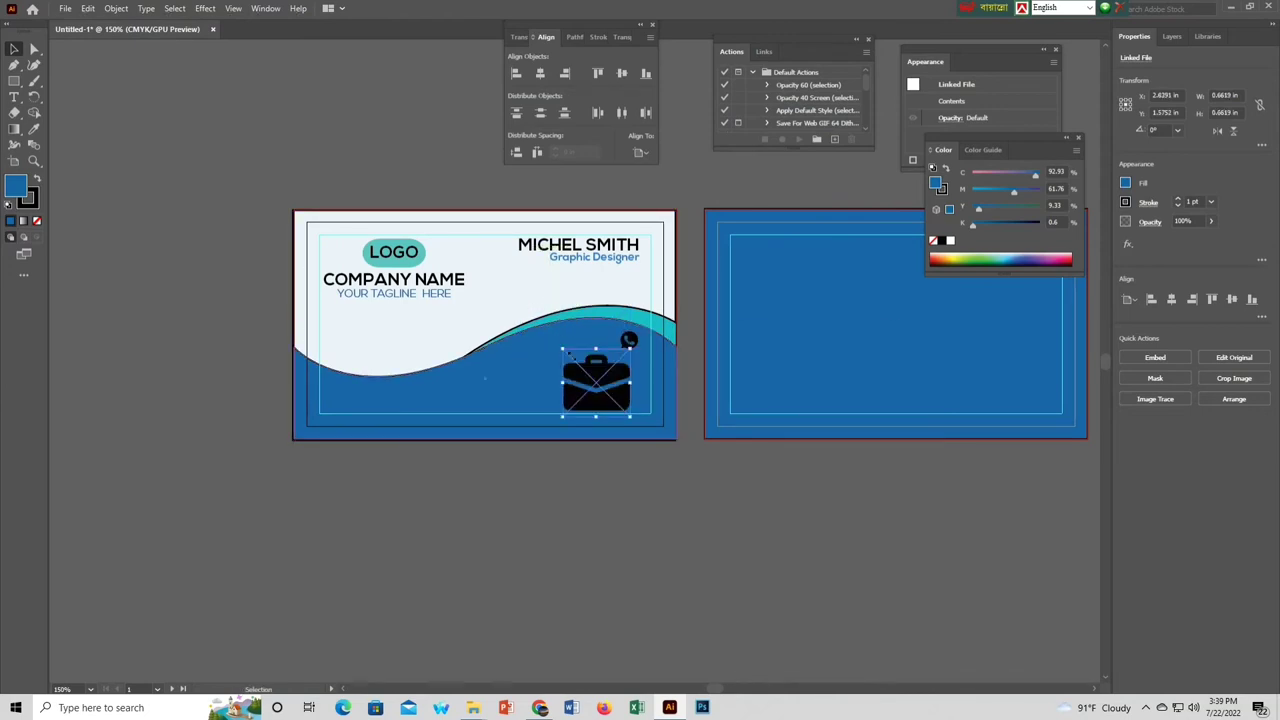
mouse_move(630, 416)
left_mouse_down()
mouse_move(600, 383)
mouse_move(629, 364)
left_mouse_up()
left_click(673, 490)
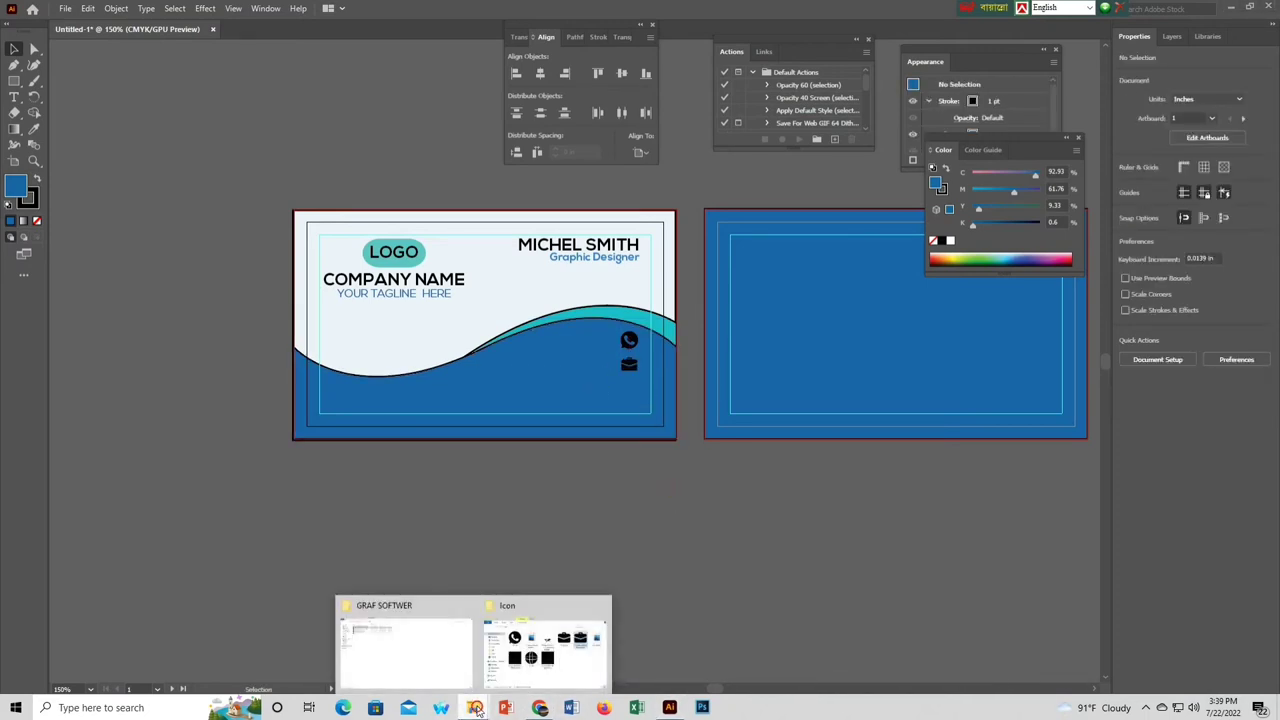
Step: Copy the web-removebg-preview globe image from the Icon folder
left_click(533, 662)
left_click(586, 224)
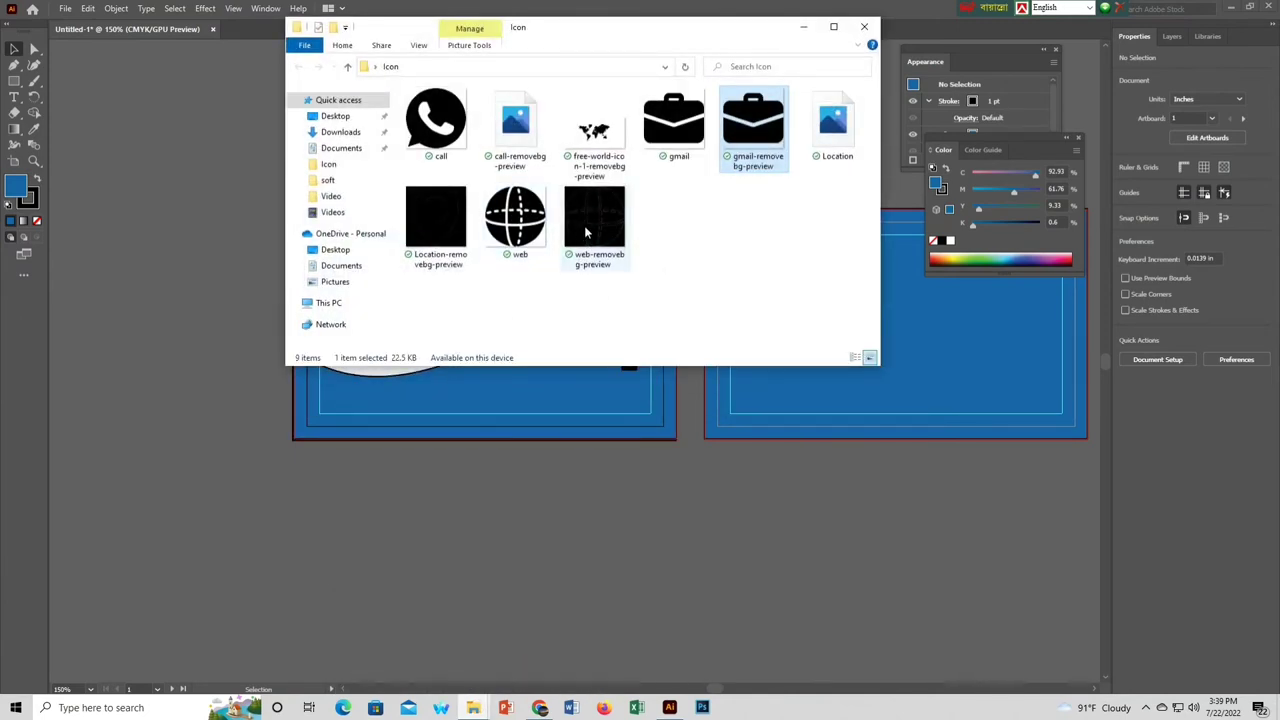
right_click(585, 226)
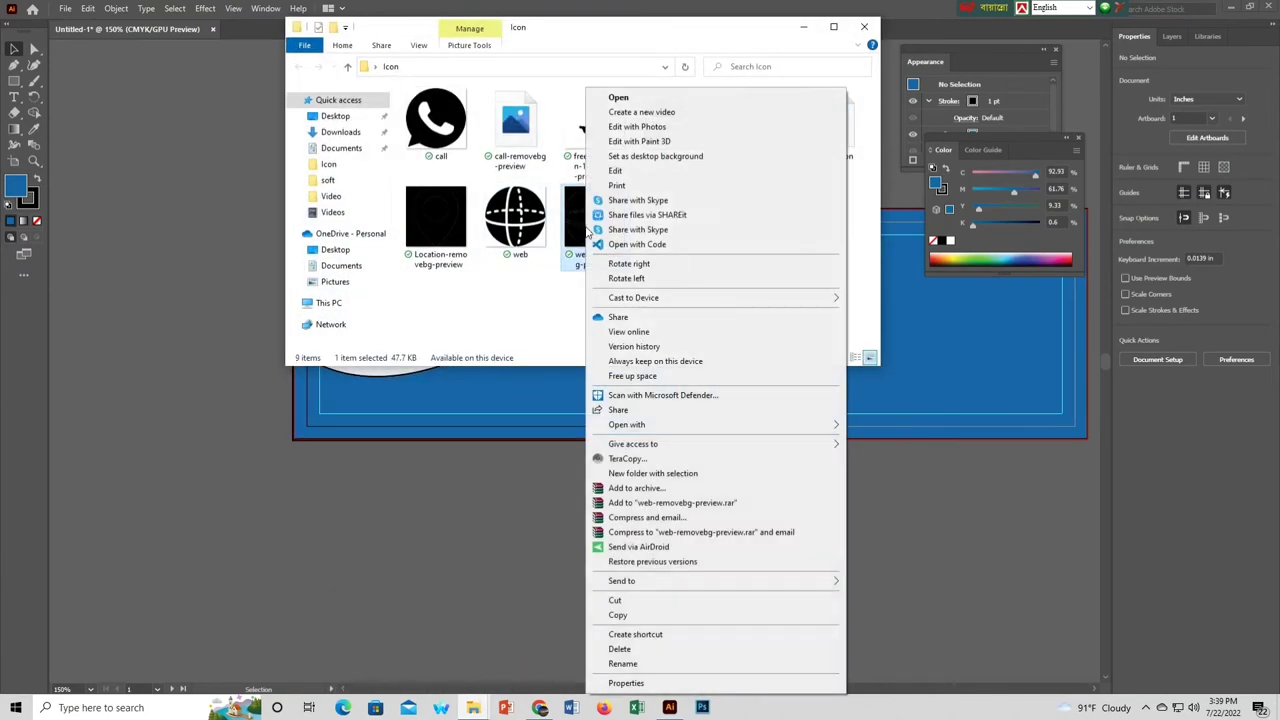
left_click(661, 616)
left_click(669, 707)
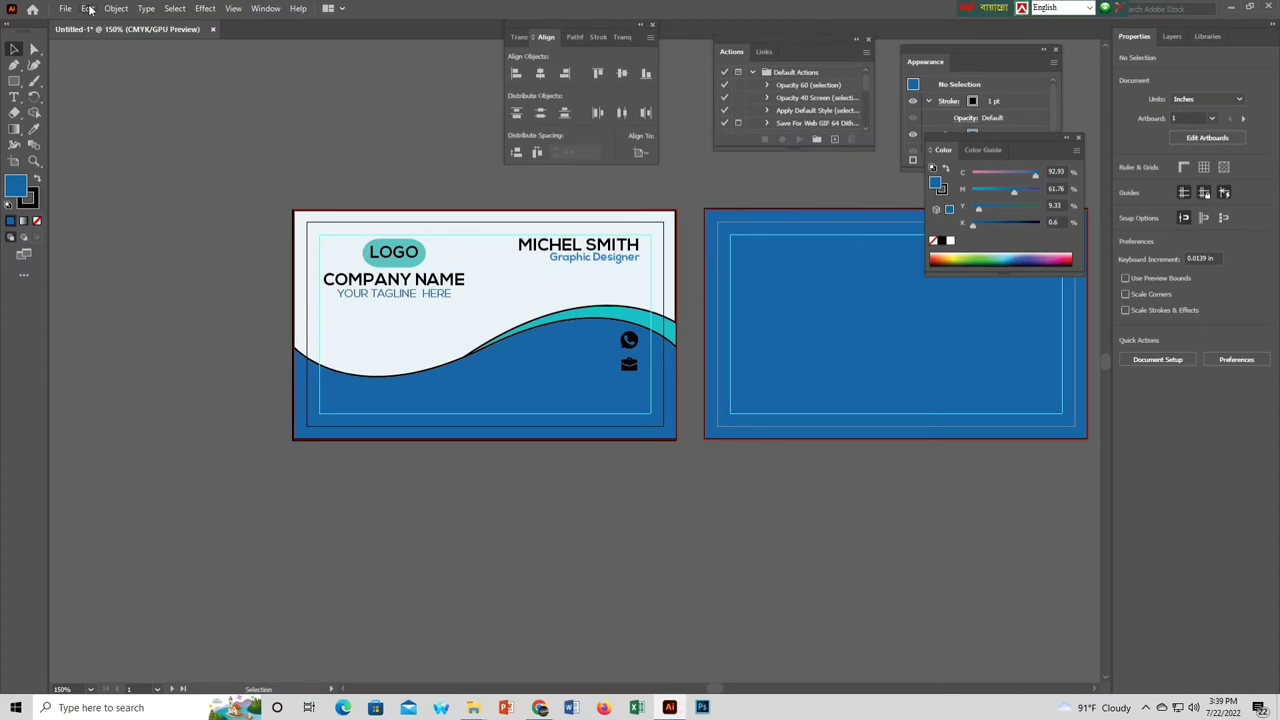
Step: Paste the globe and shrink it to about 0.14 in beneath the briefcase
left_click(88, 8)
left_click(125, 88)
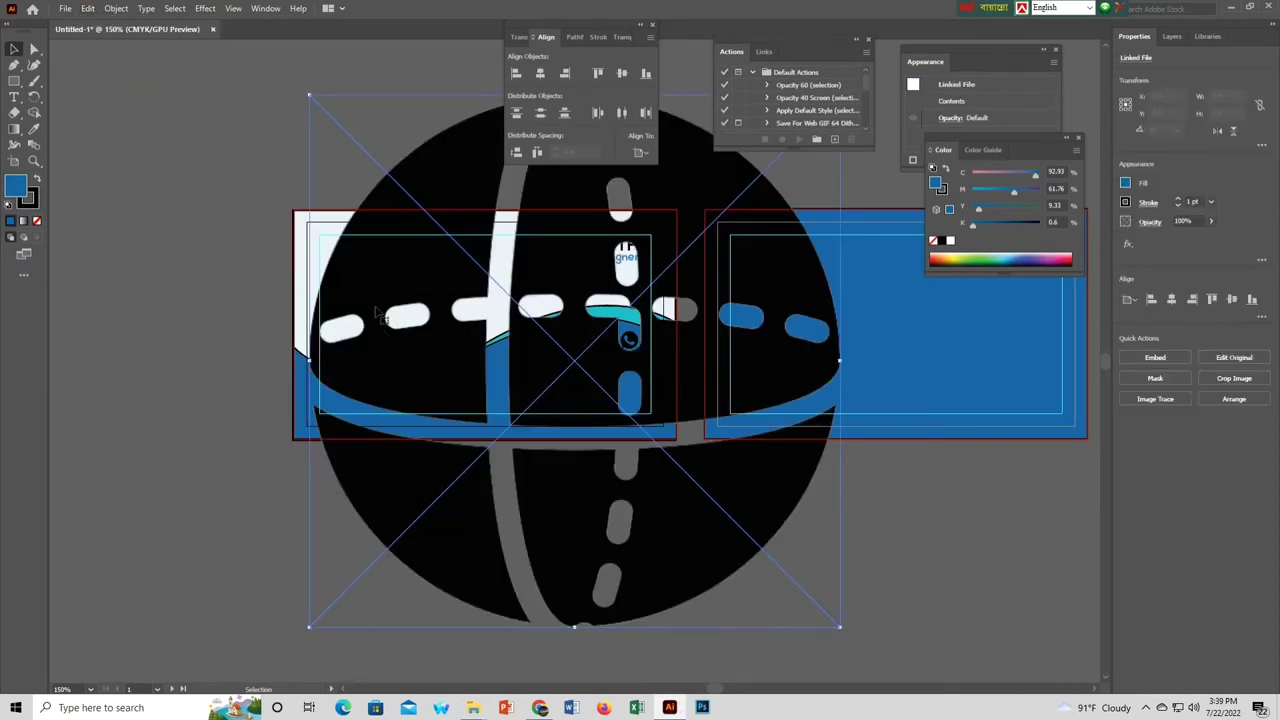
left_click_drag(309, 95, 463, 297)
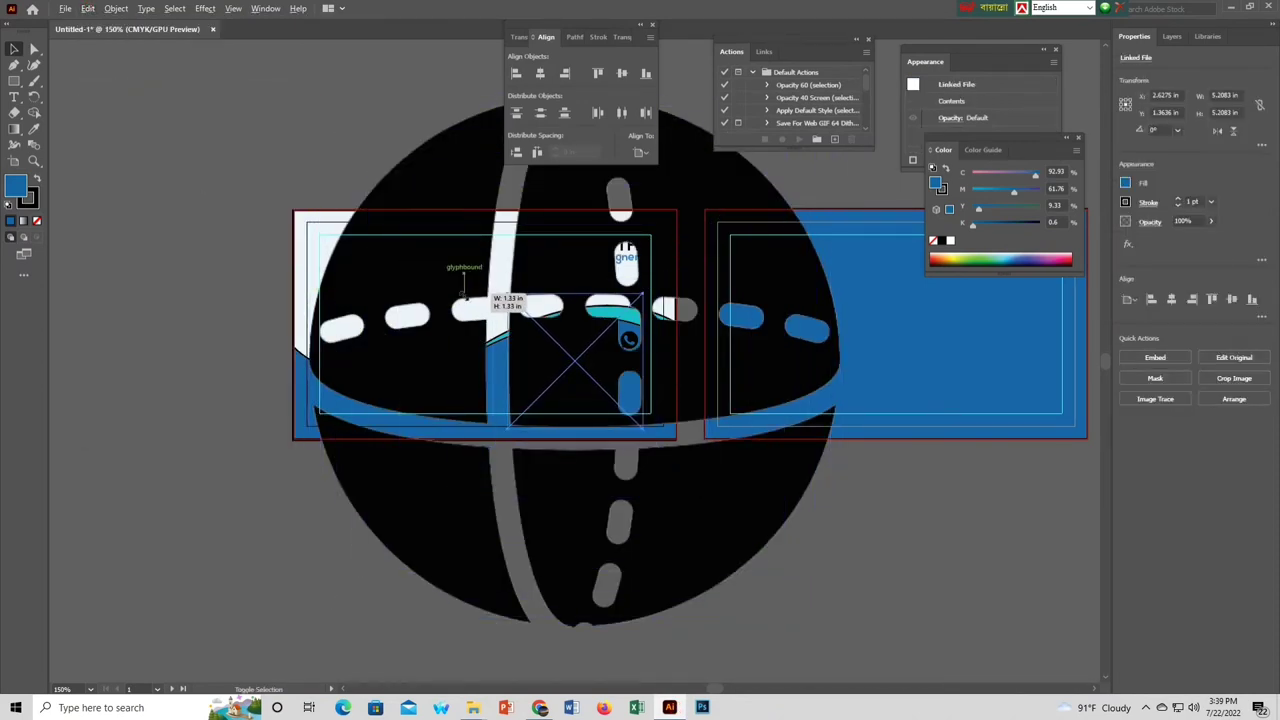
mouse_move(465, 297)
left_mouse_down()
mouse_move(507, 347)
mouse_move(558, 346)
left_mouse_up()
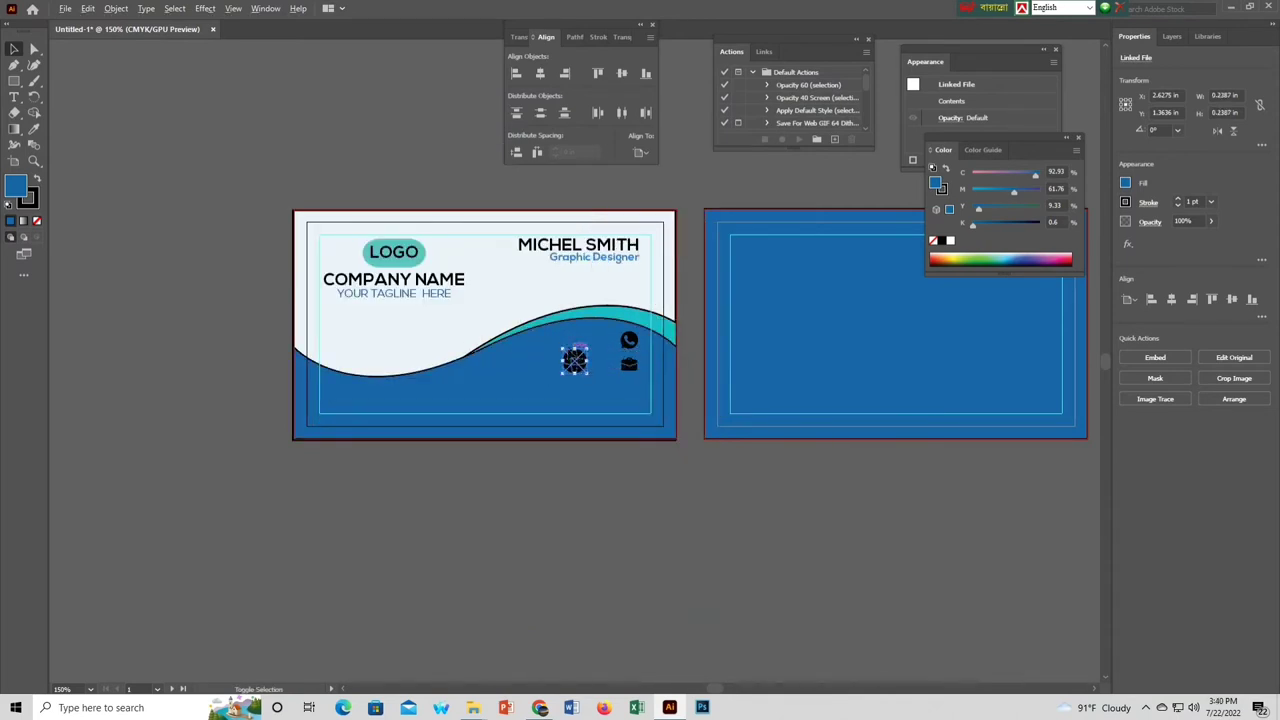
left_click_drag(588, 374, 633, 388)
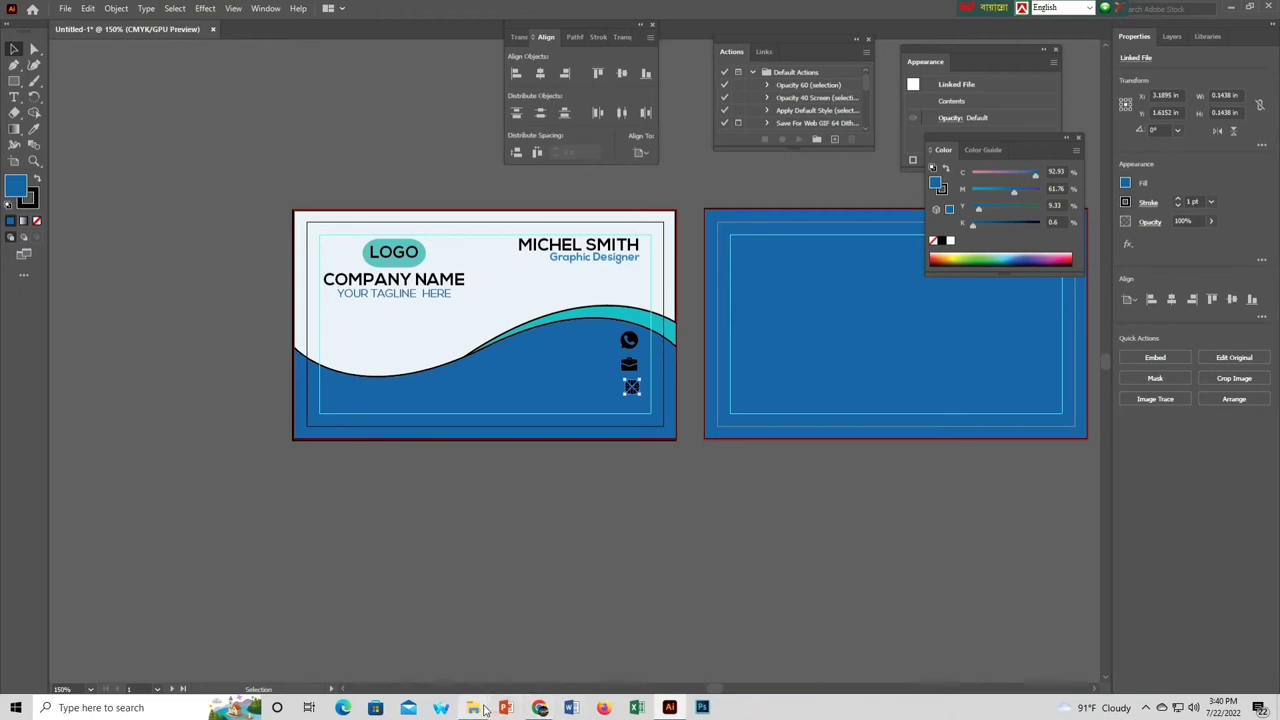
Step: Copy the Location-removebg-preview pin image from the Icon folder
mouse_move(473, 708)
left_click(545, 672)
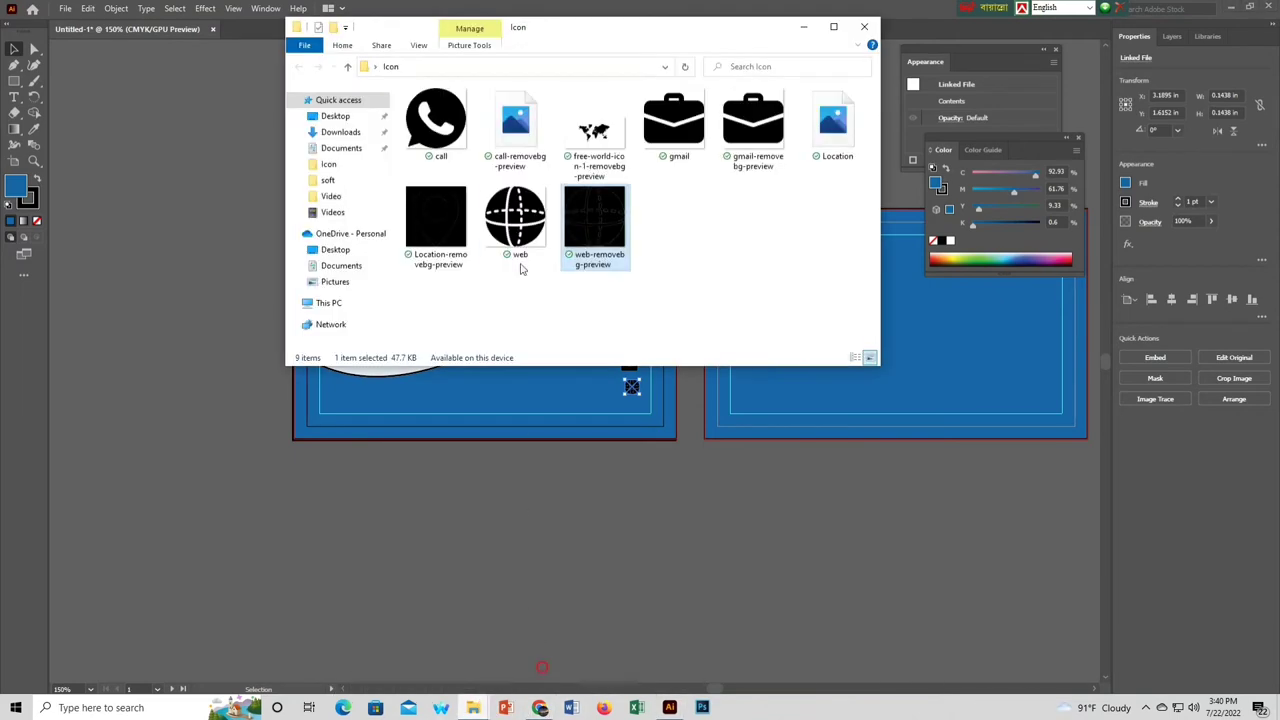
left_click(442, 210)
right_click(442, 210)
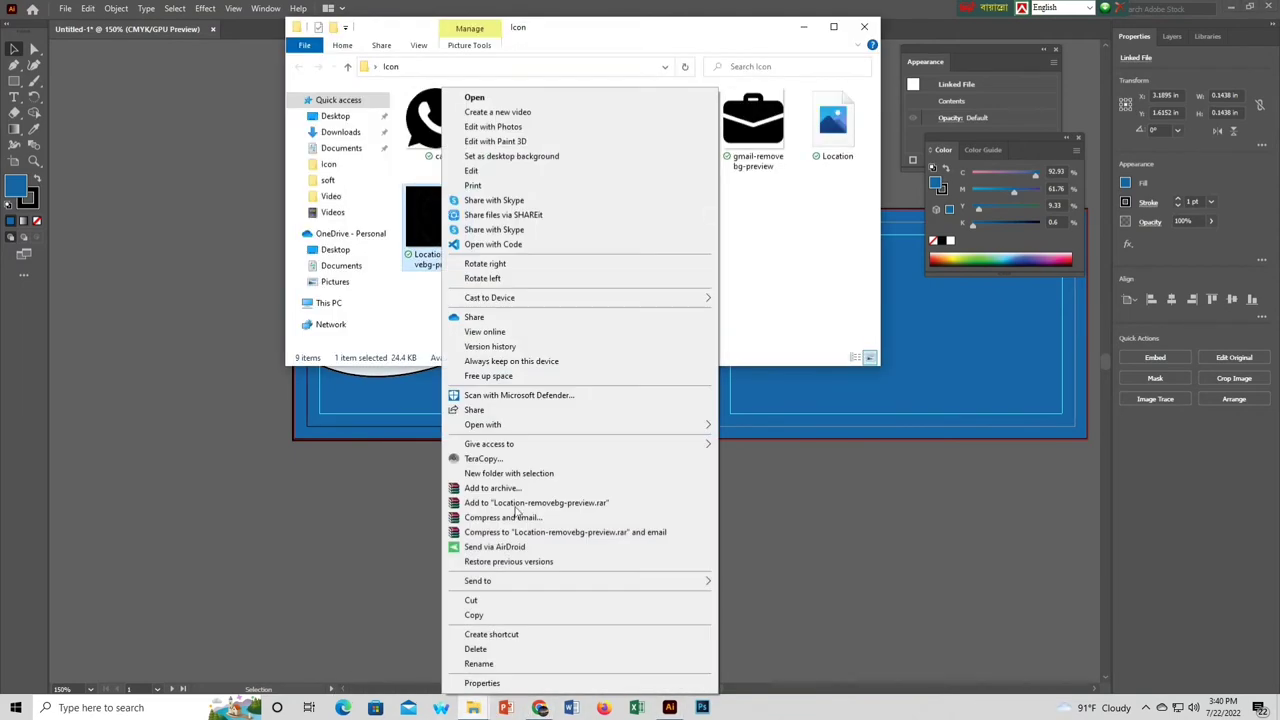
left_click(554, 612)
left_click(668, 708)
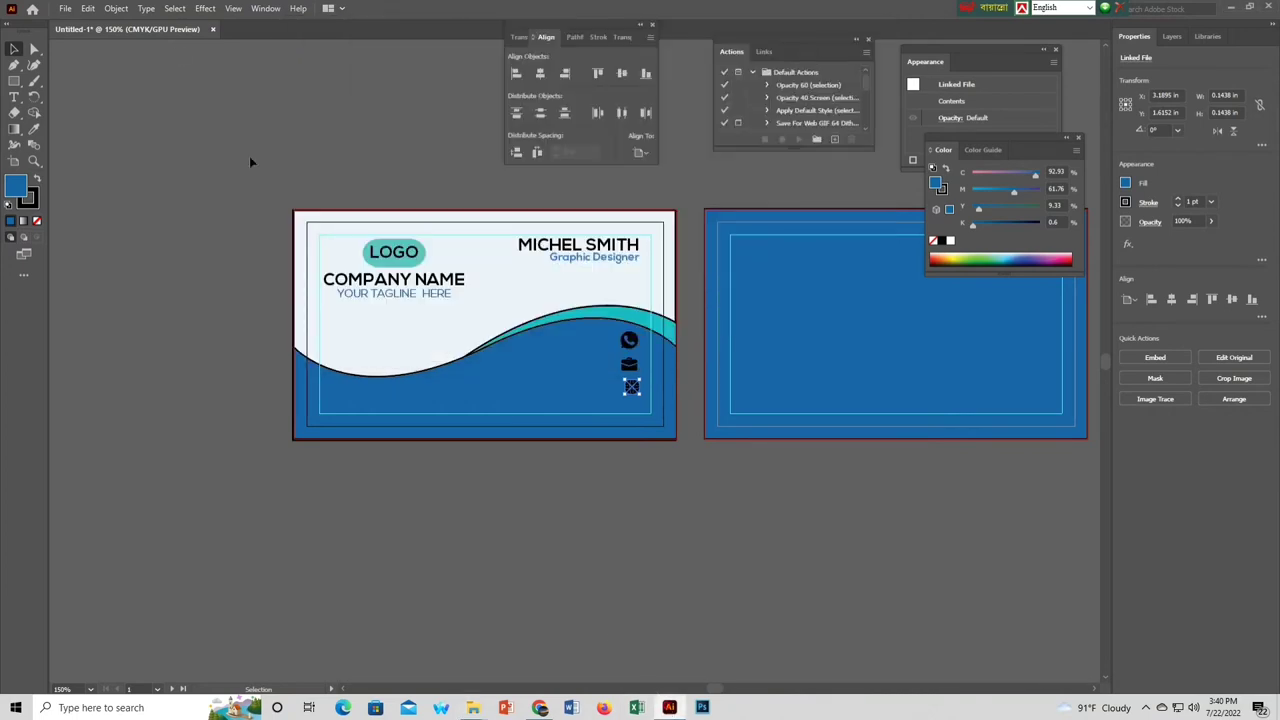
Step: Paste the location pin and shrink it to about 0.24 in on the blue wave
left_click(87, 9)
left_click(130, 86)
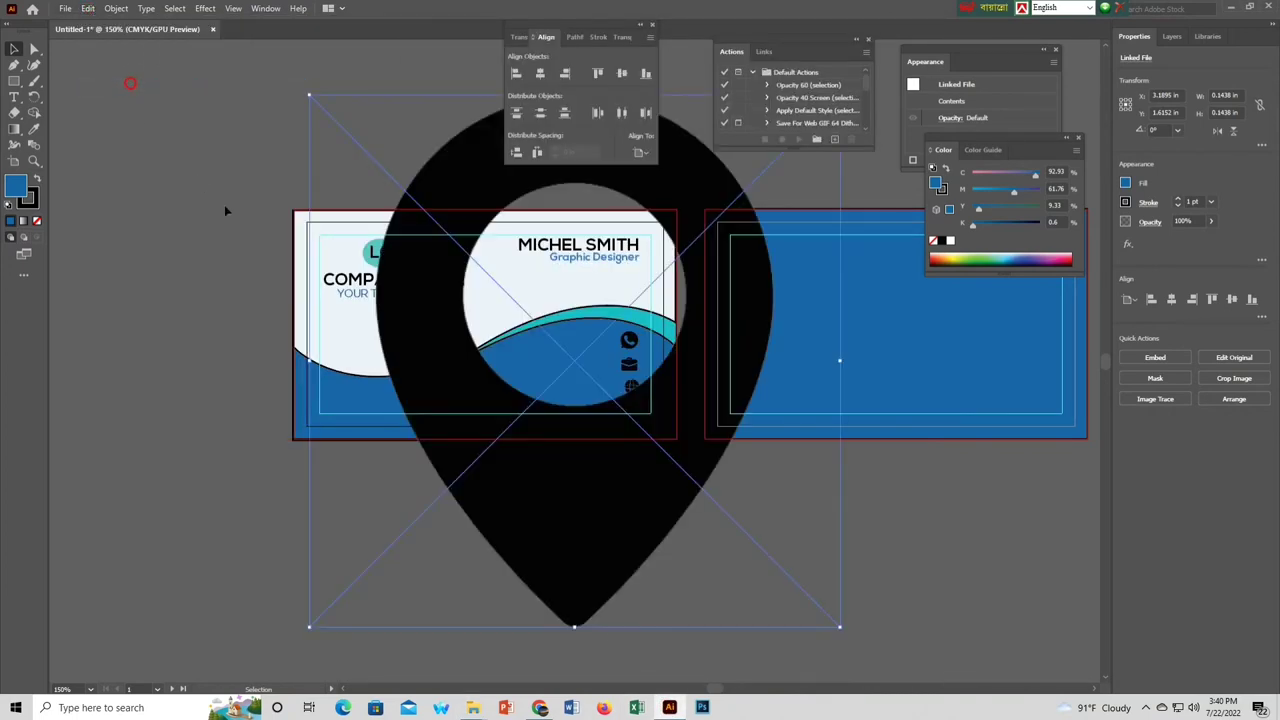
left_click_drag(309, 95, 540, 350)
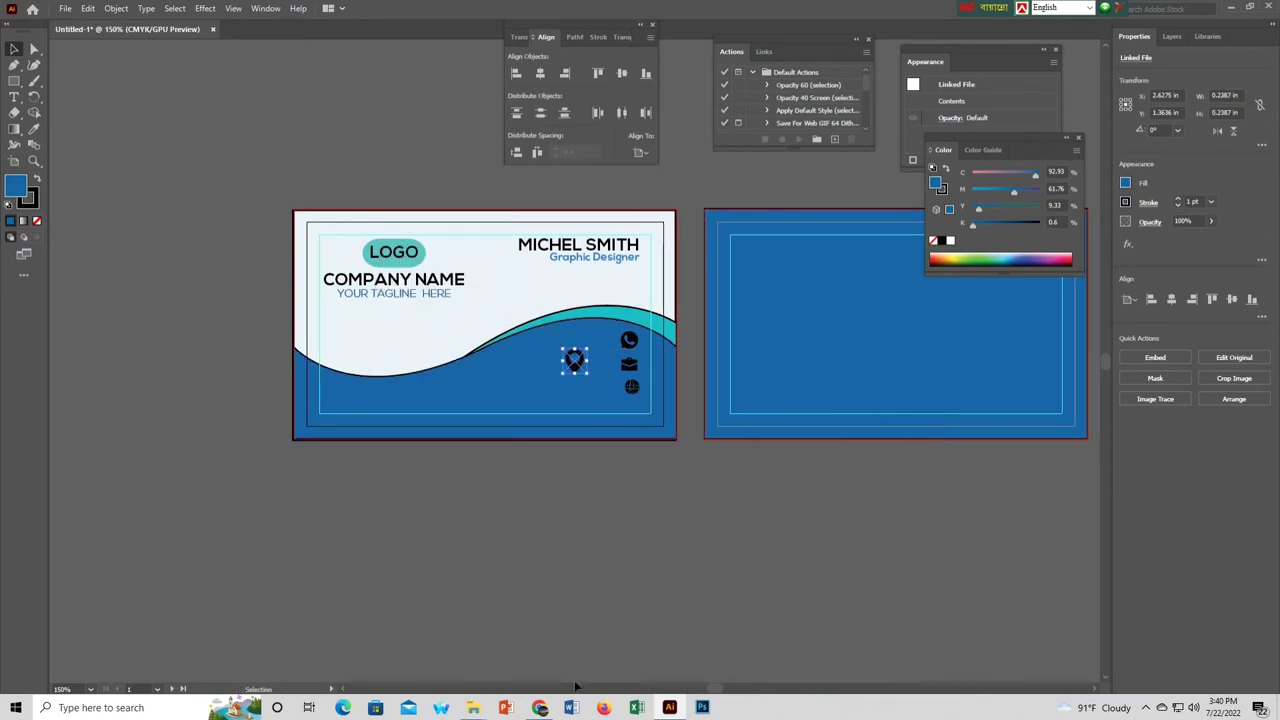
Step: Advance the YouTube tutorial step by step to 15:16, then return to Illustrator
left_click(540, 707)
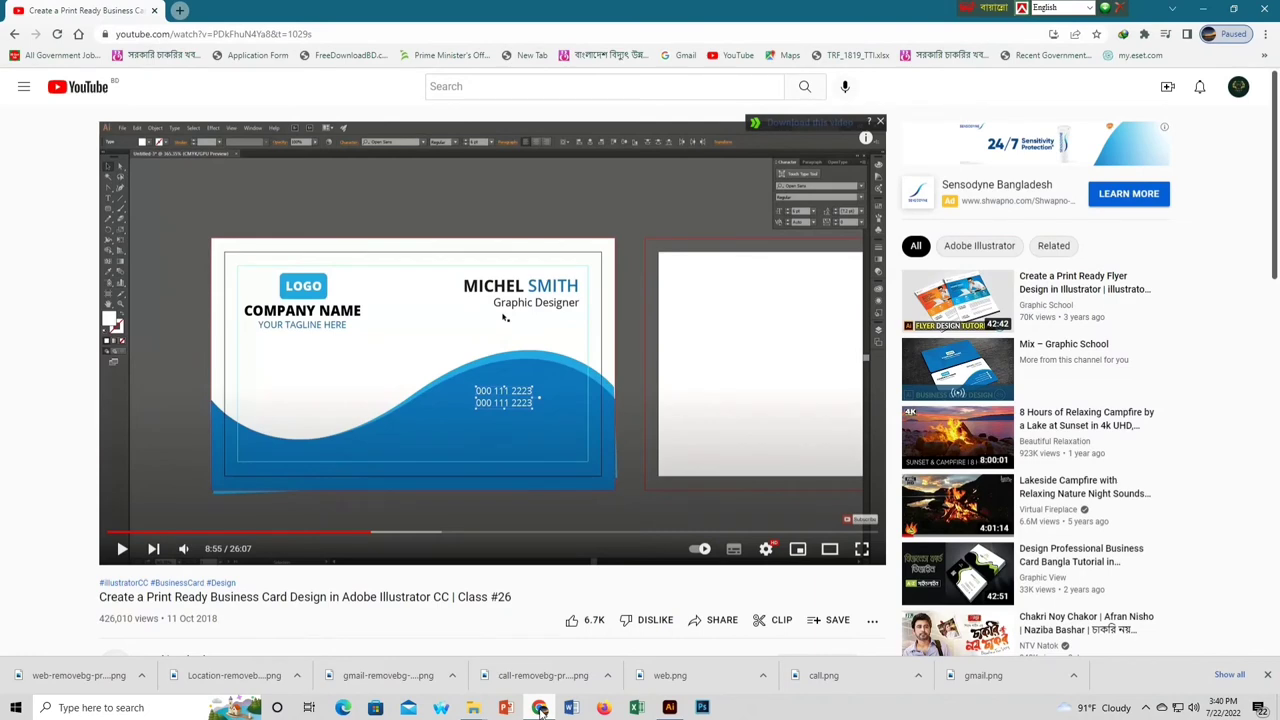
left_click(420, 533)
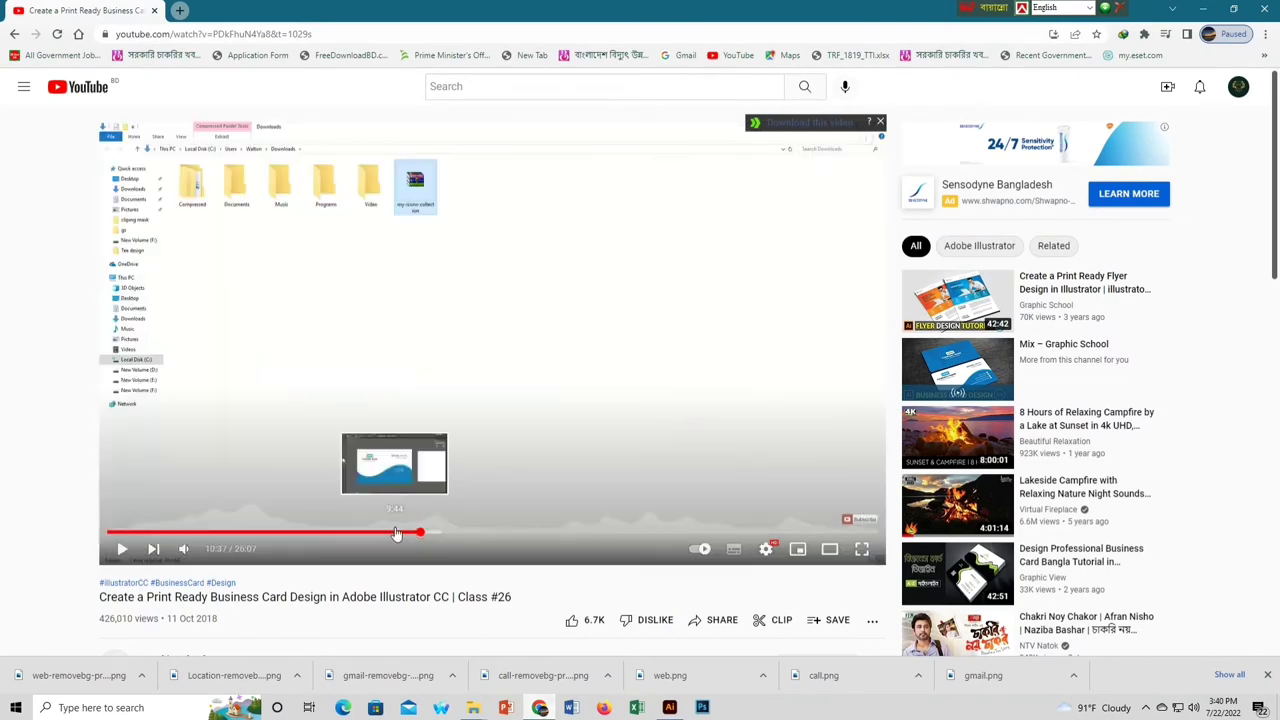
left_click(396, 533)
left_click(431, 533)
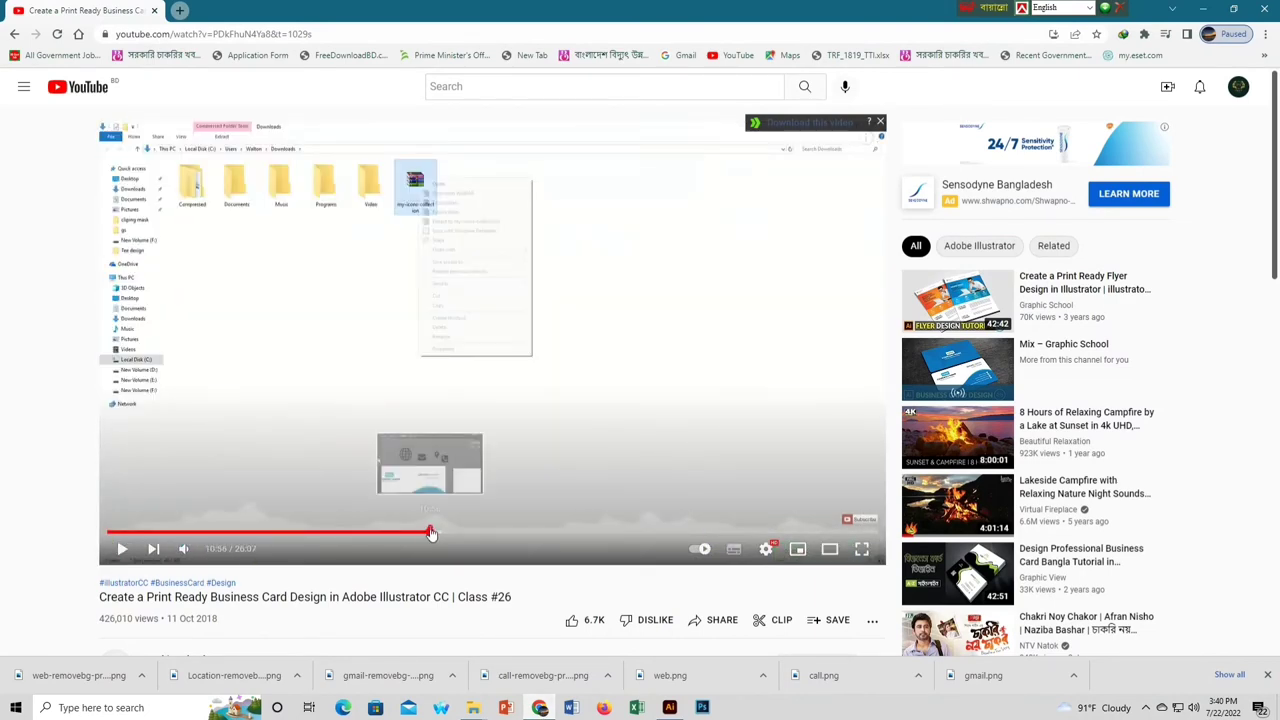
left_click(438, 533)
left_click(445, 533)
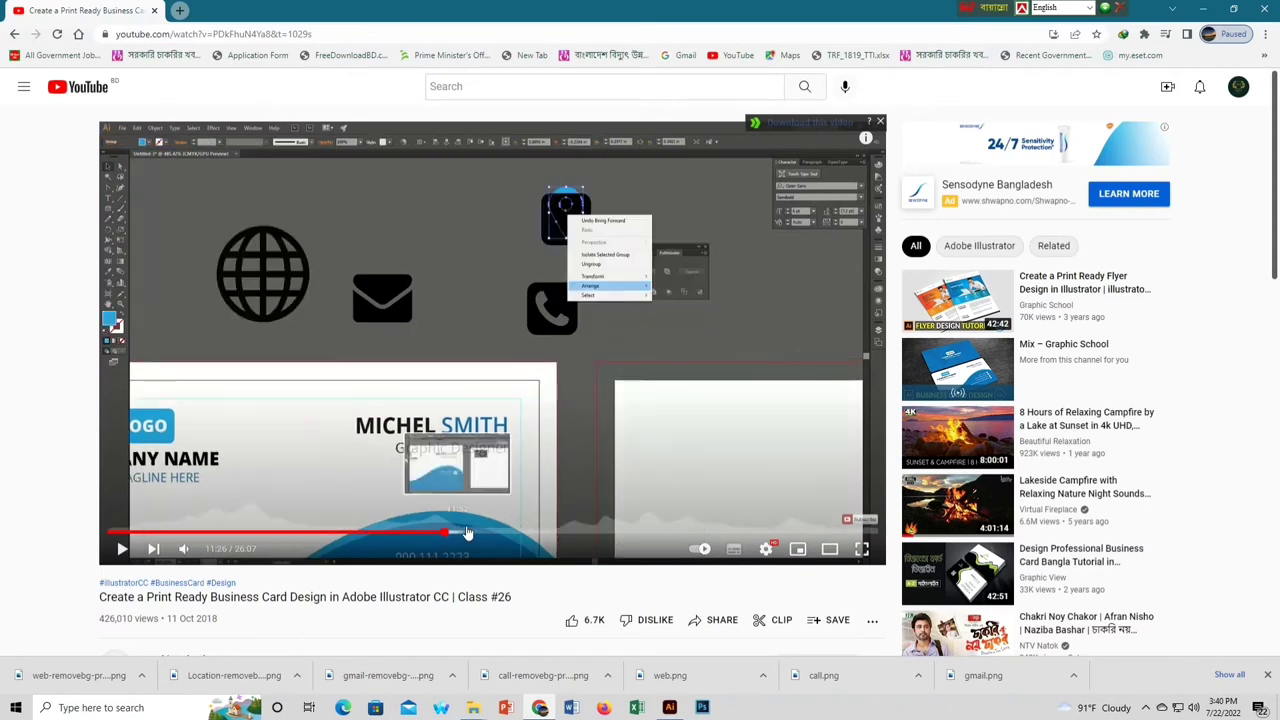
left_click(467, 533)
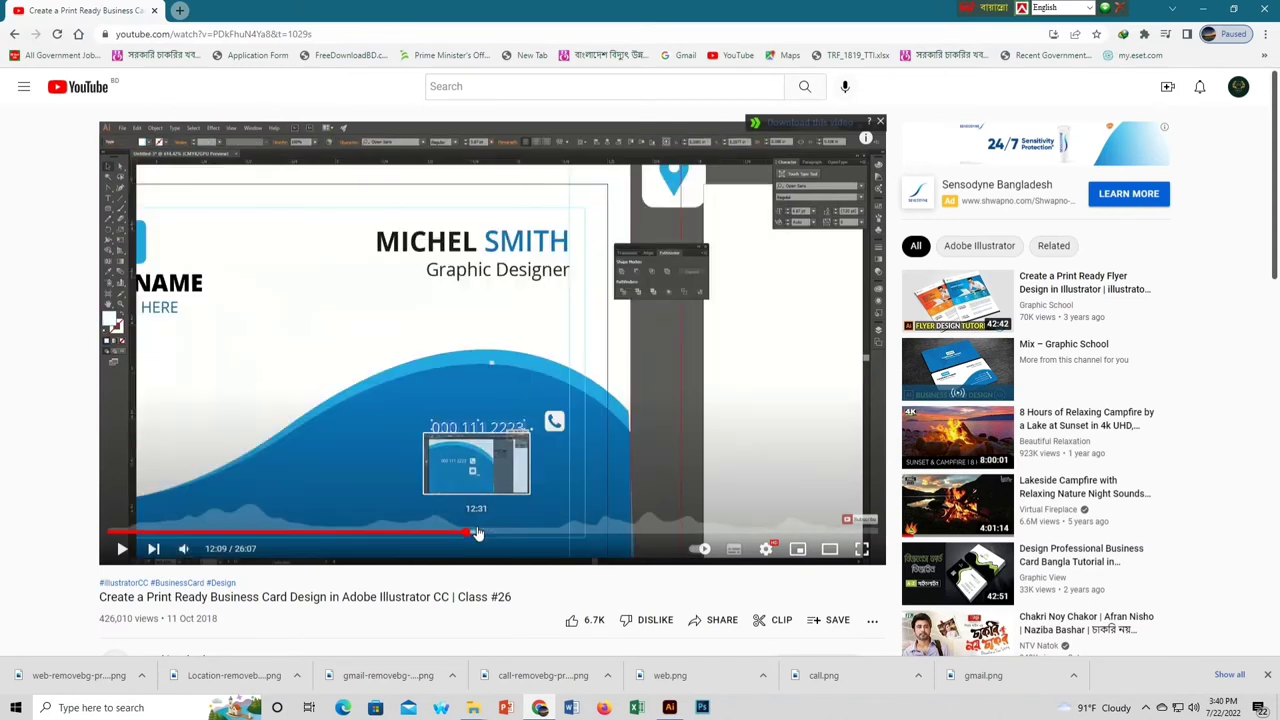
left_click(484, 533)
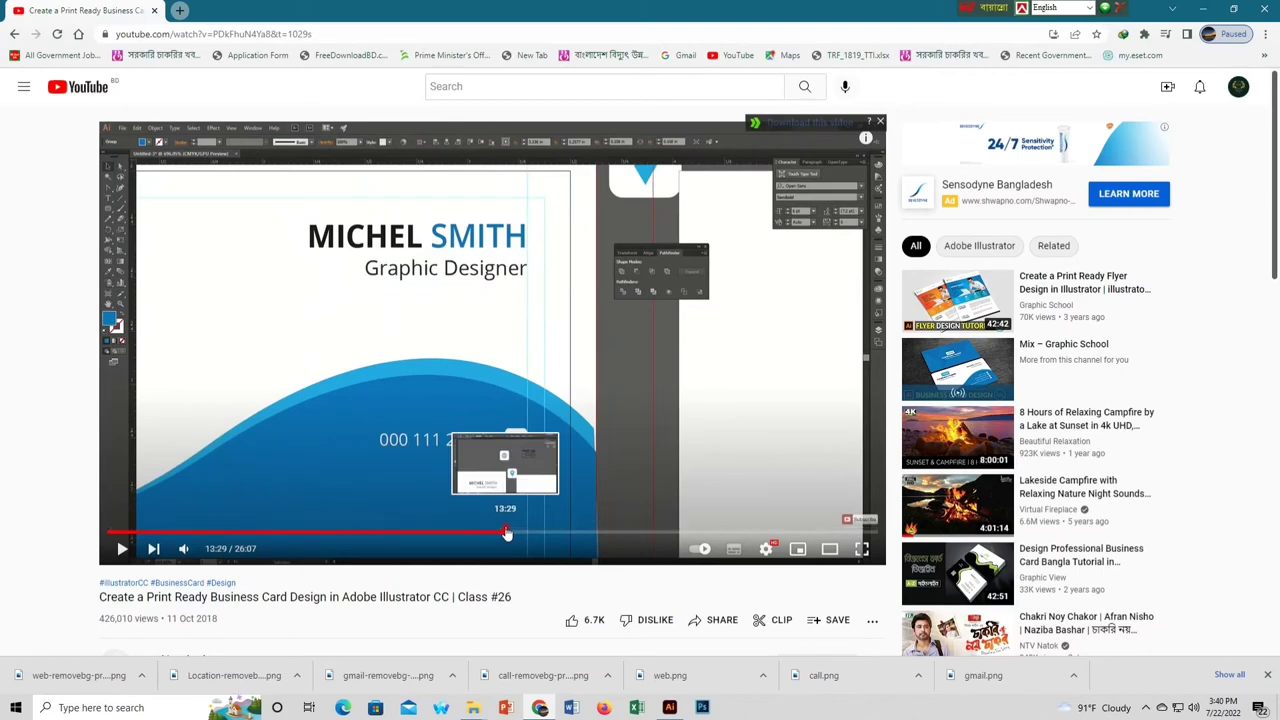
left_click(518, 533)
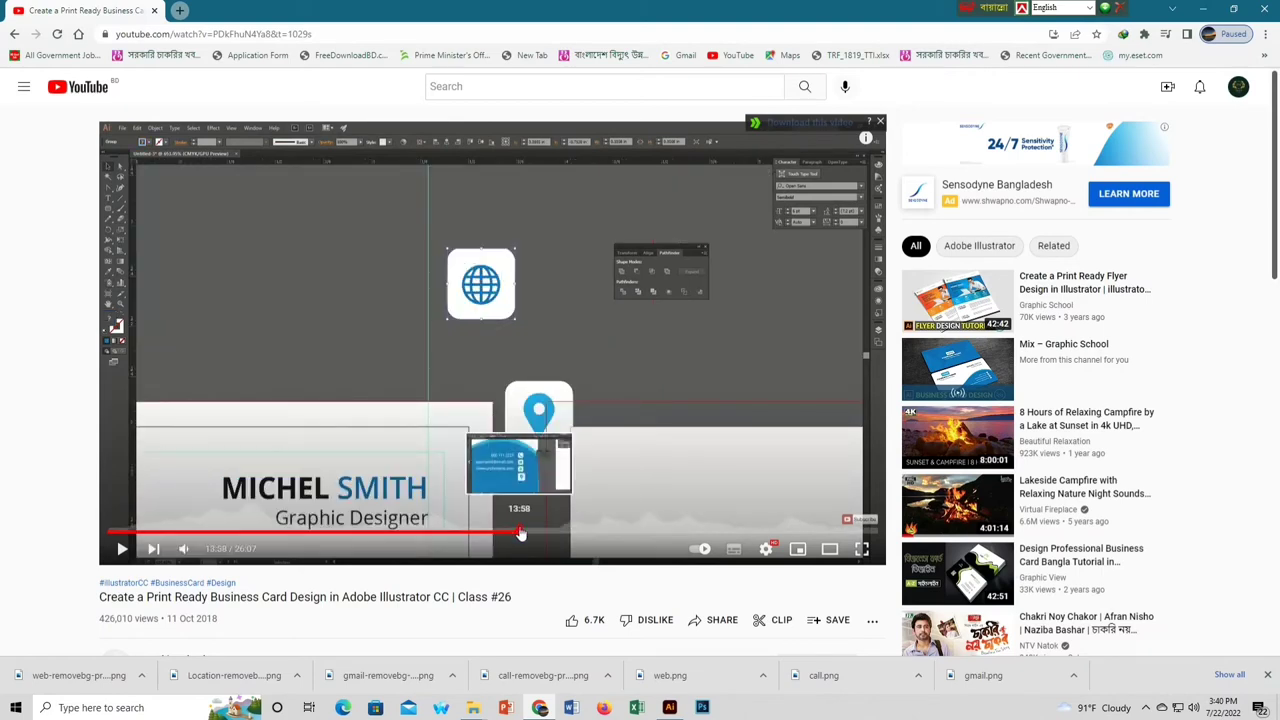
left_click(536, 533)
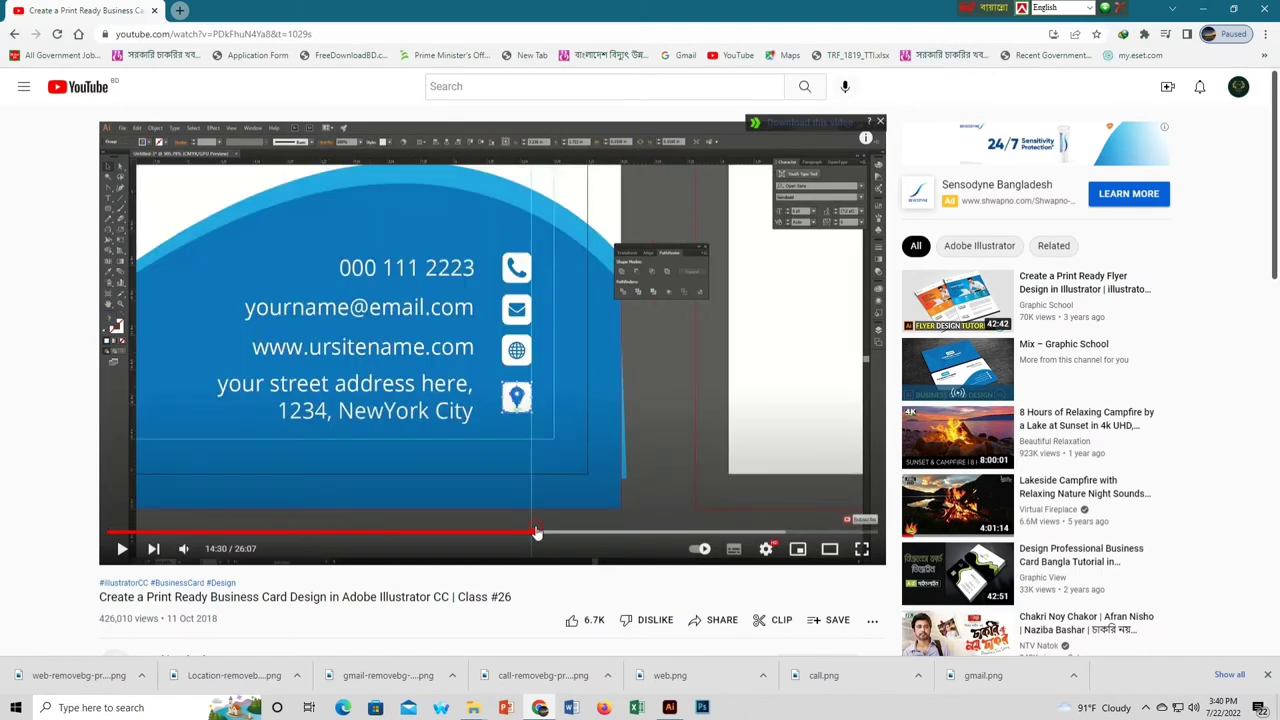
left_click(559, 533)
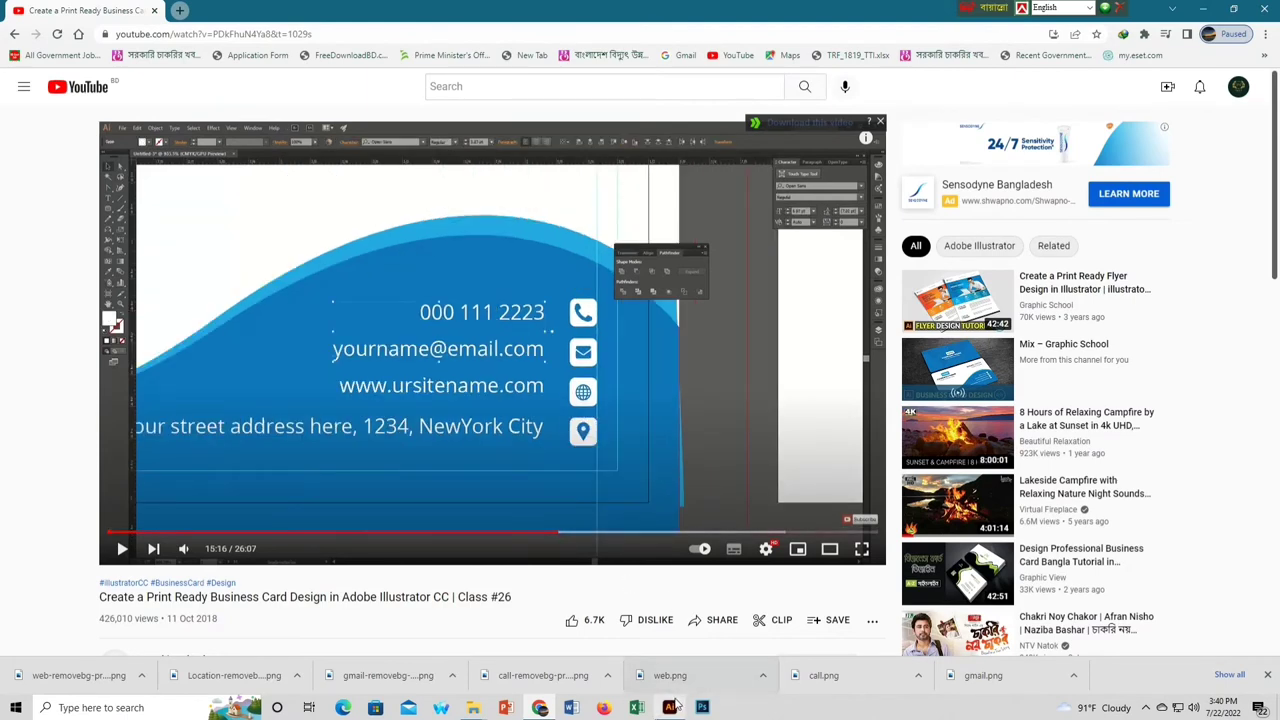
left_click(670, 707)
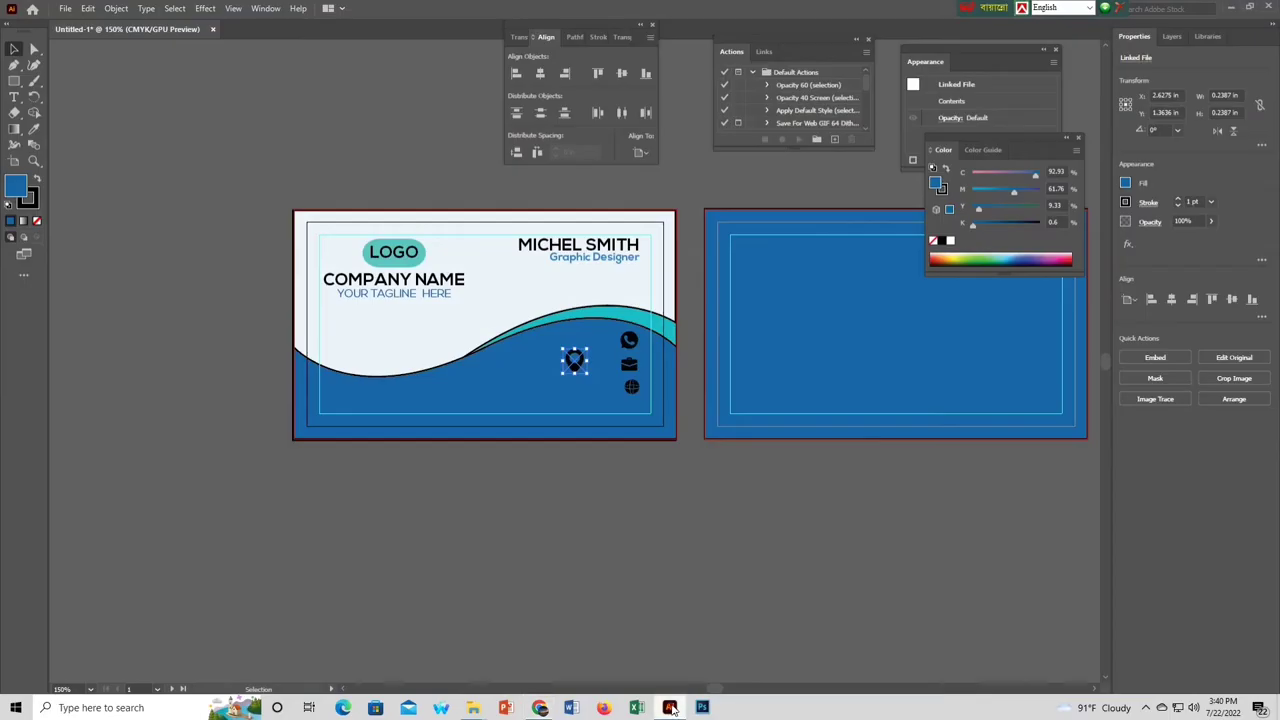
Step: Arrange the phone, briefcase, globe and location-pin icons into a vertical column below the card
left_click(617, 459)
left_click_drag(629, 340, 525, 478)
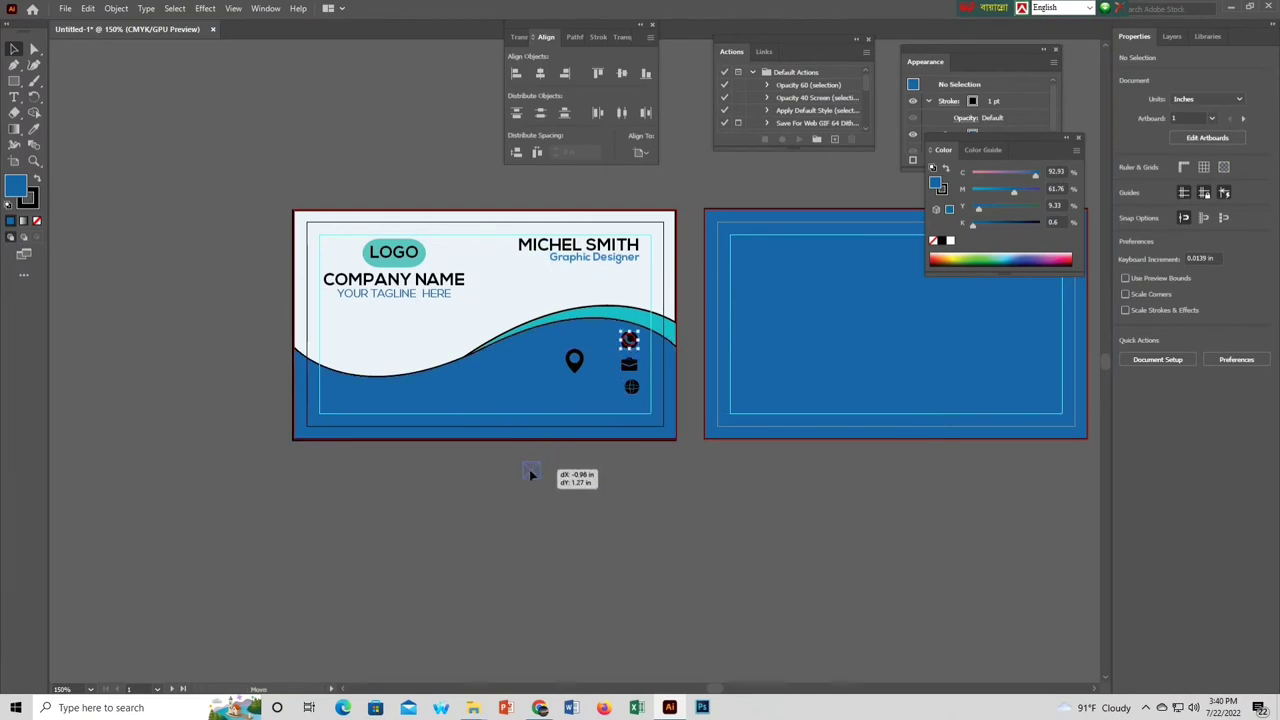
mouse_move(572, 360)
left_mouse_down()
mouse_move(556, 493)
mouse_move(572, 562)
left_mouse_up()
left_click_drag(630, 366, 528, 501)
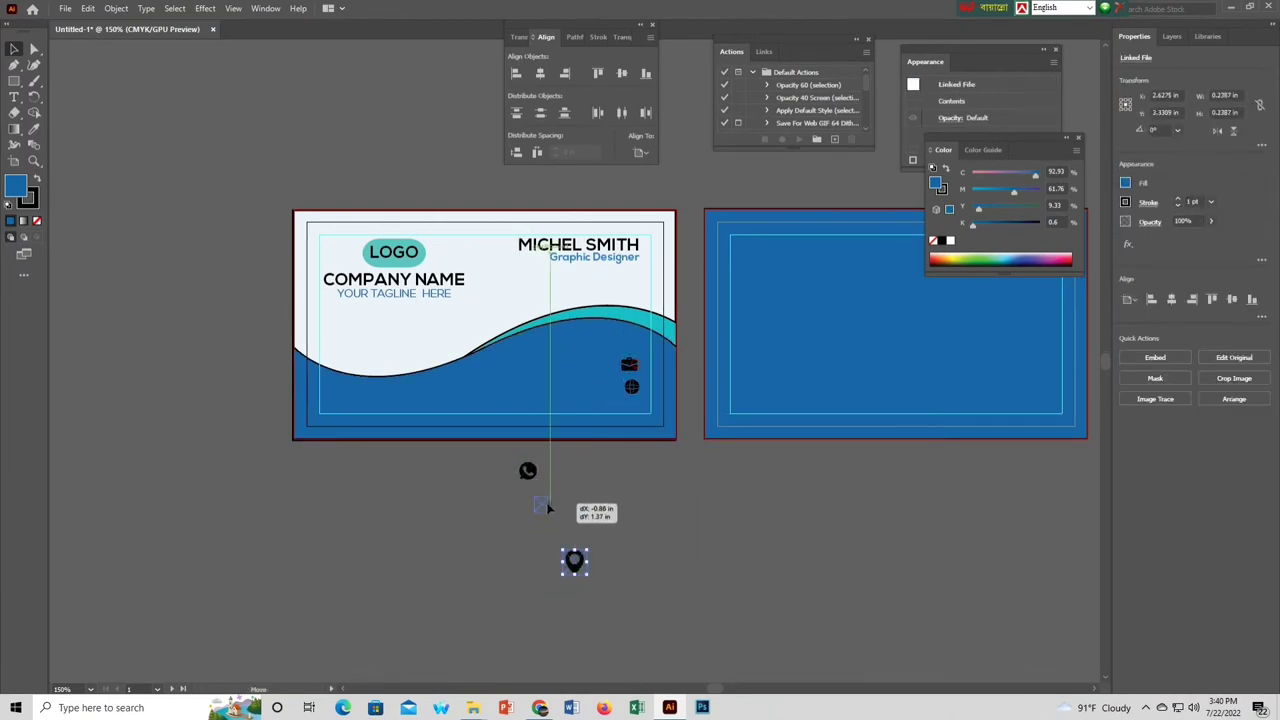
mouse_move(631, 390)
left_mouse_down()
mouse_move(530, 526)
mouse_move(530, 556)
mouse_move(547, 560)
left_mouse_up()
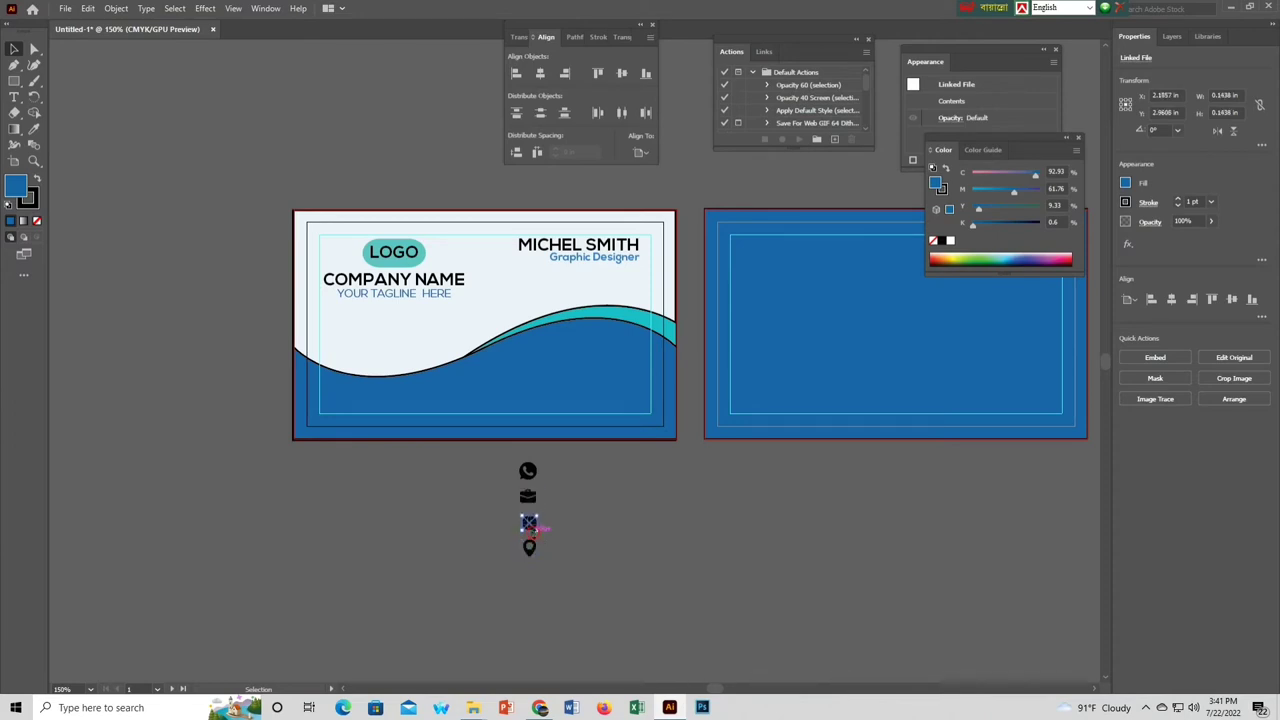
left_click_drag(530, 552, 529, 543)
right_click(19, 86)
Step: Draw a small white-filled square, about 0.24 in, beside the icon column
left_click(90, 81)
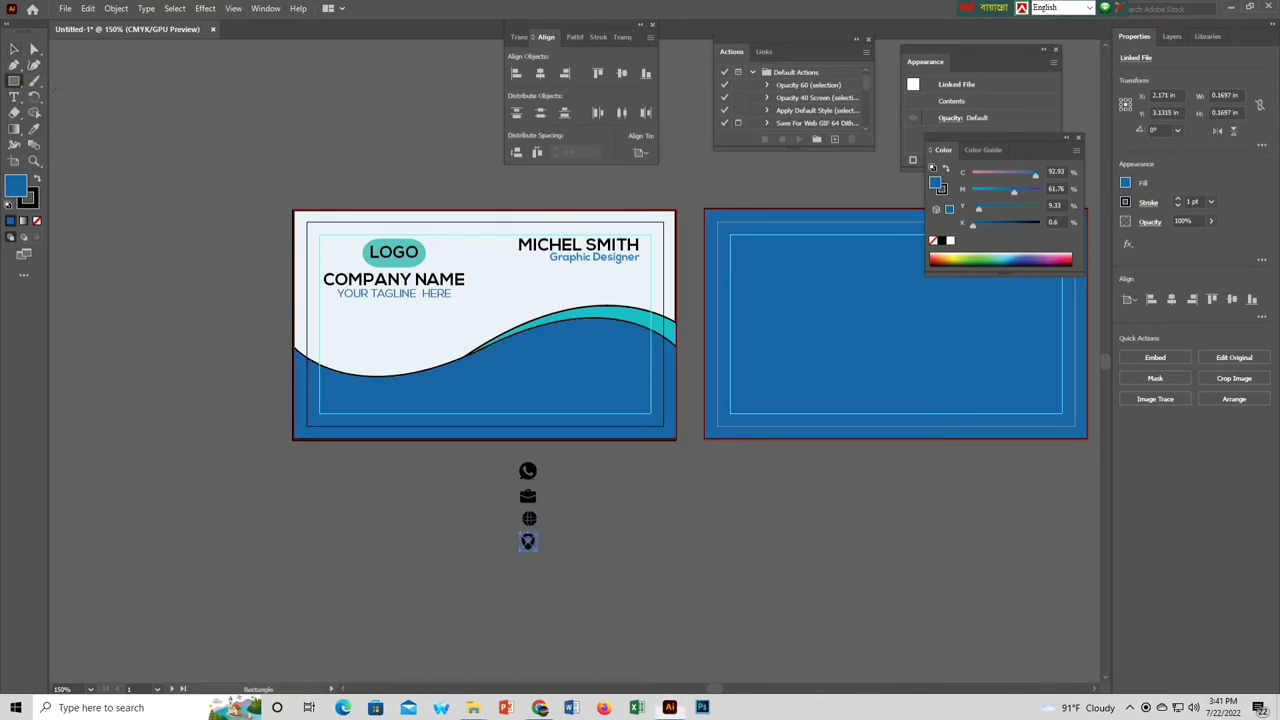
double_click(16, 186)
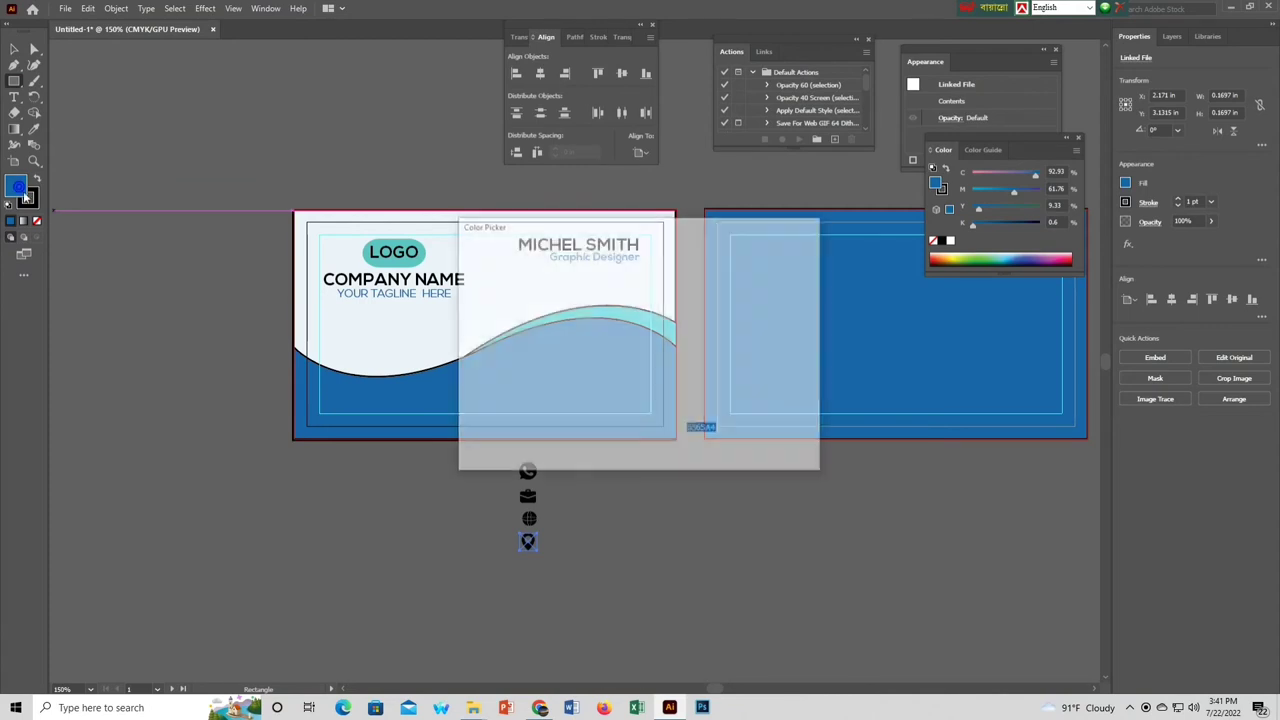
left_click(470, 266)
left_click(780, 268)
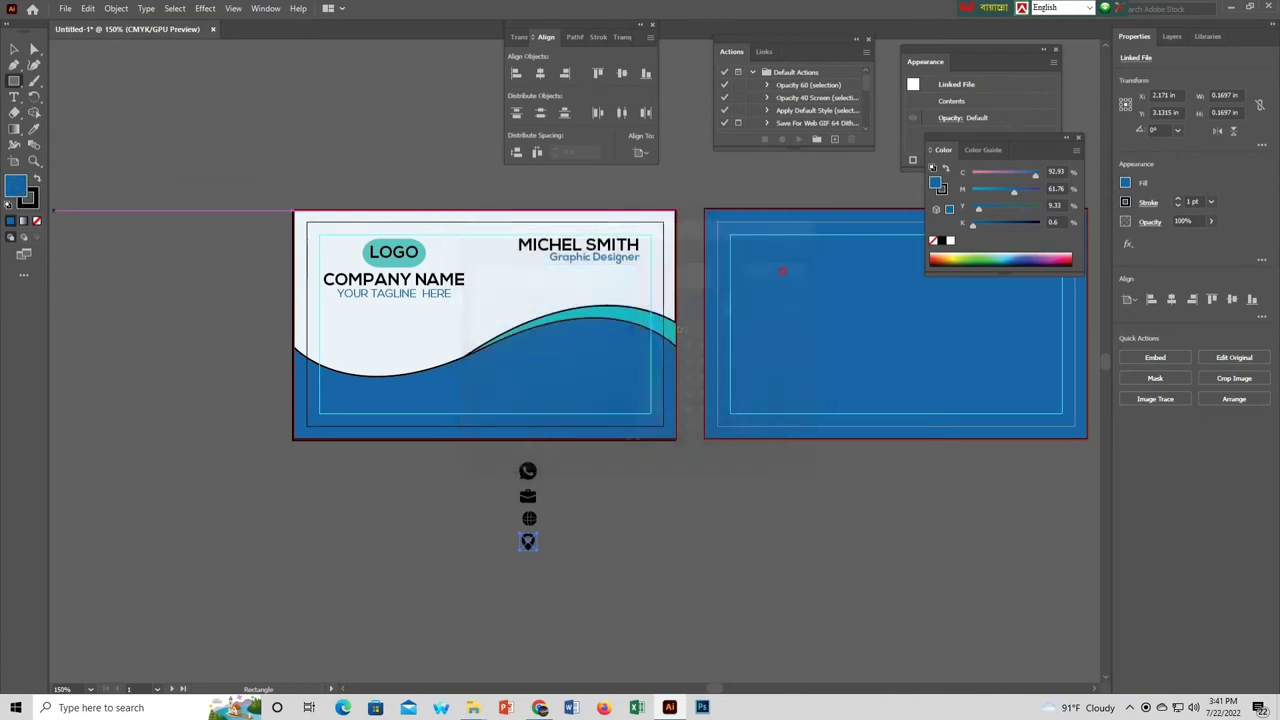
left_click_drag(593, 463, 620, 487)
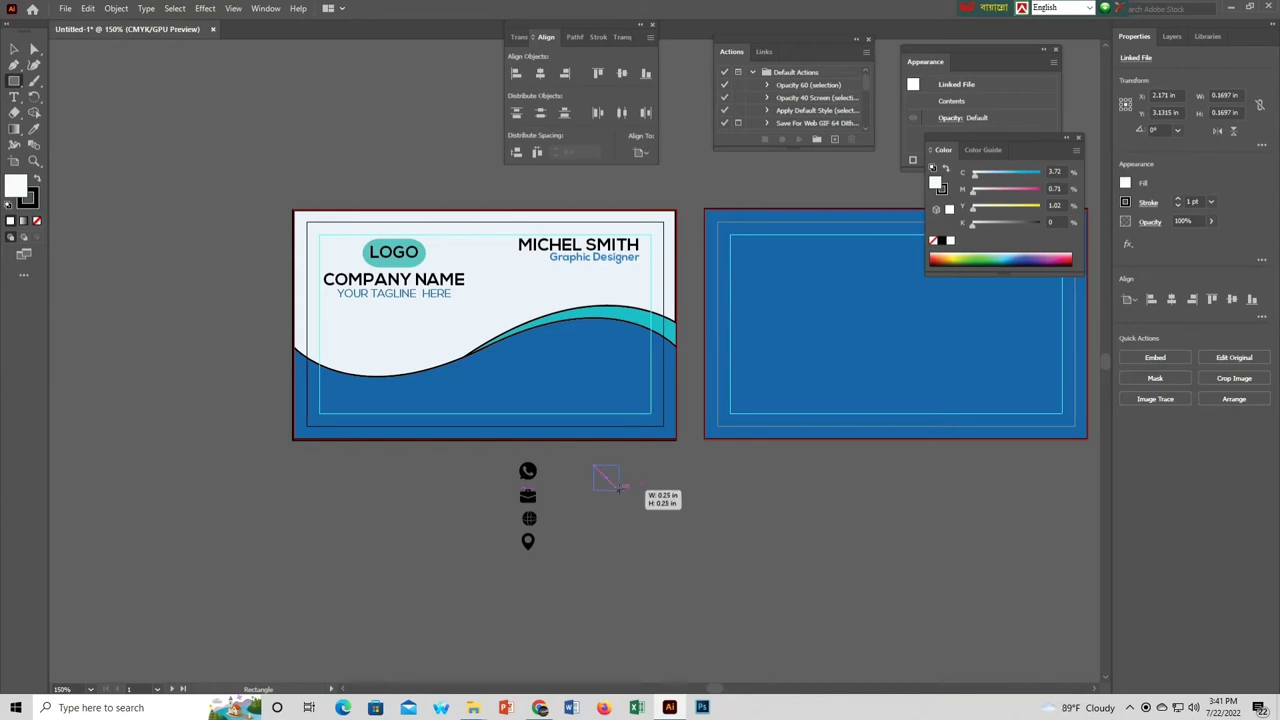
left_click_drag(620, 488, 620, 489)
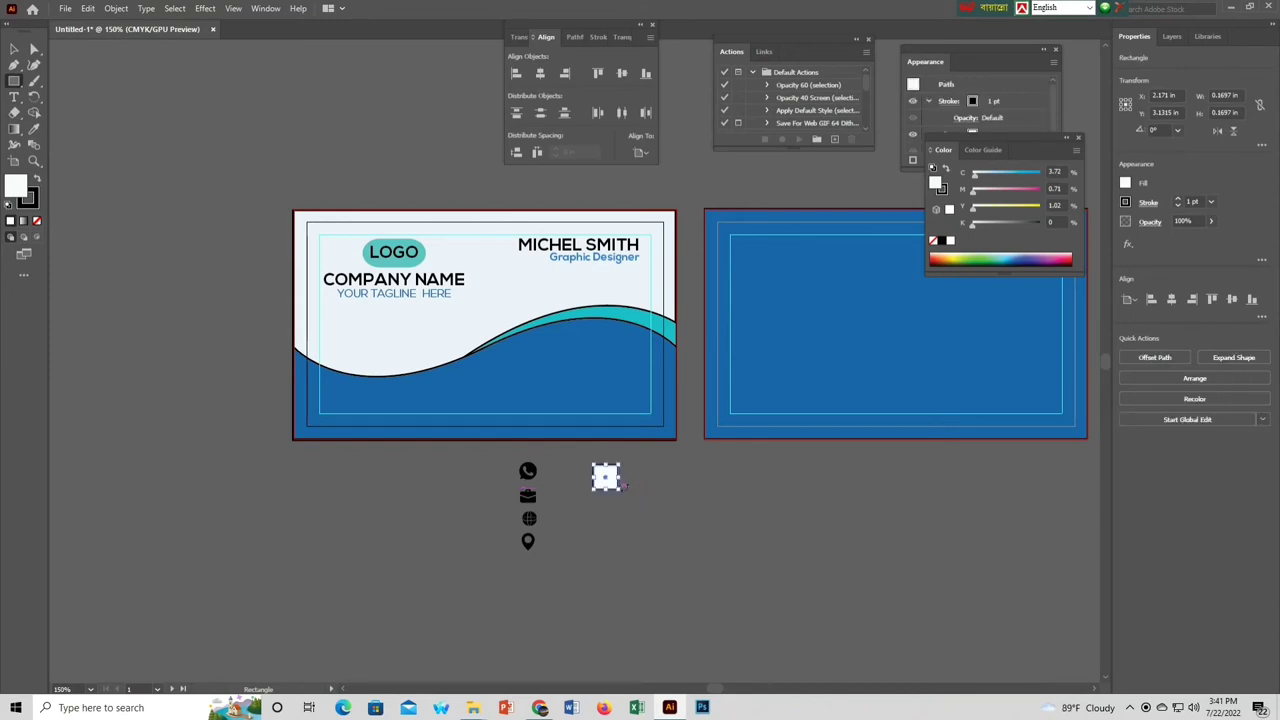
Step: Check the tutorial, then select the new white square with Direct Selection
left_click(540, 707)
left_click(541, 707)
left_click(33, 48)
left_click(603, 523)
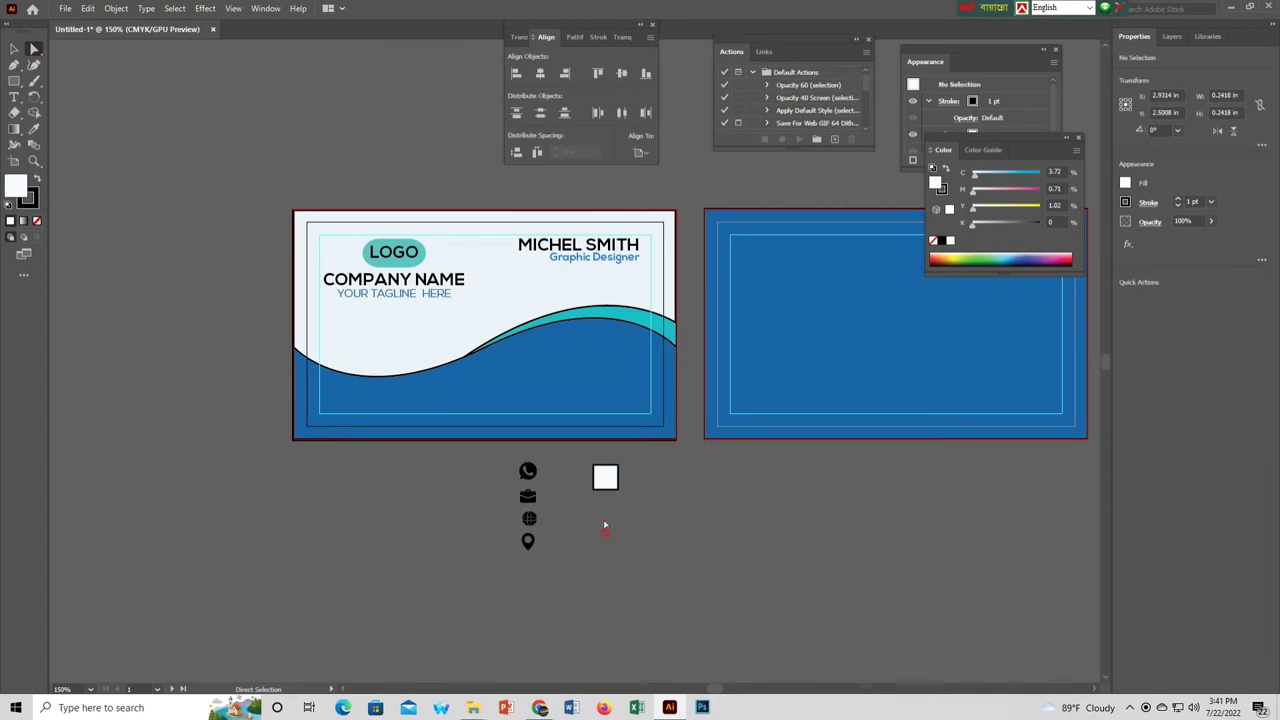
left_click(604, 481)
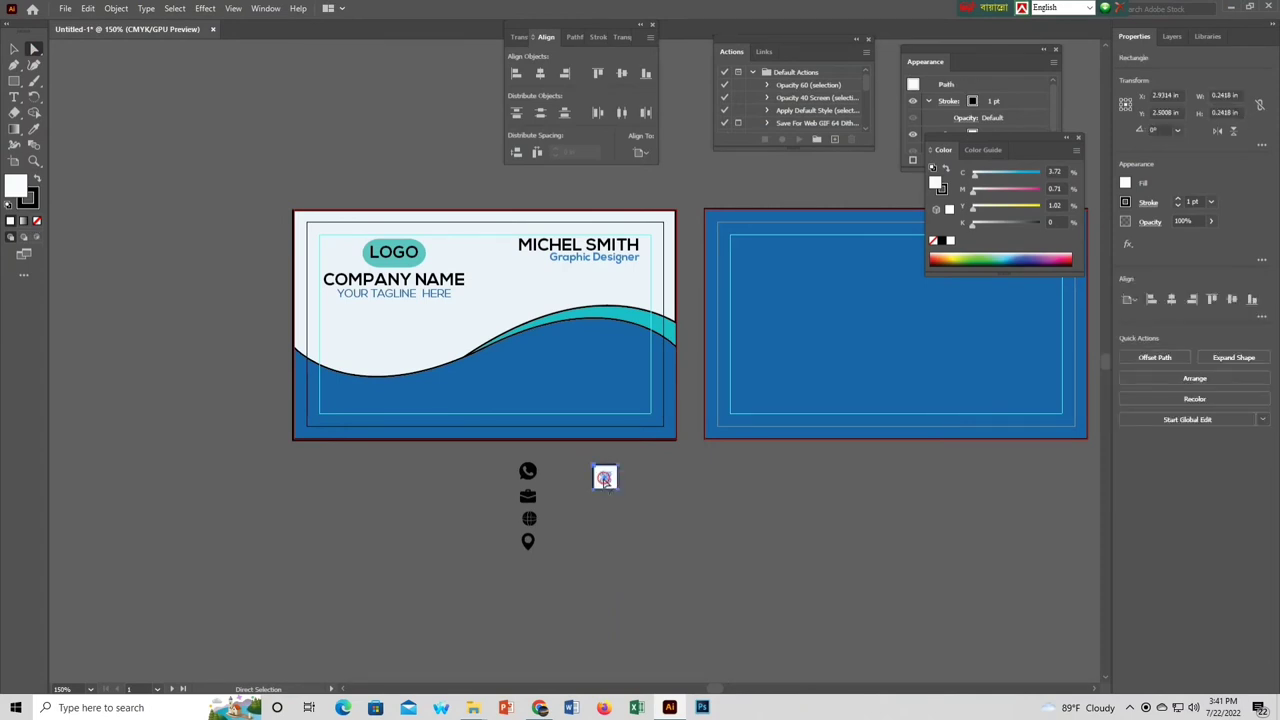
Step: Remove the stroke from the small white square, leaving the white fill active
left_click(14, 48)
left_click(640, 531)
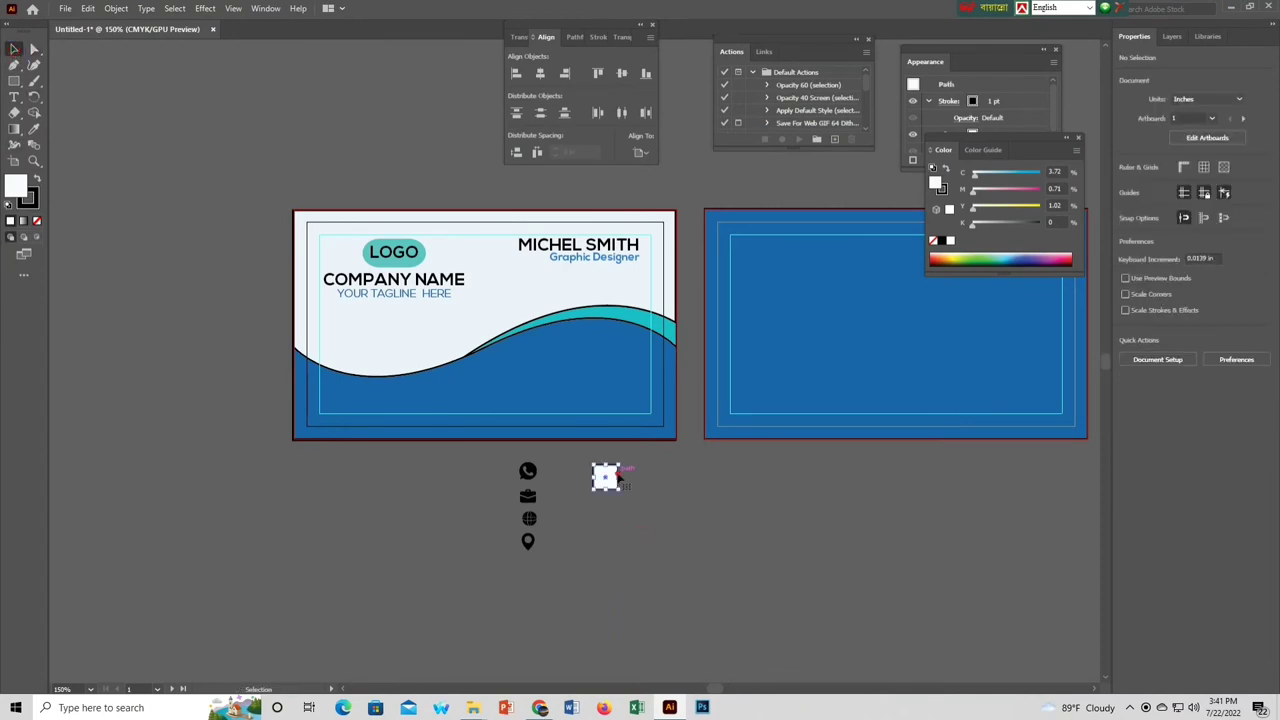
left_click(608, 477)
left_click(497, 492)
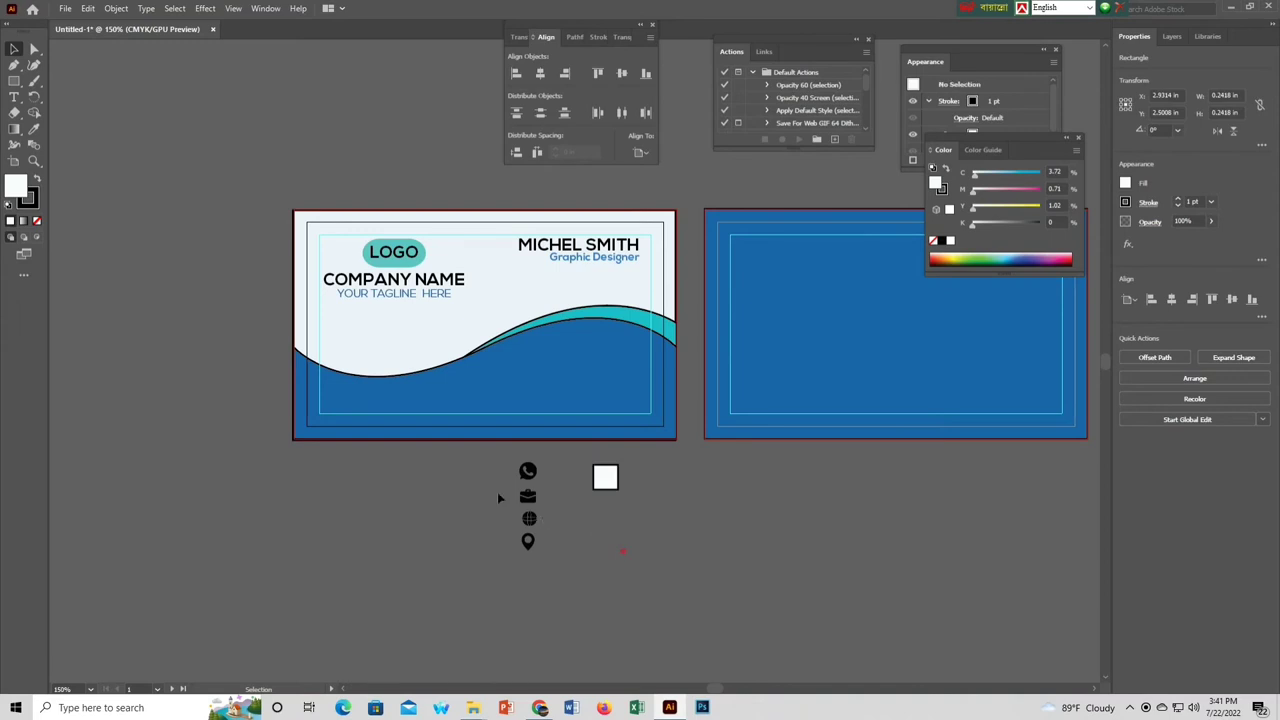
key("x")
left_click(38, 222)
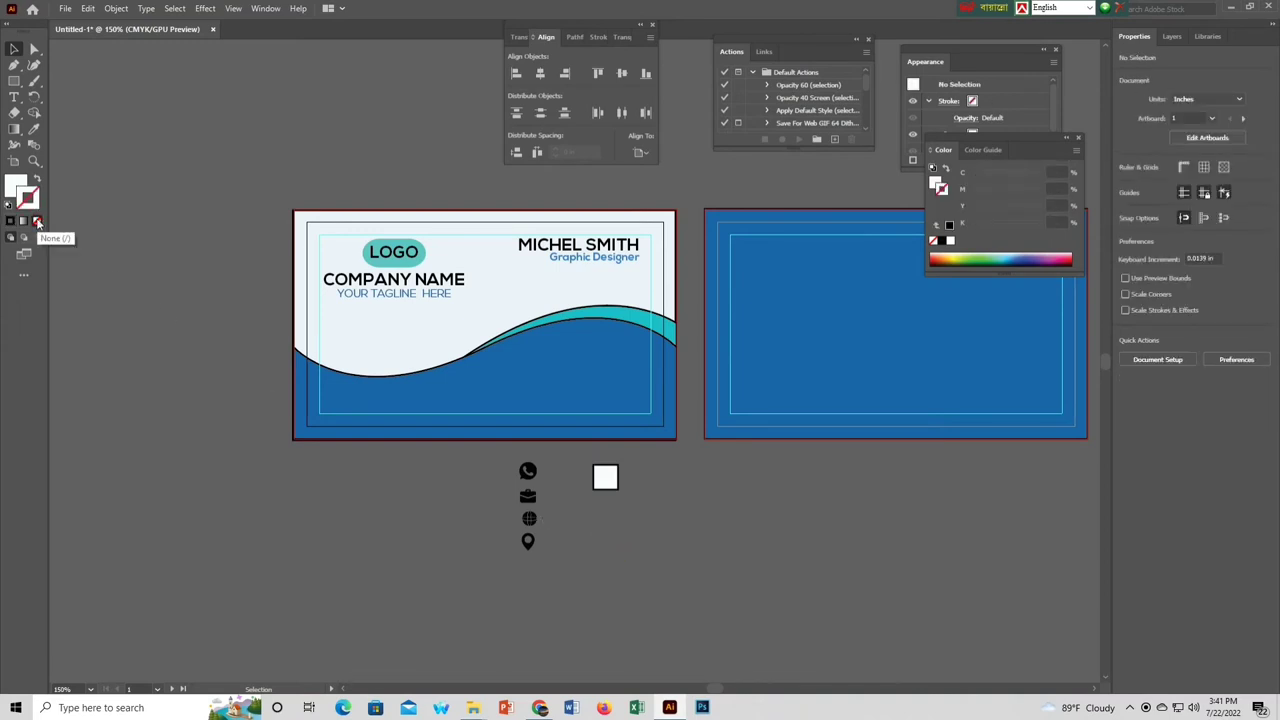
left_click(15, 186)
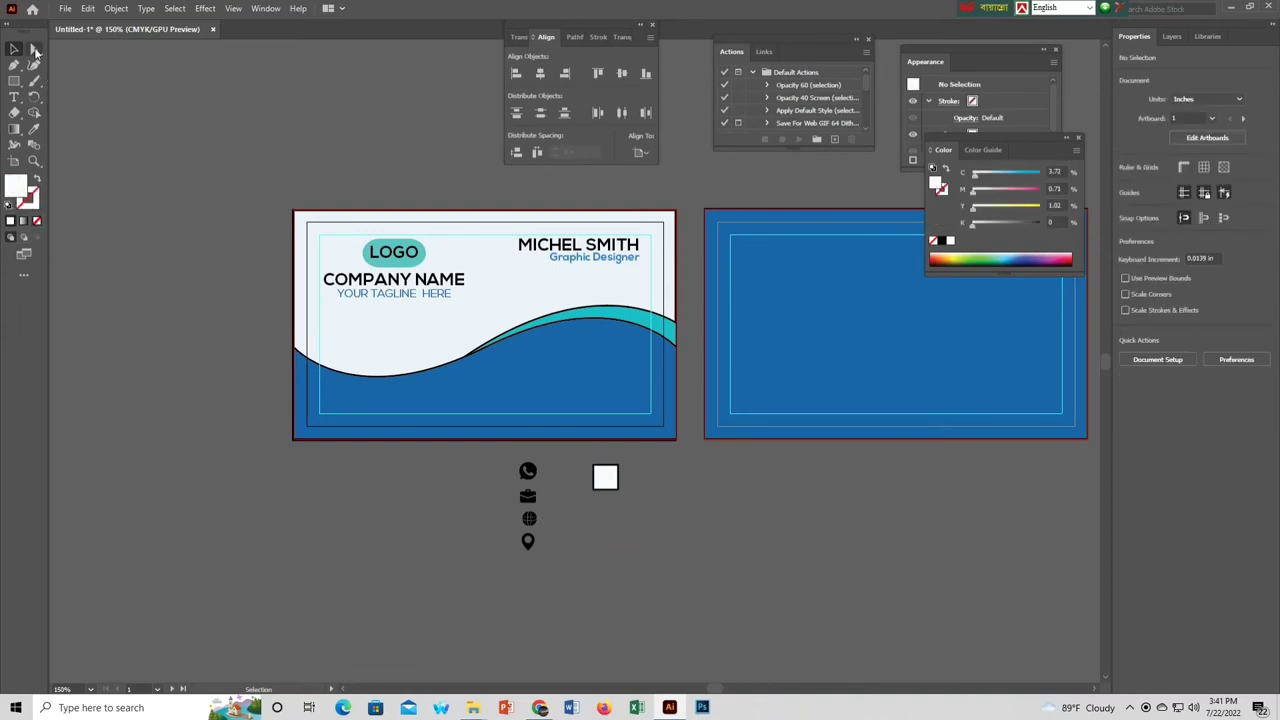
Step: Drag the square's live corners inward to turn it into a circle about 0.34 in across
left_click(35, 50)
mouse_move(632, 506)
left_mouse_down()
mouse_move(594, 466)
mouse_move(631, 506)
mouse_move(611, 486)
mouse_move(613, 502)
left_mouse_up()
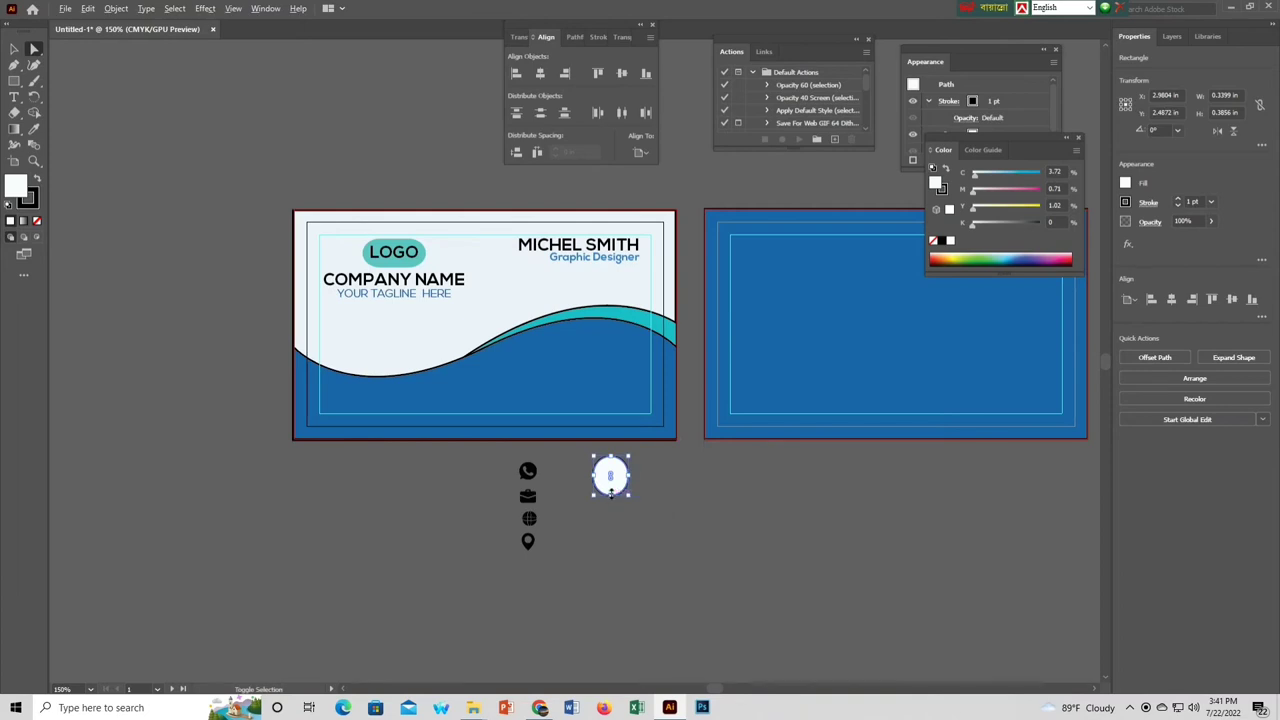
left_click(613, 503)
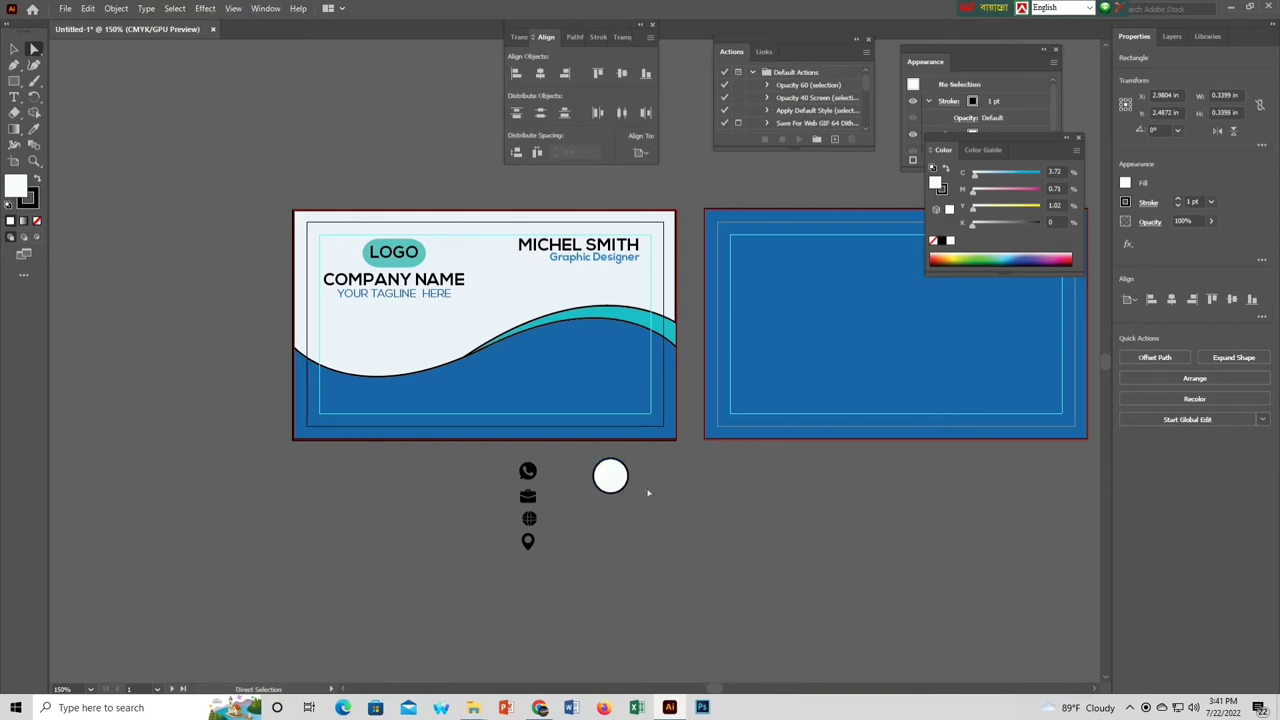
Step: Shift the phone icon right and move the white circle to the top of the icon column
mouse_move(527, 469)
left_mouse_down()
mouse_move(611, 475)
mouse_move(567, 473)
left_mouse_up()
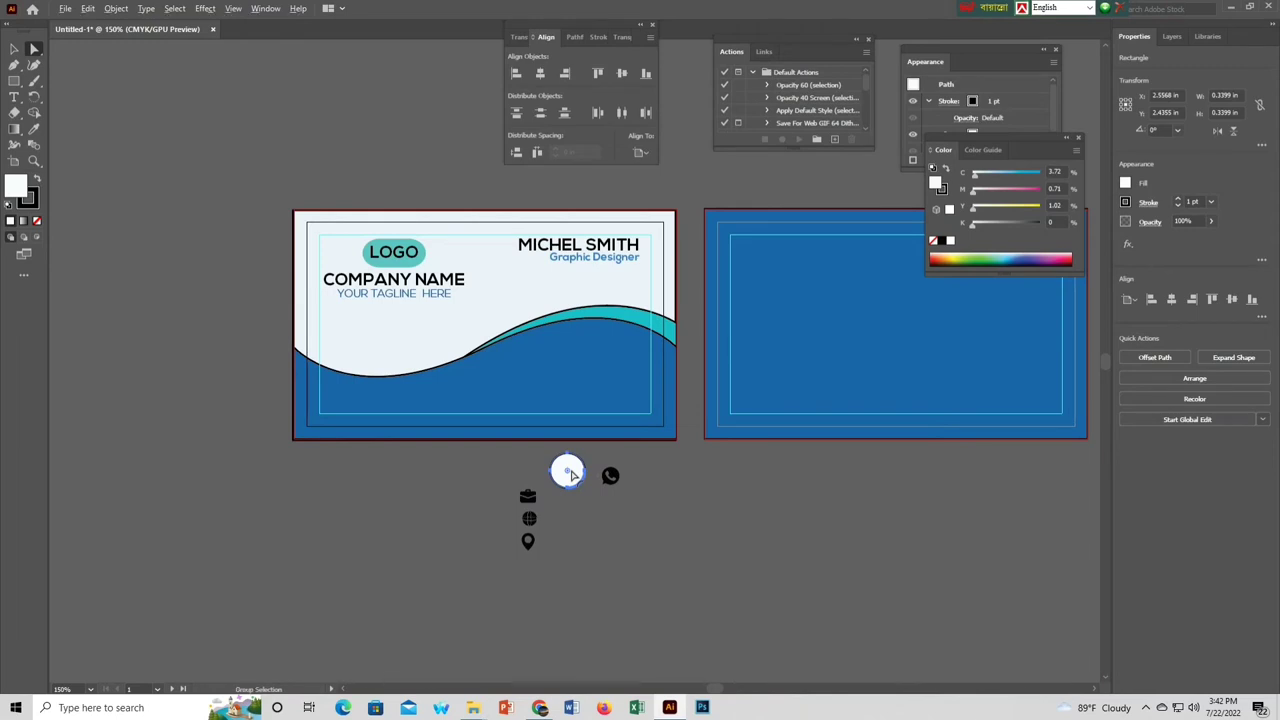
left_click_drag(572, 474, 567, 475)
left_click(450, 470)
left_click(12, 48)
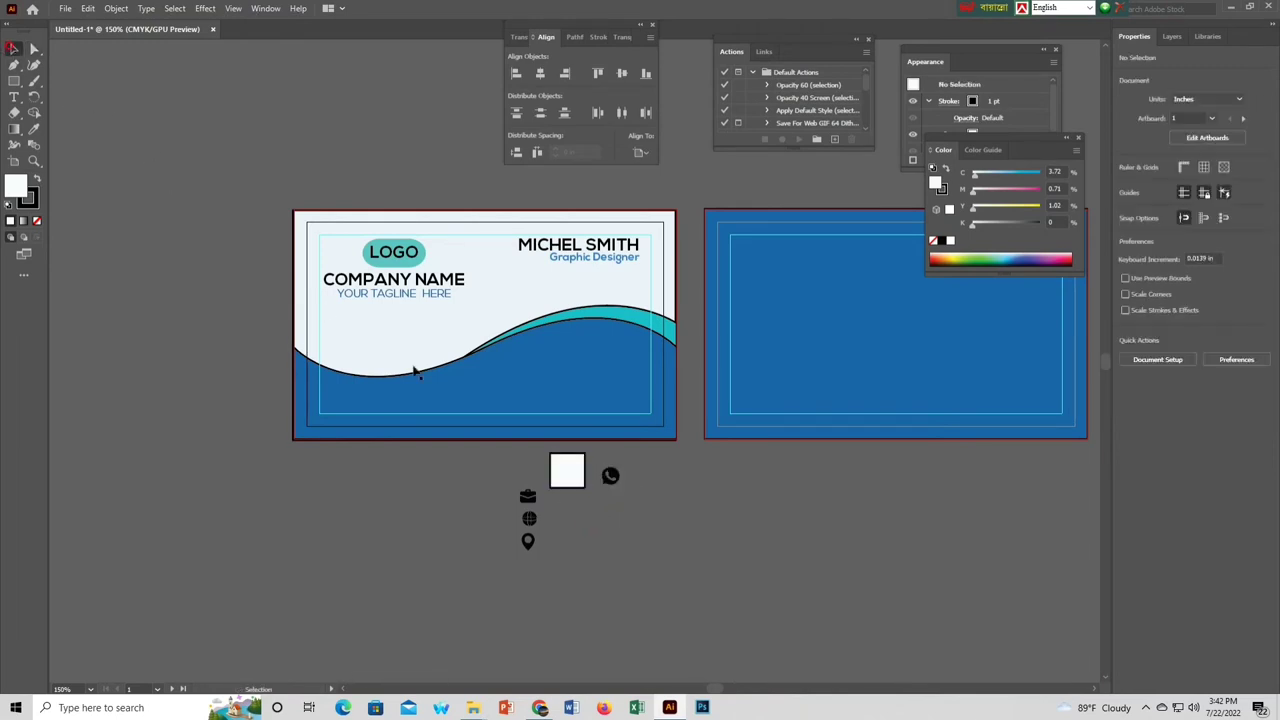
left_click(567, 470)
Step: Drag a live corner so the white circle's full round shape returns
key("v")
left_click_drag(575, 478, 599, 516)
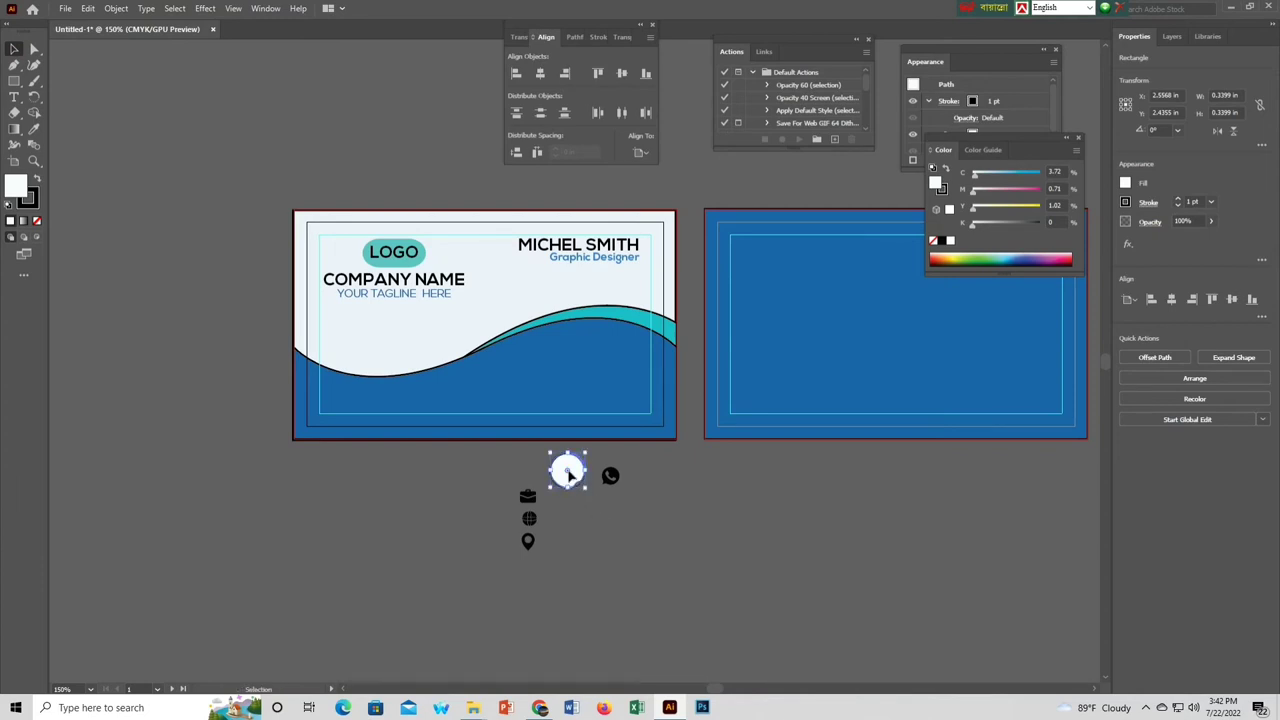
left_click(13, 50)
left_click(585, 540)
left_click(562, 487)
Step: Make two more copies of the white circle and place the phone icon on the top one
left_click_drag(563, 484, 698, 539)
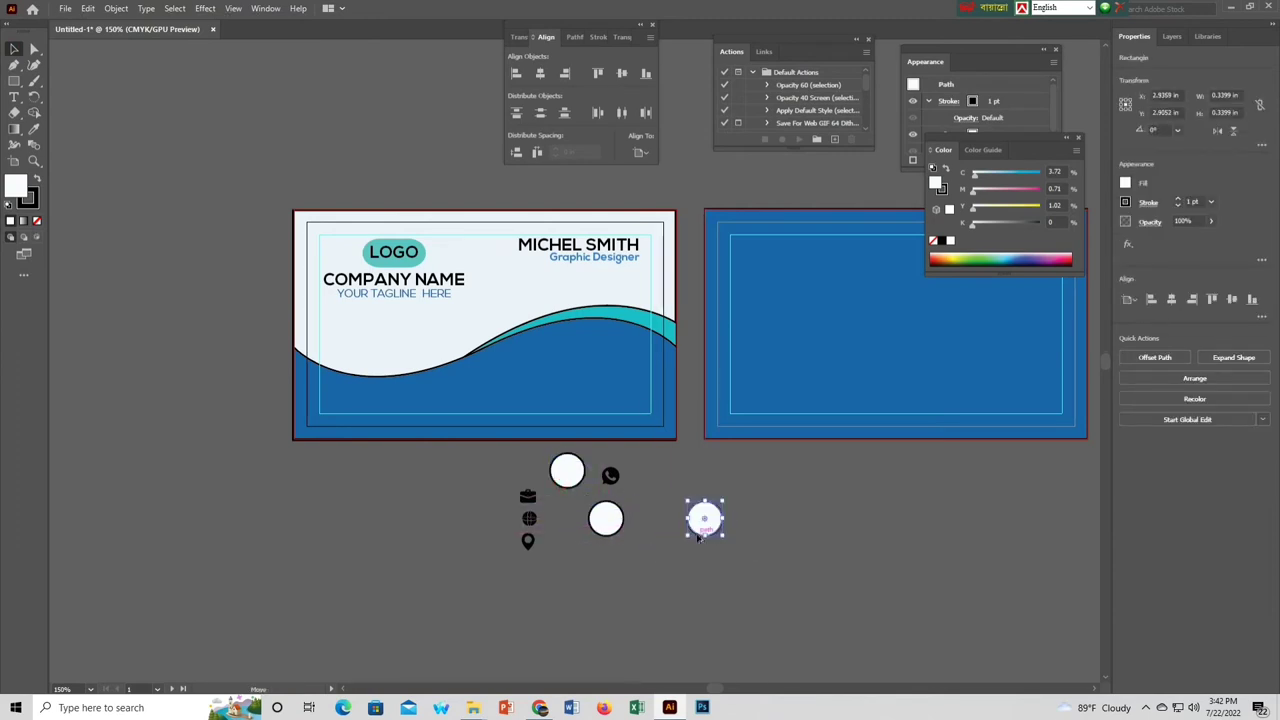
left_click_drag(700, 530, 650, 558)
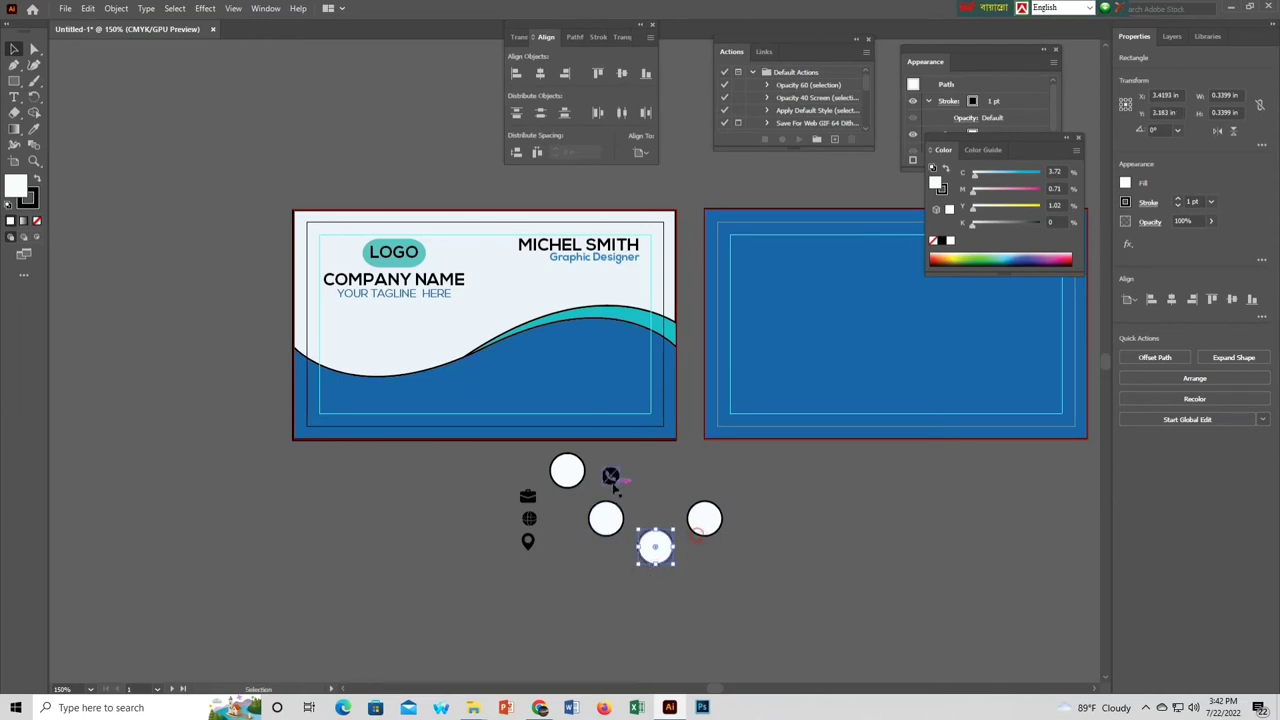
left_click_drag(611, 477, 568, 470)
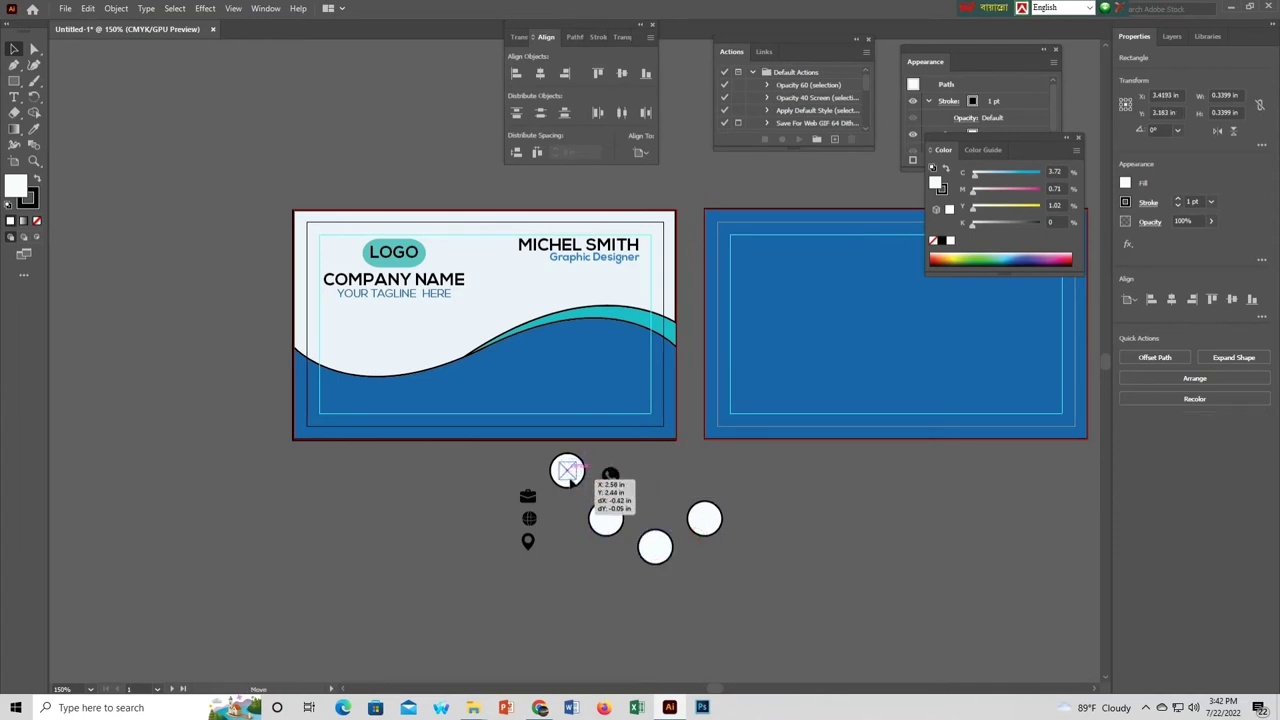
Step: Bring the phone icon in front, centre it vertically on its circle, and group them
right_click(570, 472)
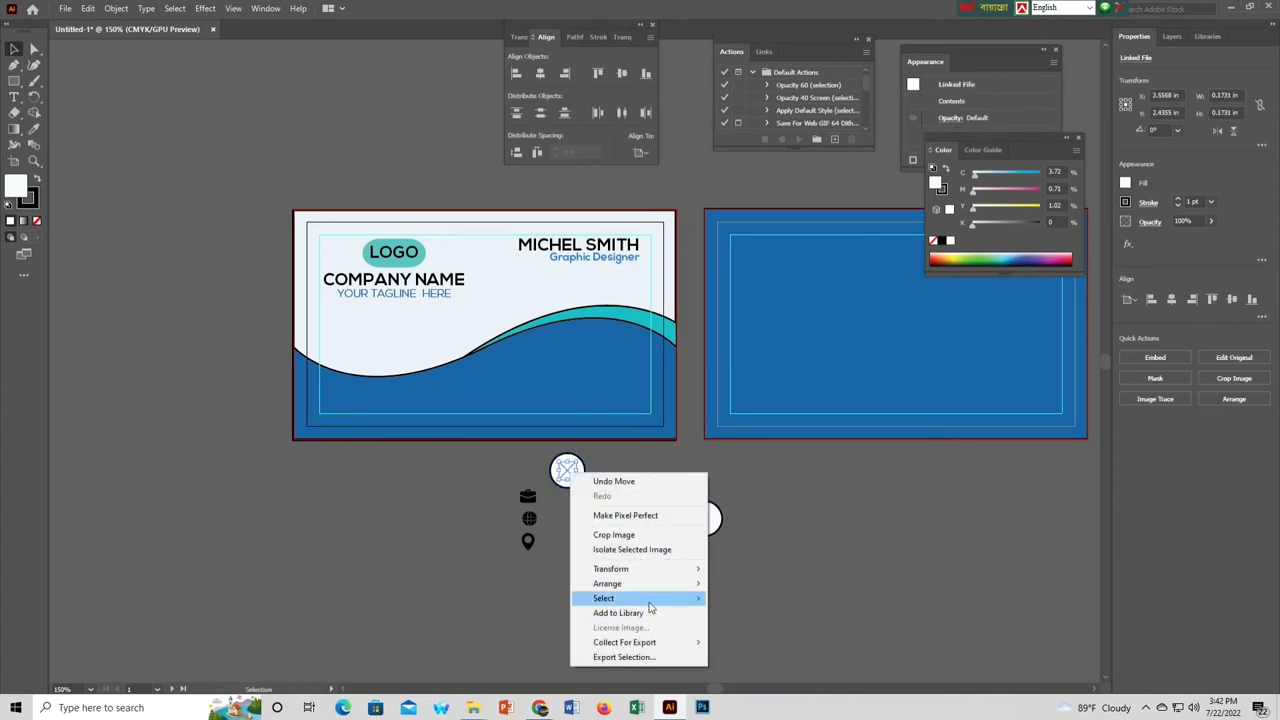
left_click(744, 583)
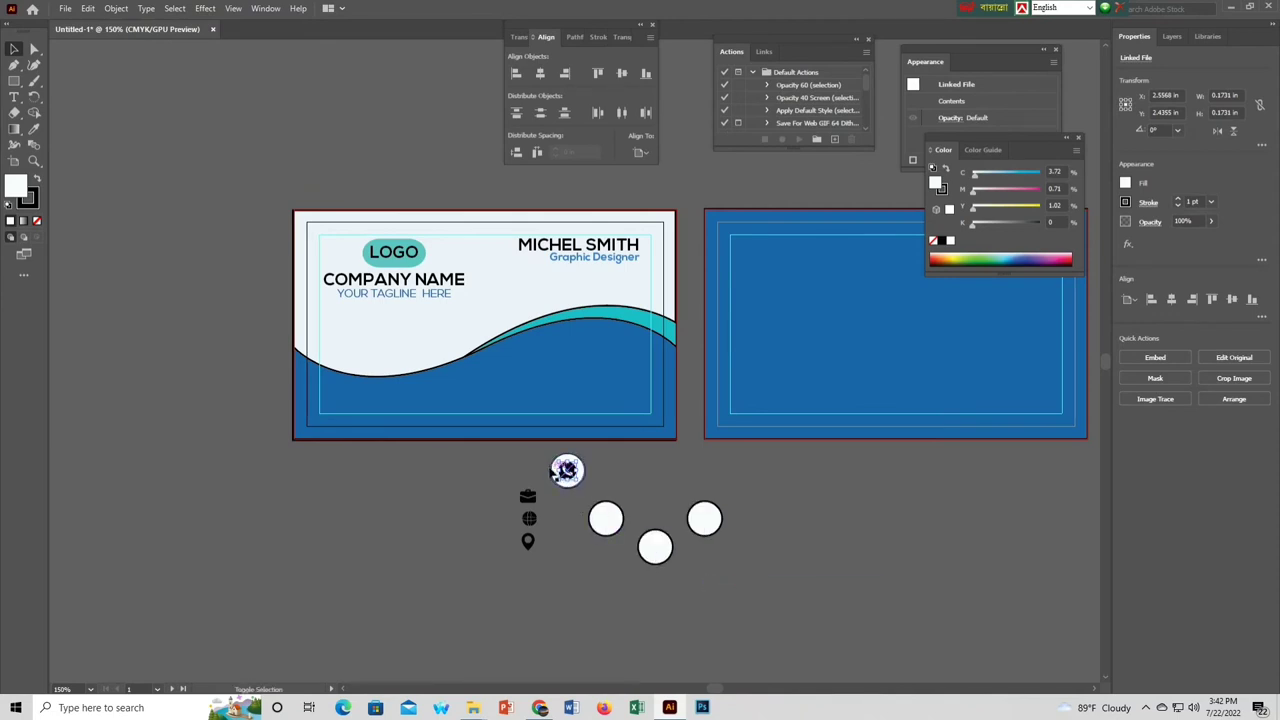
left_click(566, 470, "shift")
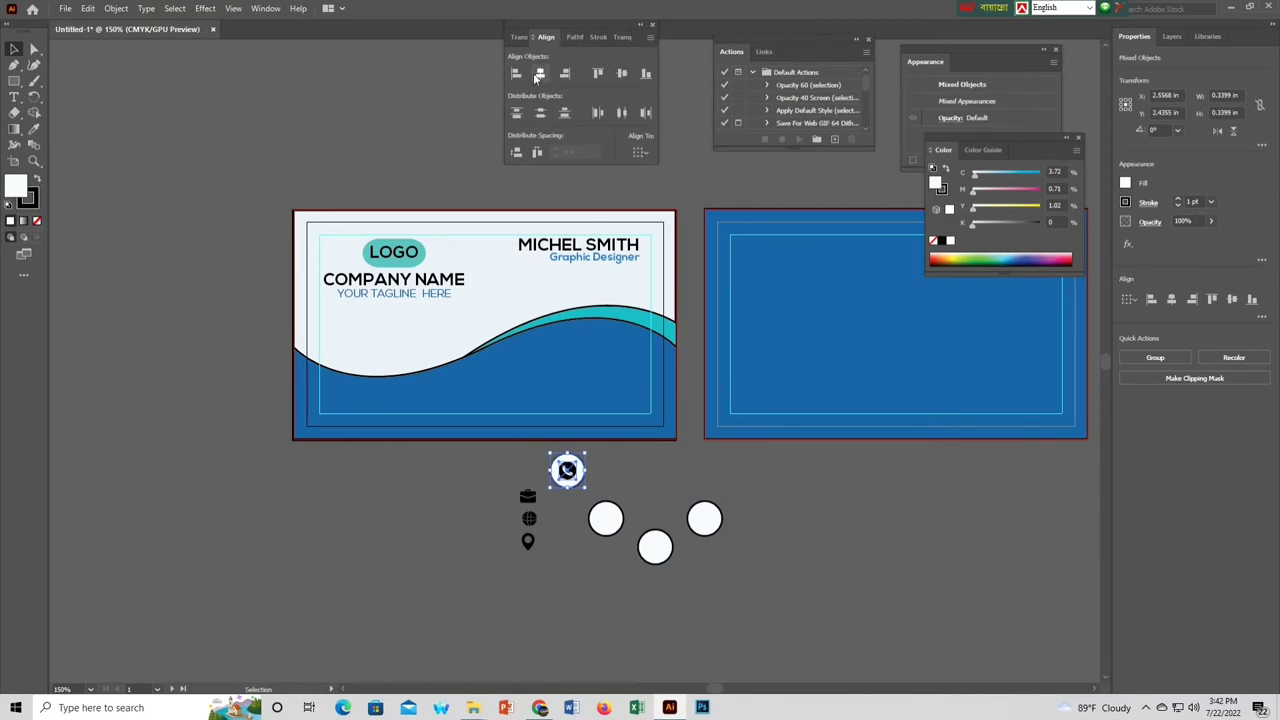
left_click(621, 73)
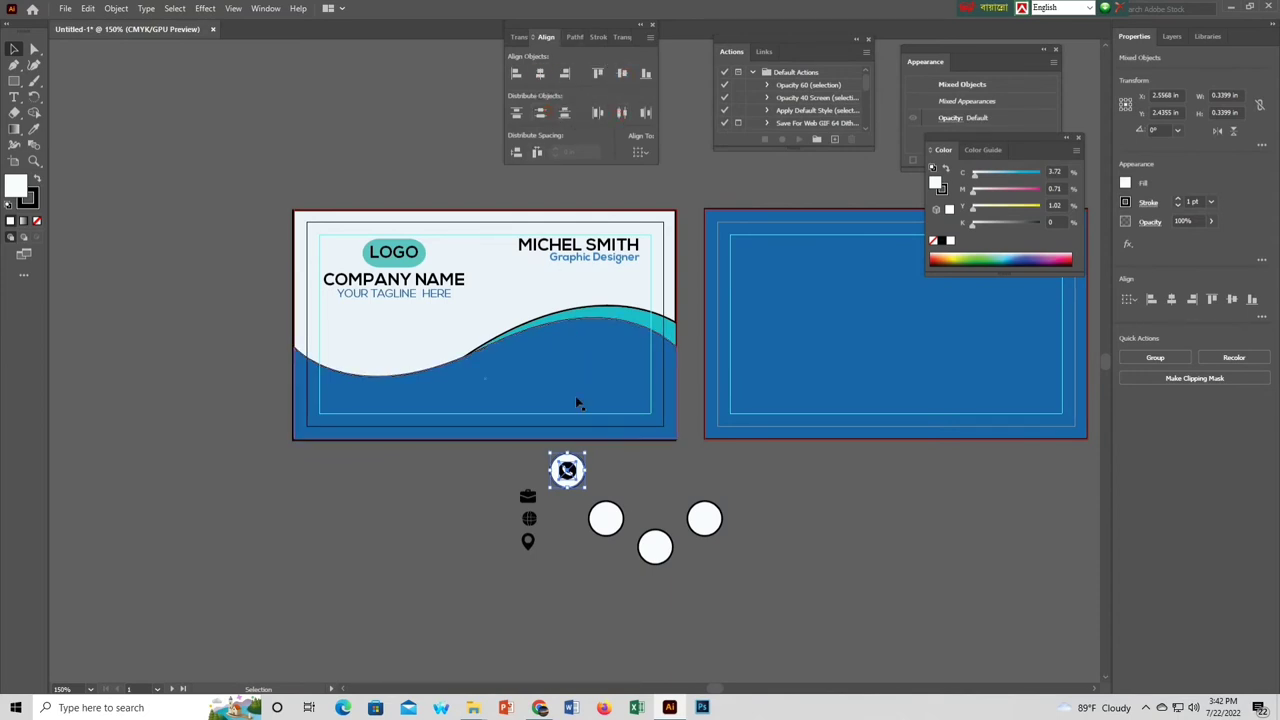
right_click(563, 467)
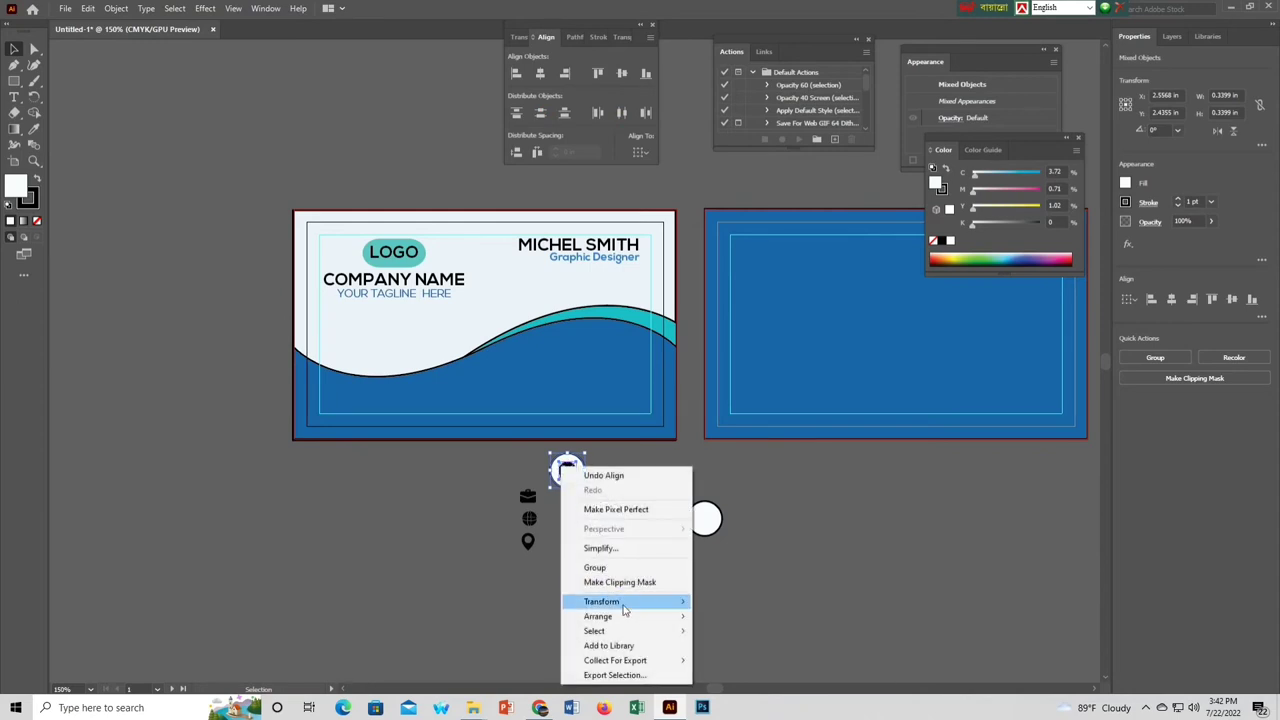
left_click(612, 567)
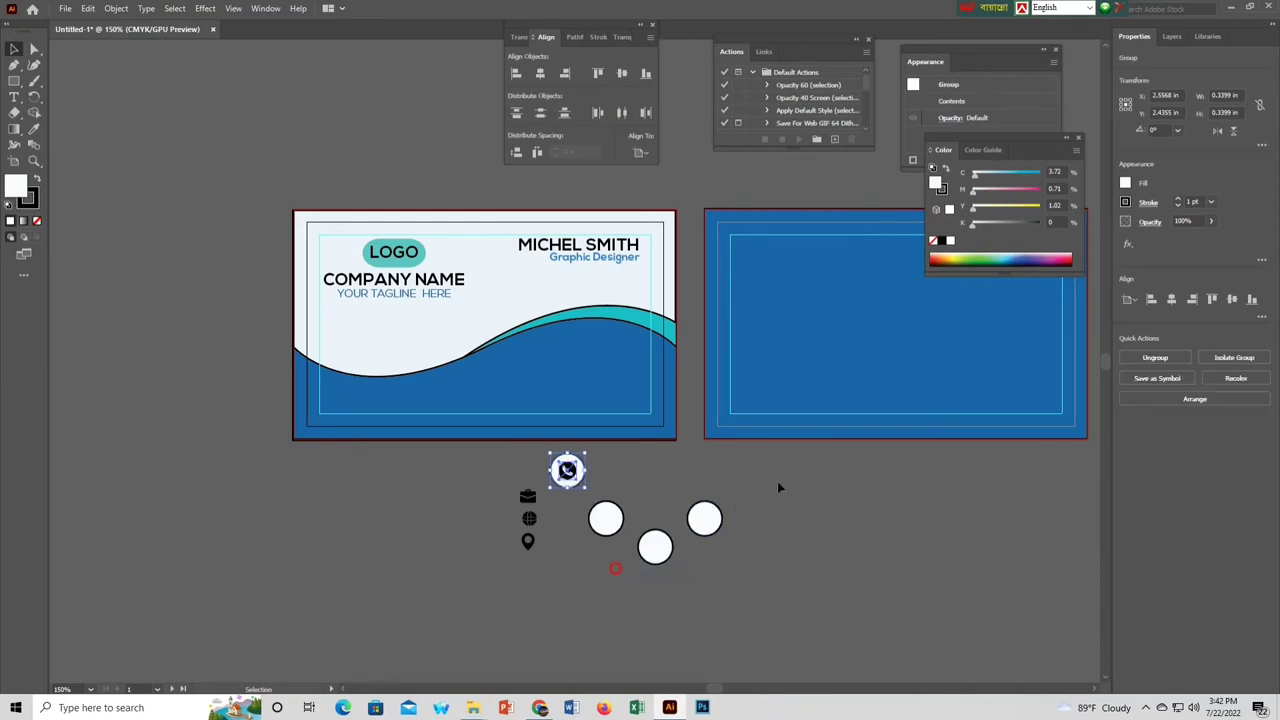
left_click(477, 521)
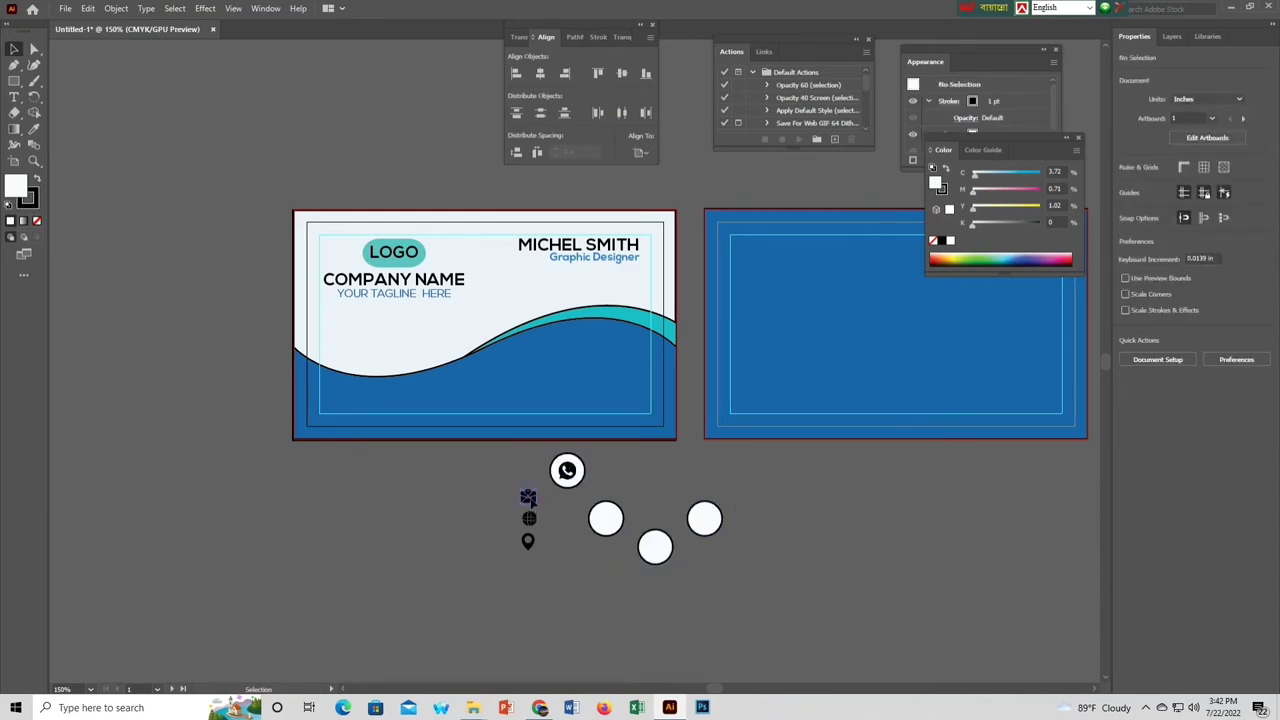
Step: Centre the briefcase in front of a white circle, group them, and move the group up
left_click_drag(528, 497, 607, 521)
right_click(607, 521)
mouse_move(660, 437)
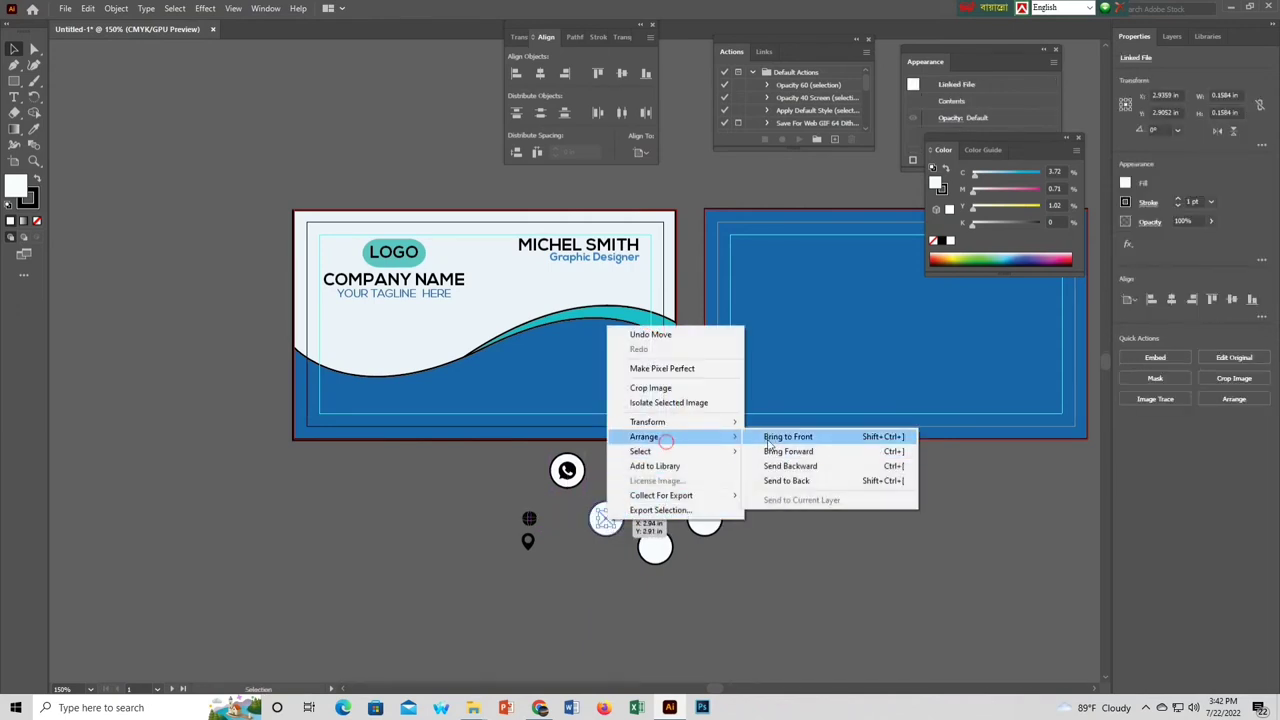
left_click(770, 436)
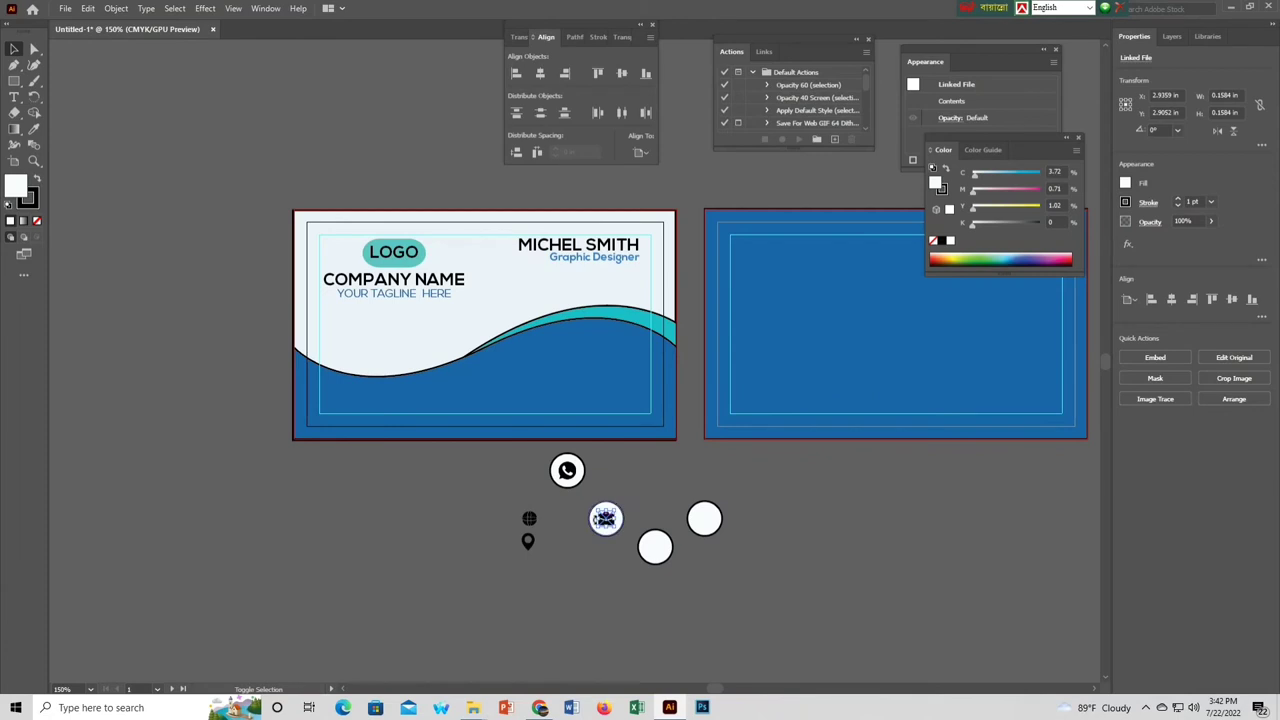
left_click(595, 524, "shift")
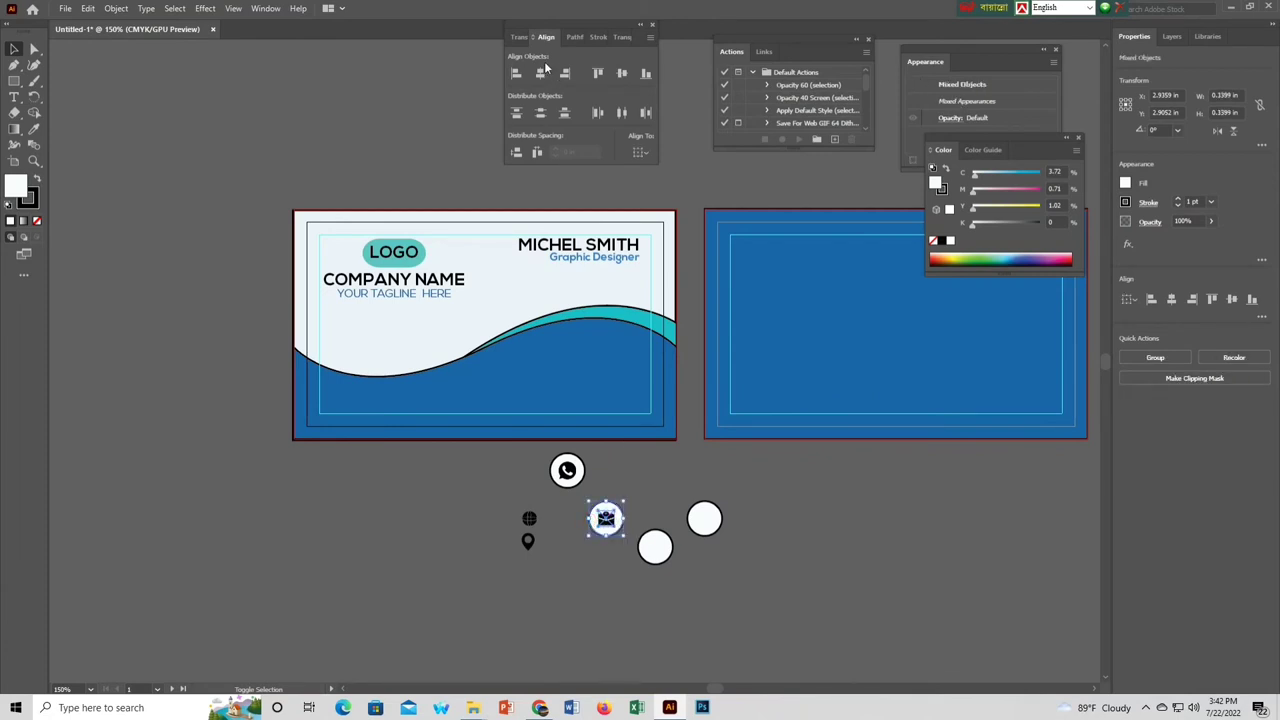
left_click(540, 74)
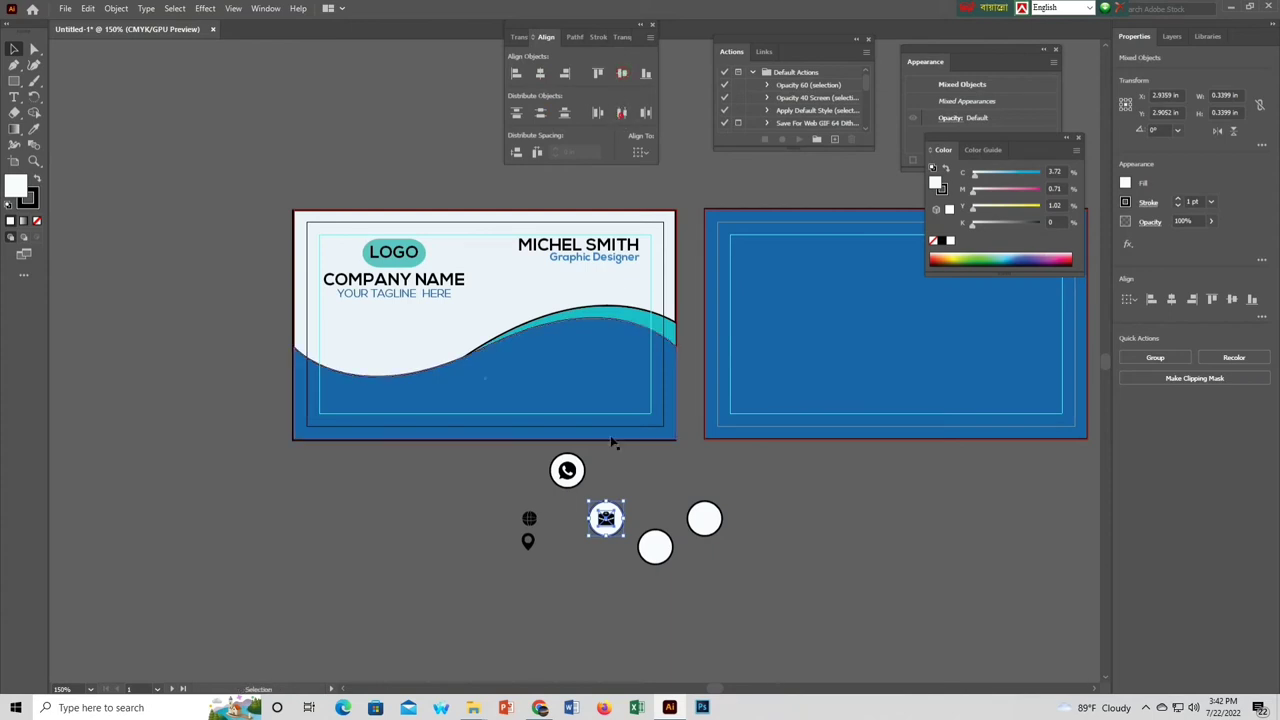
right_click(603, 517)
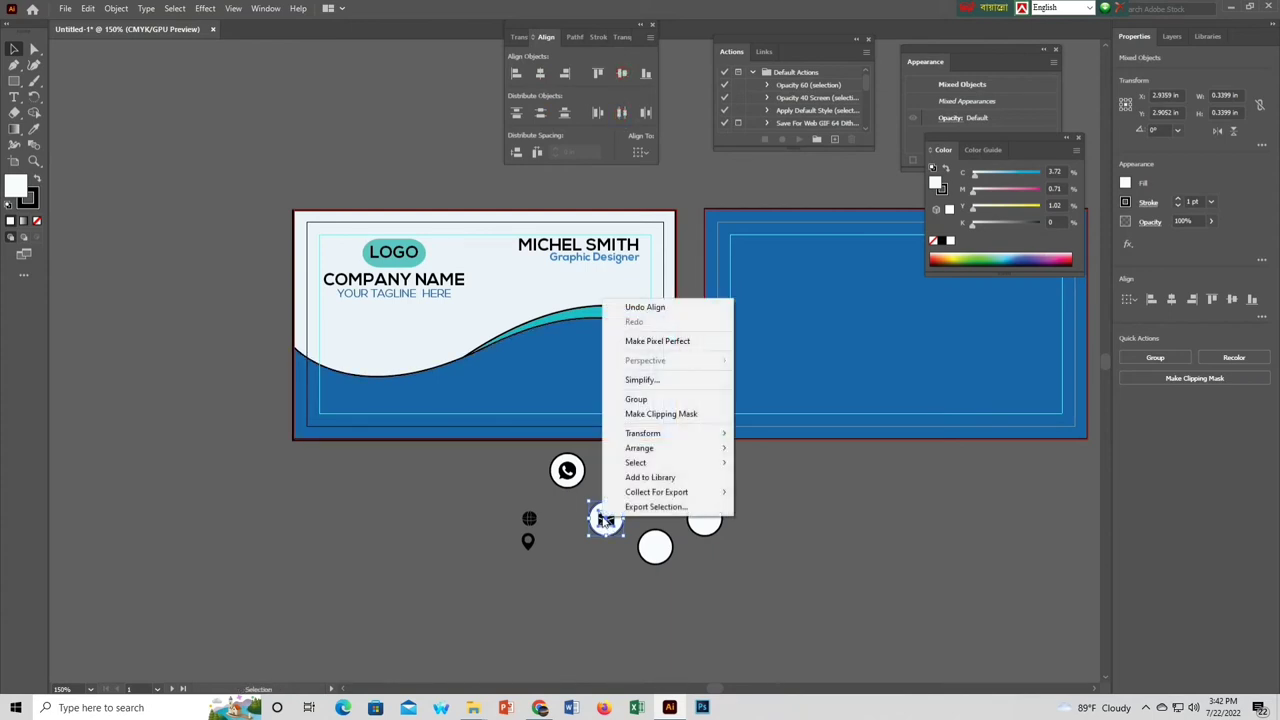
left_click(636, 399)
left_click(745, 527)
left_click_drag(605, 518, 619, 472)
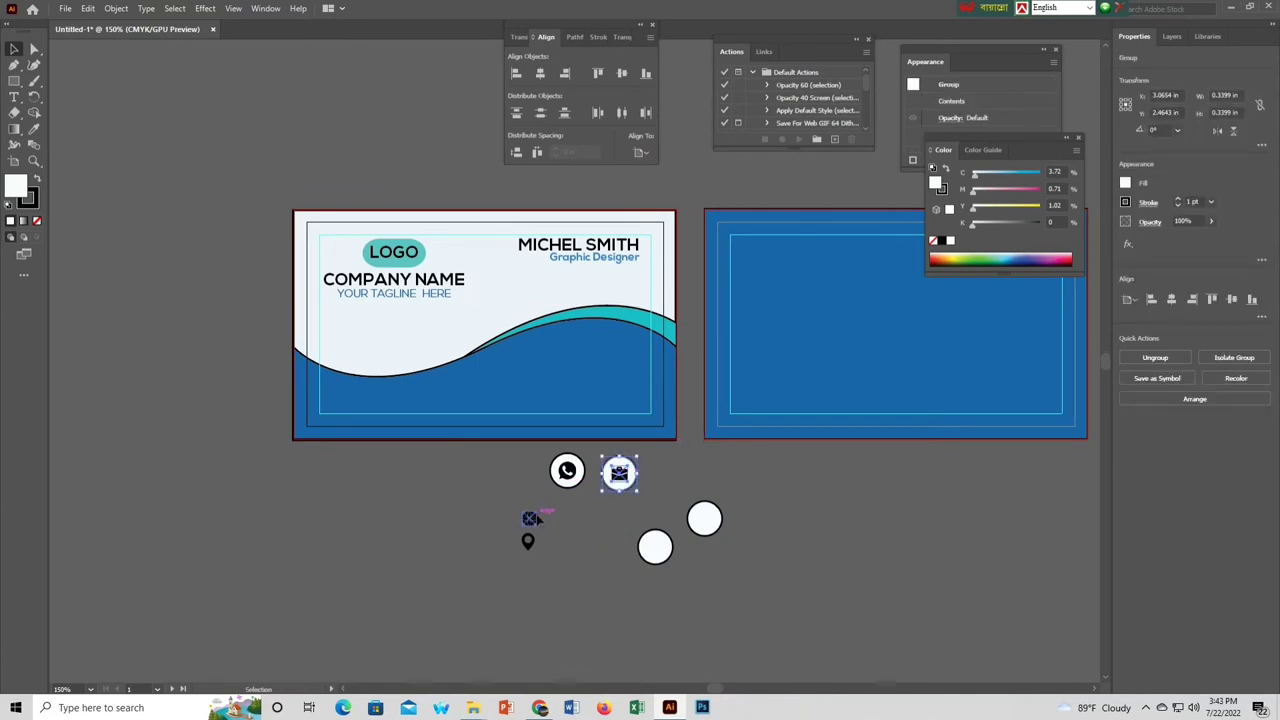
Step: Place the globe icon on a white circle, enlarge it to 0.2 in, and bring it forward
left_click_drag(537, 520, 540, 506)
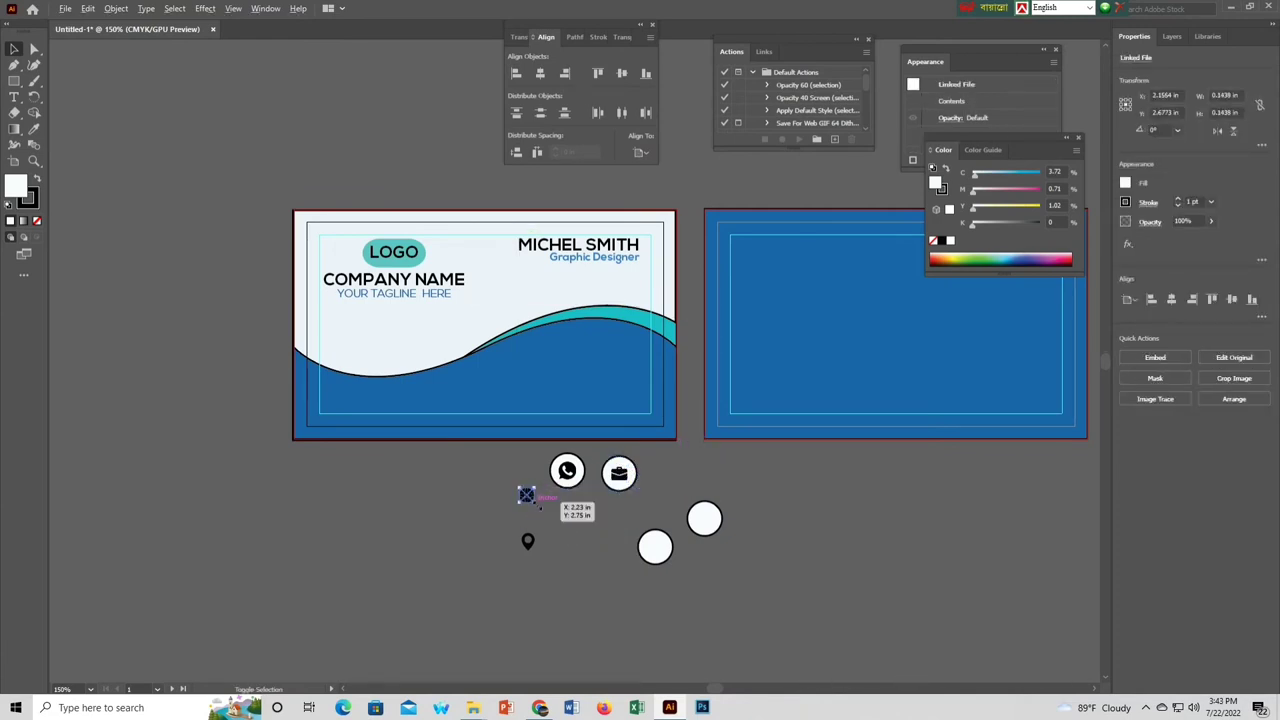
left_click_drag(536, 504, 658, 548)
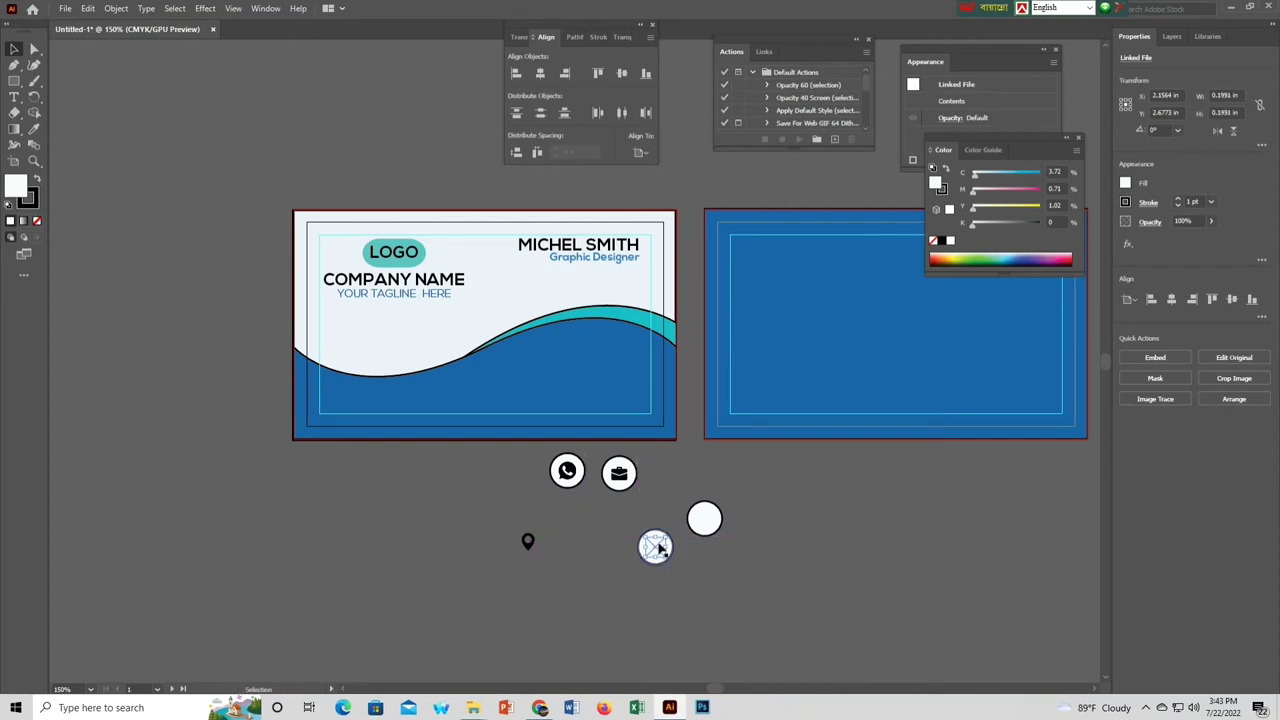
right_click(658, 548)
mouse_move(700, 460)
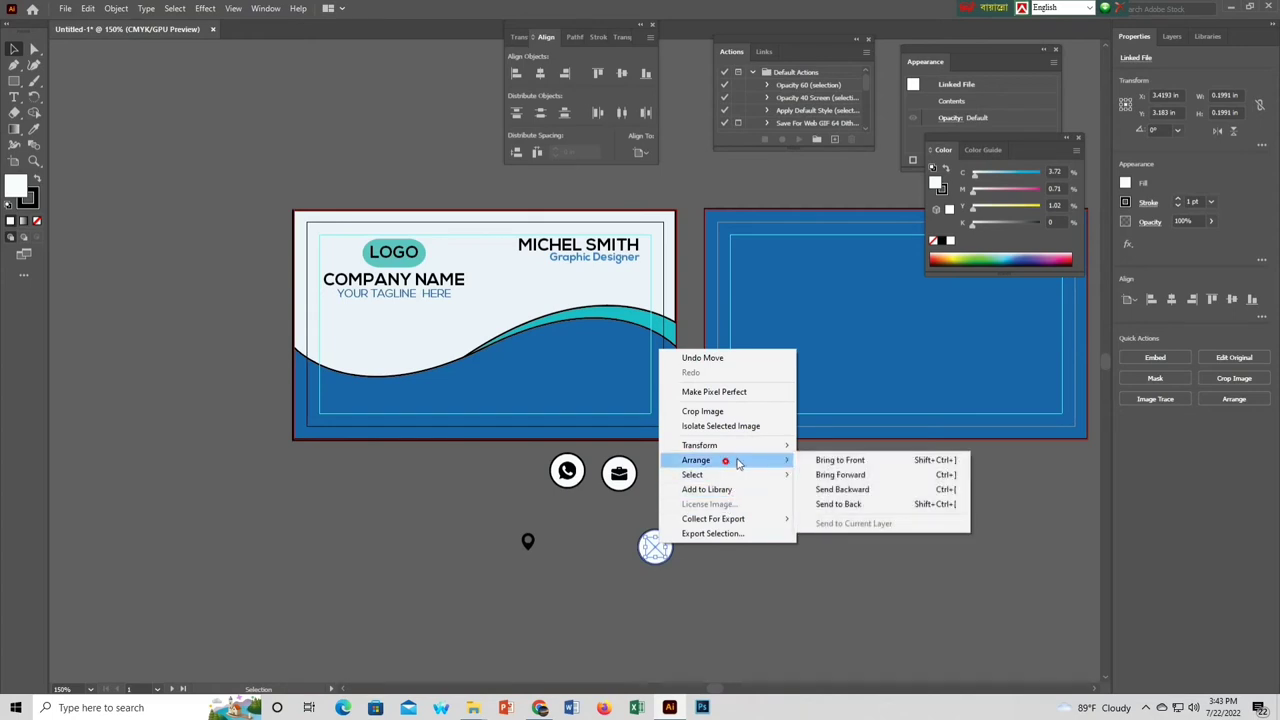
left_click(823, 460)
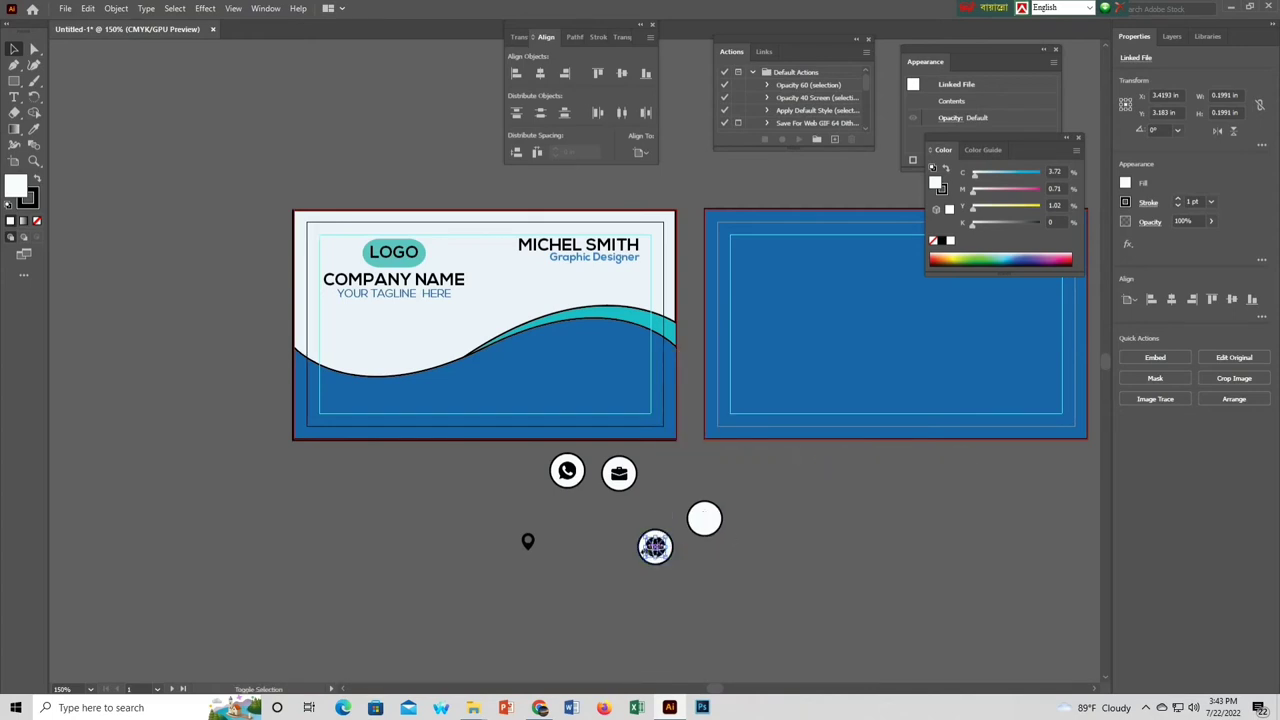
Step: Group the globe with its circle and move it up beside the other icons
left_click(642, 546)
left_click(640, 546)
left_click(732, 554)
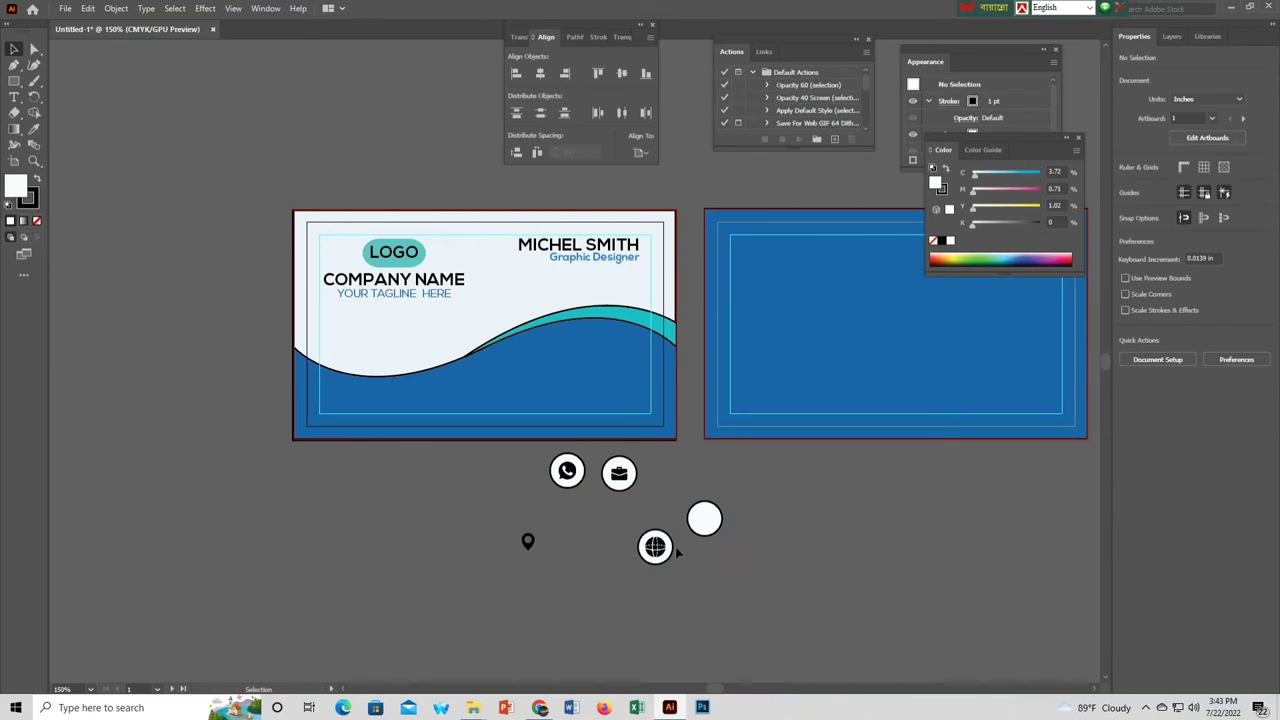
left_click(670, 548)
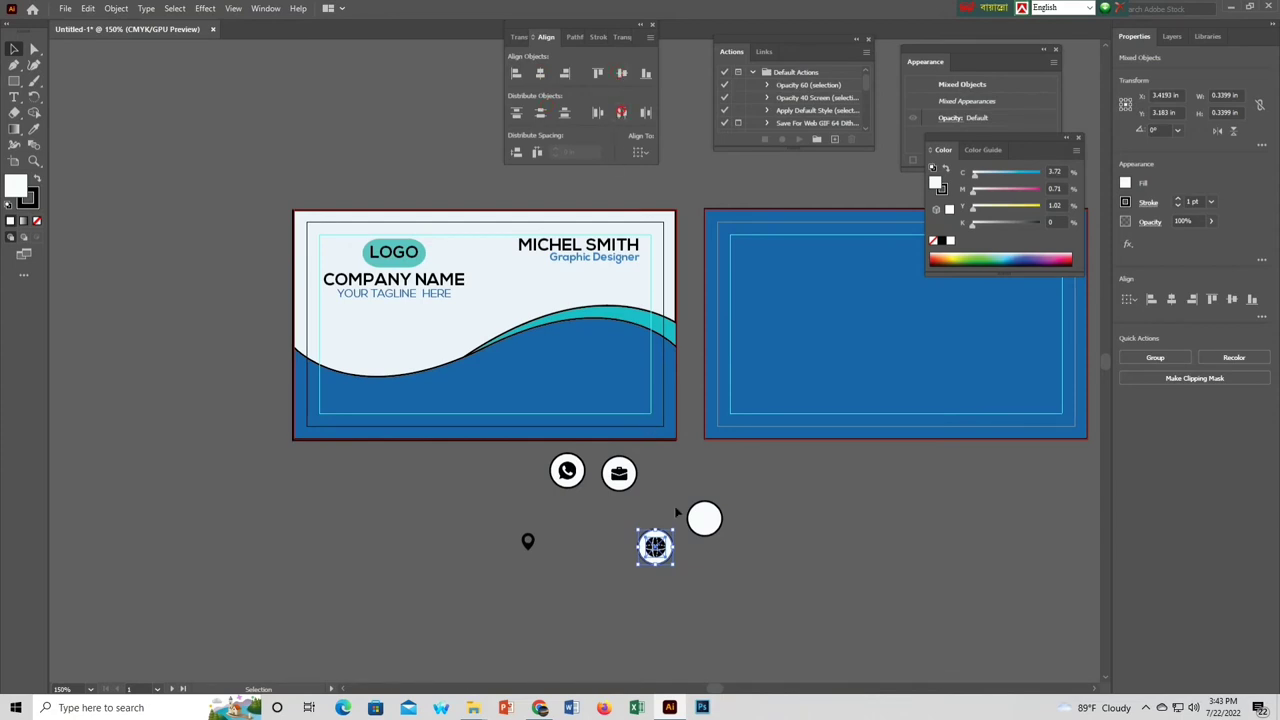
right_click(666, 553)
left_click(697, 428)
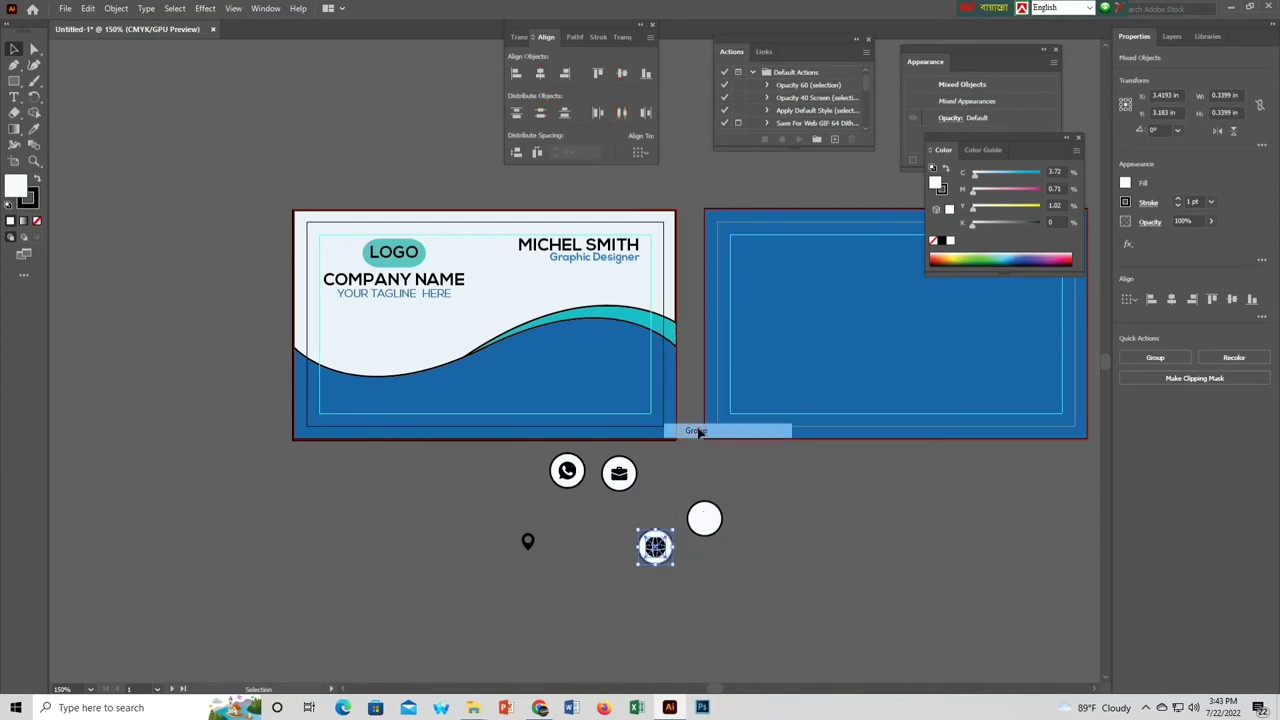
left_click_drag(655, 546, 601, 506)
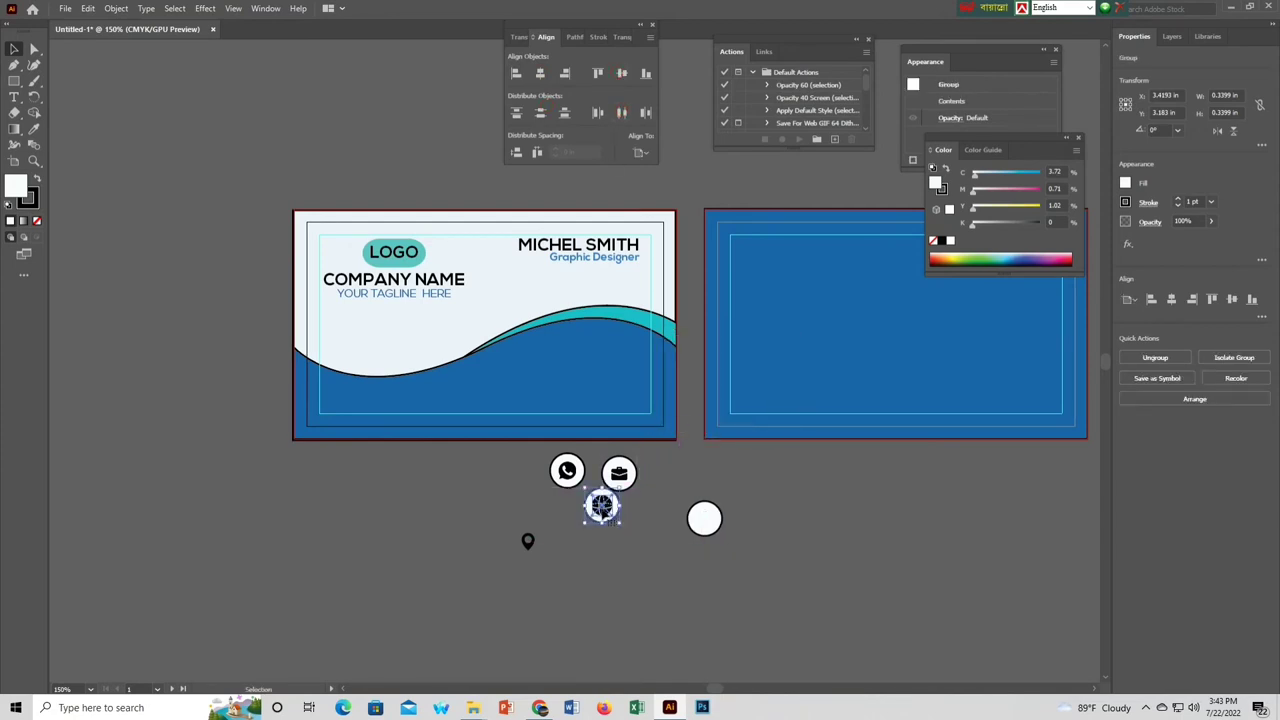
Step: Place the location pin over a white circle and bring it to the front
left_click_drag(528, 541, 704, 518)
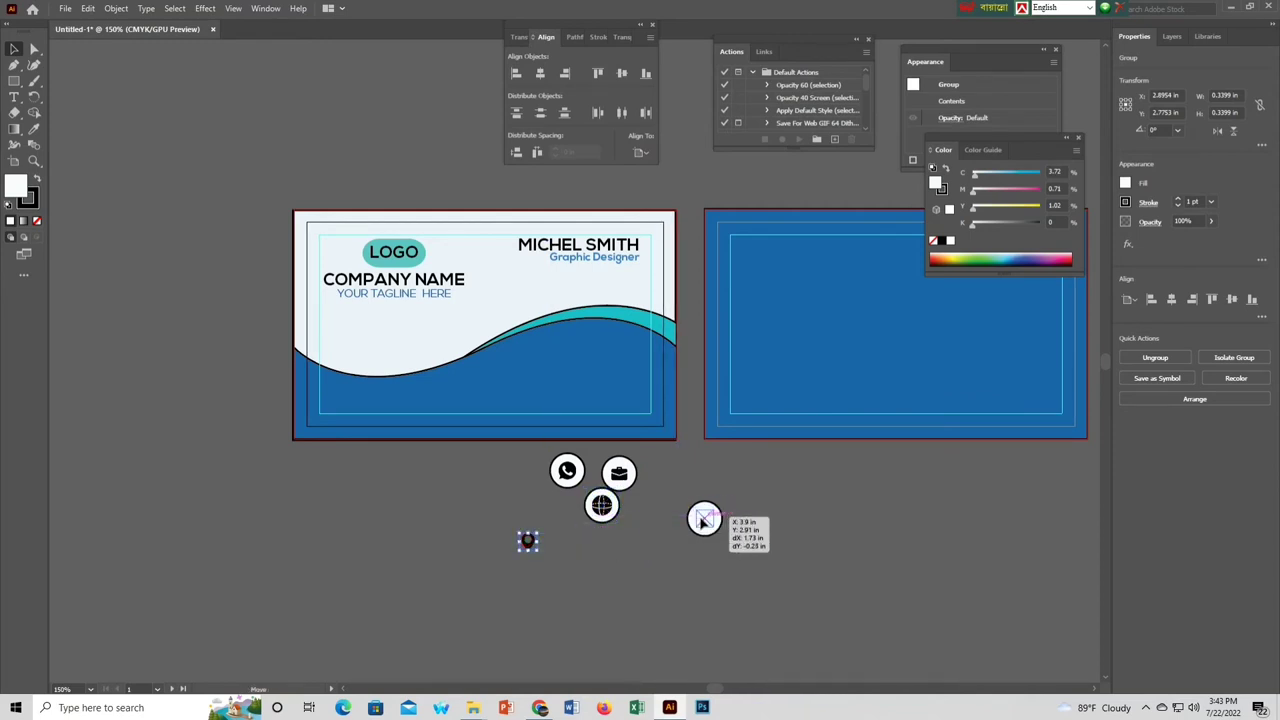
left_click_drag(704, 518, 703, 517)
right_click(703, 518)
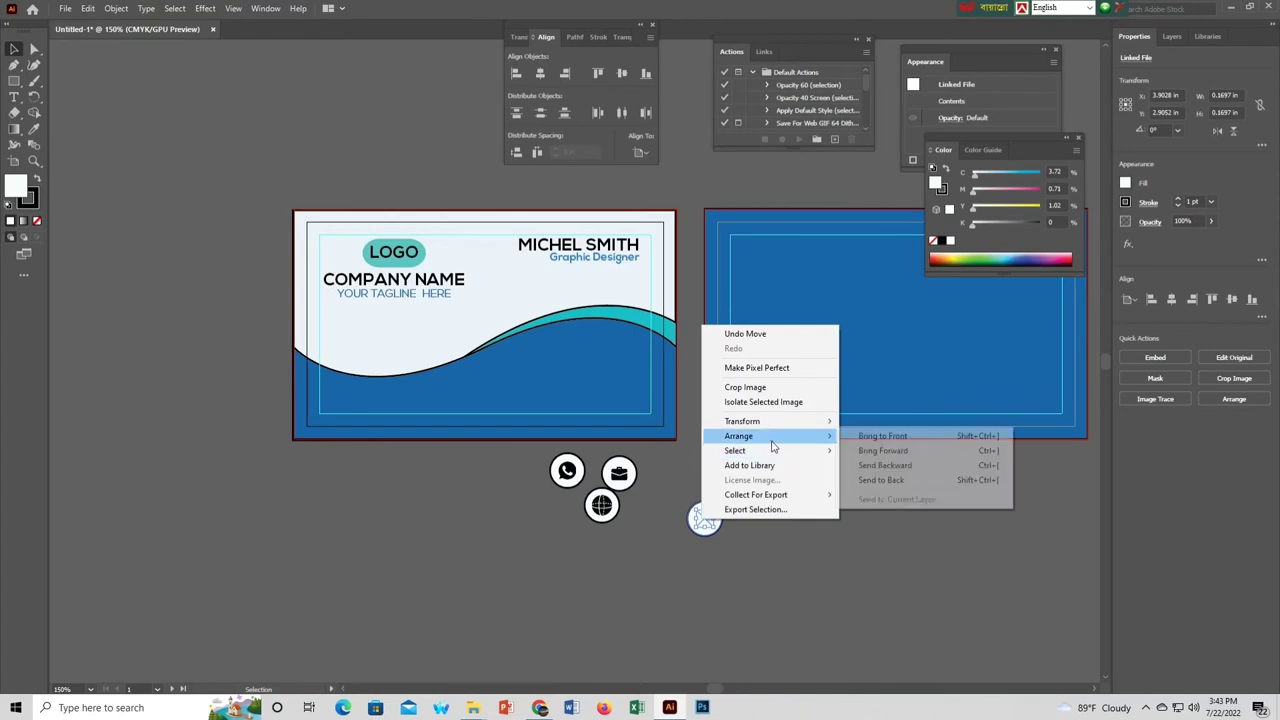
left_click(862, 437)
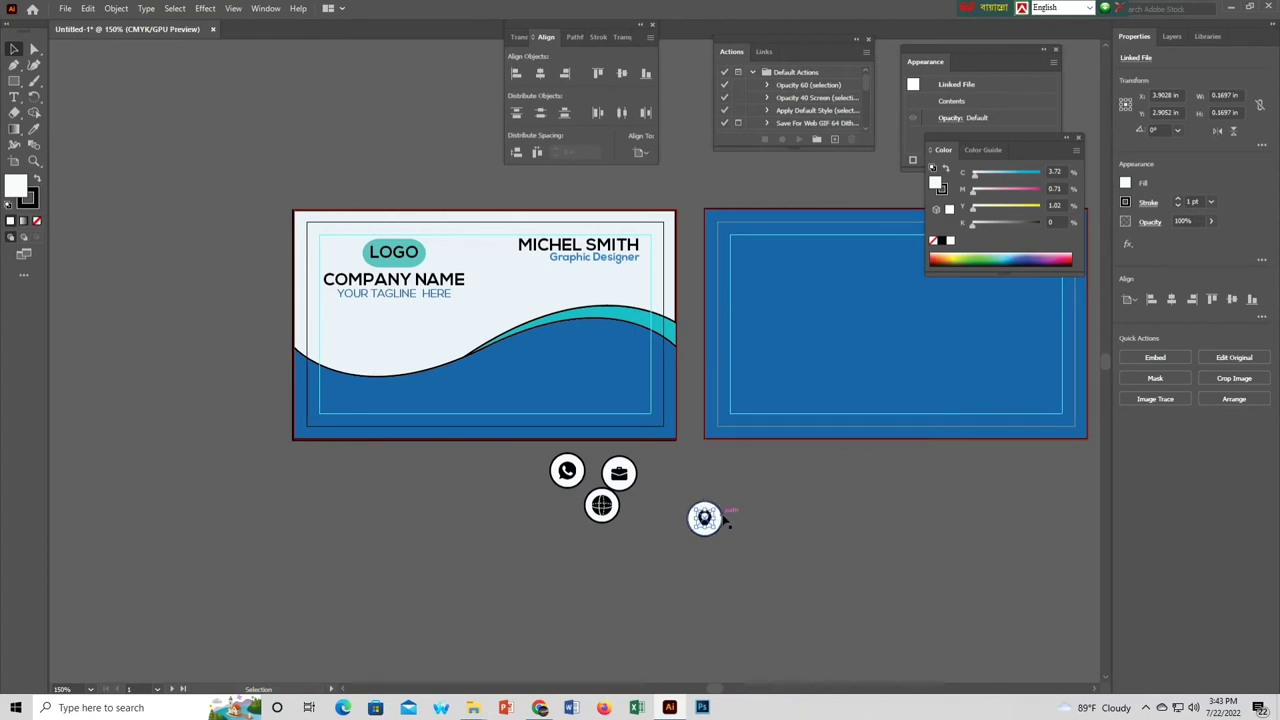
Step: Group the pin with its circle beside the briefcase, and move the WhatsApp icon onto the blue wave
left_click(725, 518, "shift")
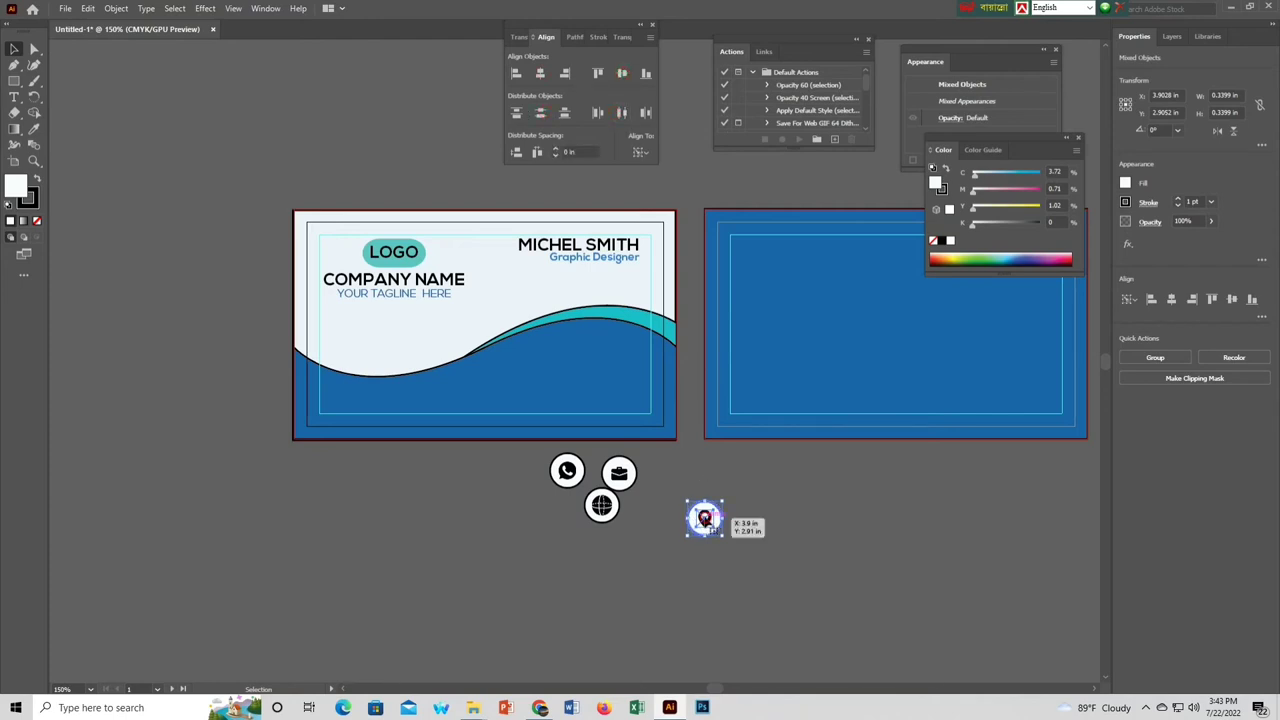
right_click(705, 517)
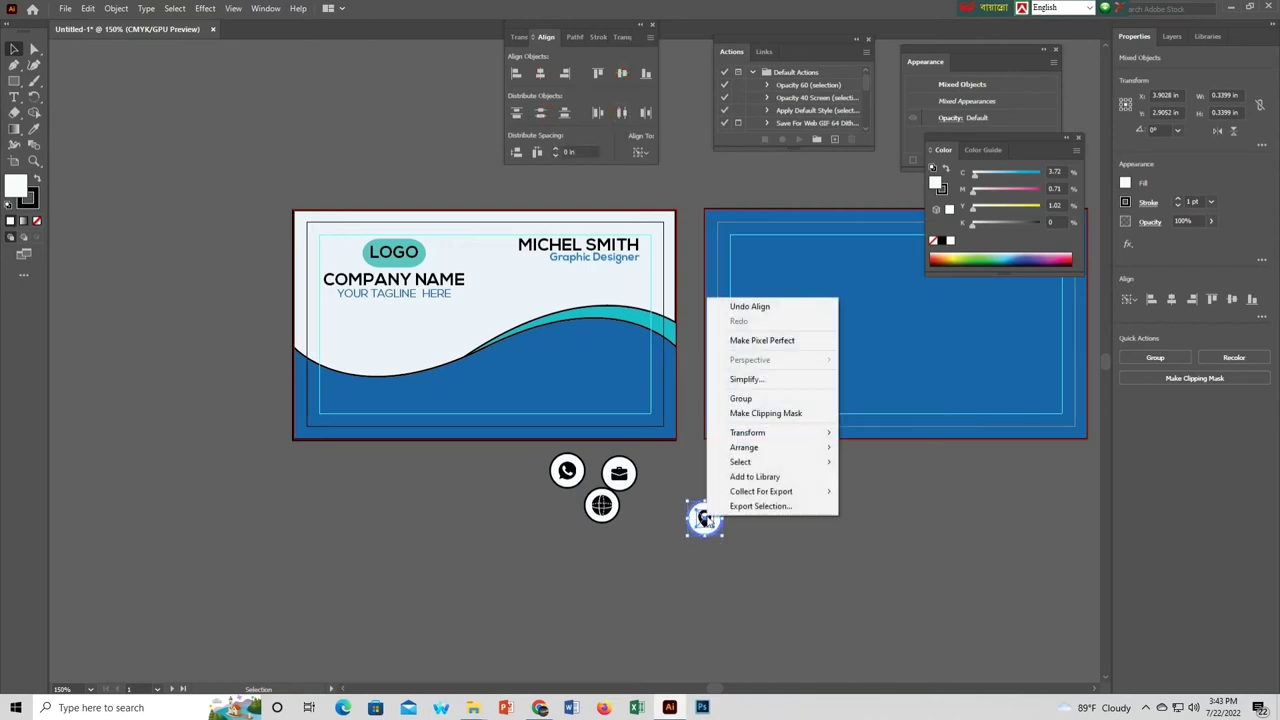
left_click(740, 398)
mouse_move(698, 517)
left_mouse_down()
mouse_move(729, 521)
mouse_move(672, 472)
left_mouse_up()
mouse_move(567, 472)
left_mouse_down()
mouse_move(624, 346)
mouse_move(637, 358)
left_mouse_up()
Step: Rearrange the globe, WhatsApp and pin icons around the briefcase below the card
left_click(659, 492)
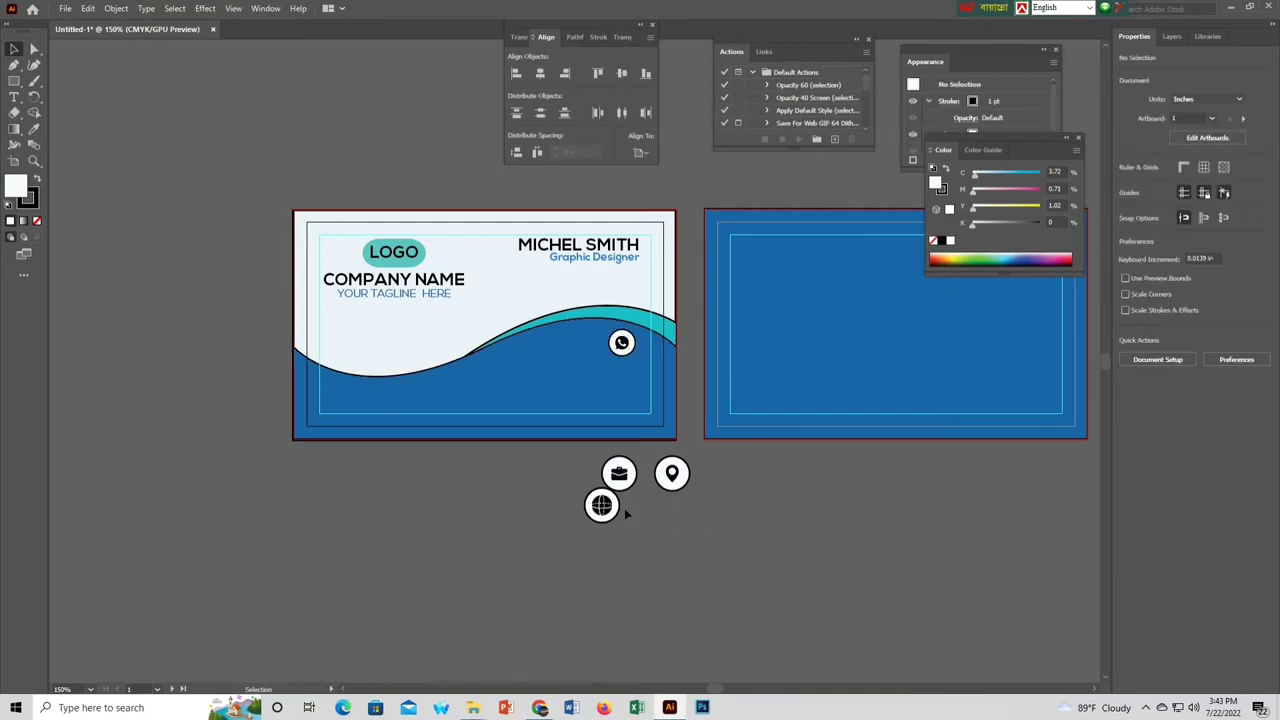
mouse_move(603, 507)
left_mouse_down()
mouse_move(593, 487)
mouse_move(633, 383)
mouse_move(630, 344)
mouse_move(640, 357)
mouse_move(617, 490)
left_mouse_up()
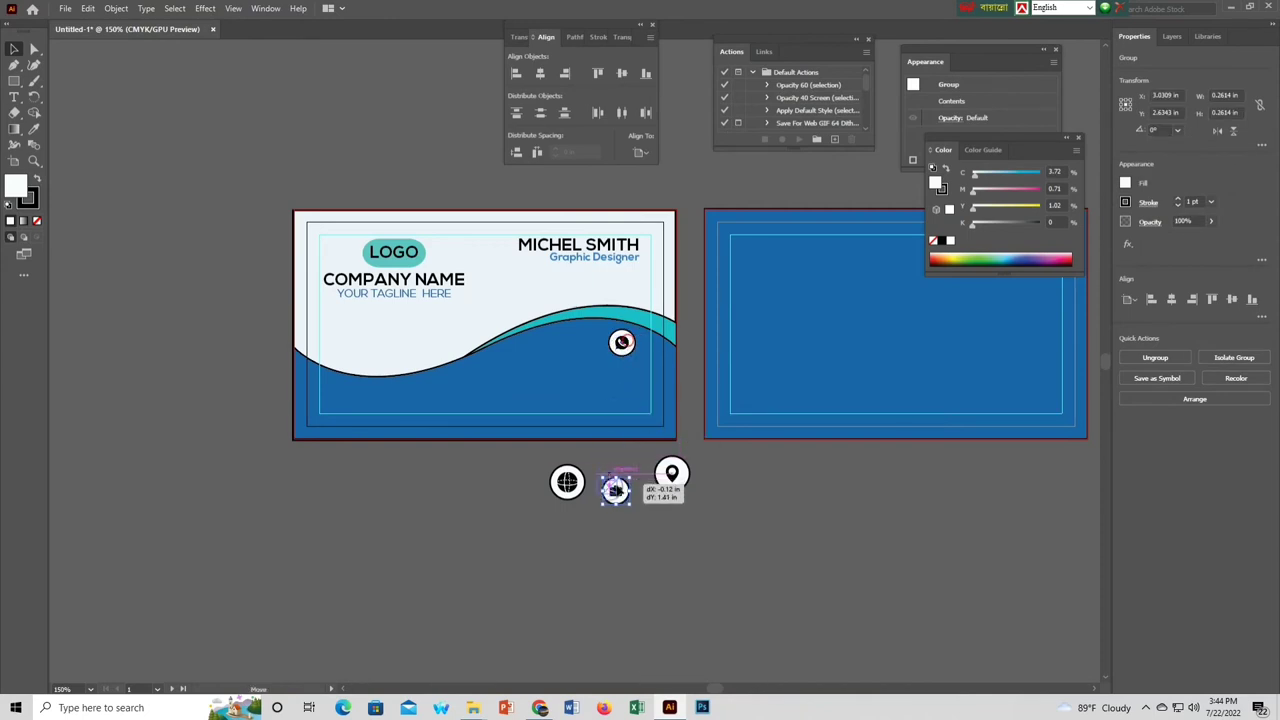
left_click_drag(624, 491, 672, 518)
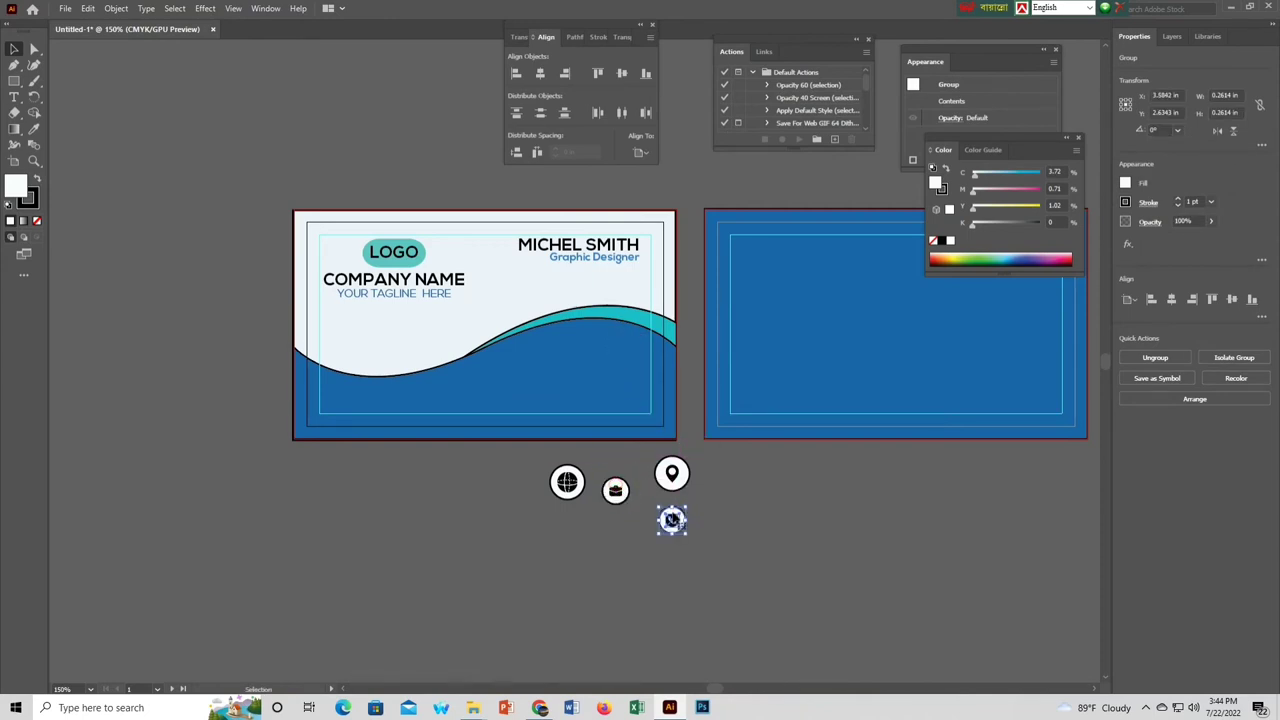
left_click(757, 499)
mouse_move(675, 470)
left_mouse_down()
mouse_move(672, 519)
mouse_move(690, 538)
mouse_move(705, 495)
left_mouse_up()
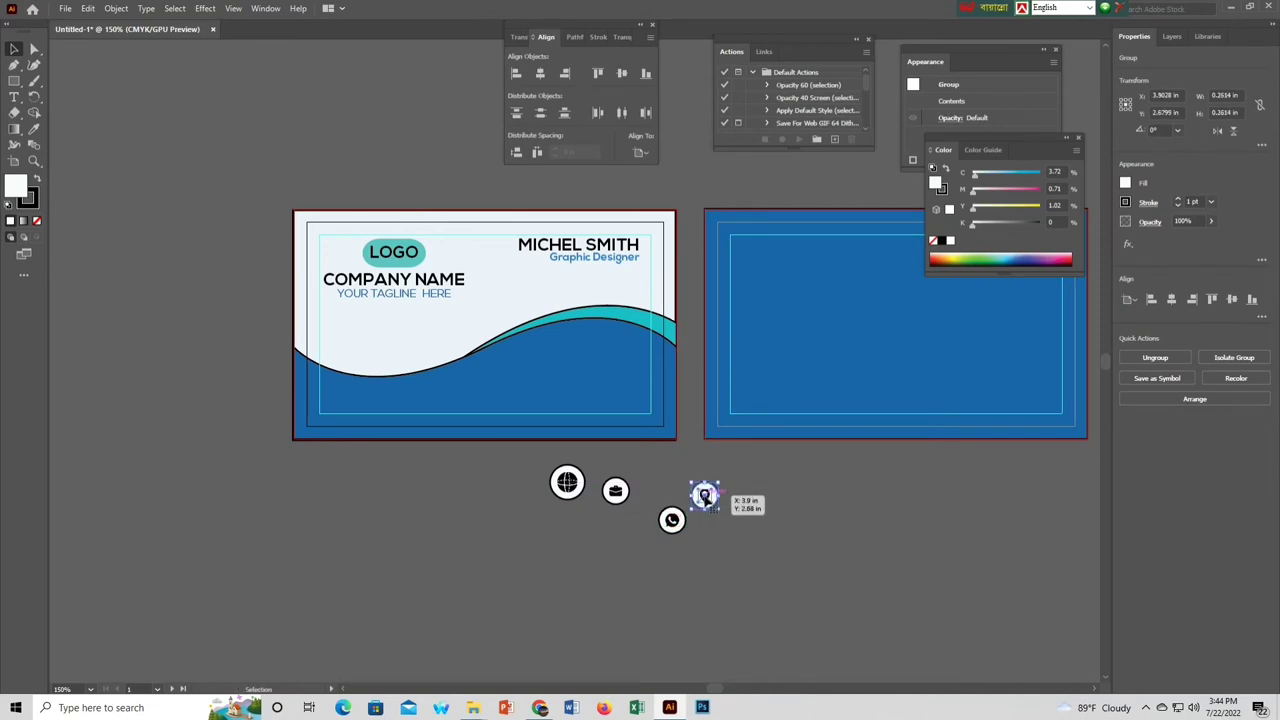
Step: Put the WhatsApp icon back on the wave with the globe below it, checking the tutorial layout
mouse_move(567, 483)
left_mouse_down()
mouse_move(689, 537)
mouse_move(664, 490)
mouse_move(639, 343)
left_mouse_up()
left_click_drag(666, 489, 632, 368)
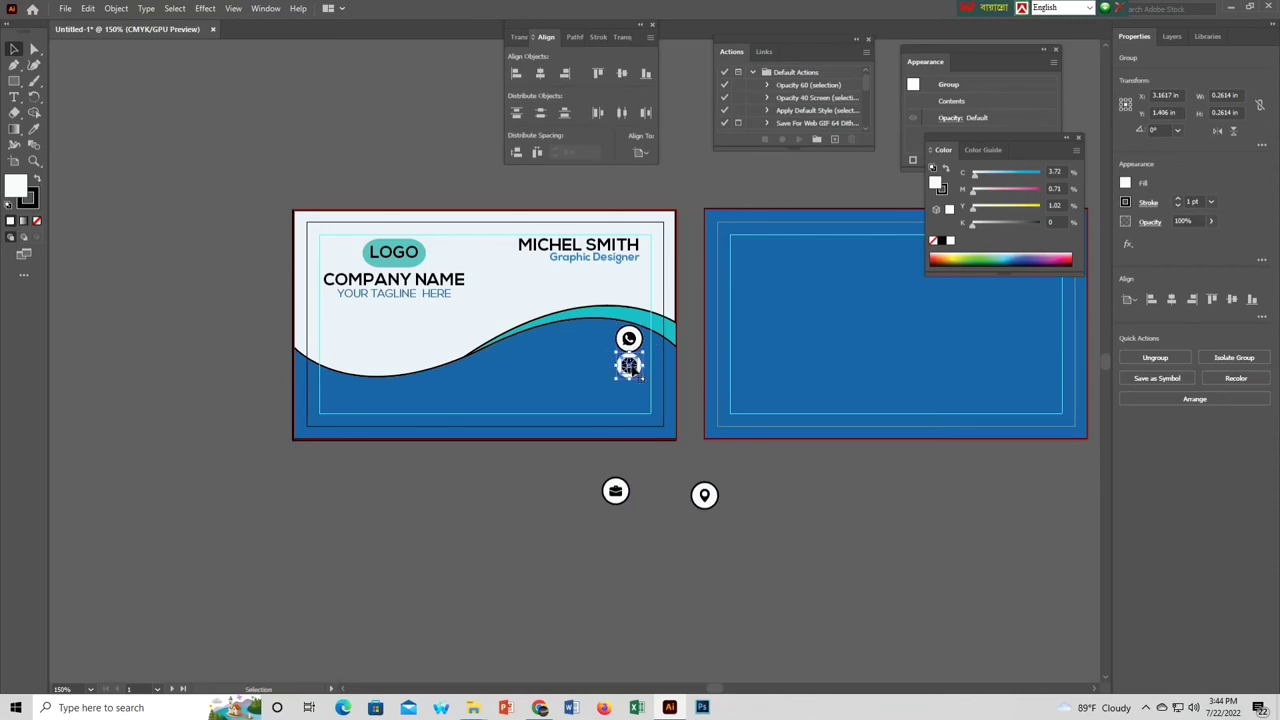
left_click_drag(632, 369, 630, 372)
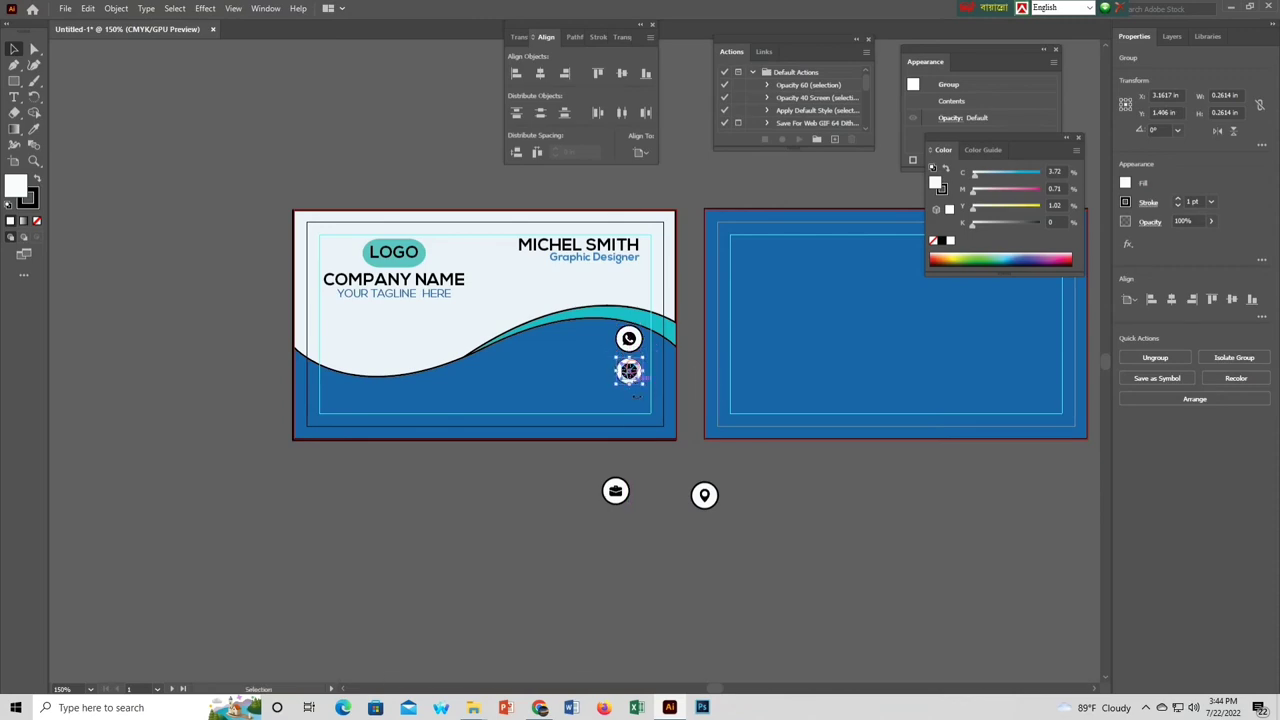
left_click(541, 708)
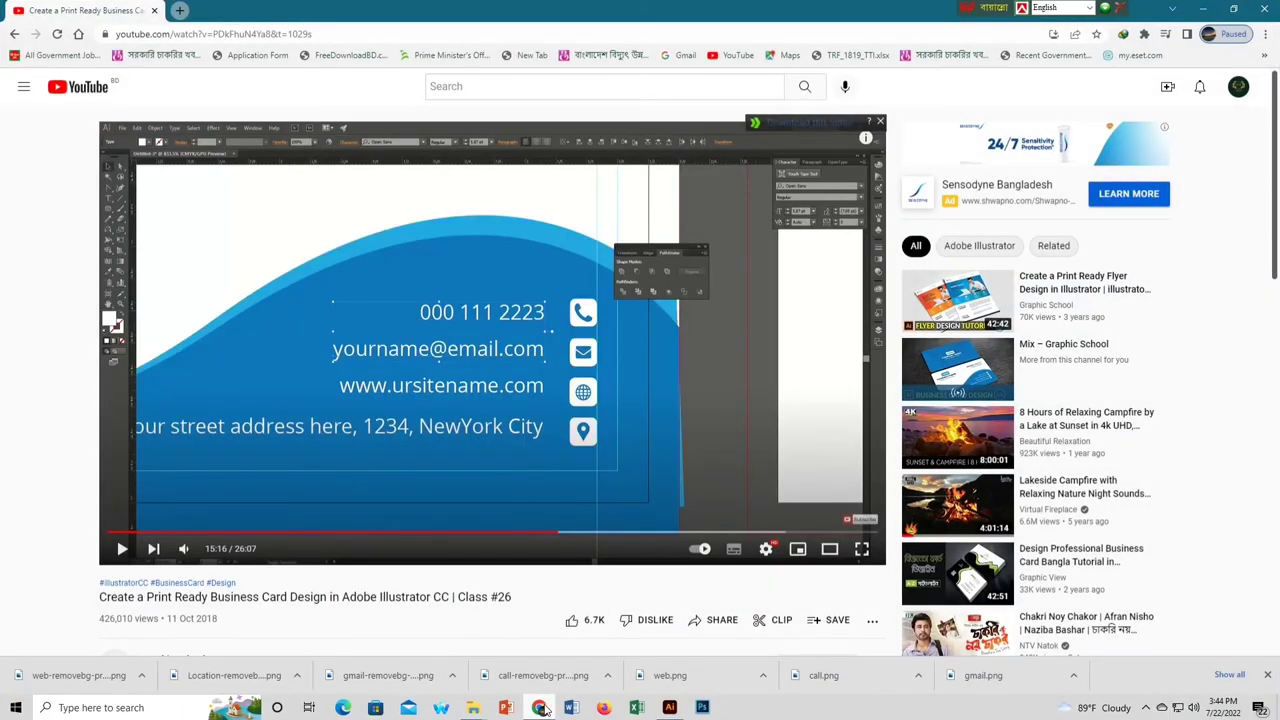
left_click(541, 708)
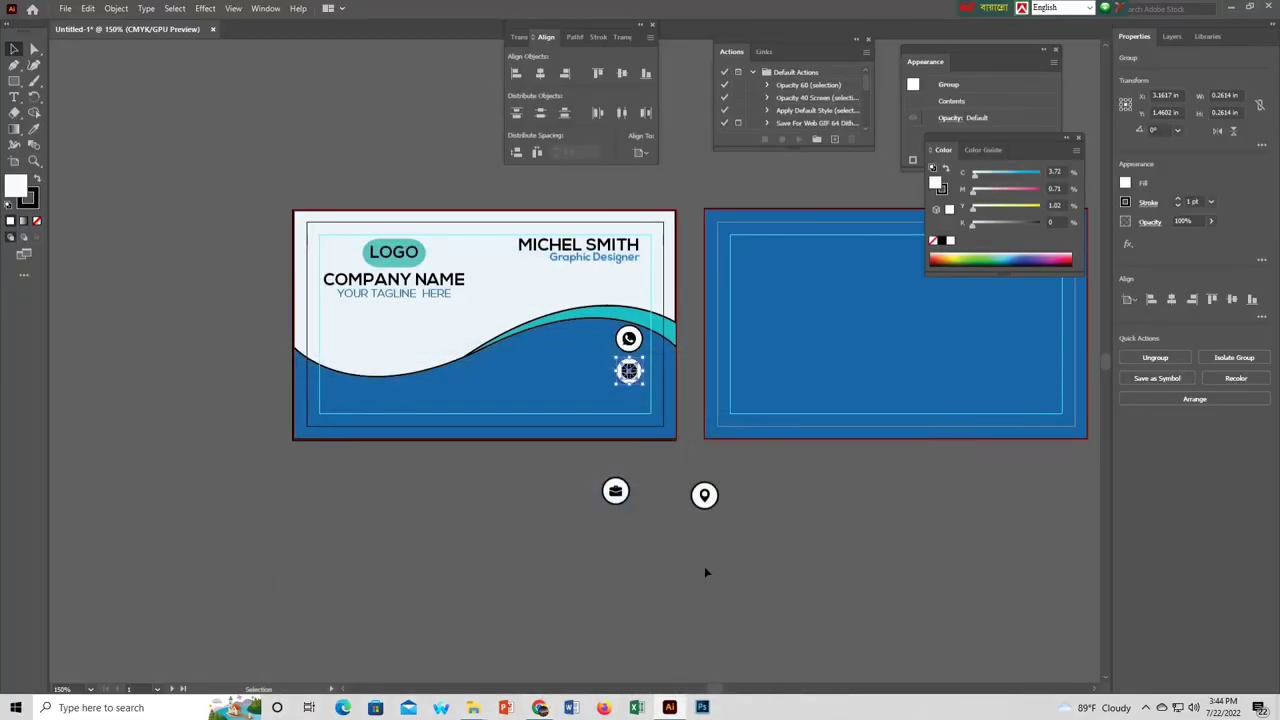
scroll(656, 358, "up", 2, "alt")
scroll(660, 360, "up", 2, "alt")
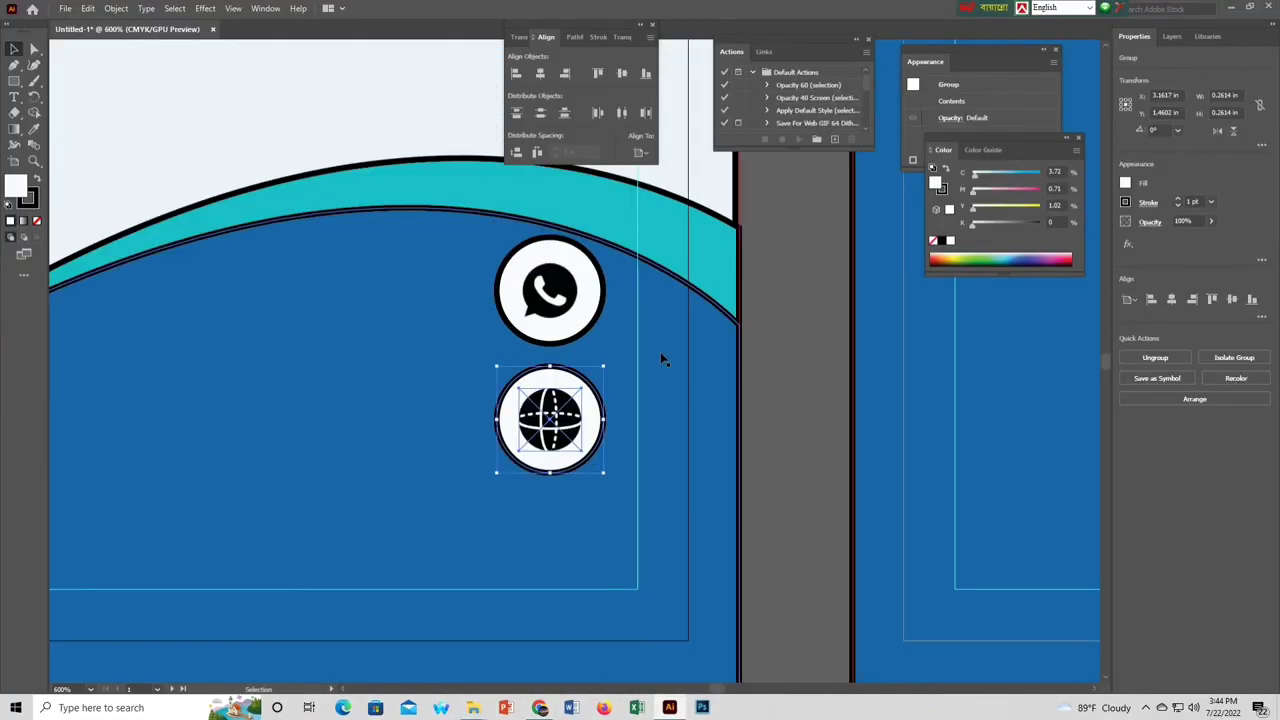
scroll(661, 359, "down", 2, "alt")
Step: Set the briefcase and pin on the wave, park the globe below, and shrink WhatsApp to 0.17 in
left_click_drag(583, 623, 610, 436)
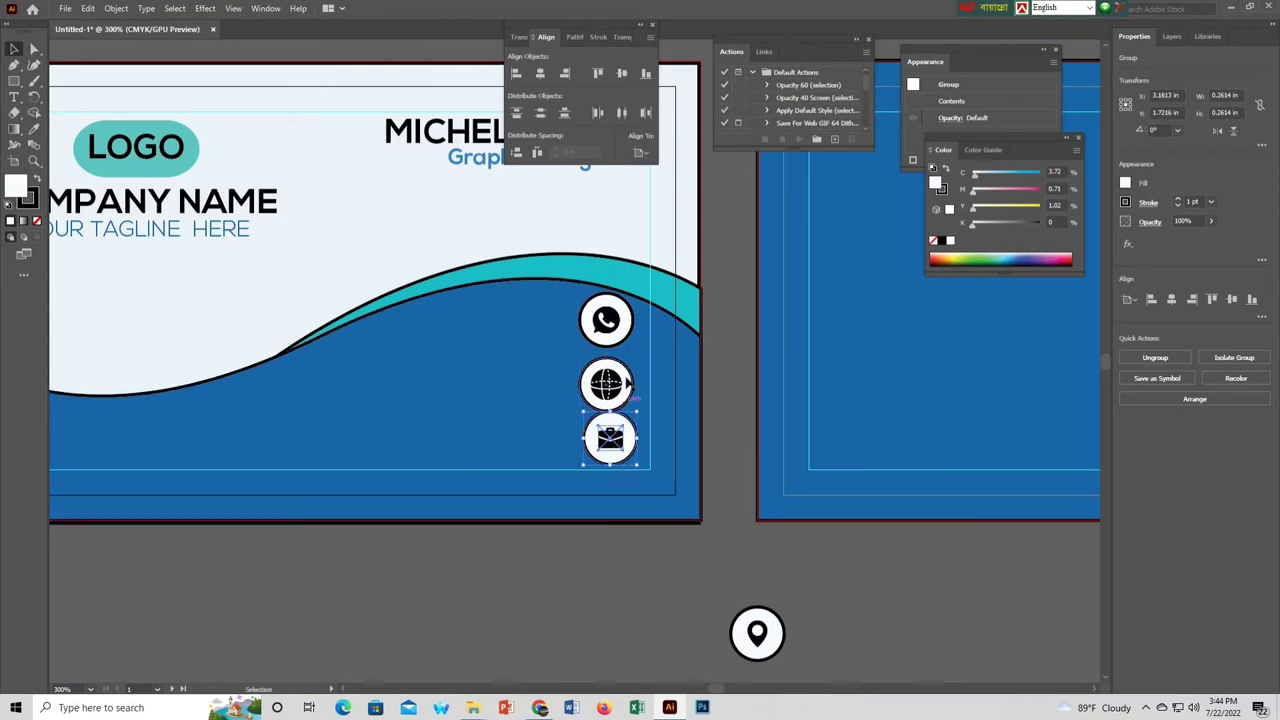
mouse_move(620, 376)
left_mouse_down()
mouse_move(620, 365)
mouse_move(626, 380)
left_mouse_up()
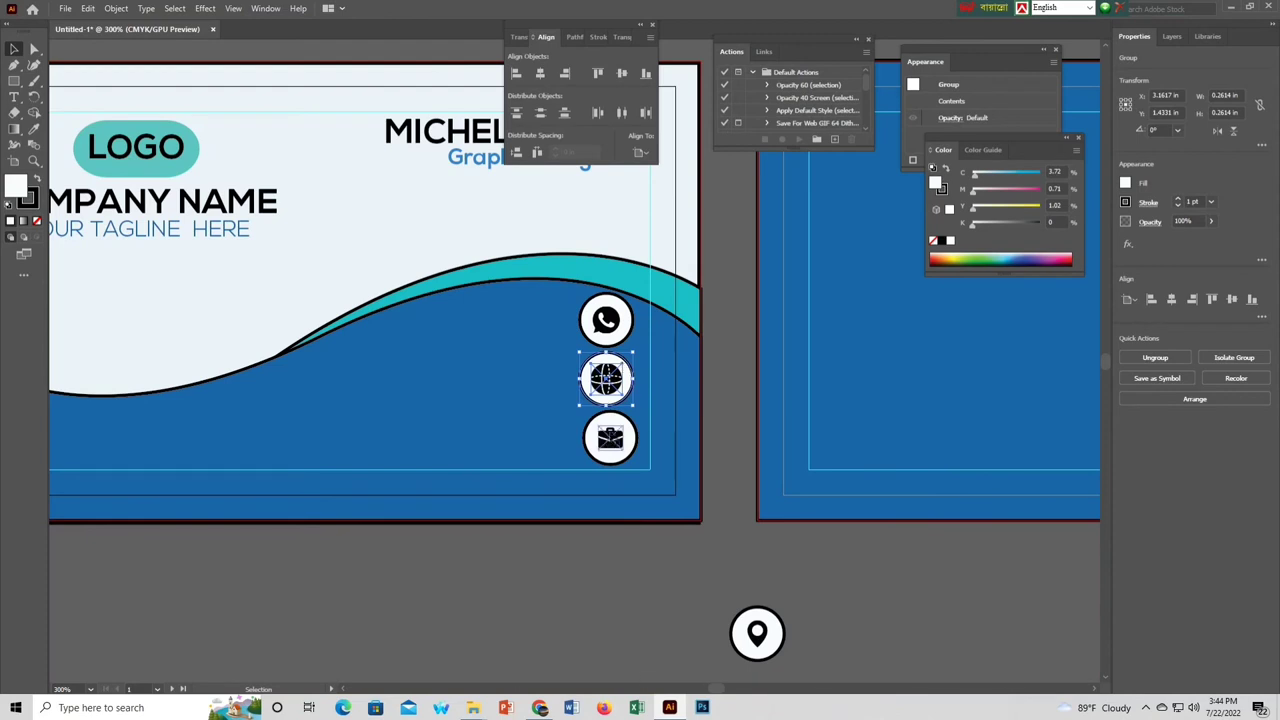
left_click_drag(627, 370, 614, 566)
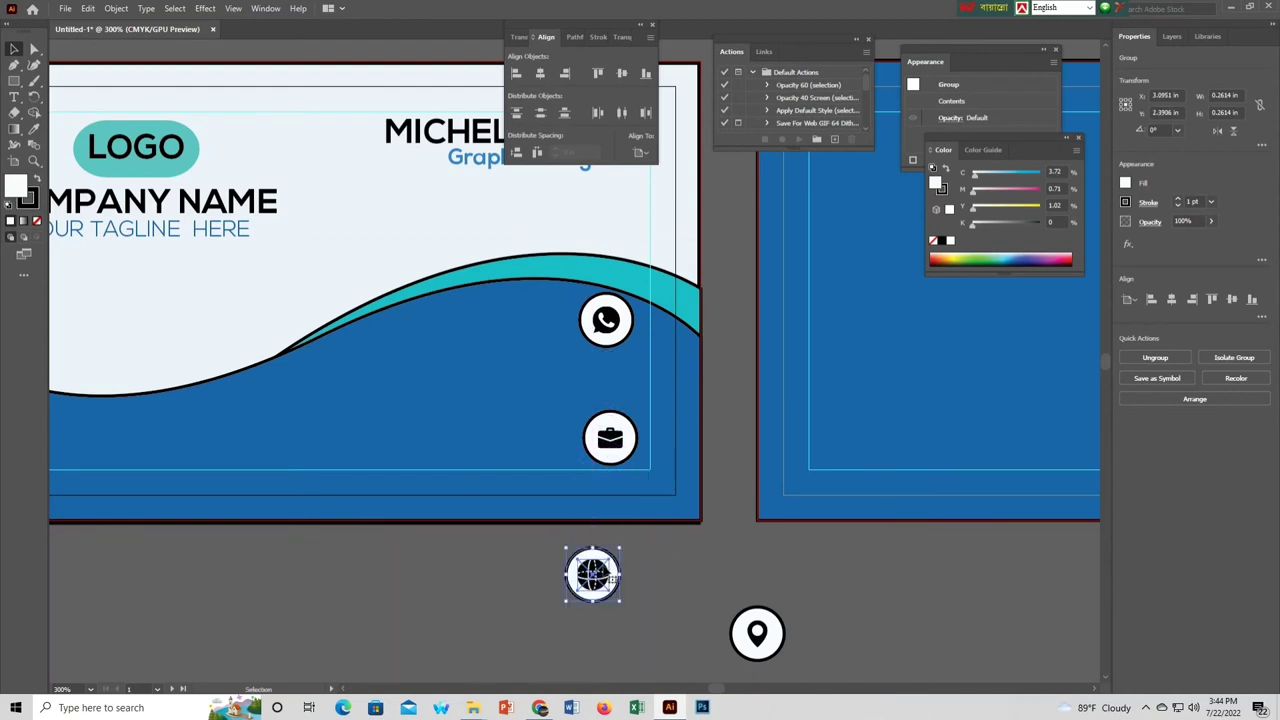
left_click_drag(755, 630, 520, 382)
mouse_move(610, 438)
left_mouse_down()
mouse_move(610, 373)
mouse_move(613, 393)
left_mouse_up()
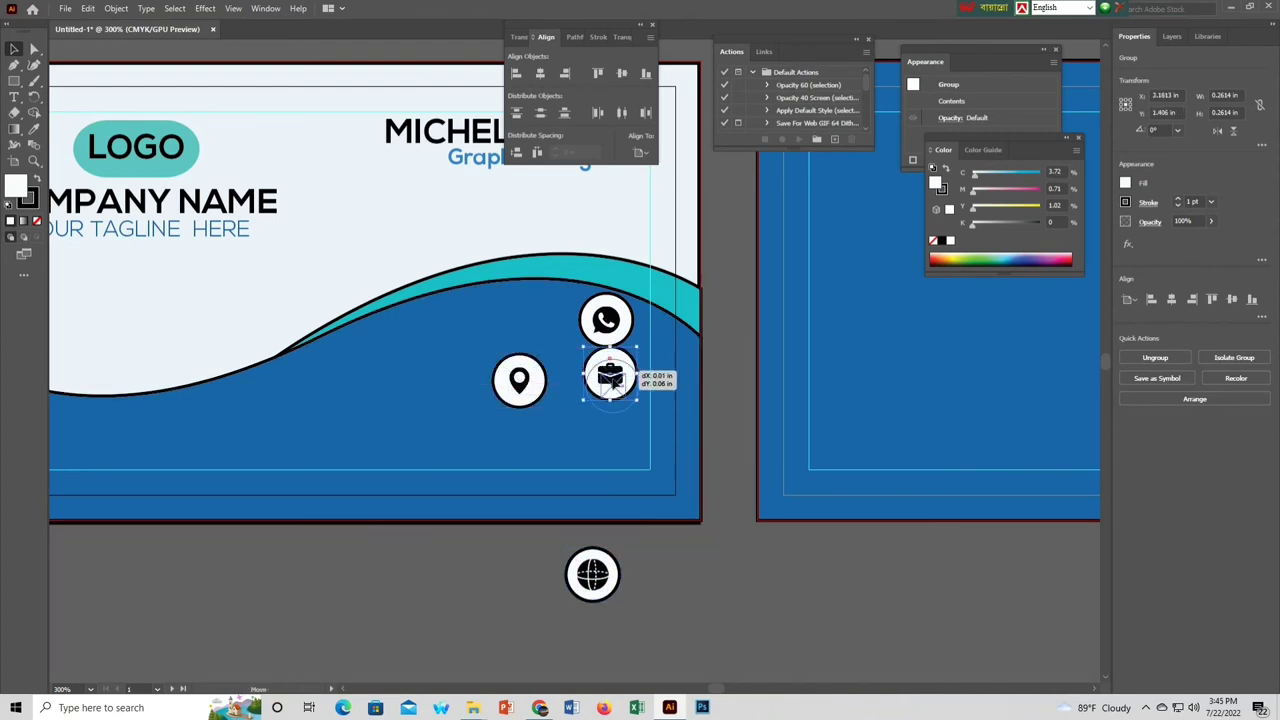
left_click(618, 338)
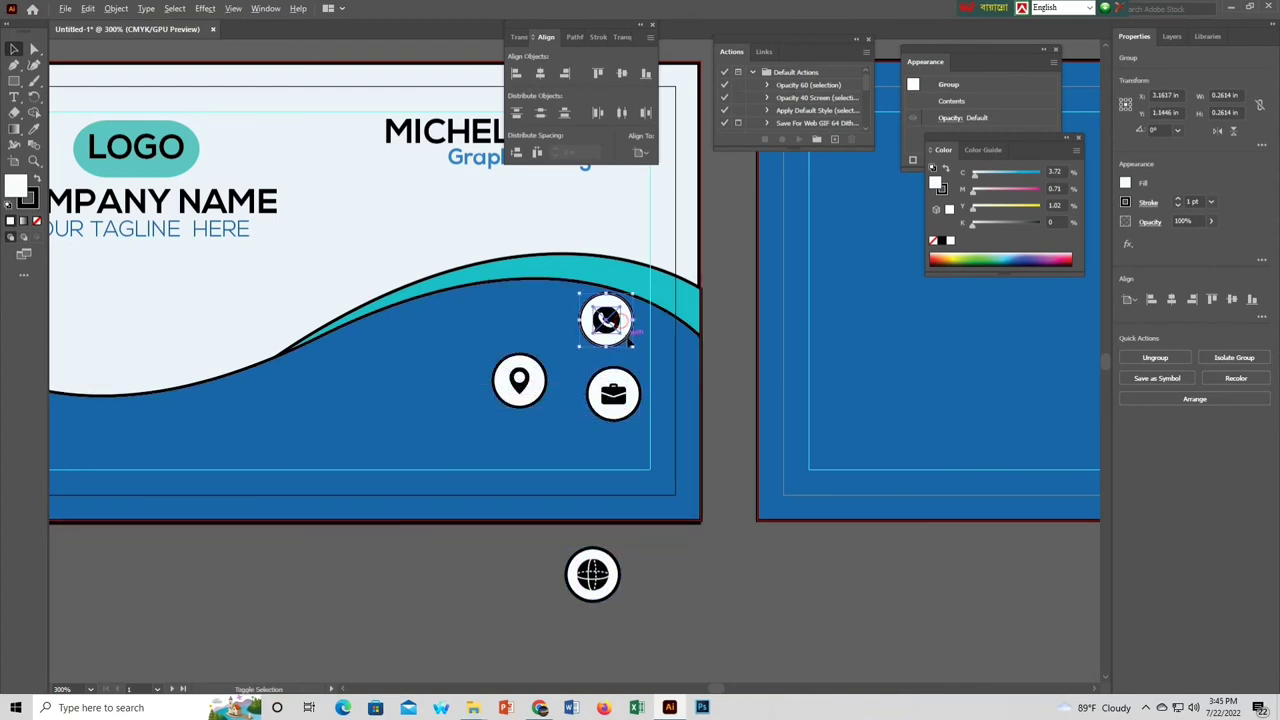
left_click_drag(634, 347, 625, 338)
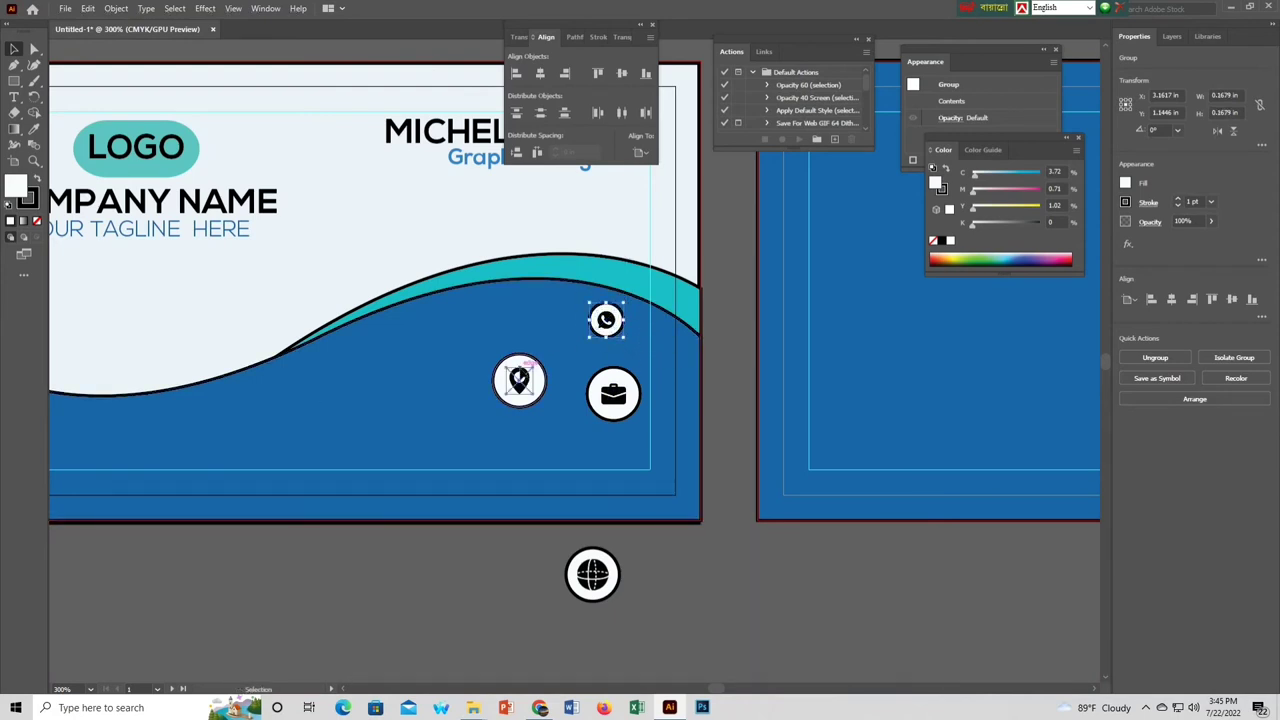
Step: Shrink the location pin to about 0.13 in and the briefcase and globe to match
left_click(530, 390)
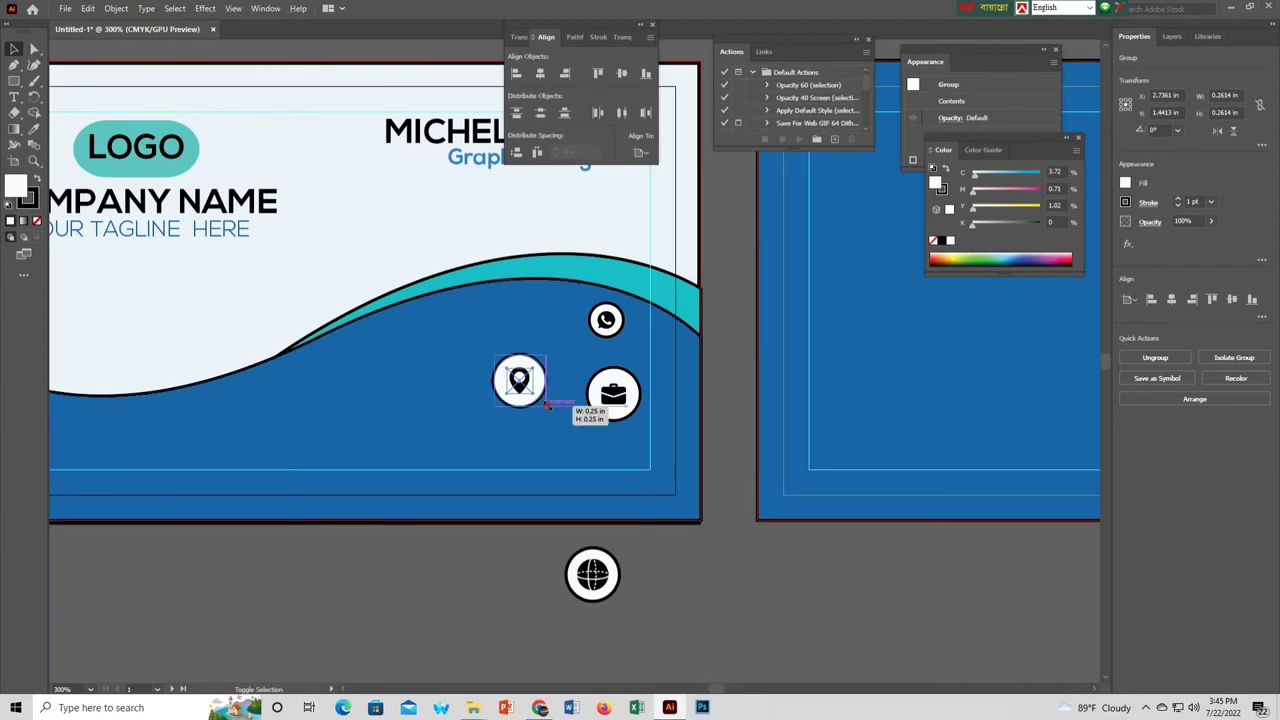
left_click_drag(549, 407, 534, 394)
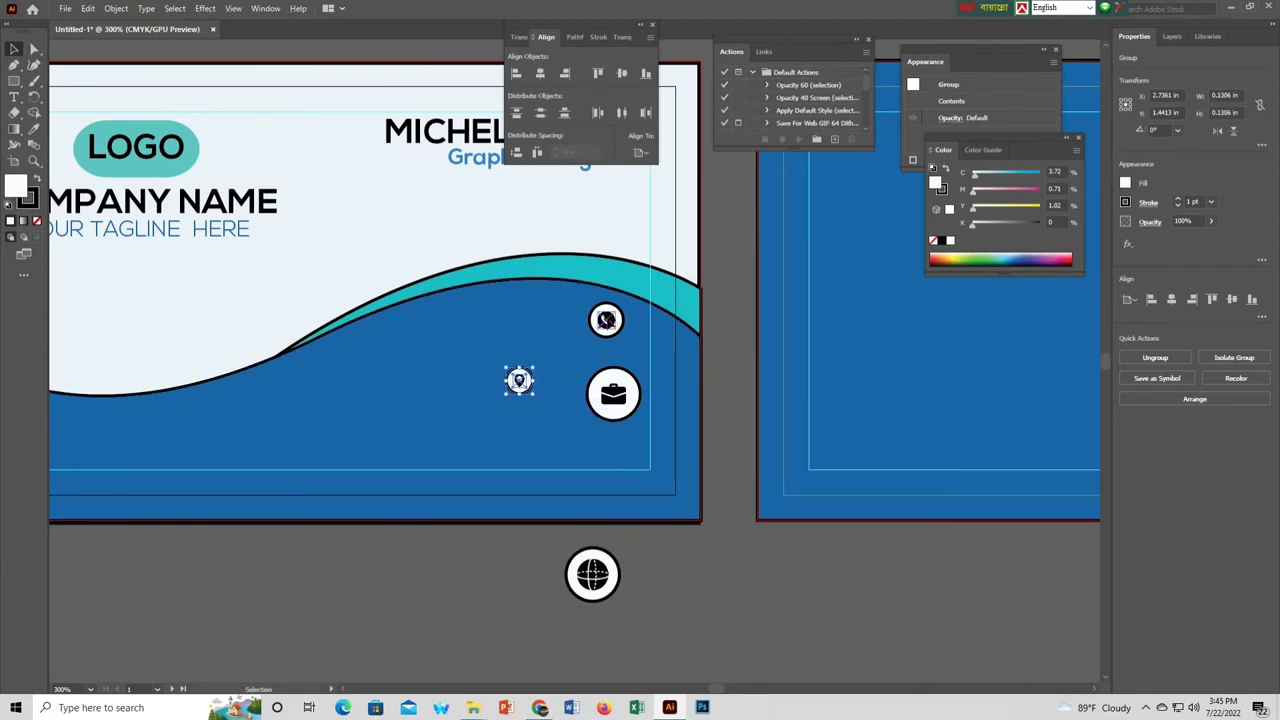
left_click(605, 320)
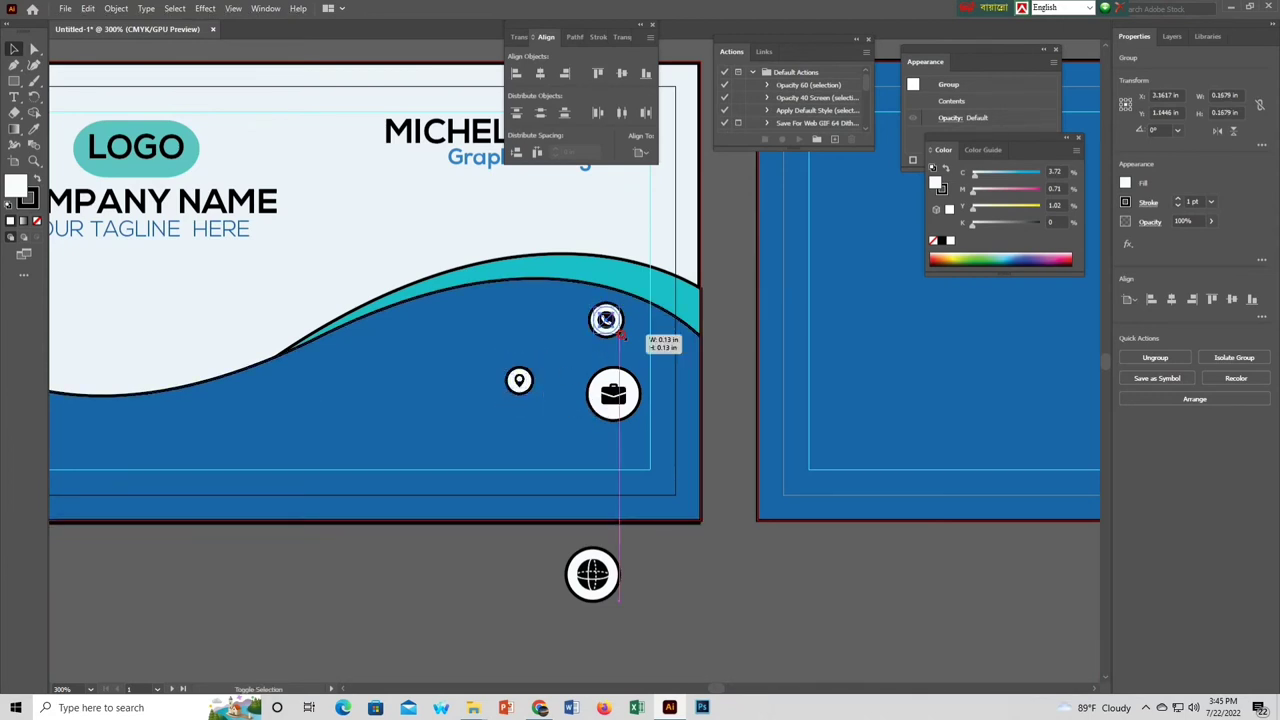
left_click(615, 390)
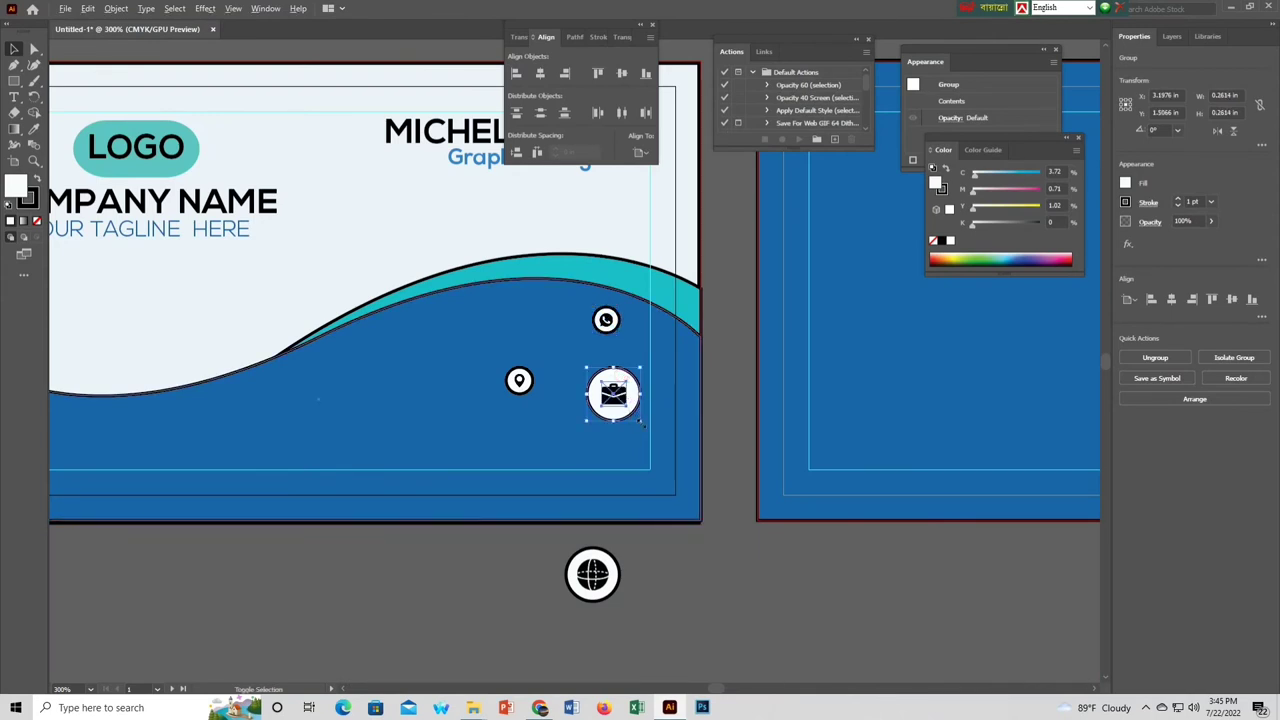
left_click_drag(634, 421, 633, 409)
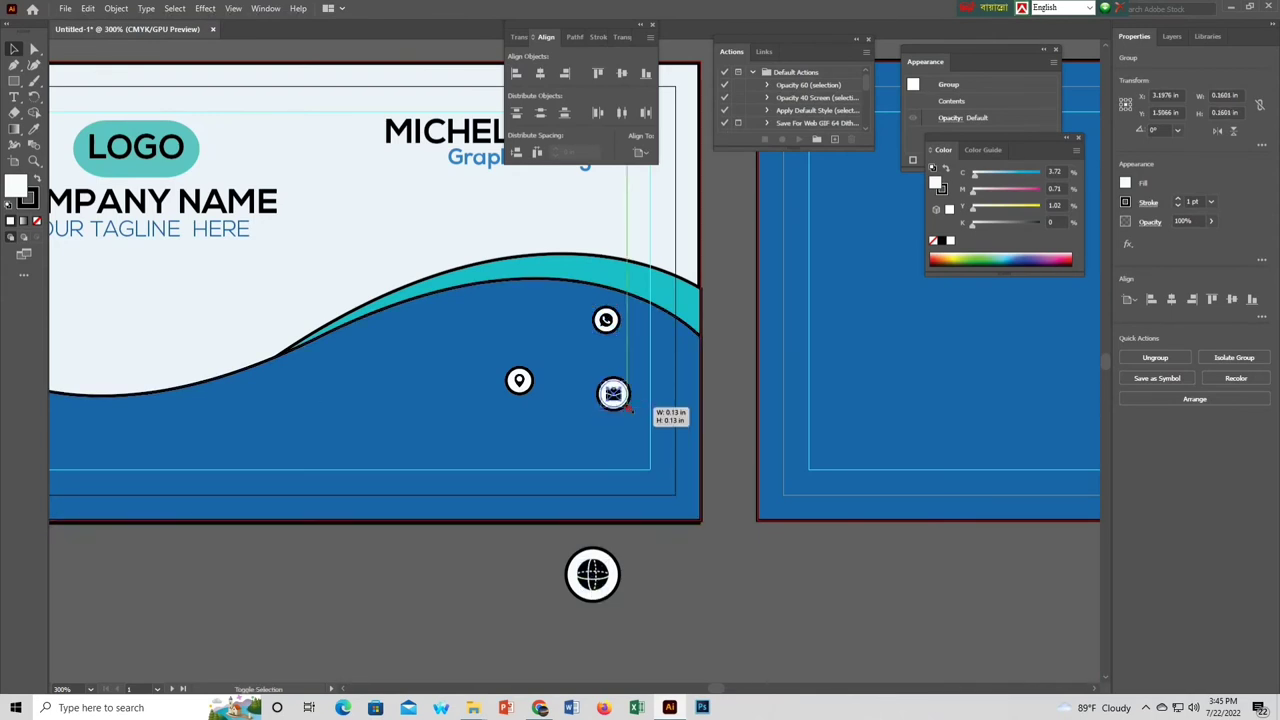
left_click(610, 590)
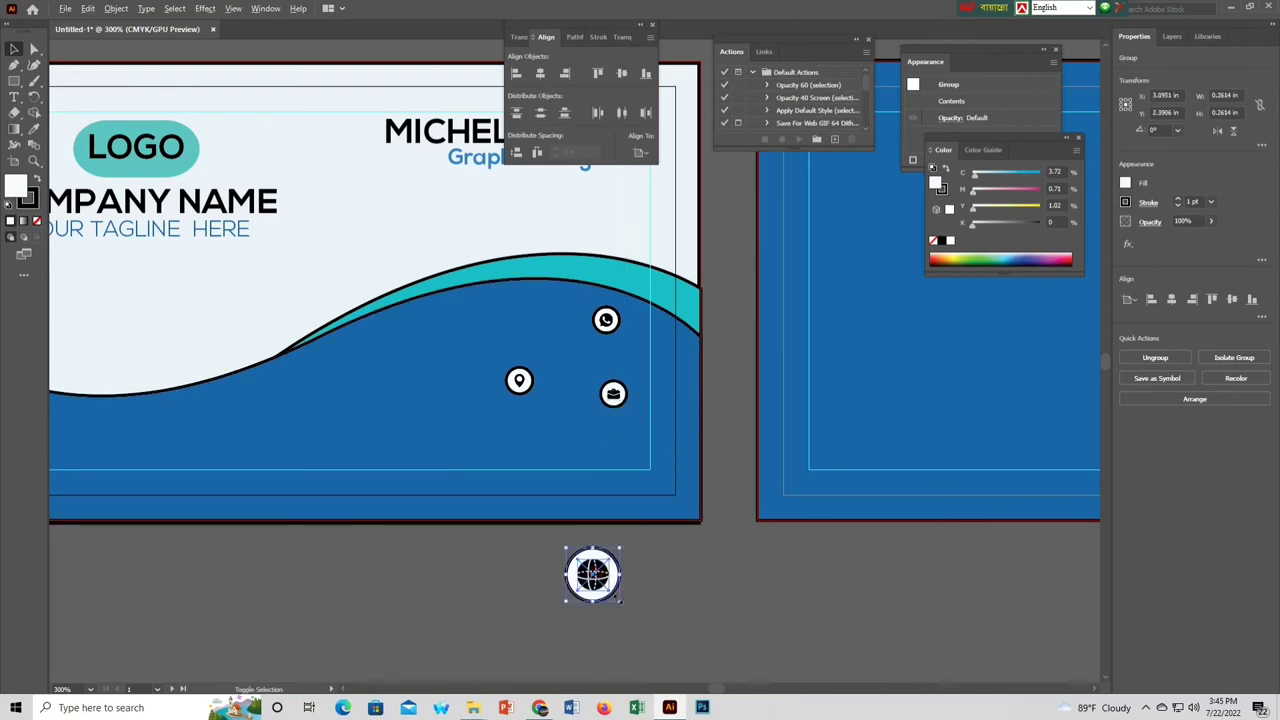
left_click_drag(619, 600, 585, 346)
left_click(577, 397)
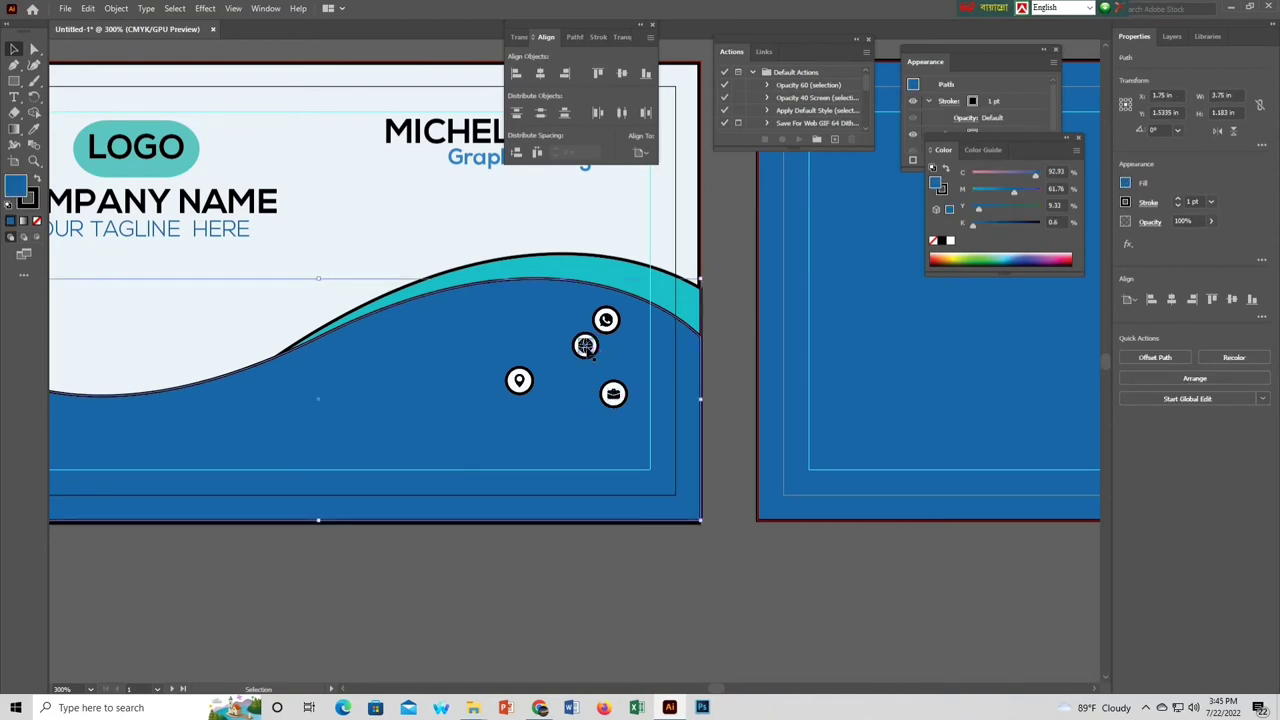
Step: Drag the globe, pin, briefcase and phone icons into a vertical stack on the wave
mouse_move(585, 345)
left_mouse_down()
mouse_move(612, 362)
mouse_move(607, 427)
left_mouse_up()
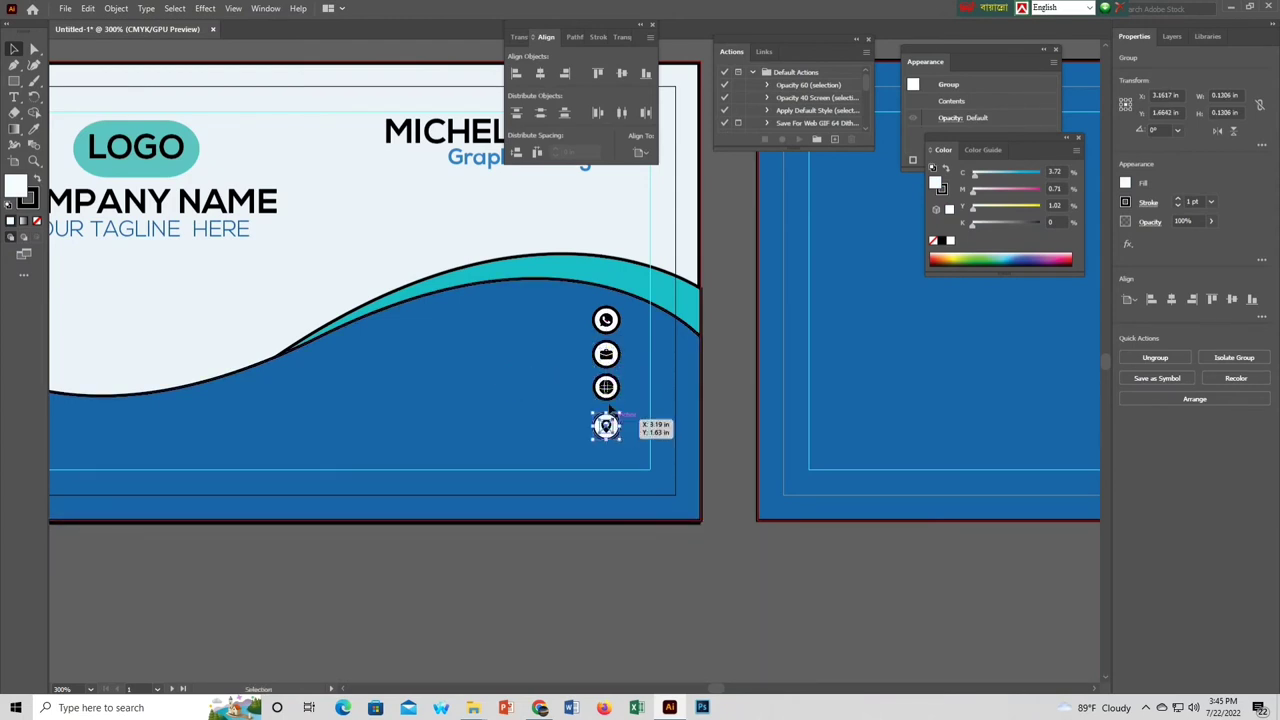
left_click(606, 388)
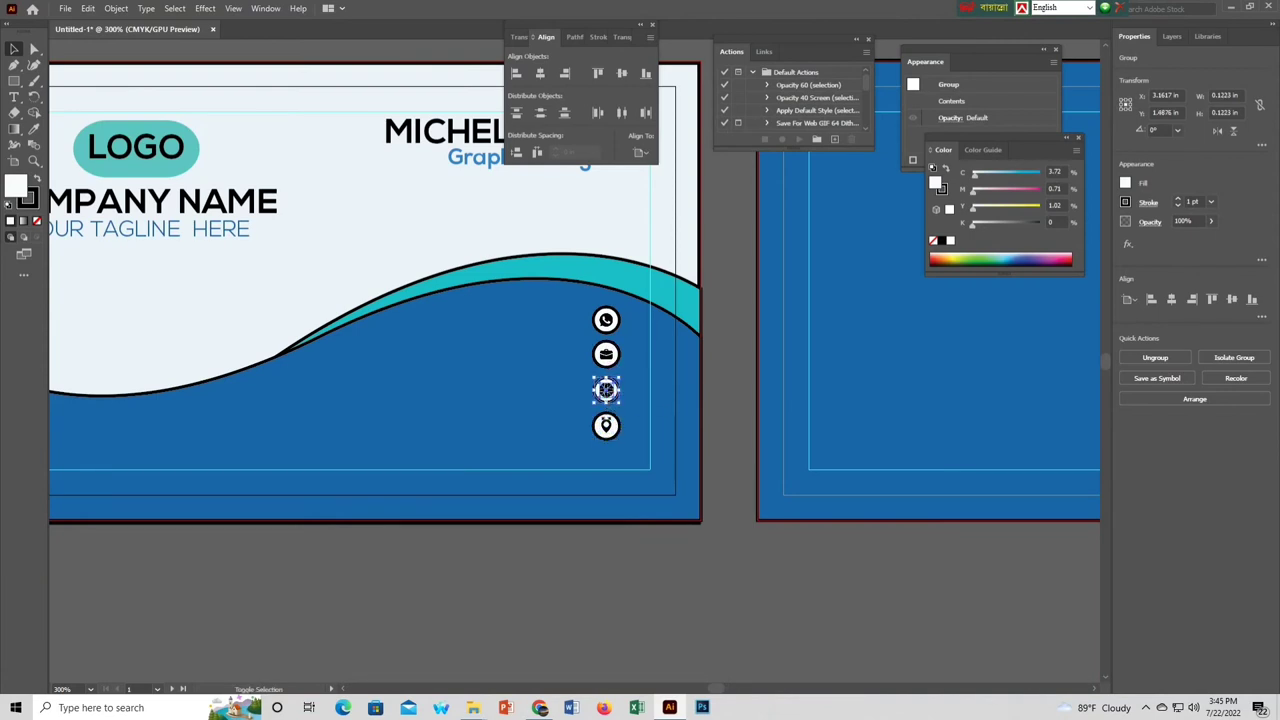
mouse_move(606, 427)
left_mouse_down()
mouse_move(610, 445)
mouse_move(607, 419)
left_mouse_up()
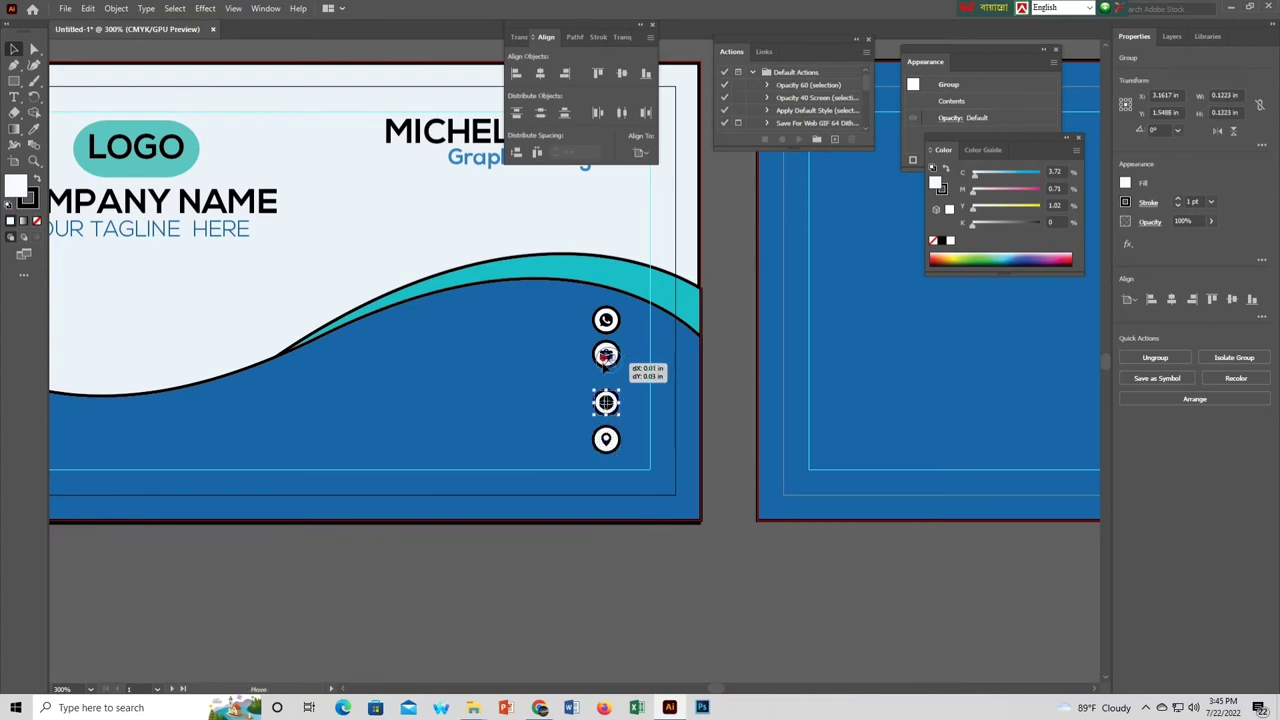
left_click_drag(606, 355, 609, 369)
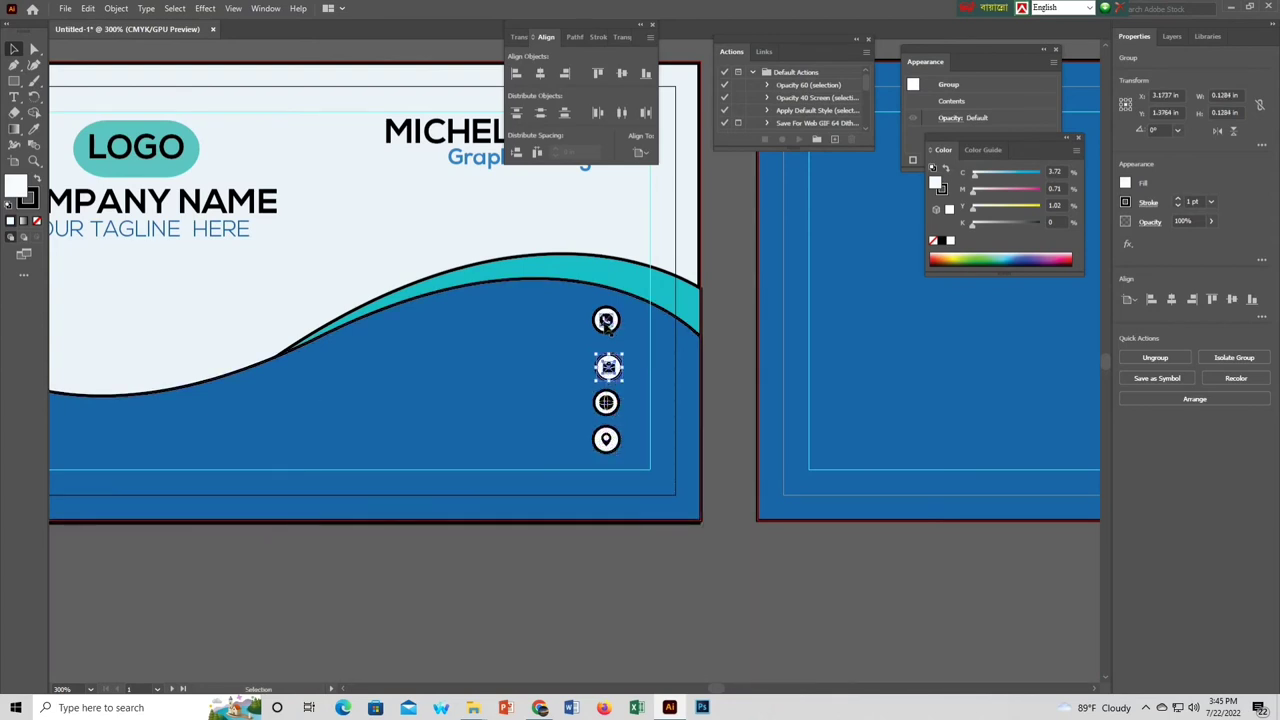
left_click_drag(606, 320, 606, 327)
Step: Select all four icons and try the left-align, distribute and bottom-align options
left_click(606, 440, "shift")
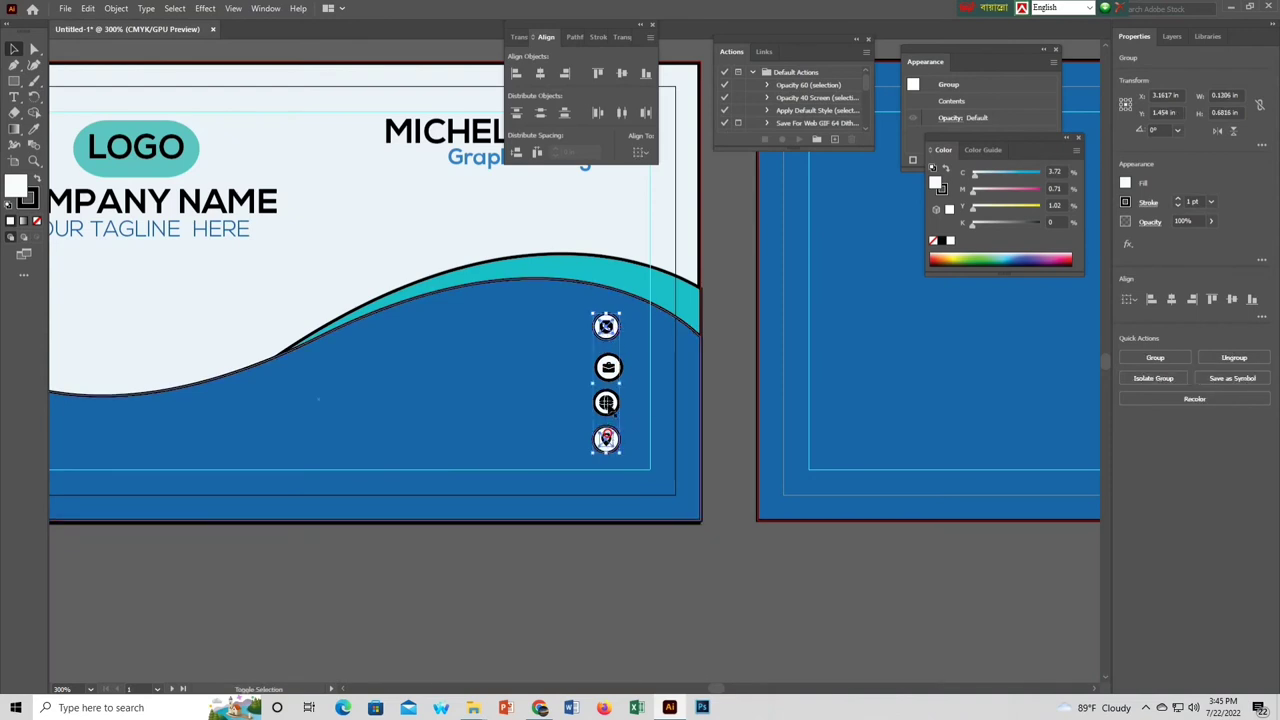
left_click(606, 440)
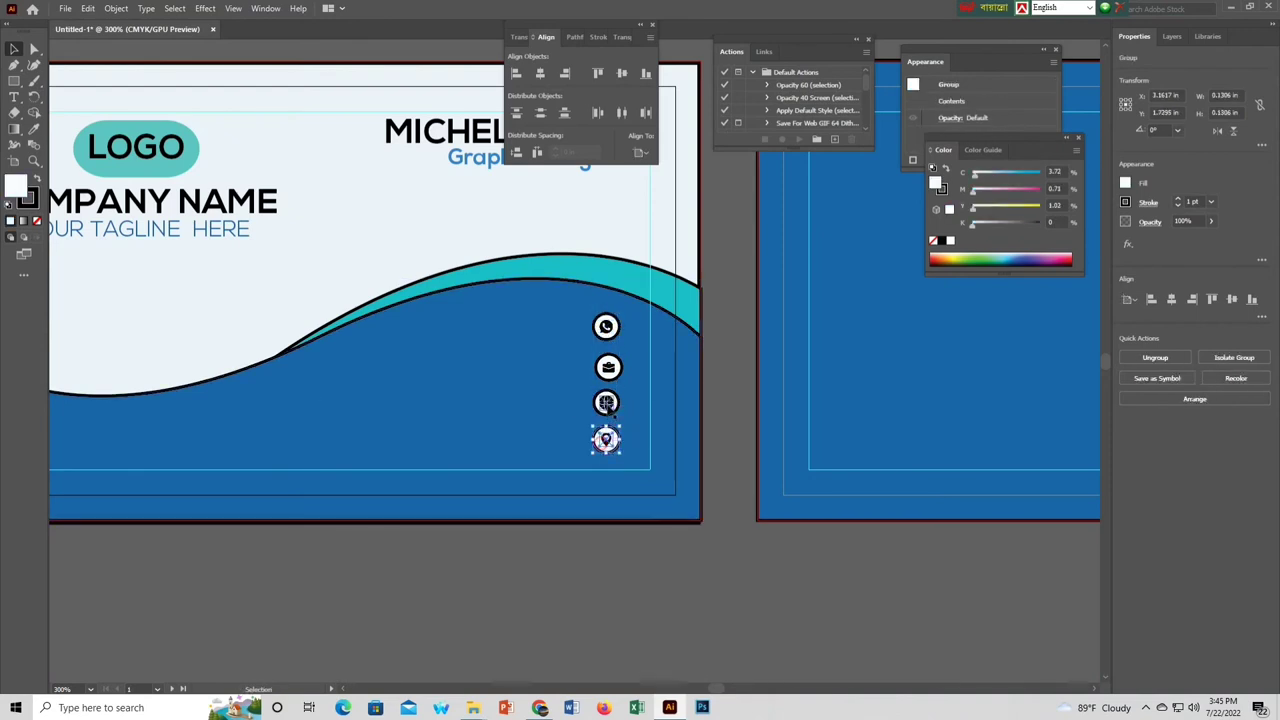
left_click(607, 403, "shift")
left_click(608, 367, "shift")
left_click(606, 327, "shift")
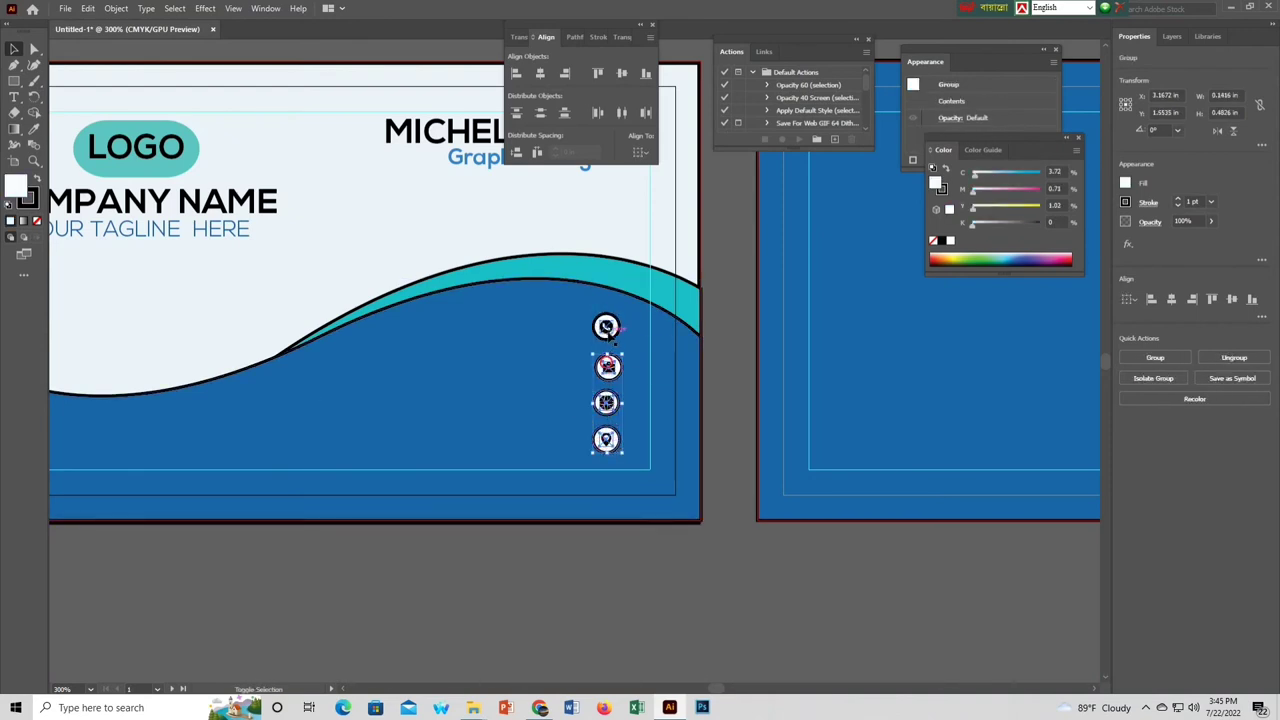
left_click(521, 77)
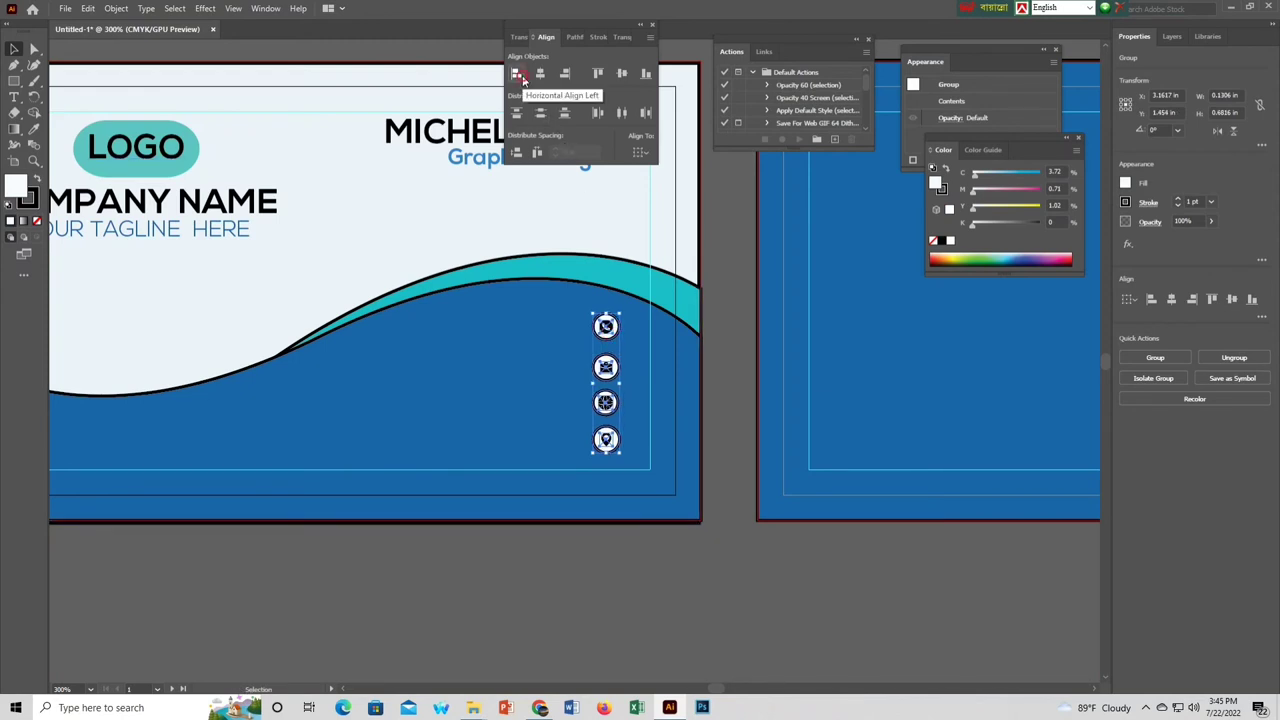
left_click(522, 115)
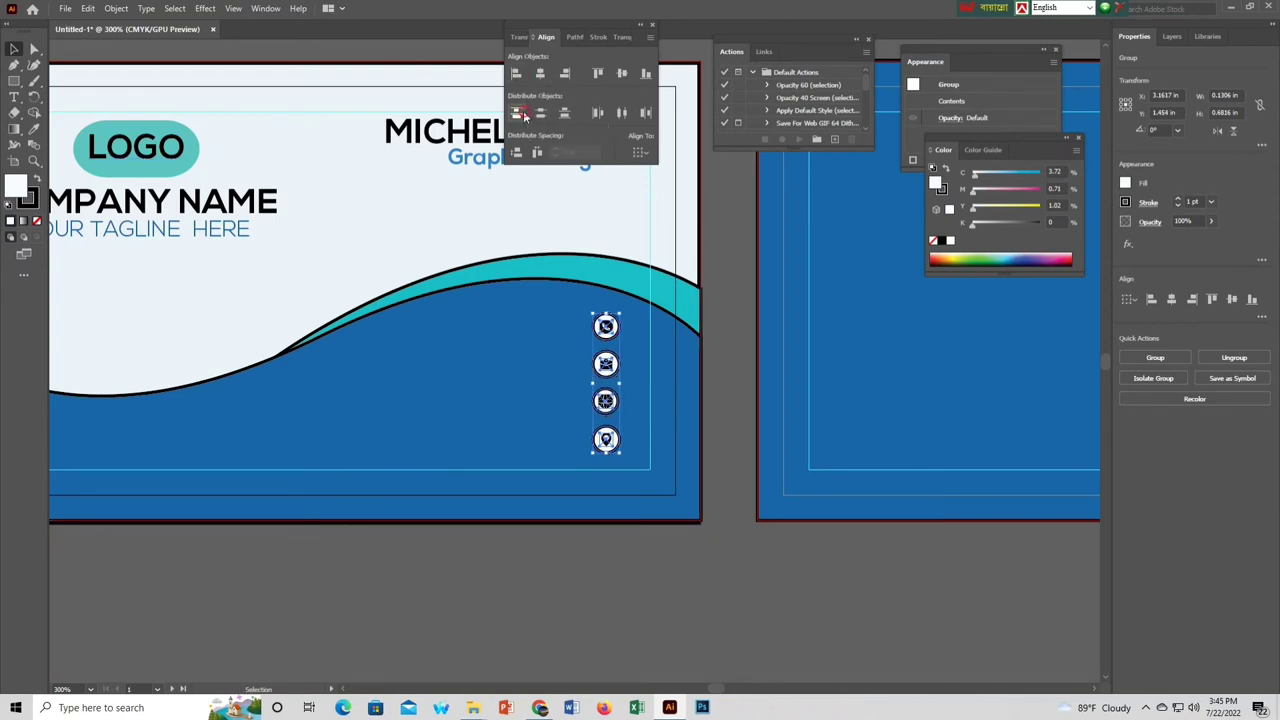
left_click(564, 113)
left_click(644, 113)
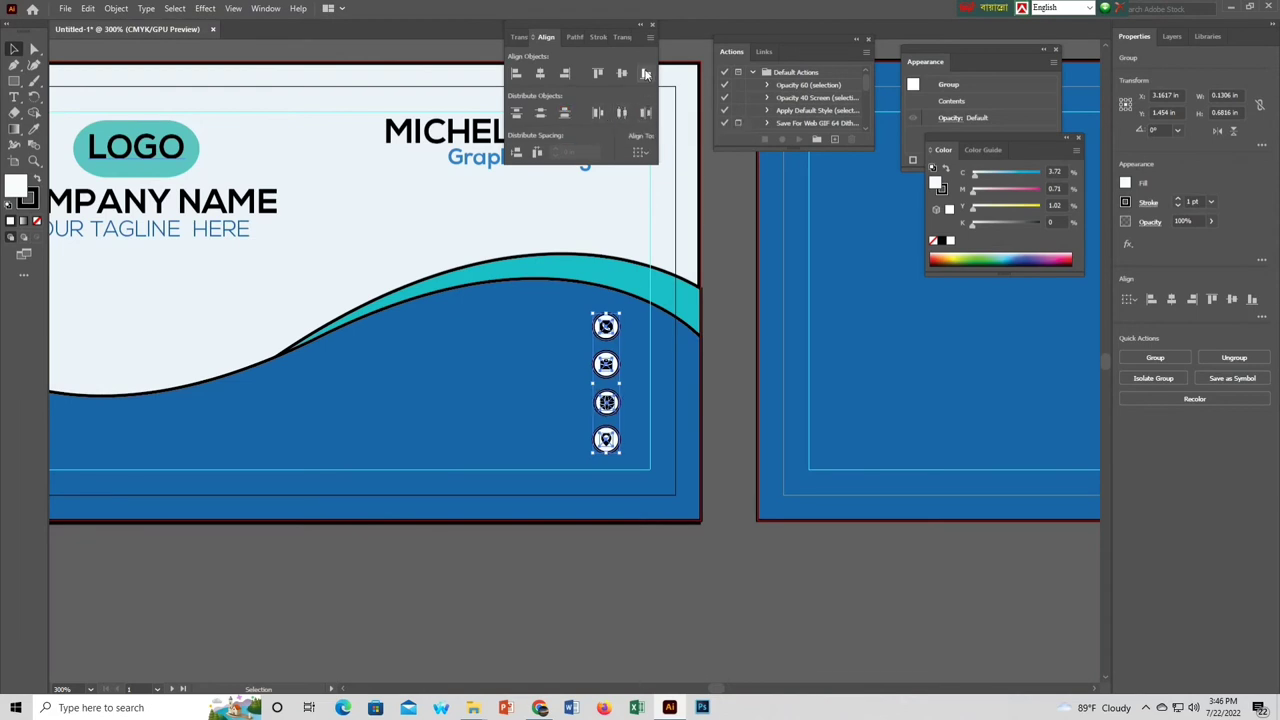
left_click(645, 74)
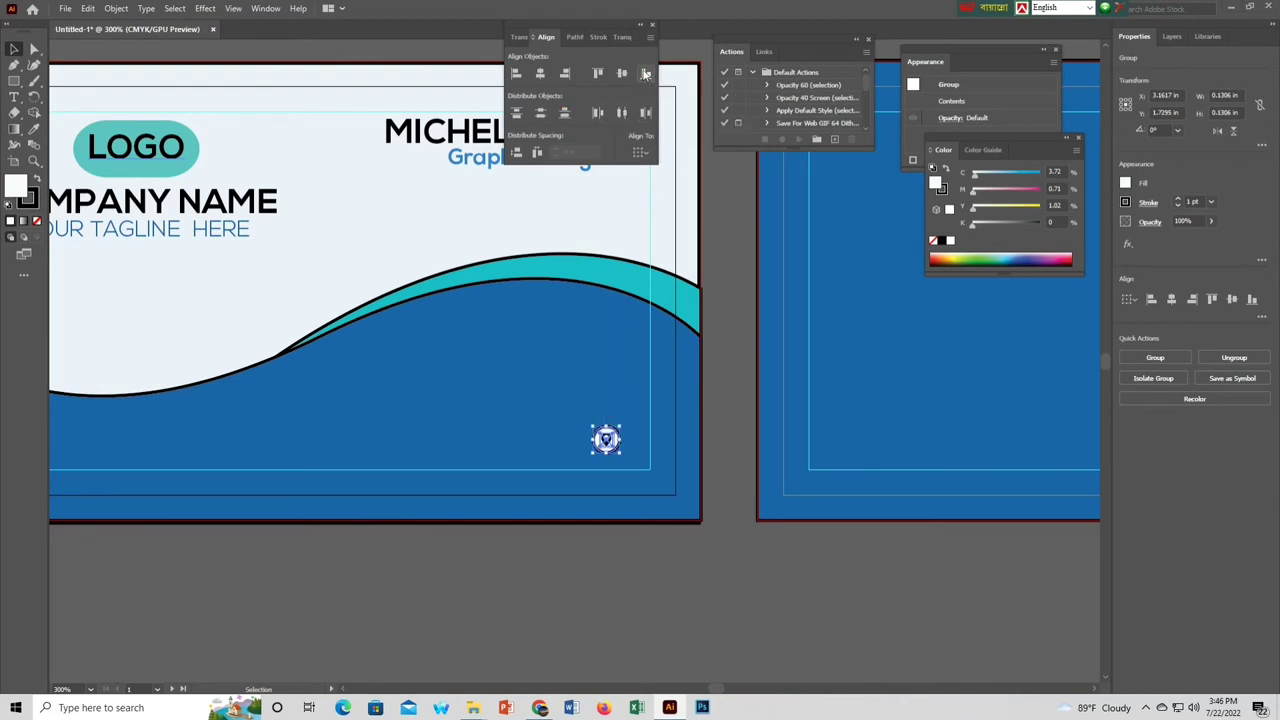
Step: Undo the stray bottom and top alignments and distribute the icons evenly down the column
key("super")
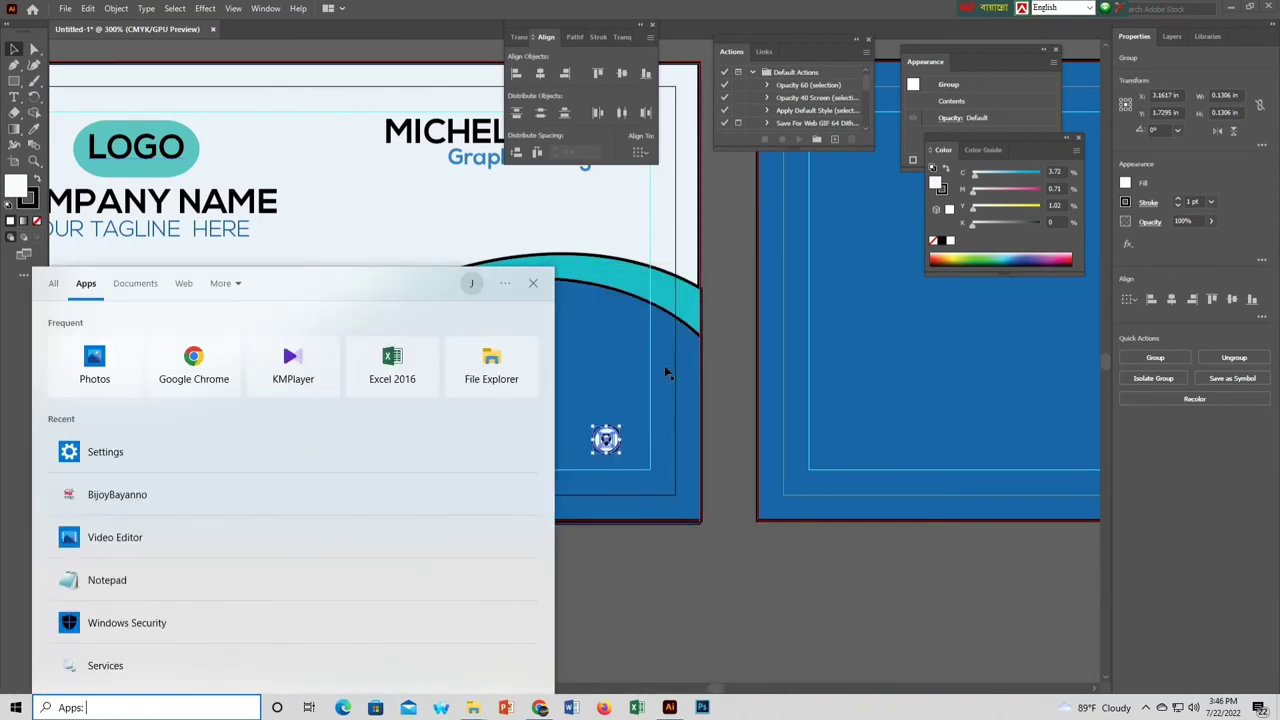
left_click(700, 584)
key("ctrl+z")
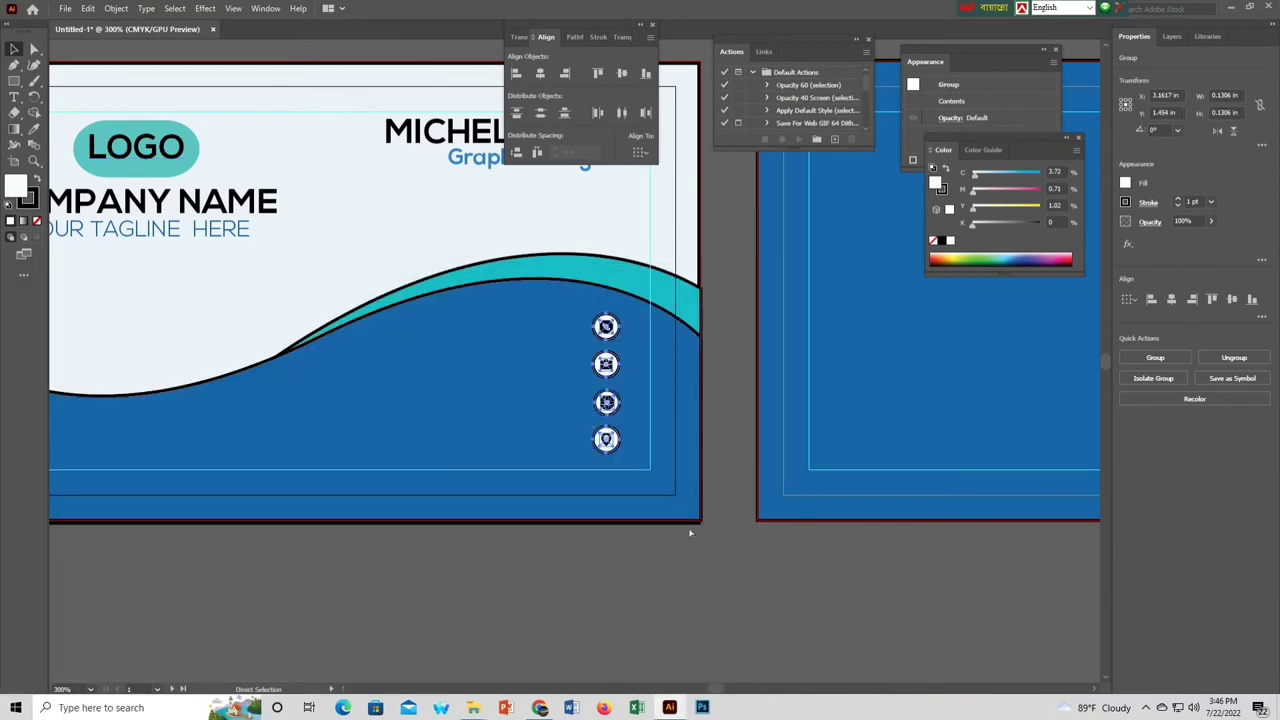
left_click(603, 71)
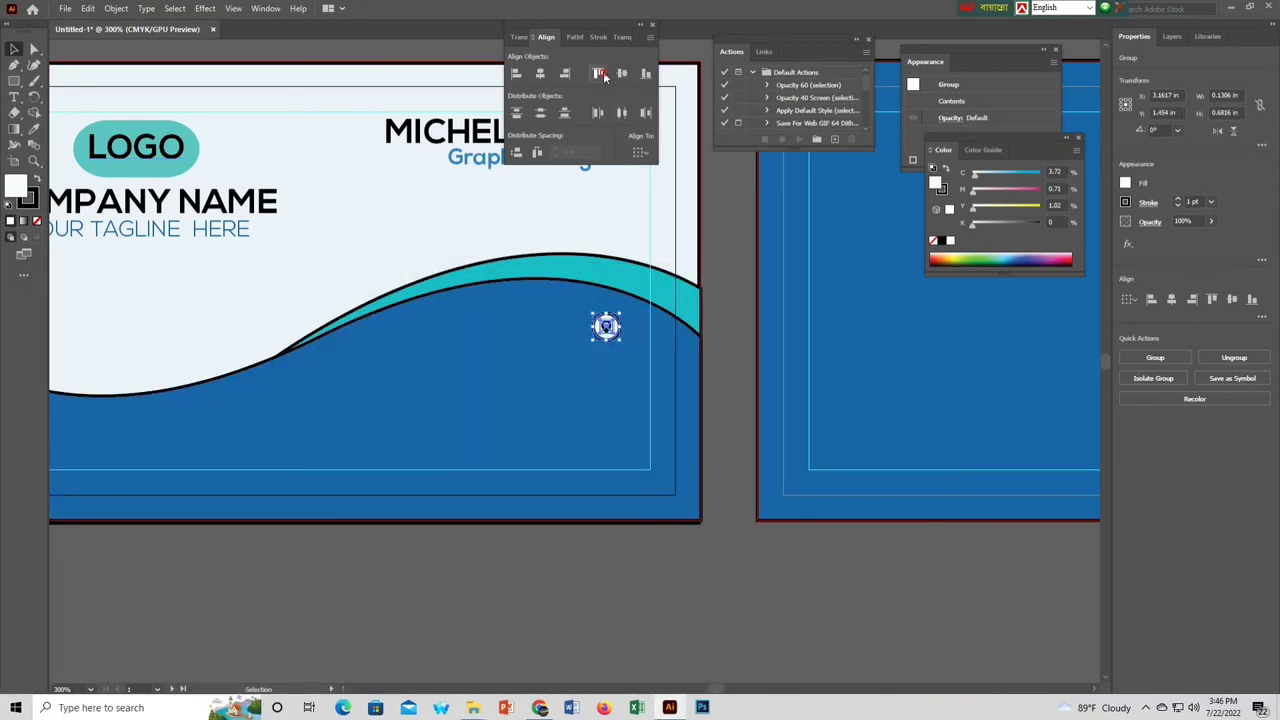
key("ctrl+z")
left_click(597, 114)
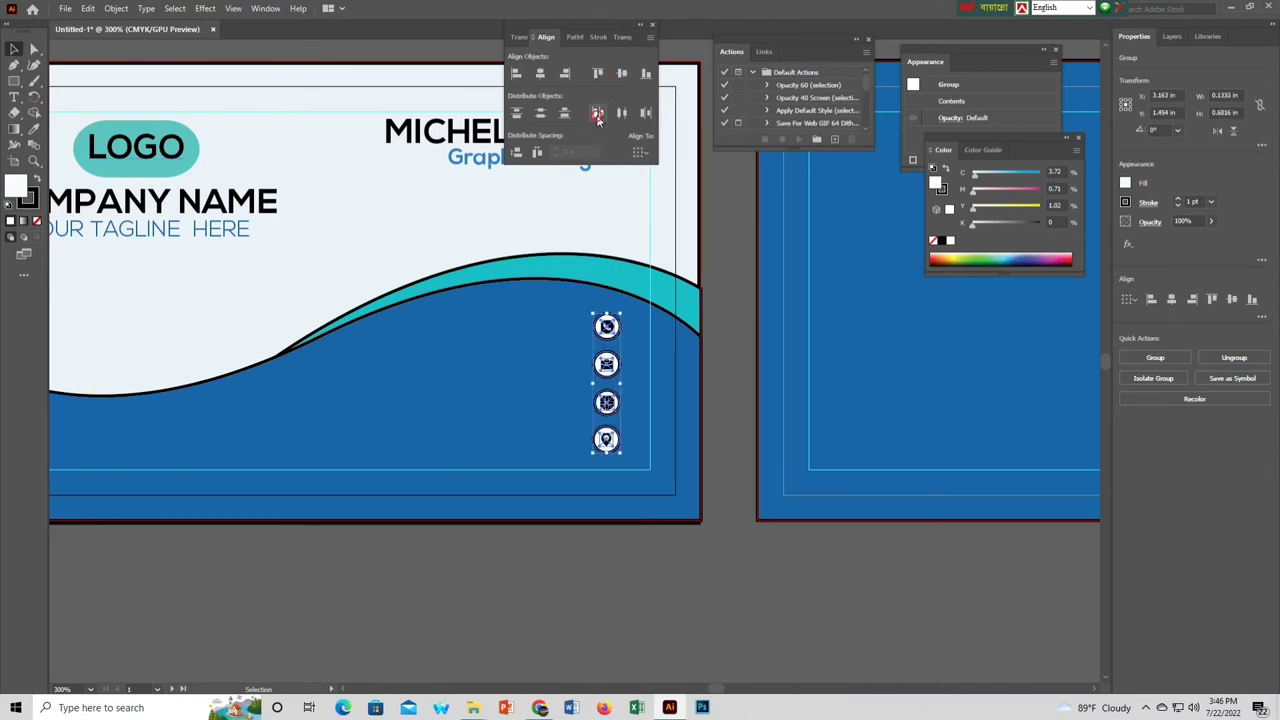
left_click(705, 546)
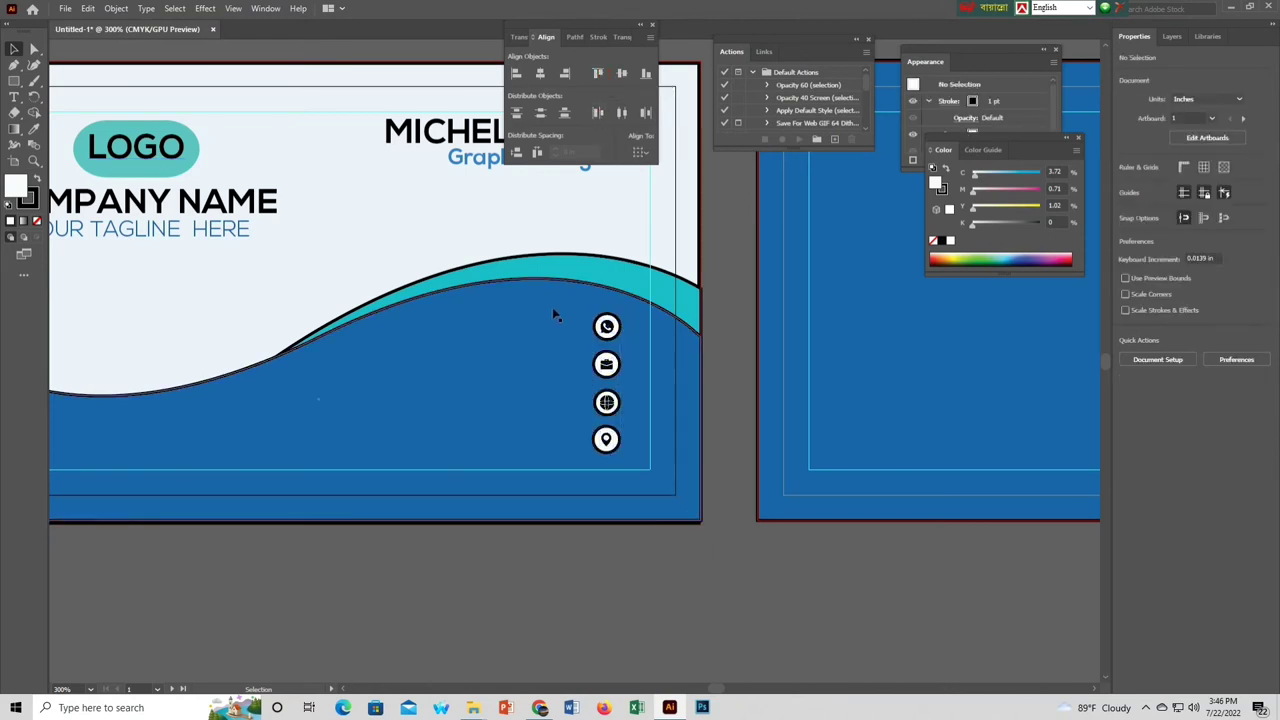
Step: Add placeholder text '111111' and move it just left of the phone icon
left_click(14, 97)
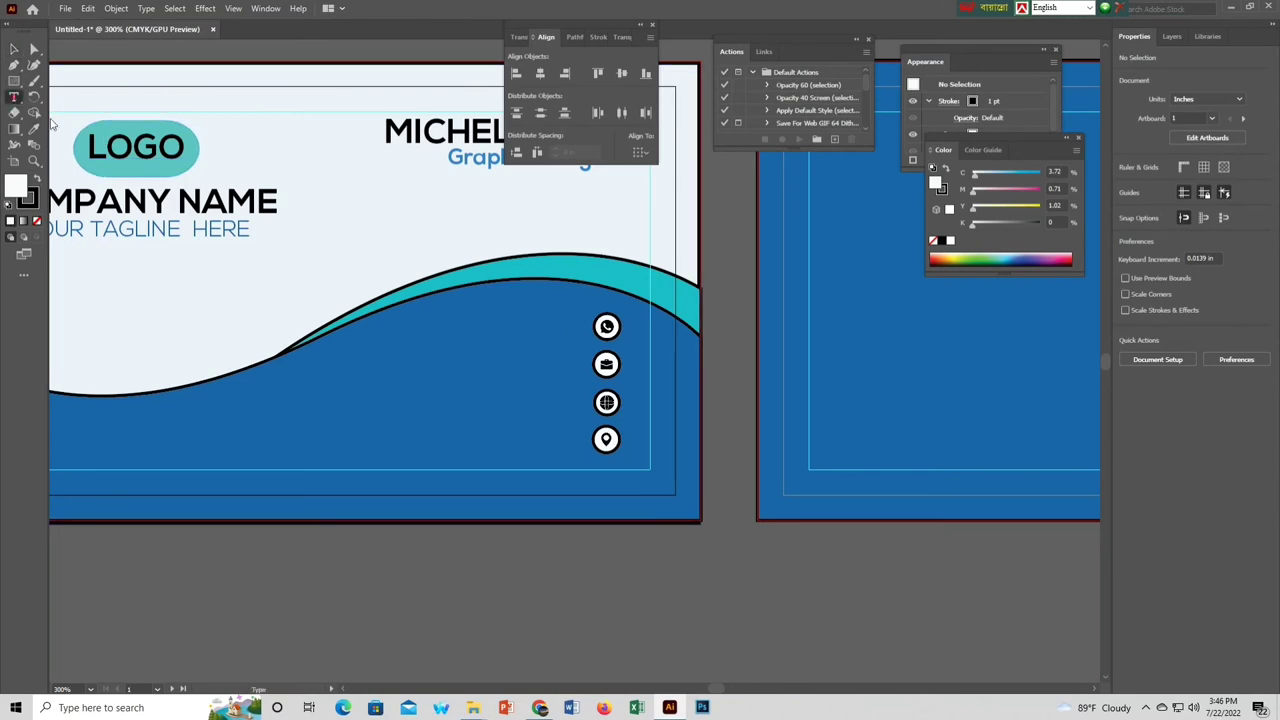
left_click(579, 316)
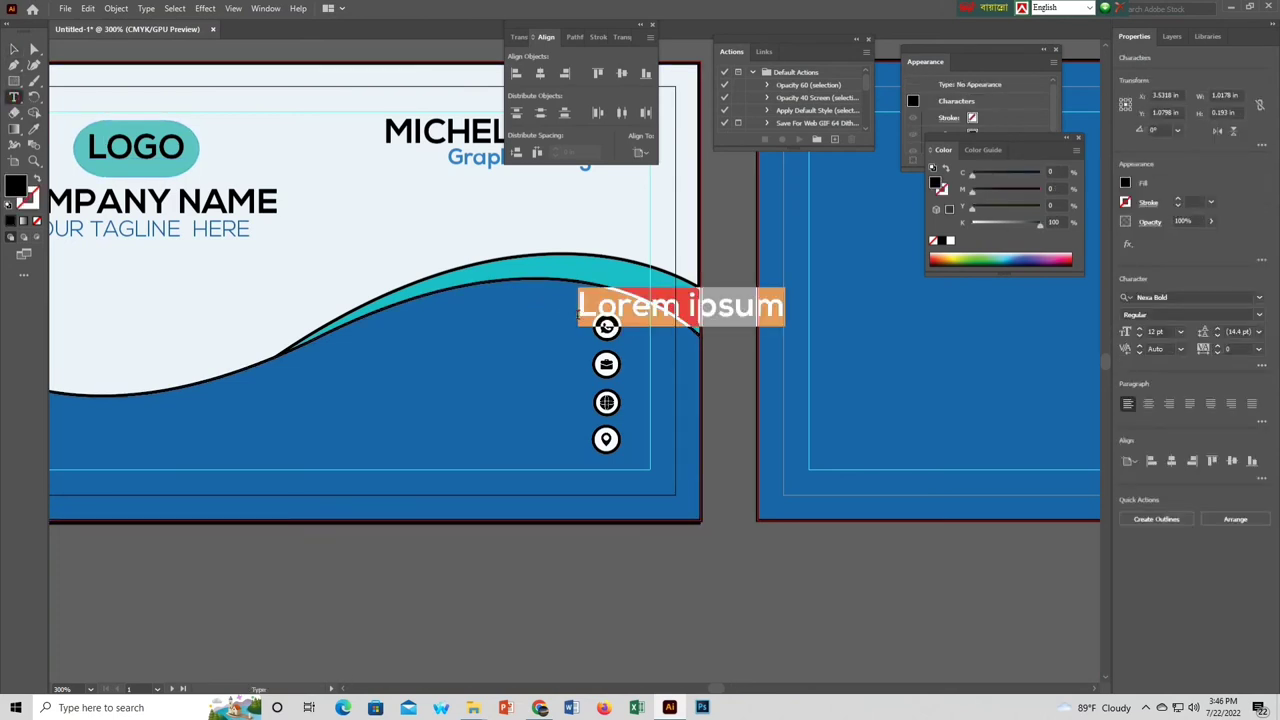
key("BackSpace")
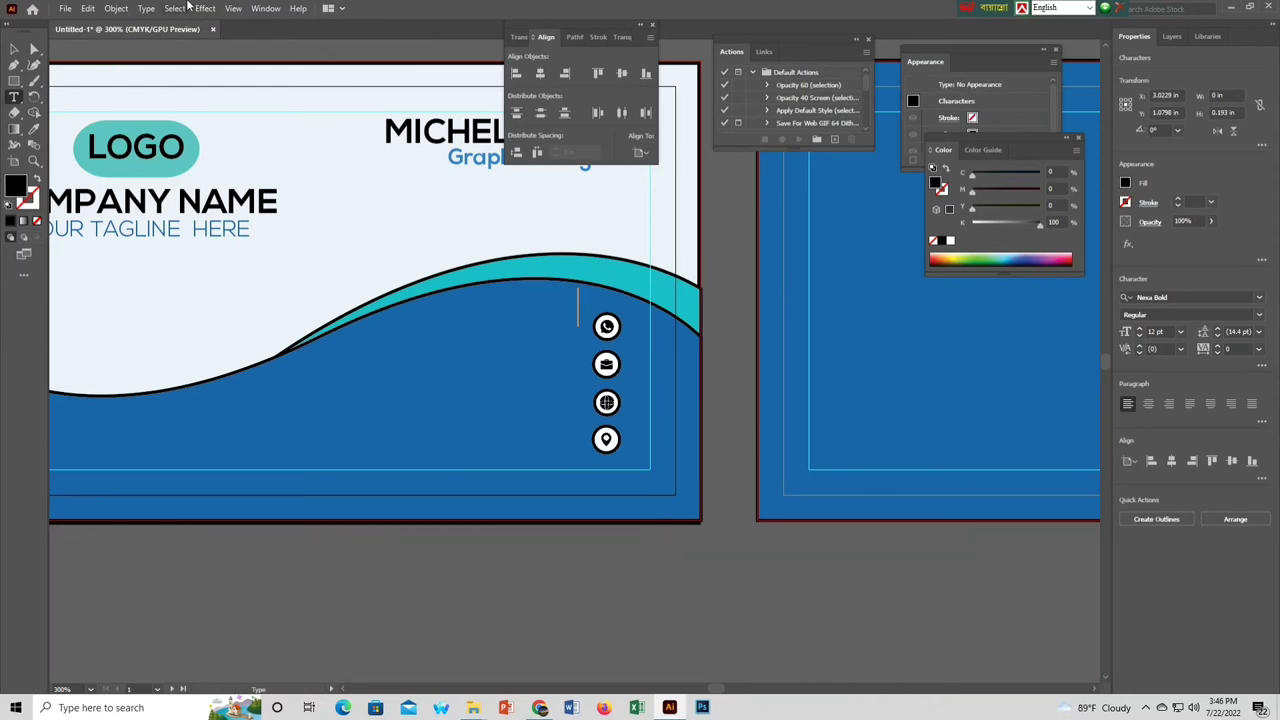
type("111")
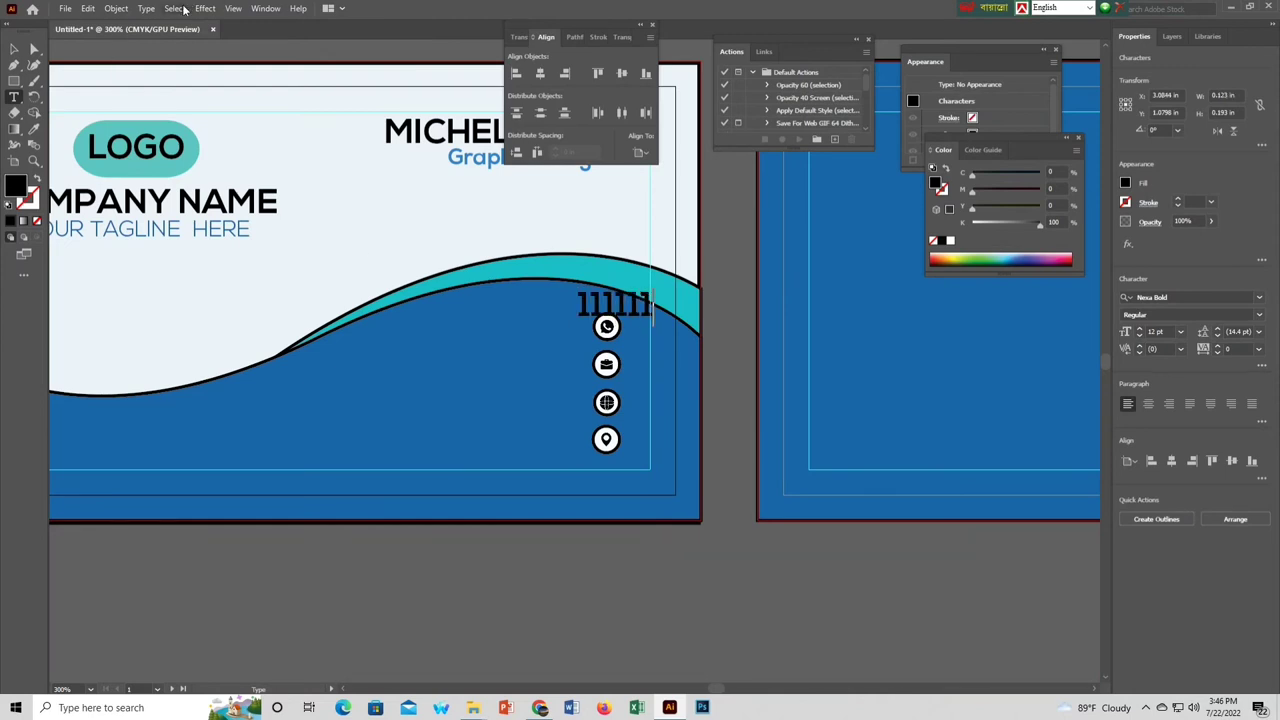
type("11111")
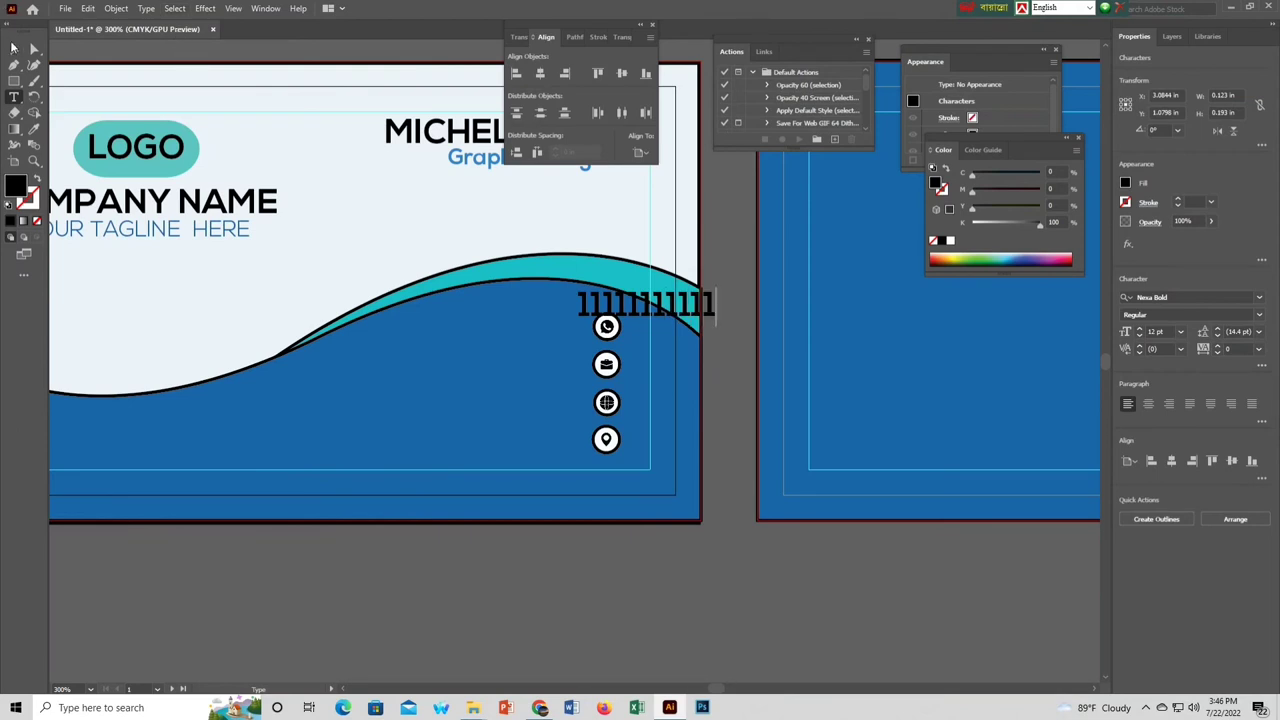
left_click(13, 47)
mouse_move(606, 312)
left_mouse_down()
mouse_move(481, 337)
mouse_move(493, 329)
left_mouse_up()
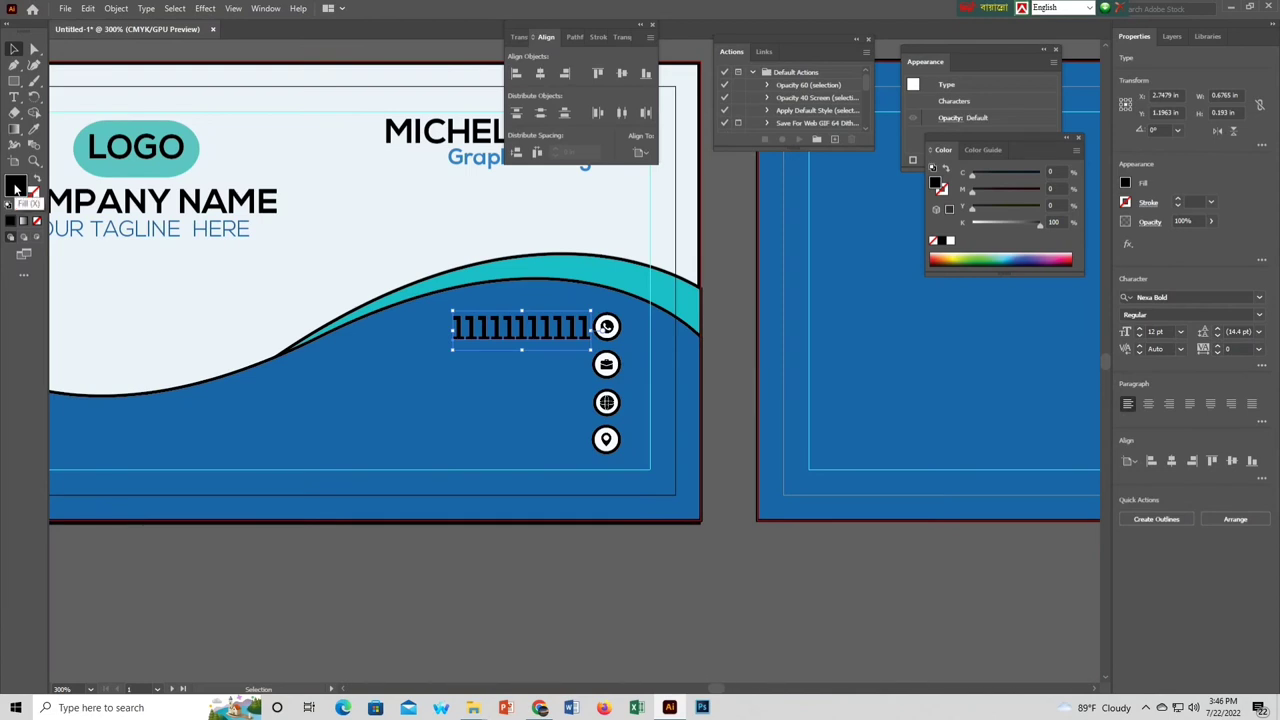
left_click(540, 708)
double_click(16, 186)
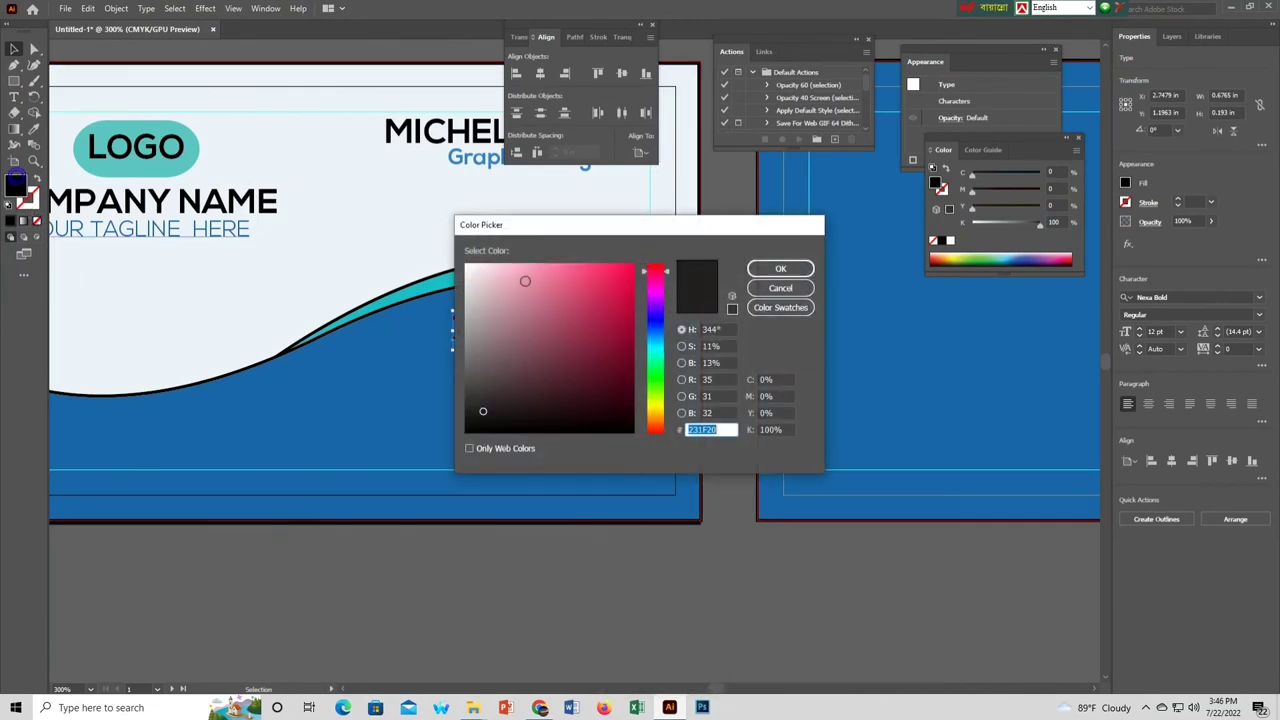
left_click(470, 268)
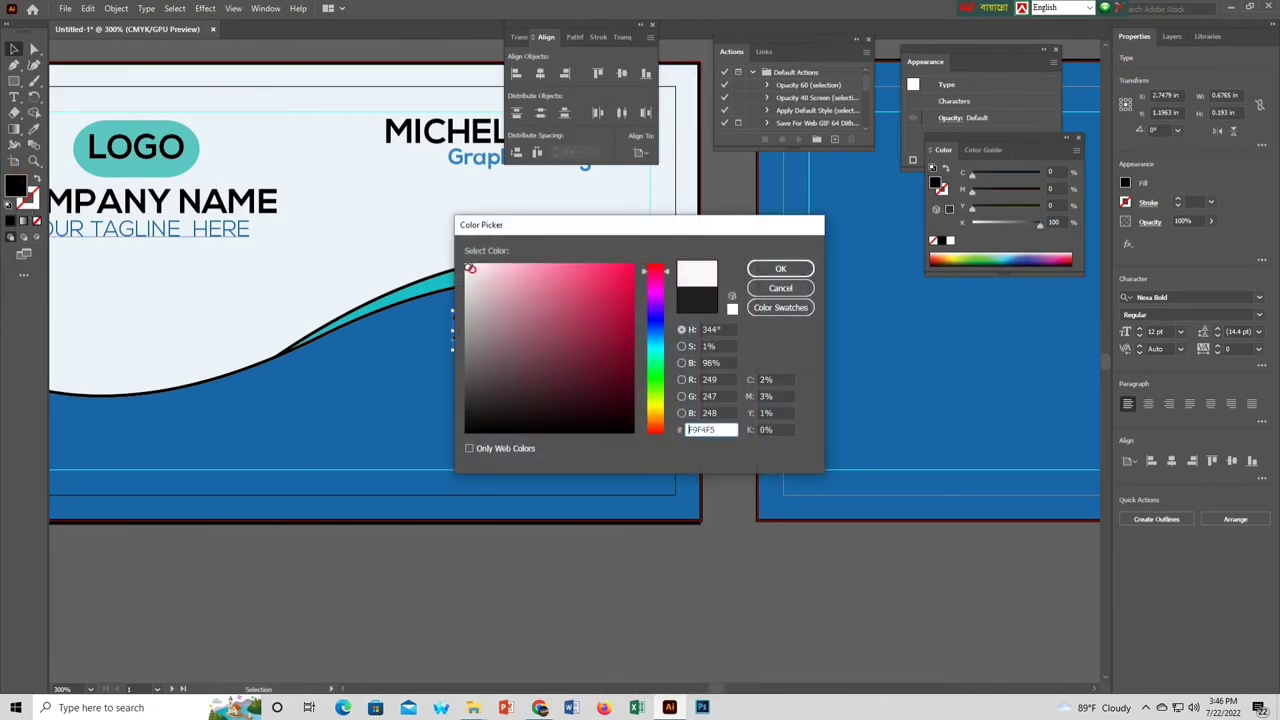
left_click(776, 268)
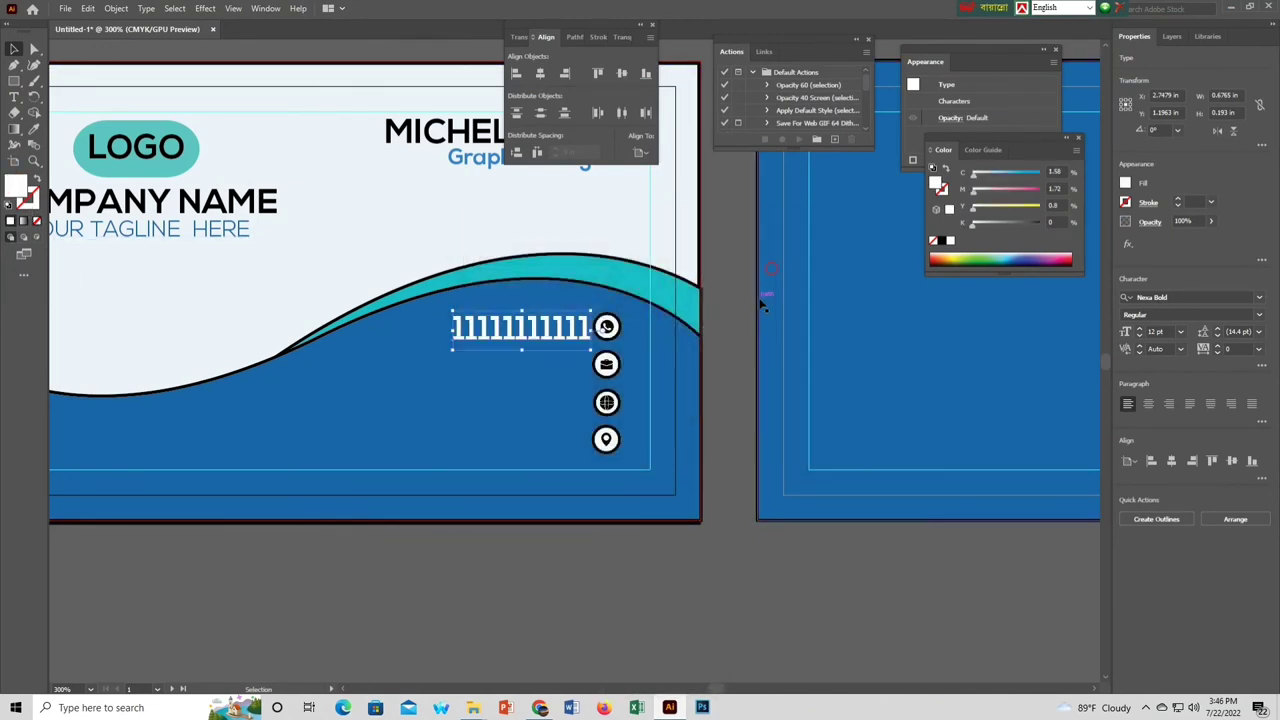
left_click(36, 220)
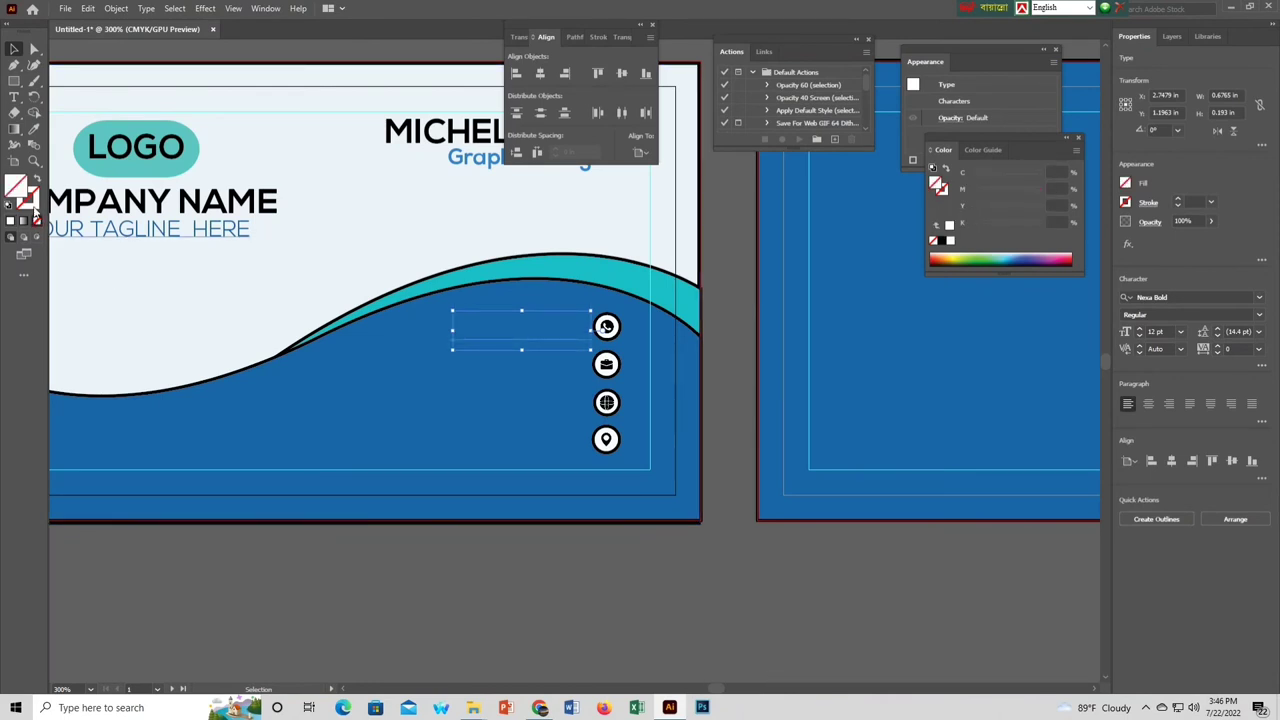
left_click(11, 220)
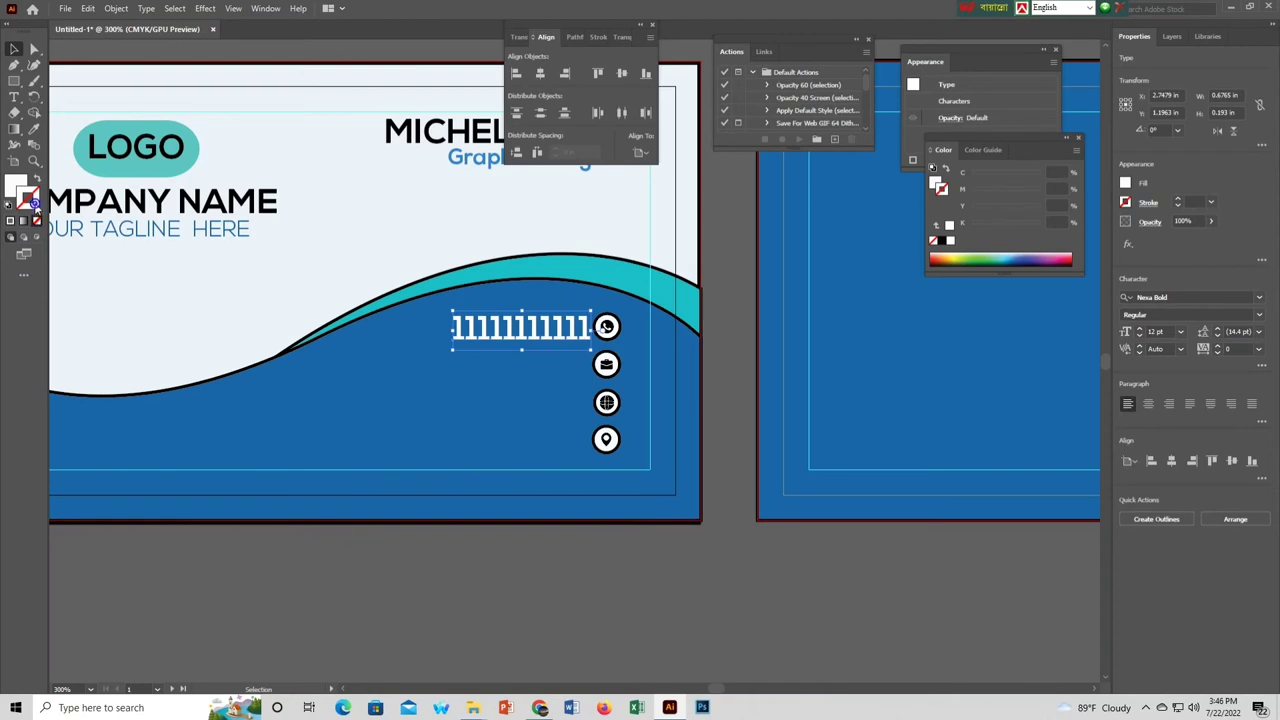
Step: Try outline colours and a gradient, then leave the number text with no stroke
double_click(36, 205)
left_click_drag(472, 282, 469, 268)
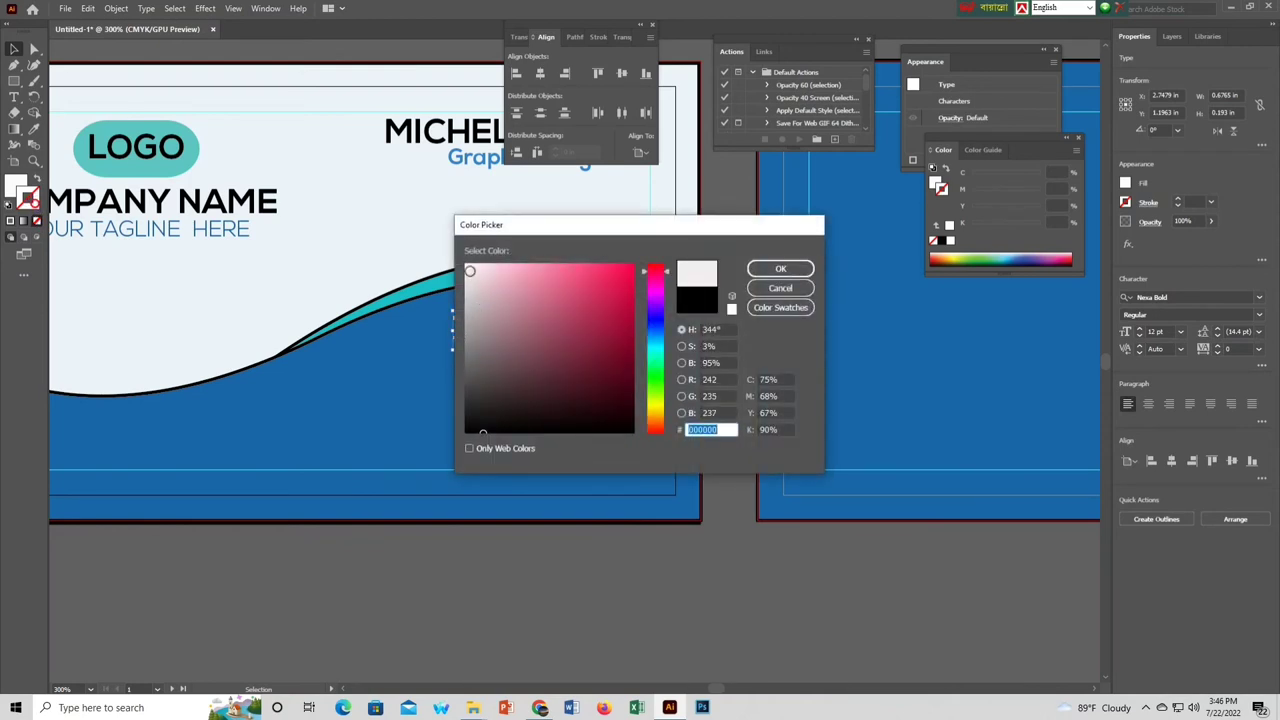
left_click(781, 270)
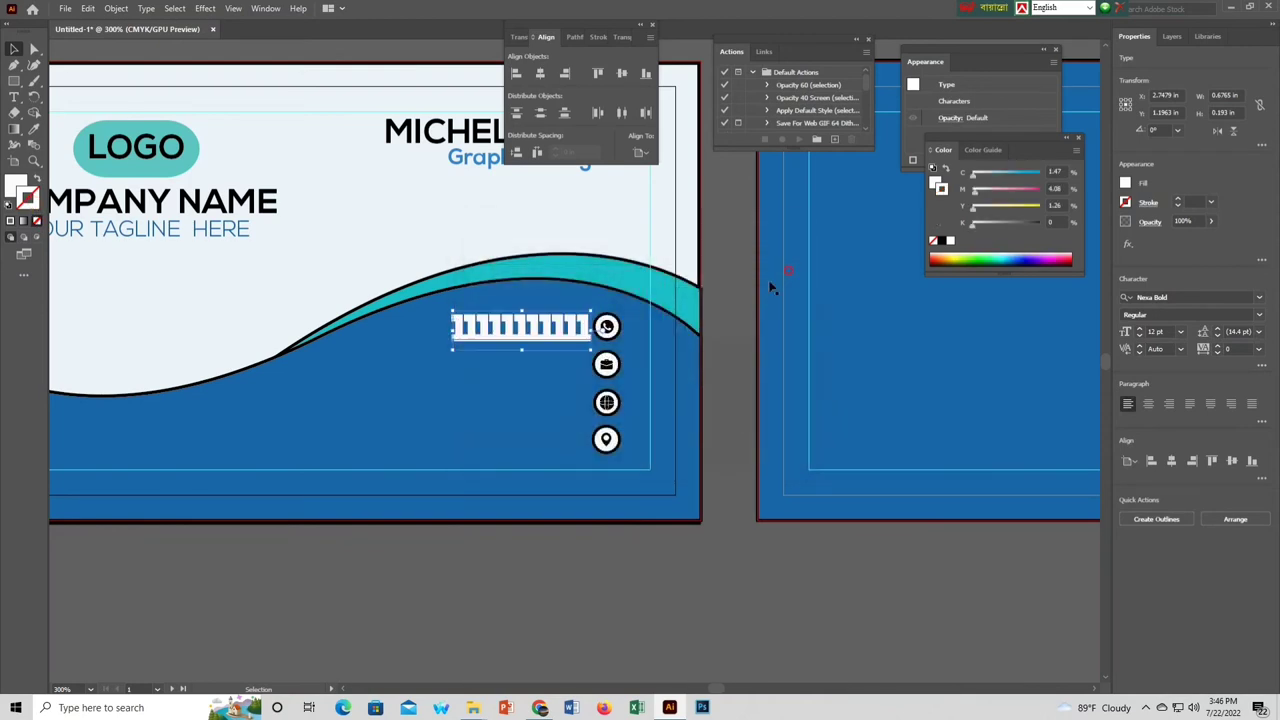
left_click(36, 221)
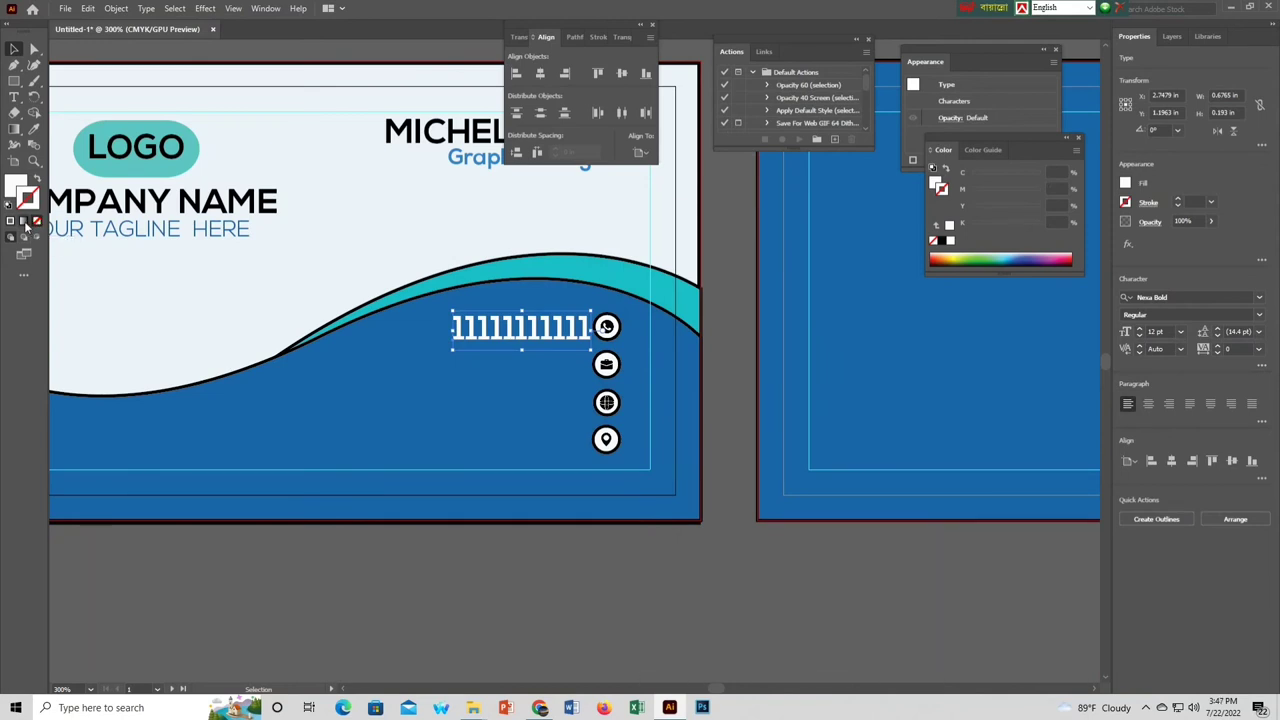
left_click(27, 224)
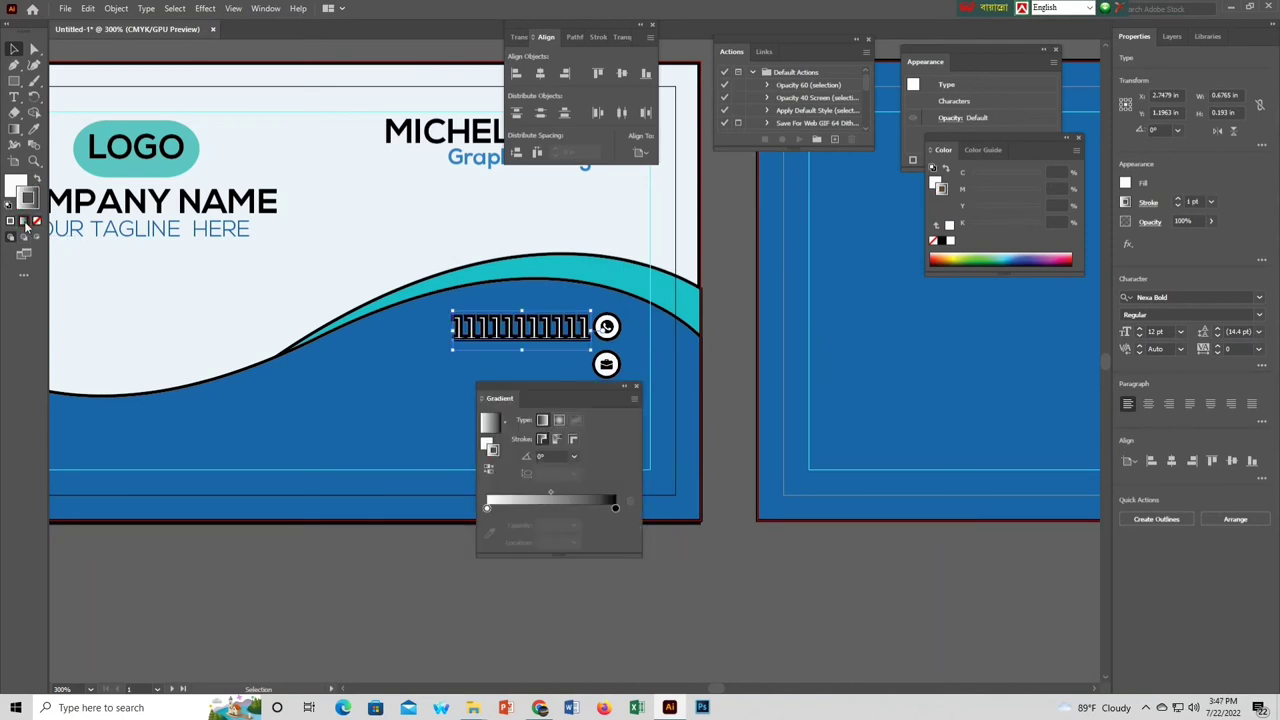
key("ctrl+z")
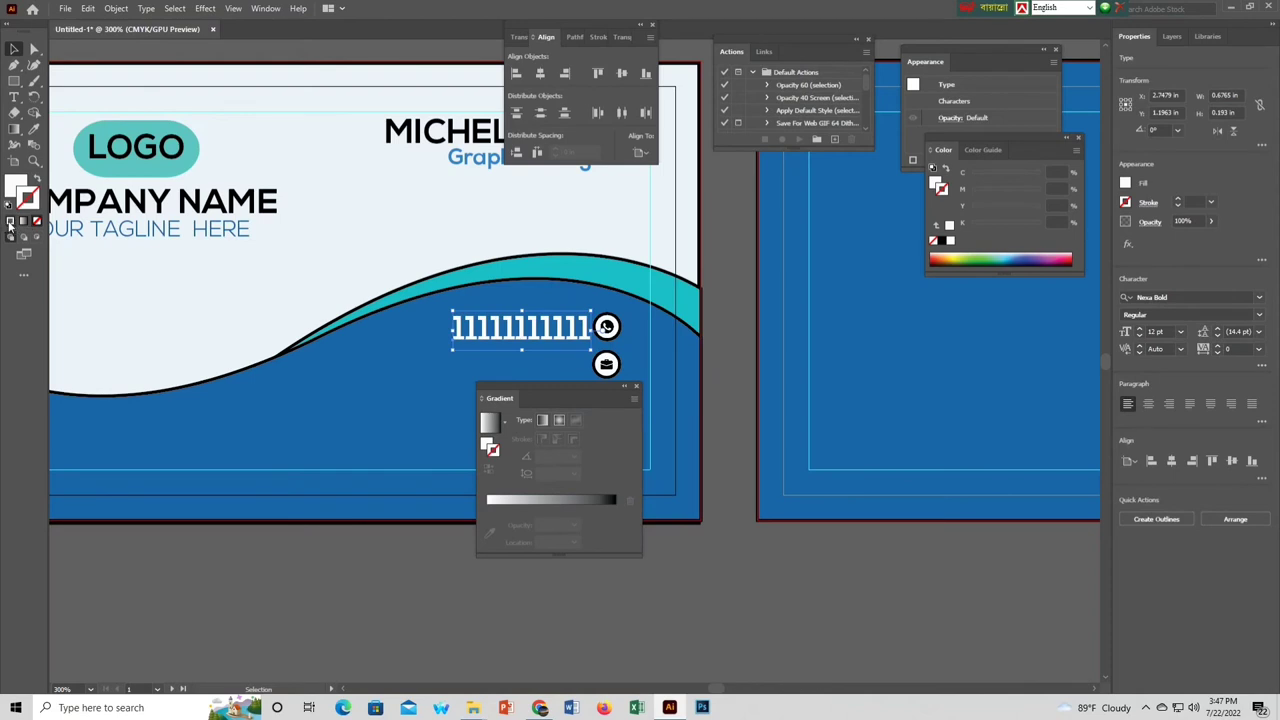
left_click(10, 222)
key("ctrl+z")
left_click(13, 185)
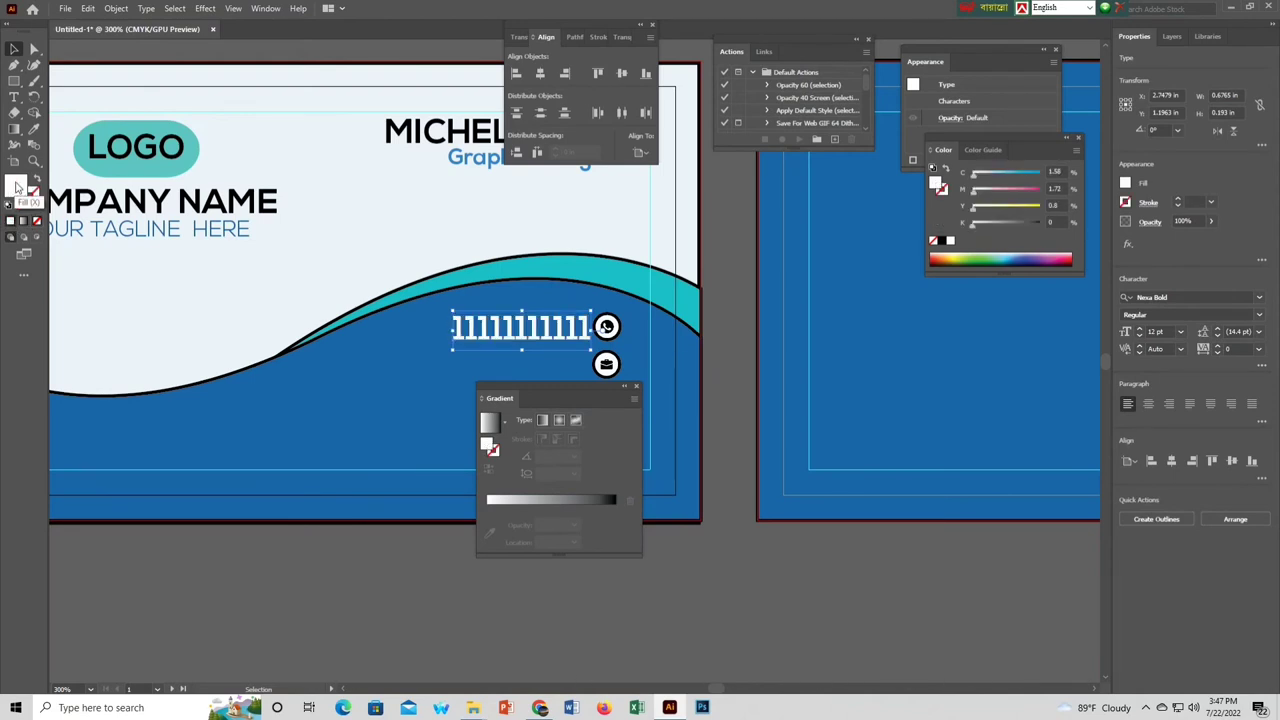
left_click(636, 386)
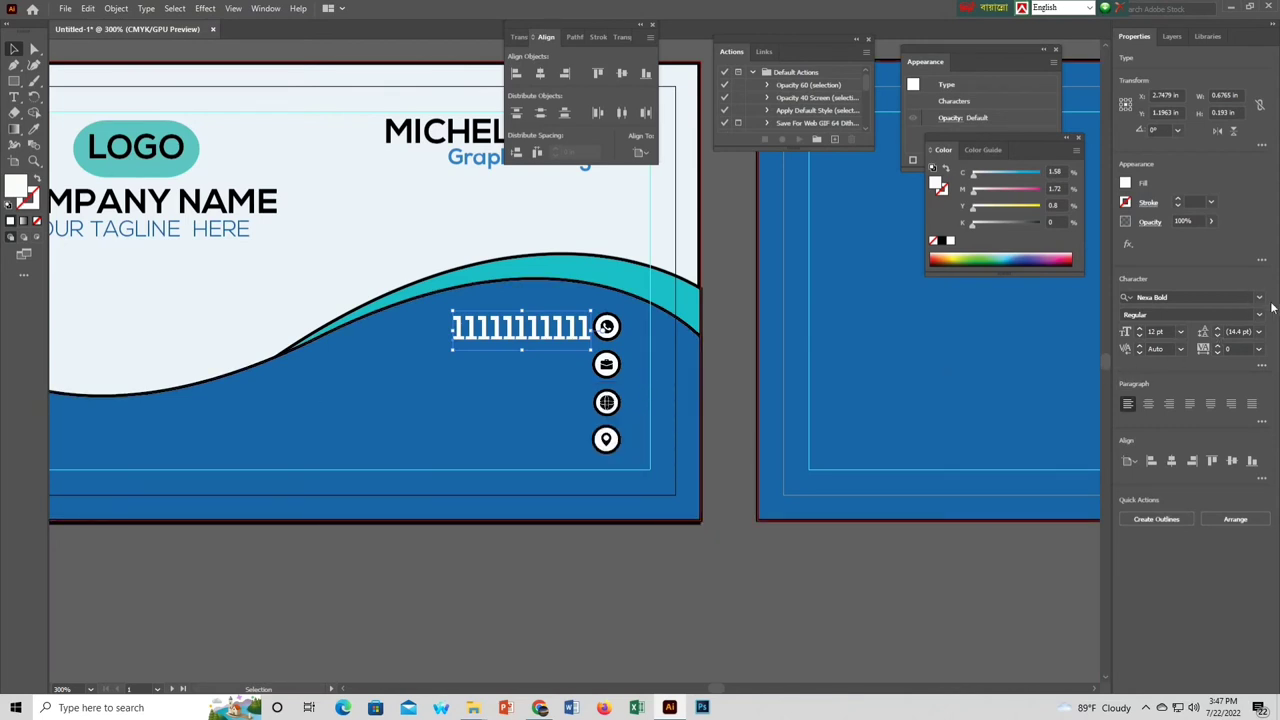
Step: Set the number text in Minion Variable Concept and shrink it to about 8.38 pt
left_click(1261, 298)
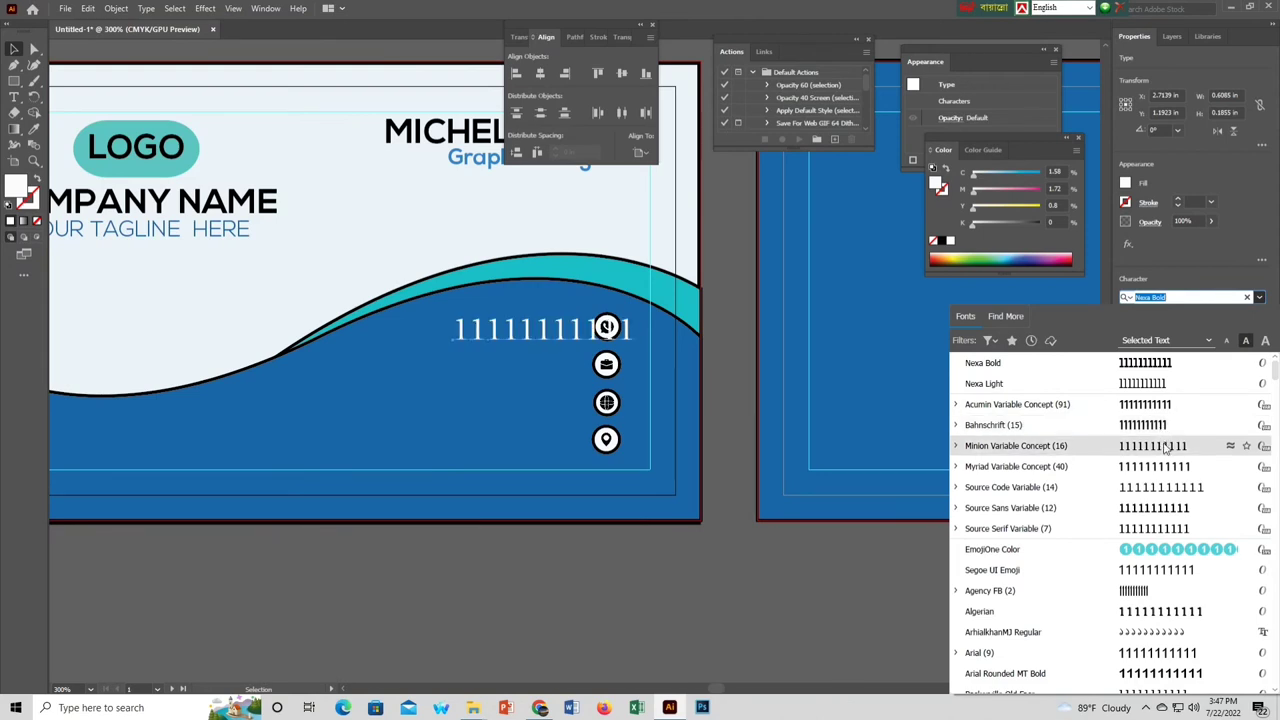
left_click(1165, 447)
mouse_move(551, 340)
left_mouse_down()
mouse_move(508, 334)
mouse_move(496, 348)
left_mouse_up()
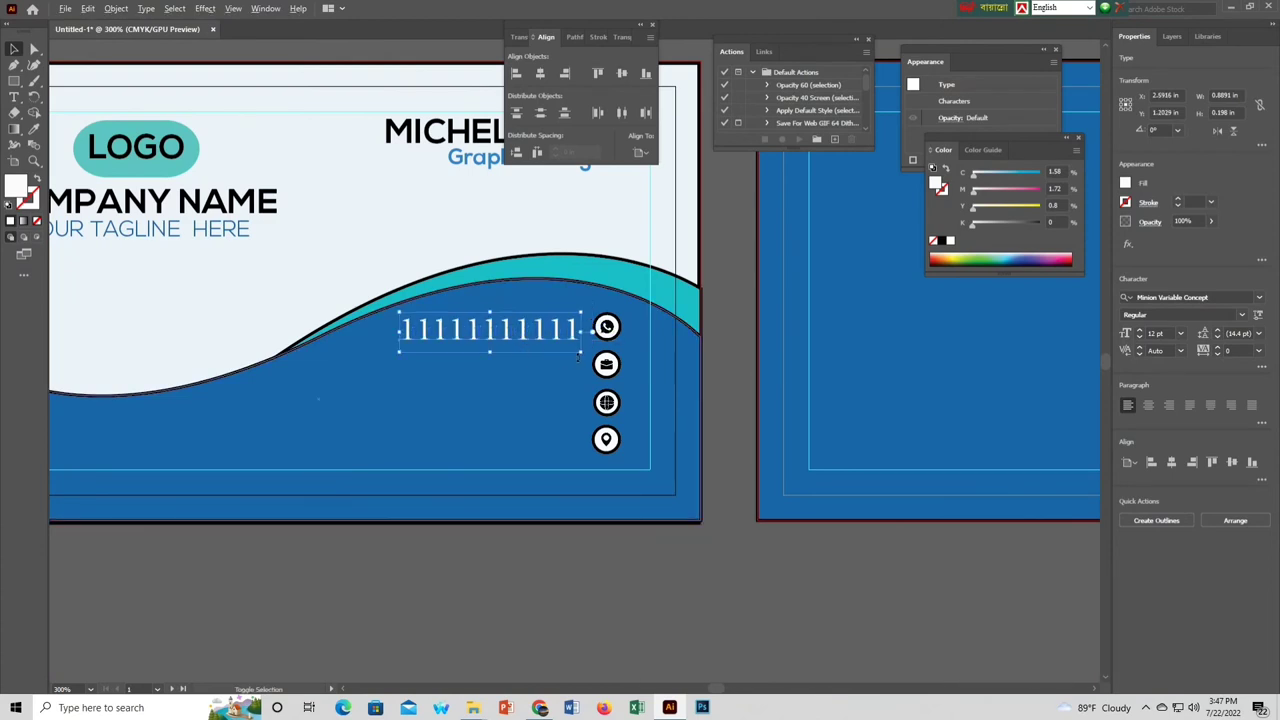
left_click_drag(579, 353, 549, 335)
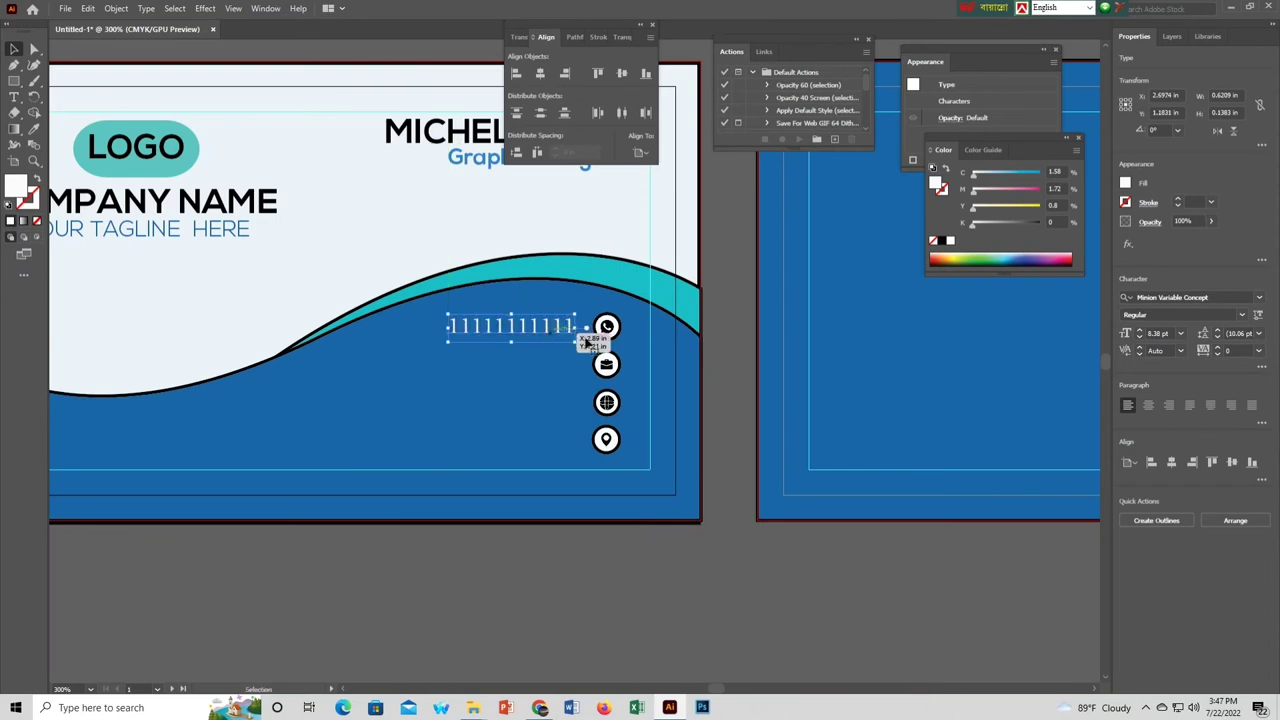
Step: Align the number text with the phone icon, settling on vertical centre and bottom alignment
left_click(607, 327, "shift")
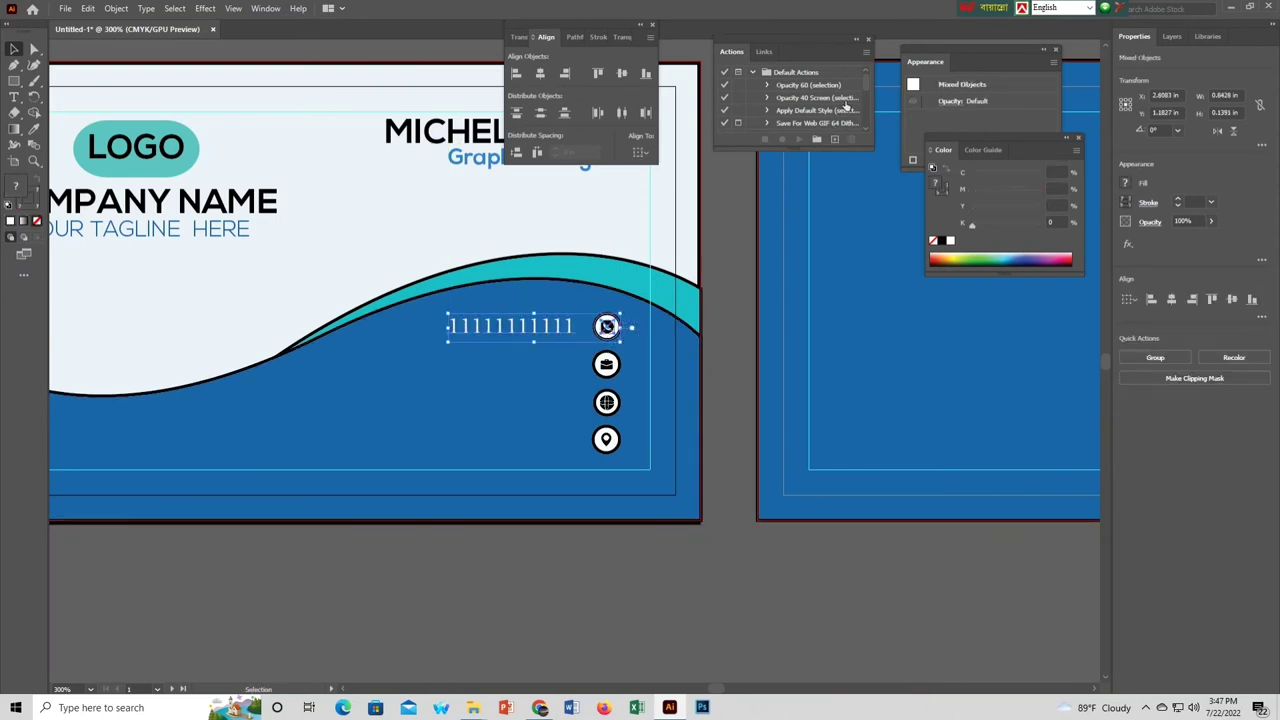
left_click(517, 74)
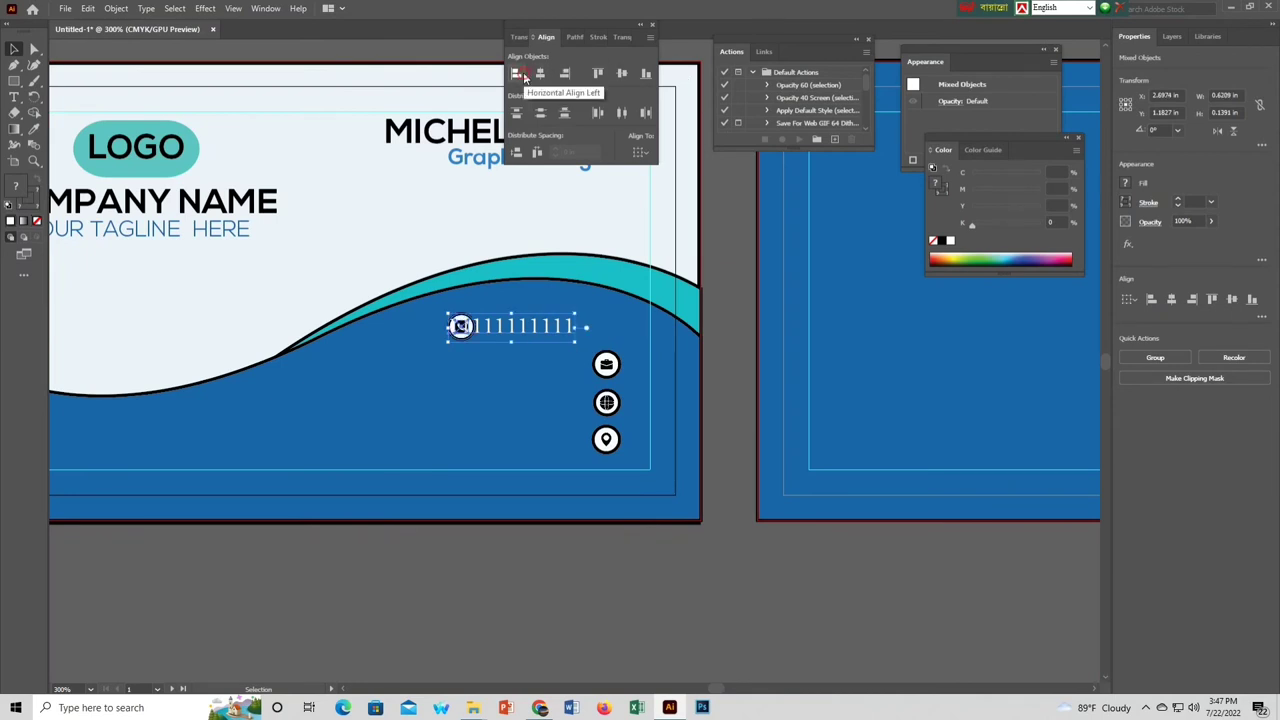
left_click(567, 74)
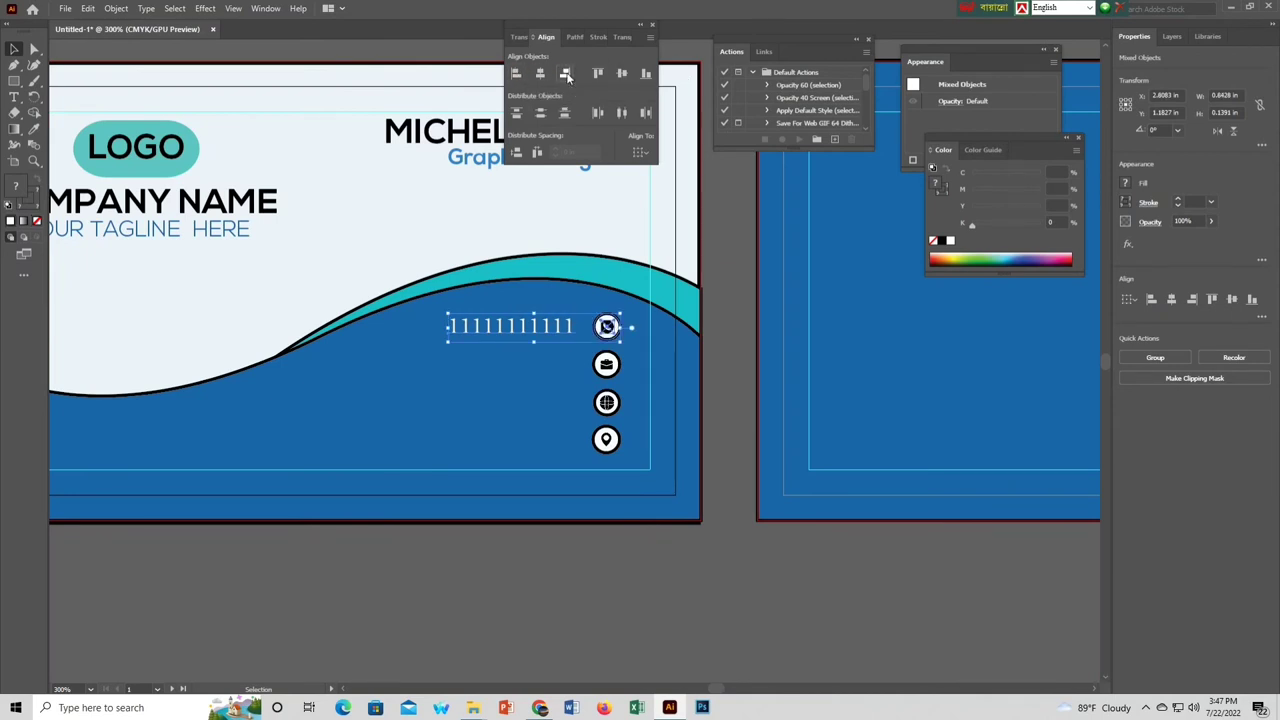
left_click(567, 74)
key("ctrl+z")
left_click(542, 75)
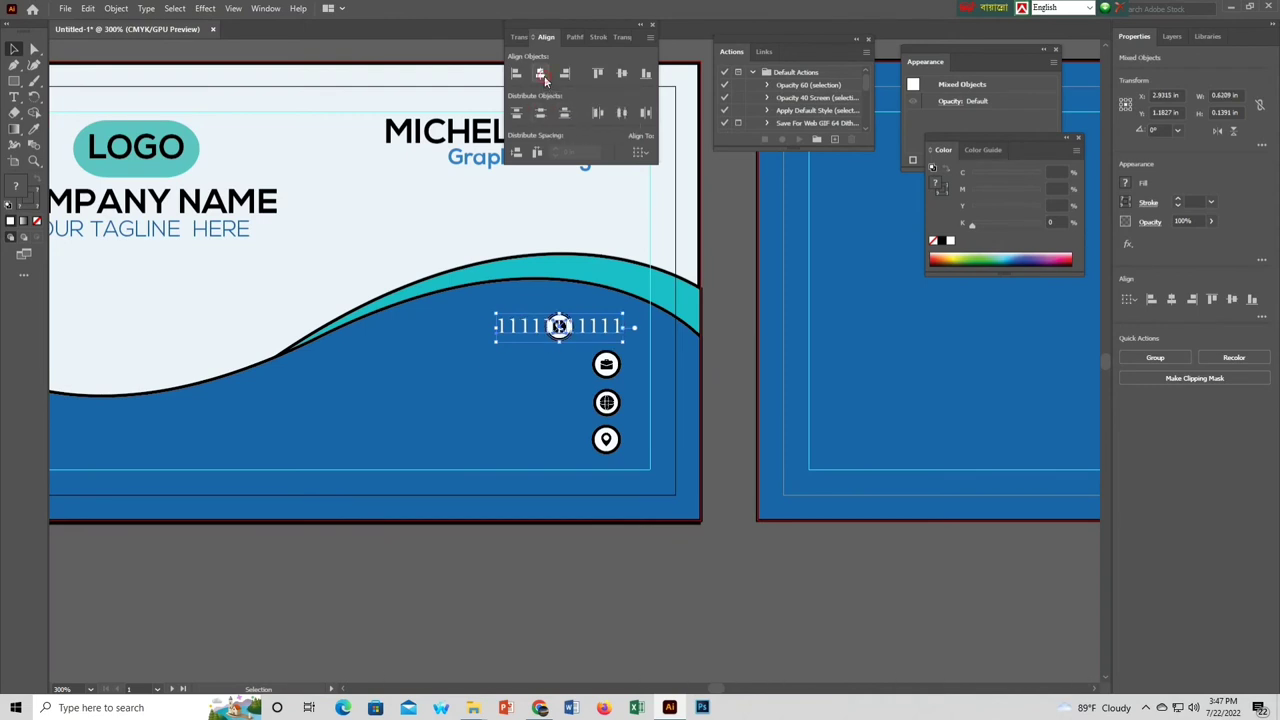
key("ctrl+z")
left_click(622, 74)
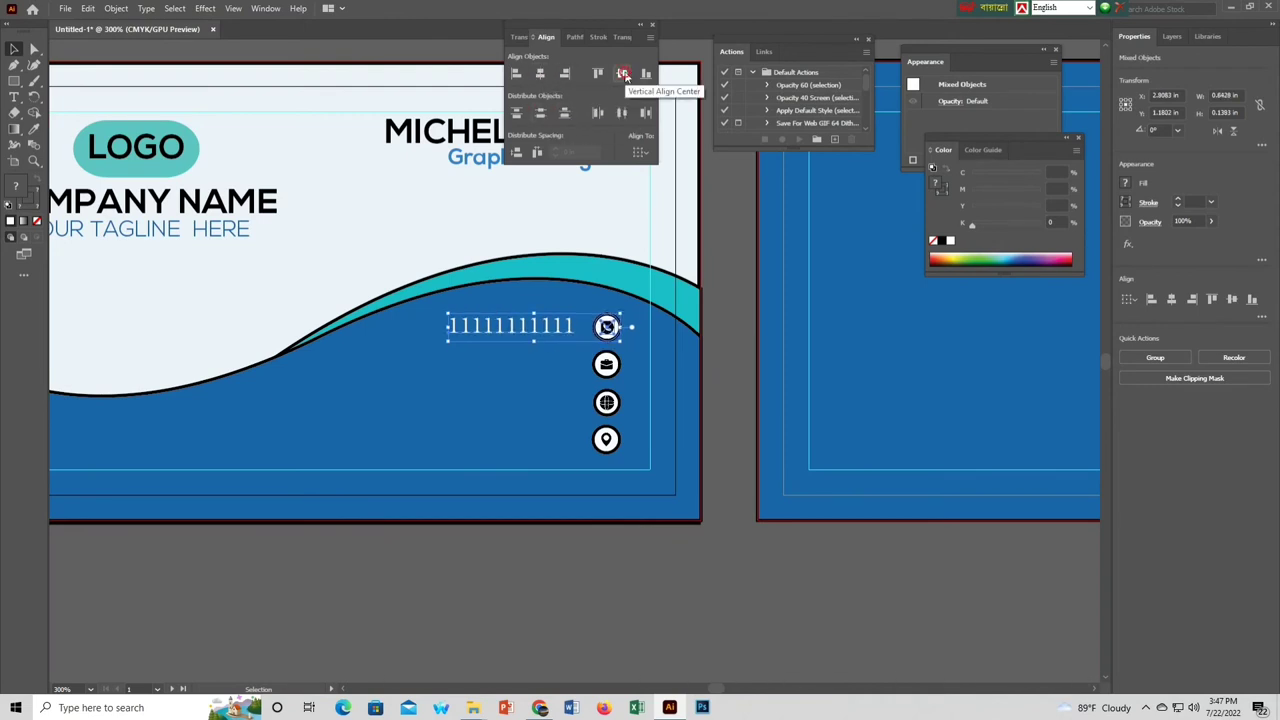
left_click(623, 113)
left_click(647, 75)
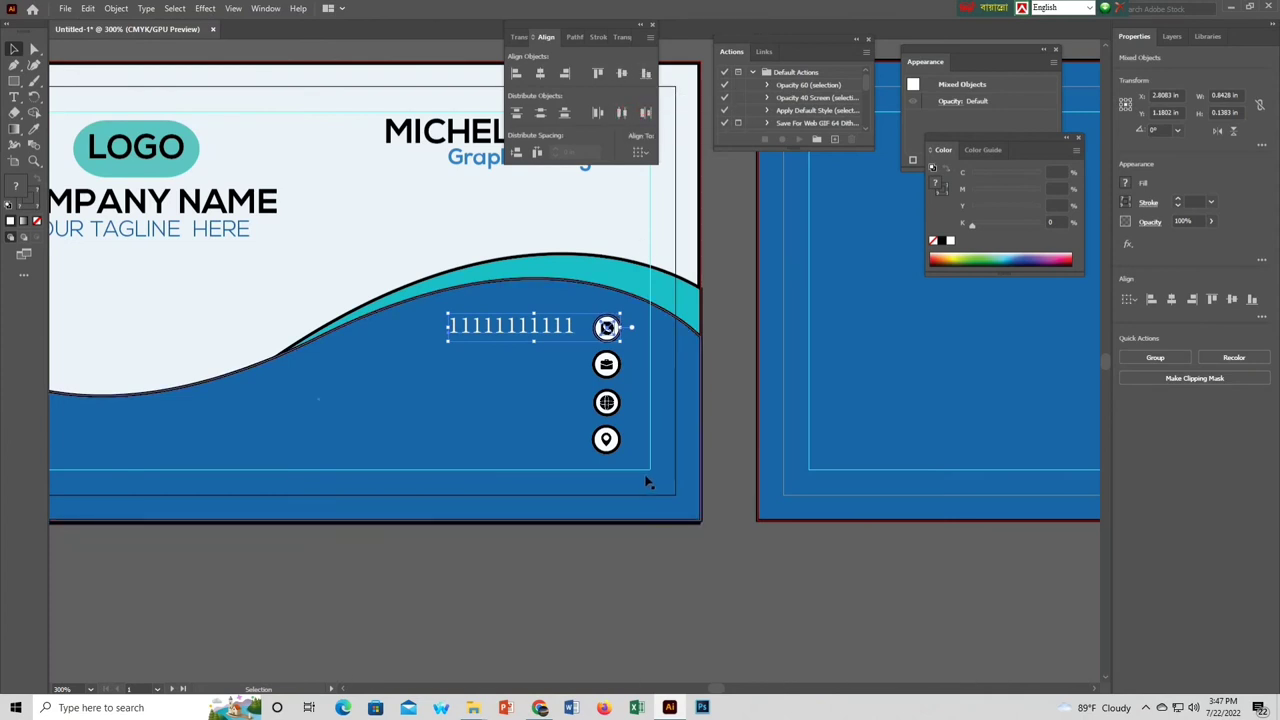
Step: Nudge the number text slightly right and group it with the phone icon
left_click(640, 604)
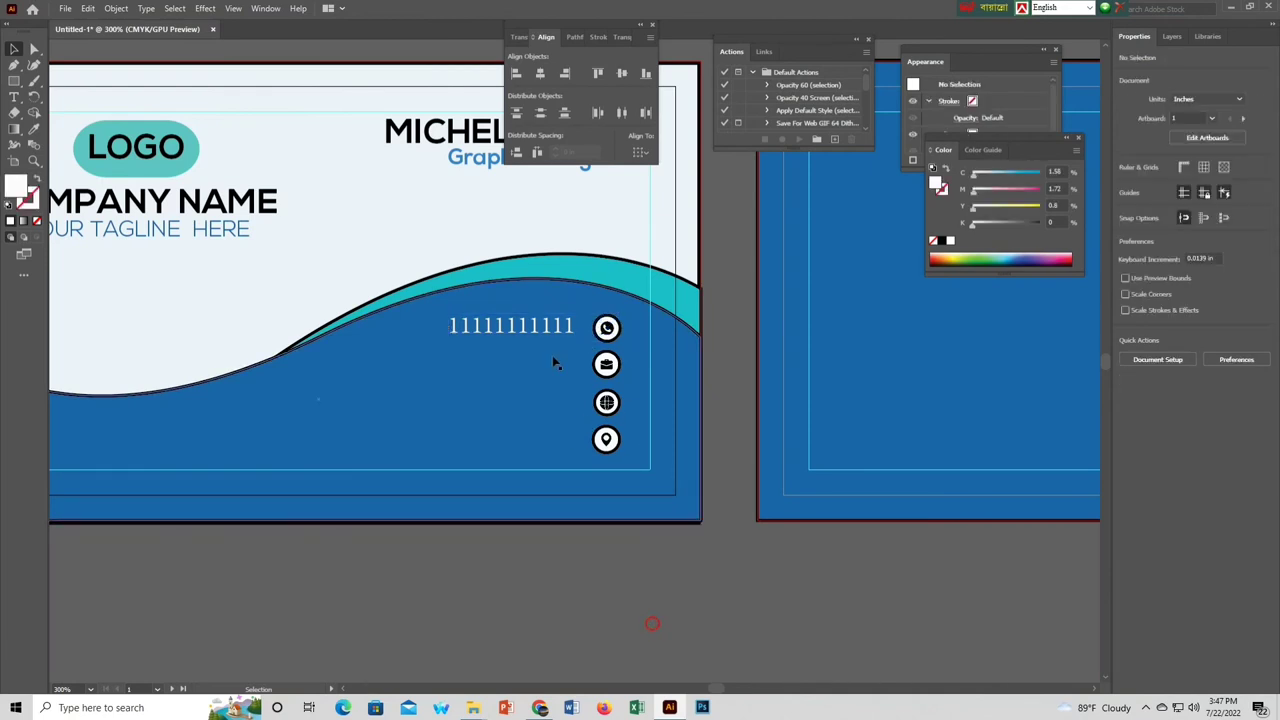
left_click(555, 335)
key("Right")
key("Right")
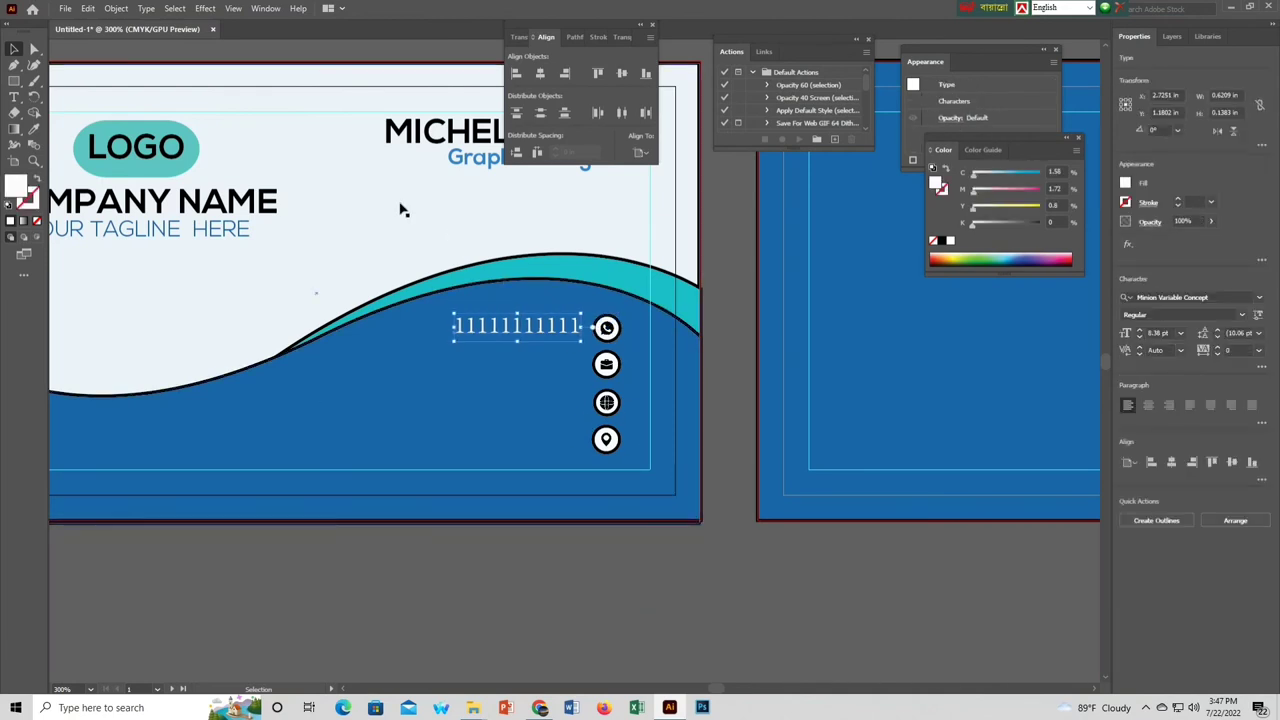
key("Right")
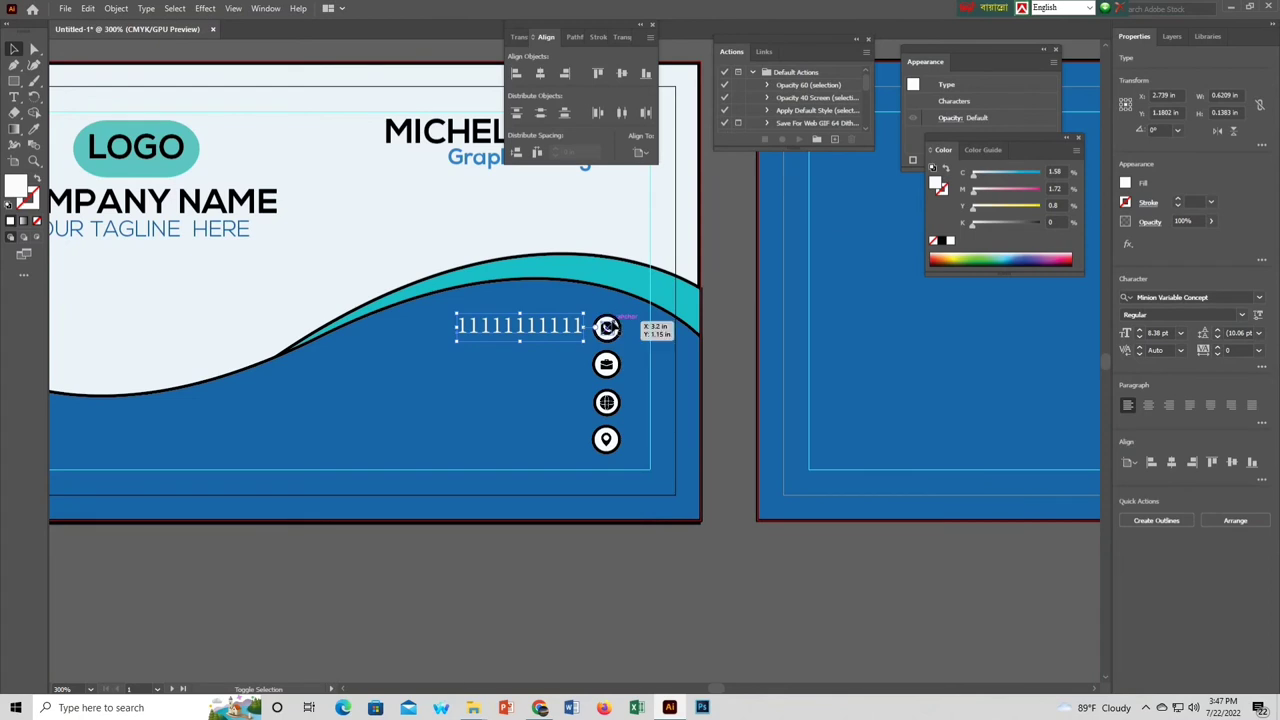
left_click(608, 327, "shift")
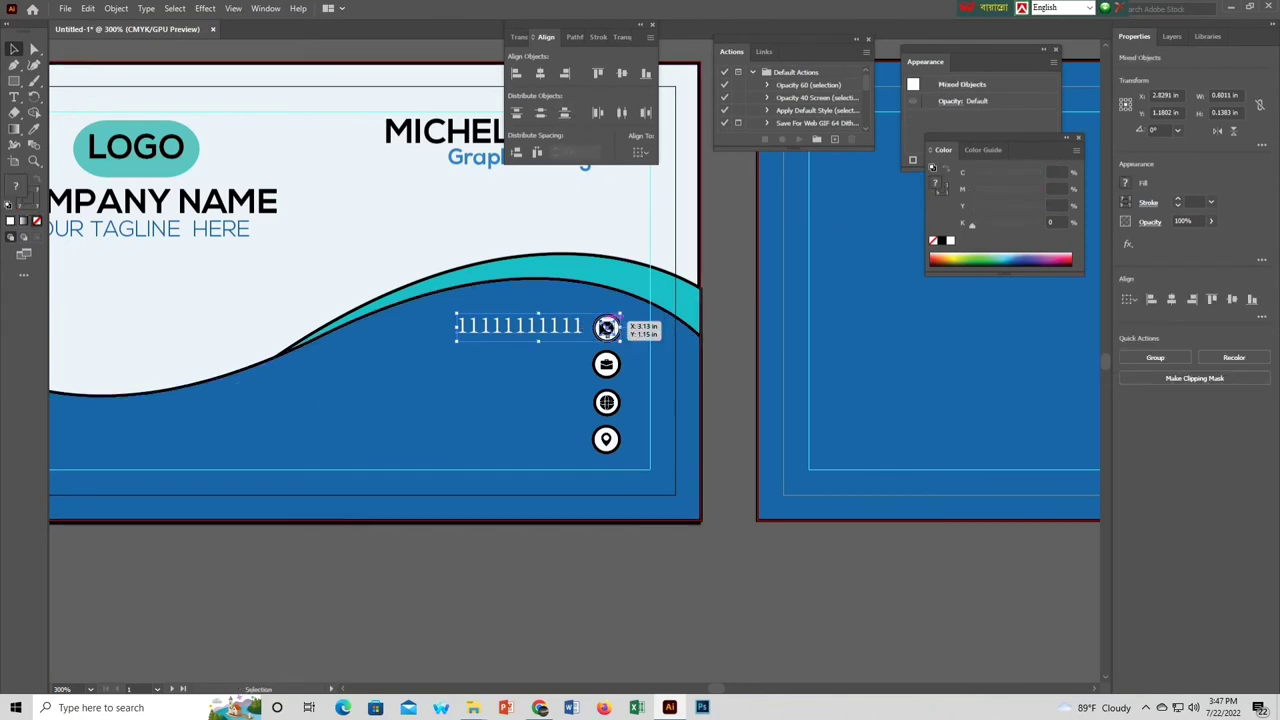
right_click(601, 328)
left_click(633, 425)
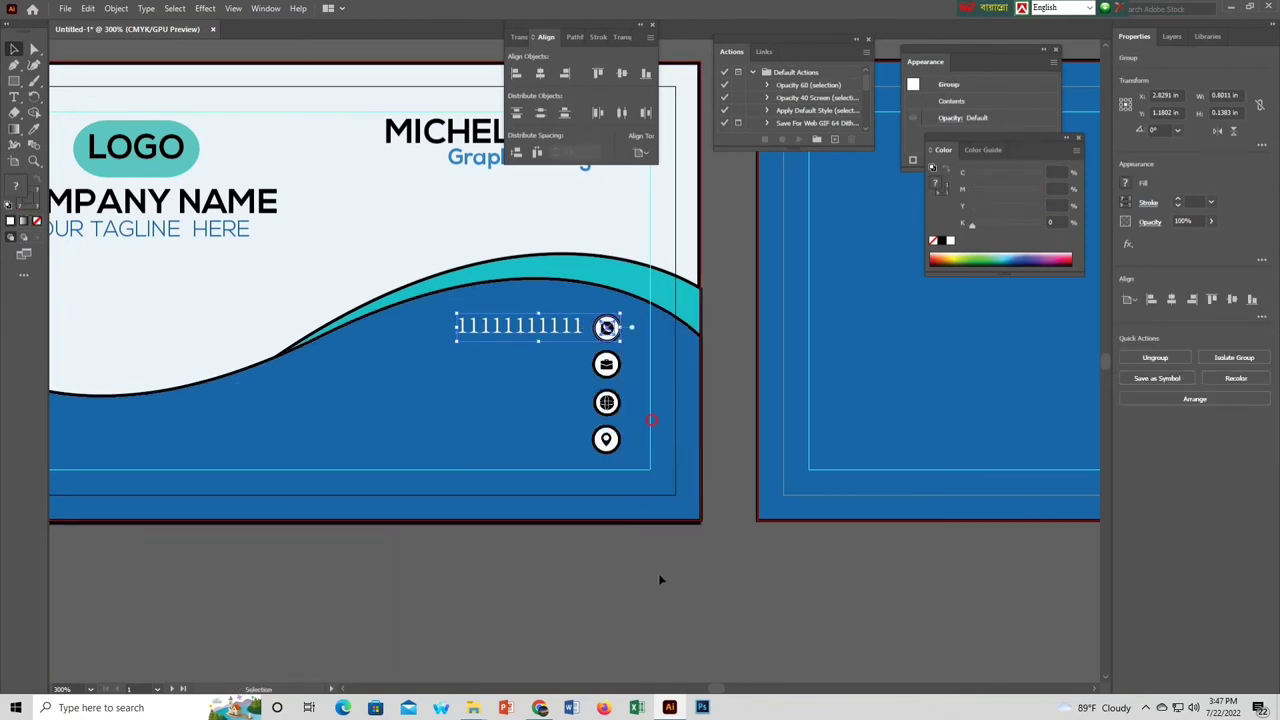
left_click(658, 573)
Step: Replace the placeholder text with the e-mail address
left_click(14, 97)
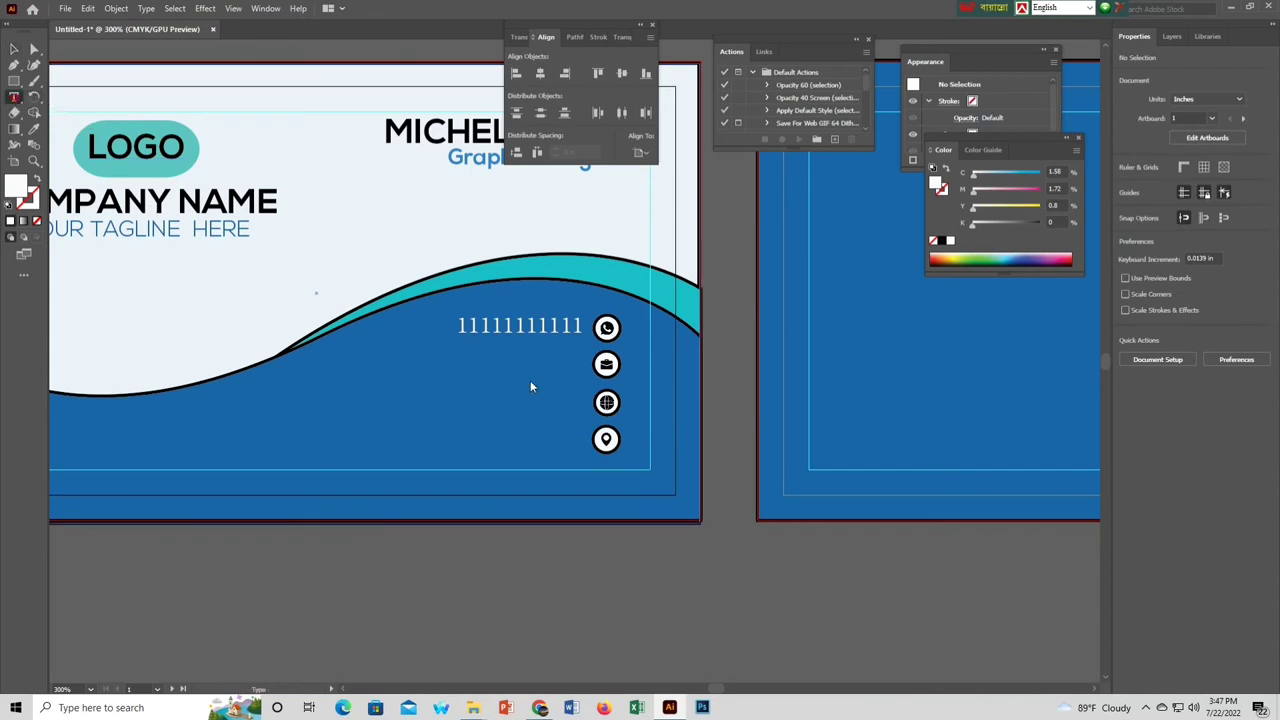
left_click(577, 358)
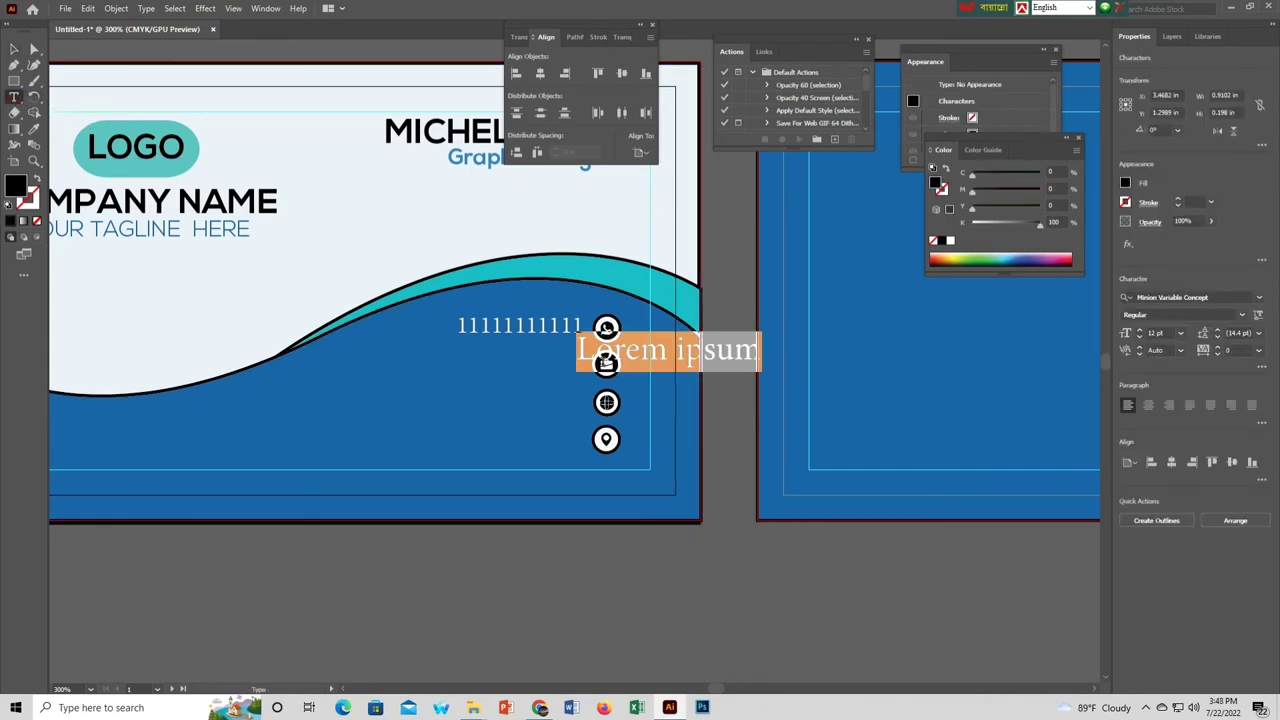
key("BackSpace")
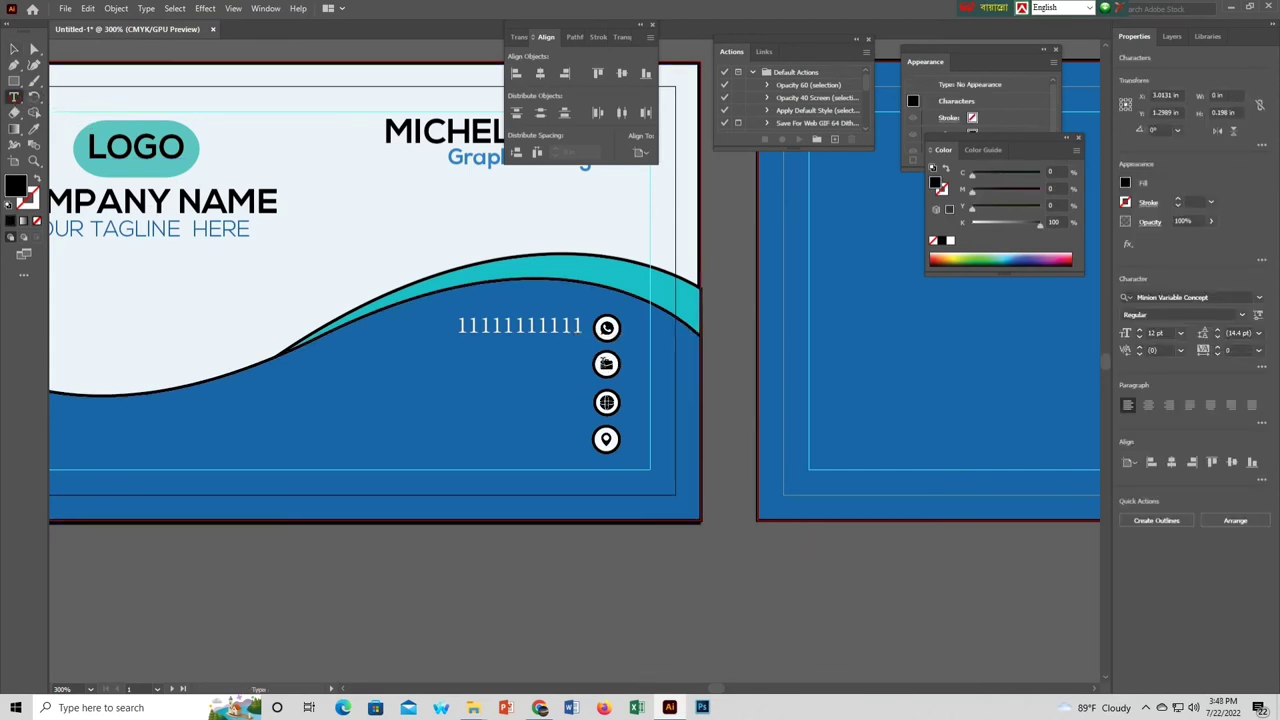
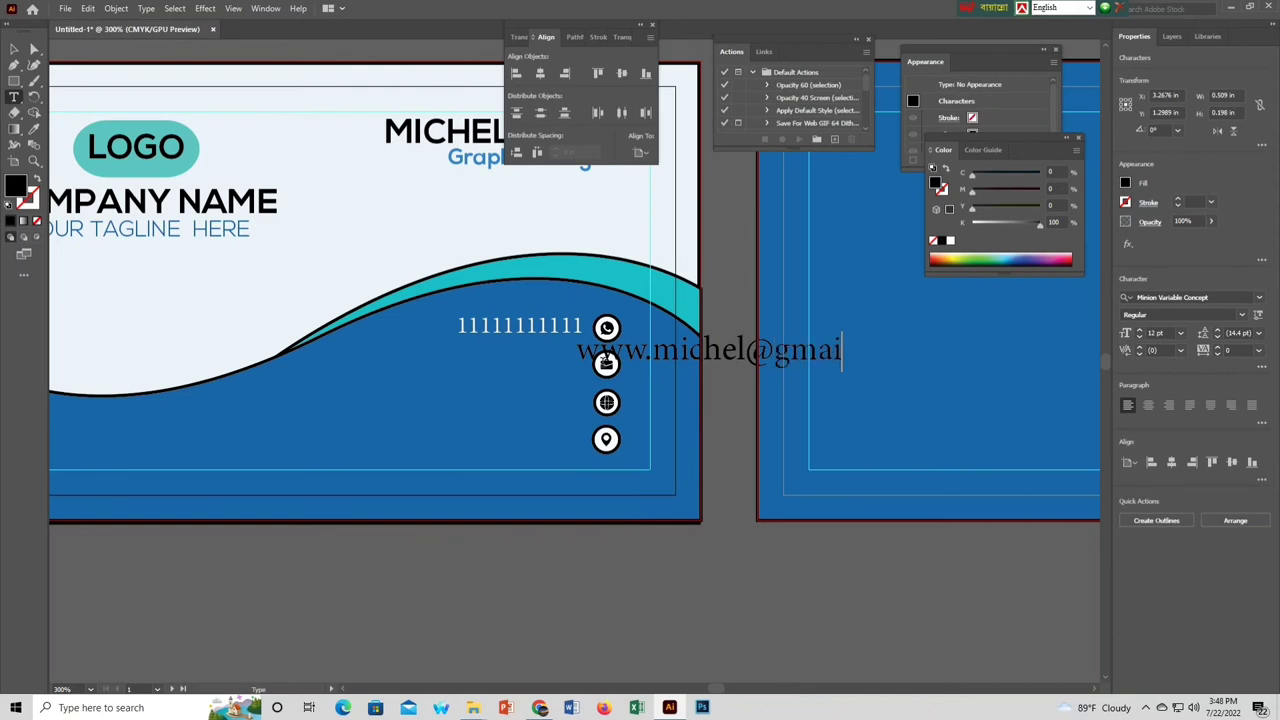
Step: Move the e-mail text left toward the icons and scale it down to about 6.19 pt
left_click(14, 48)
left_click_drag(810, 366, 568, 372)
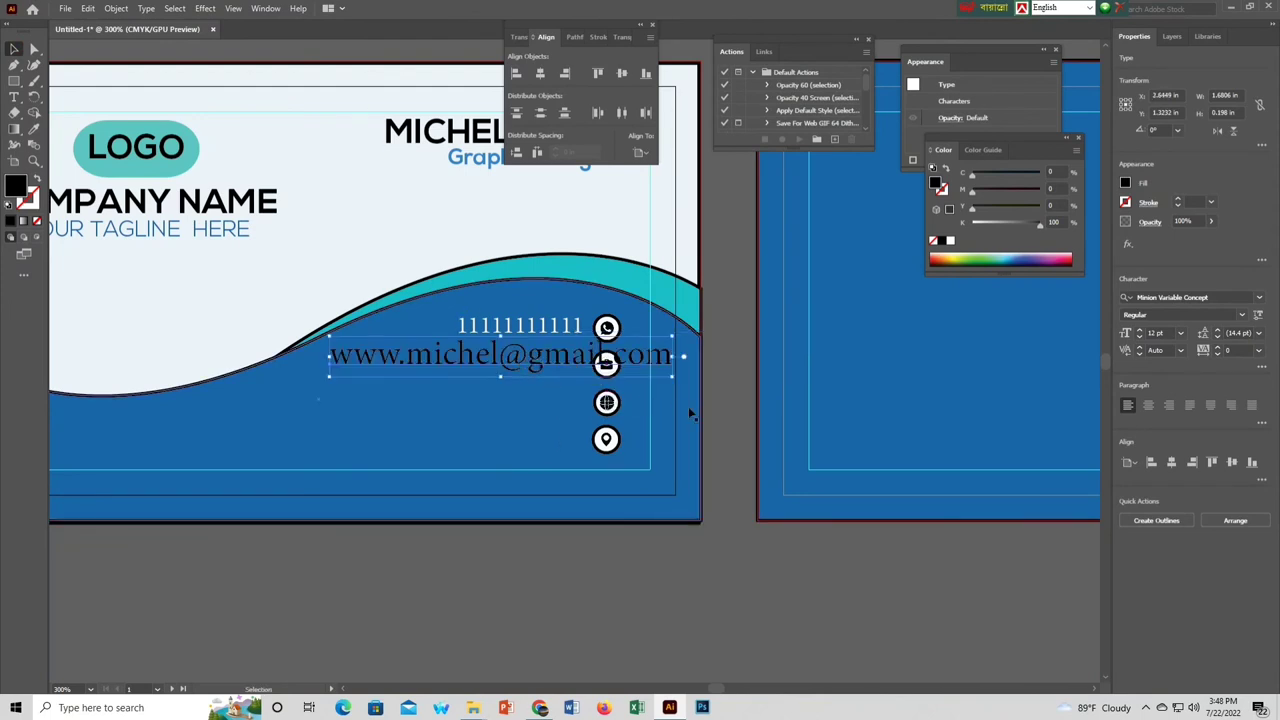
mouse_move(673, 378)
left_mouse_down()
mouse_move(563, 359)
mouse_move(577, 383)
mouse_move(561, 366)
left_mouse_up()
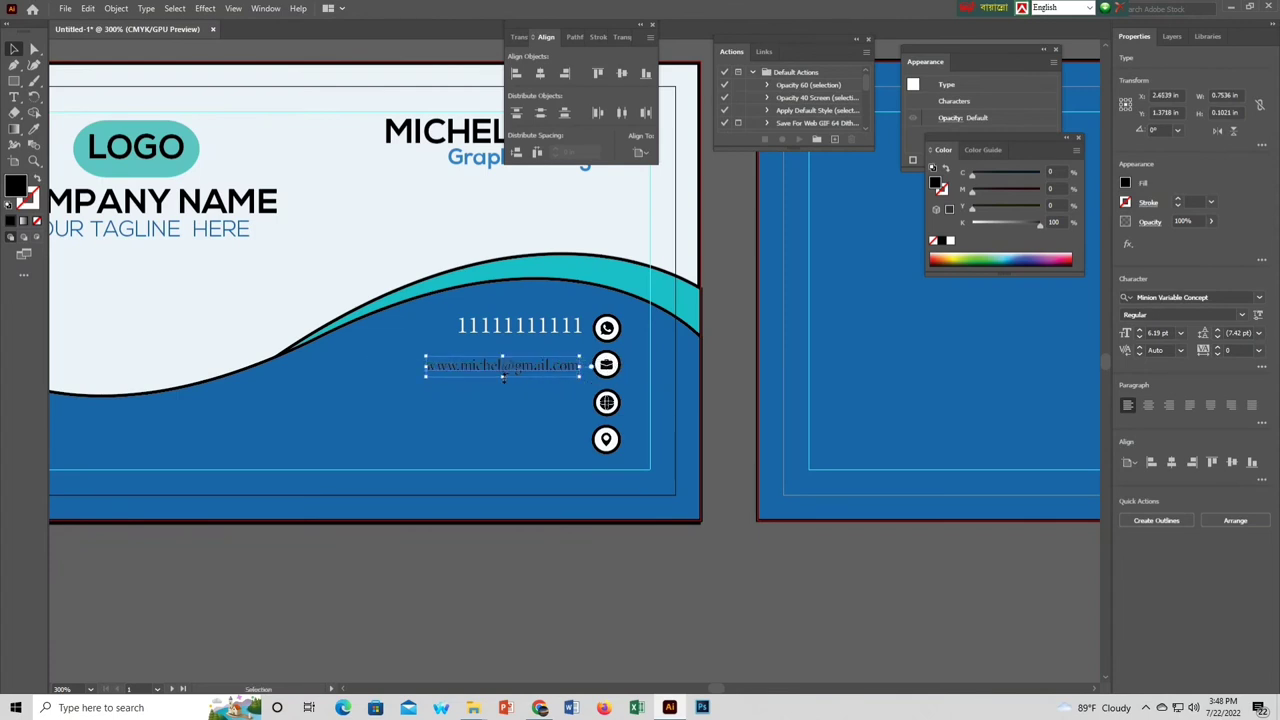
Step: Copy the phone number's white style to the e-mail text and vertically centre it beside the envelope icon
left_click(33, 128)
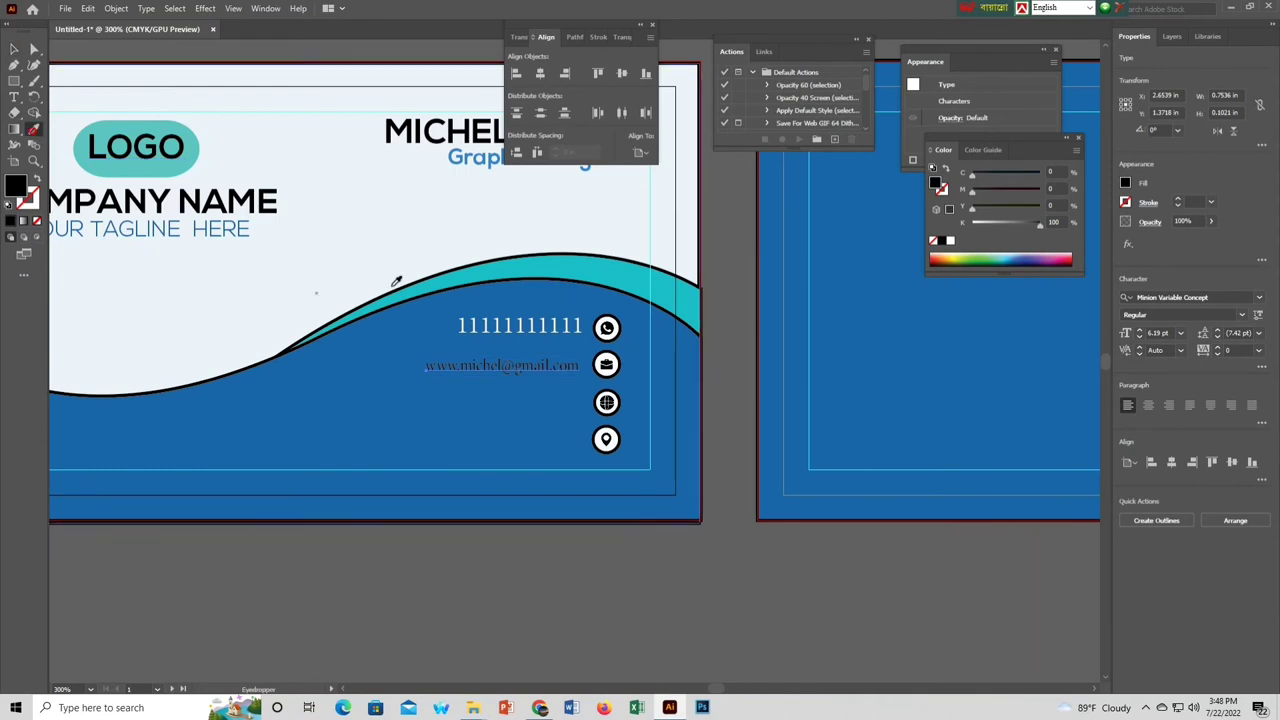
left_click(465, 323)
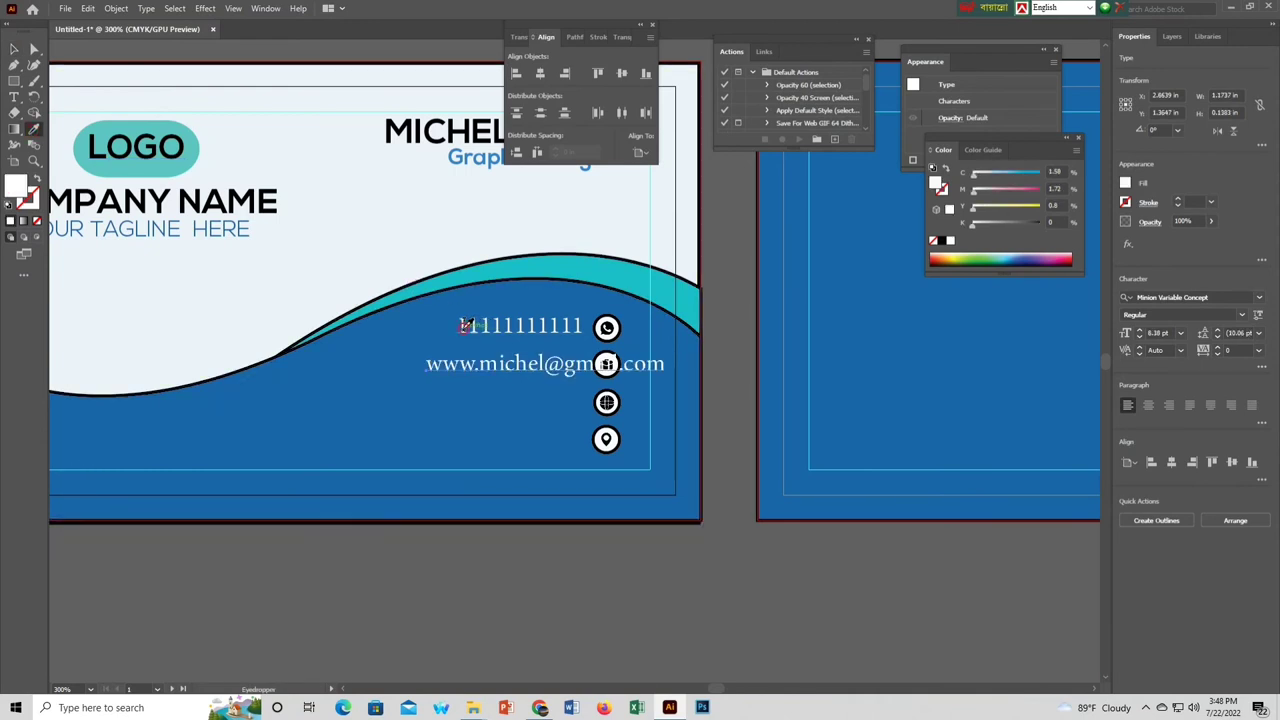
left_click(14, 47)
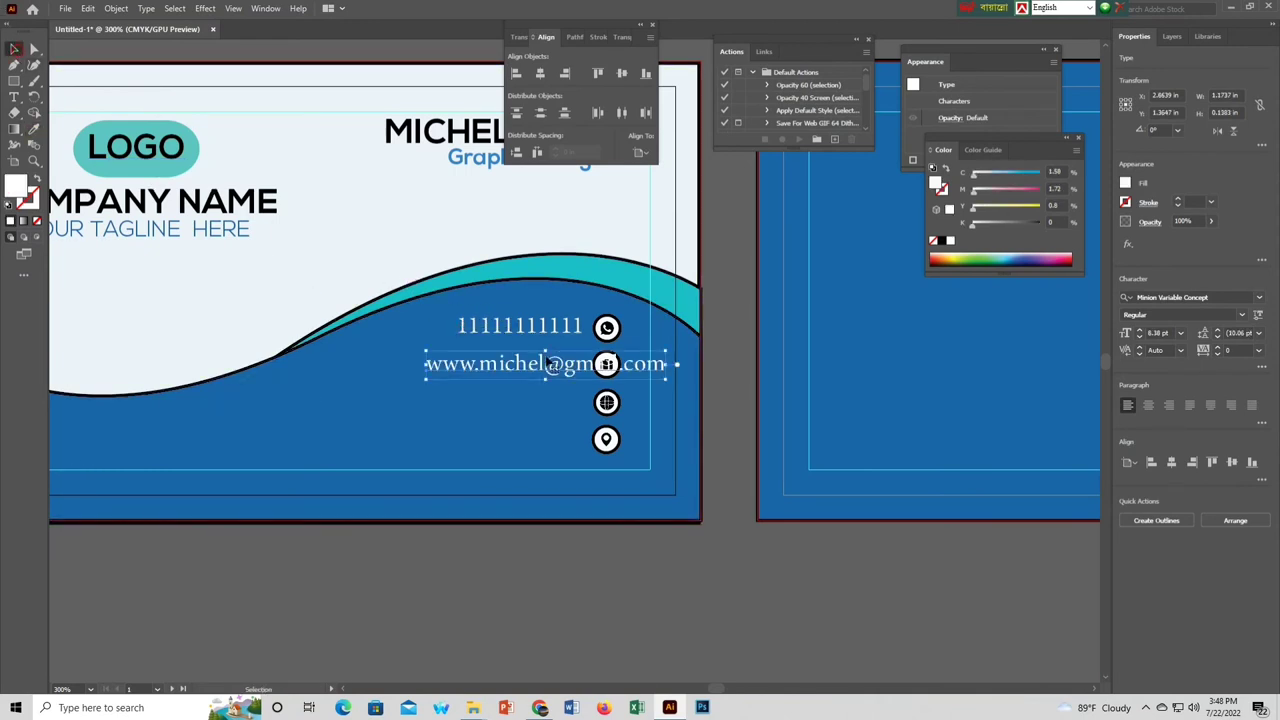
left_click_drag(555, 366, 474, 366)
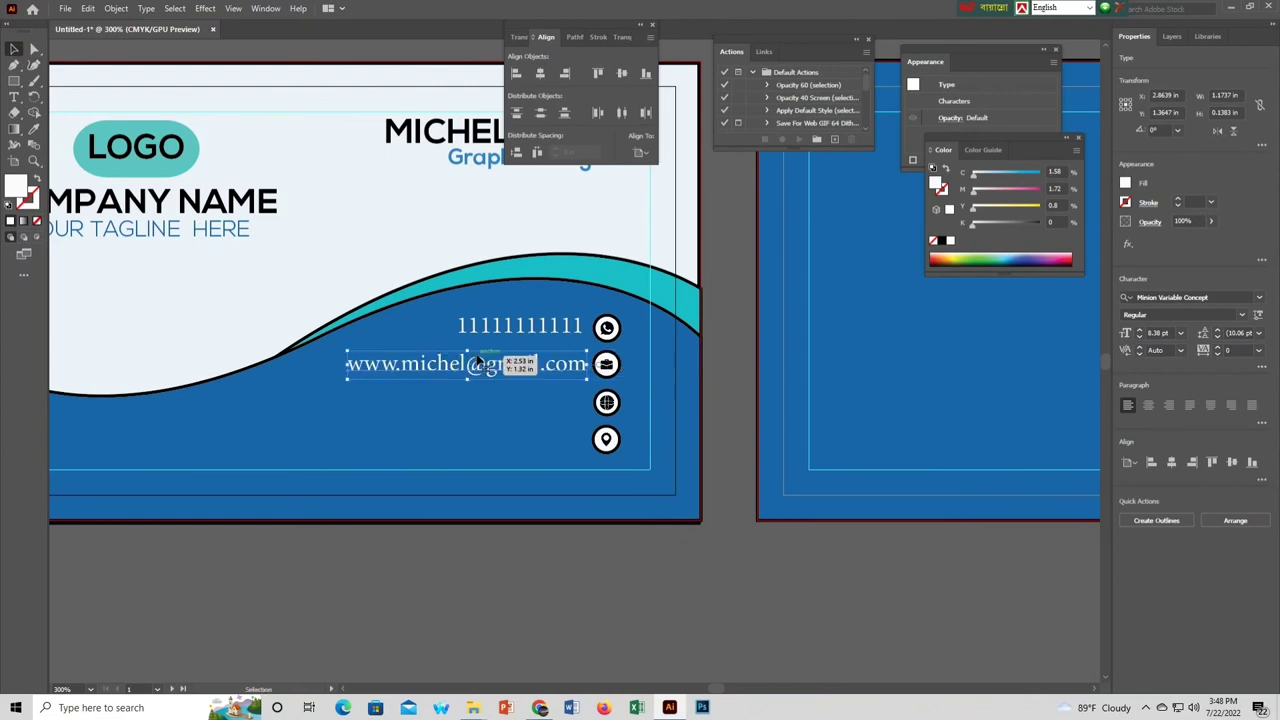
left_click(609, 364, "shift")
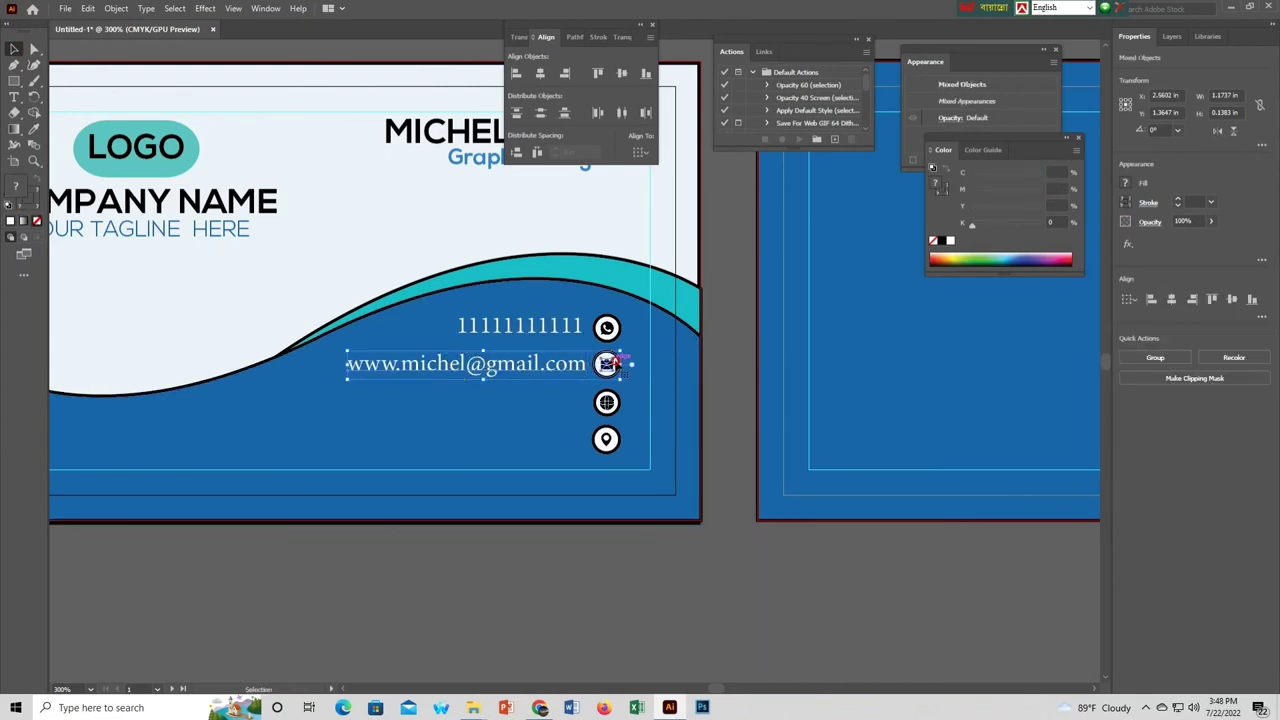
left_click(623, 75)
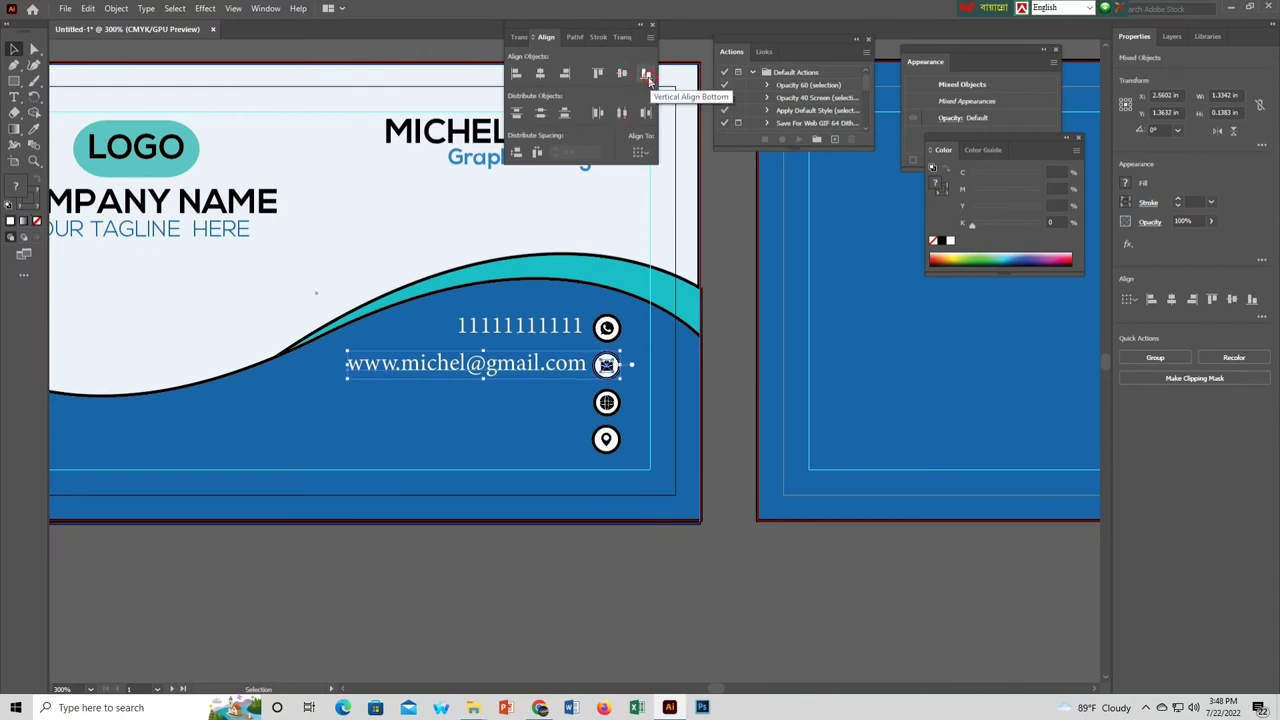
left_click(646, 116)
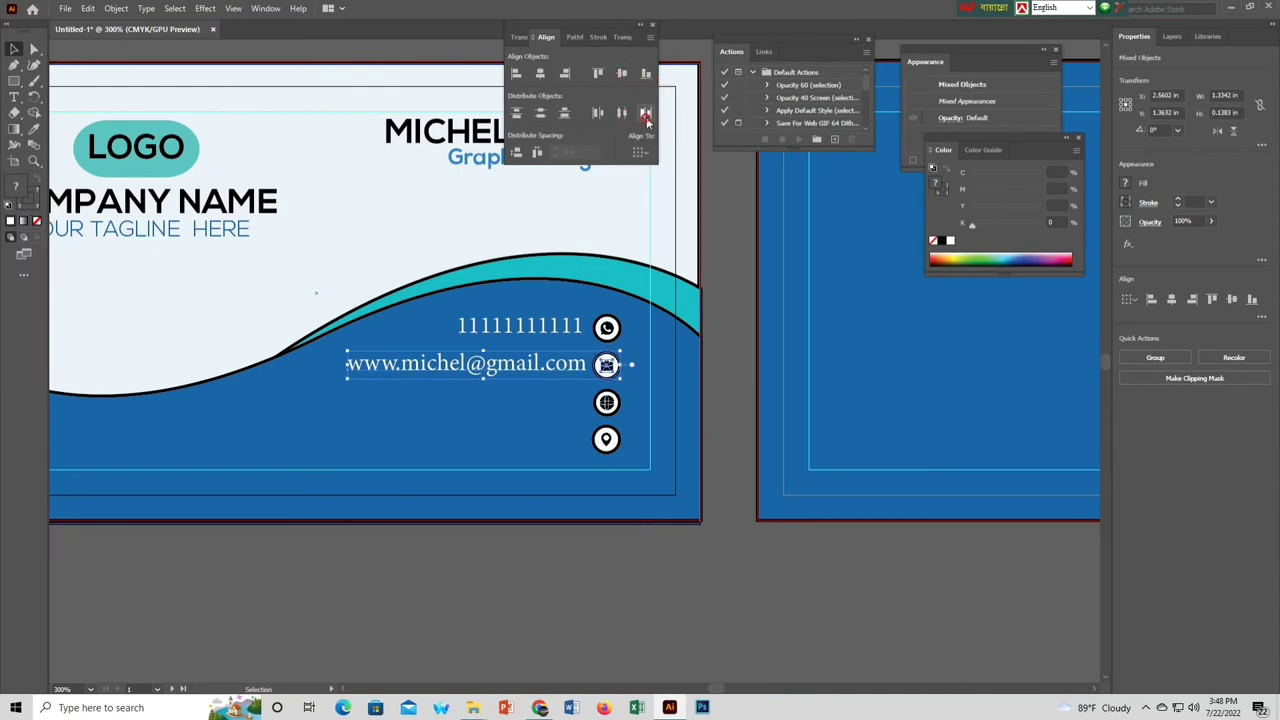
right_click(578, 366)
left_click(630, 468)
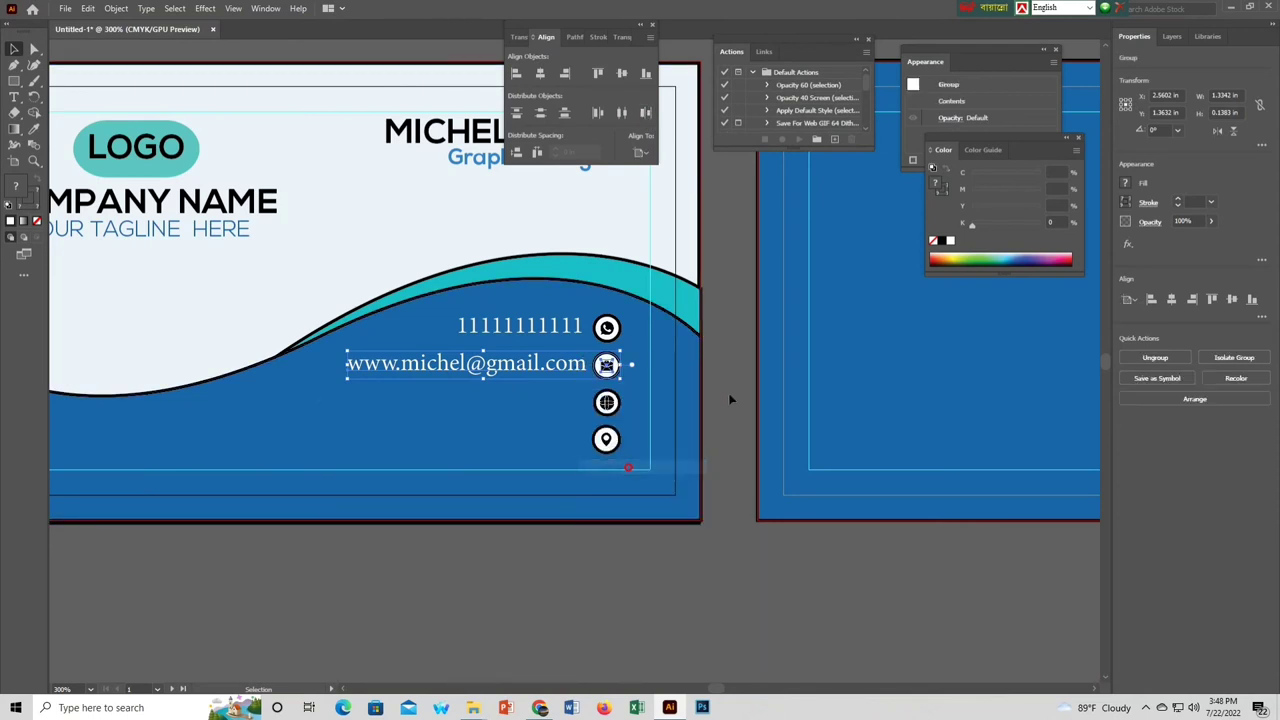
left_click(707, 394)
left_click(14, 97)
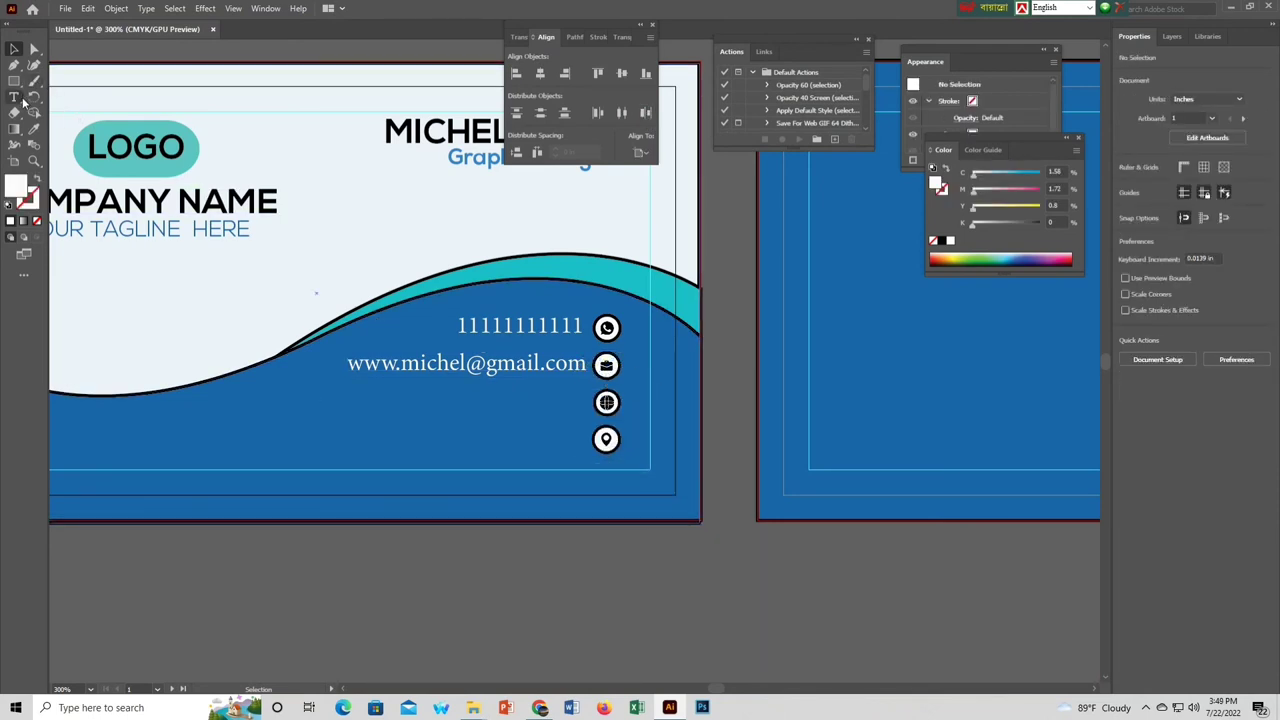
left_click(468, 384)
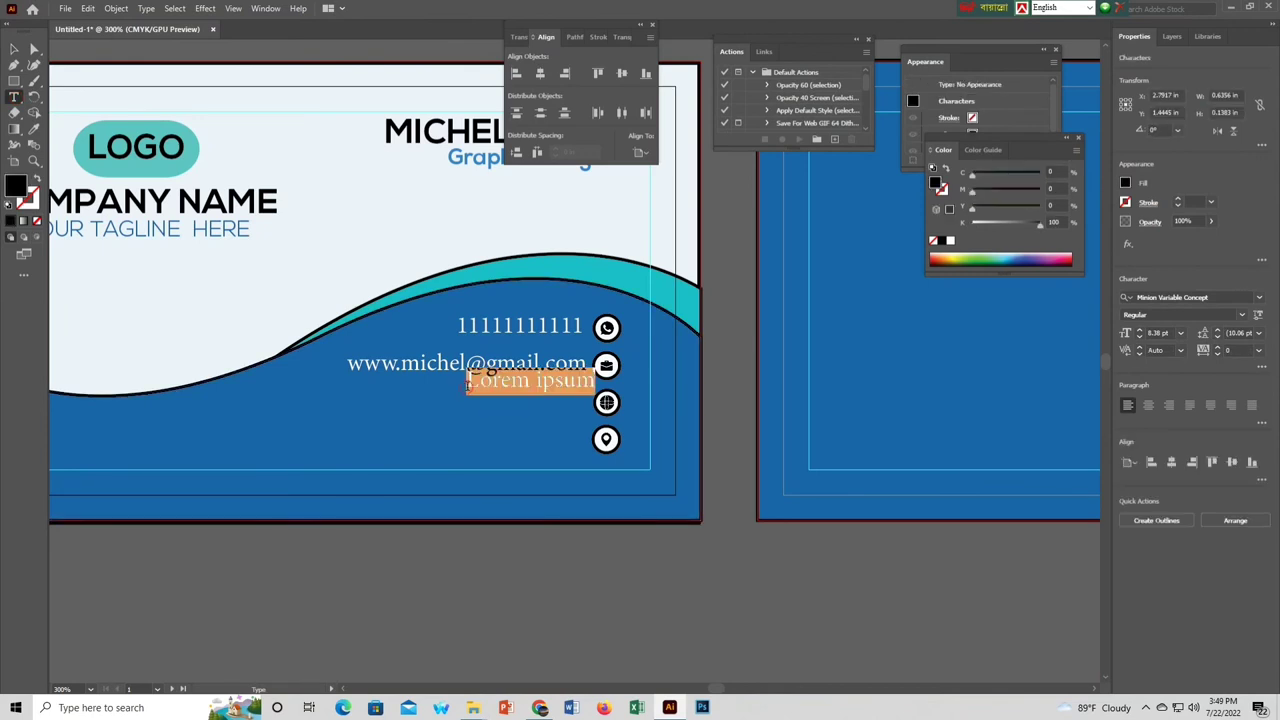
key("BackSpace")
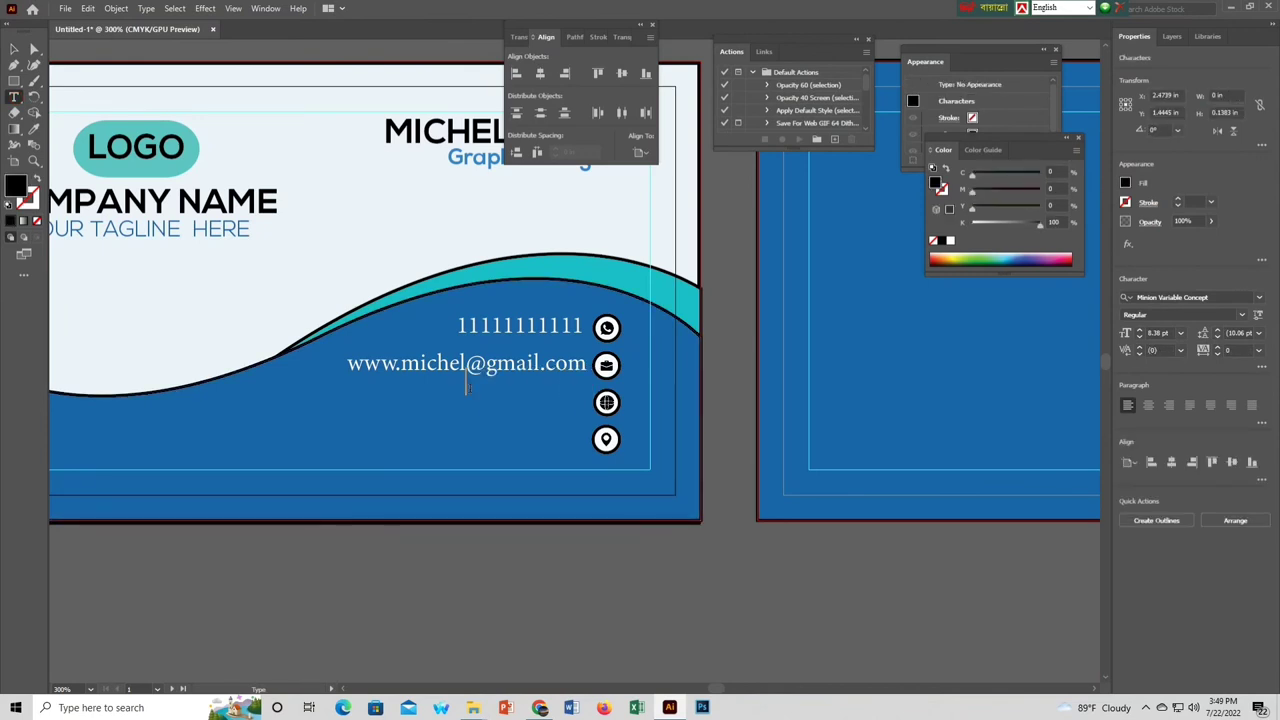
type("www.co")
type("m")
type("pany.c")
type("om")
key("Escape")
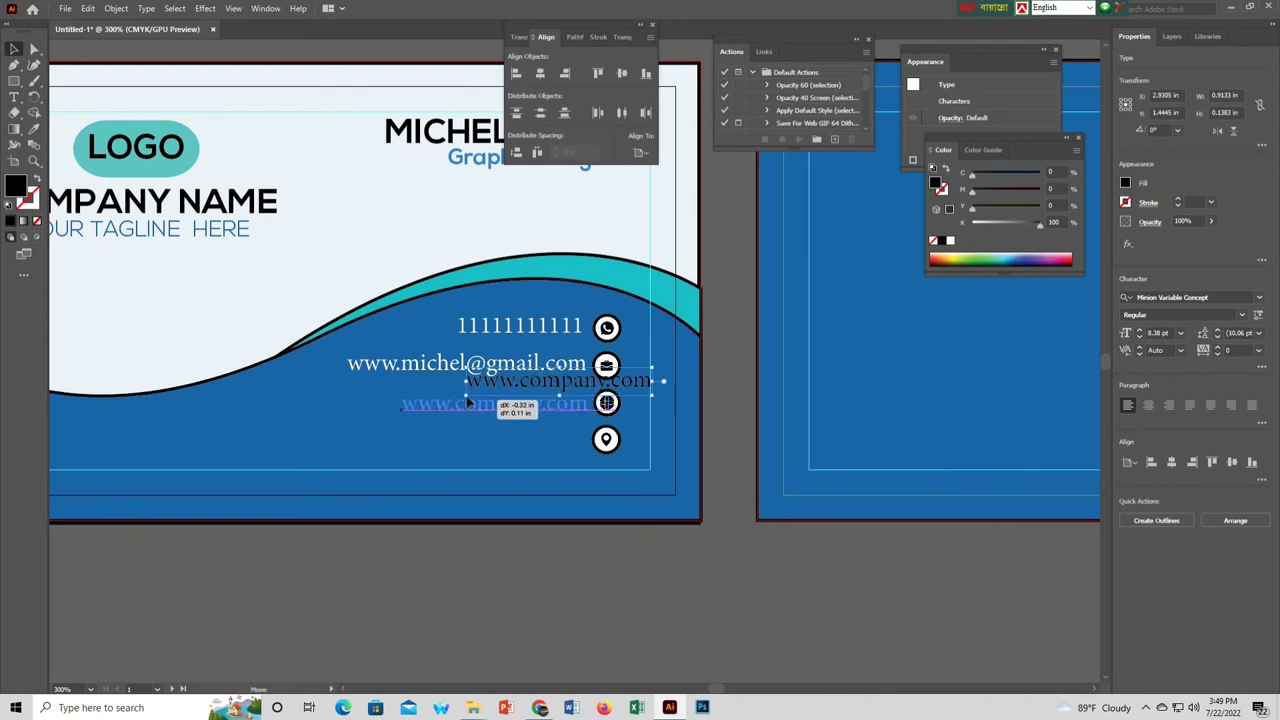
left_click_drag(541, 389, 471, 409)
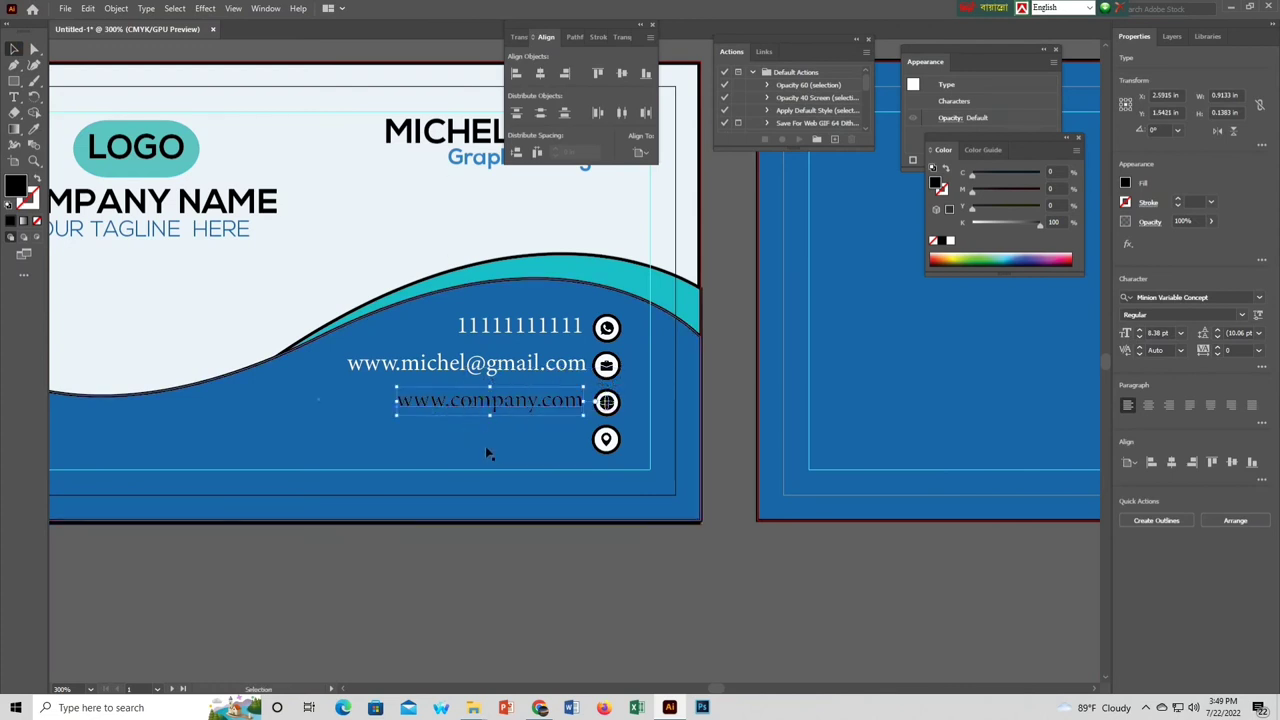
left_click(32, 132)
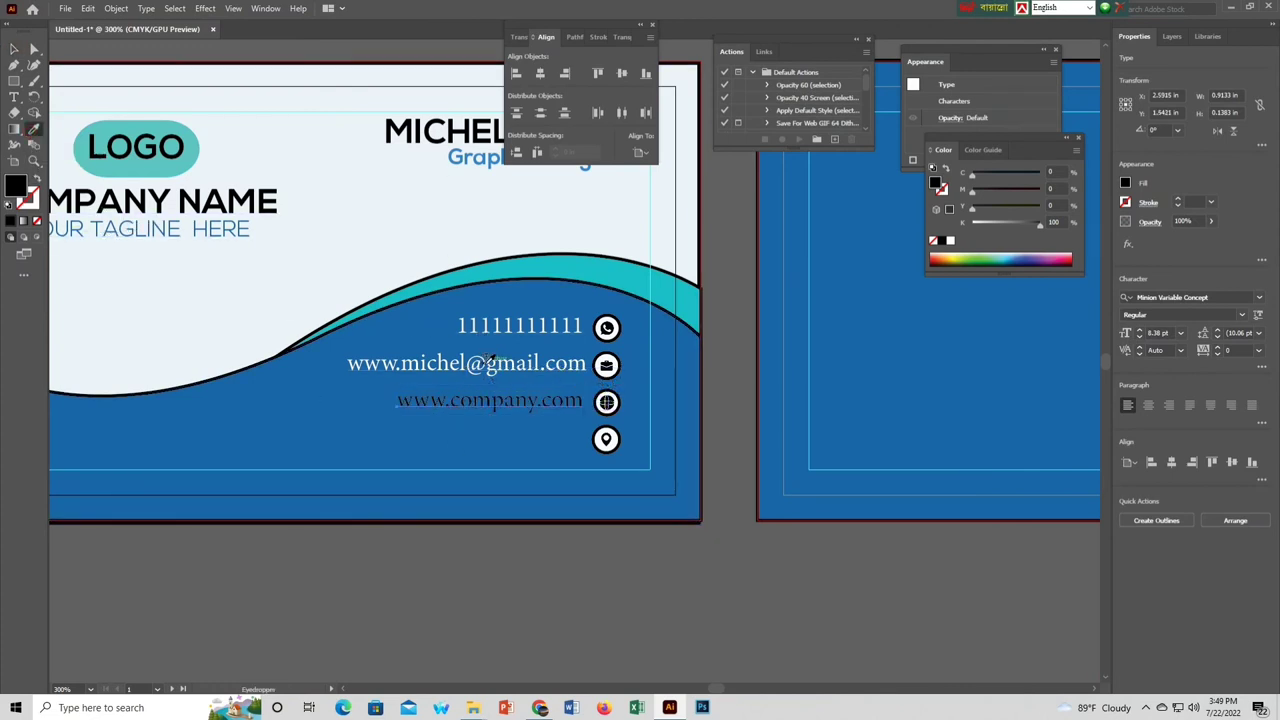
left_click(490, 361)
left_click(14, 48)
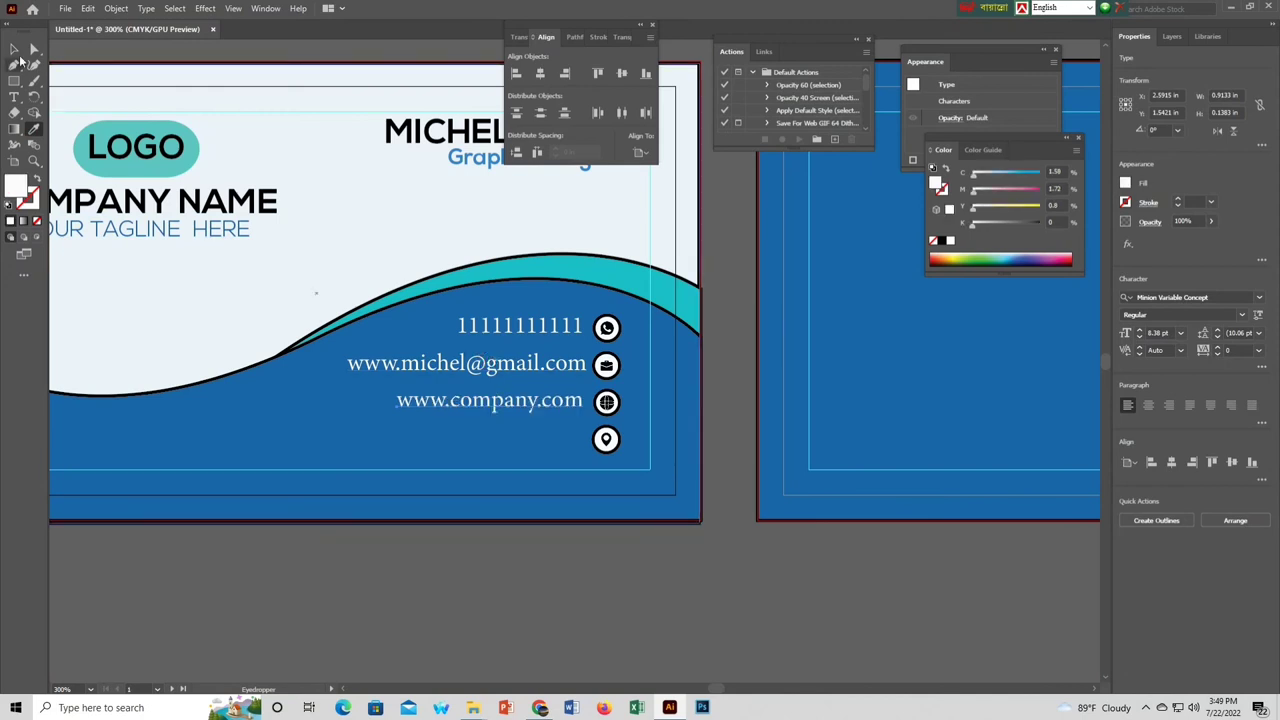
left_click(400, 405)
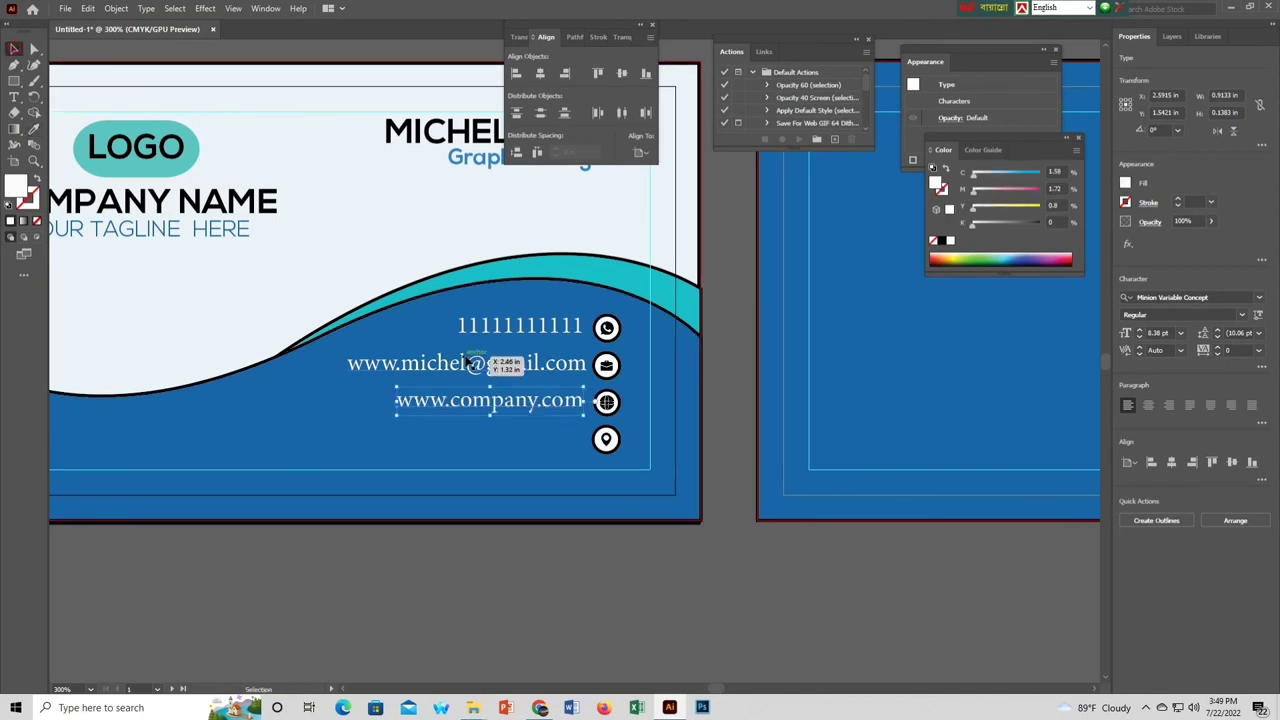
left_click(607, 402, "shift")
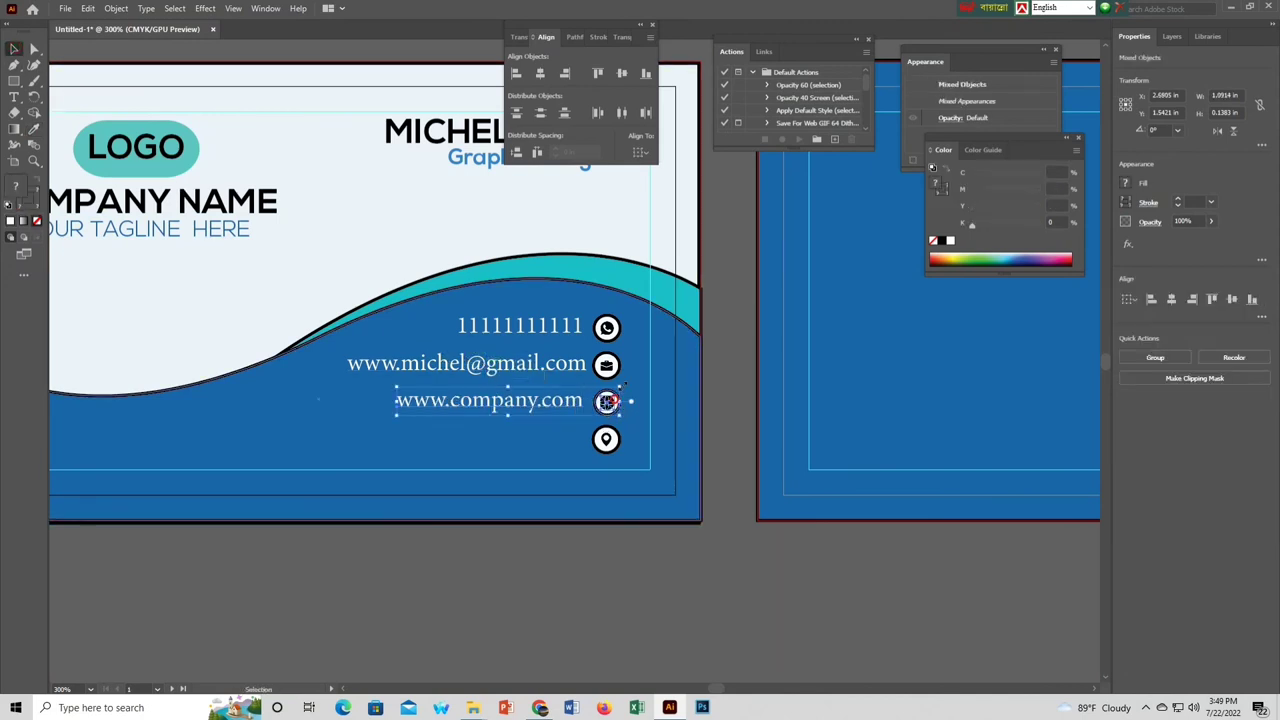
left_click(622, 74)
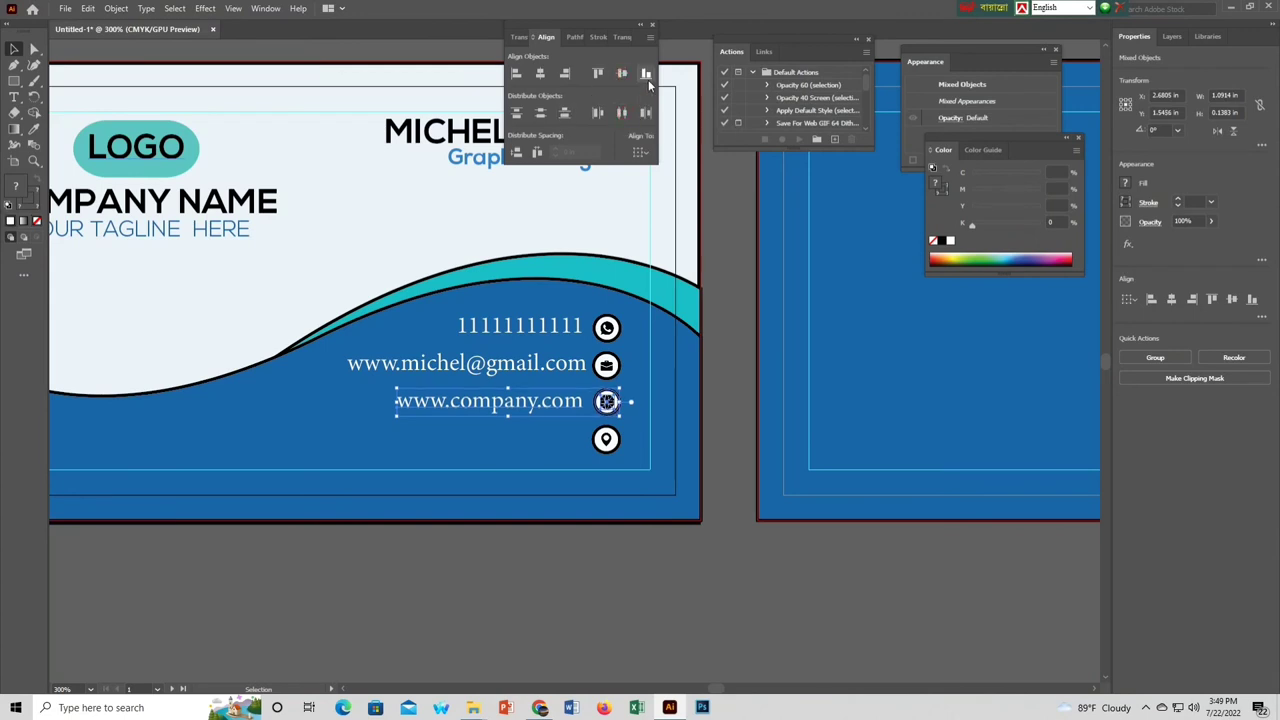
left_click(646, 76)
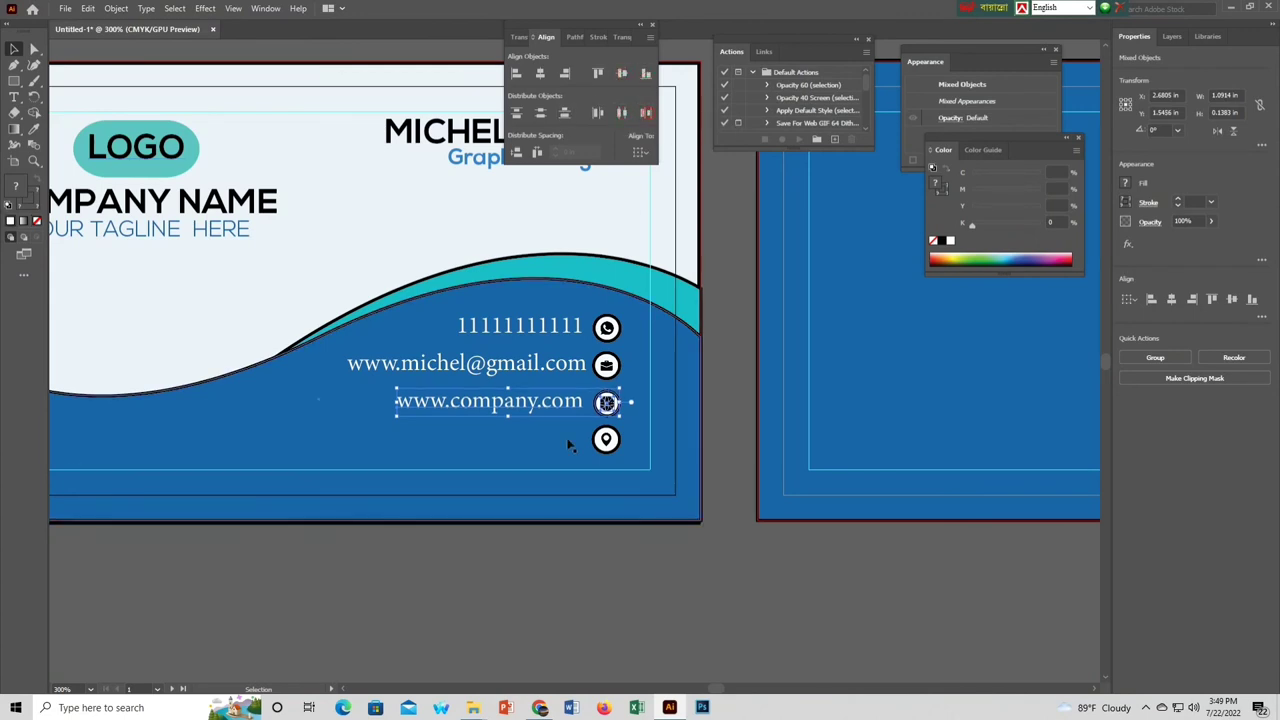
right_click(550, 401)
left_click(590, 502)
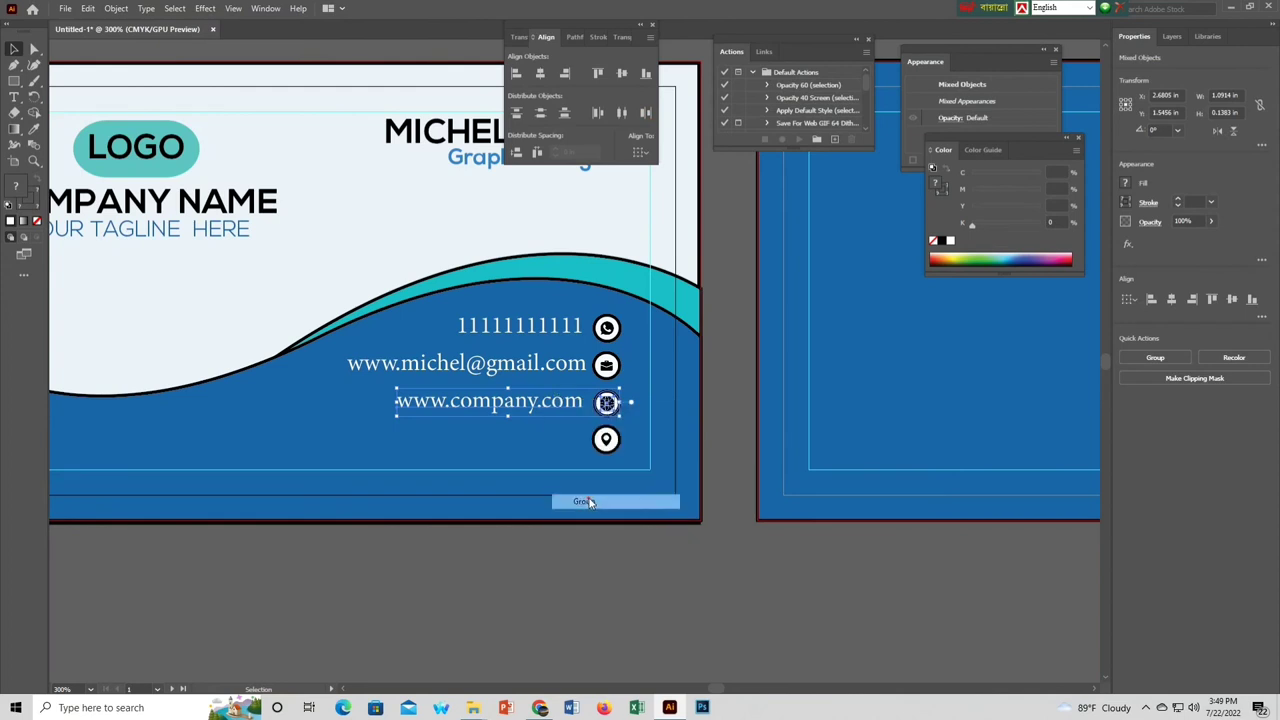
left_click(649, 549)
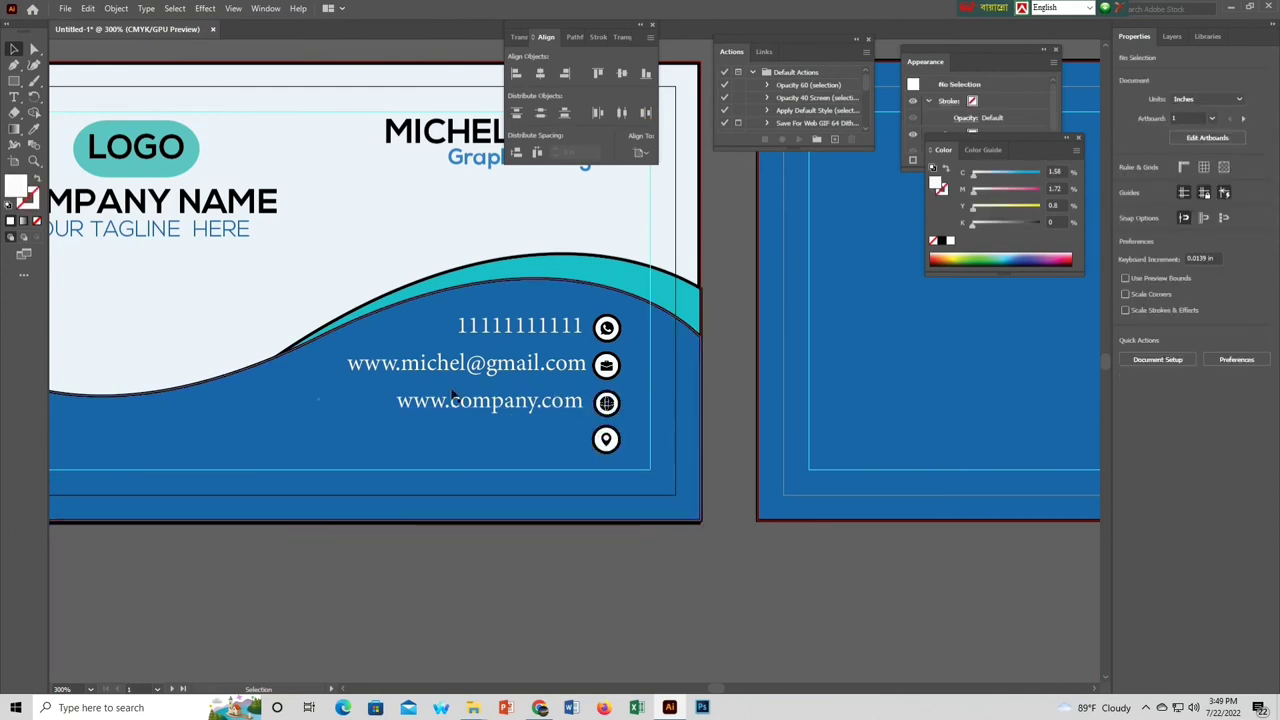
Step: Type the address line as new text beside the location-pin icon
left_click(14, 97)
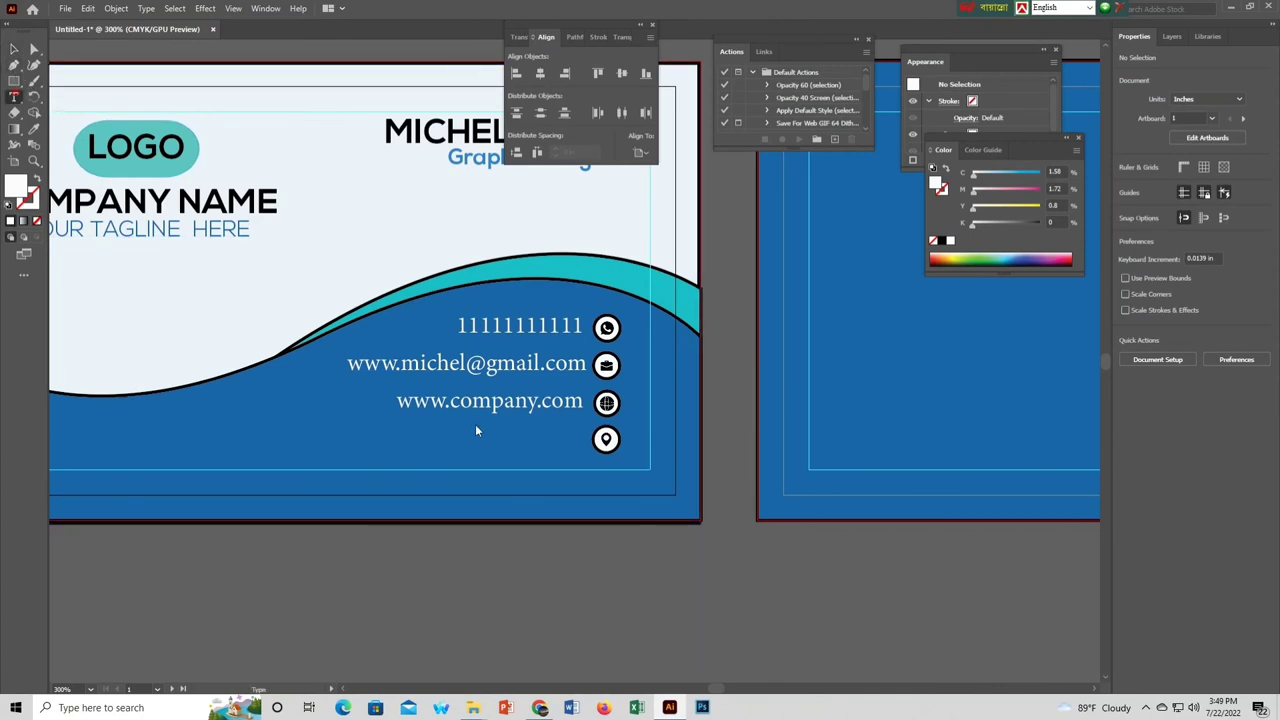
left_click(500, 440)
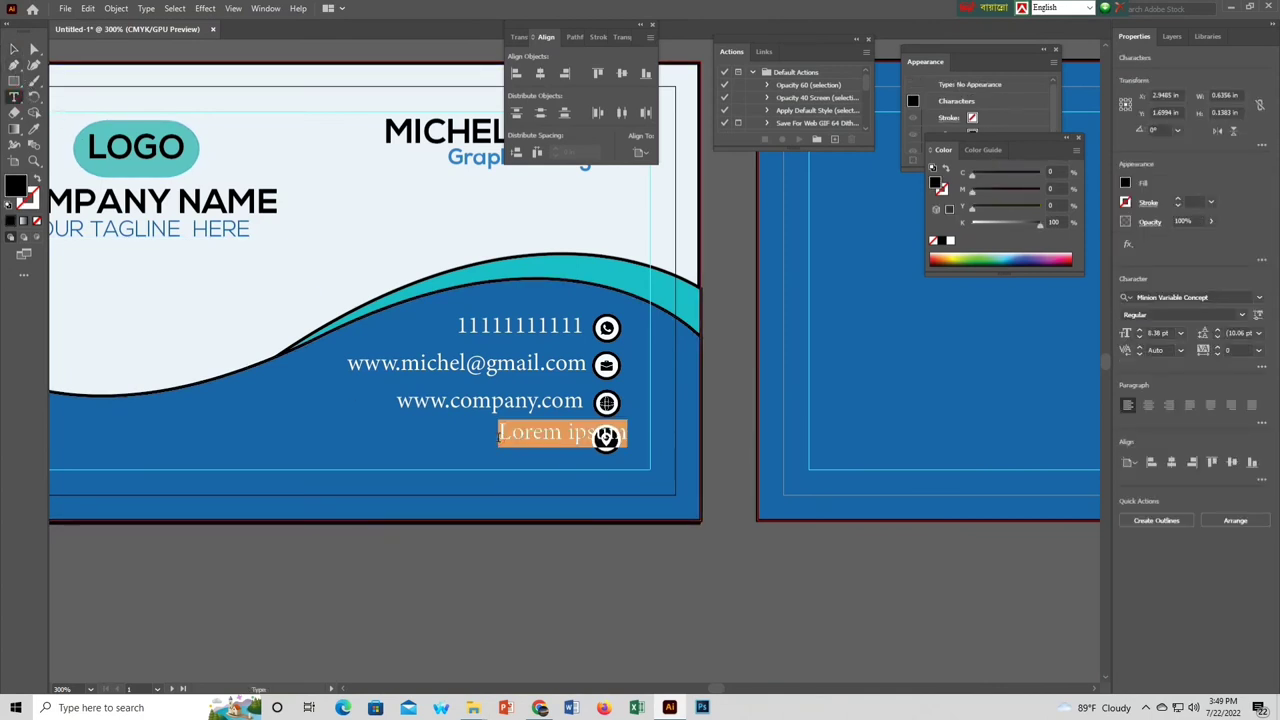
key("BackSpace")
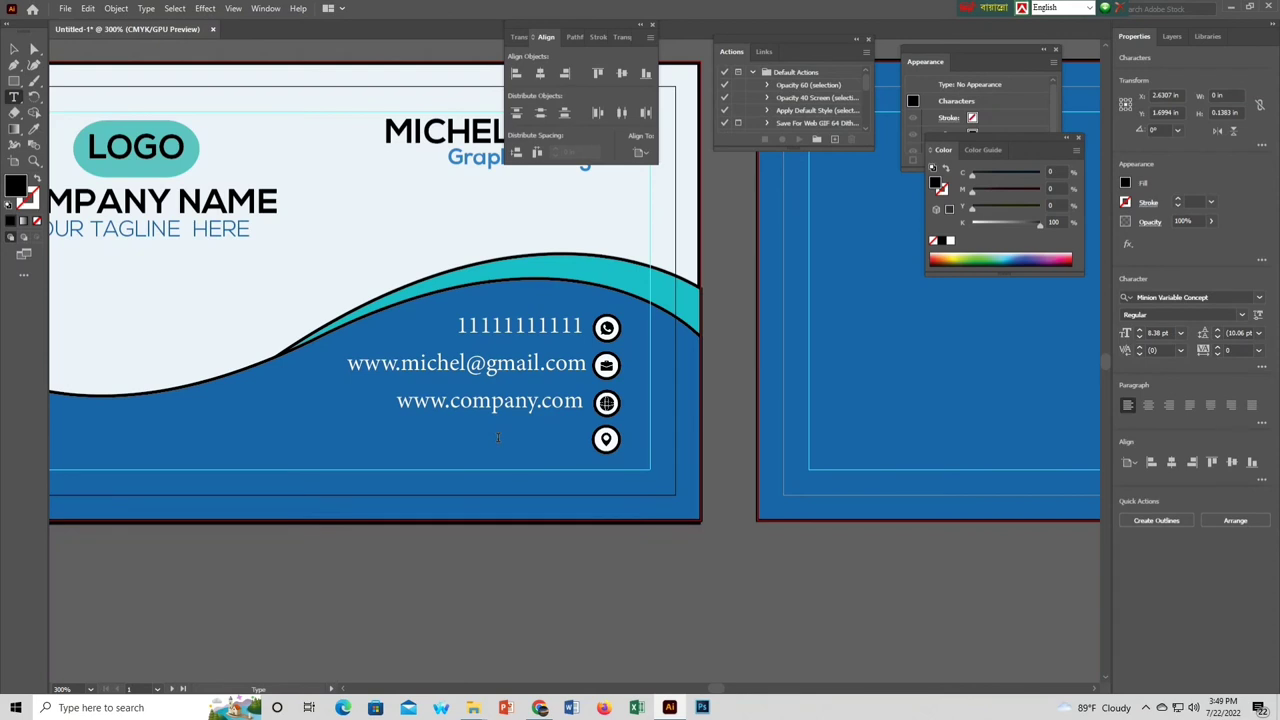
type("Los")
type("ang")
type("le")
key("Left")
key("Left")
key("Left")
type("7")
type("03")
type(",")
left_click(14, 48)
Step: Make the address text white, move it beside the pin and vertically centre them
left_click(33, 128)
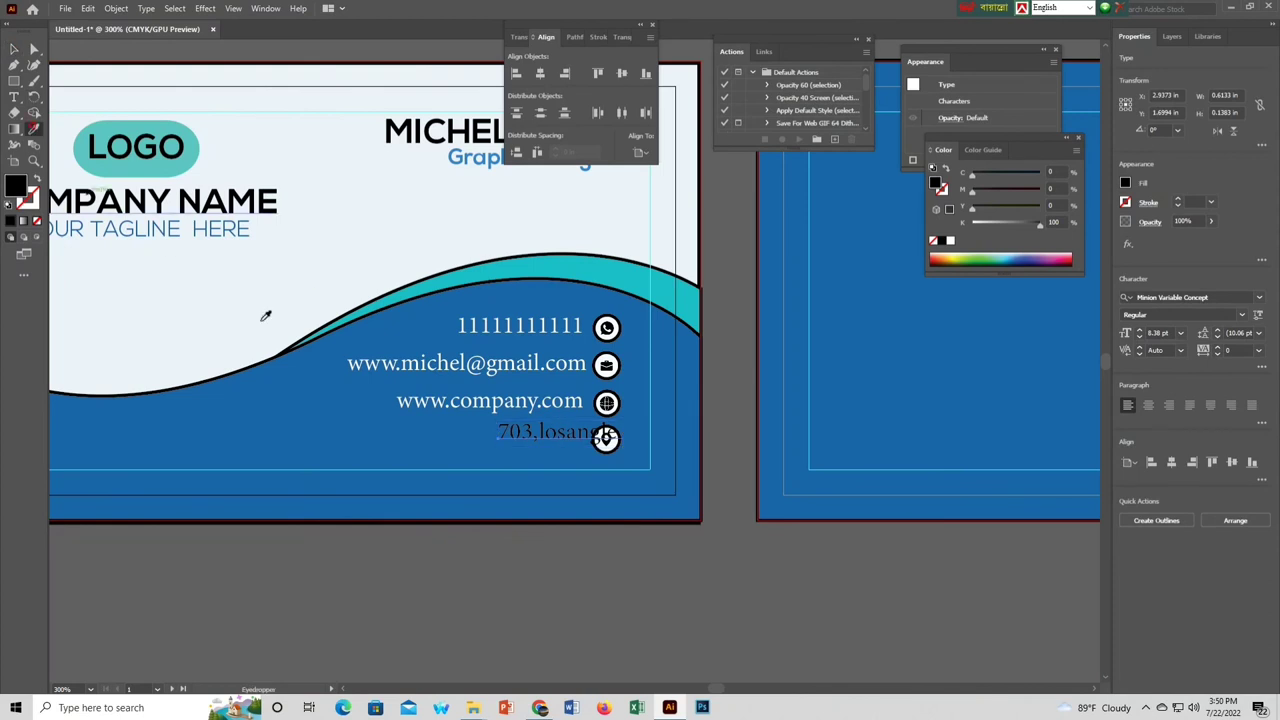
left_click(422, 400)
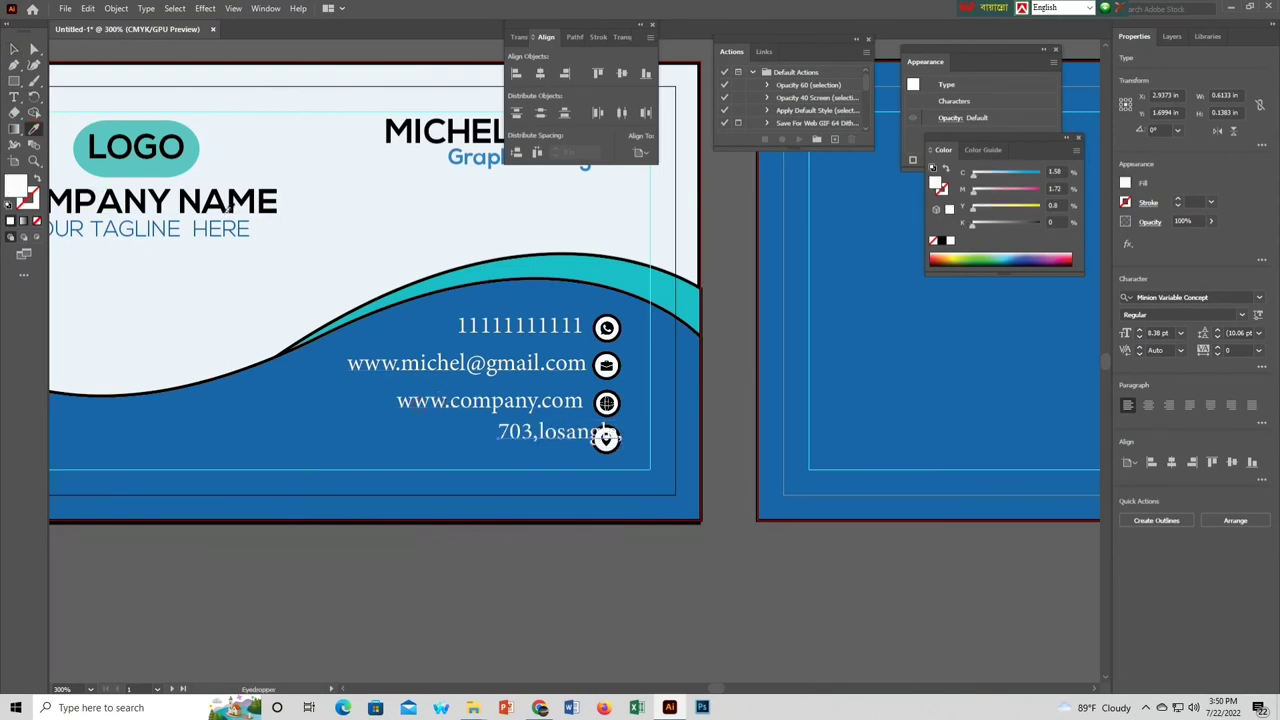
left_click(14, 48)
left_click_drag(556, 436, 507, 440)
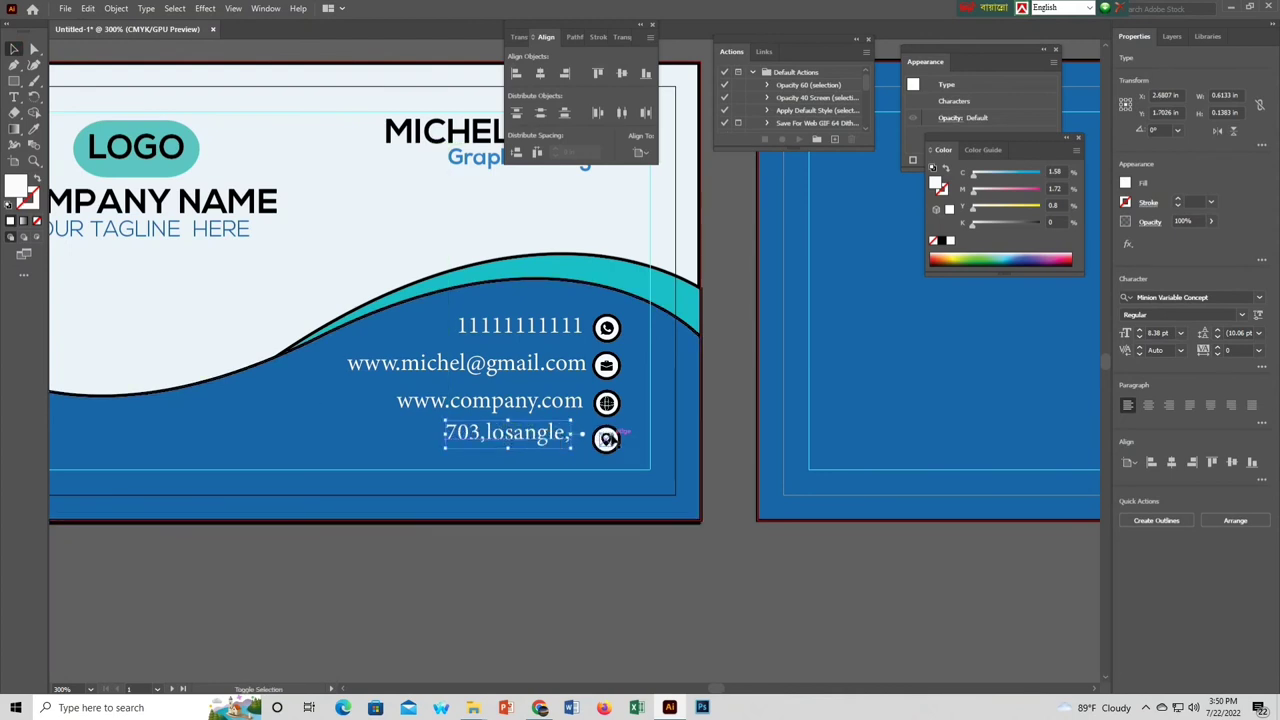
left_click(607, 438, "shift")
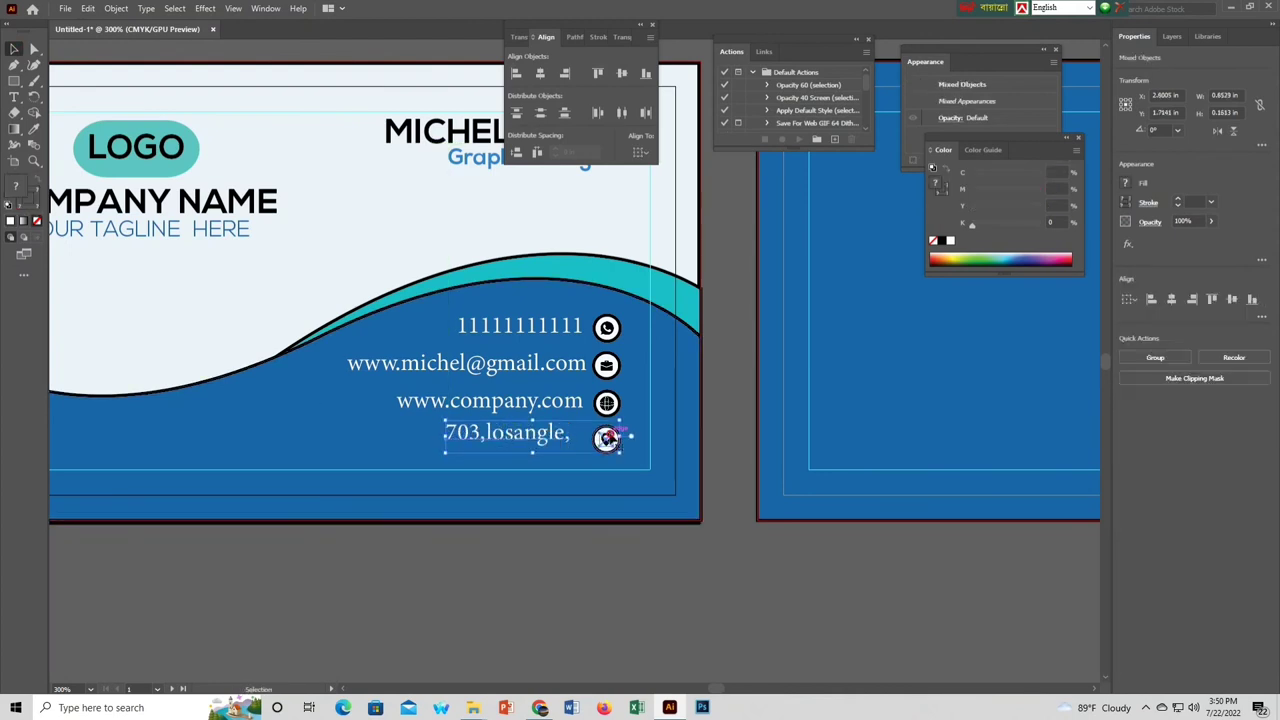
left_click(621, 74)
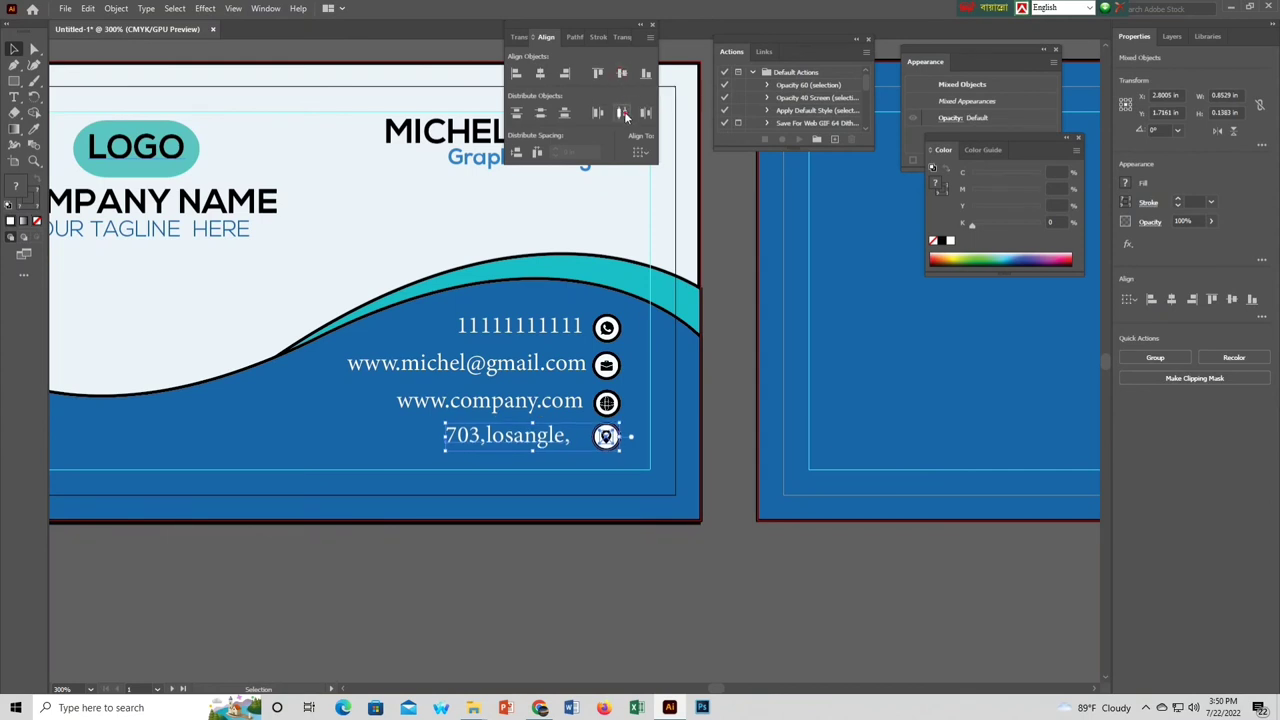
Step: Remove the trailing comma from the address and nudge it slightly right
left_click(14, 97)
left_click(572, 434)
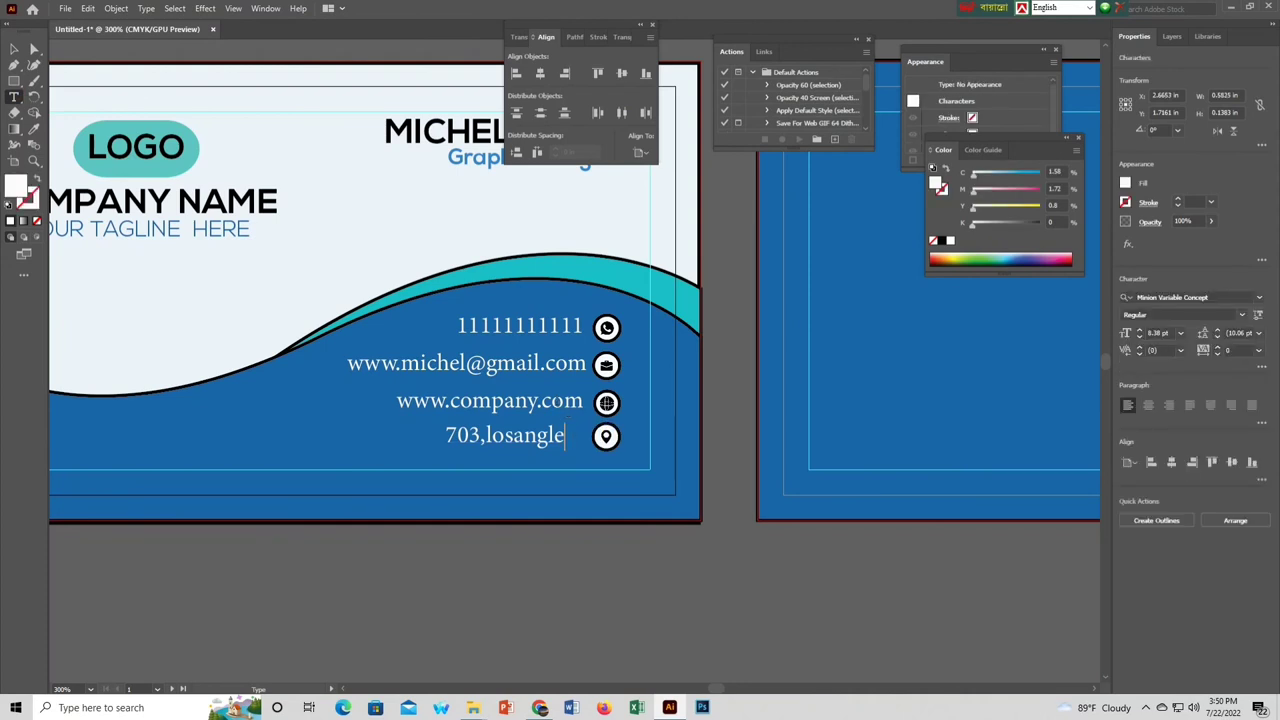
key("BackSpace")
left_click(14, 49)
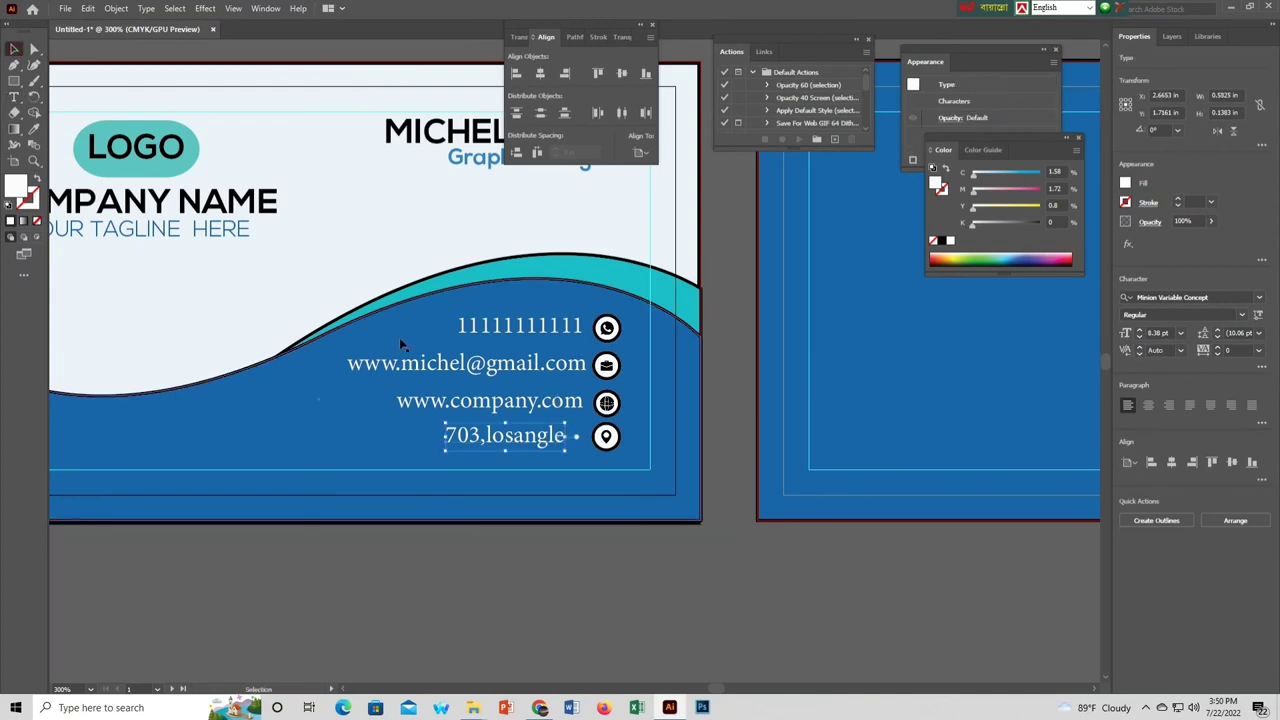
key("Right")
key("Right")
key("Right")
key("Right")
key("Right")
key("Right")
key("Right")
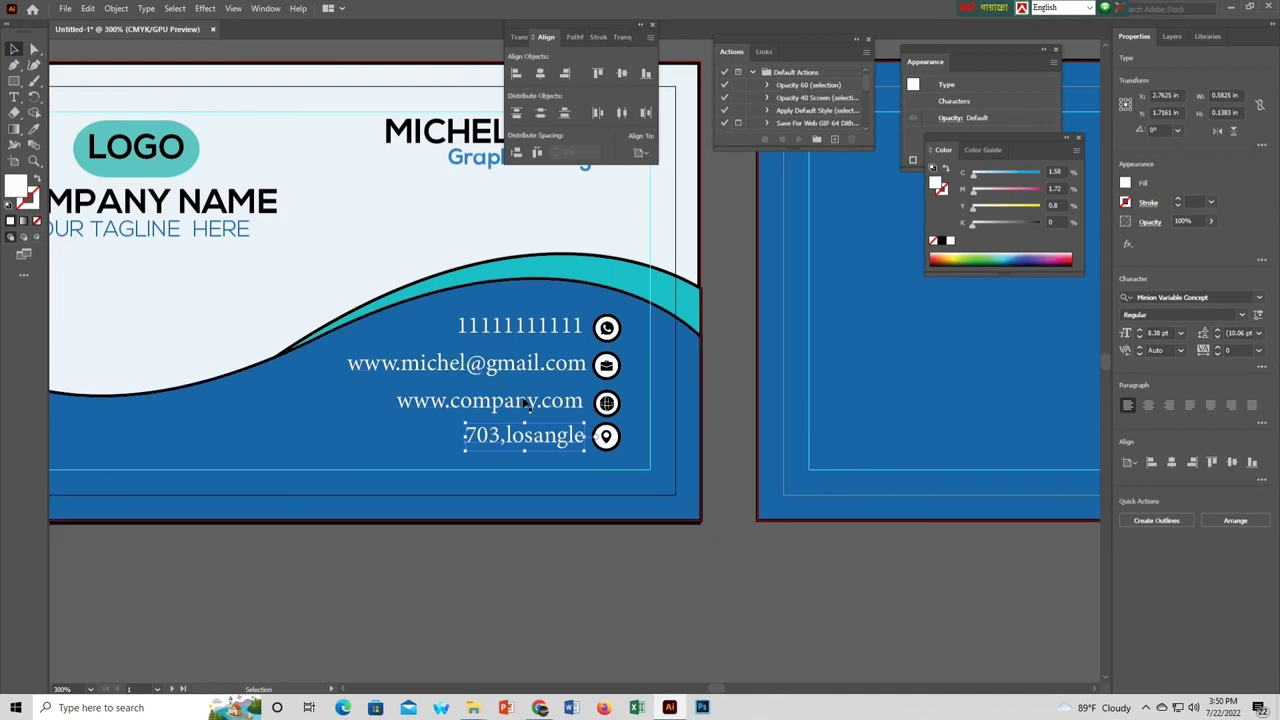
Step: Ungroup the website, e-mail and phone-number lines from their icons
right_click(568, 405)
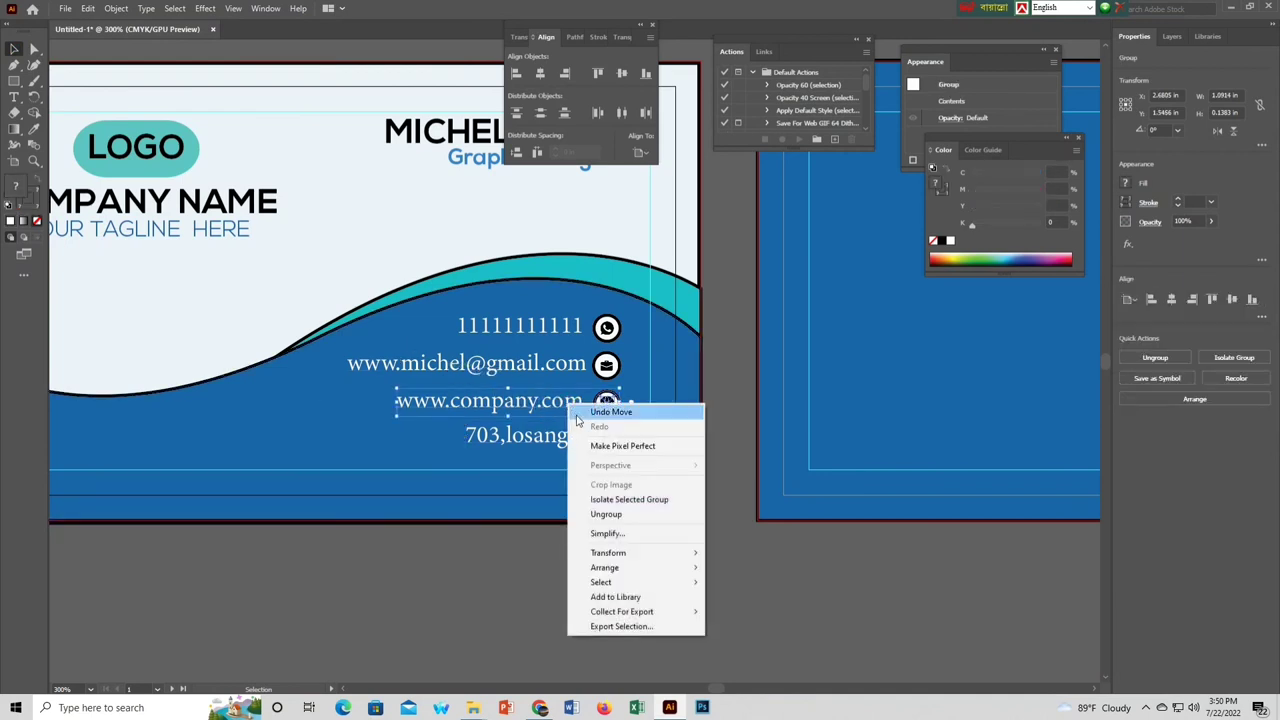
left_click(606, 514)
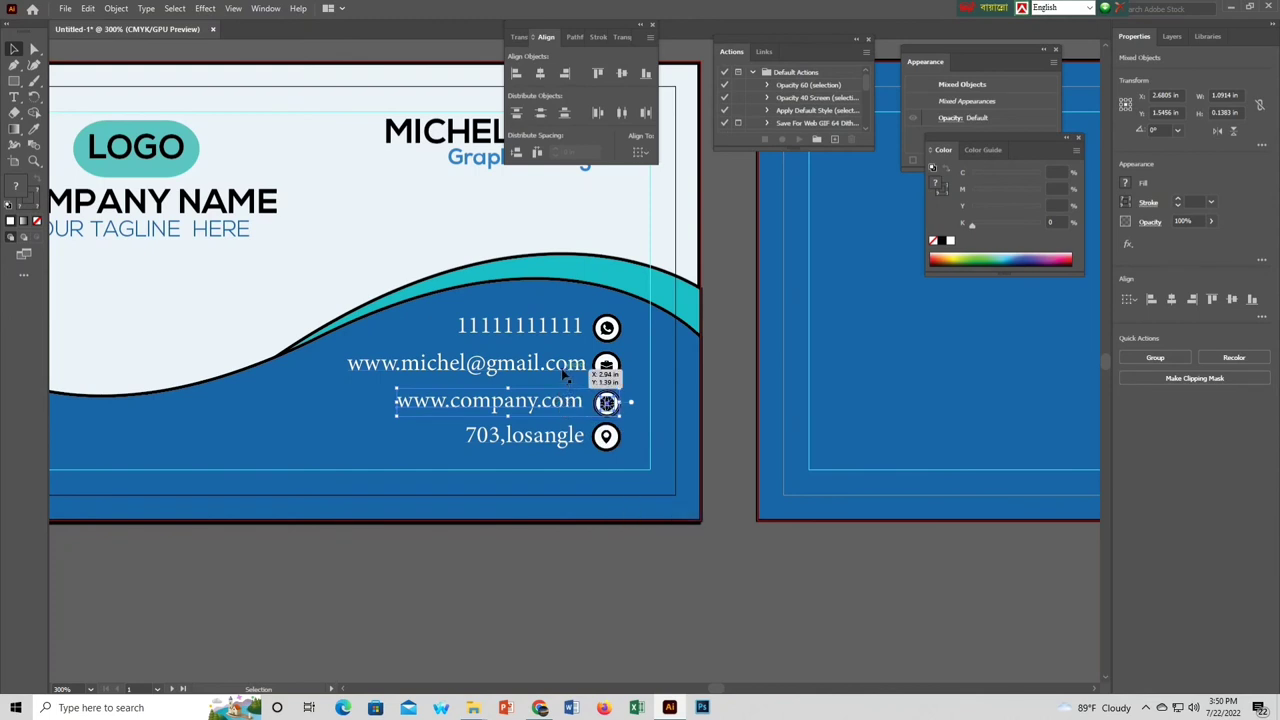
left_click(563, 370)
right_click(563, 370)
left_click(605, 482)
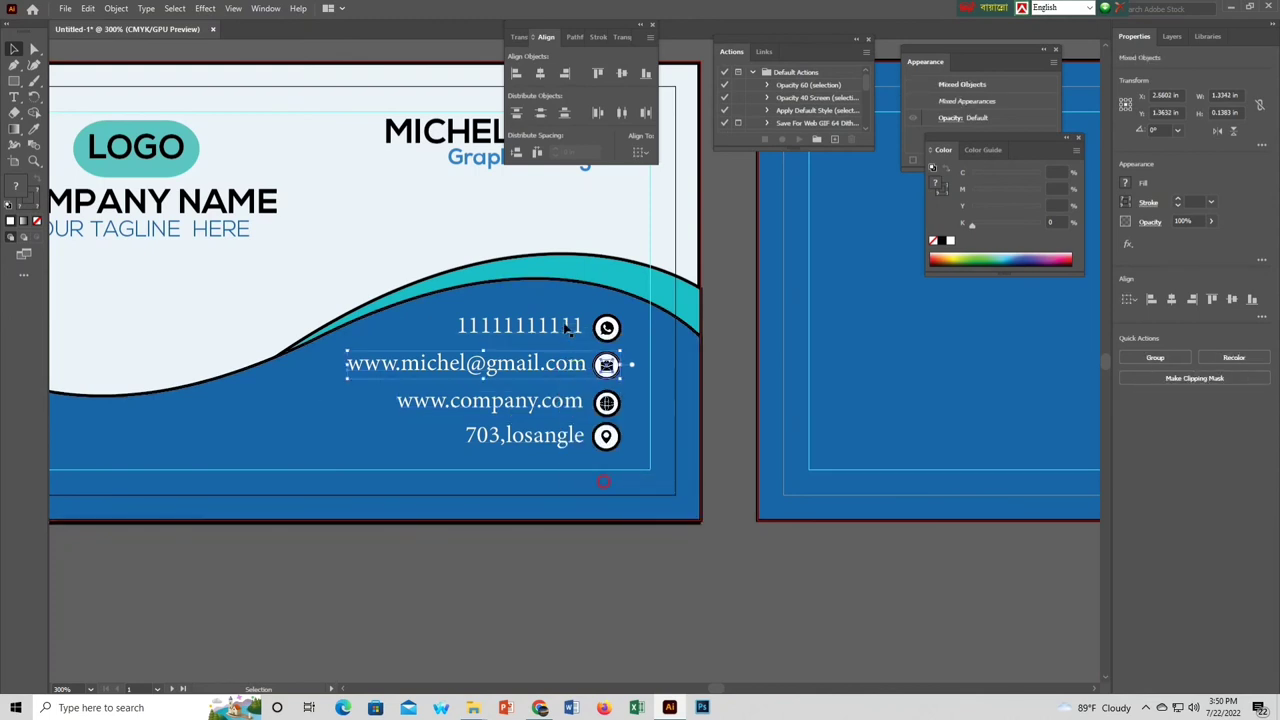
left_click(565, 326)
right_click(565, 326)
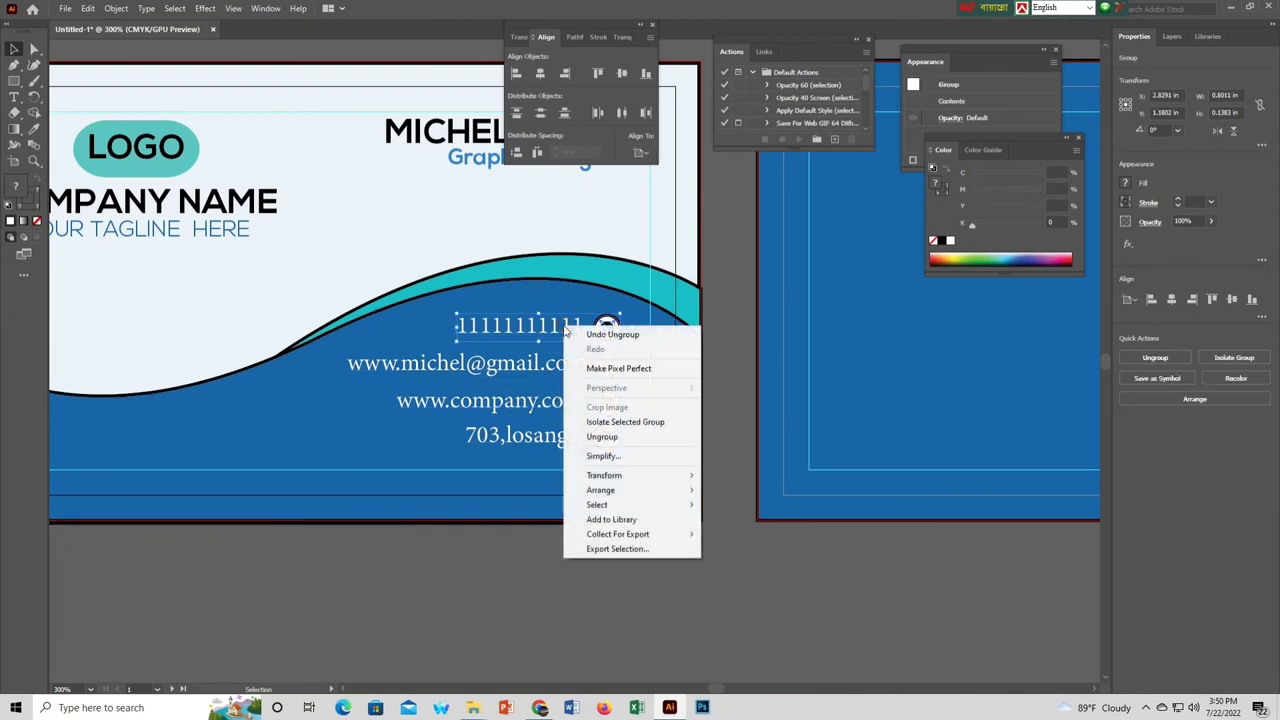
left_click(600, 435)
Step: Right-align the four contact text lines with each other
left_click(563, 442)
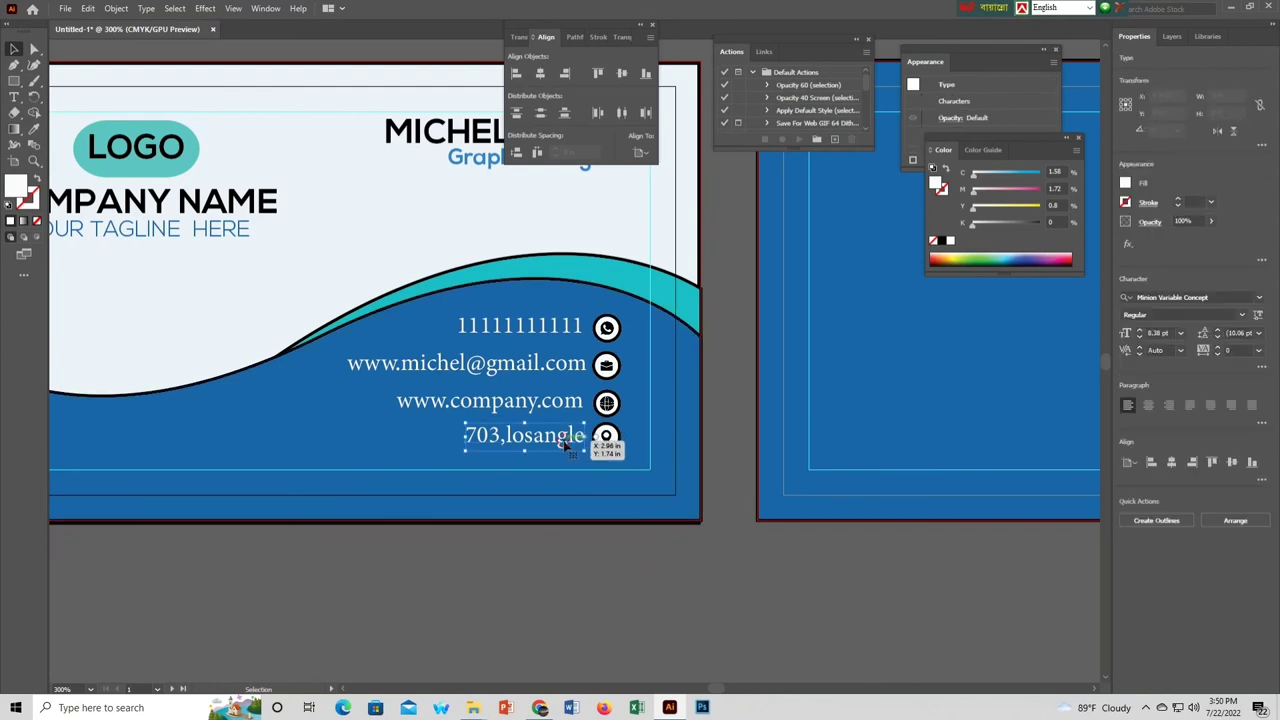
left_click(608, 437, "shift")
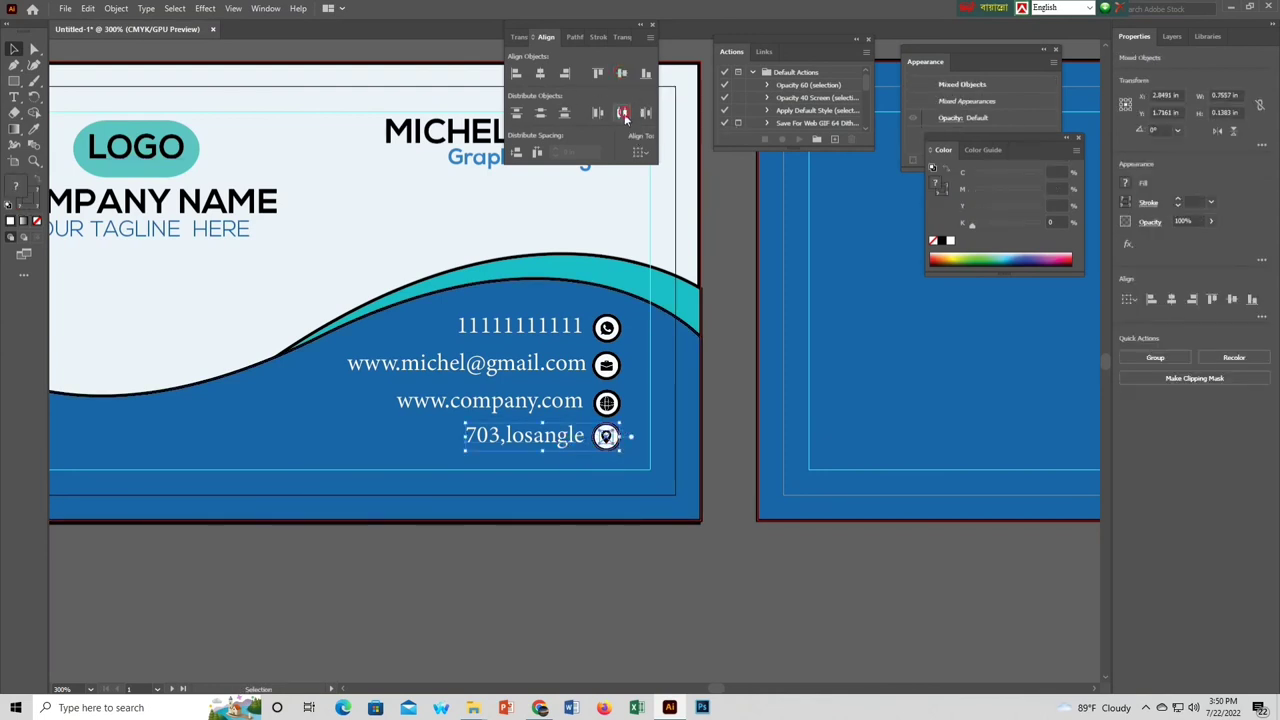
left_click(637, 490)
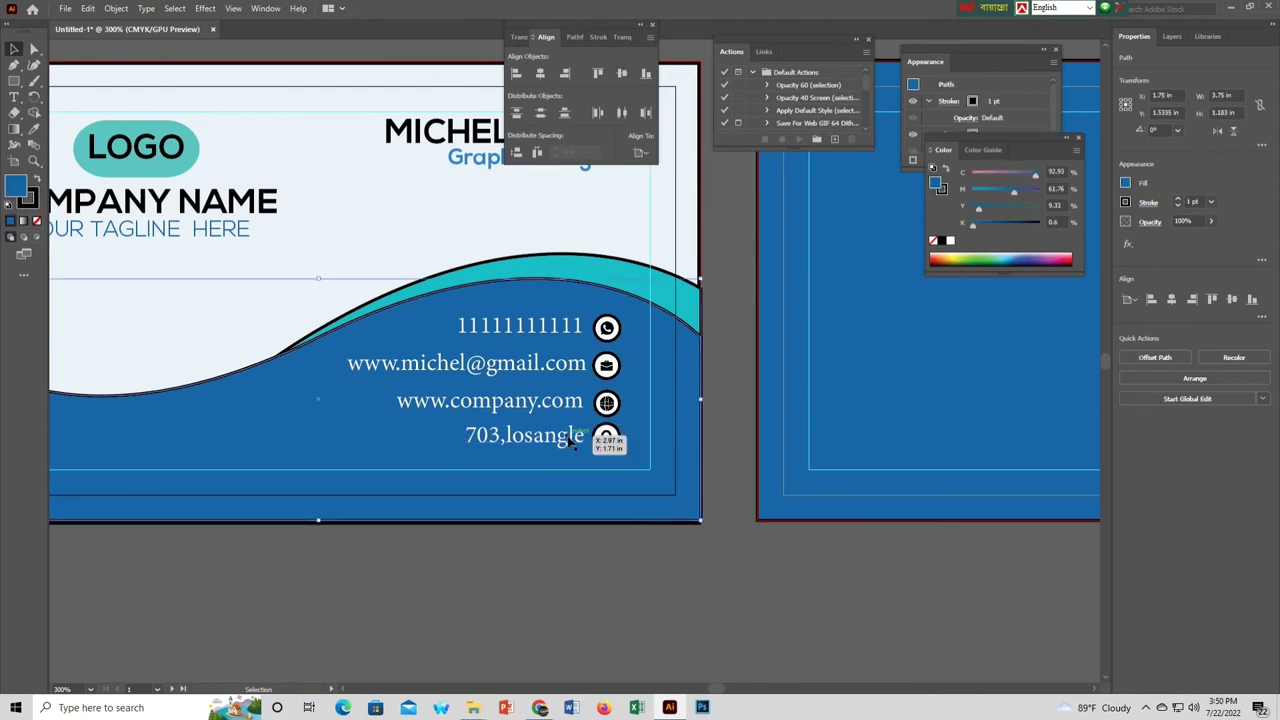
left_click(607, 328, "shift")
left_click(607, 365, "shift")
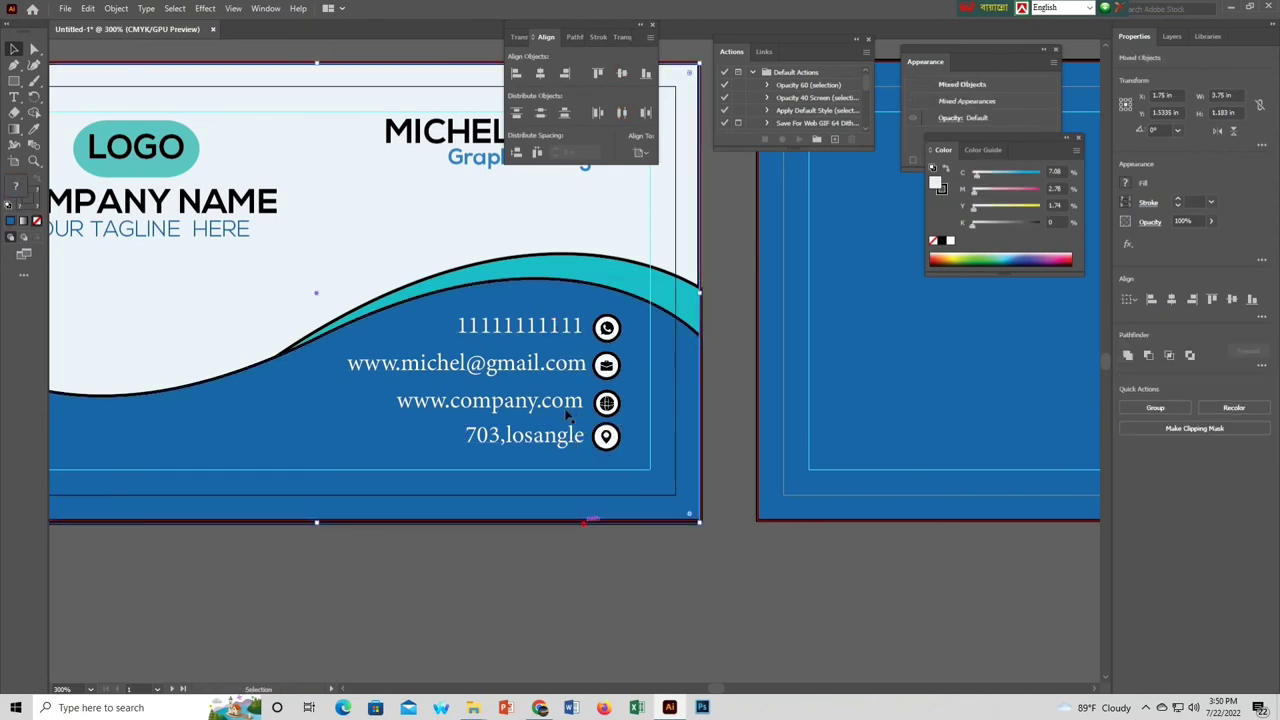
left_click(555, 370, "shift")
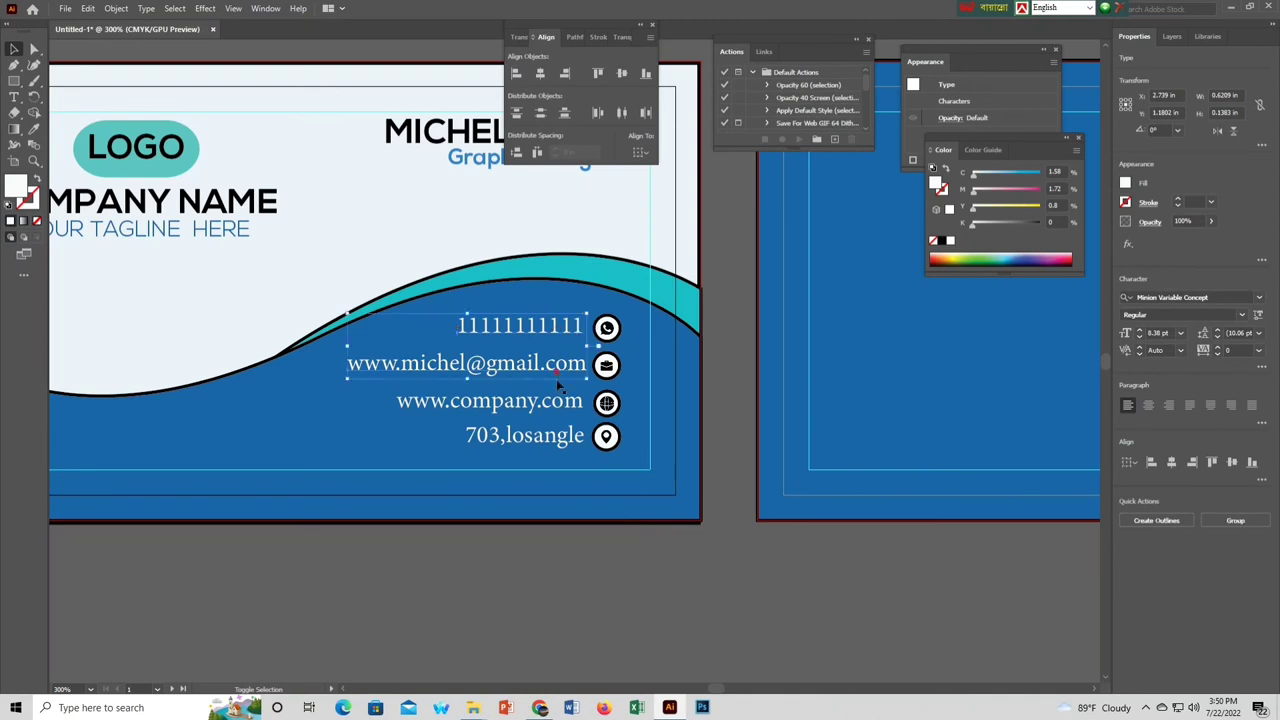
left_click(558, 404, "shift")
left_click(572, 438, "shift")
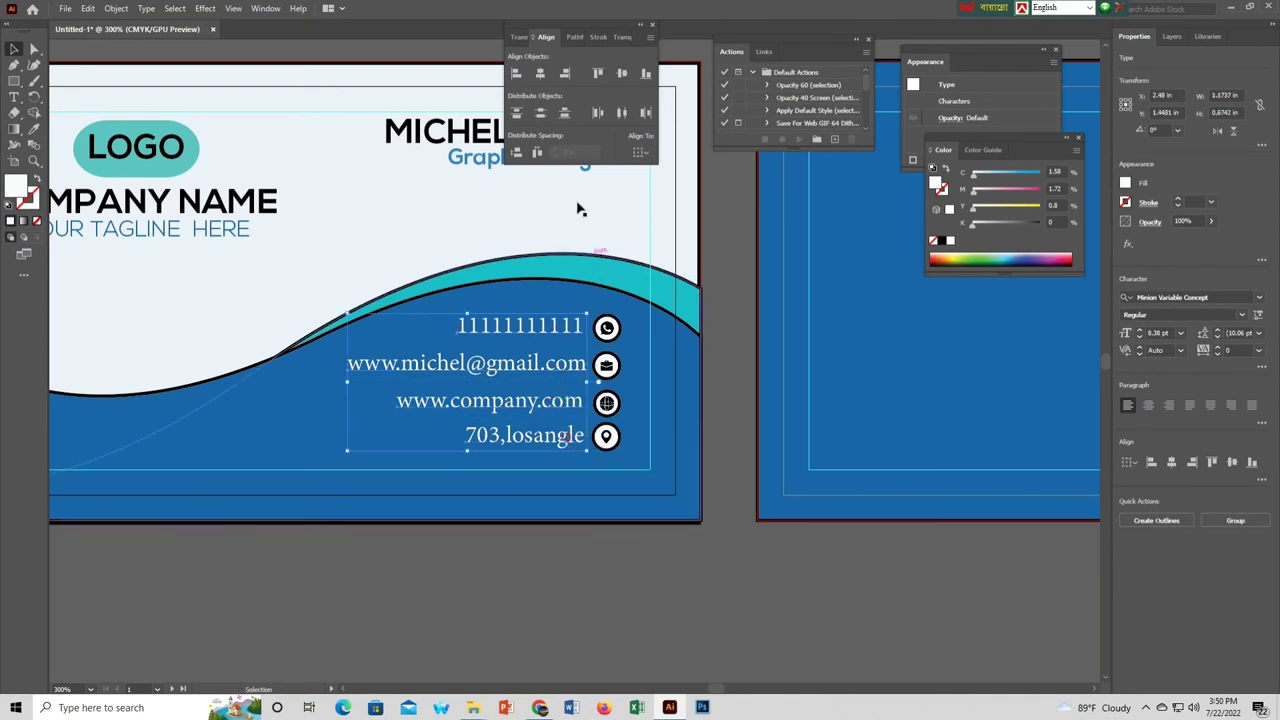
left_click(620, 74)
key("ctrl+z")
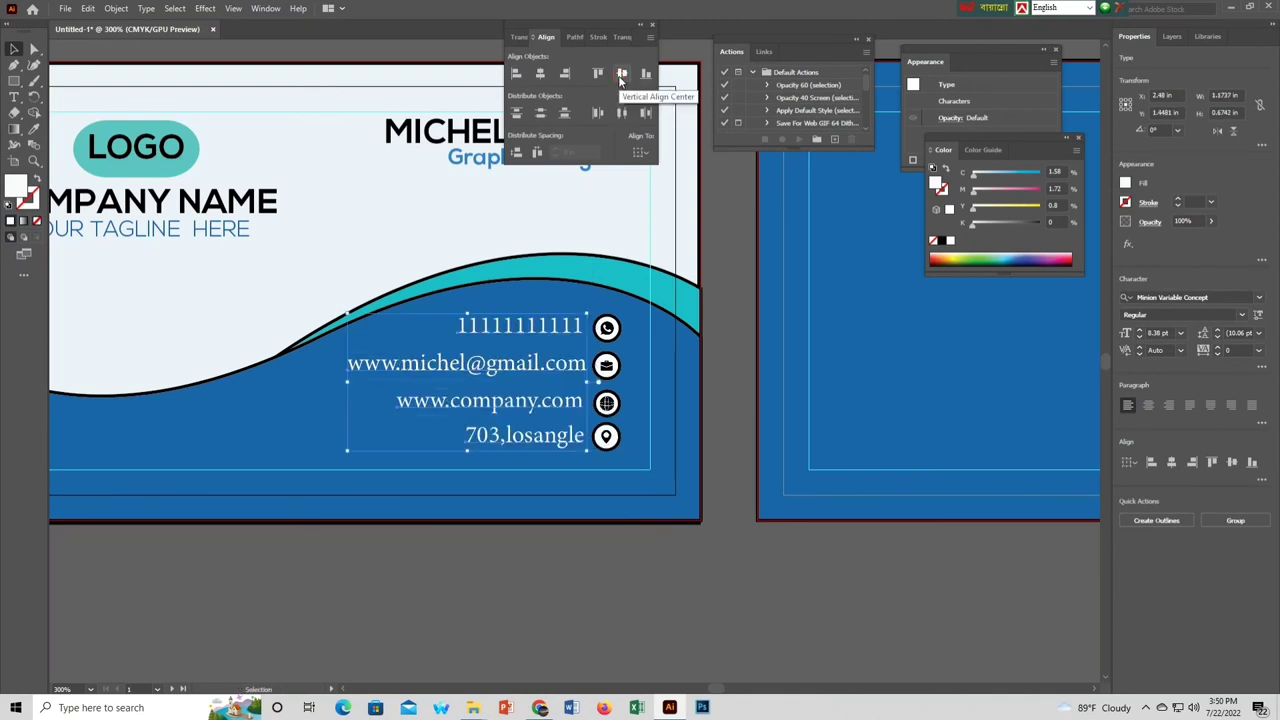
left_click(540, 74)
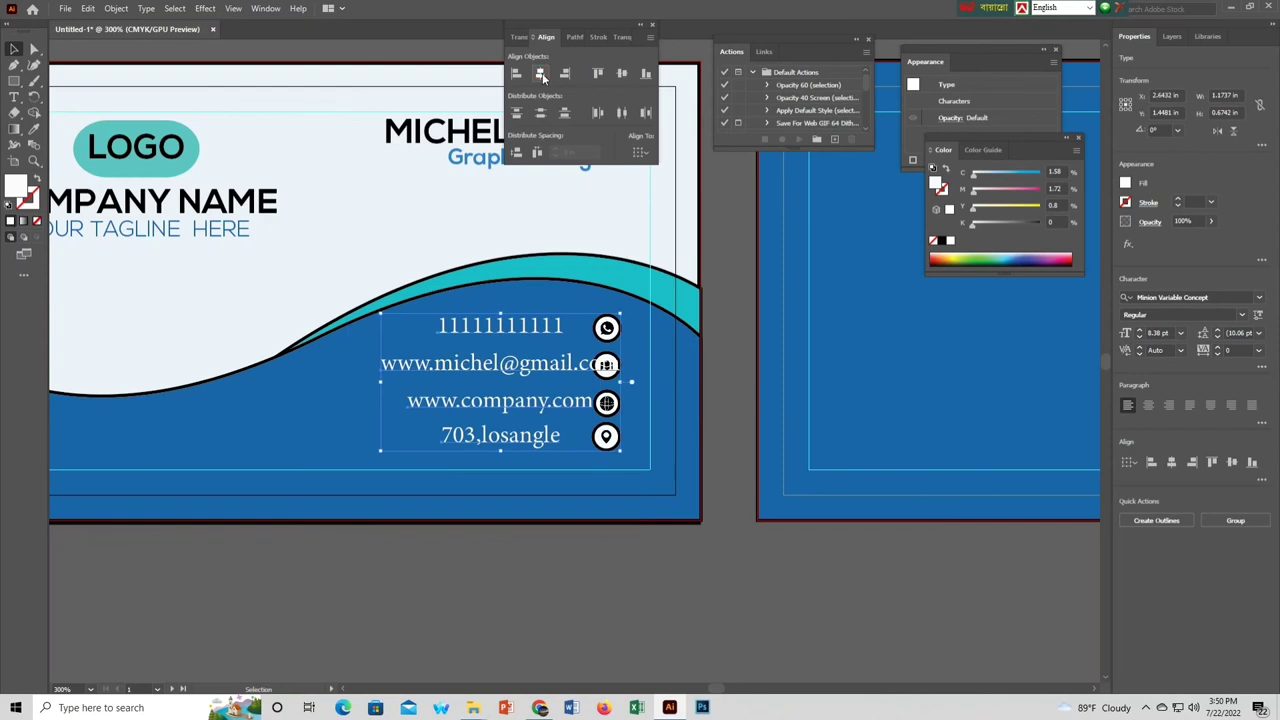
key("ctrl+z")
left_click(566, 74)
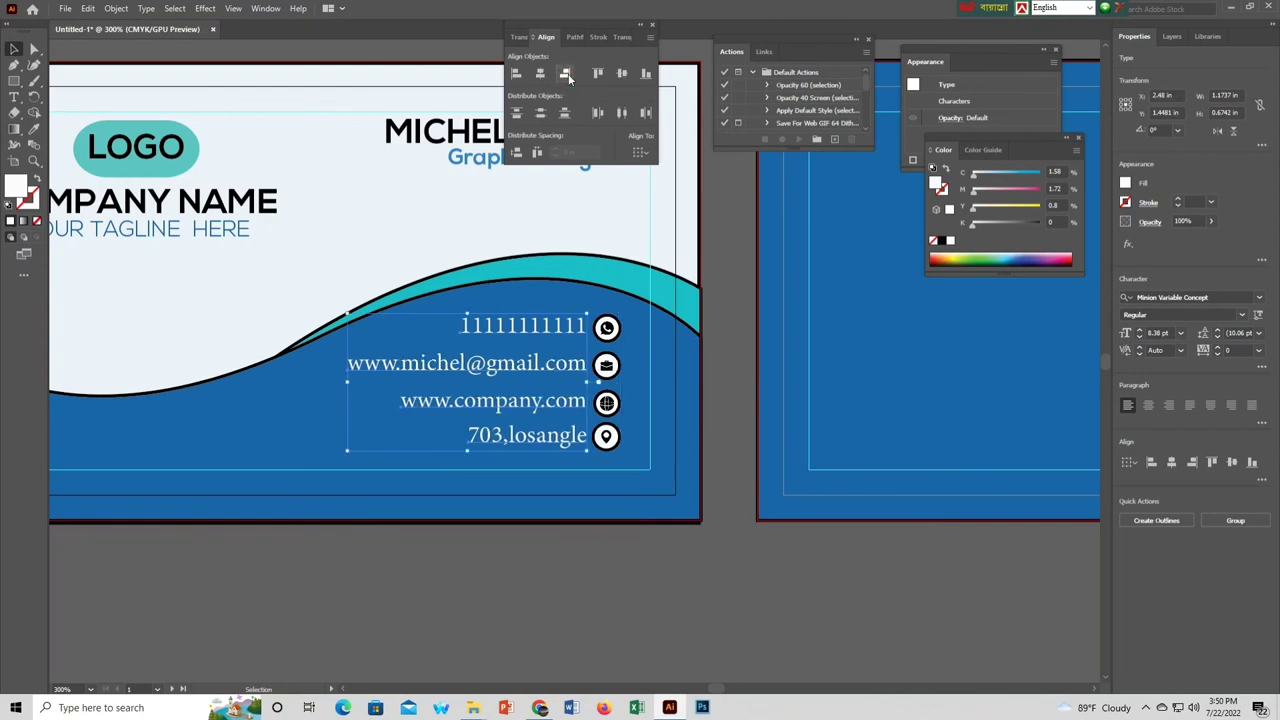
Step: Right-align the four contact icons and group all contact lines and icons into one block
left_click(608, 327)
left_click(607, 365, "shift")
left_click(609, 402, "shift")
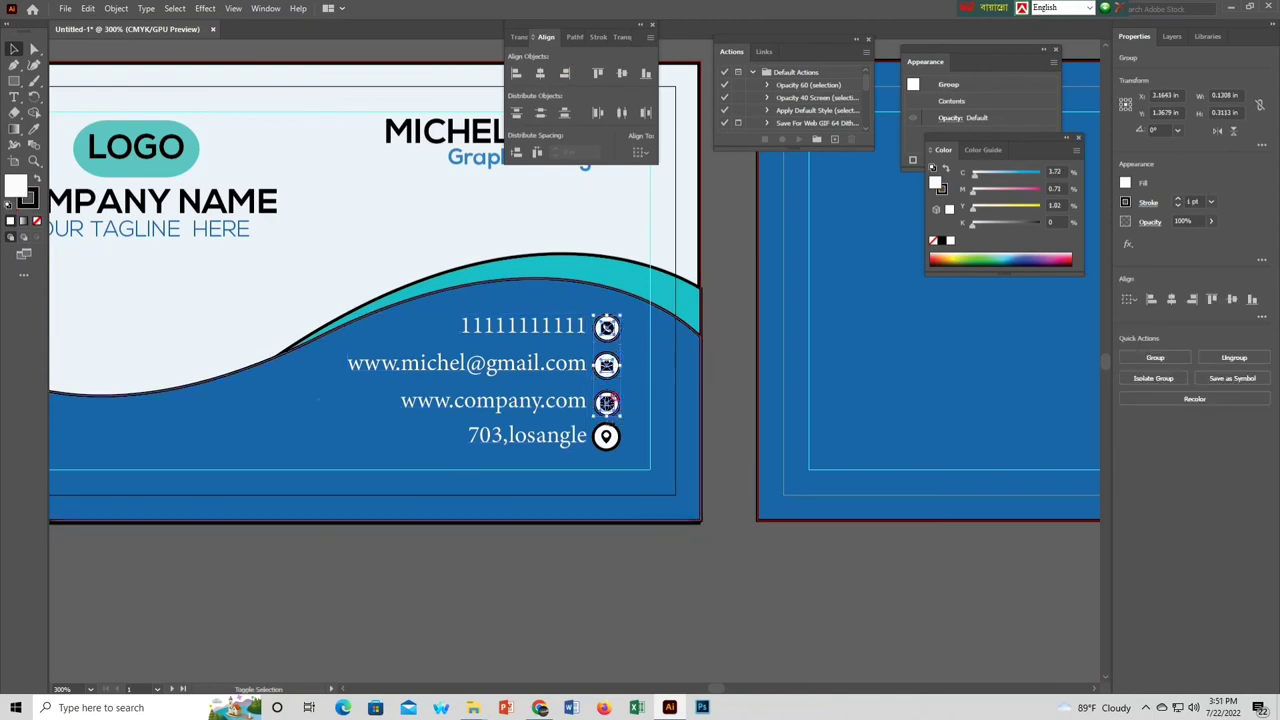
left_click(606, 437, "shift")
left_click(568, 76)
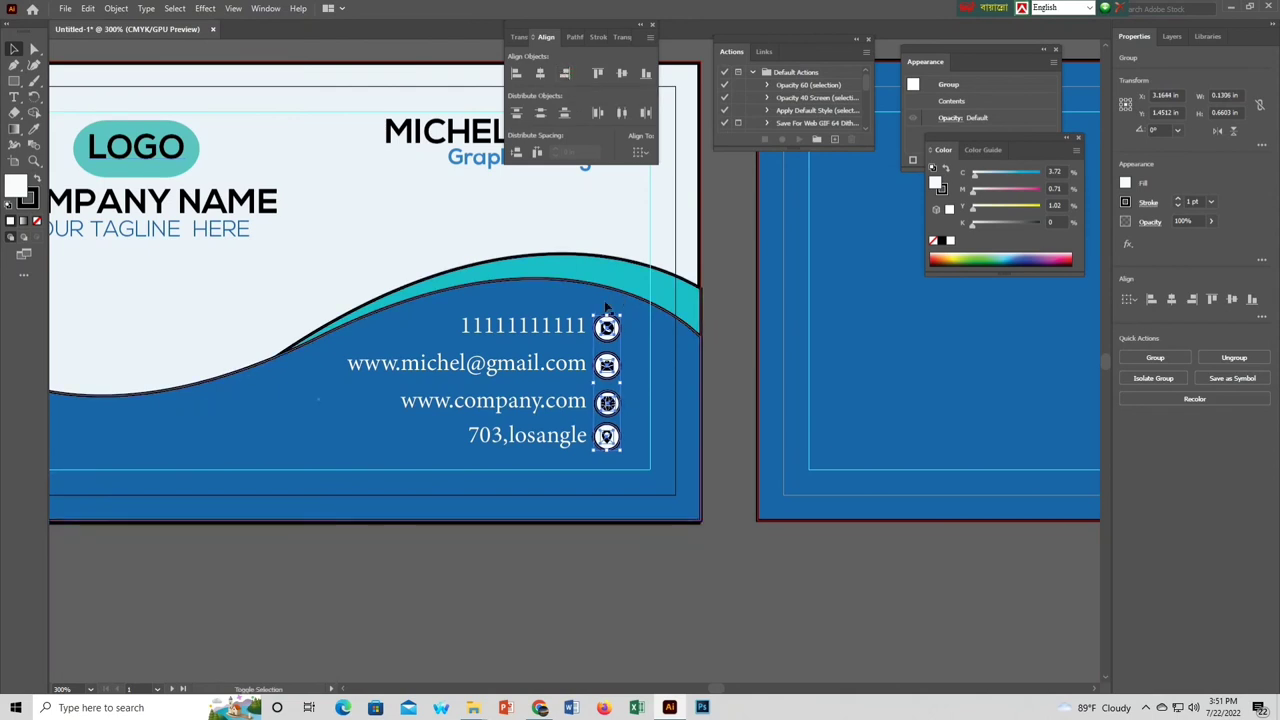
left_click(550, 326, "shift")
left_click(547, 368, "shift")
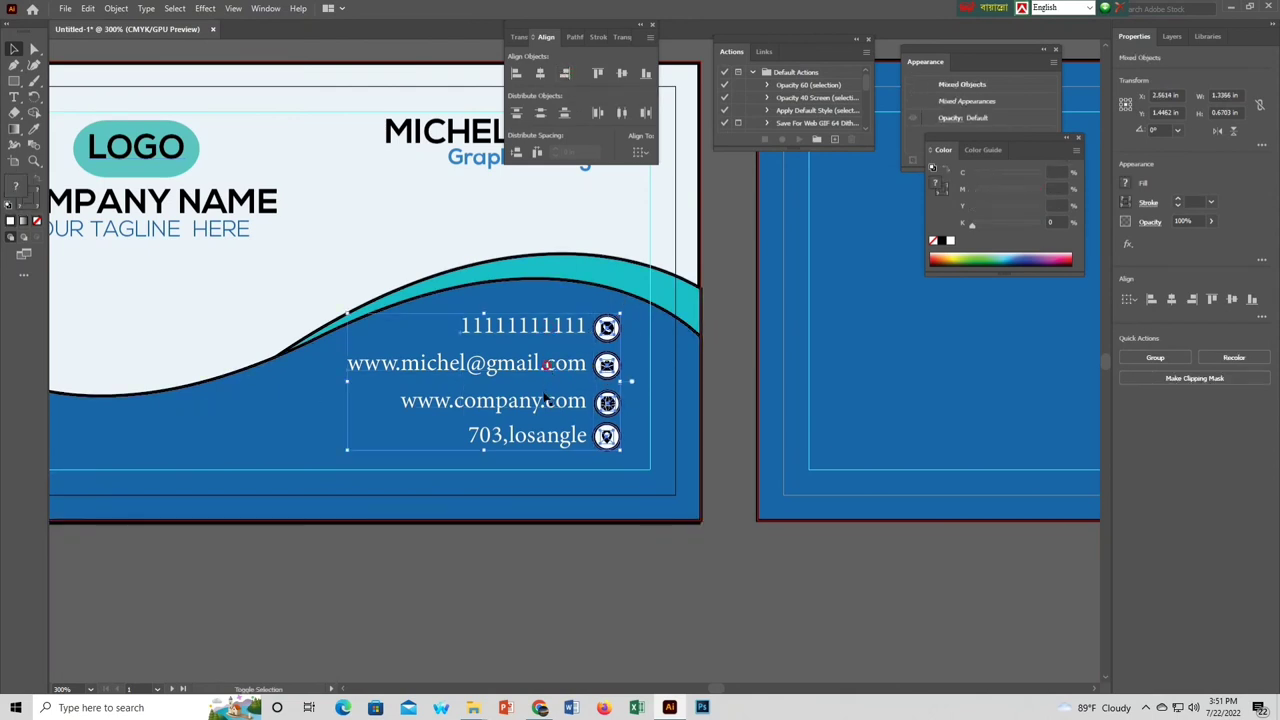
left_click(545, 405, "shift")
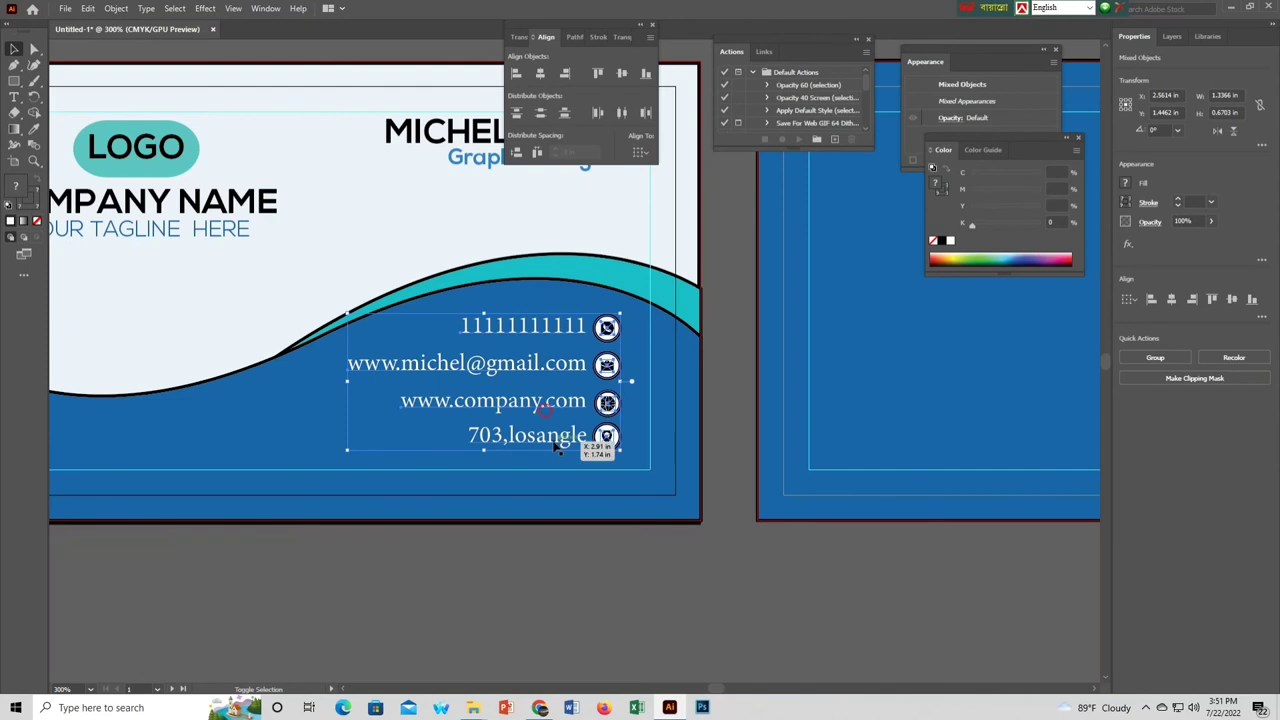
right_click(563, 351)
left_click(600, 453)
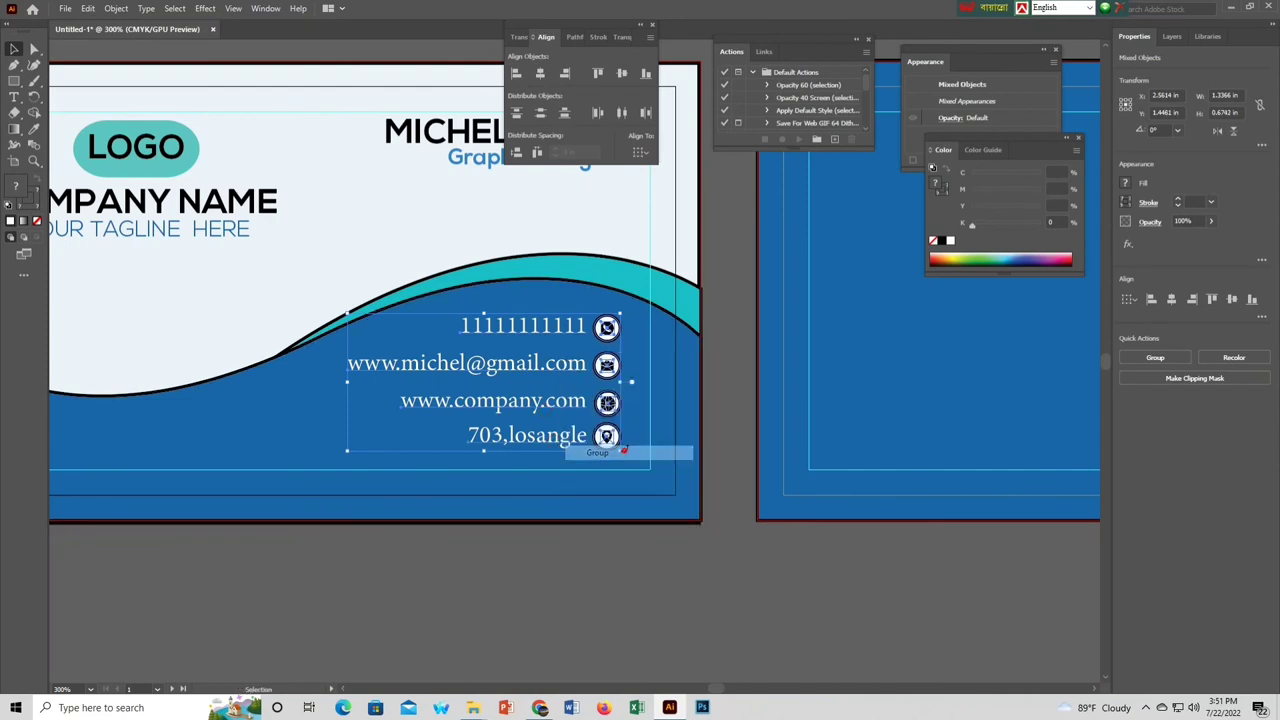
left_click(647, 596)
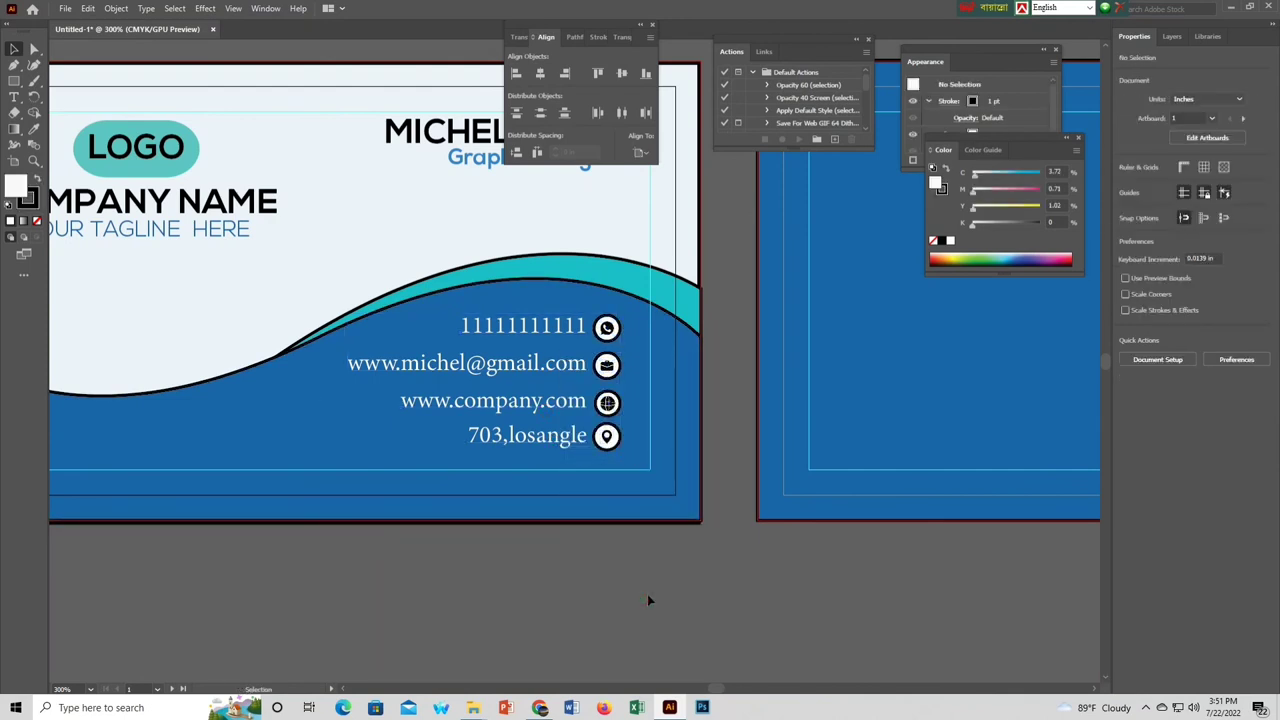
Step: Zoom out and pan until the blue back side of the card is in view
scroll(617, 572, "down", 3)
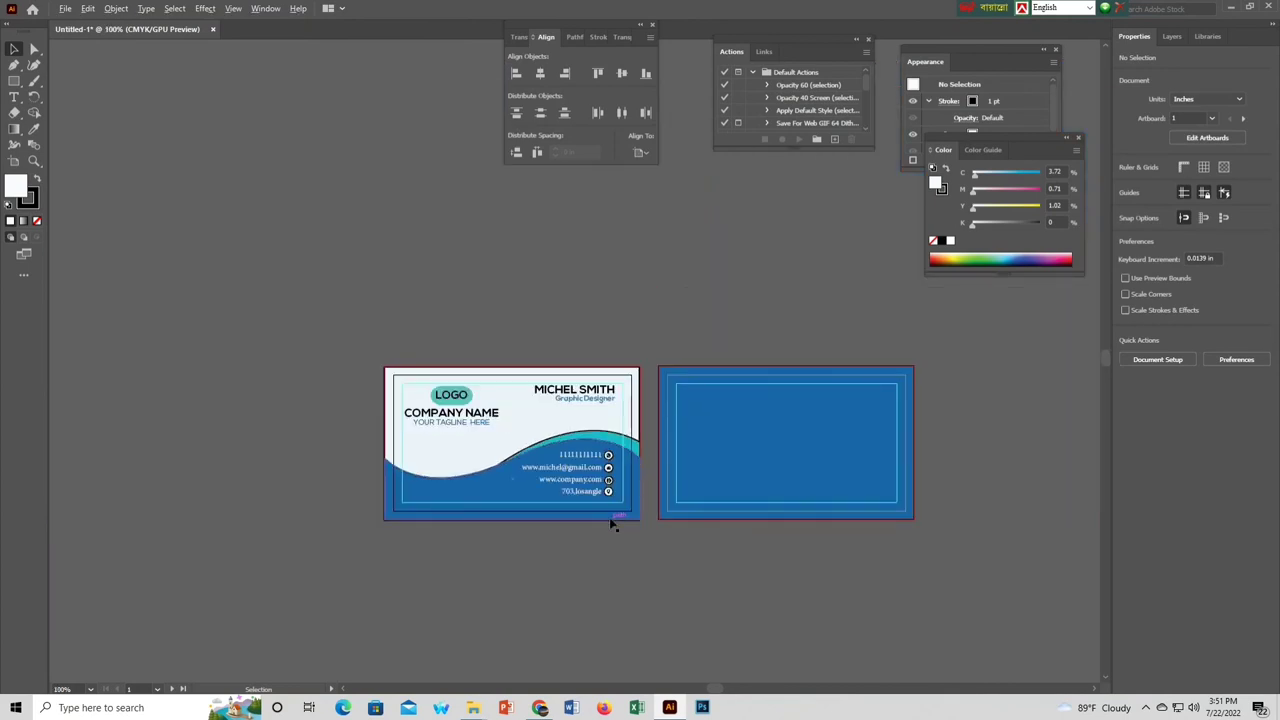
scroll(613, 524, "down", 1)
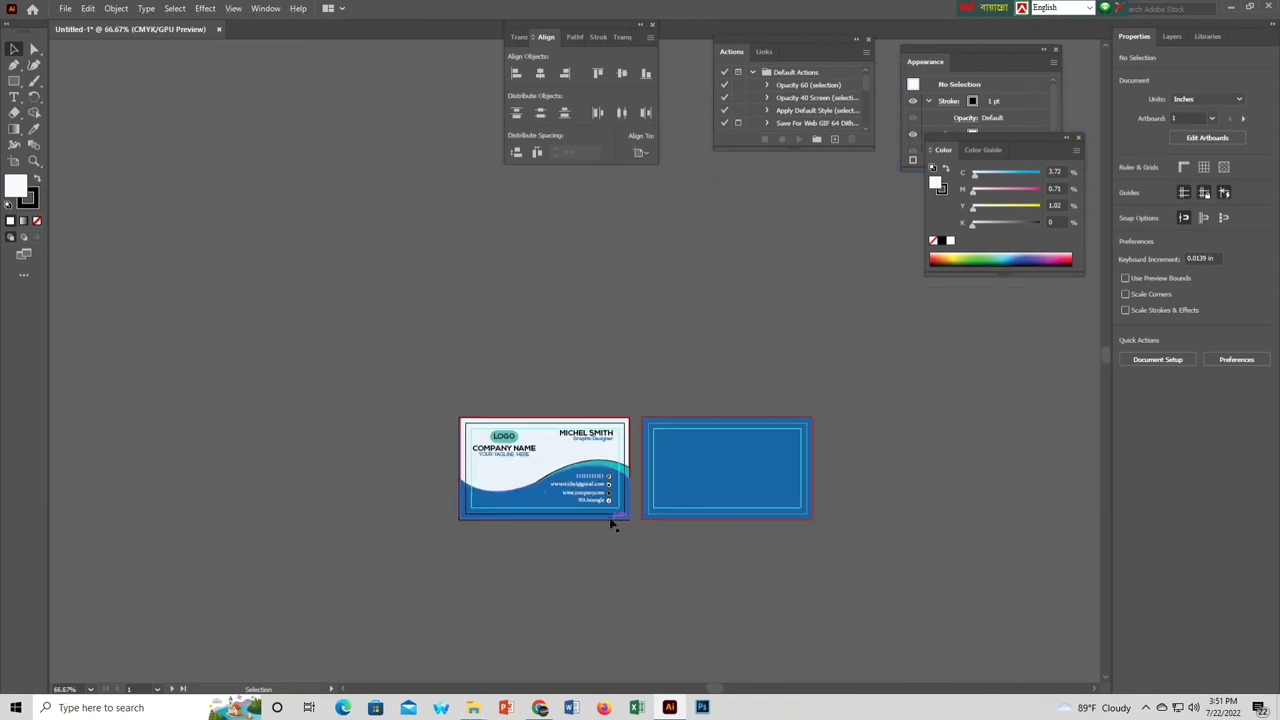
scroll(613, 524, "up", 1)
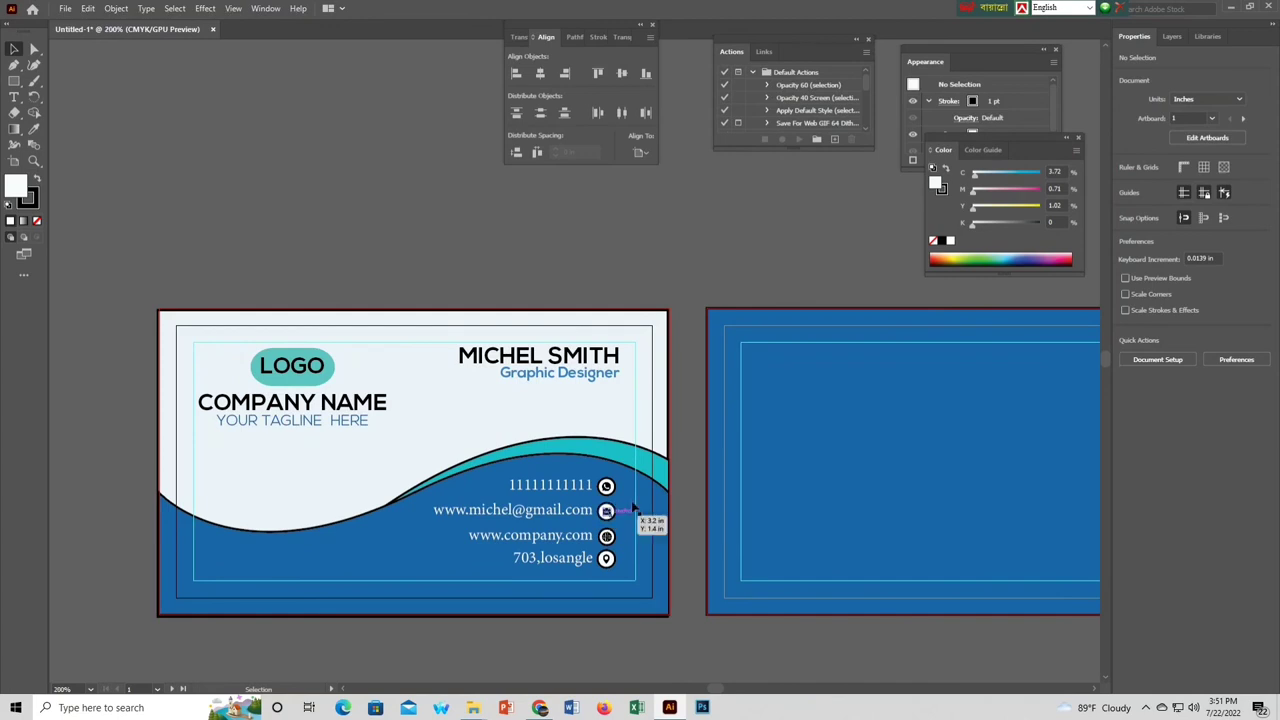
mouse_move(829, 449)
left_mouse_down()
mouse_move(617, 351)
mouse_move(511, 354)
left_mouse_up()
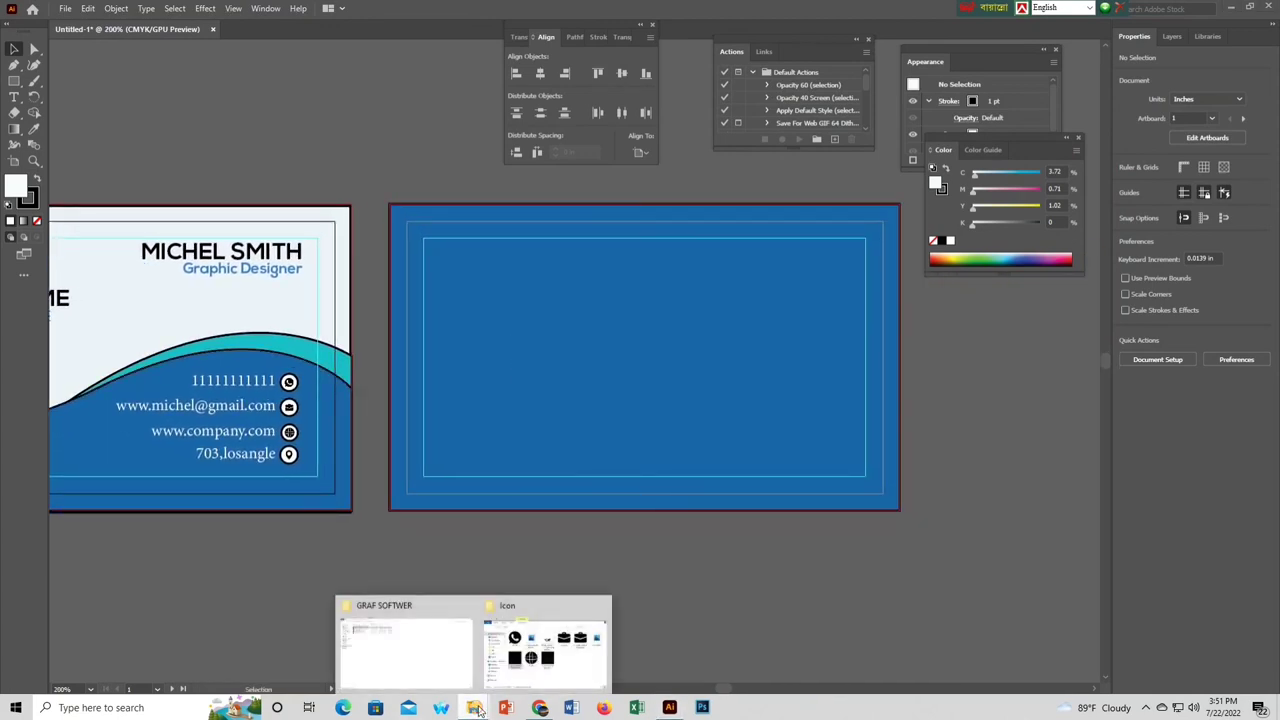
Step: Copy the free-world-icon-1-removebg-preview image from the Icon folder to the clipboard
left_click(545, 650)
left_click(612, 118)
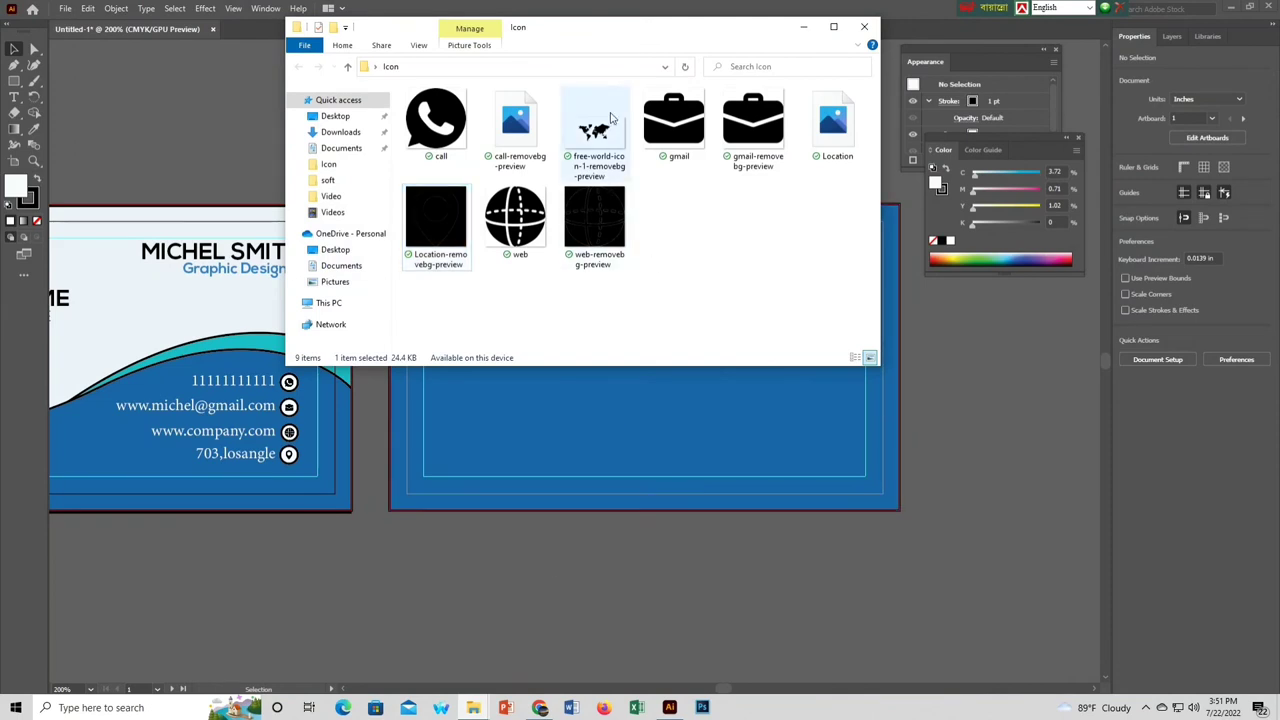
right_click(612, 117)
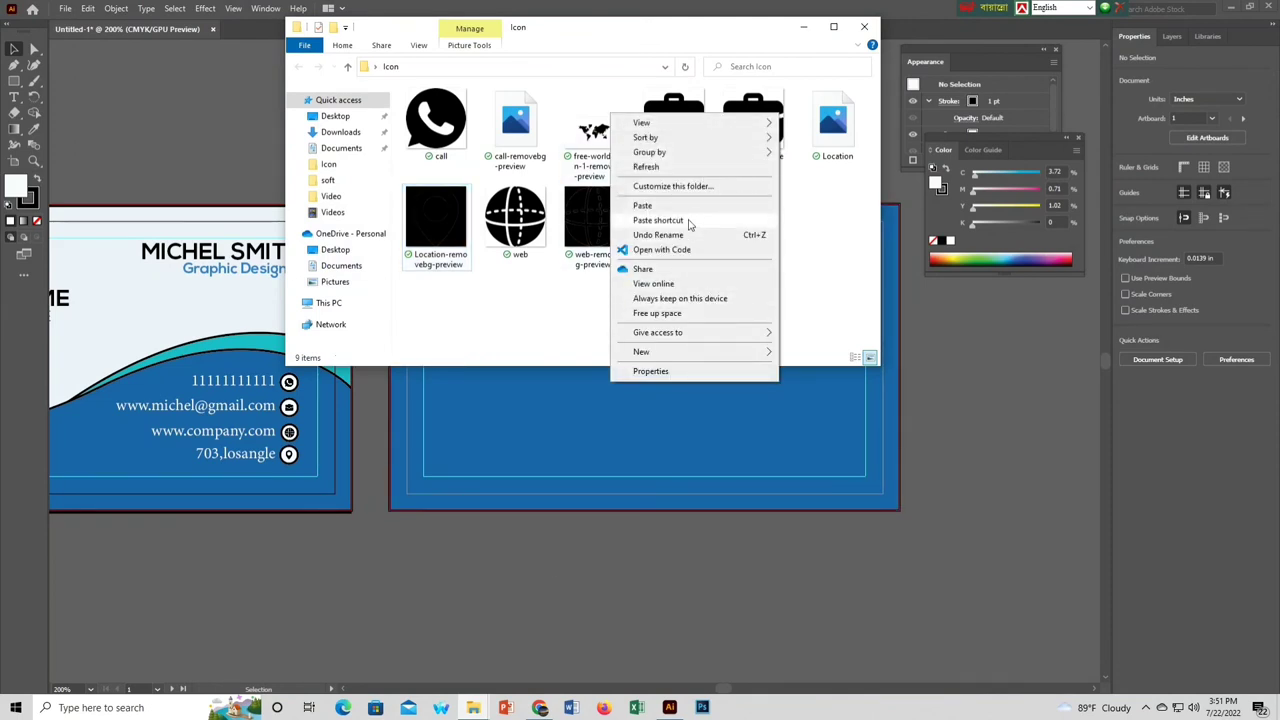
left_click(820, 274)
left_click(597, 137)
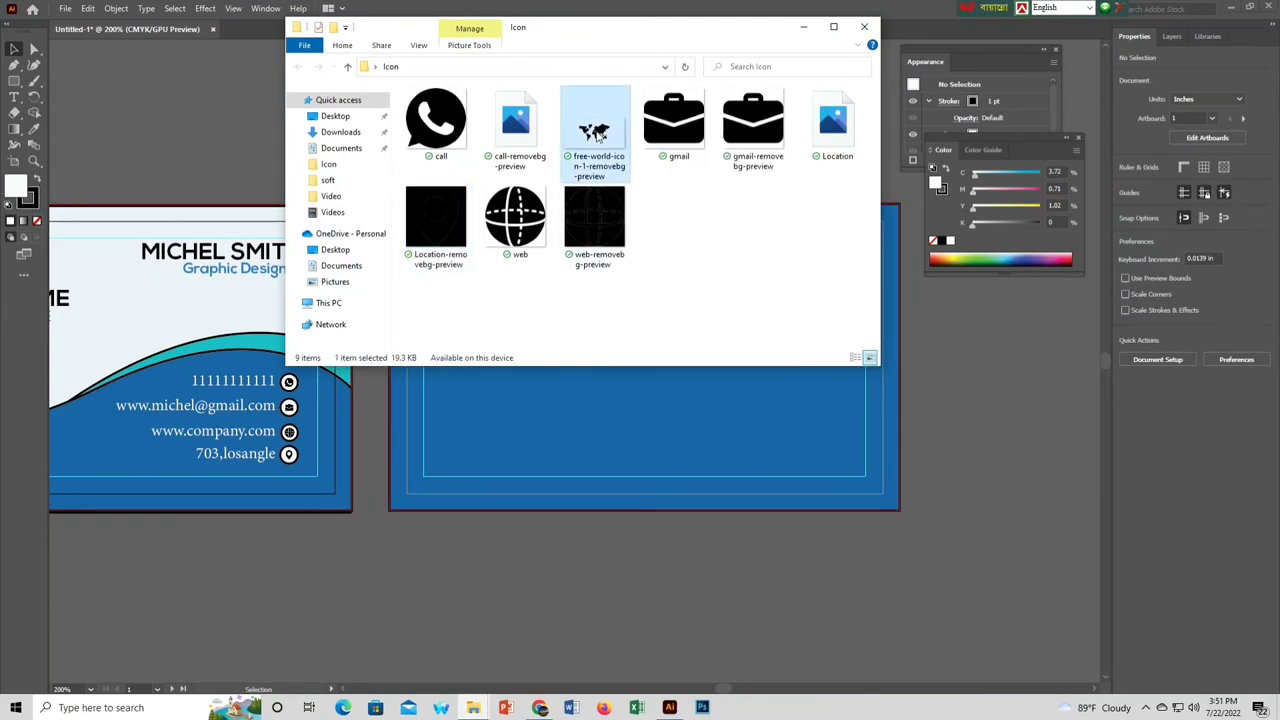
right_click(596, 130)
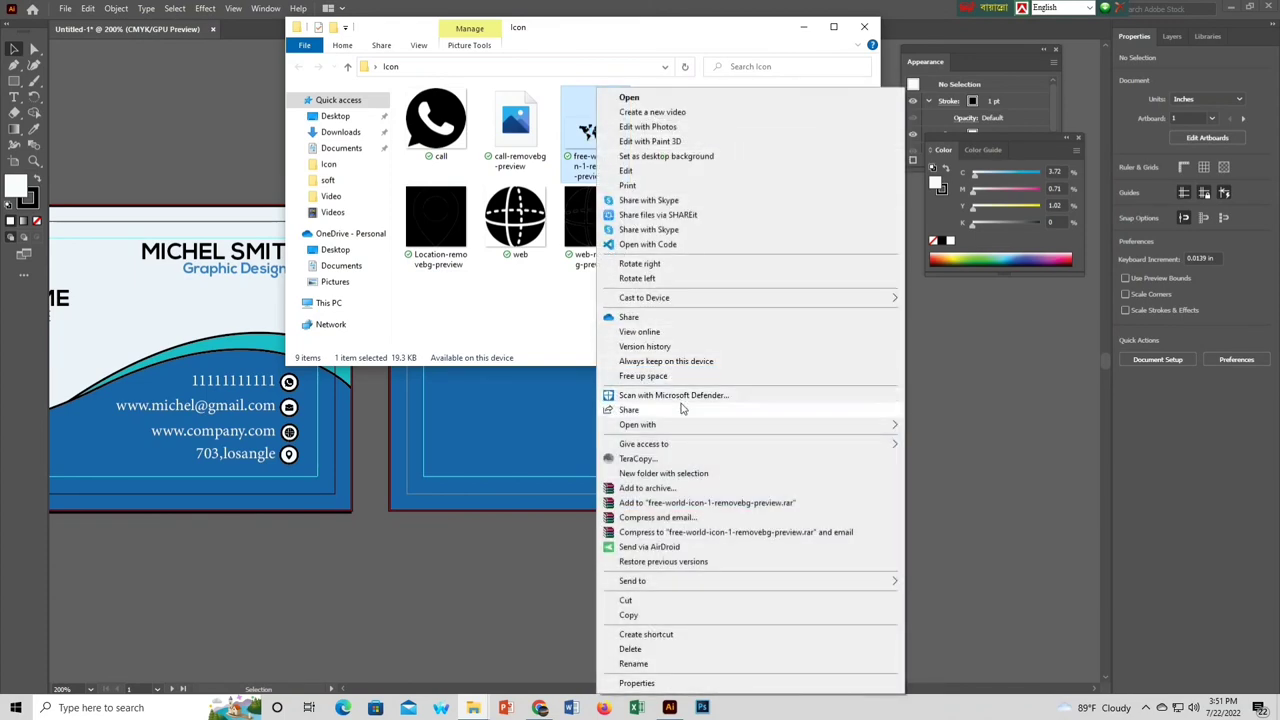
left_click(724, 614)
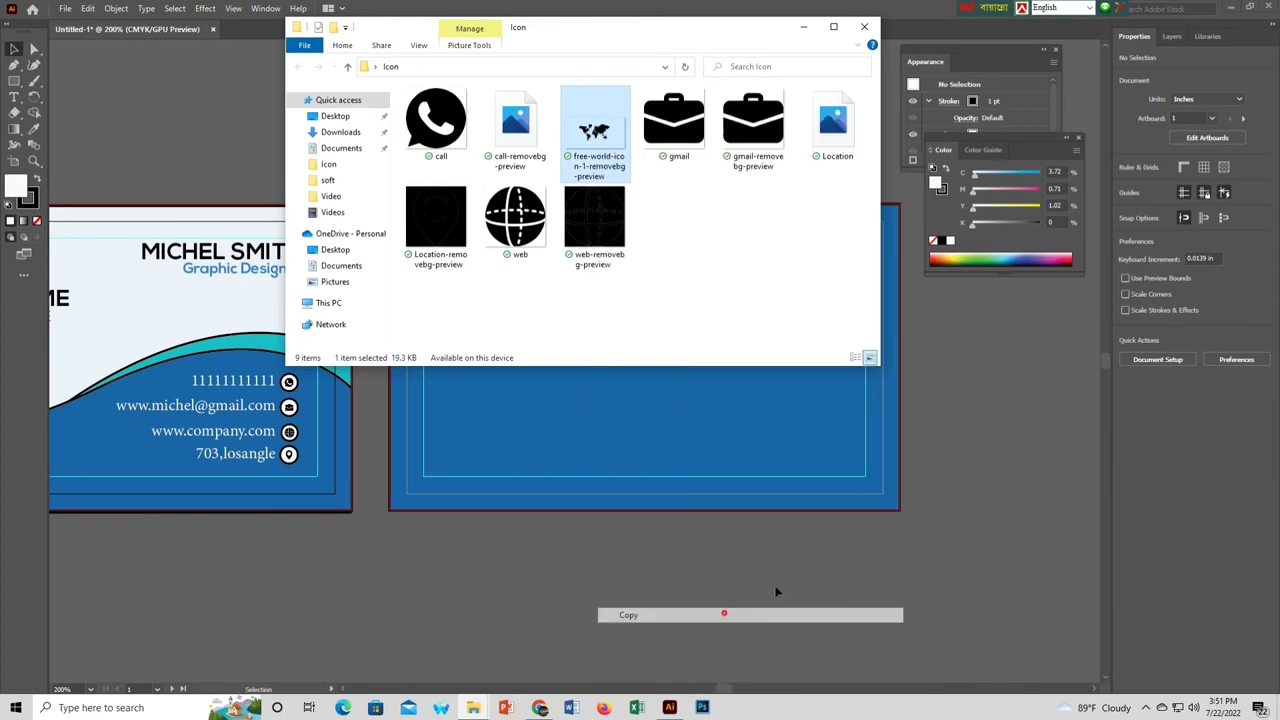
Step: Minimize the Icon folder and bring the Illustrator document back to the front
left_click(1231, 8)
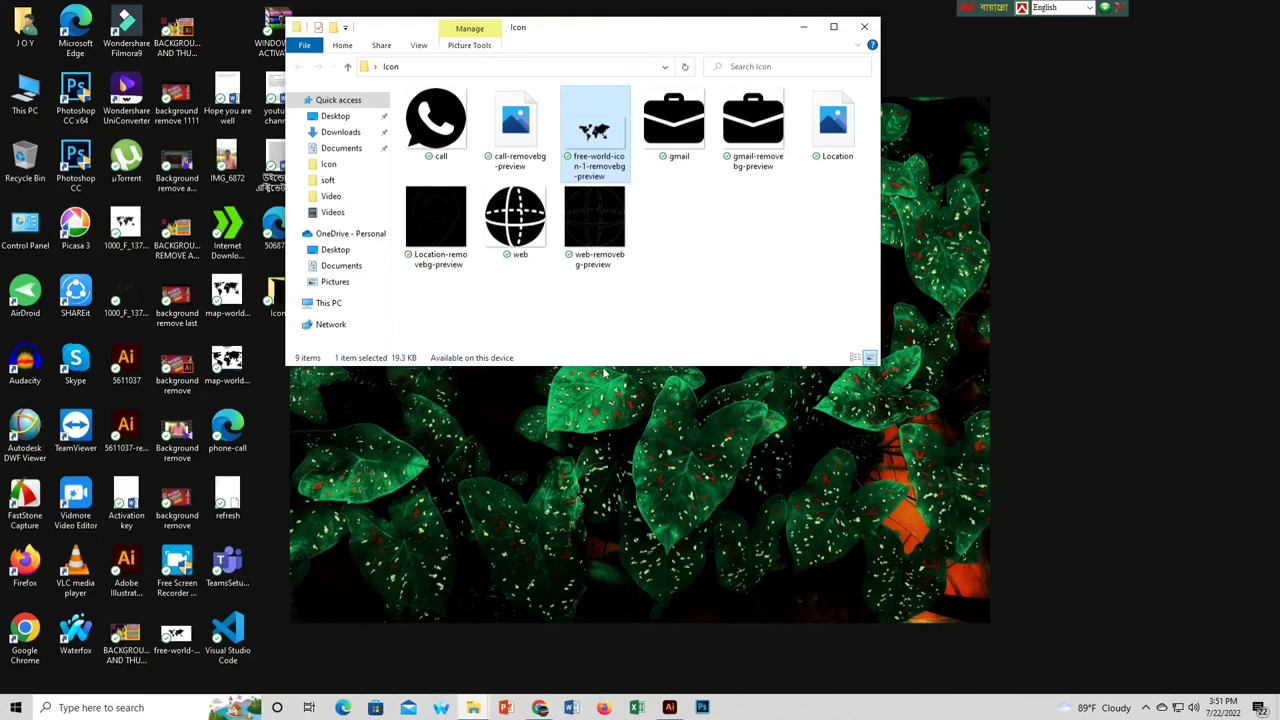
left_click(803, 24)
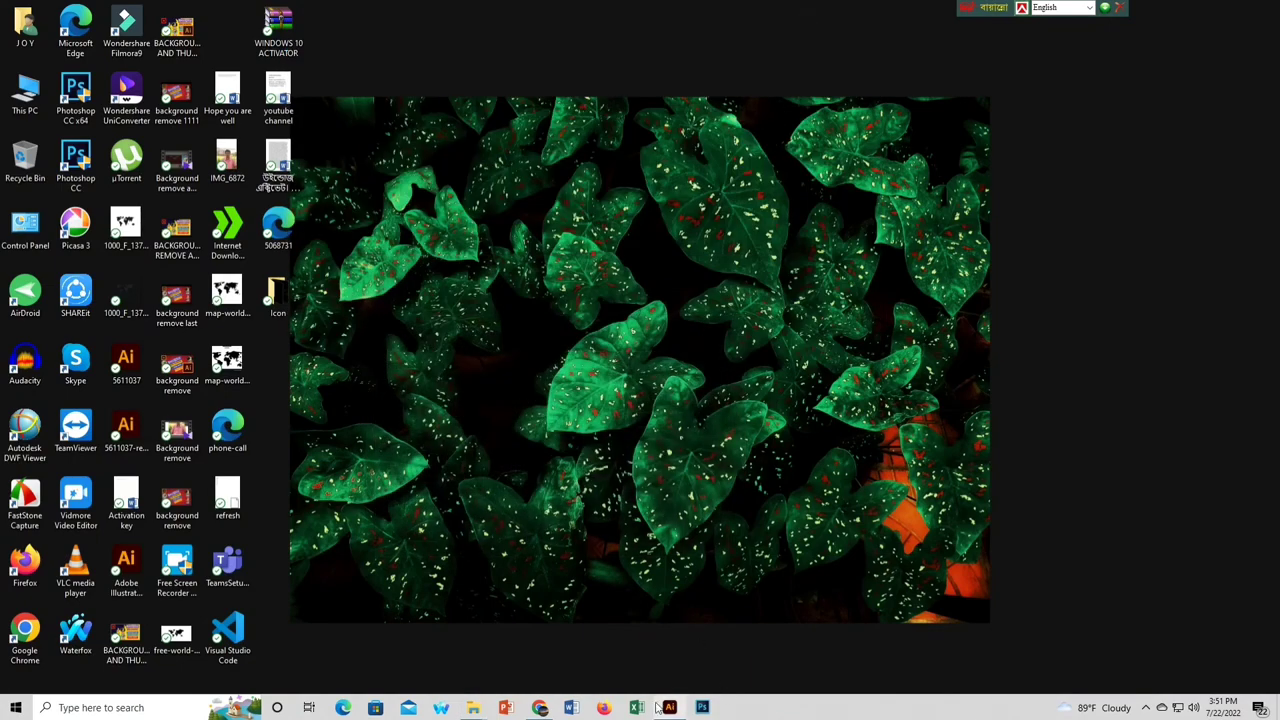
left_click(662, 704)
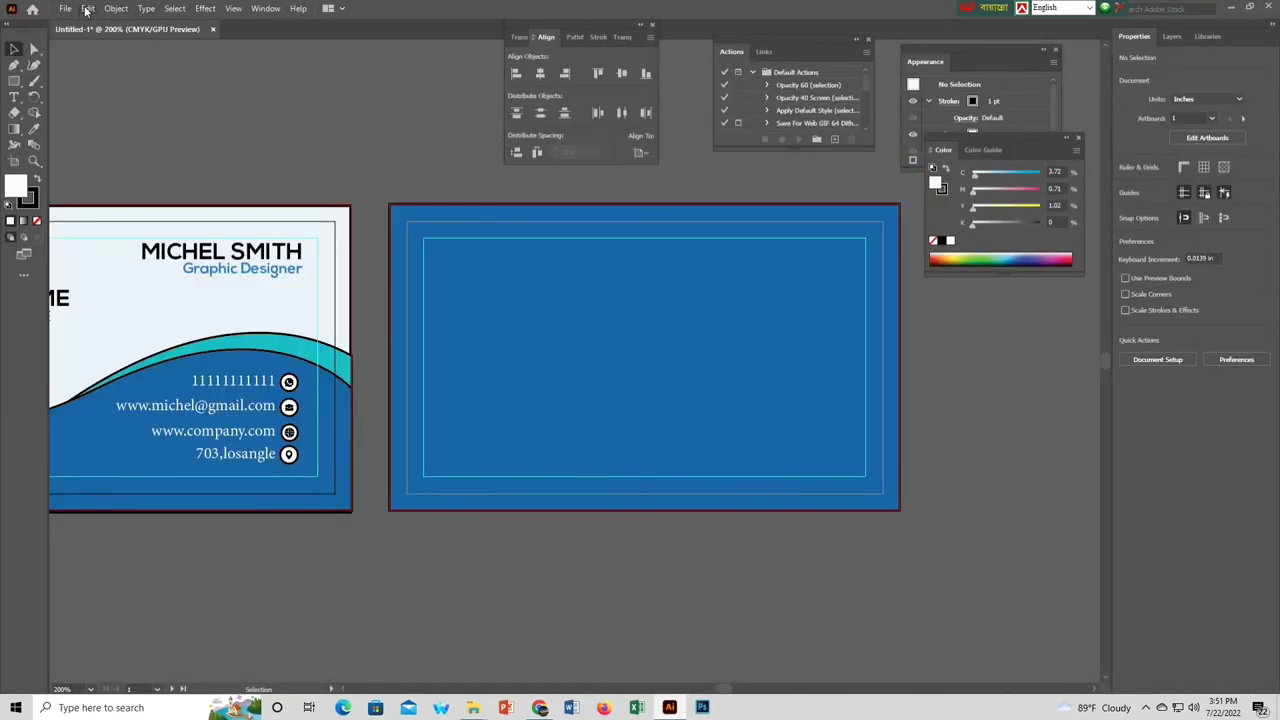
Step: Paste the world map image onto the card's blue back side
left_click(86, 10)
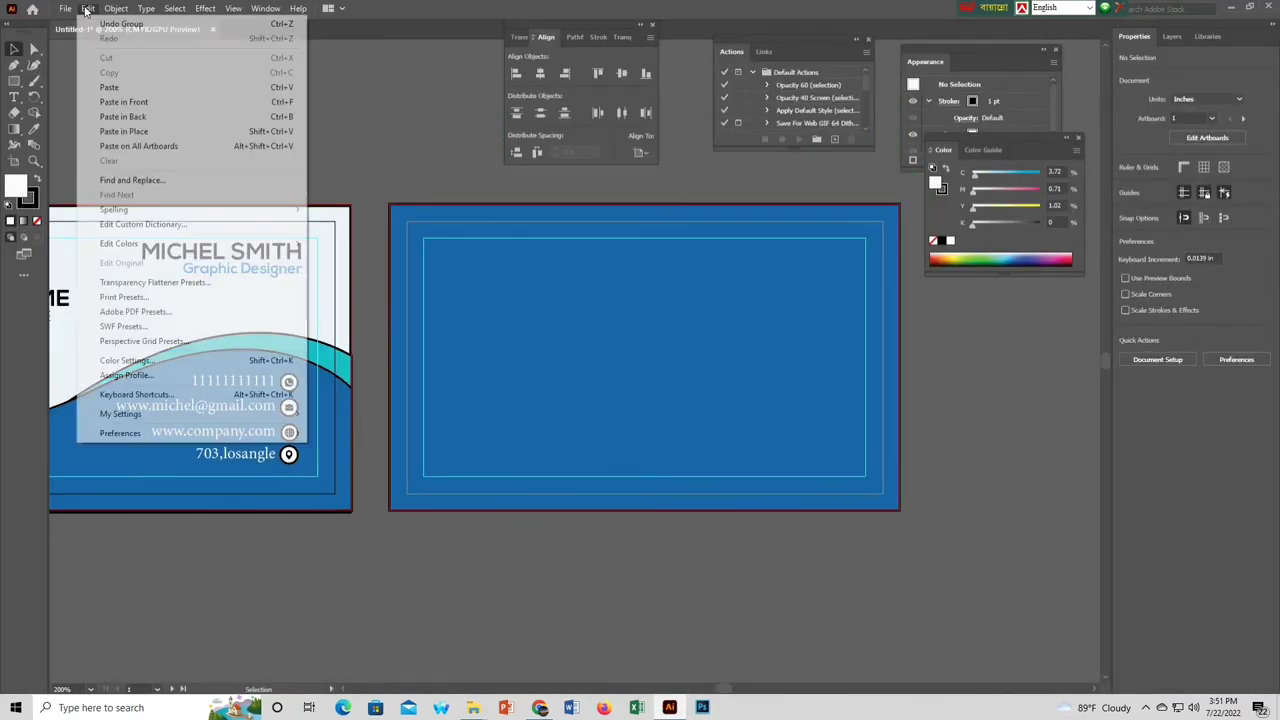
left_click(110, 87)
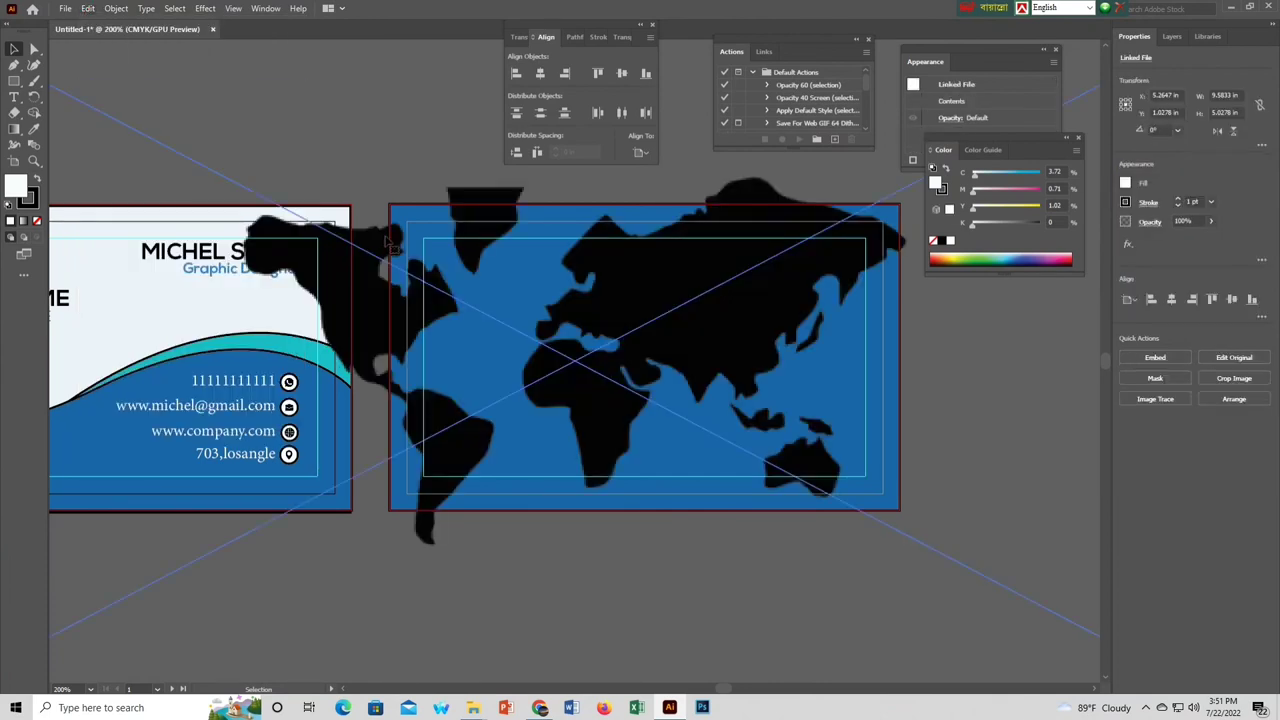
left_click_drag(319, 108, 568, 306)
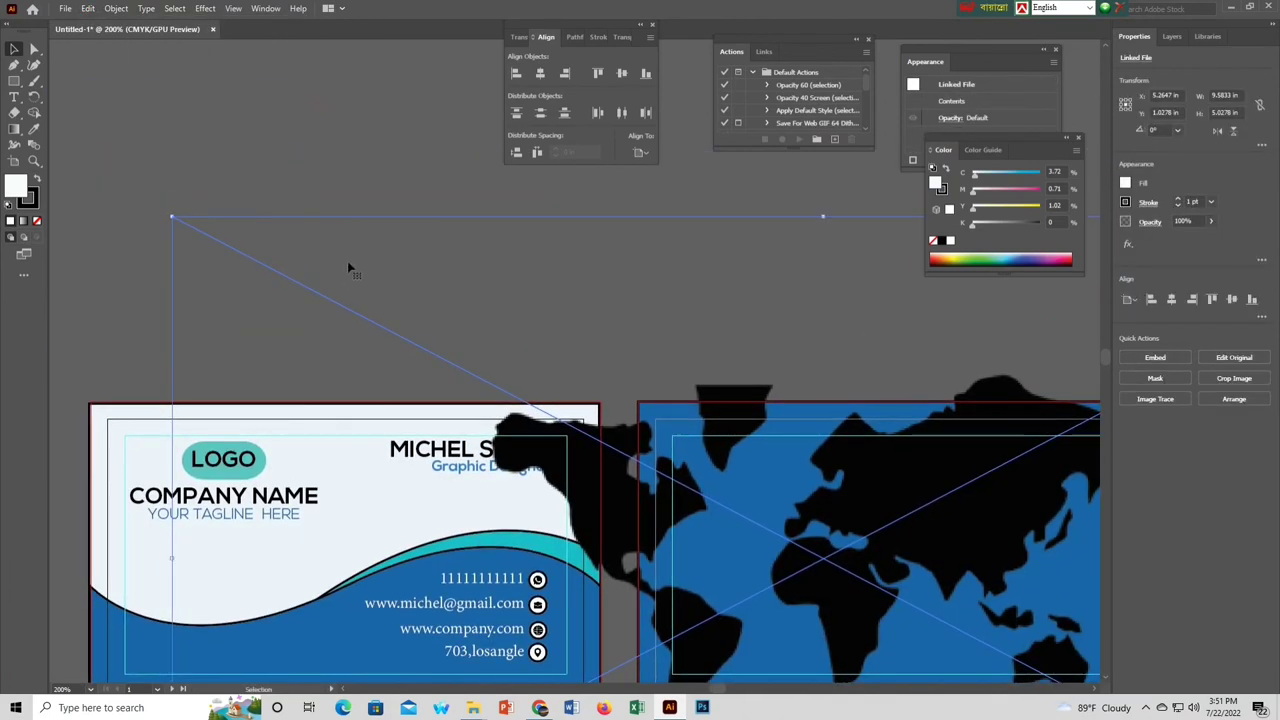
Step: Resize and nudge the world map so it fills the back card's inner frame
left_click_drag(172, 216, 652, 467)
mouse_move(773, 531)
left_mouse_down()
mouse_move(610, 401)
mouse_move(700, 410)
left_mouse_up()
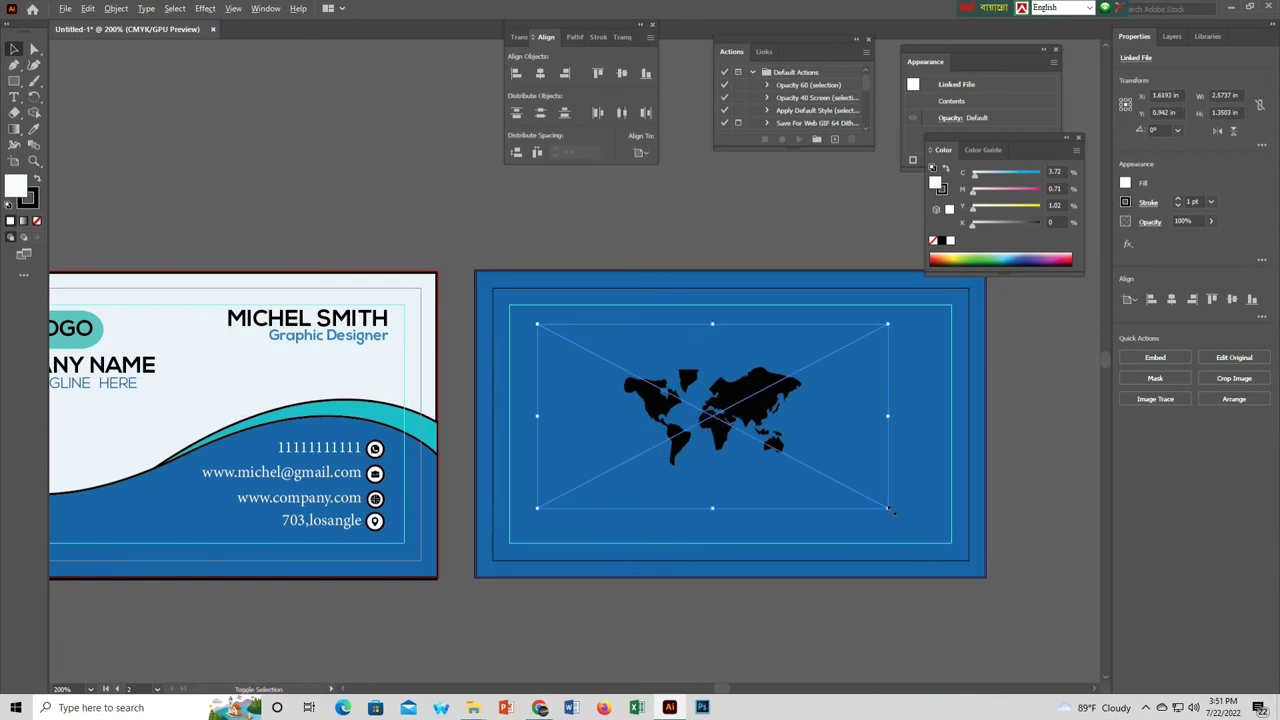
left_click_drag(889, 510, 940, 537)
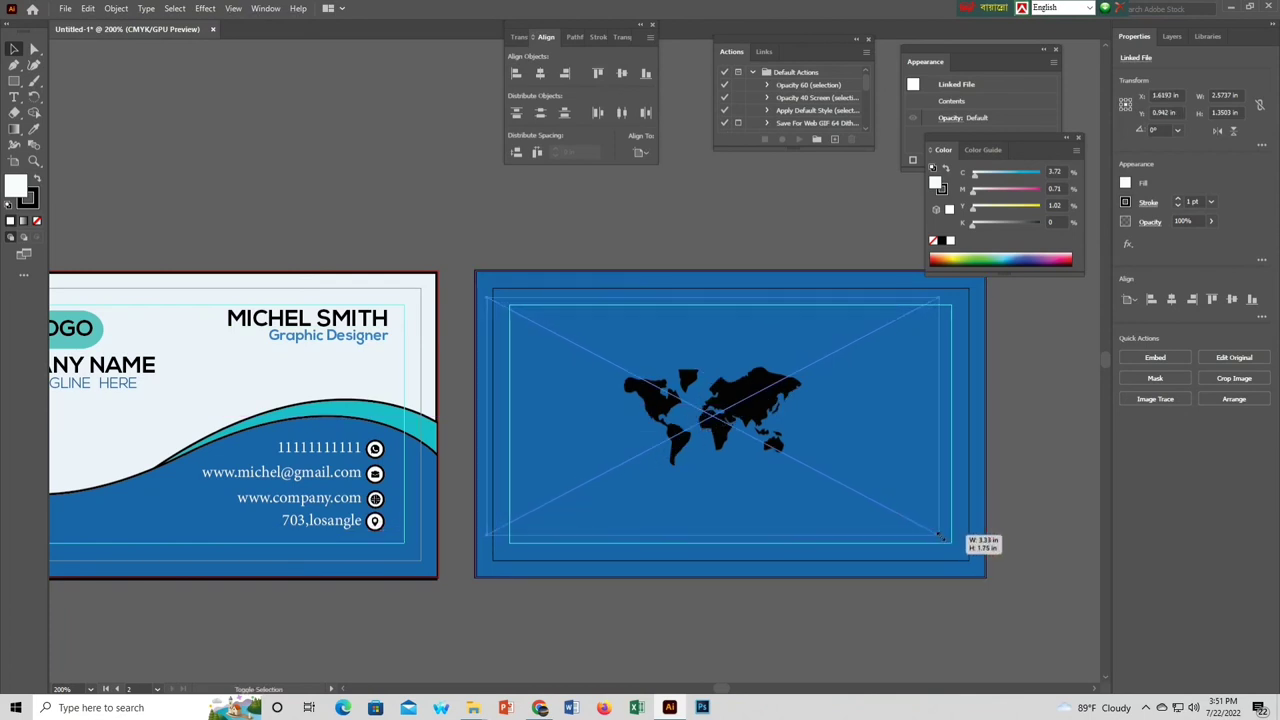
left_click_drag(940, 537, 951, 543)
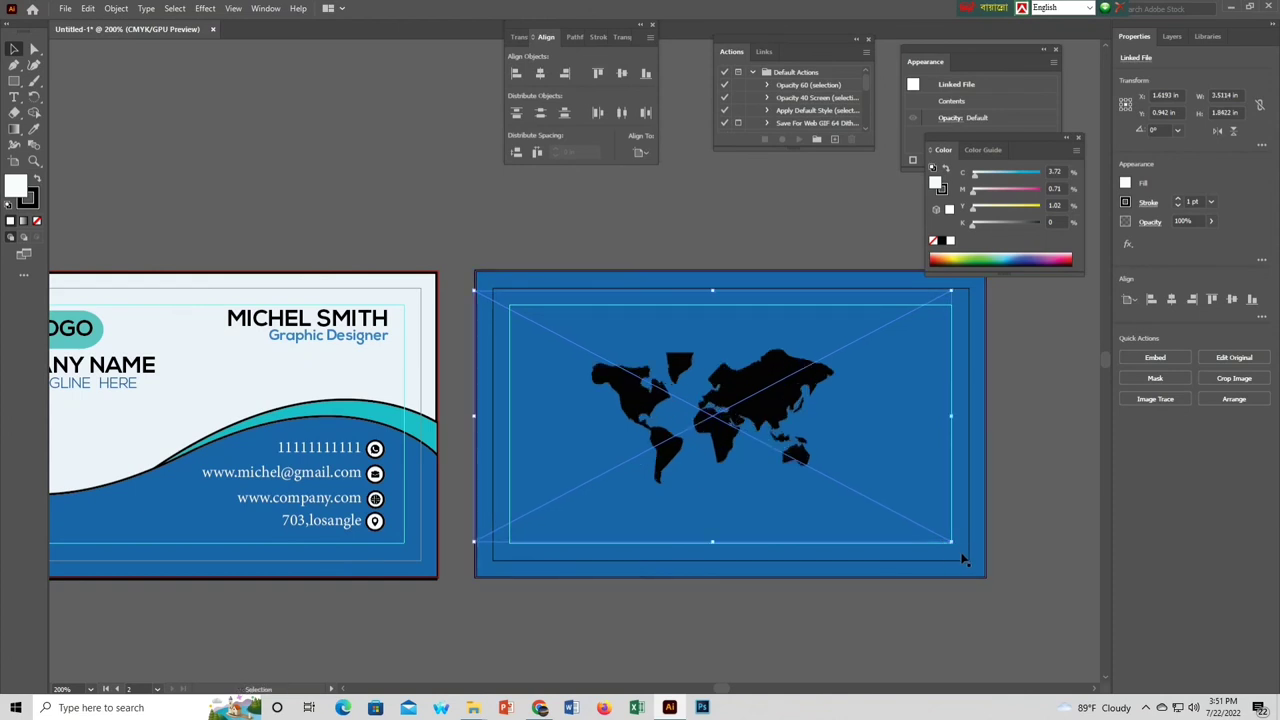
key("Right")
key("Right")
key("Right")
key("Right")
key("Right")
key("Right")
key("Right")
key("Down")
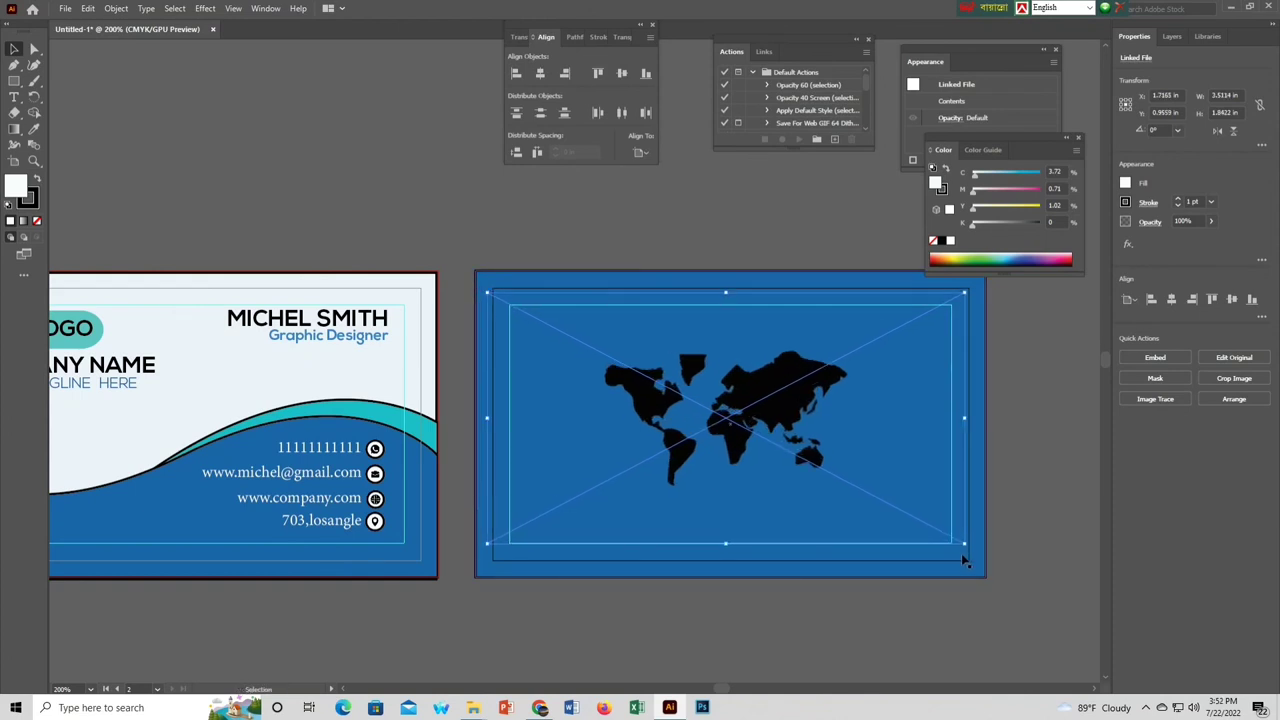
key("Down")
key("Down")
key("Up")
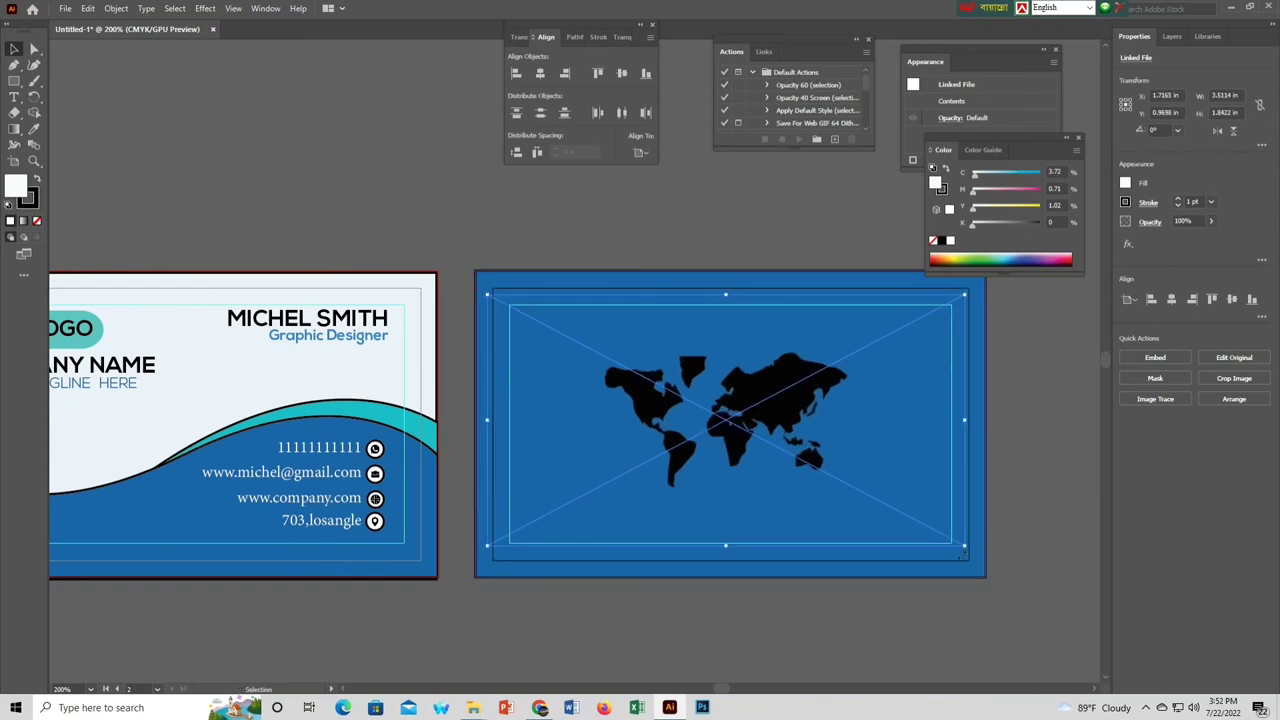
key("Right")
key("Right")
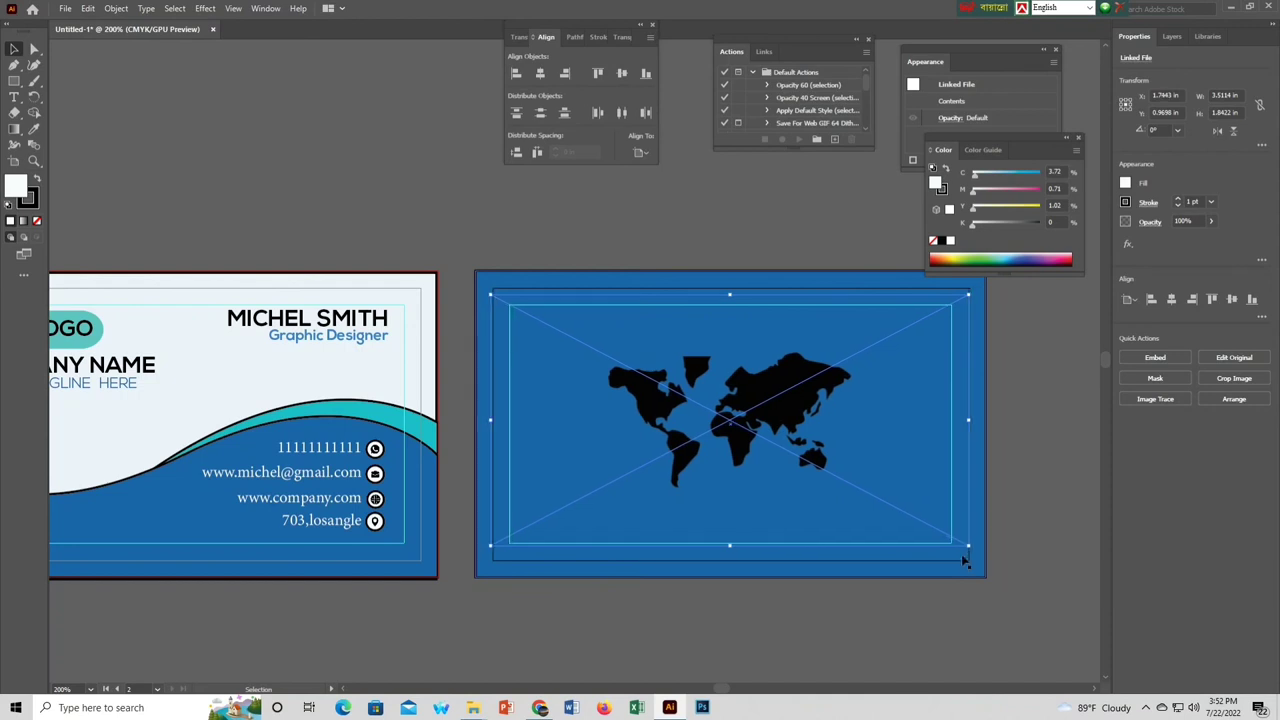
key("Down")
key("Down")
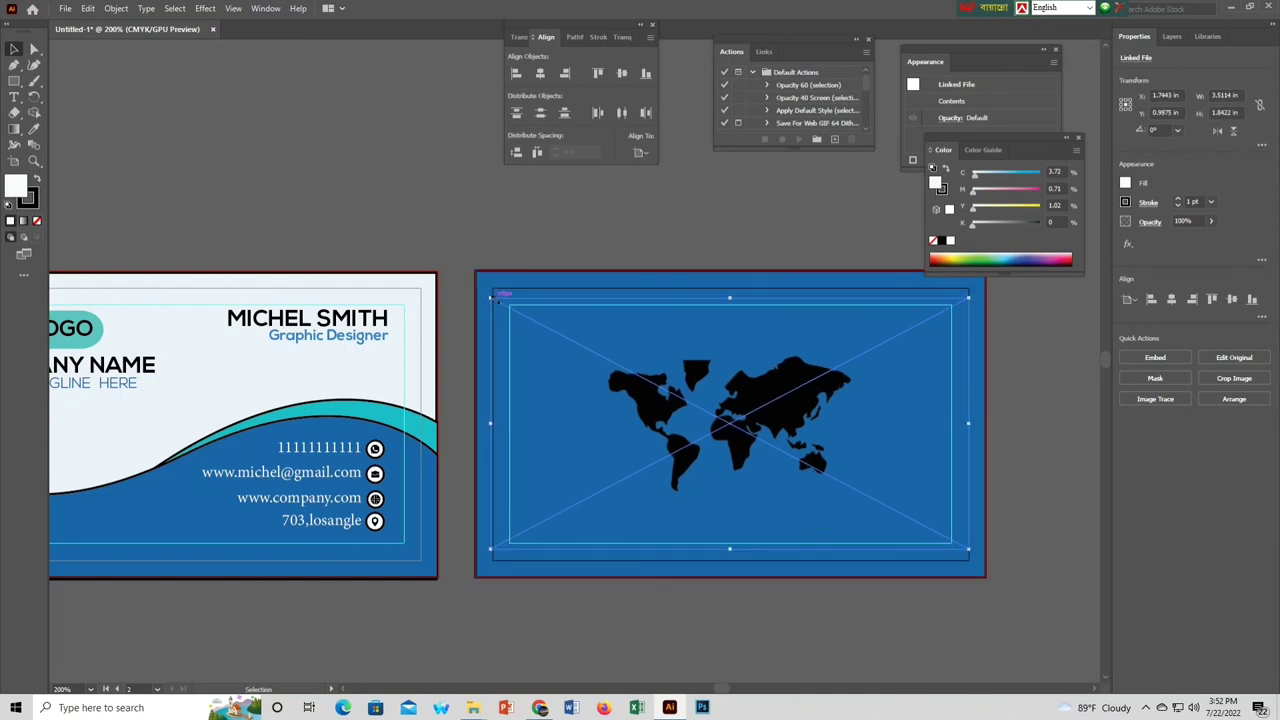
left_click_drag(492, 289, 514, 311)
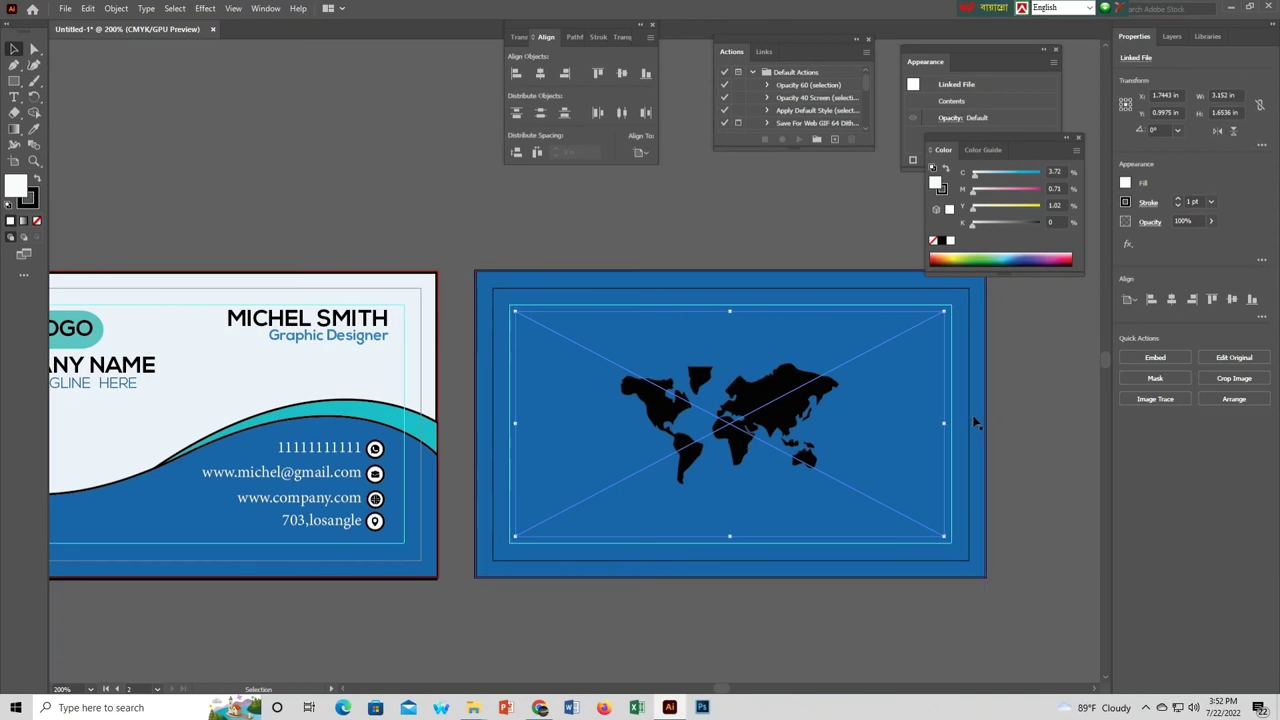
Step: Fade the map to 50% opacity and compare it with the tutorial's finished cards
left_click(1211, 221)
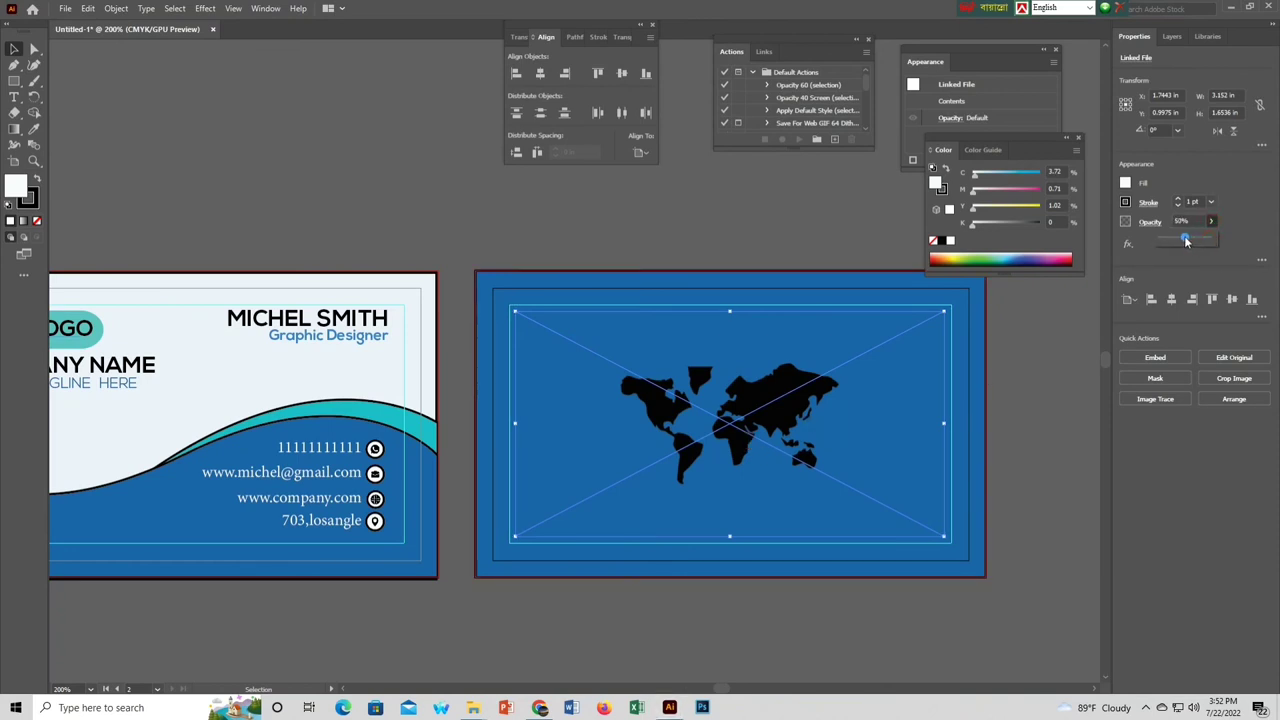
left_click(1061, 389)
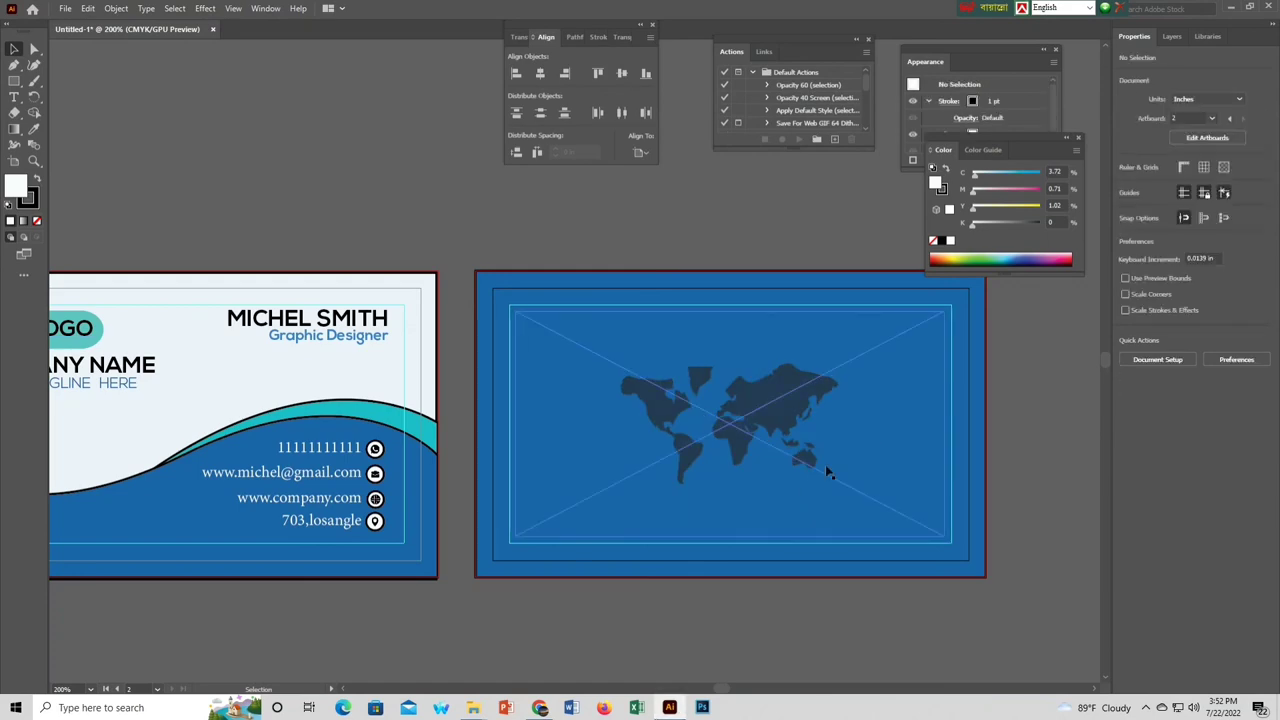
left_click(540, 707)
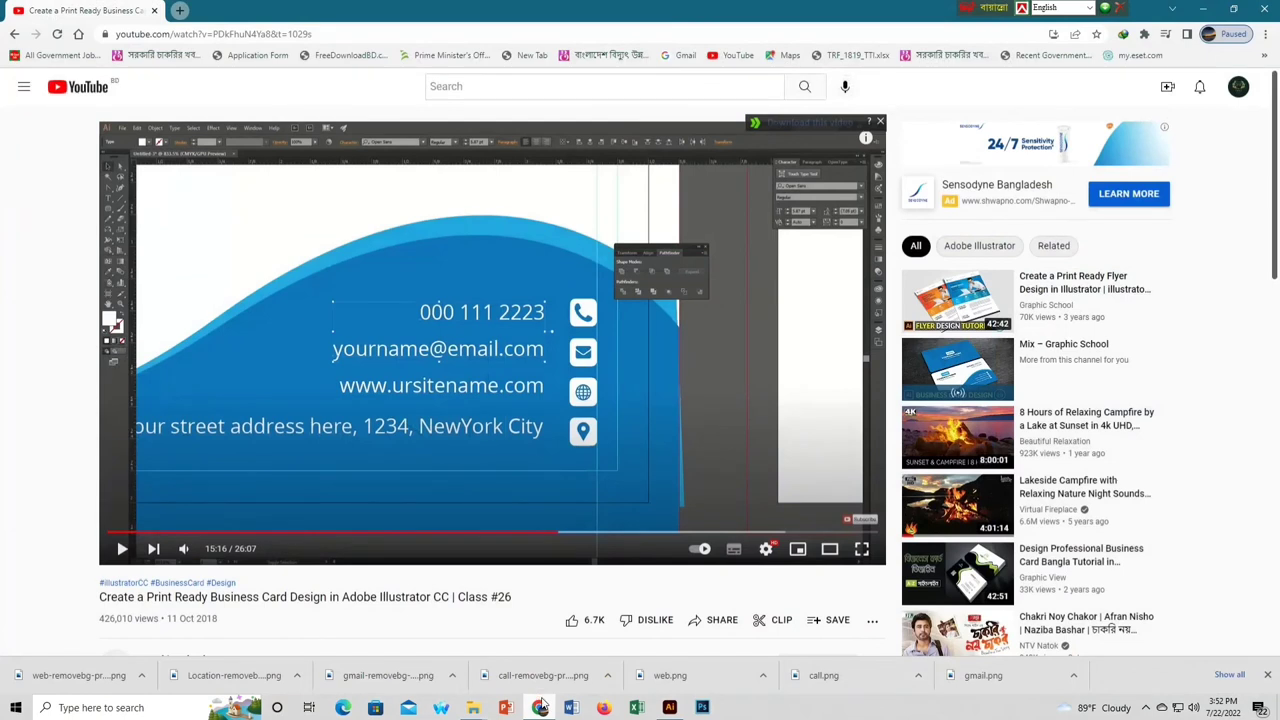
left_click(672, 533)
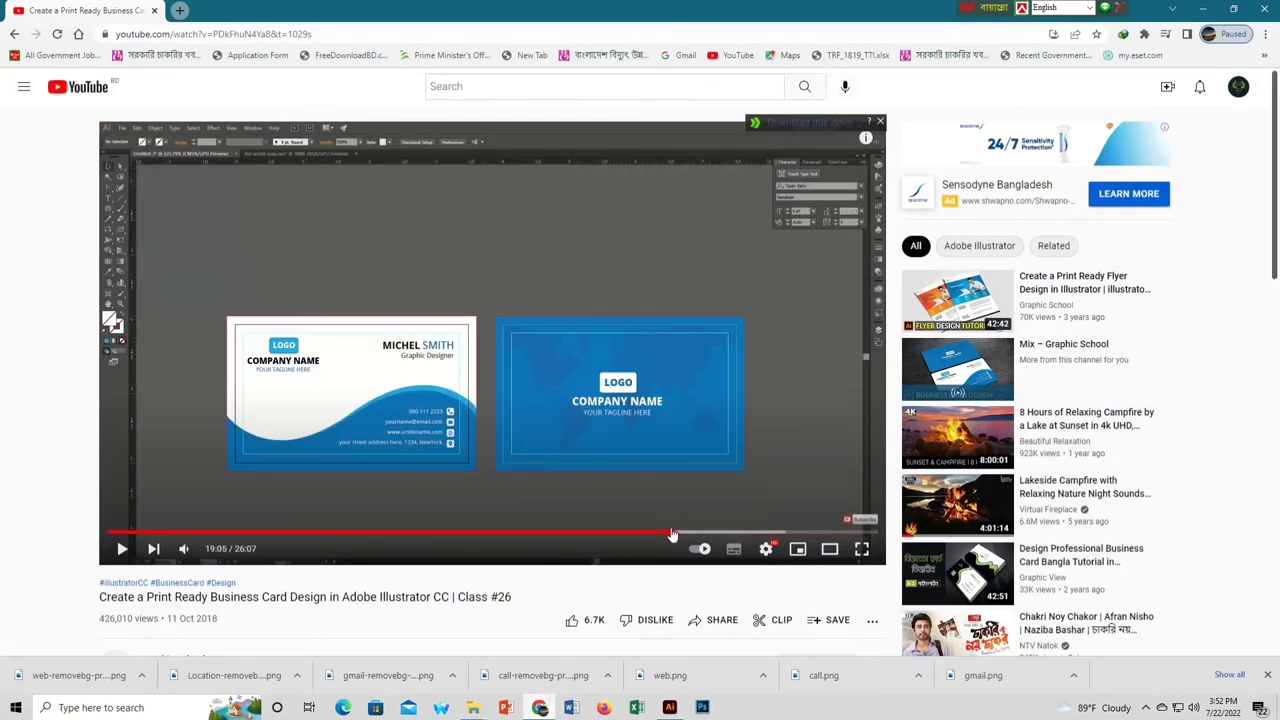
left_click(670, 708)
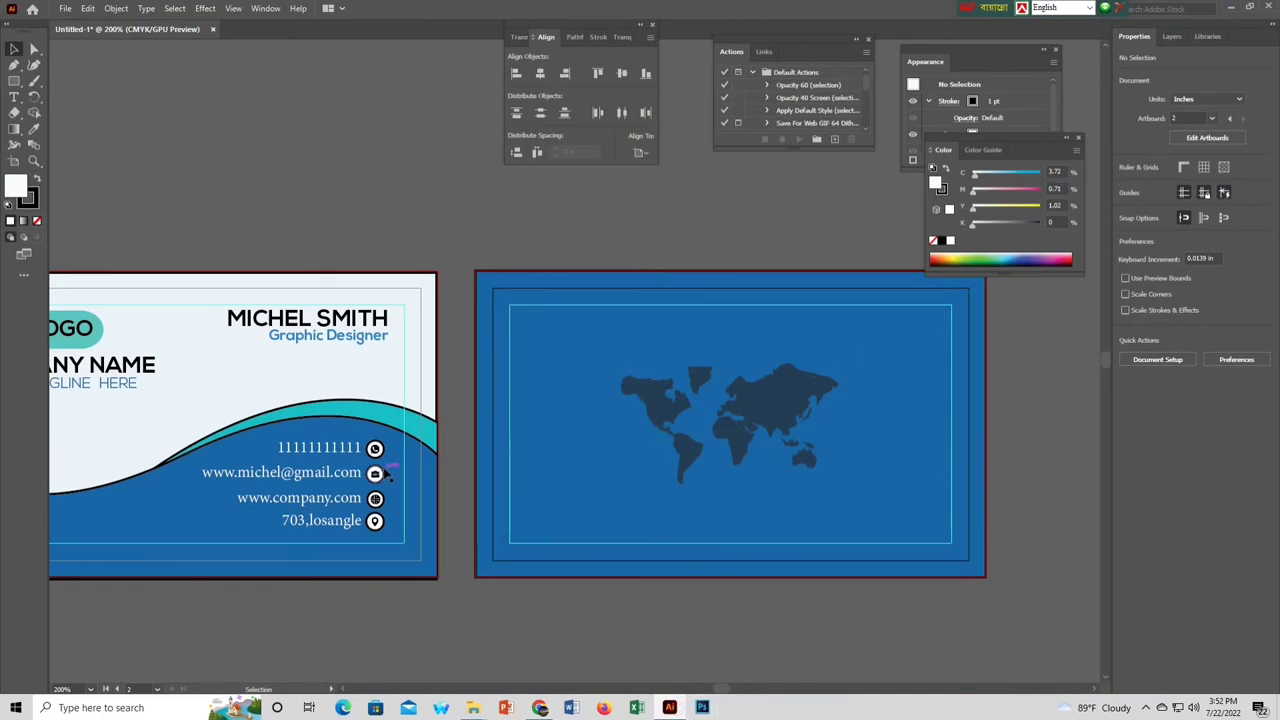
Step: Alt-drag a copy of the logo, company name and tagline group onto the back card
left_click_drag(385, 467, 541, 450)
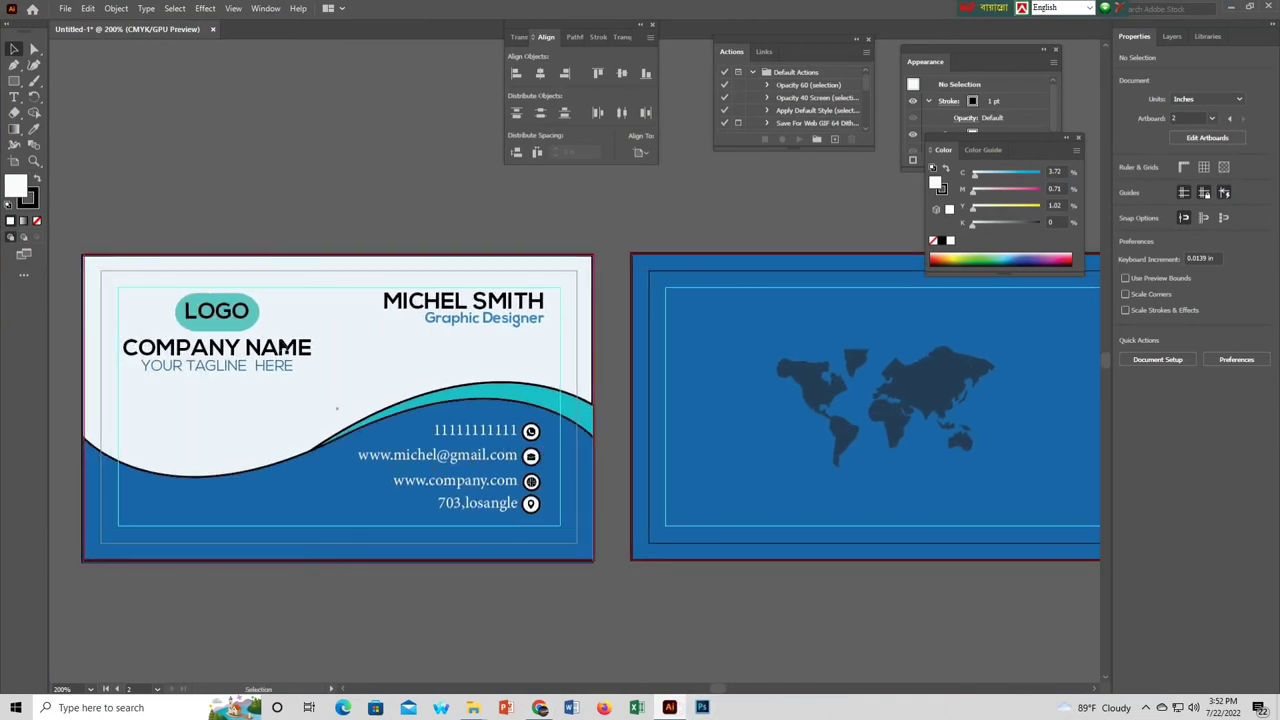
left_click(229, 316)
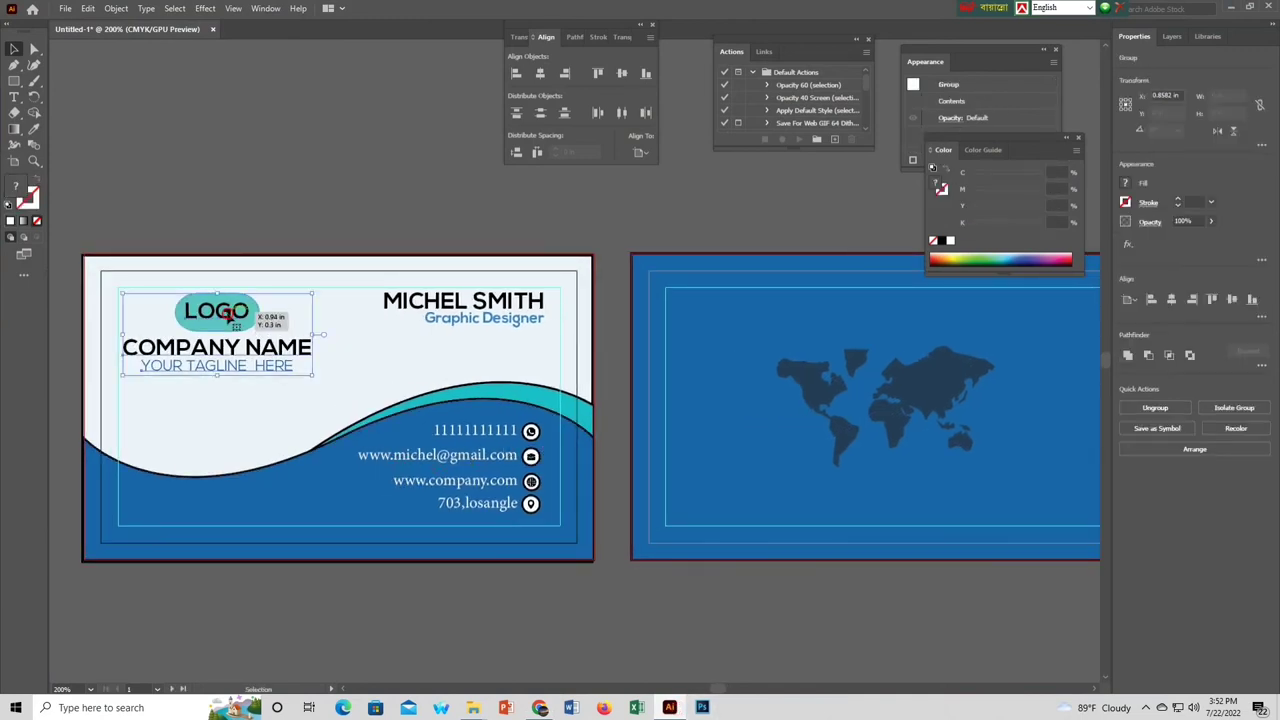
right_click(228, 317)
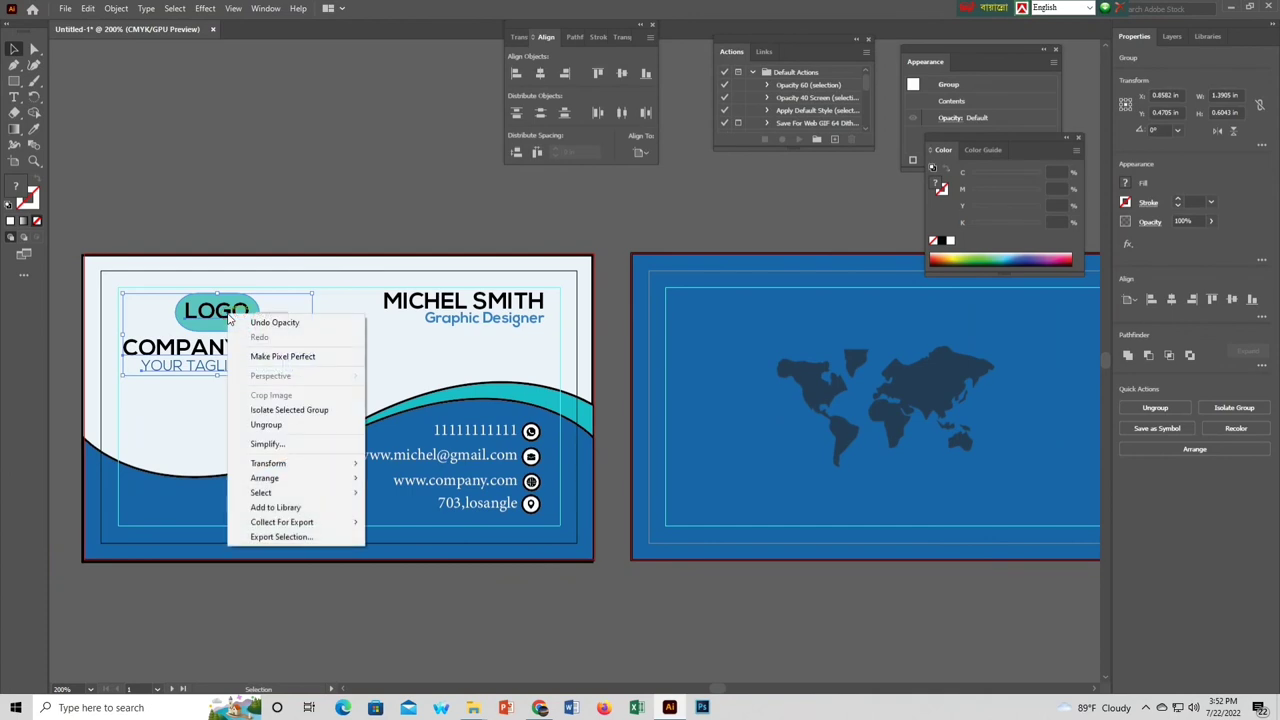
left_click(302, 427)
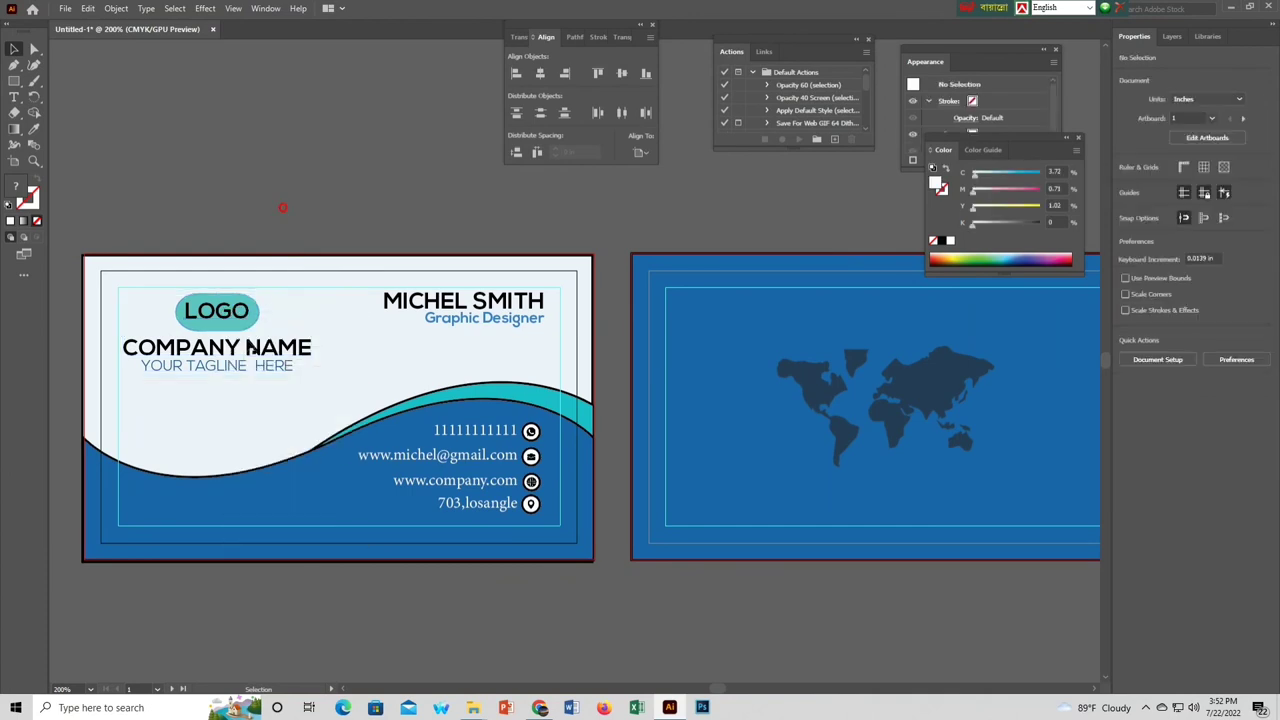
left_click(238, 333)
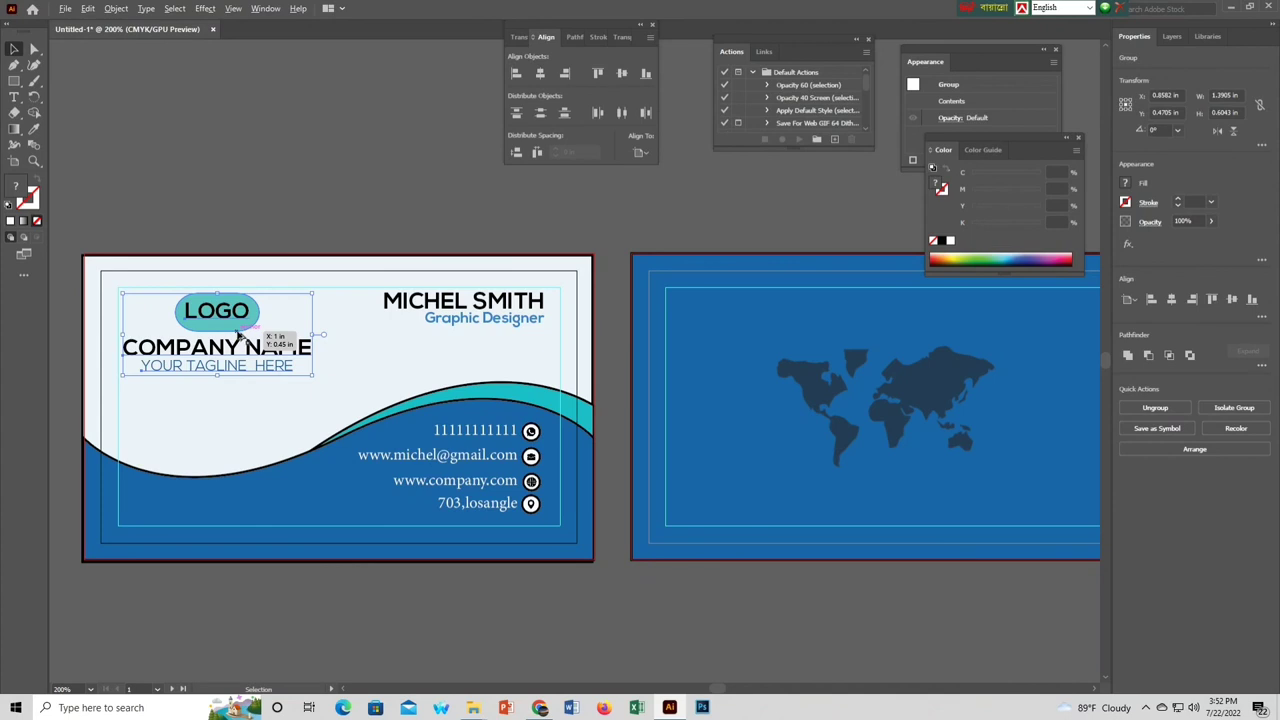
left_click_drag(238, 335, 938, 388)
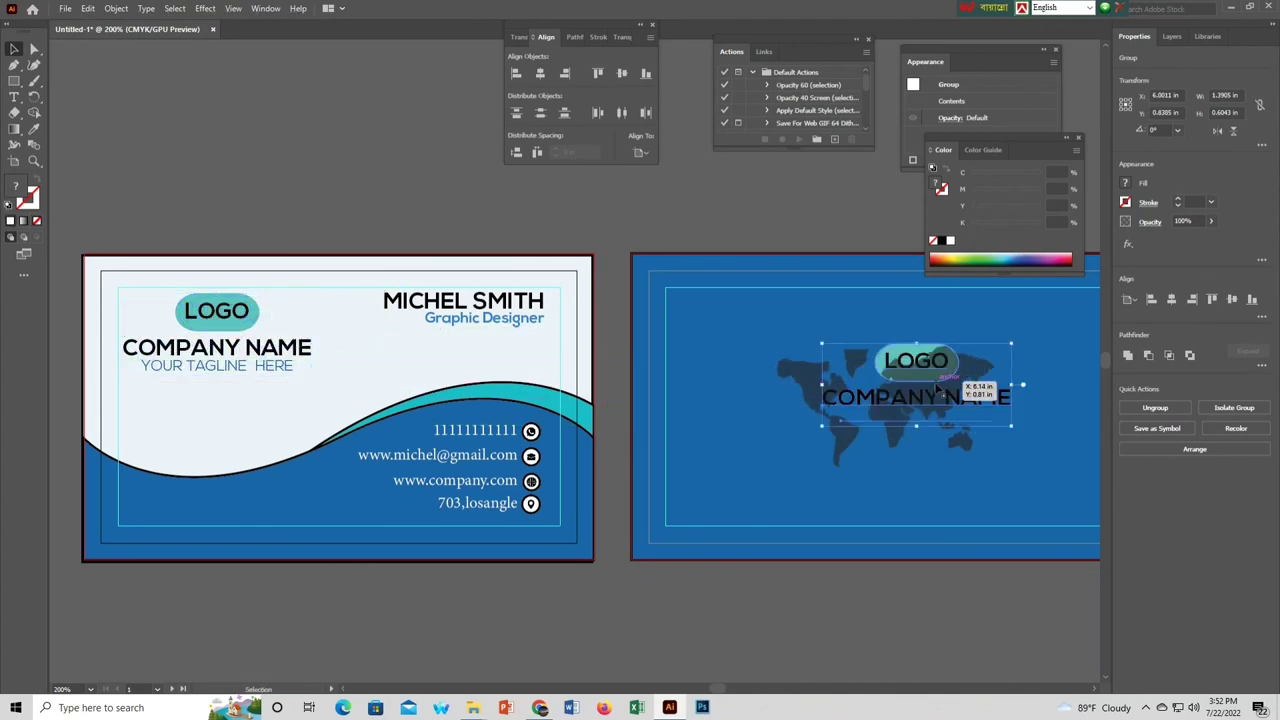
key("space")
left_click_drag(995, 334, 857, 349)
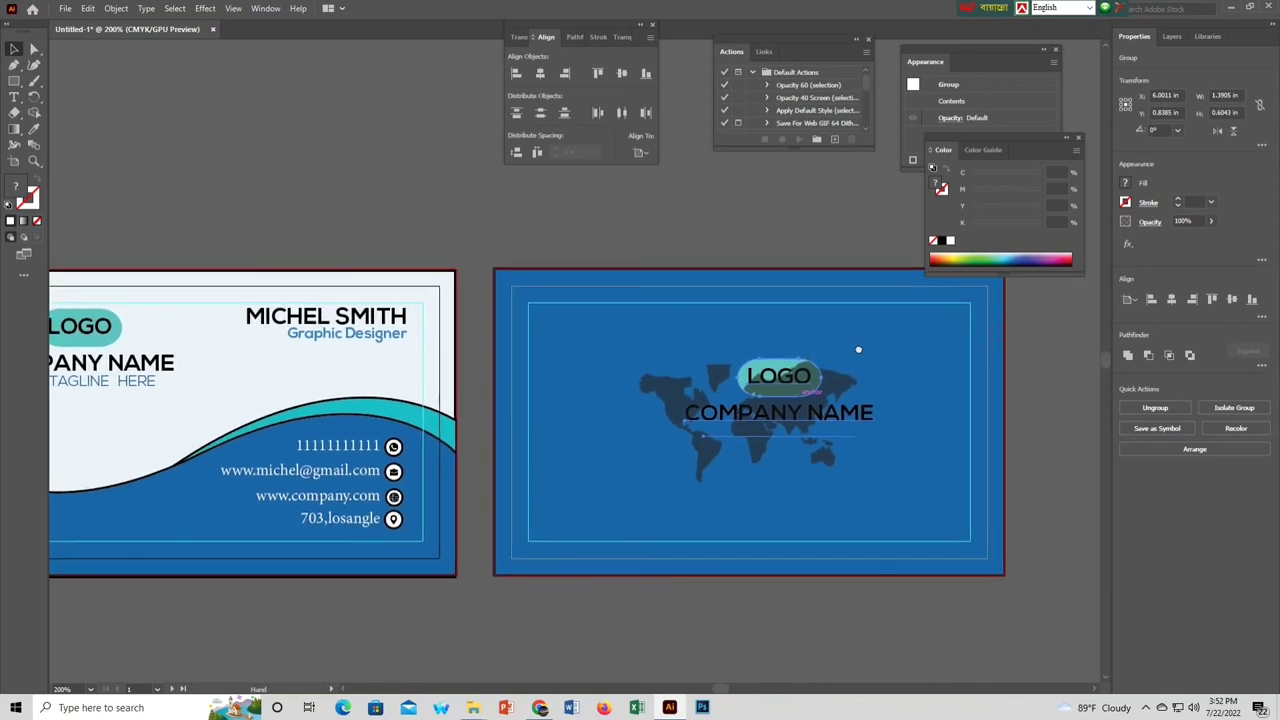
Step: Bring the copied logo group in front of the map and centre it over the map
right_click(767, 406)
mouse_move(802, 564)
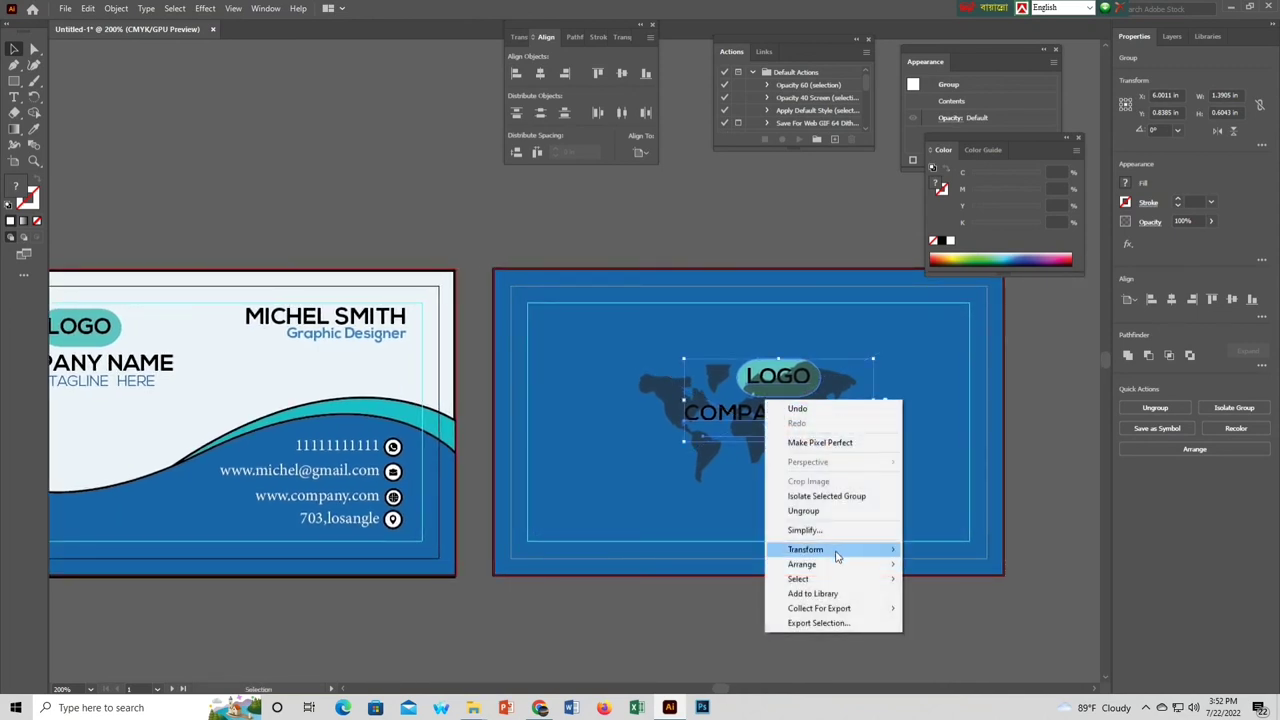
left_click(924, 566)
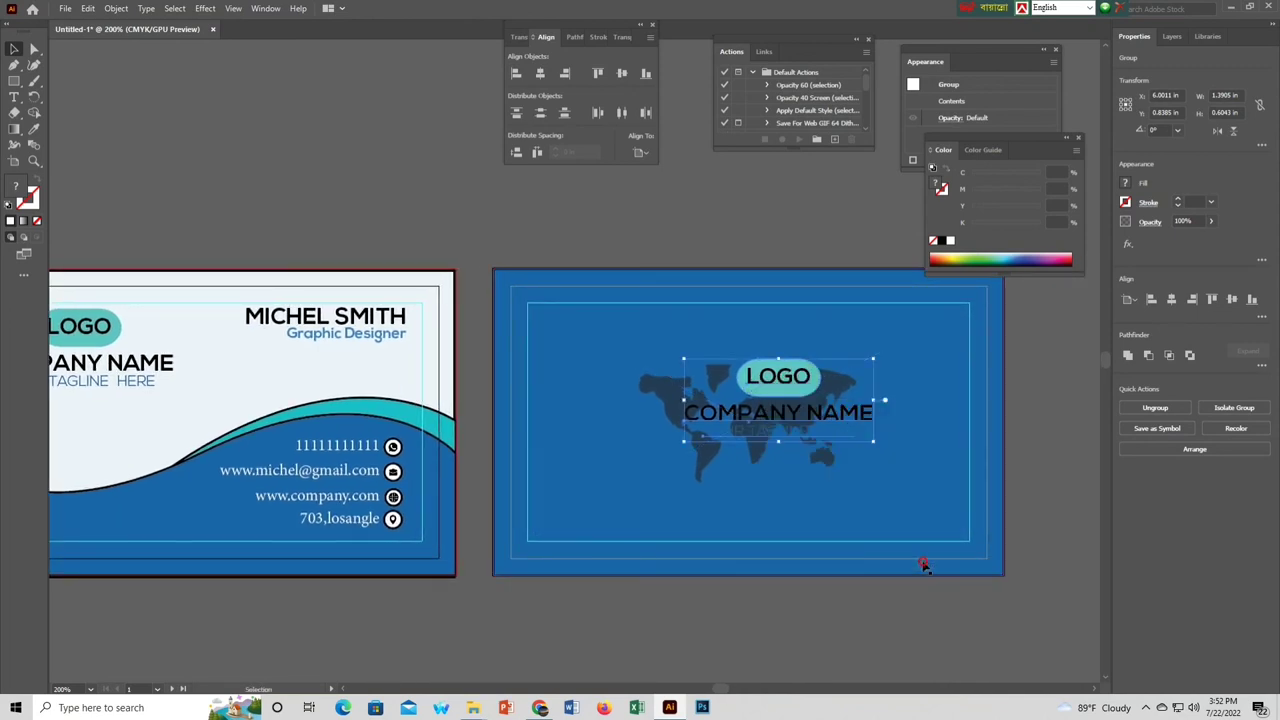
left_click(712, 209)
mouse_move(746, 383)
left_mouse_down()
mouse_move(656, 344)
mouse_move(736, 385)
left_mouse_up()
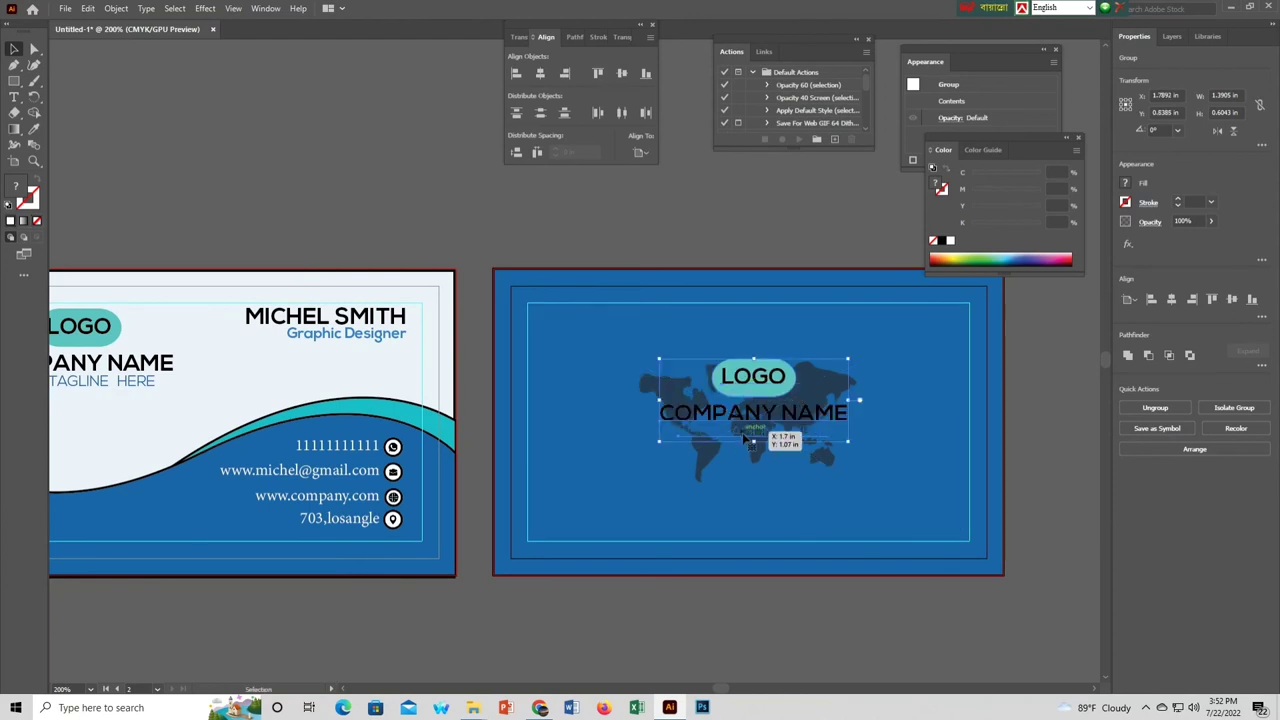
Step: Ungroup the copied block into its logo, company name and tagline parts
right_click(738, 392)
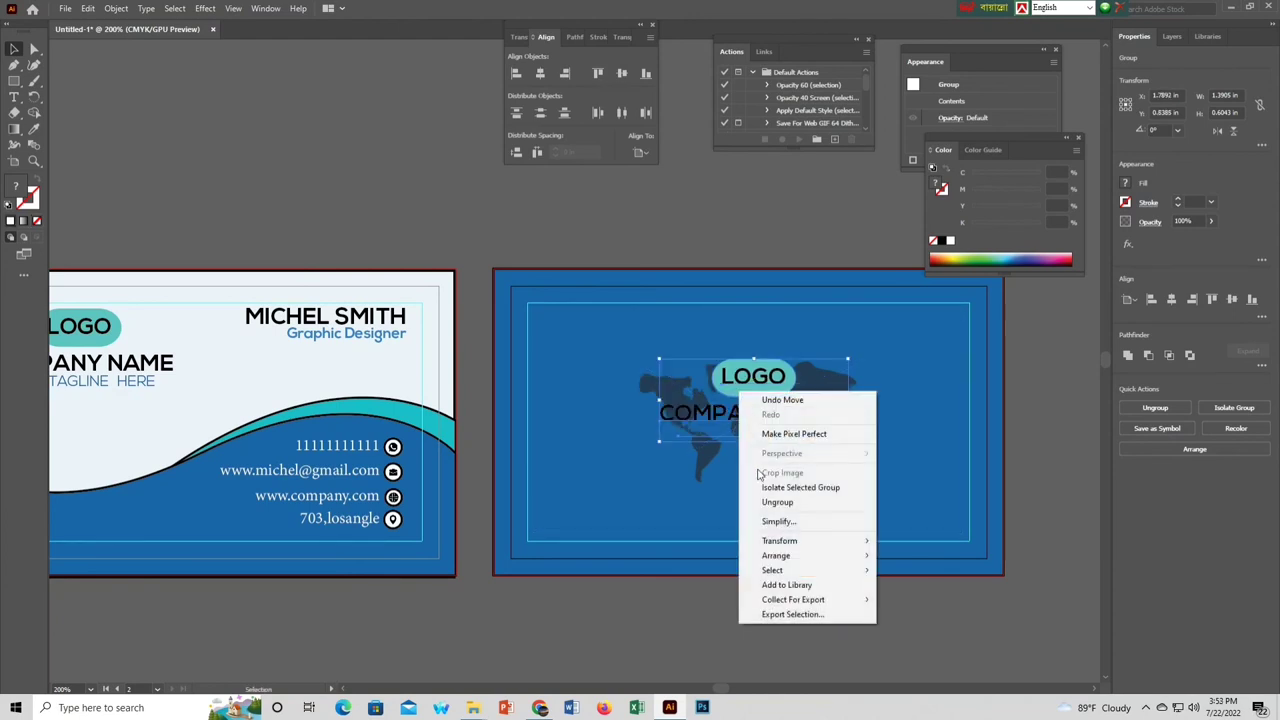
left_click(775, 499)
left_click(765, 234)
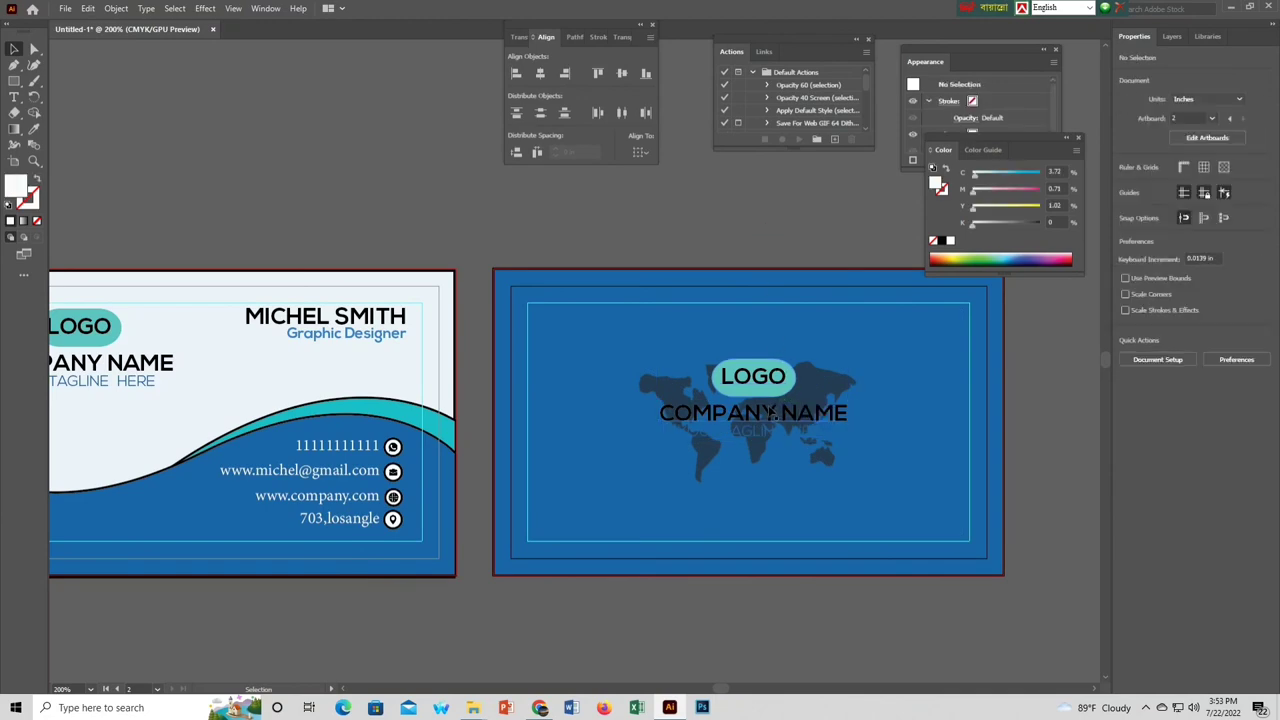
left_click(540, 707)
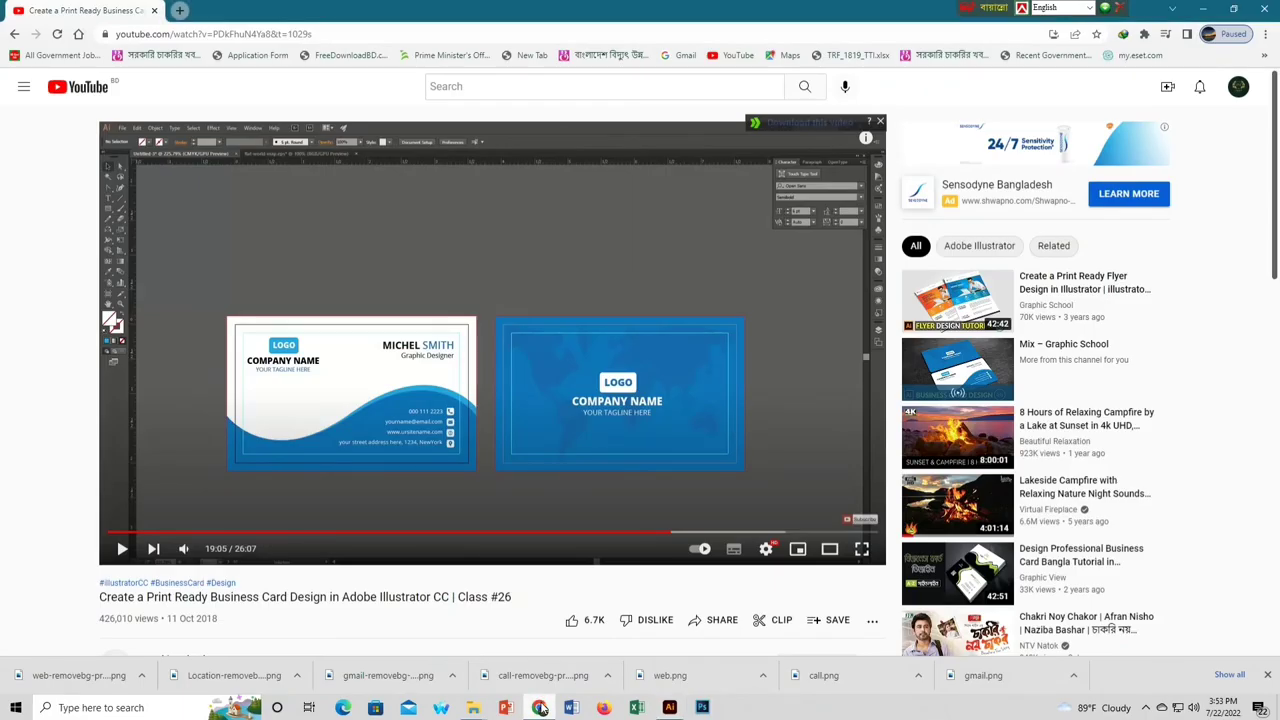
left_click(540, 707)
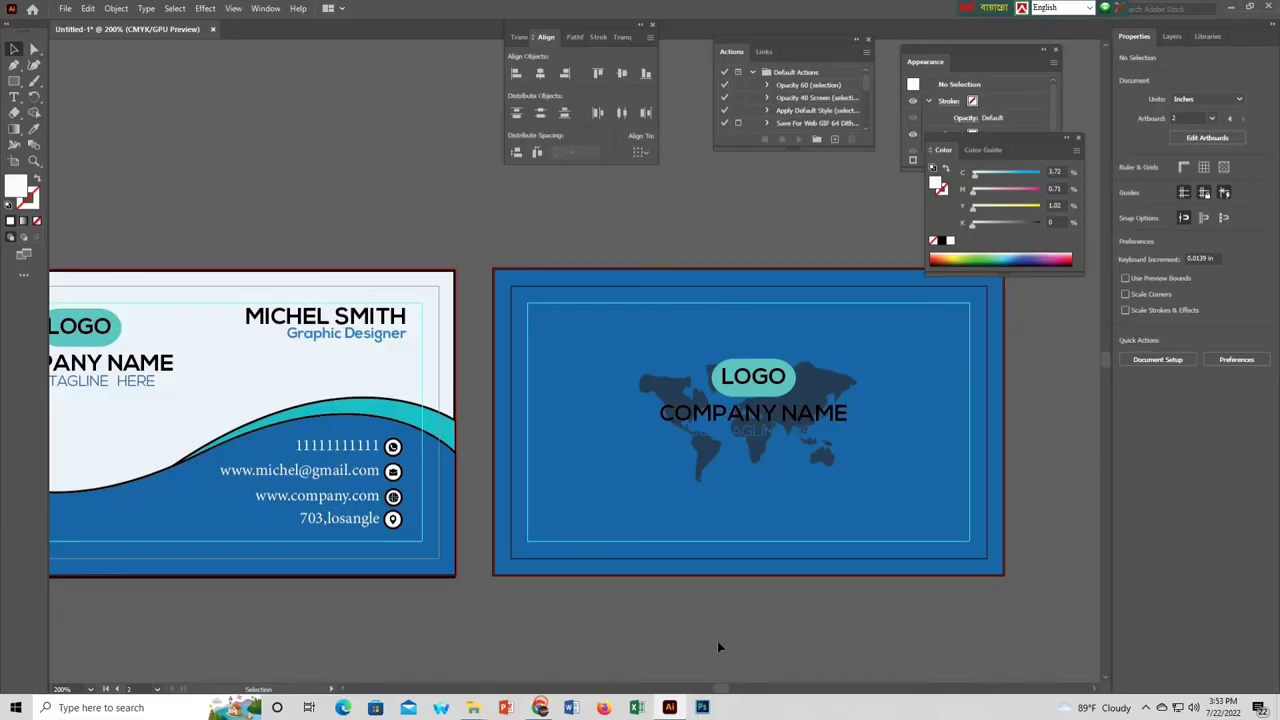
left_click(762, 400)
right_click(762, 400)
Step: Ungroup the LOGO pill from its text and fill the pill with near-white
left_click(810, 482)
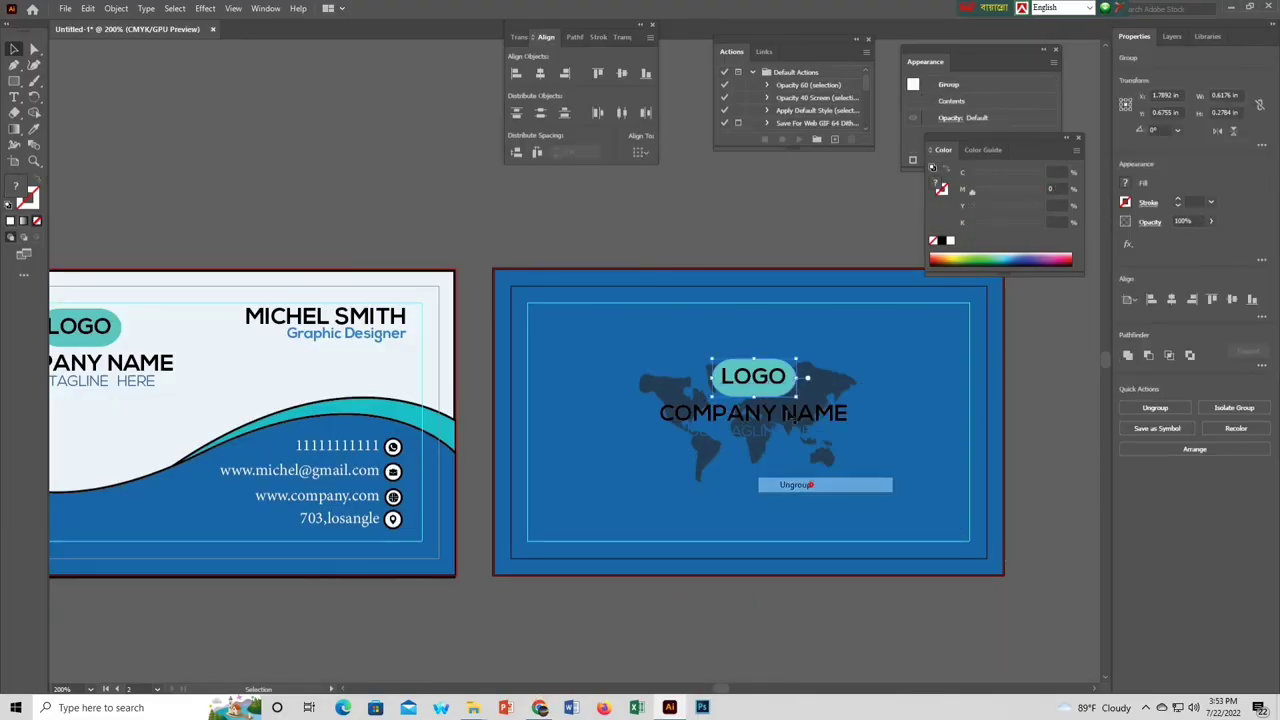
left_click(725, 390)
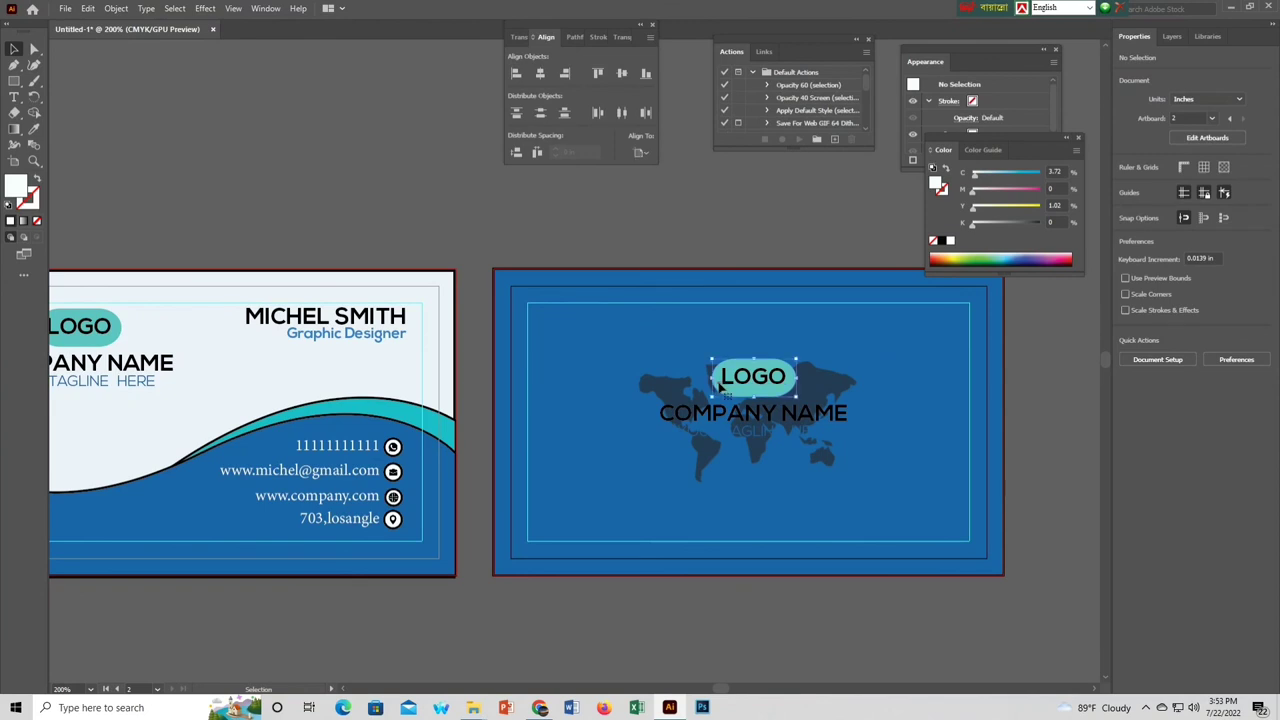
left_click(728, 388)
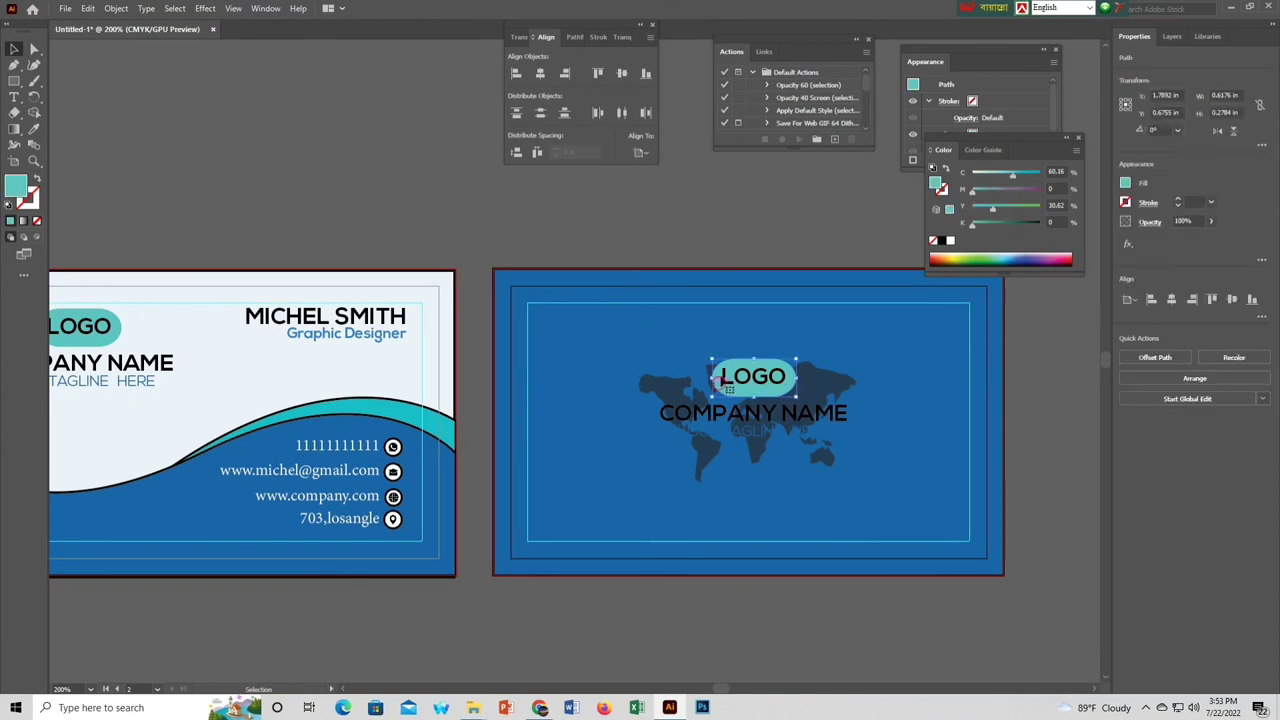
double_click(20, 185)
left_click(470, 272)
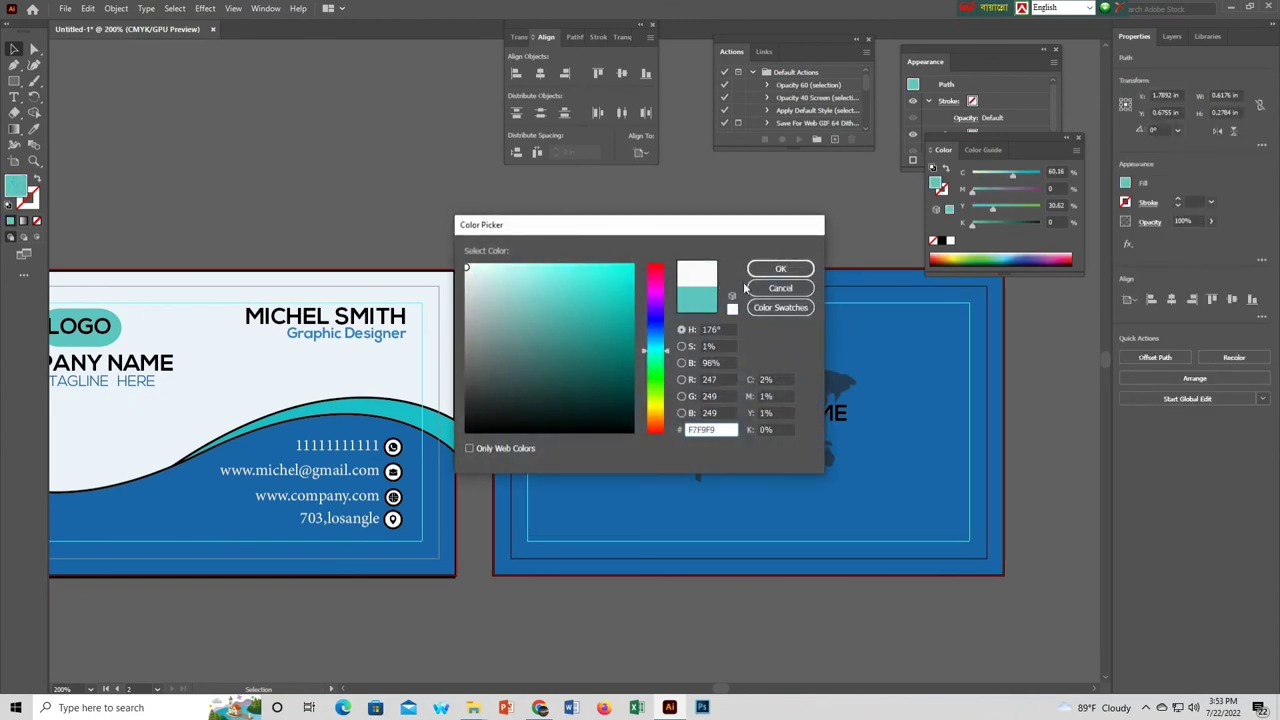
left_click(780, 268)
left_click(754, 234)
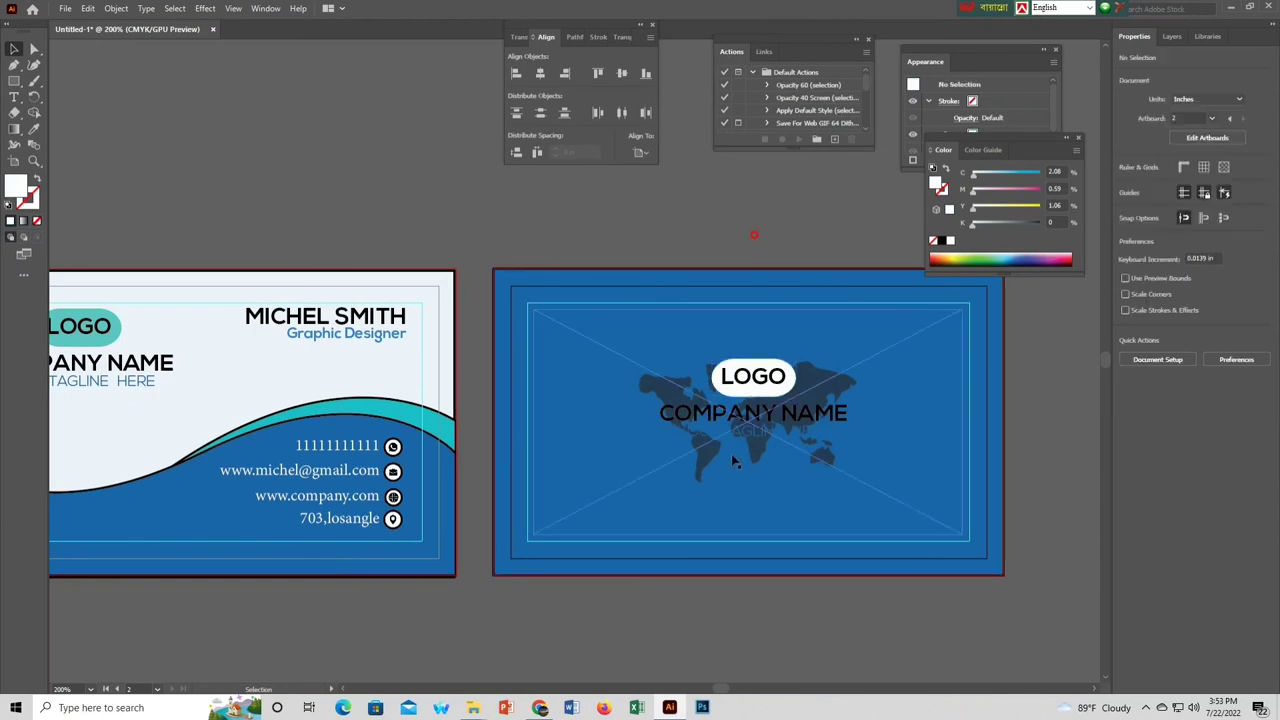
Step: Fill the COMPANY NAME text on the back card with white
left_click(766, 420)
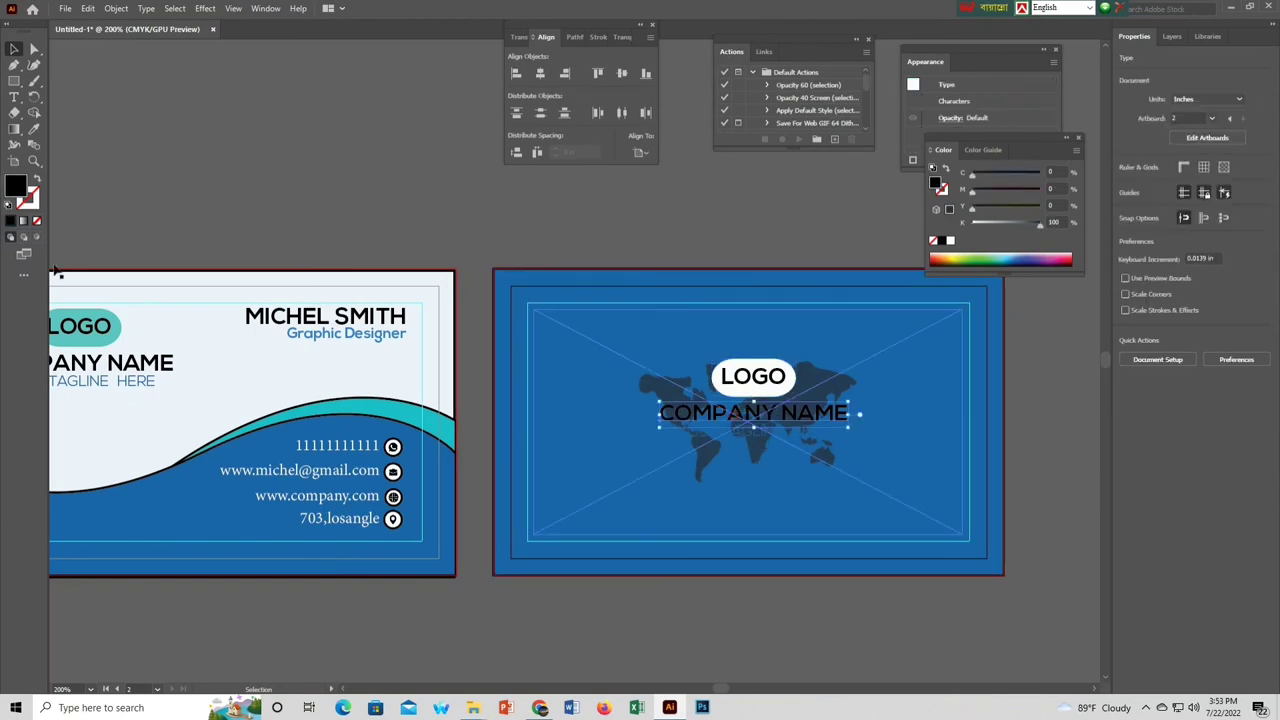
double_click(20, 186)
left_click(467, 267)
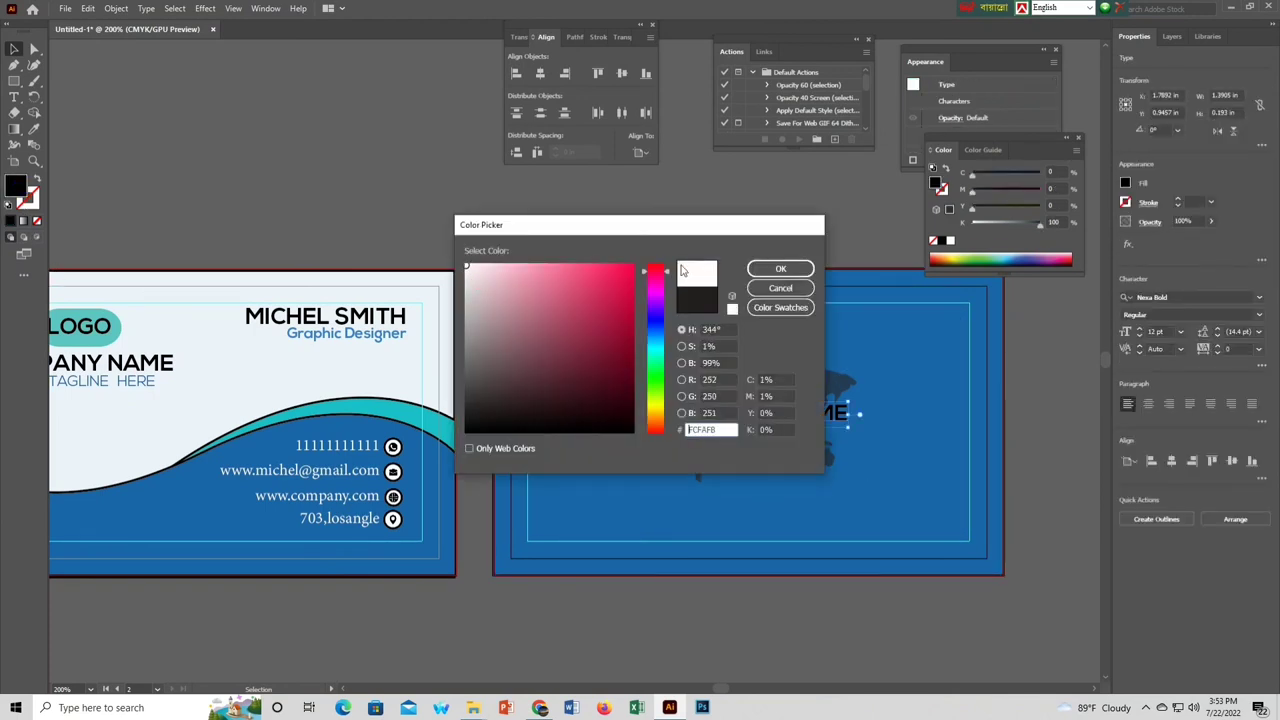
left_click(760, 268)
Step: Fill the tagline text on the back card with white
left_click(731, 433)
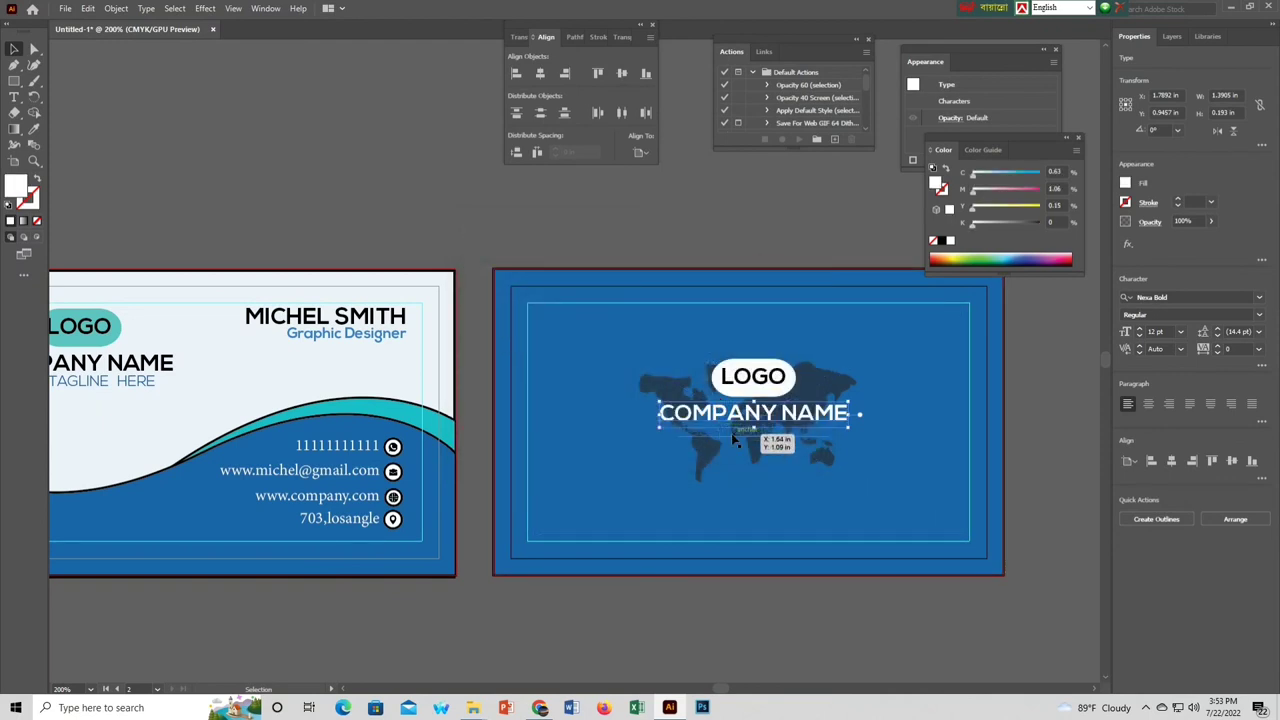
double_click(19, 188)
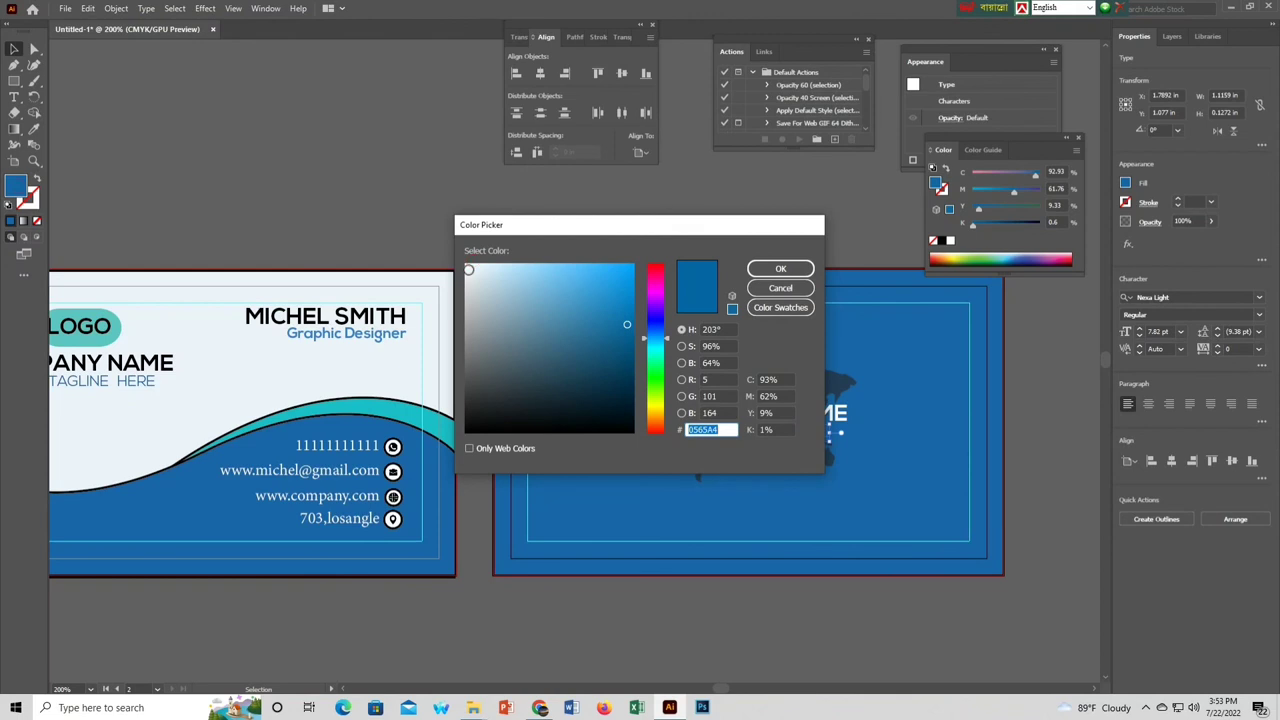
left_click(468, 270)
left_click(780, 268)
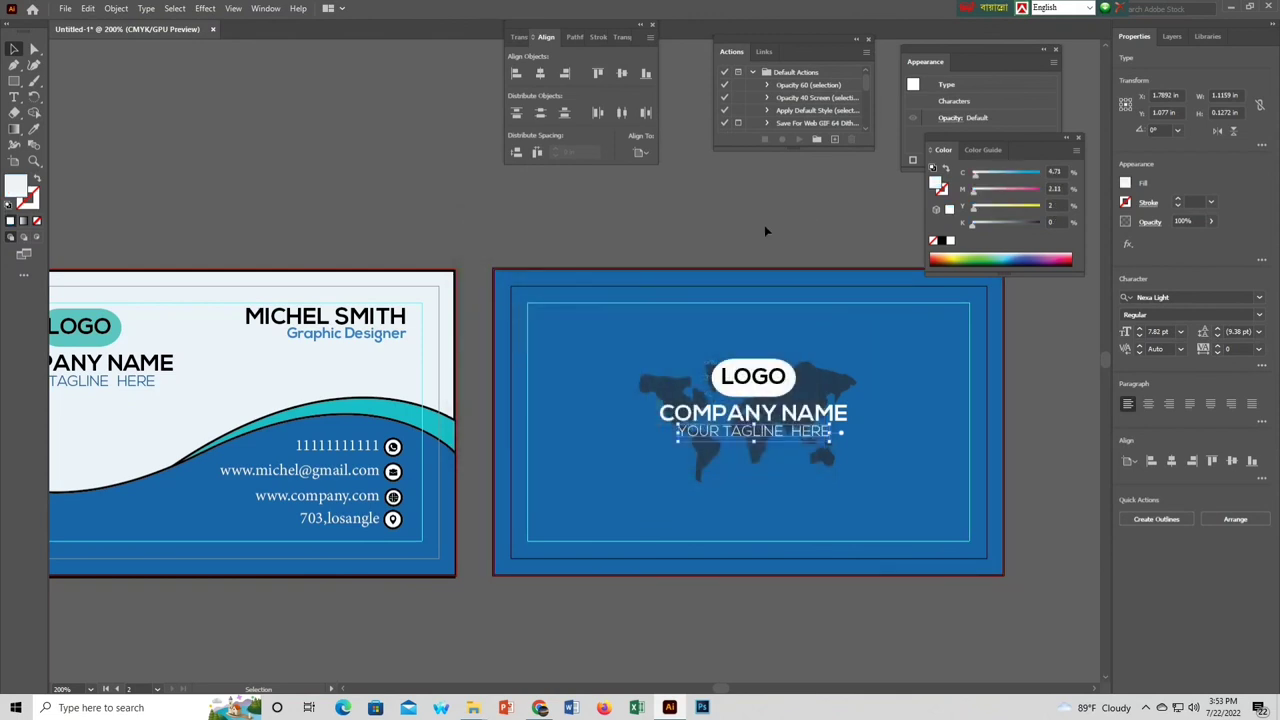
left_click(766, 231)
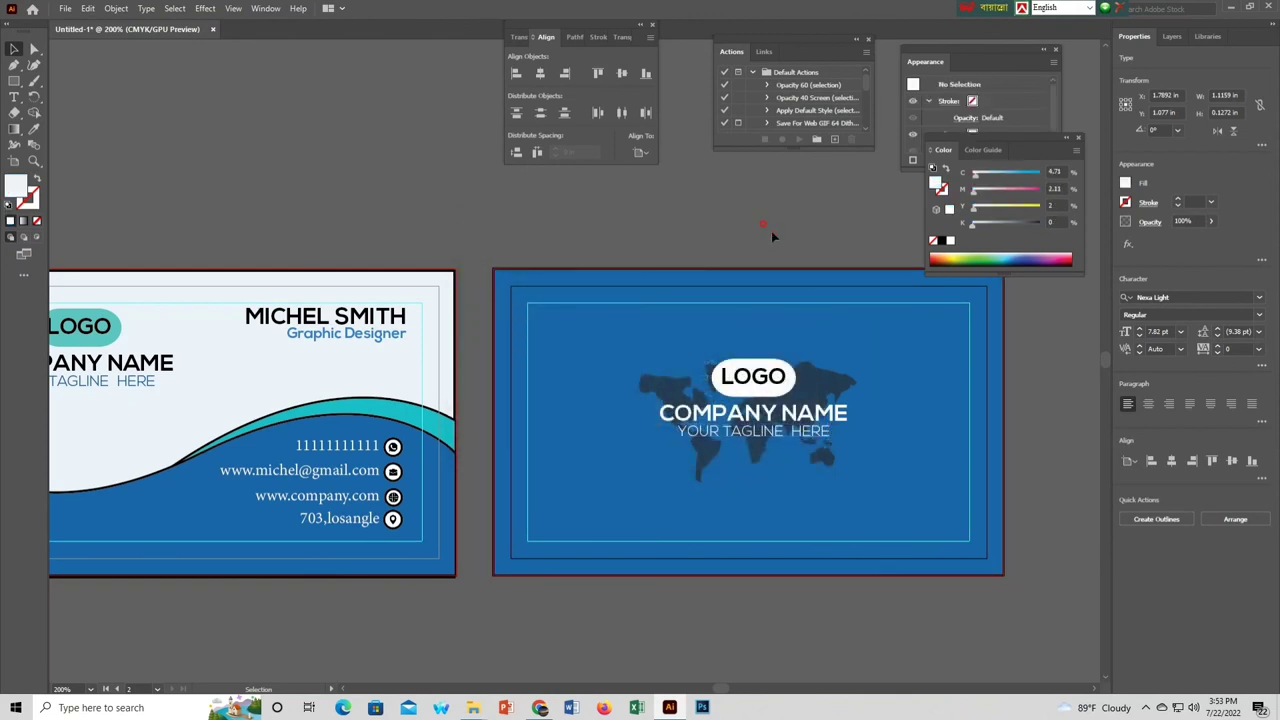
left_click(776, 432)
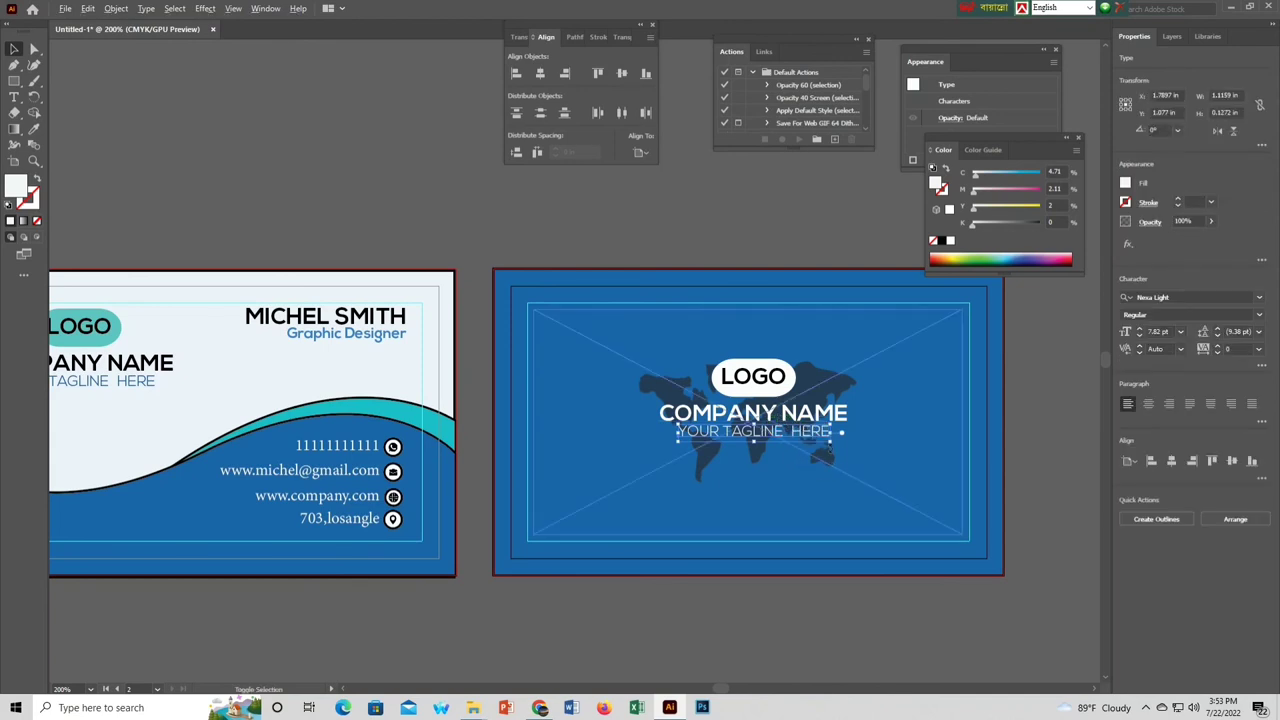
Step: Narrow the tagline so it sits under the company name
left_click_drag(831, 447, 826, 448)
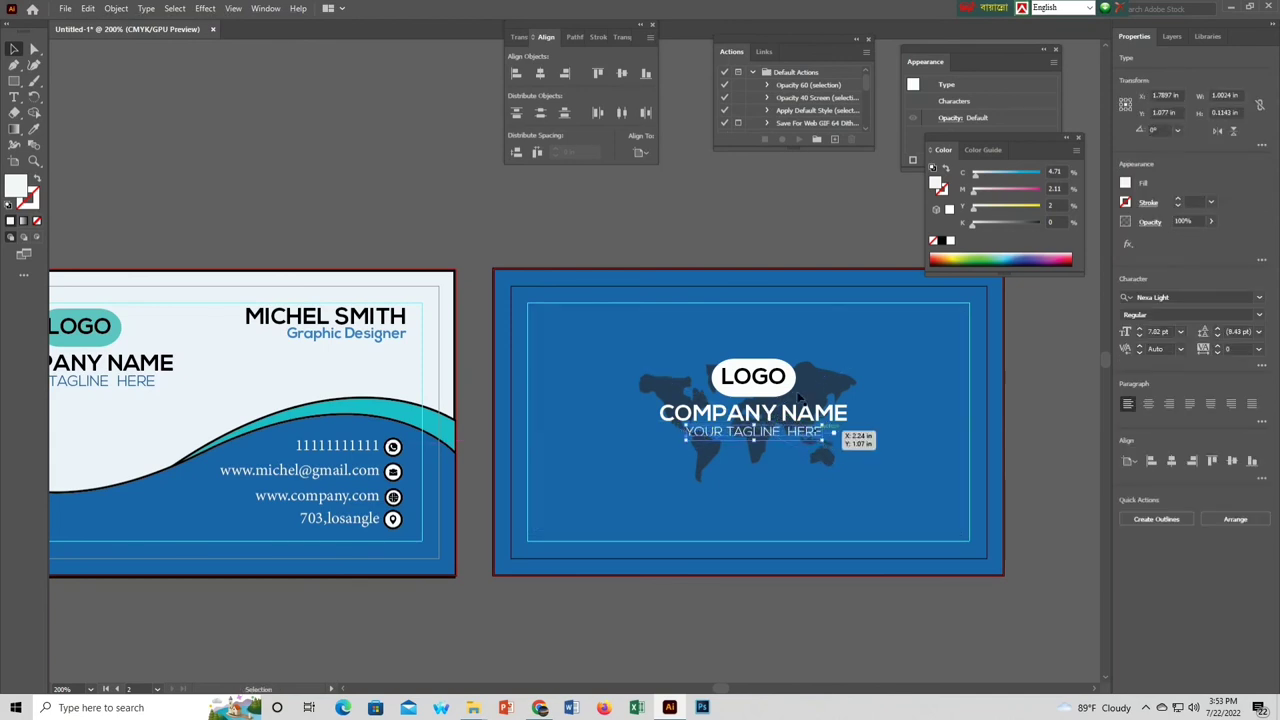
left_click(710, 211)
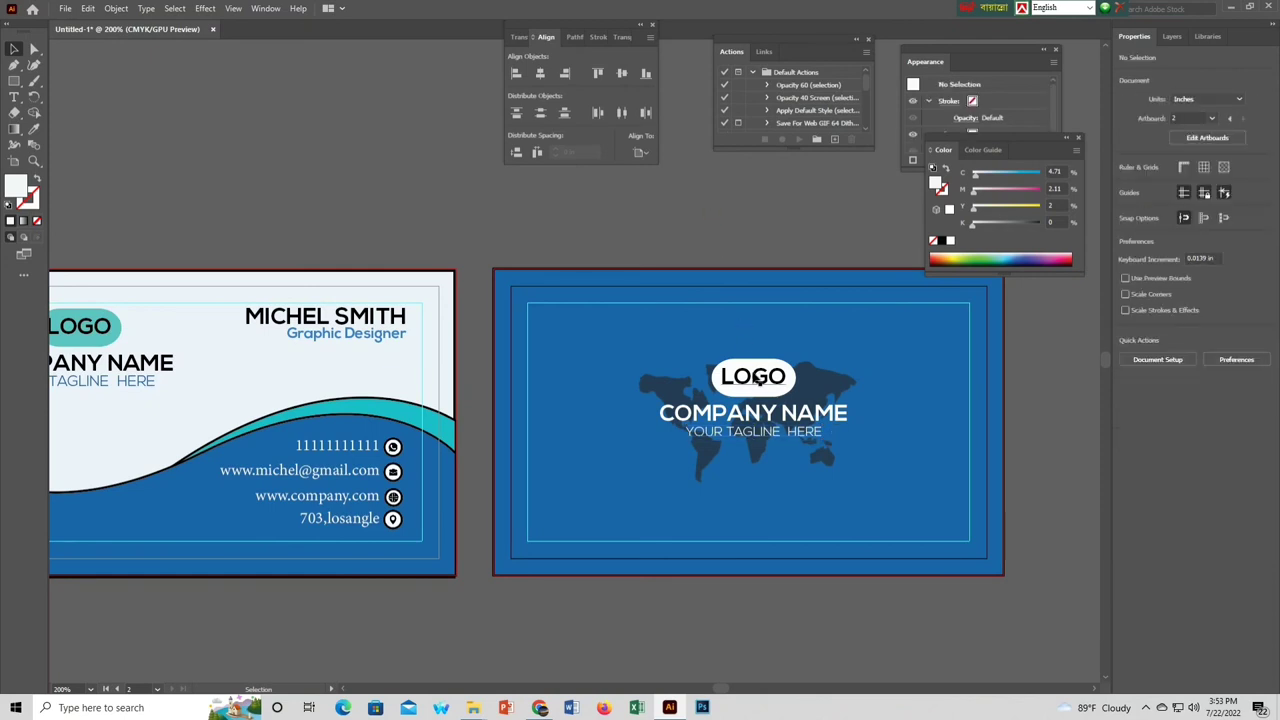
left_click(770, 437)
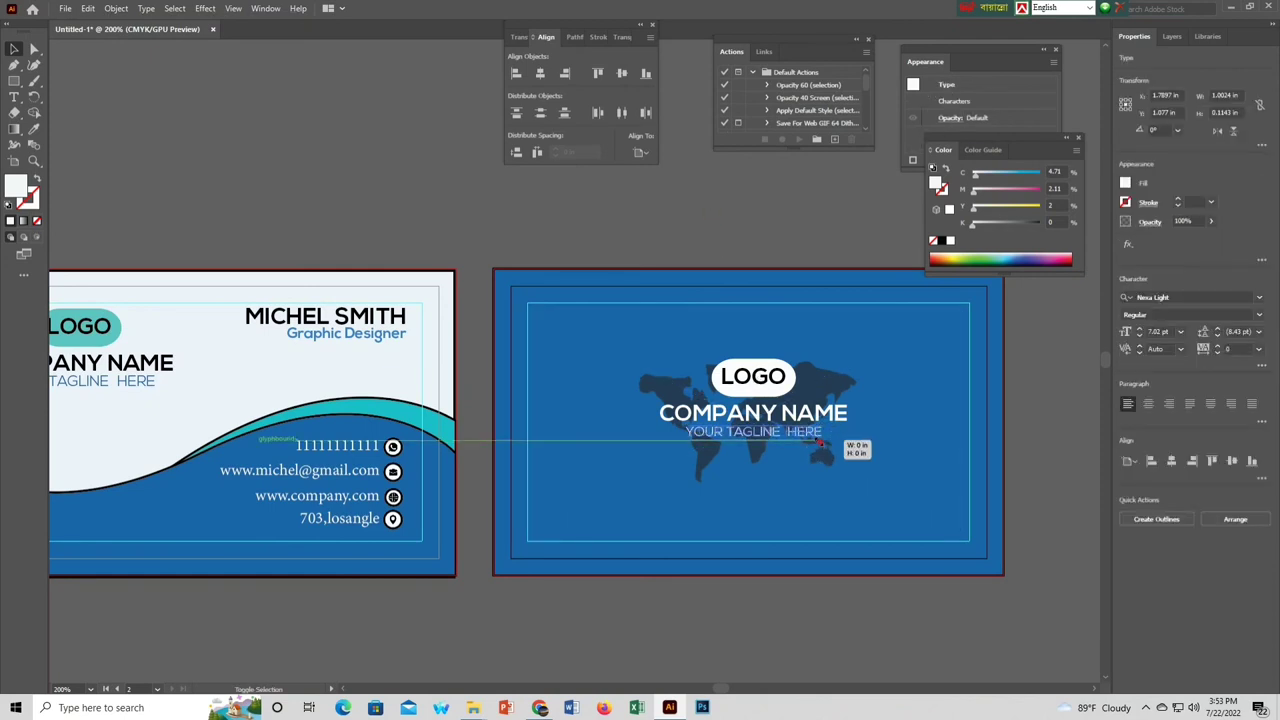
left_click(740, 280, "shift")
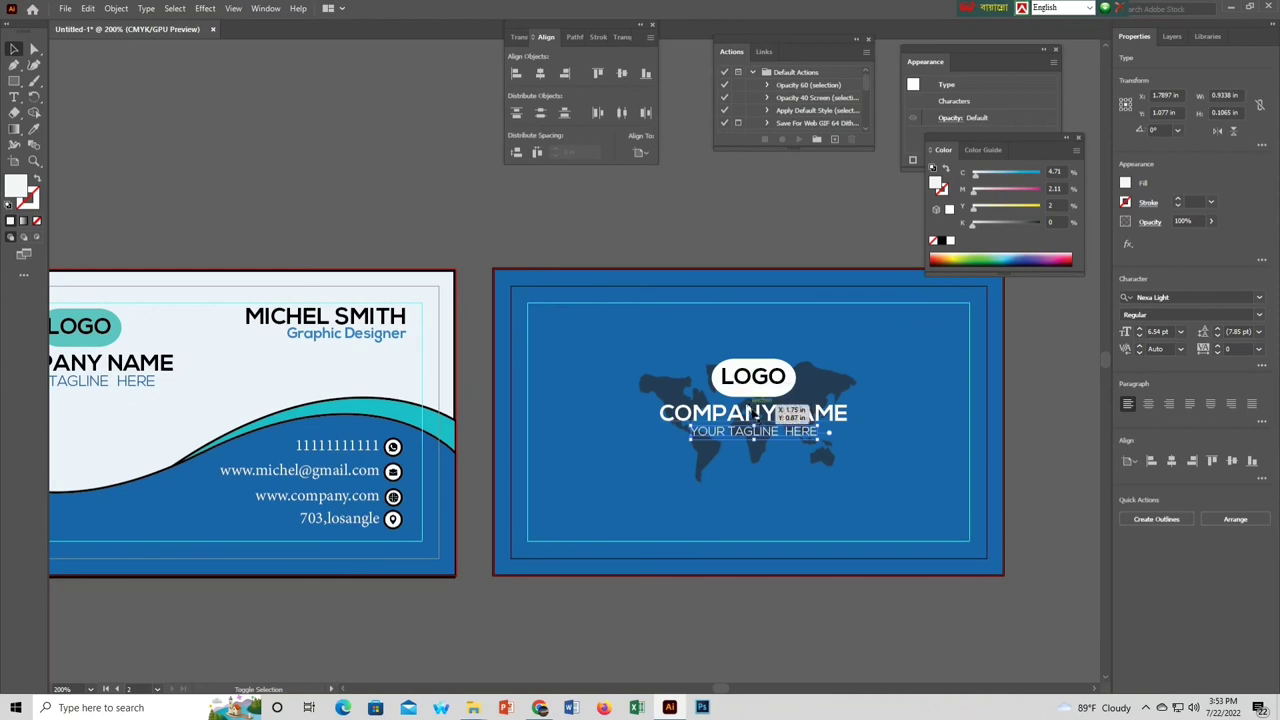
left_click(752, 413, "shift")
left_click(753, 383, "shift")
right_click(753, 383)
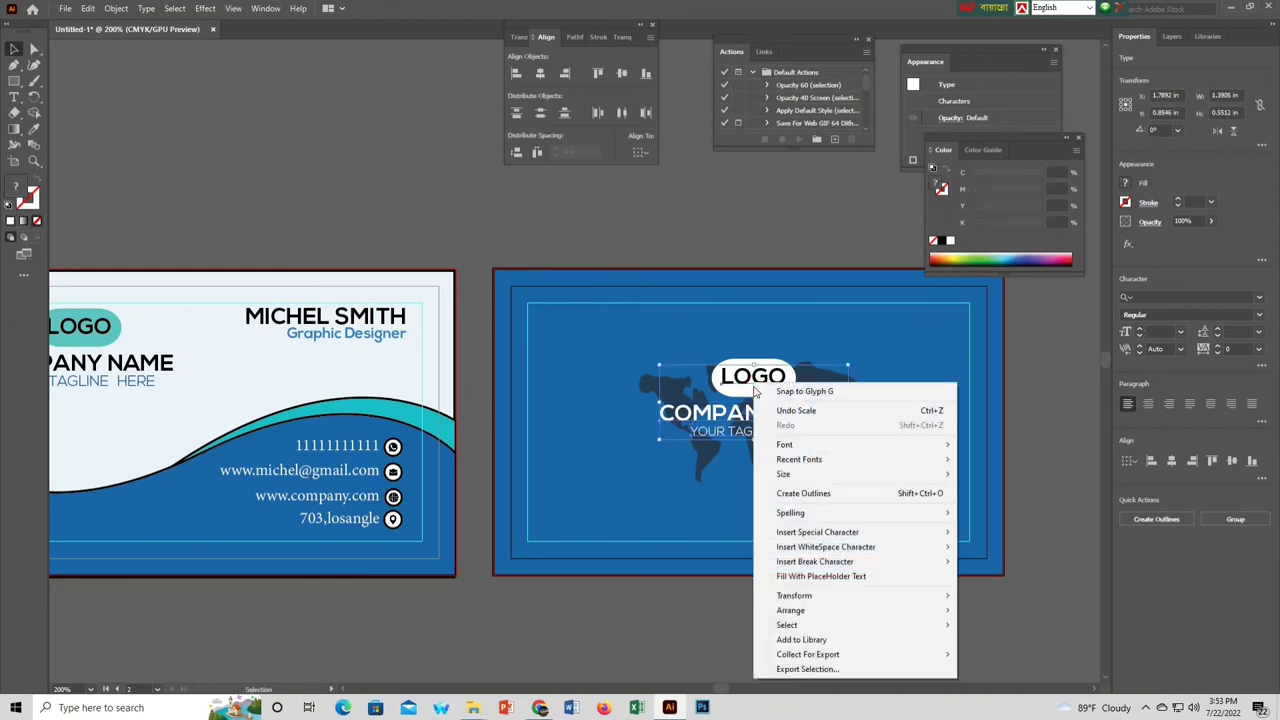
left_click(709, 223)
Step: Group the LOGO text with its white badge
left_click(722, 378)
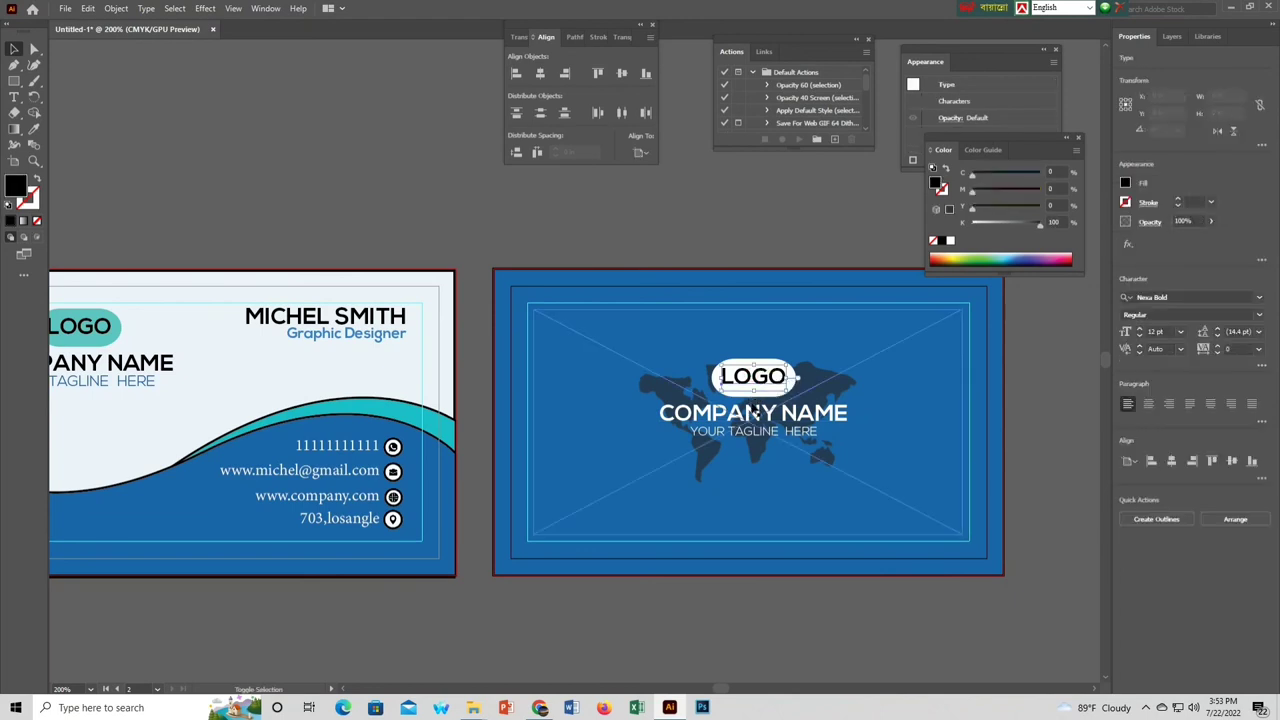
left_click_drag(722, 378, 717, 378)
left_click(717, 378, "shift")
right_click(722, 372)
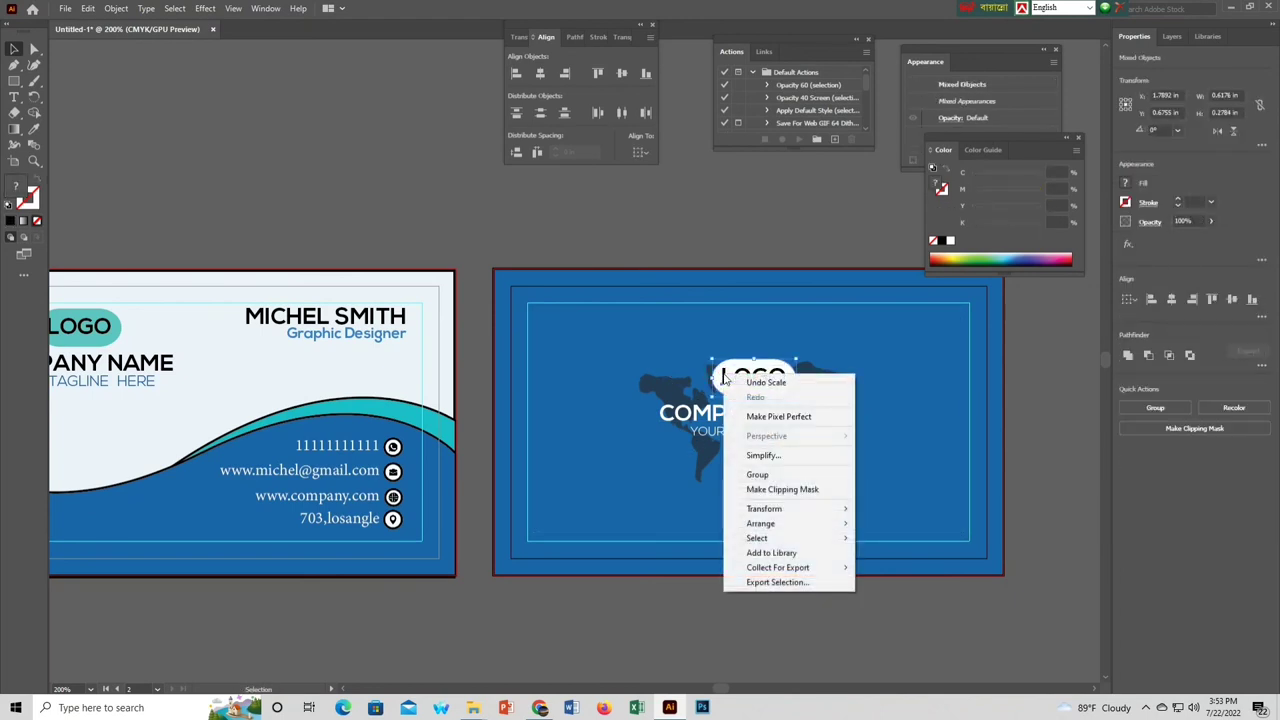
left_click(766, 475)
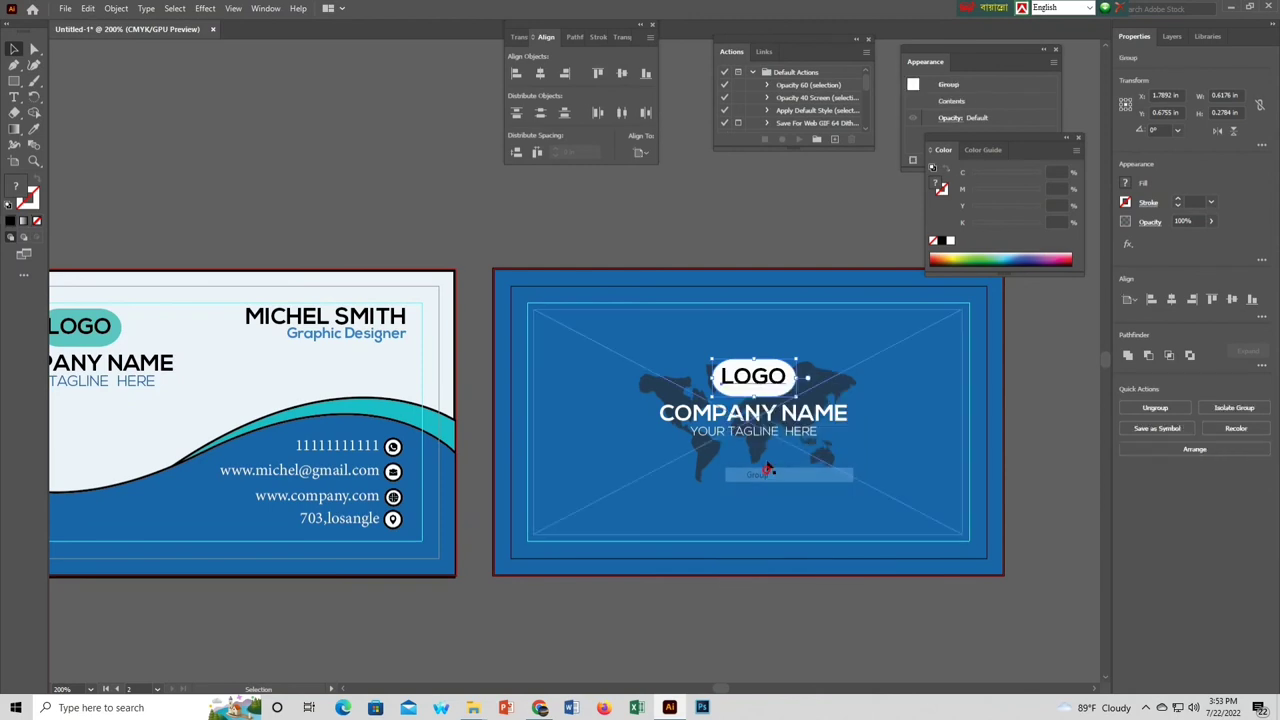
left_click(748, 241)
Step: Group the logo, COMPANY NAME and tagline into one object
left_click_drag(754, 415, 747, 440)
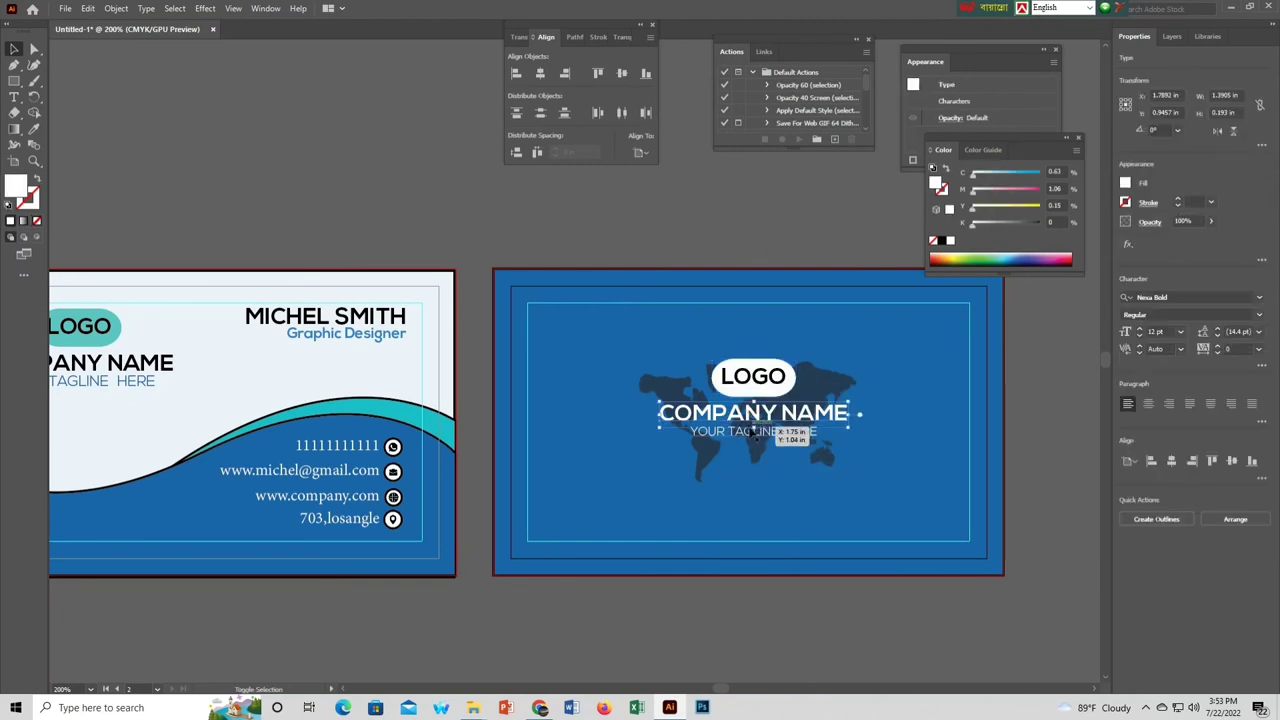
left_click(748, 440, "shift")
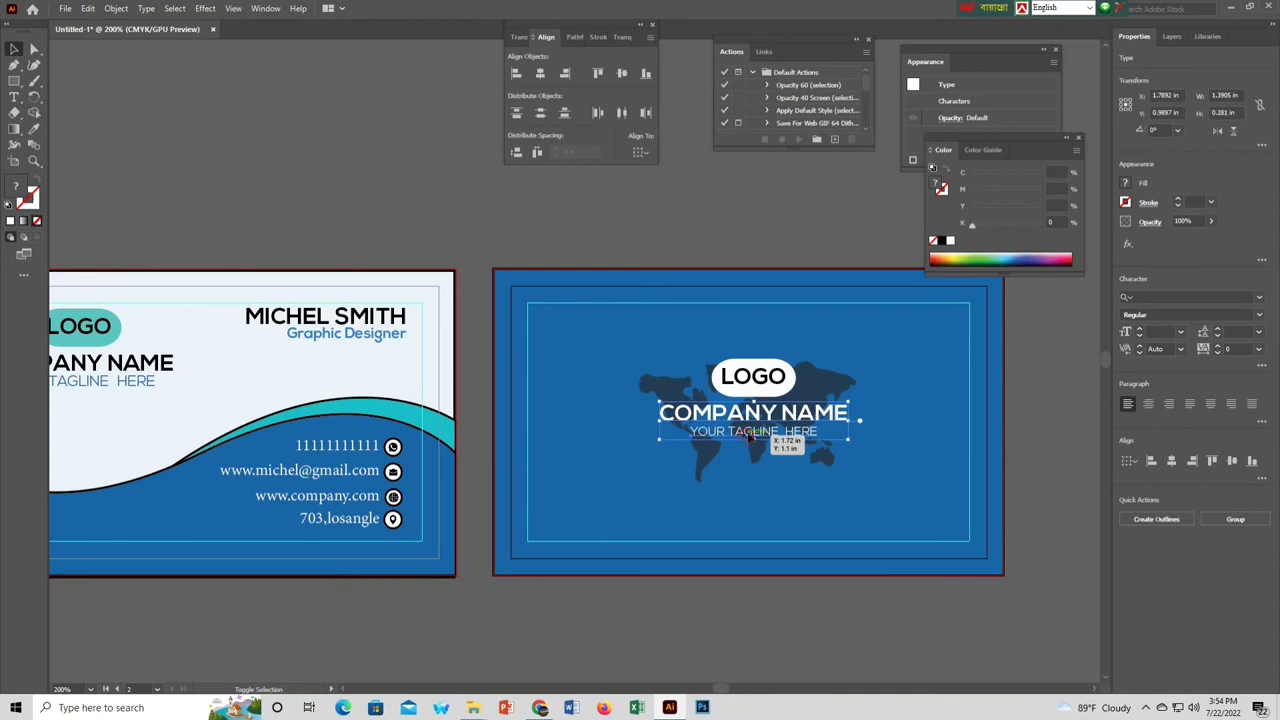
left_click(727, 376, "shift")
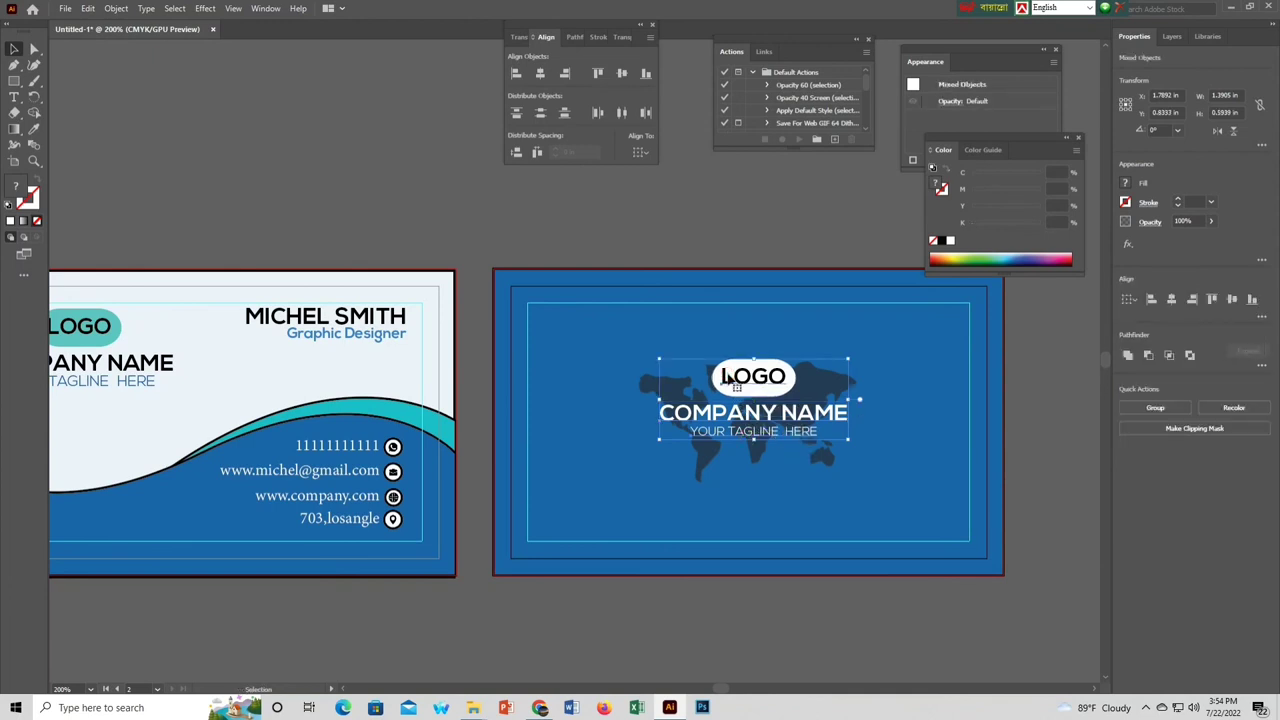
right_click(727, 376)
left_click(774, 475)
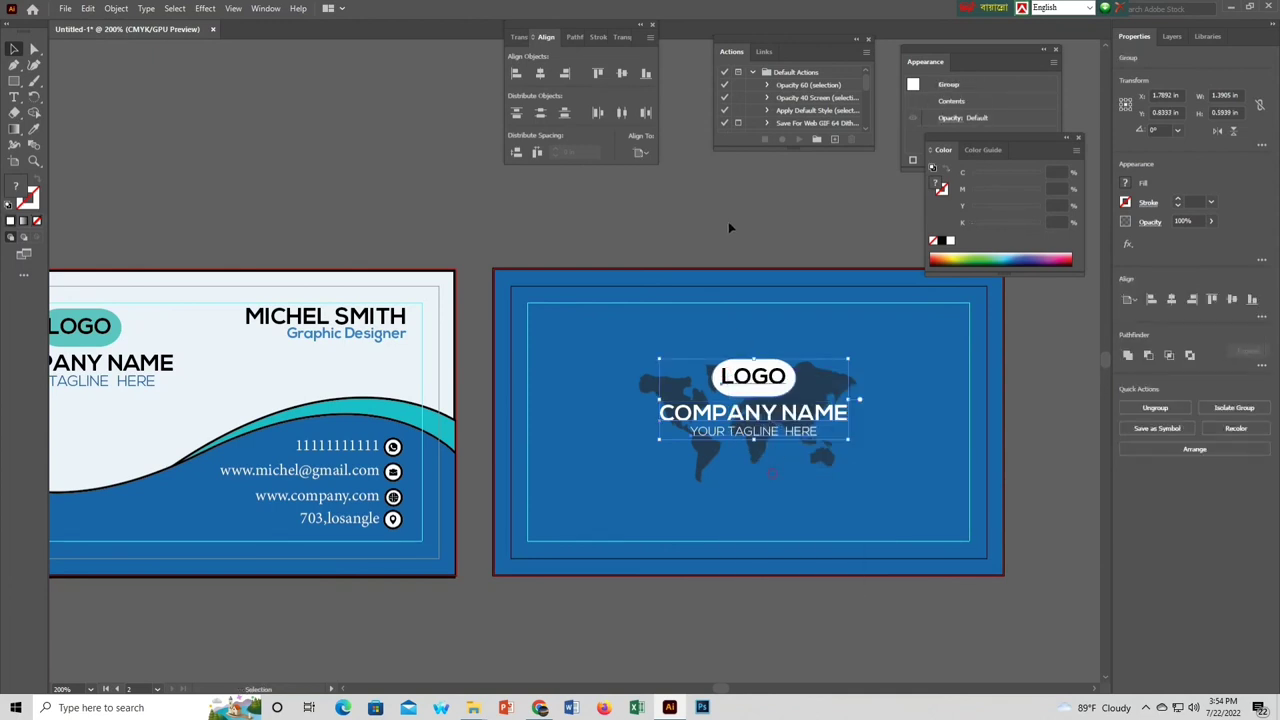
left_click(728, 228)
Step: Select the logo group together with the back card's inner rectangle
left_click(740, 460)
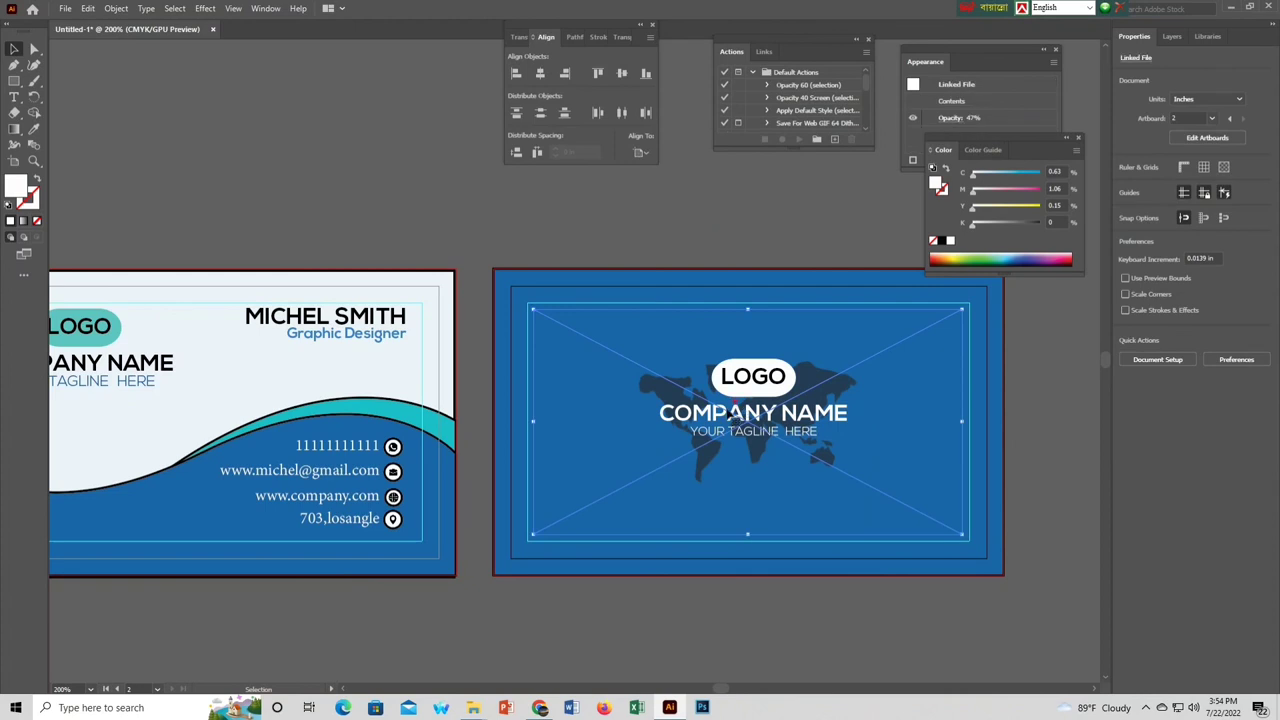
left_click(730, 238)
left_click(763, 397)
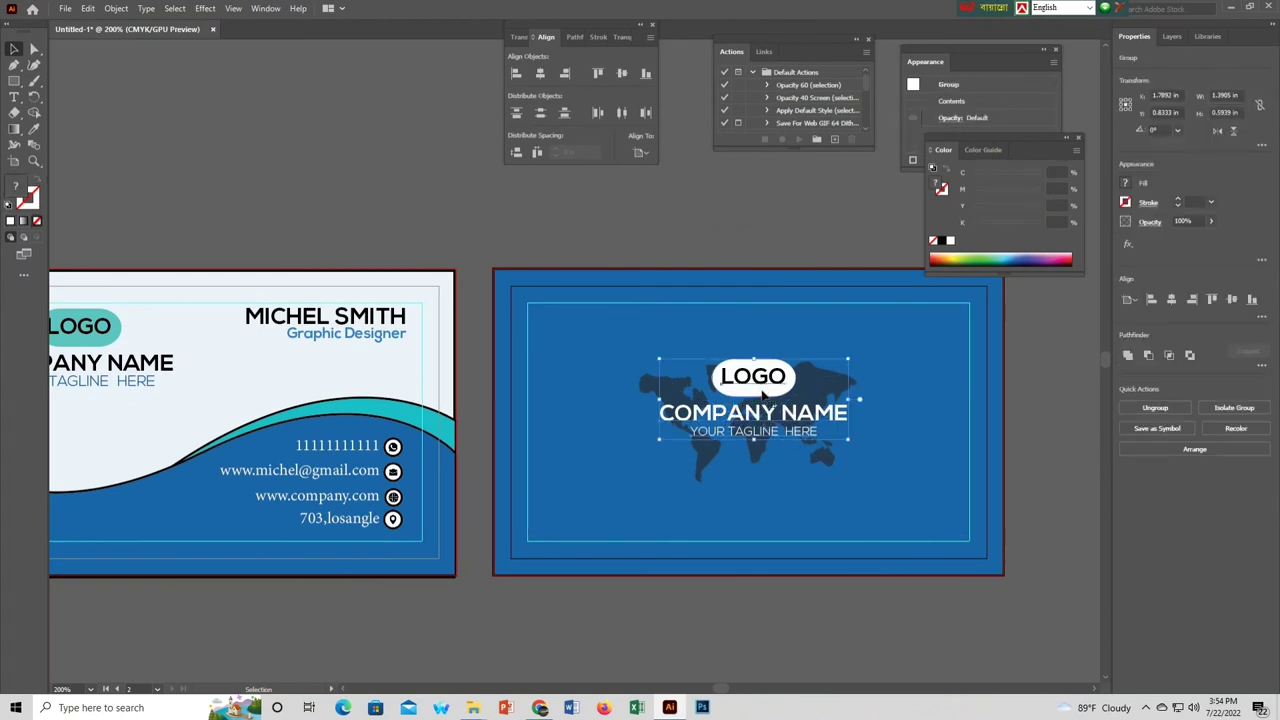
left_click(613, 318, "shift")
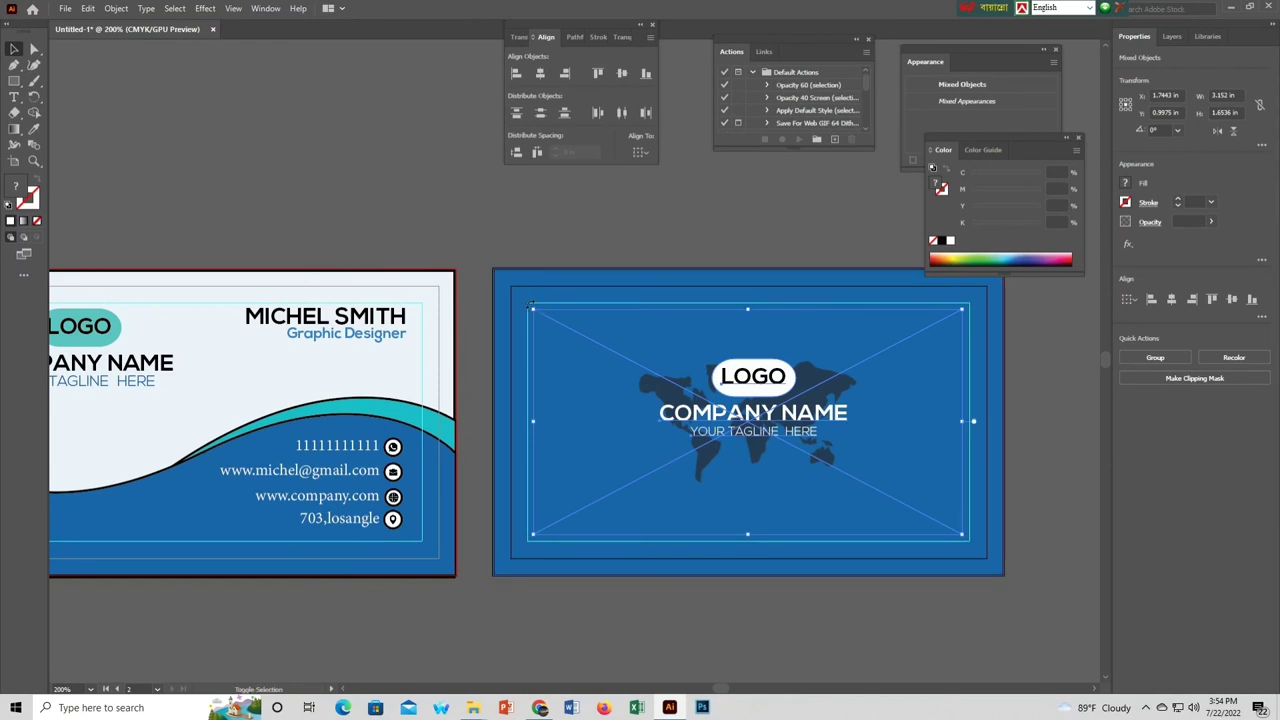
Step: Centre the logo group horizontally and vertically on the blue card background
left_click(548, 300, "shift")
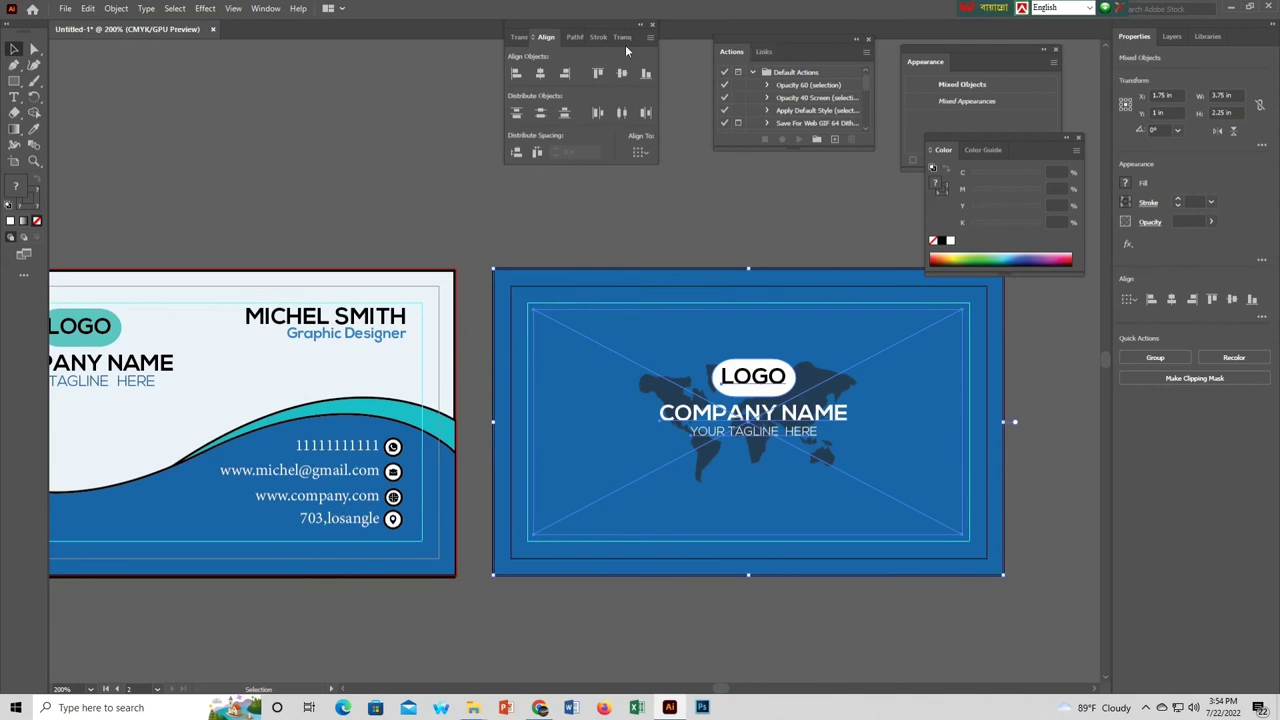
left_click(544, 76)
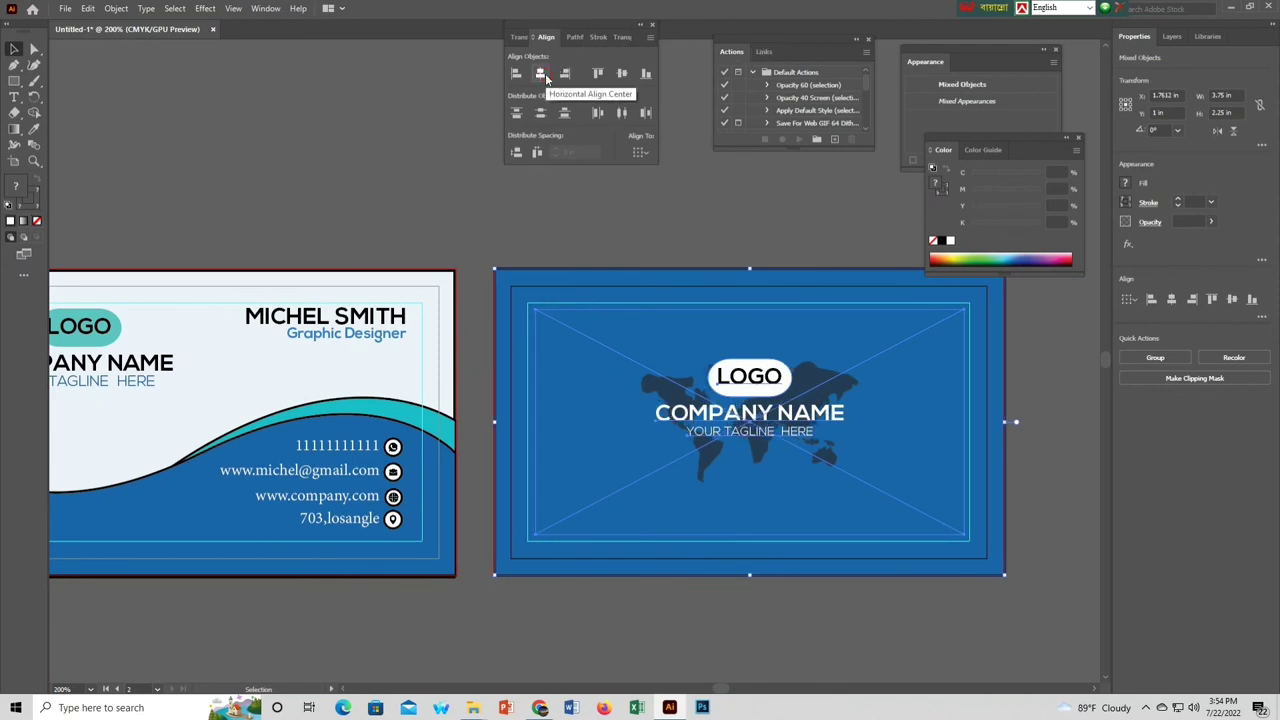
left_click(544, 115)
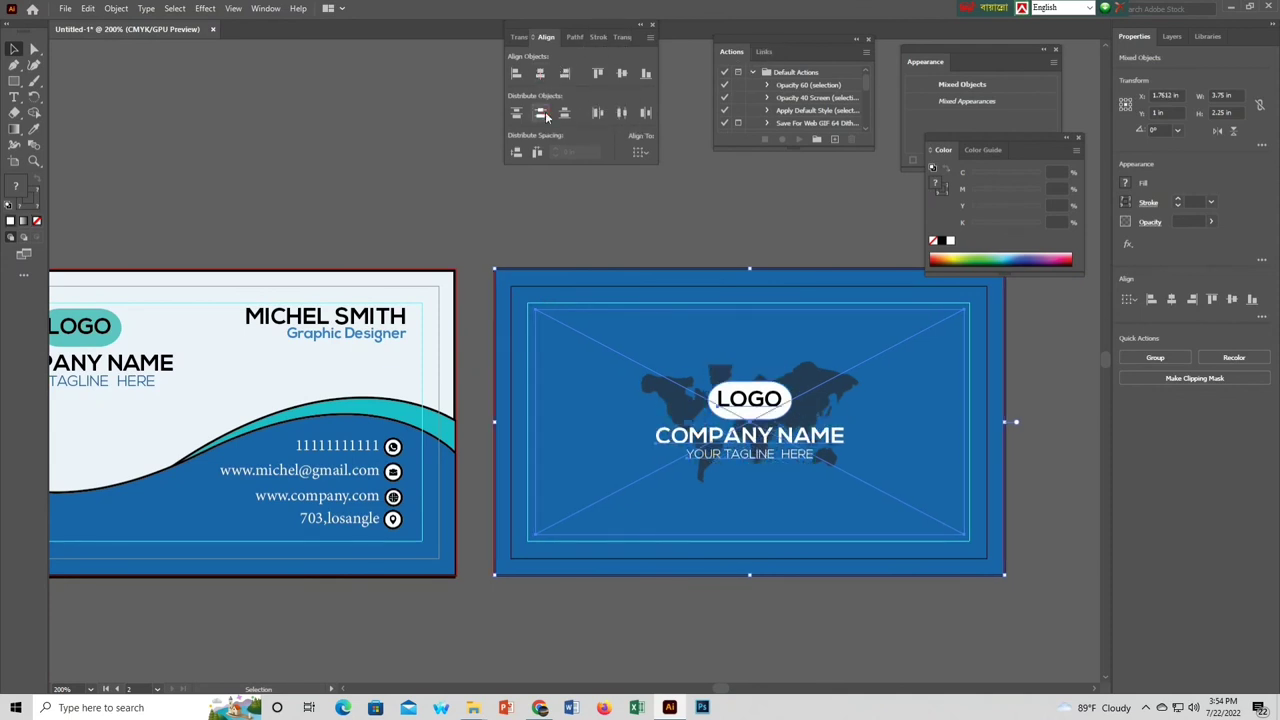
left_click(622, 112)
Step: Group the back card's background rectangles into one object
left_click(757, 211)
left_click(757, 405)
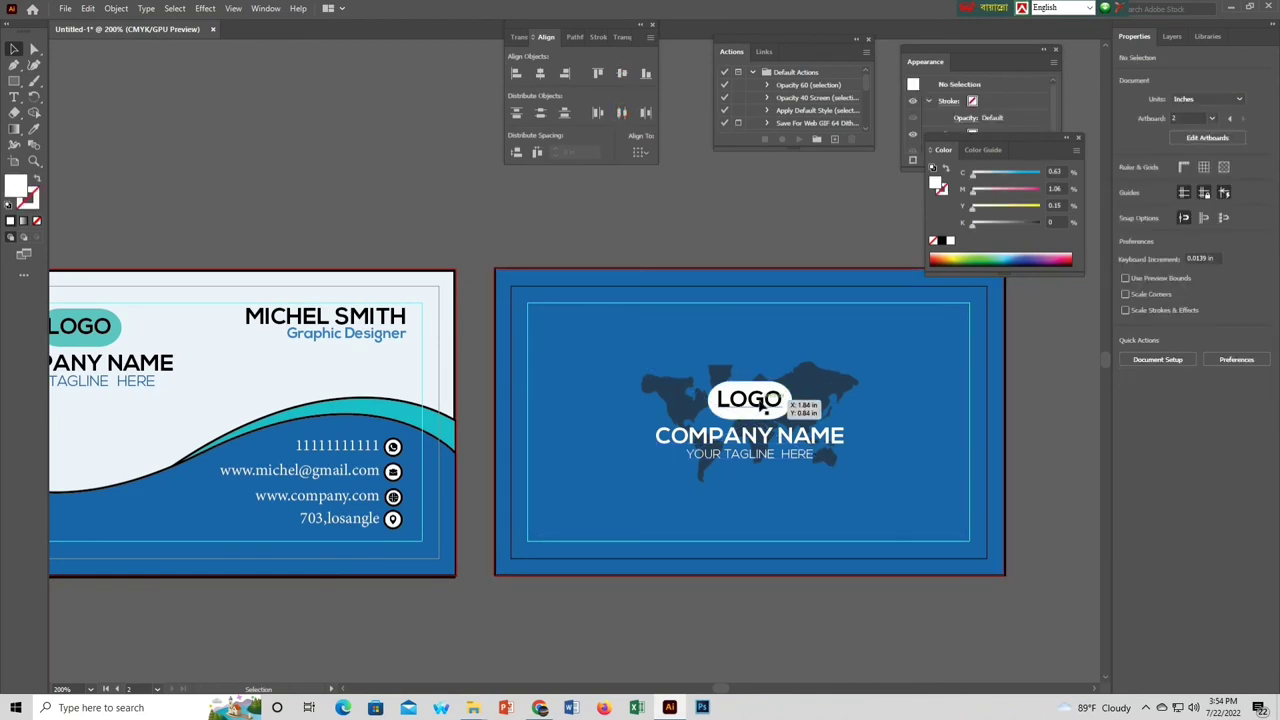
left_click(671, 357)
left_click(566, 294, "shift")
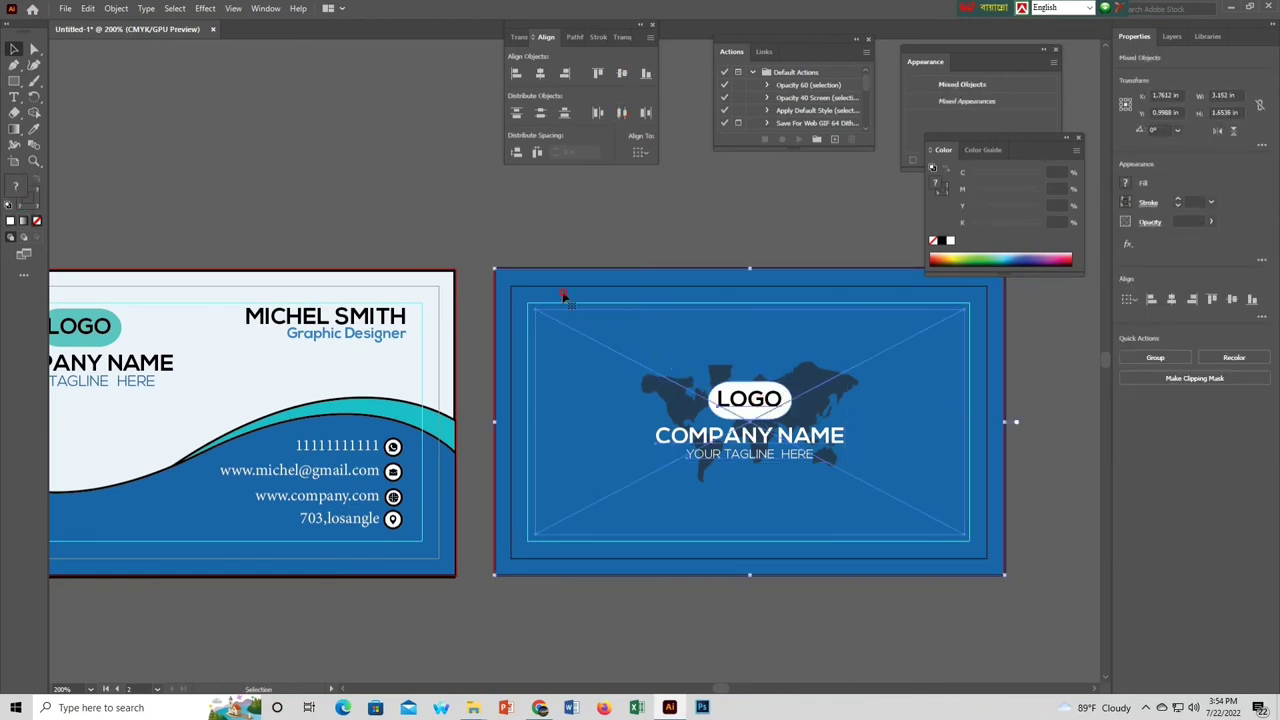
right_click(566, 294)
left_click(597, 393)
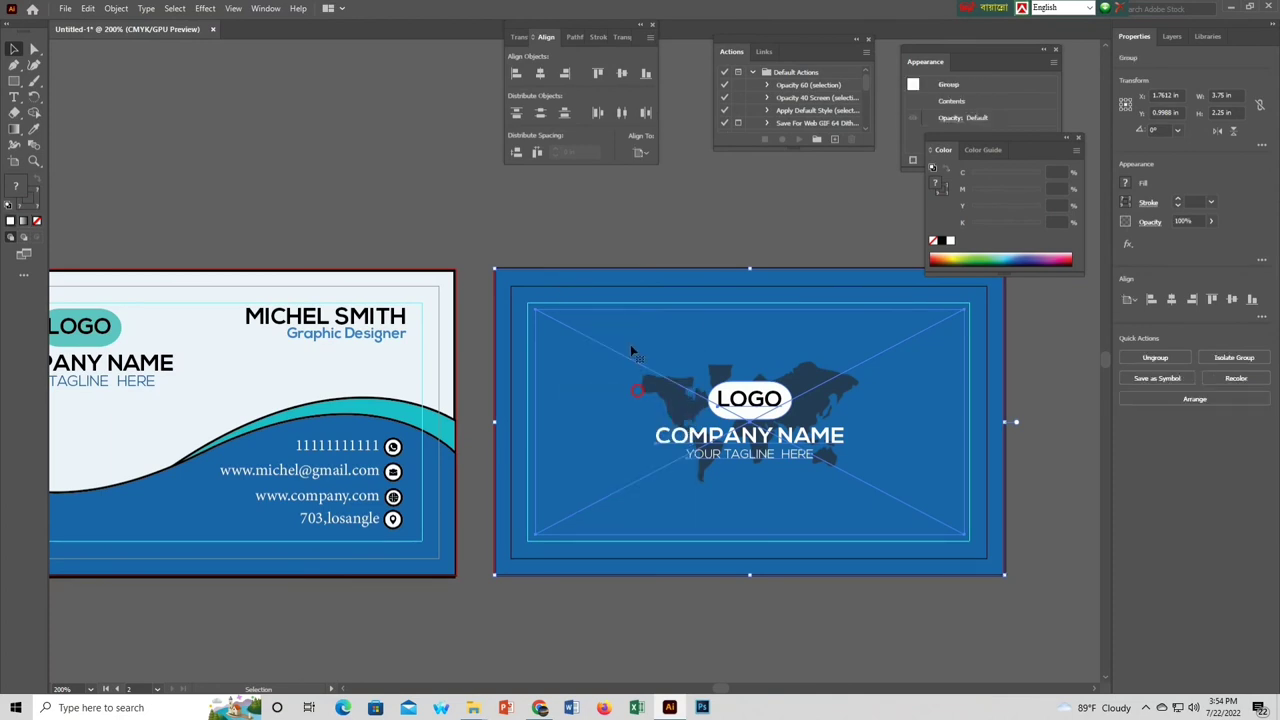
Step: Show both cards side by side and select the front card's objects
scroll(631, 351, "down", 1)
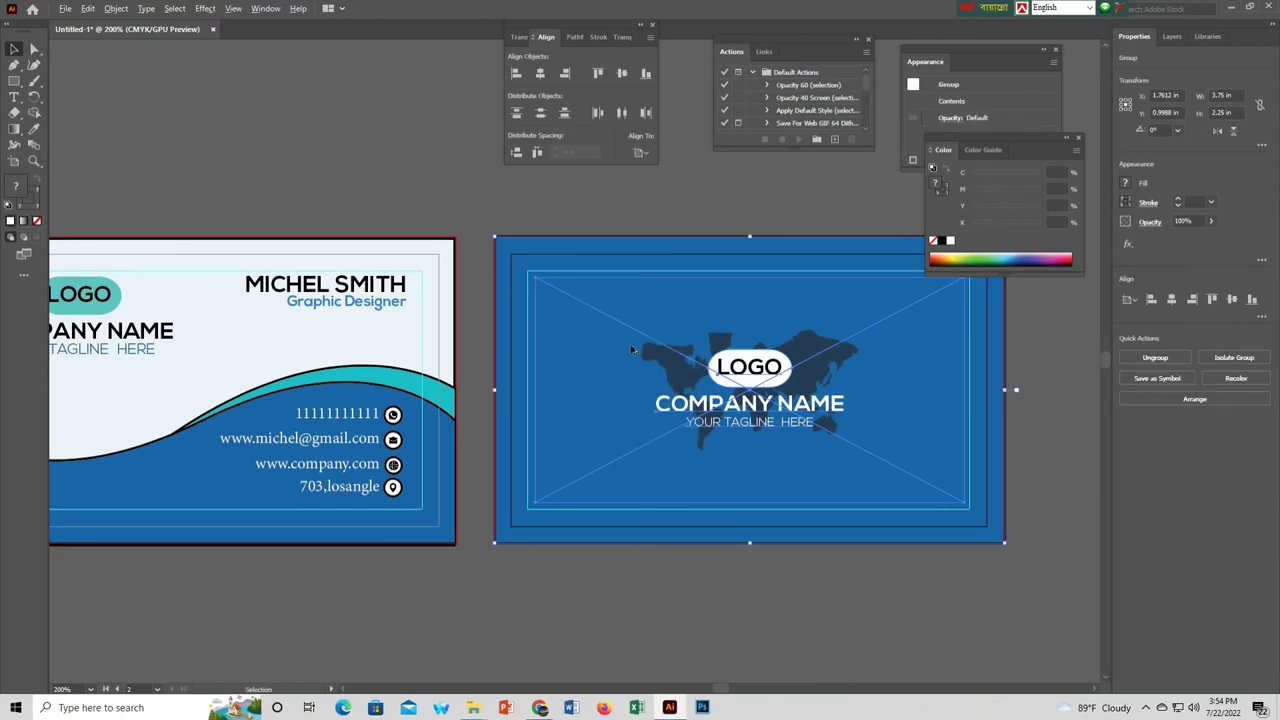
scroll(631, 351, "down", 2, "alt")
scroll(631, 349, "up", 2, "alt")
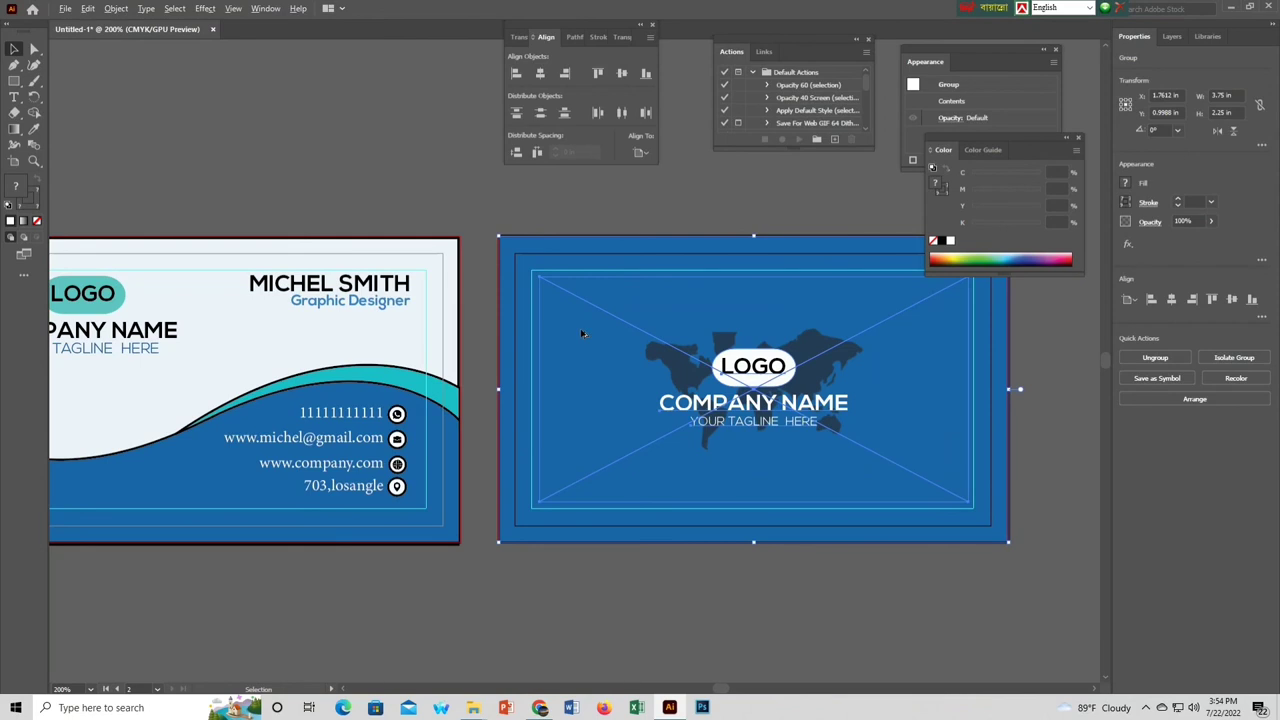
scroll(582, 333, "down", 1, "alt")
left_click_drag(584, 341, 737, 349)
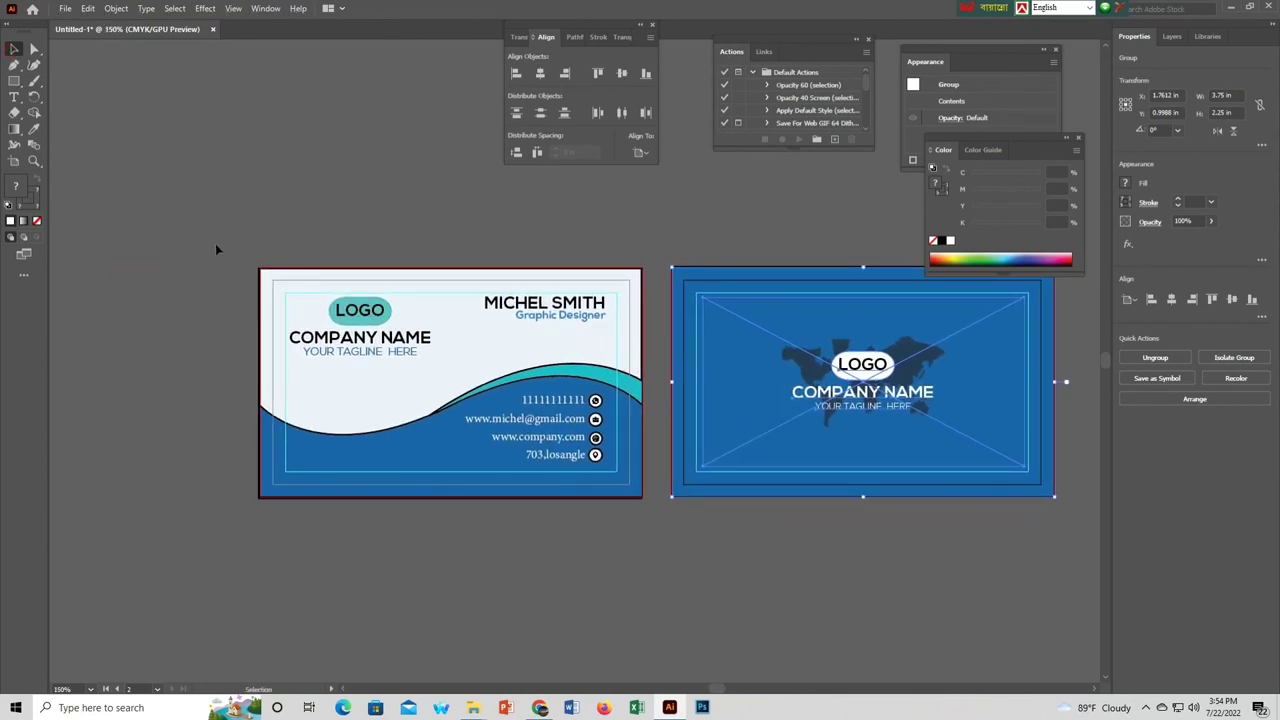
left_click_drag(655, 535, 473, 352)
right_click(473, 352)
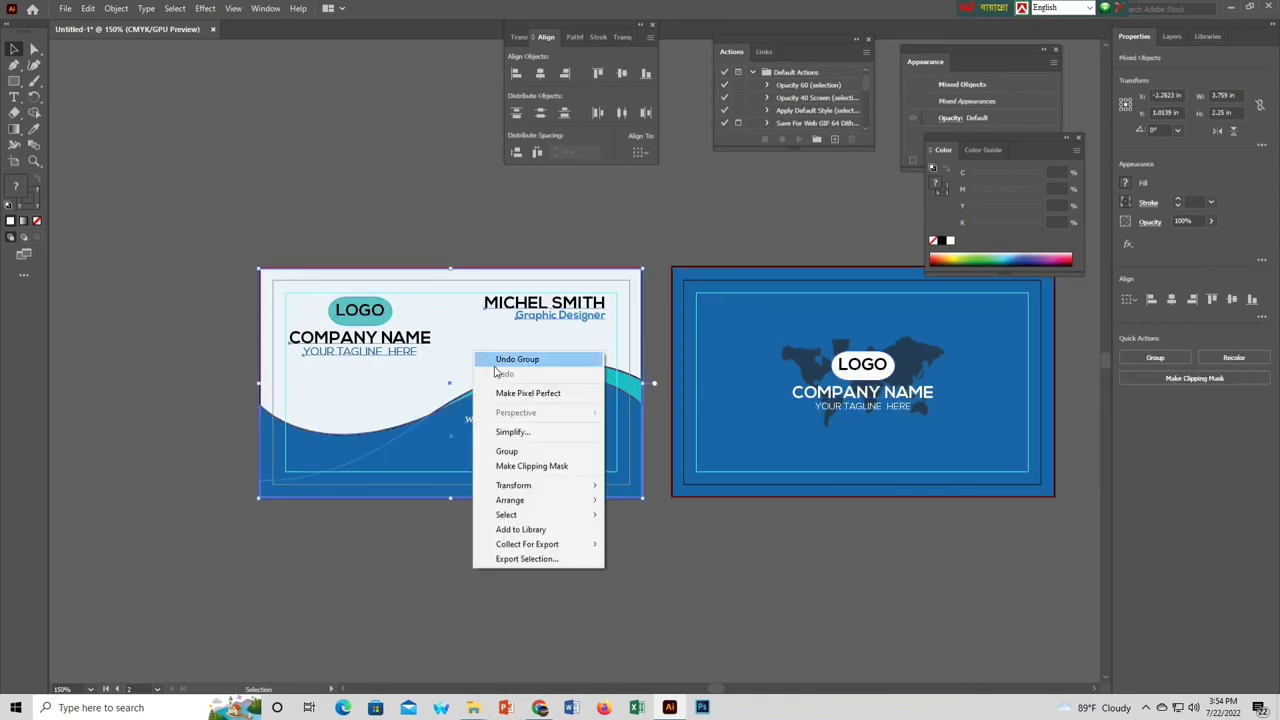
left_click(383, 187)
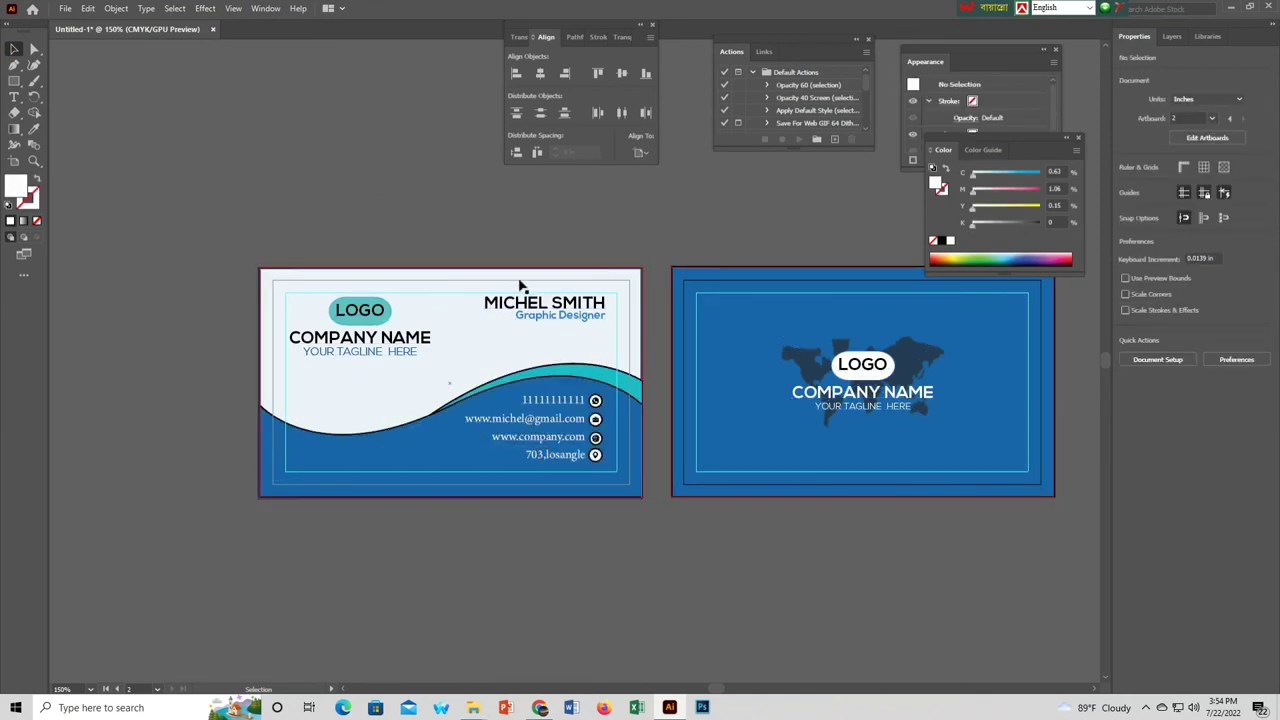
left_click_drag(708, 365, 622, 397)
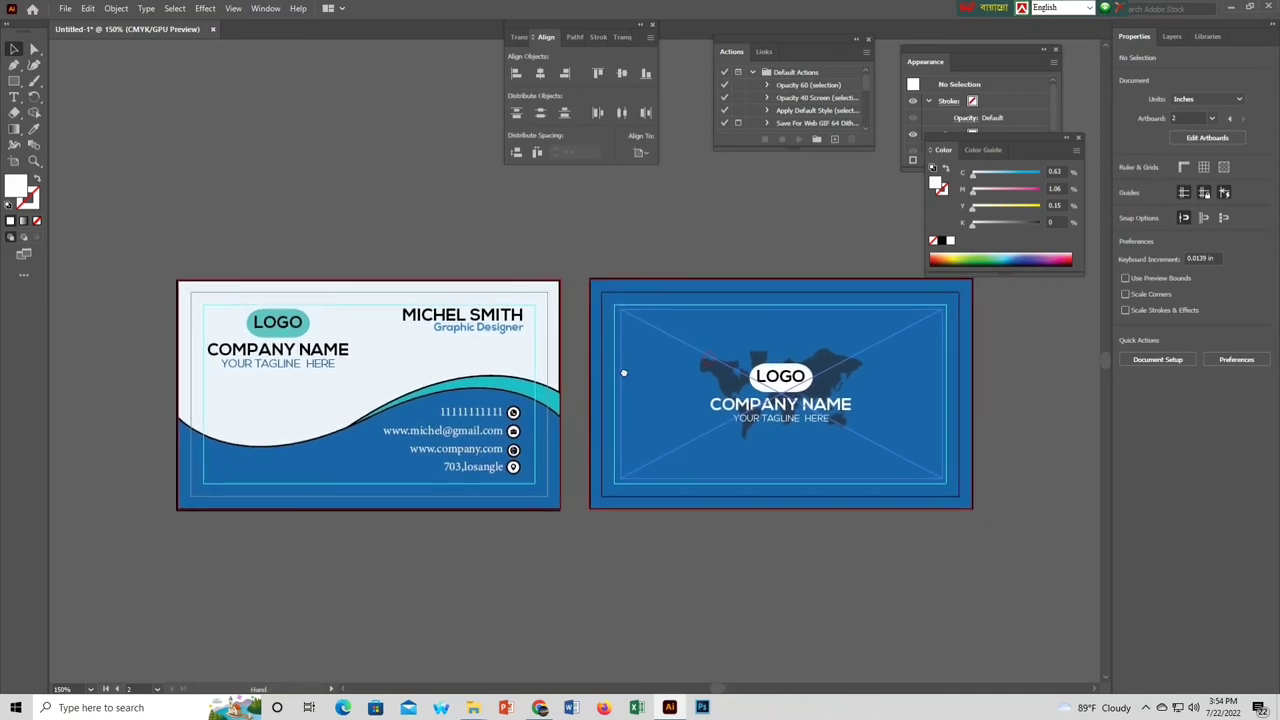